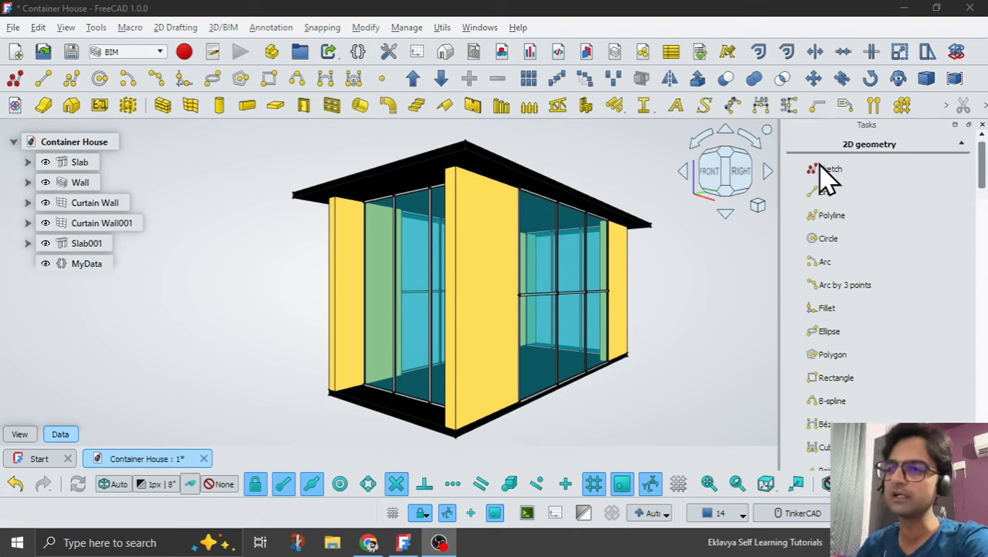
Set the L variable of the MyData variable set to 30'.
click(404, 543)
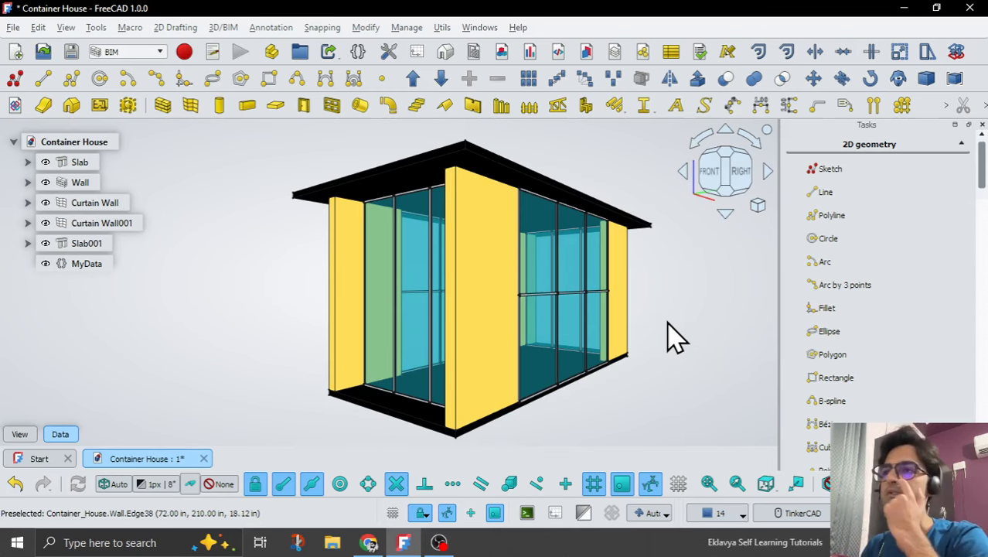
click(139, 263)
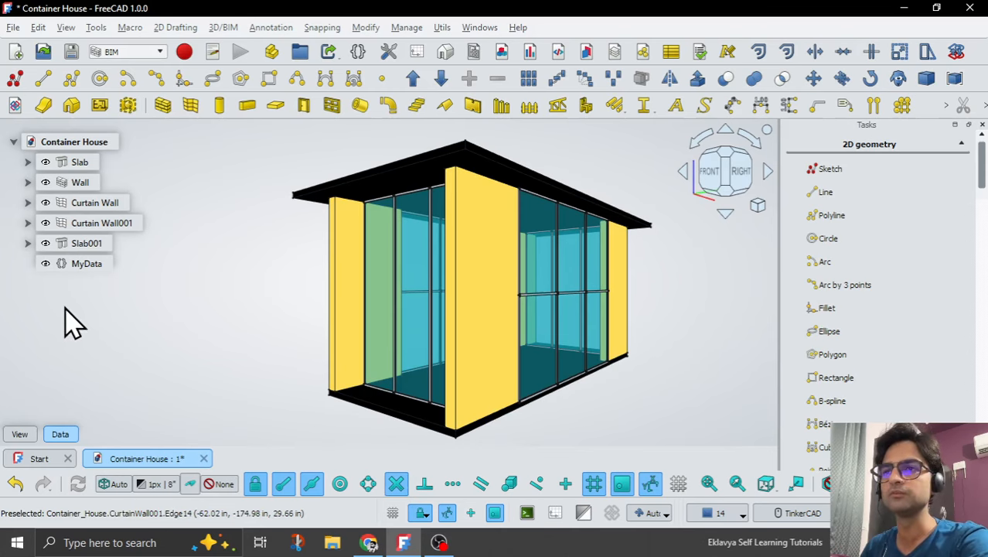
click(87, 264)
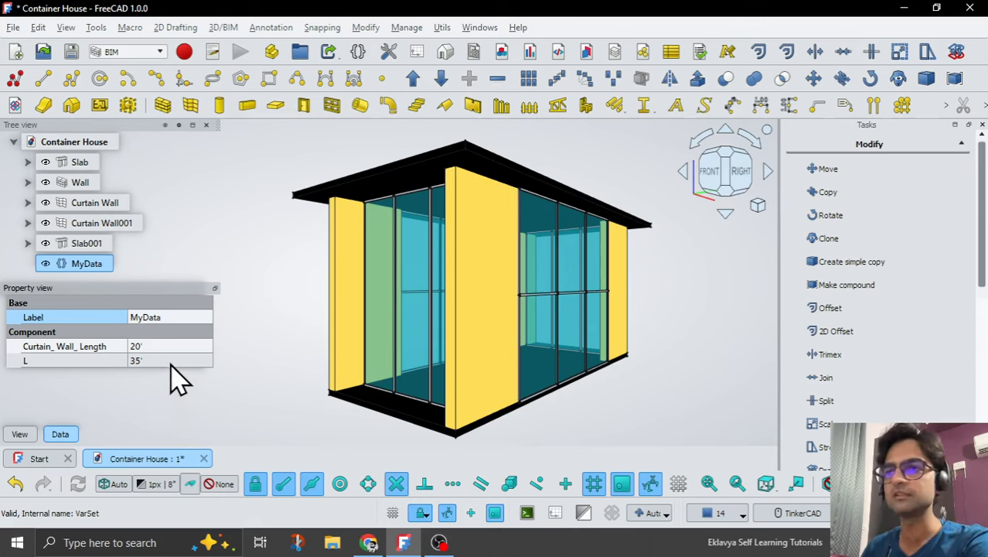
click(169, 361)
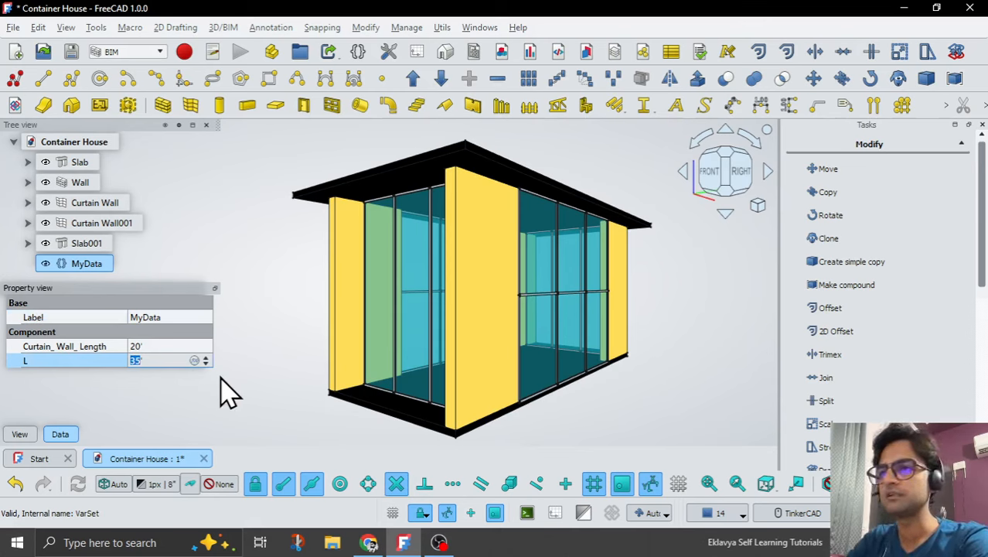
text(30')
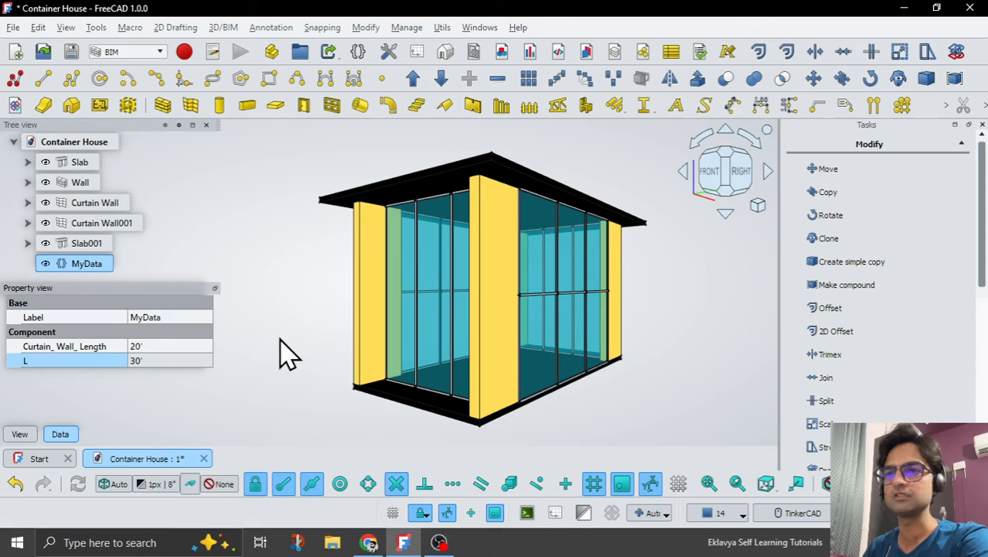
Set the Curtain_Wall_Length variable of MyData to 10'.
click(176, 346)
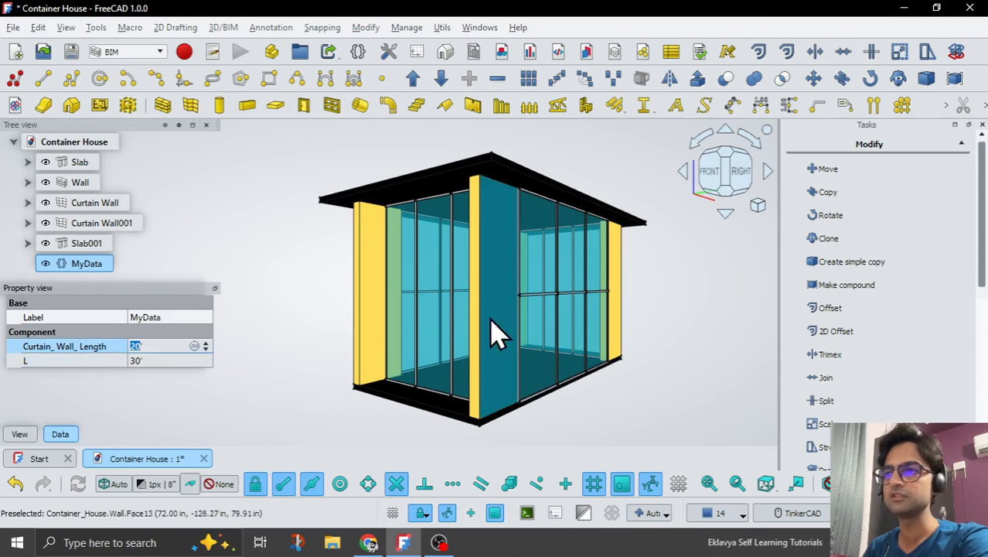
text(10)
key(Return)
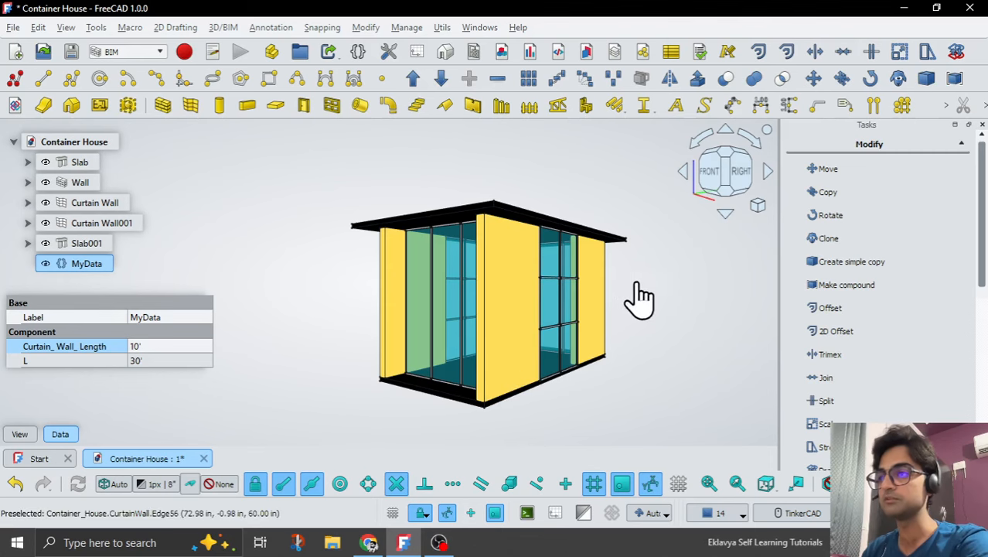
right_click(433, 288)
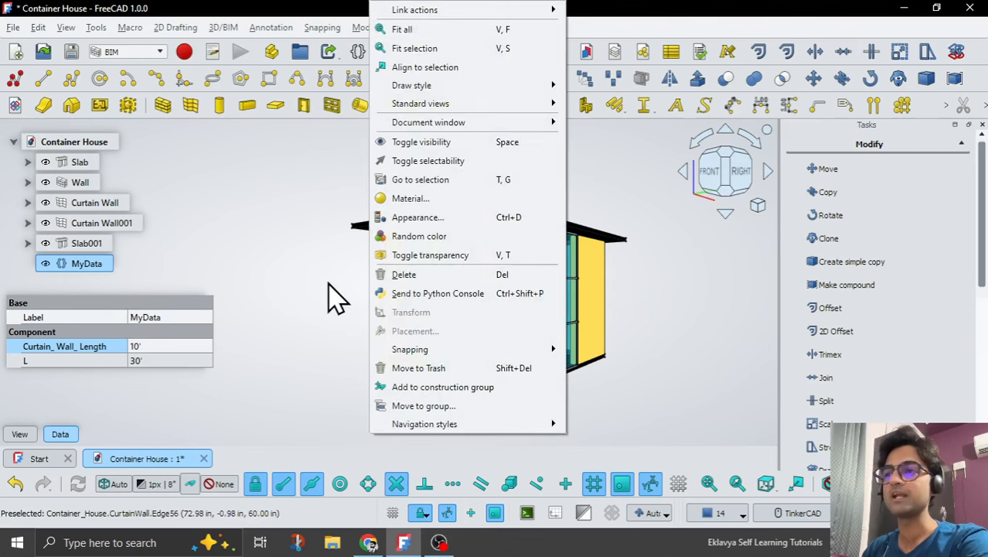
click(324, 290)
mouse_move(670, 307)
right_down()
mouse_move(554, 307)
mouse_move(730, 303)
mouse_move(663, 315)
right_up()
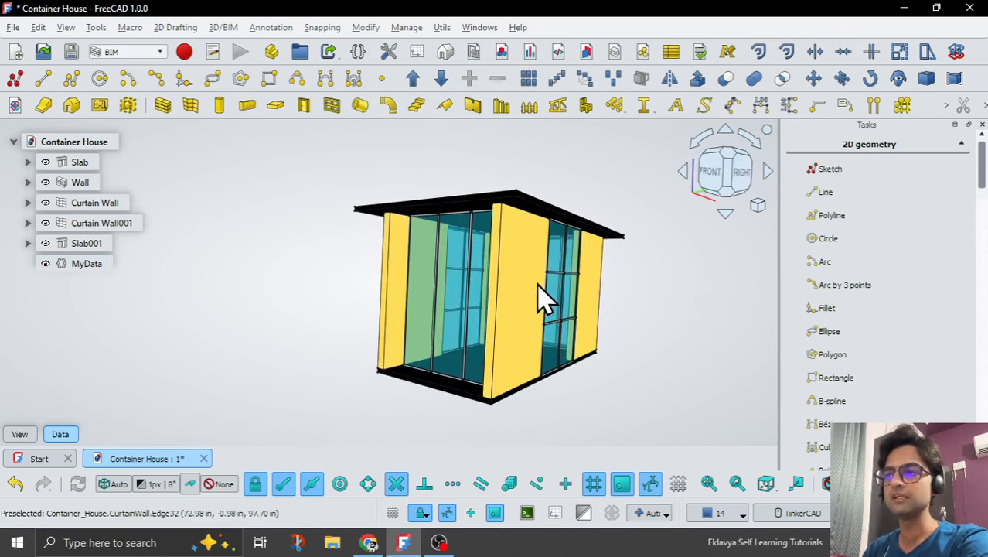
scroll(539, 282, down, 2)
right_drag(457, 264, 459, 287)
click(58, 263)
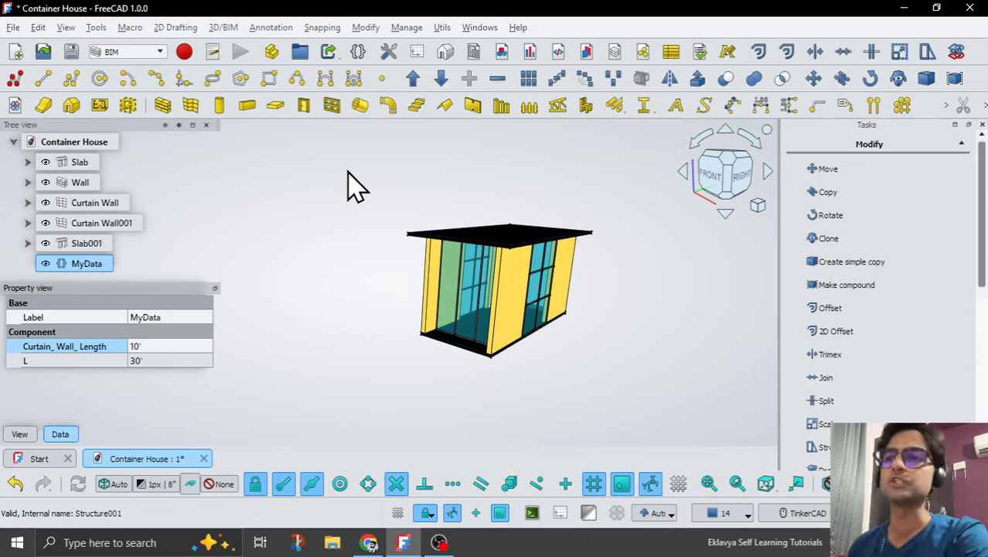
click(439, 541)
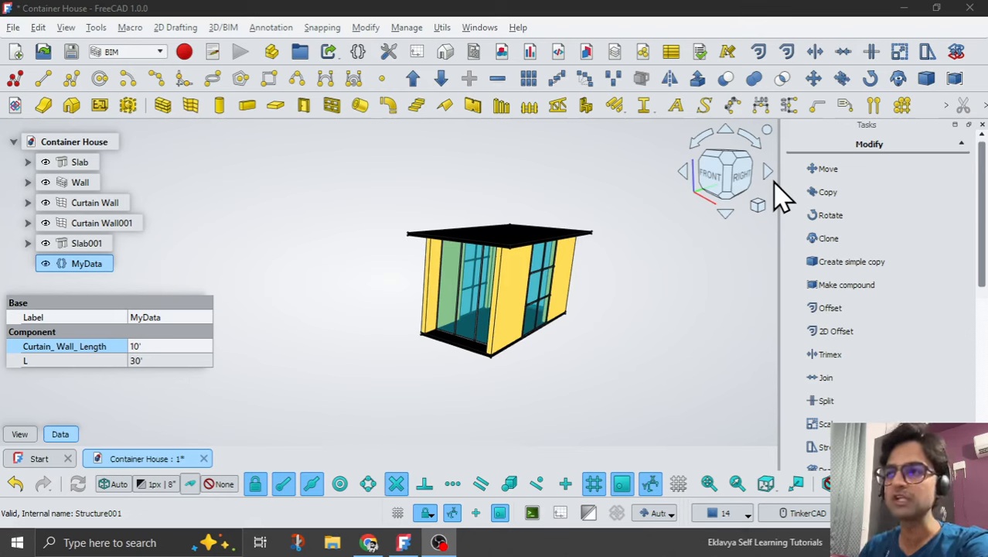
click(408, 543)
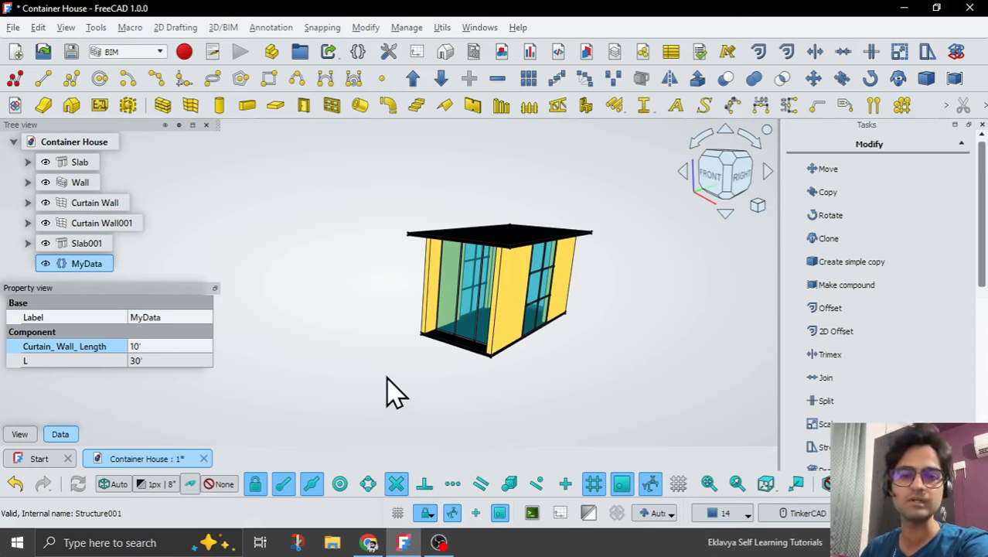
Close the Container House document, discarding its unsaved changes, and create a new empty file.
click(204, 460)
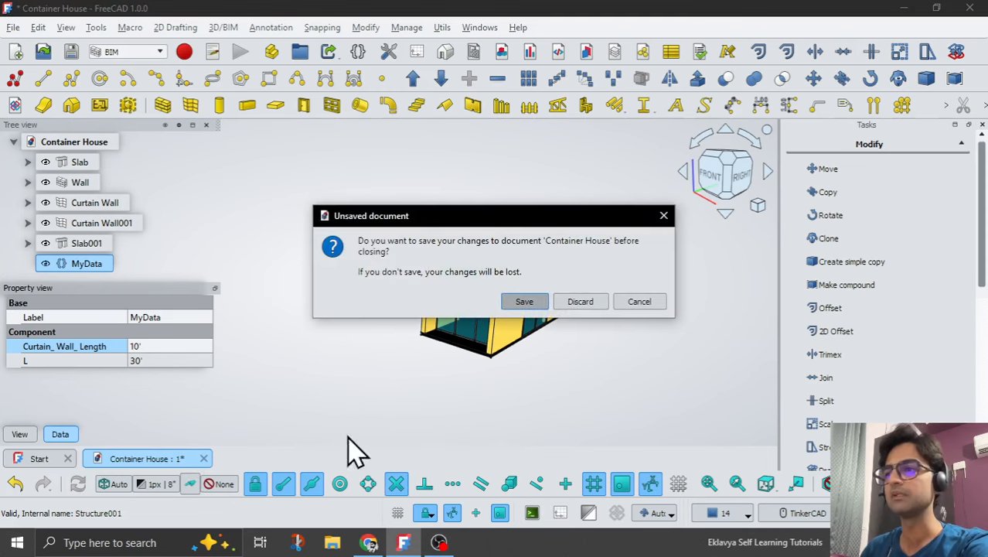
click(581, 304)
click(77, 263)
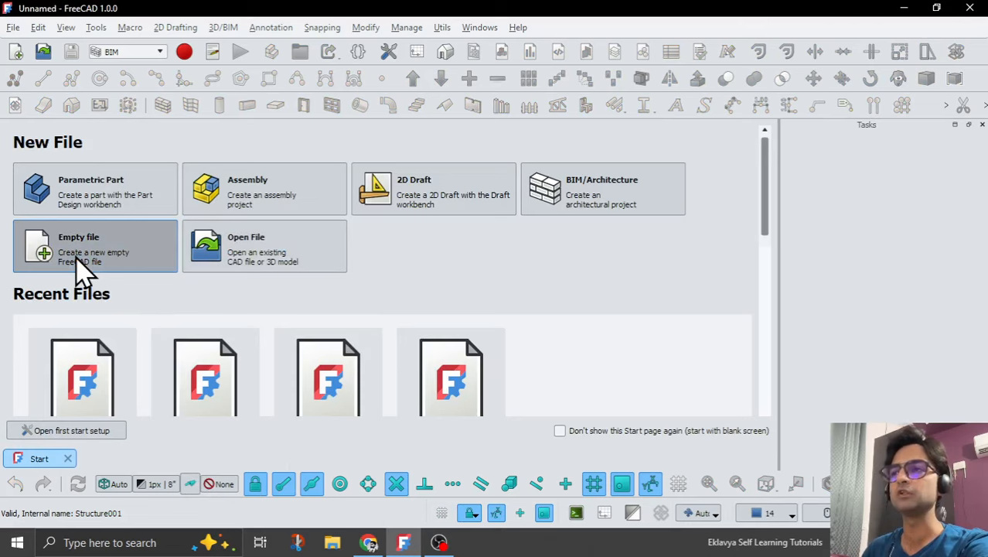
Turn on the Draft grid in the top view of the new document.
click(727, 163)
click(679, 486)
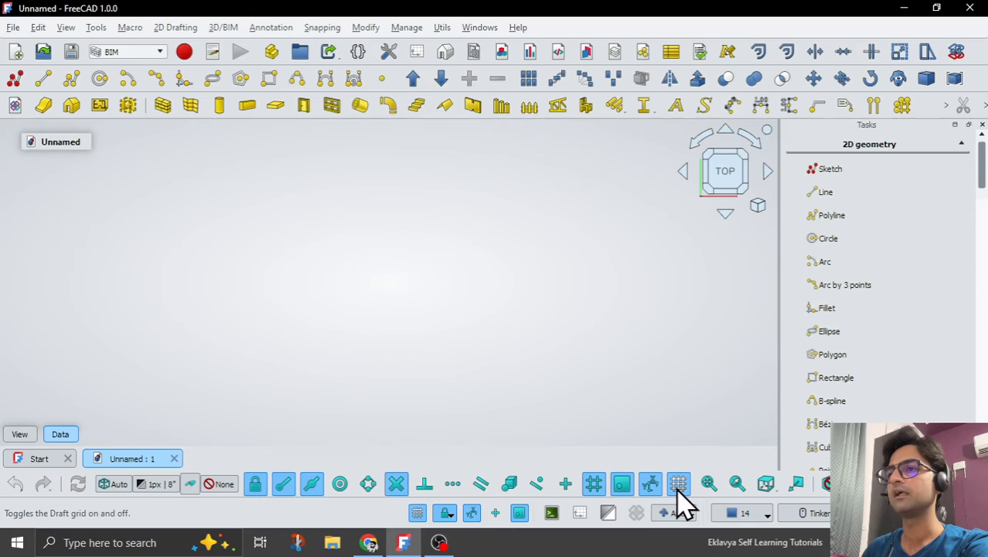
scroll(399, 303, down, 5)
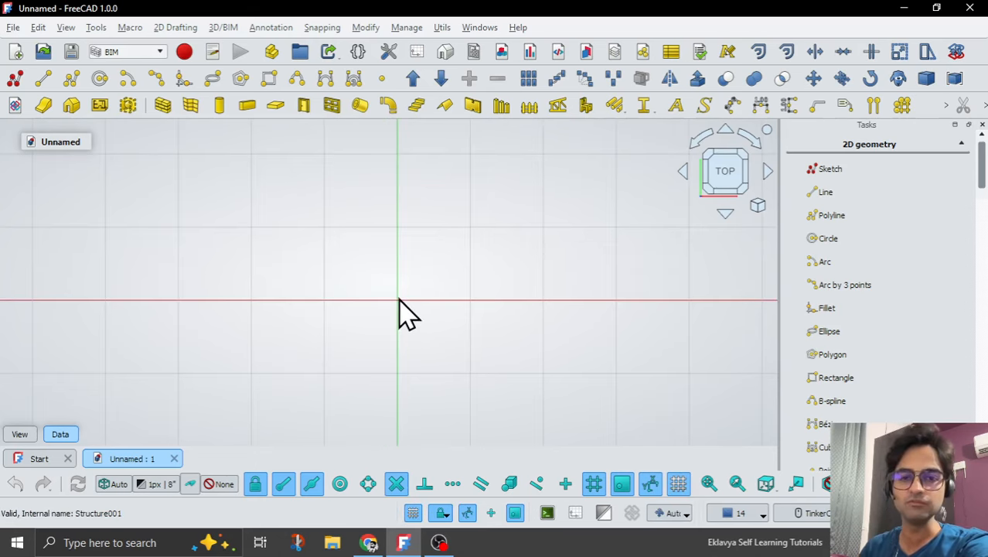
scroll(406, 293, down, 7)
scroll(410, 306, down, 3)
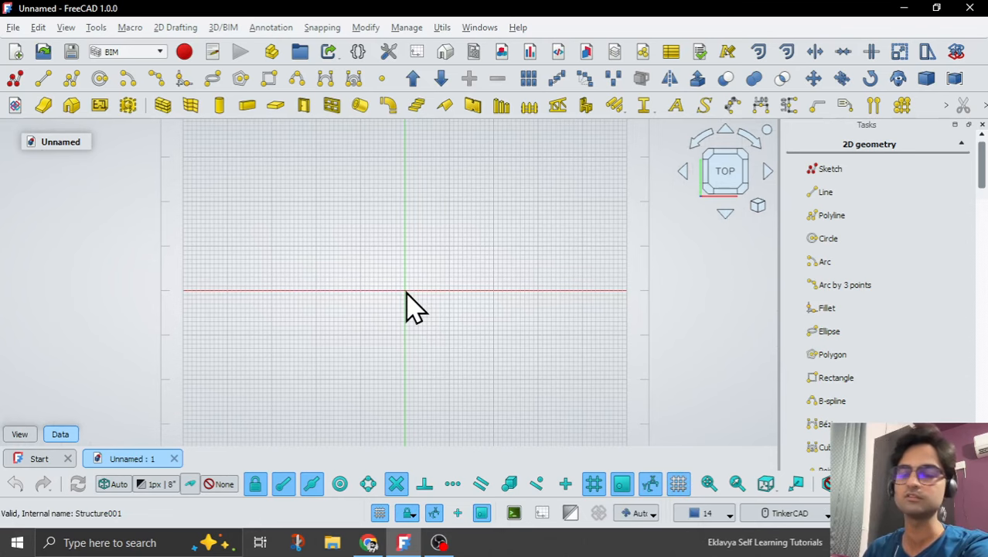
scroll(407, 293, up, 3)
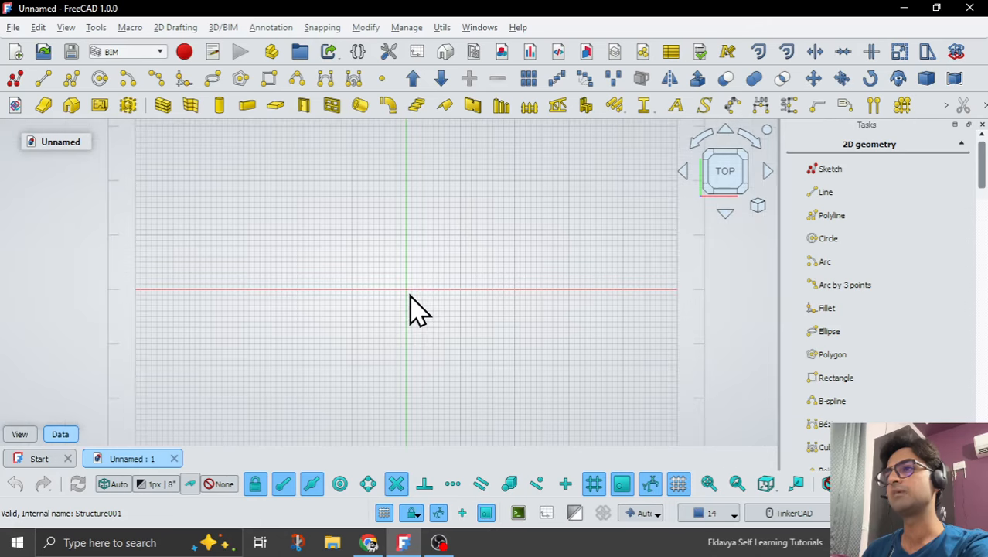
scroll(459, 199, up, 4)
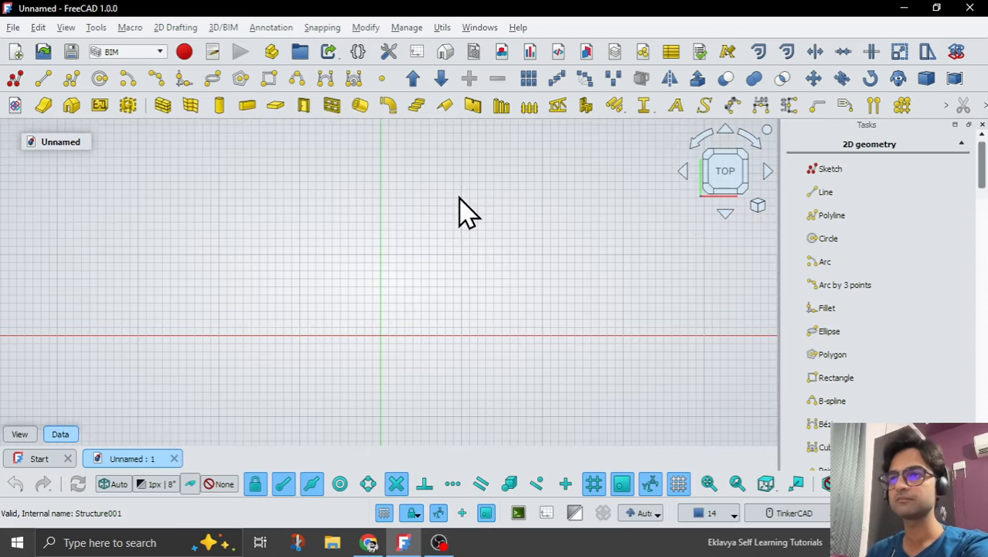
scroll(318, 287, down, 2)
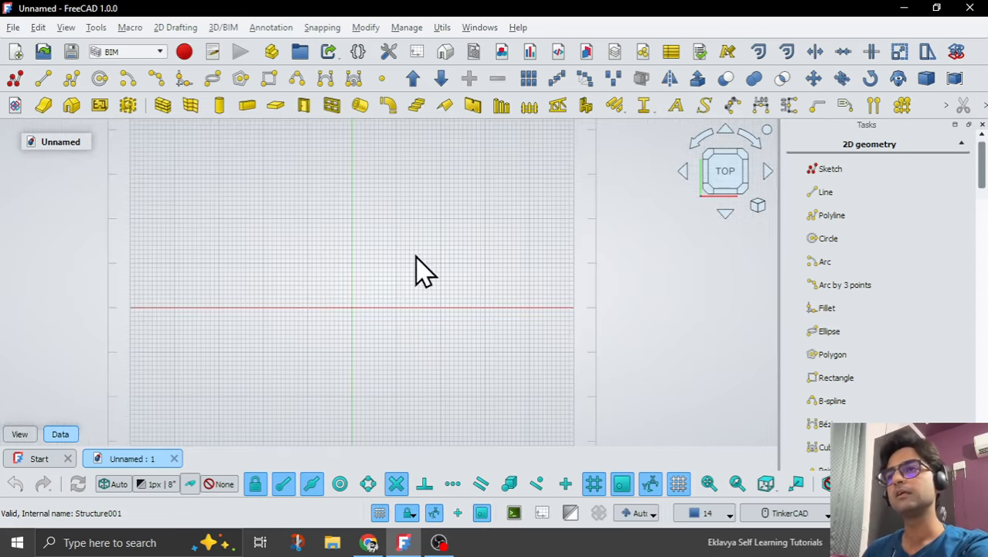
scroll(459, 200, up, 2)
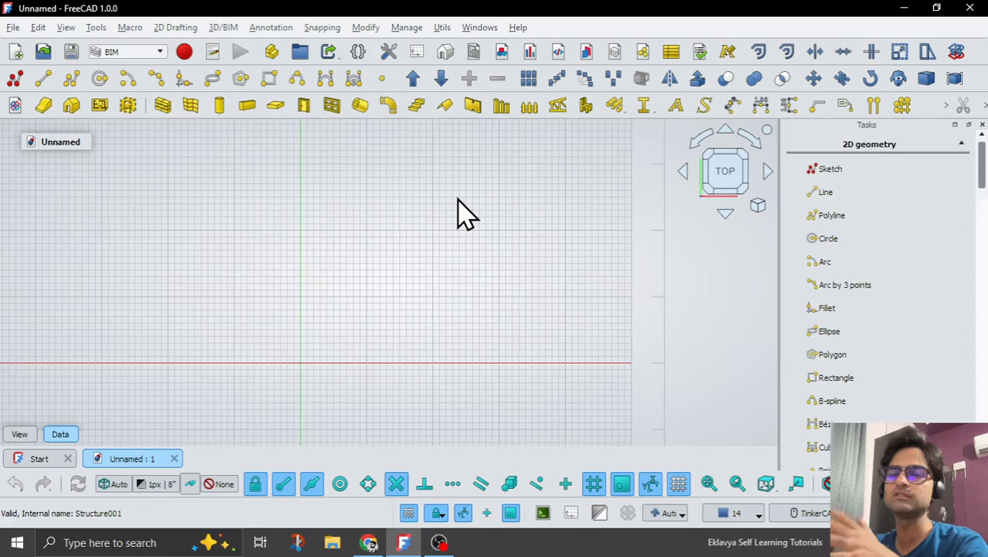
click(441, 543)
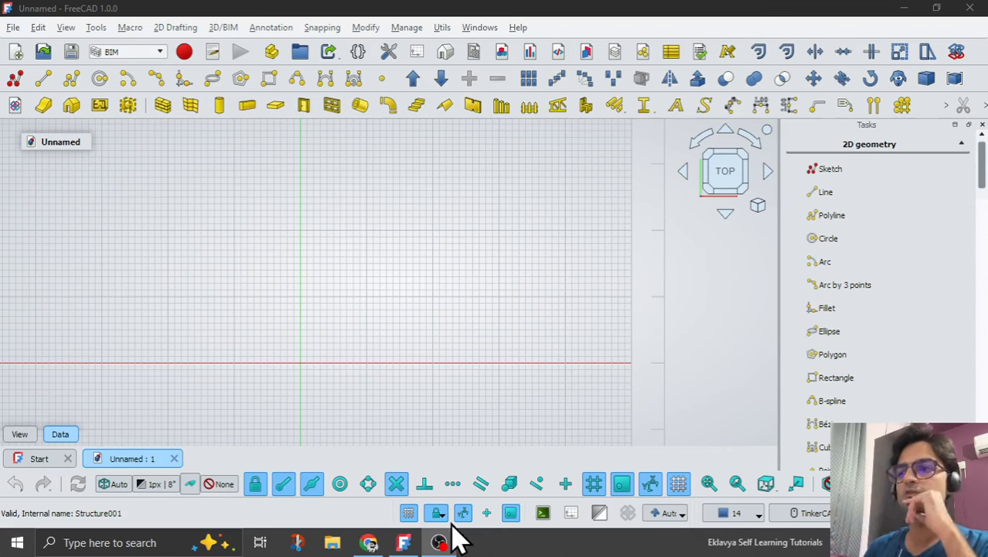
click(405, 540)
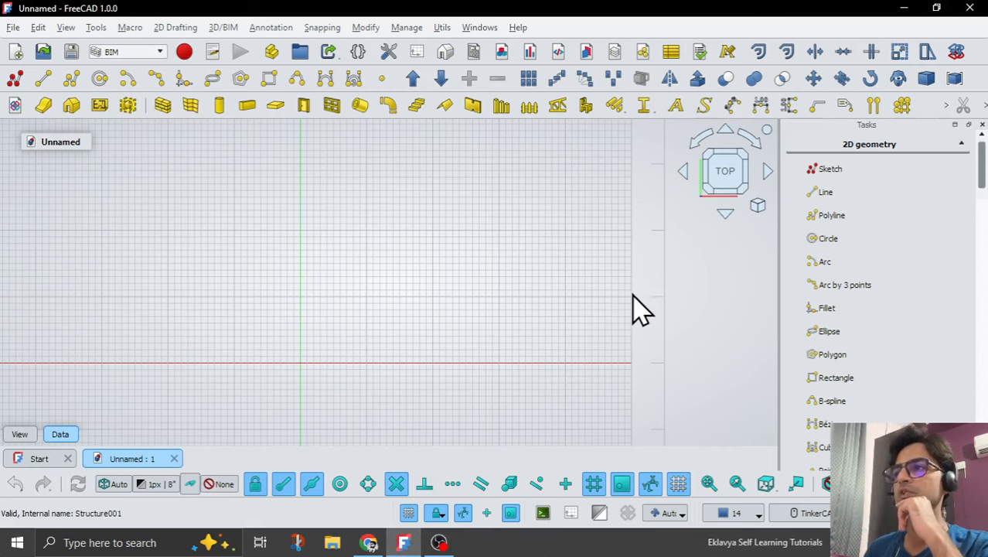
Create a new sketch in the top view and draw a rectangle enclosing the origin.
click(13, 78)
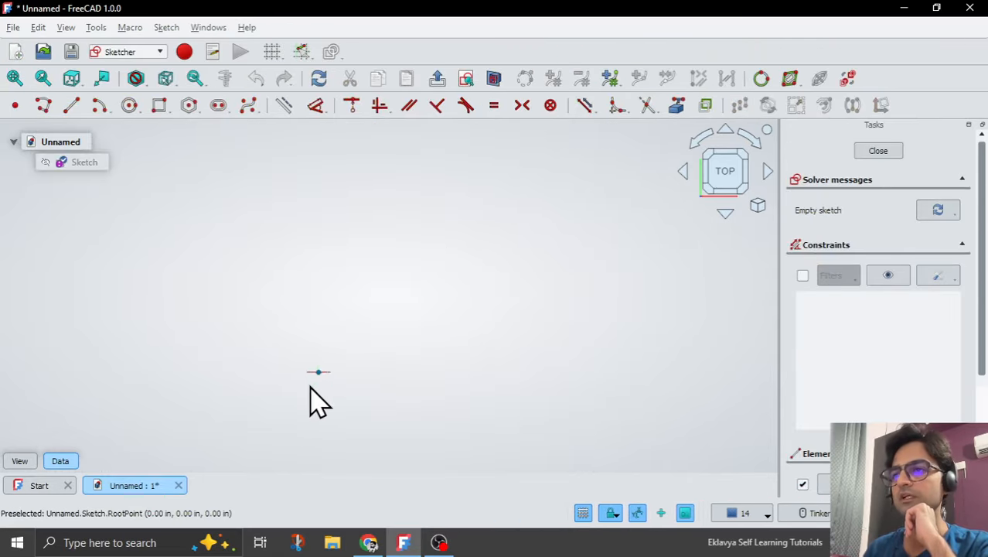
scroll(430, 306, down, 4)
scroll(402, 294, up, 2)
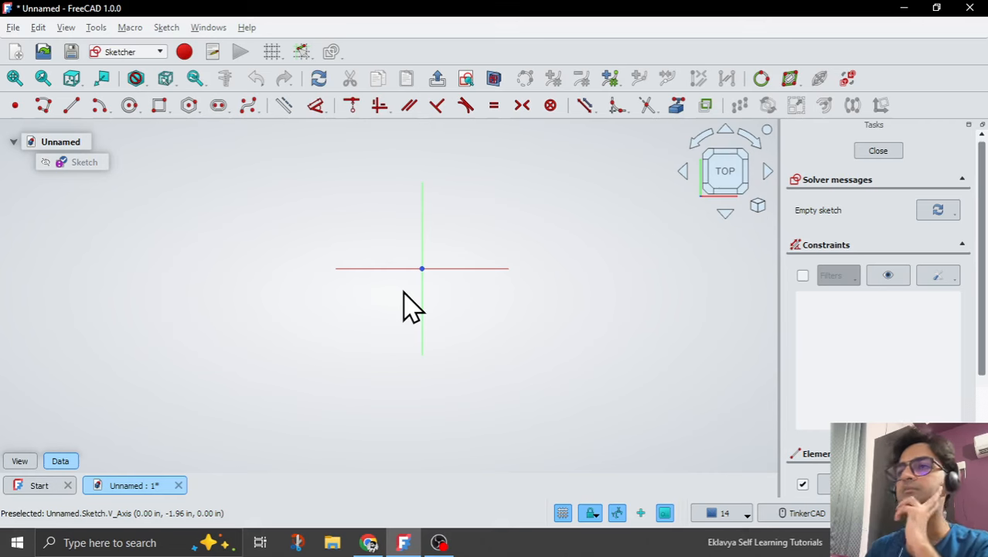
click(159, 107)
click(333, 184)
click(496, 375)
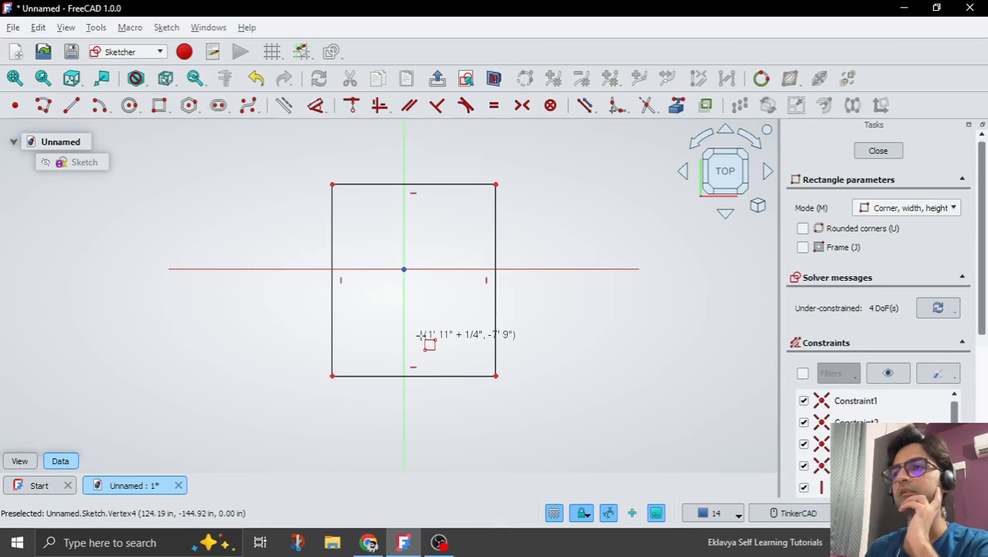
right_click(423, 340)
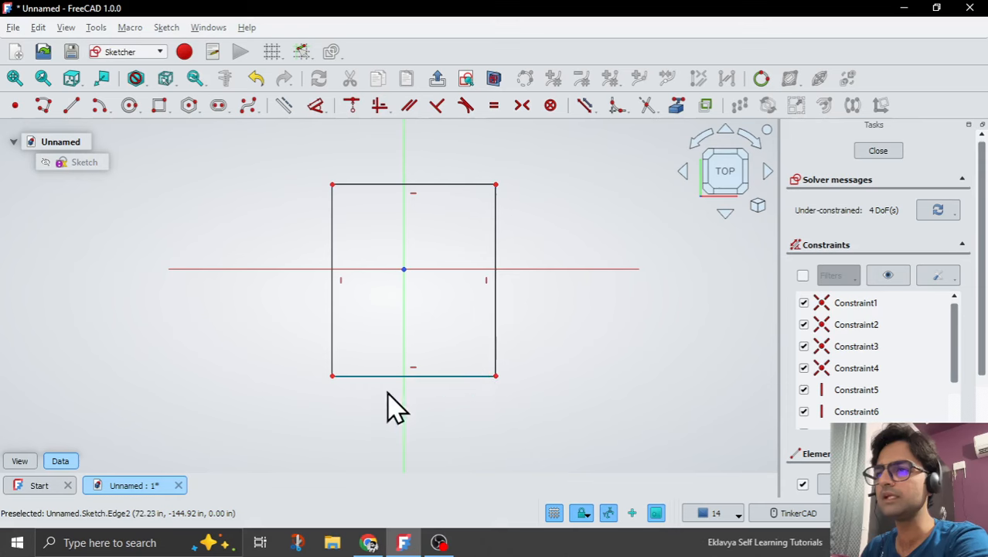
Constrain the rectangle's two lower corners to be symmetric about the vertical axis.
click(331, 377)
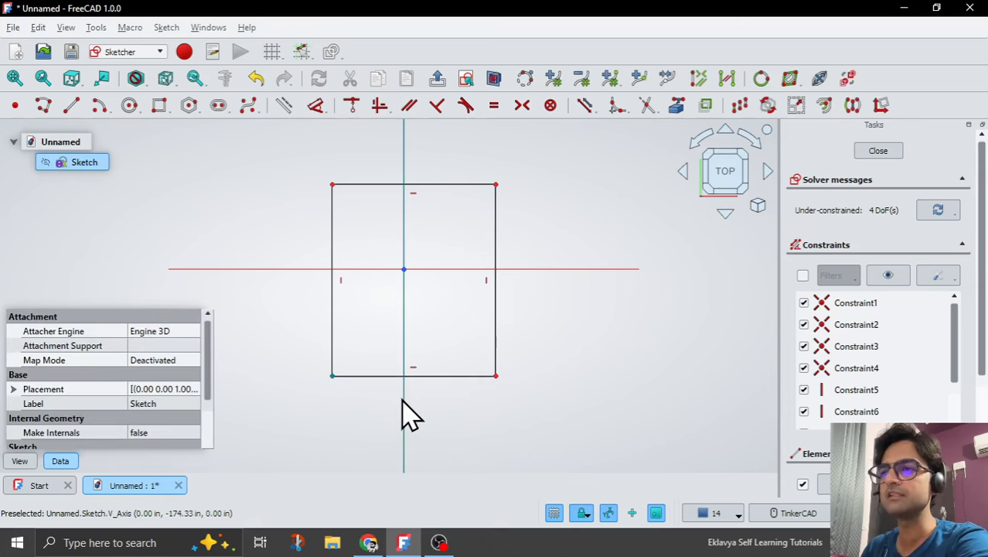
click(495, 377)
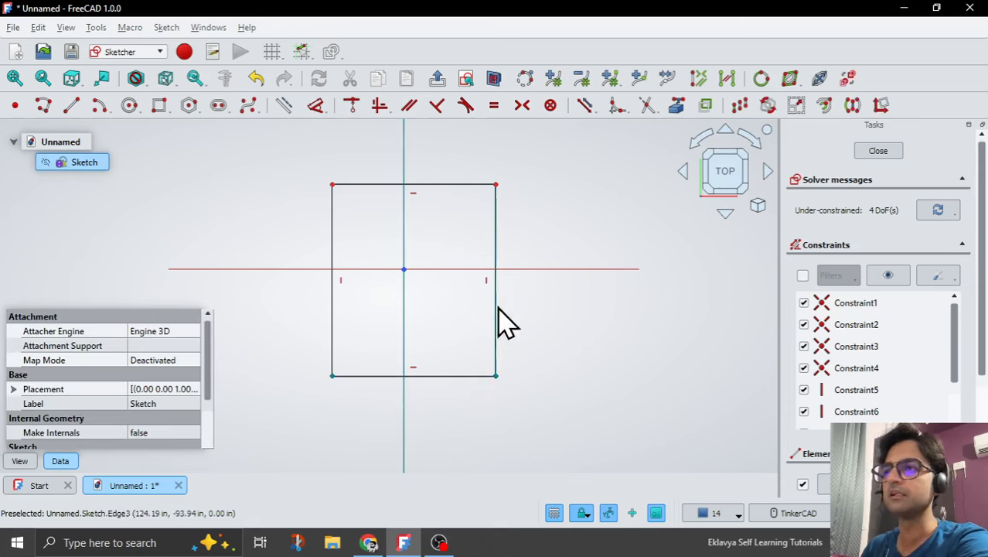
click(523, 106)
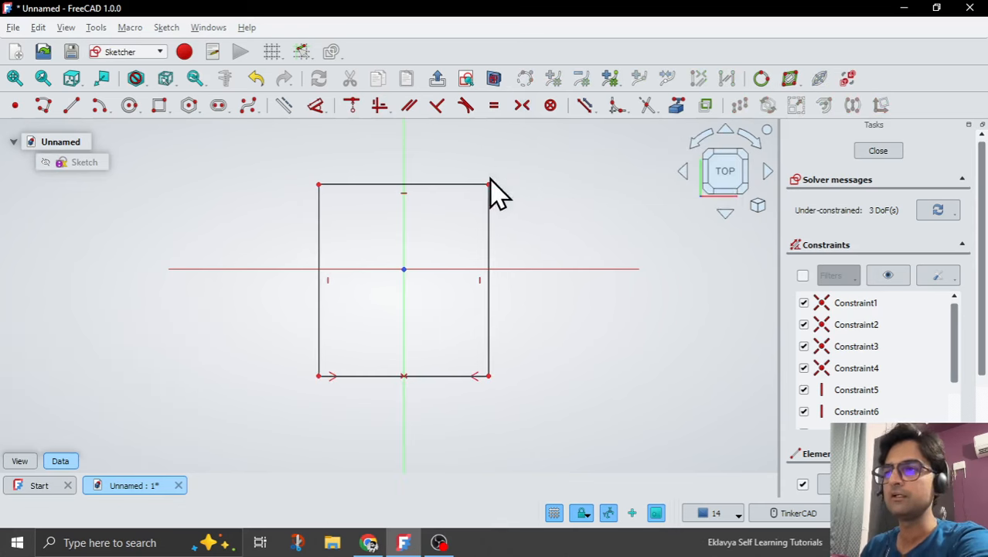
Constrain the rectangle's two right corners symmetric about the horizontal axis, and stretch its lower-right corner to about X 128 in, Y -146 in.
click(493, 379)
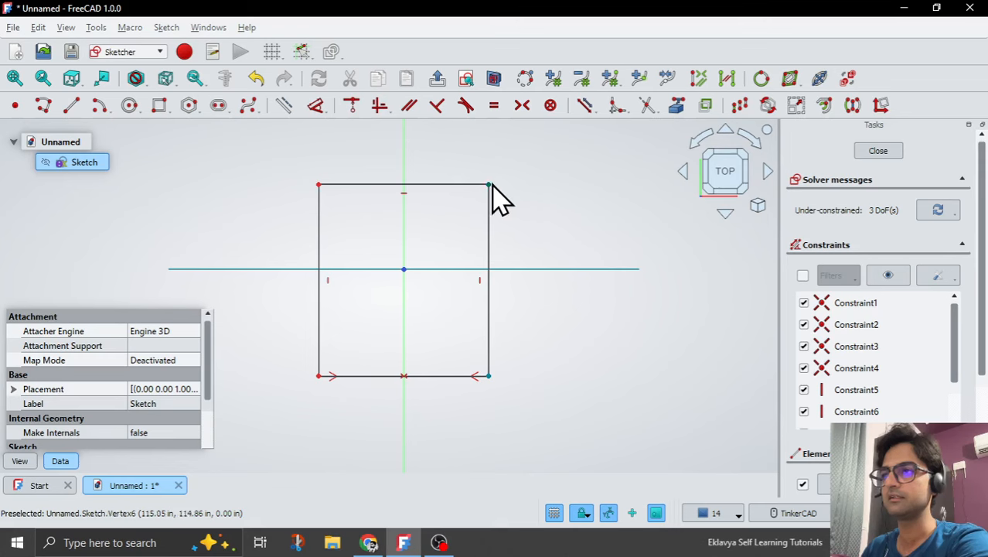
click(522, 106)
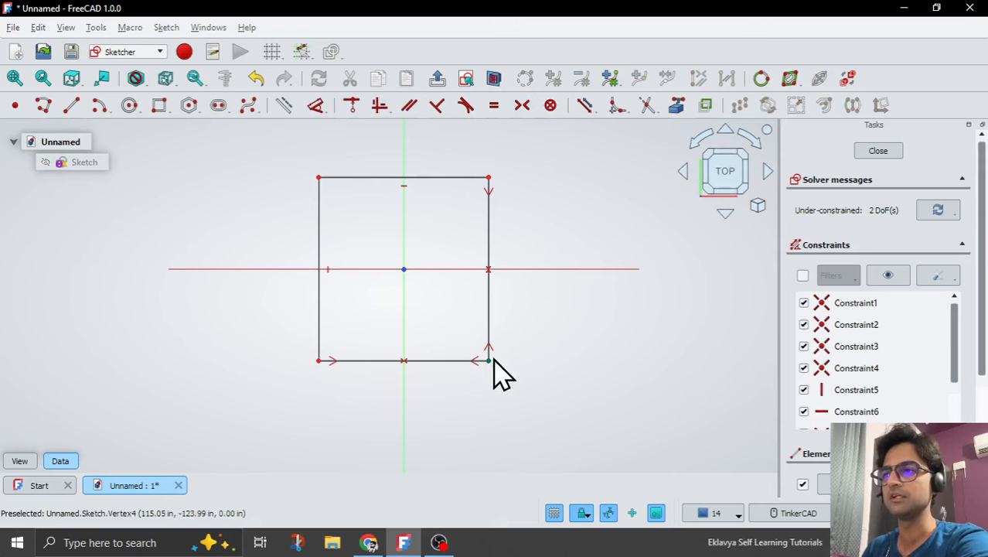
drag(487, 359, 498, 376)
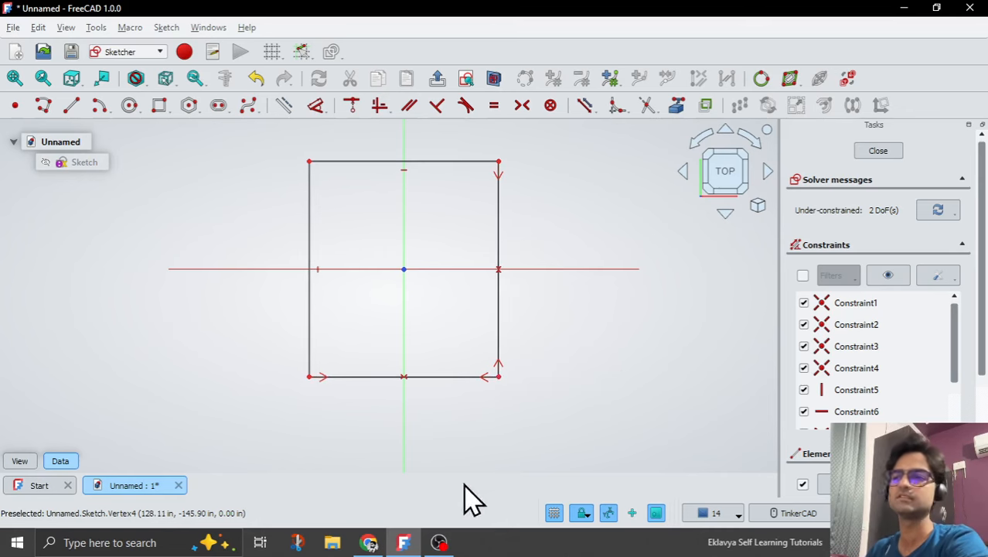
click(439, 542)
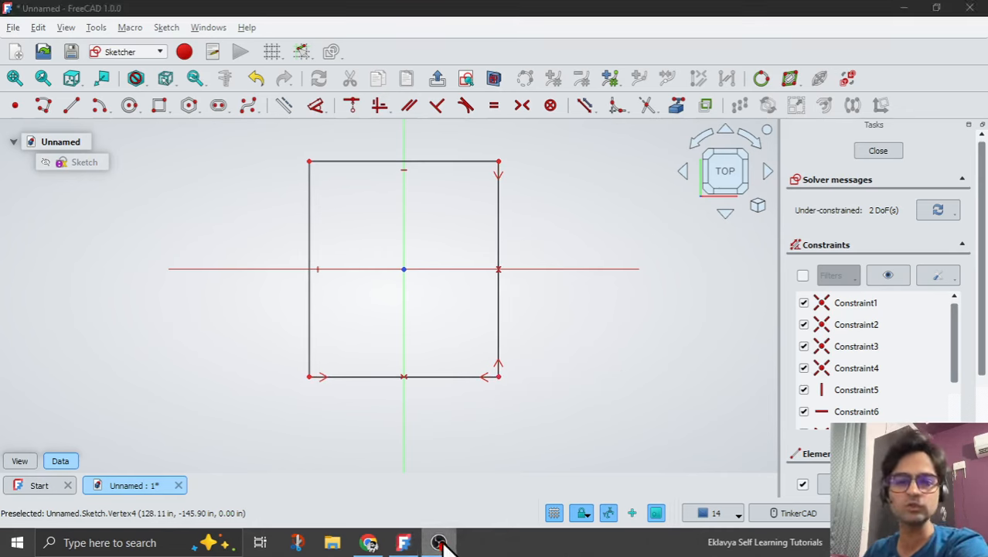
click(404, 542)
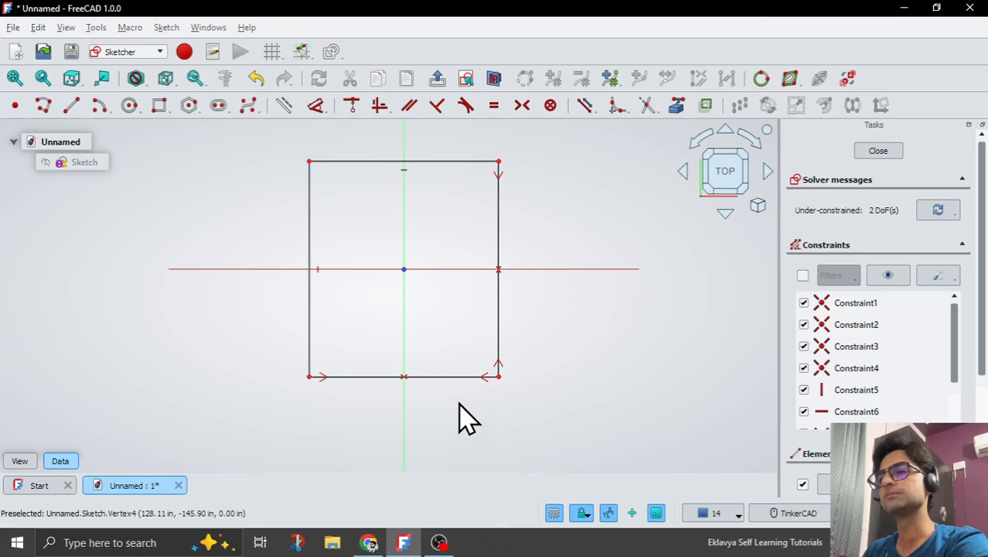
Dimension the rectangle's lower horizontal edge to 12'.
click(452, 377)
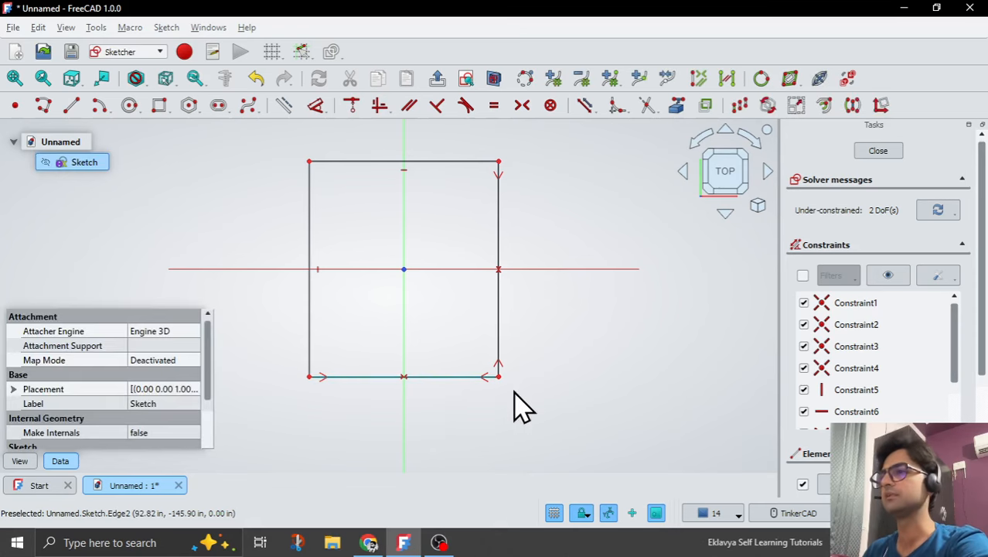
click(315, 105)
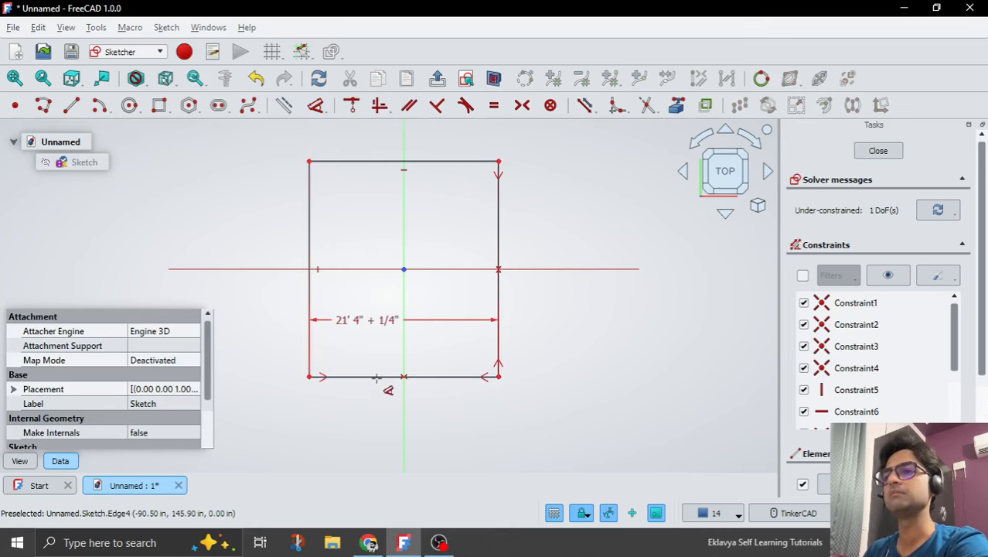
click(388, 418)
drag(514, 427, 442, 428)
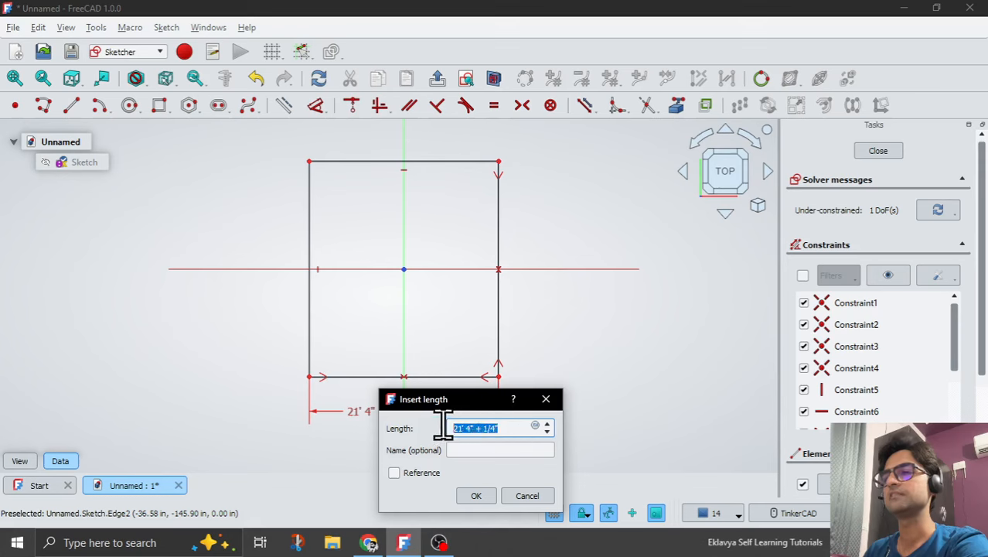
text(12')
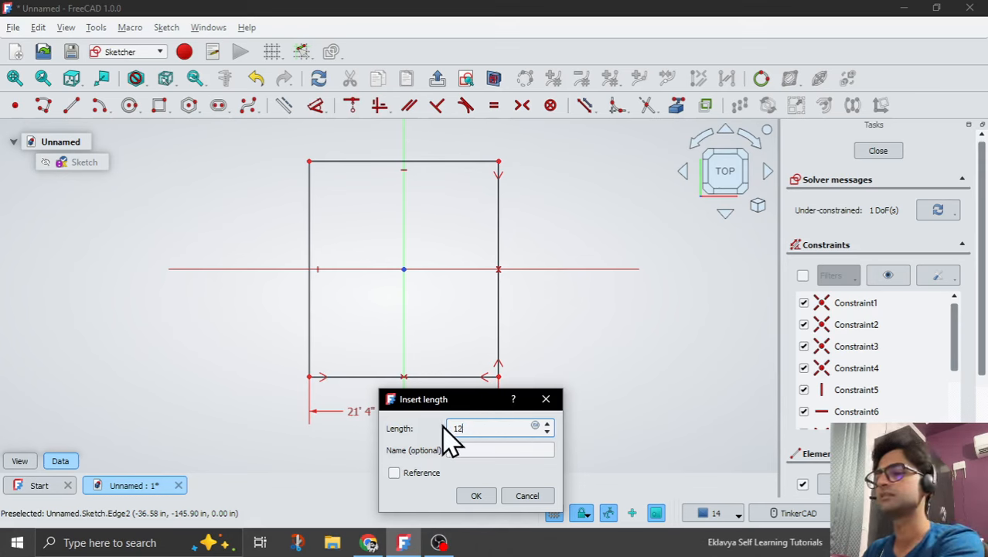
click(476, 495)
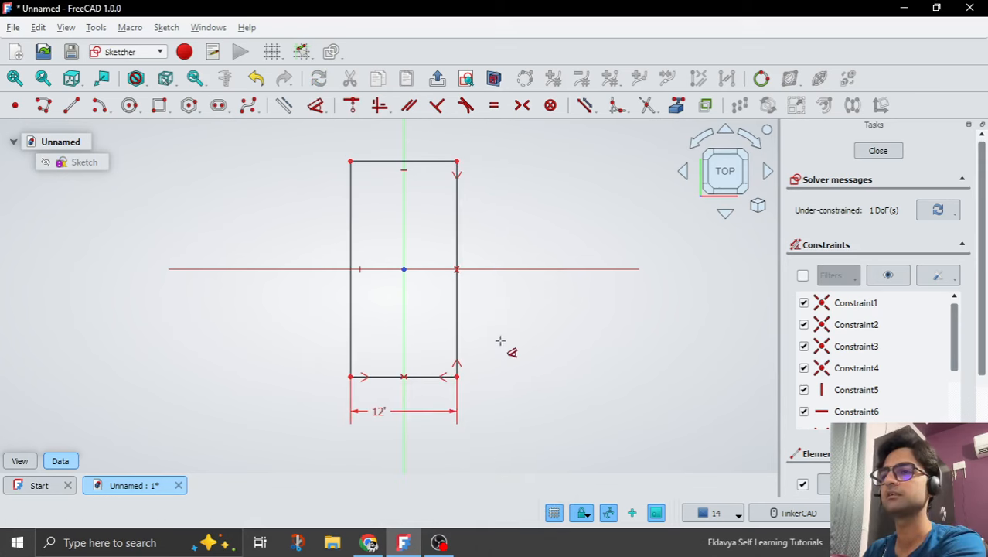
Dimension the rectangle's right vertical edge to 20' and close the sketch.
click(457, 324)
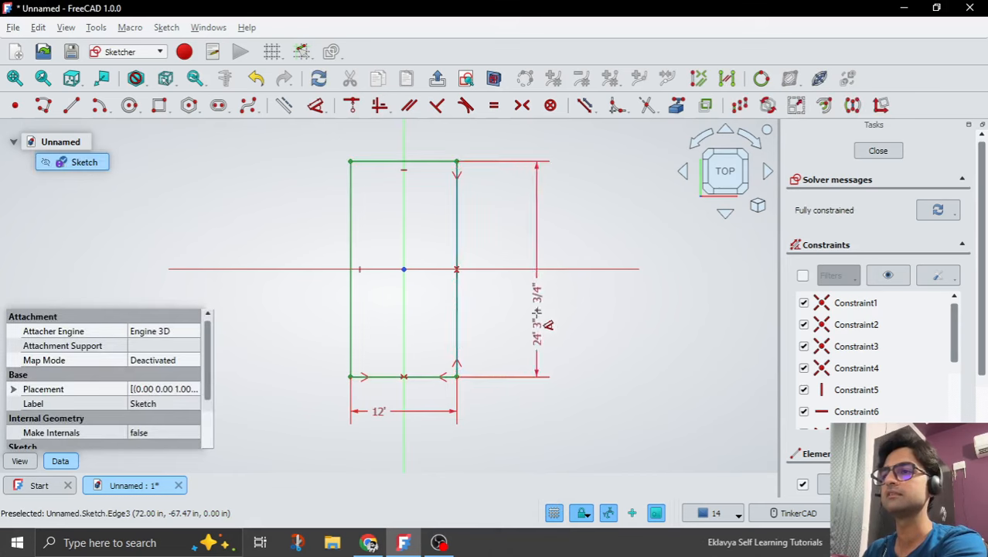
click(529, 326)
drag(663, 326, 587, 328)
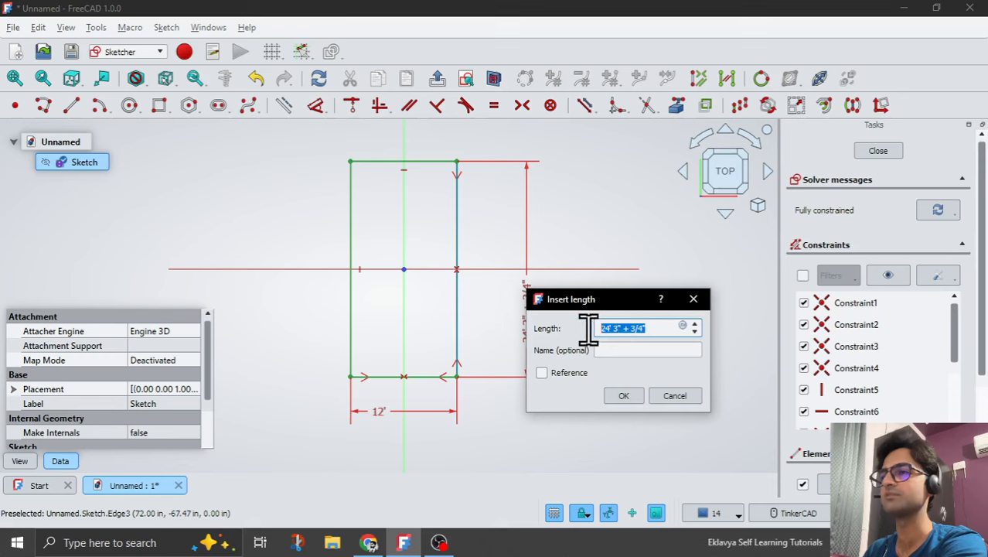
text(20)
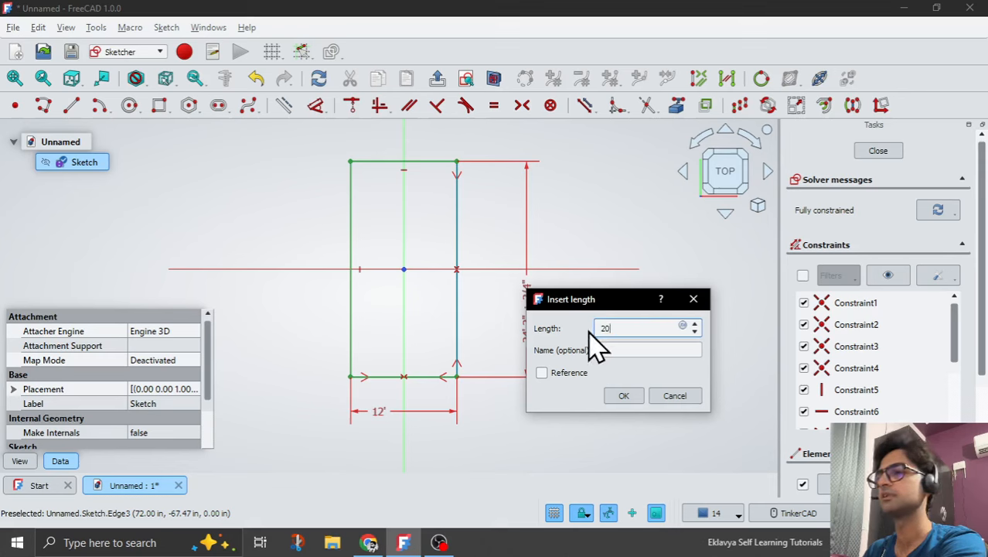
click(623, 395)
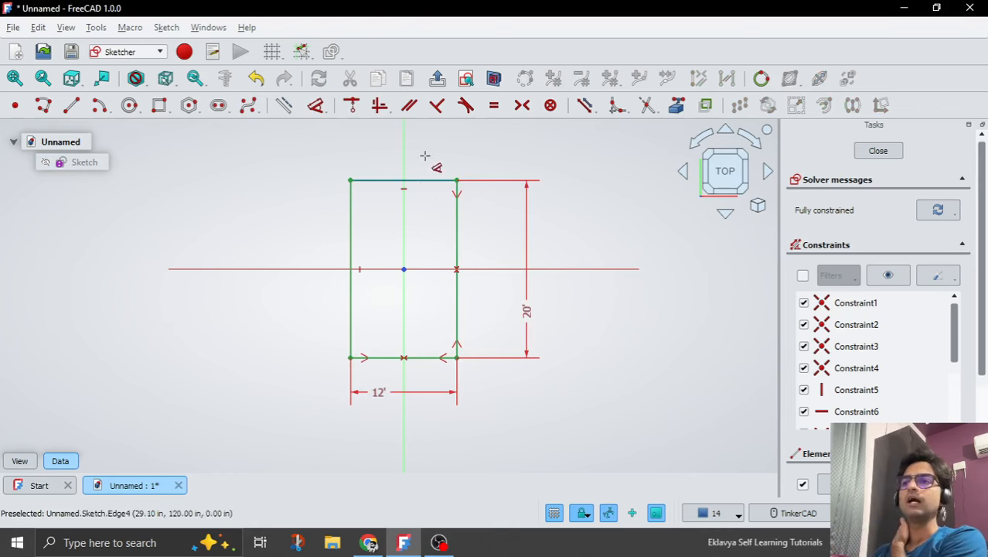
click(436, 82)
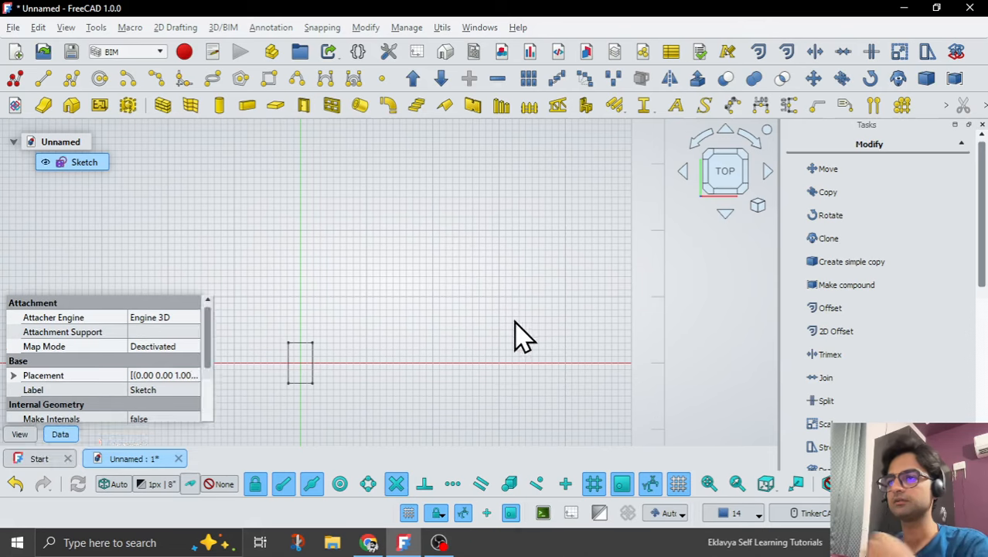
scroll(302, 426, up, 4)
scroll(338, 352, up, 2)
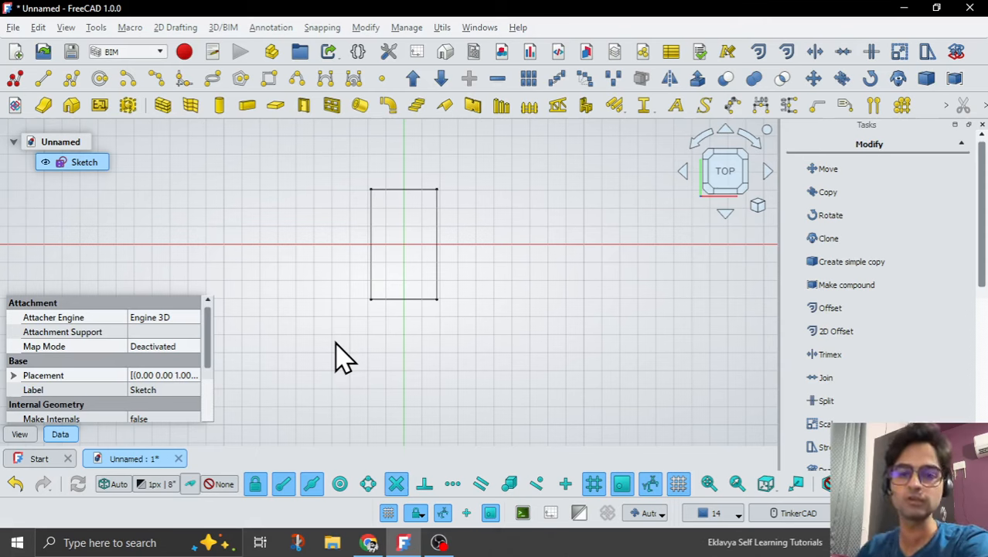
Create a variable set in the document without adding a property to it yet.
click(525, 236)
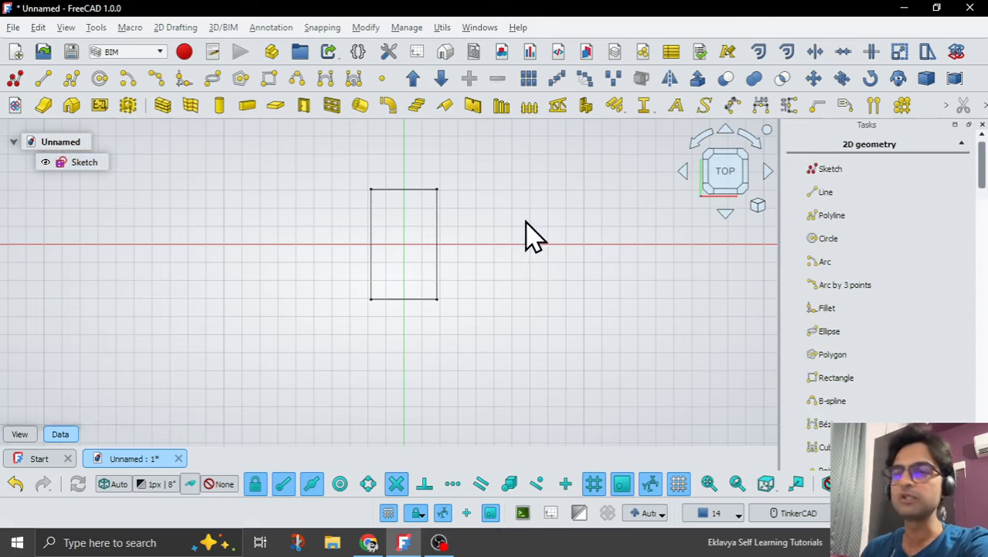
click(359, 53)
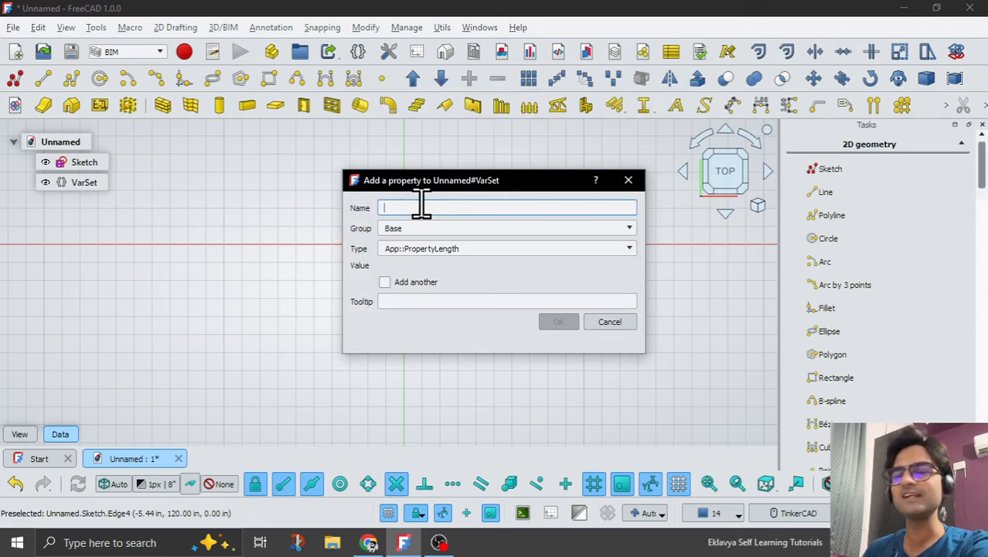
click(606, 324)
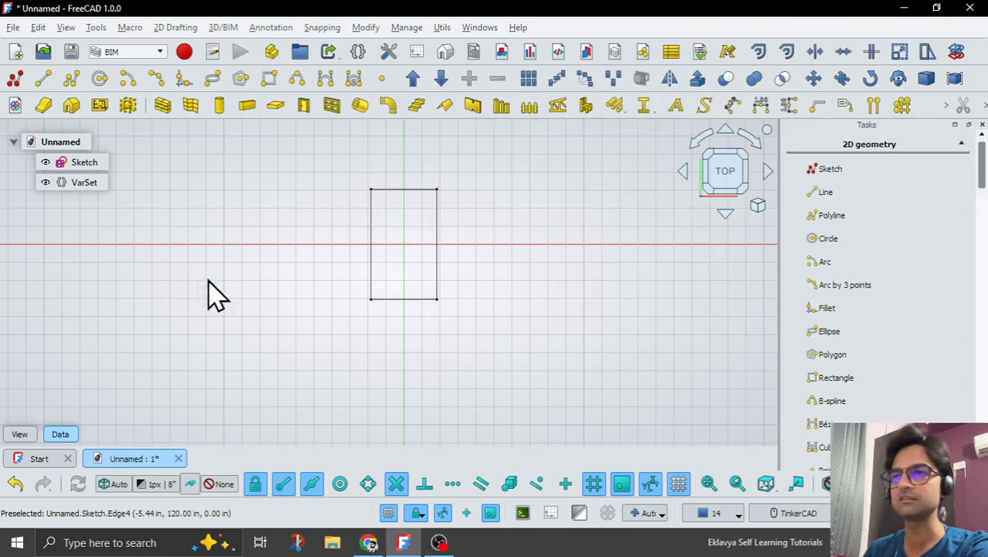
Rename the variable set's label to My_House_Data.
click(75, 186)
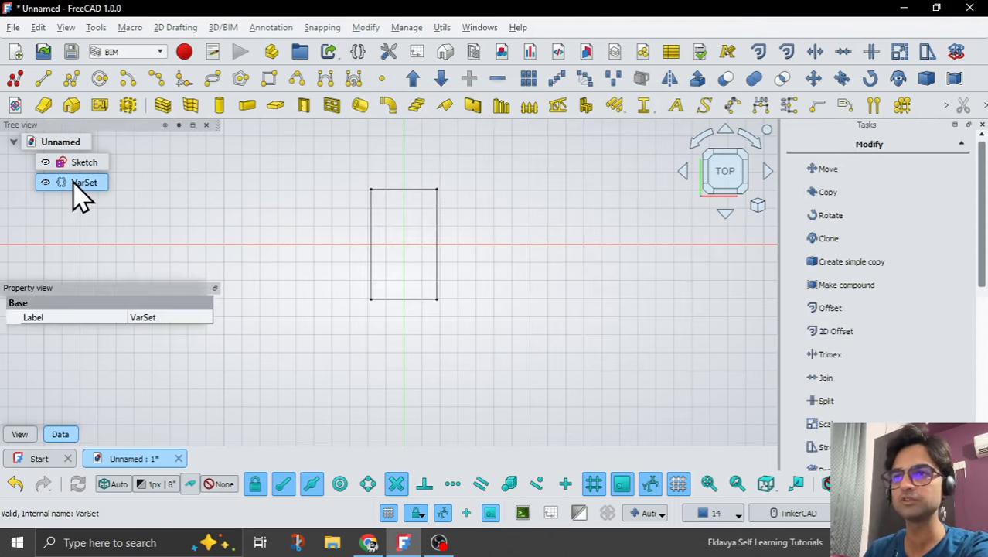
double_click(166, 317)
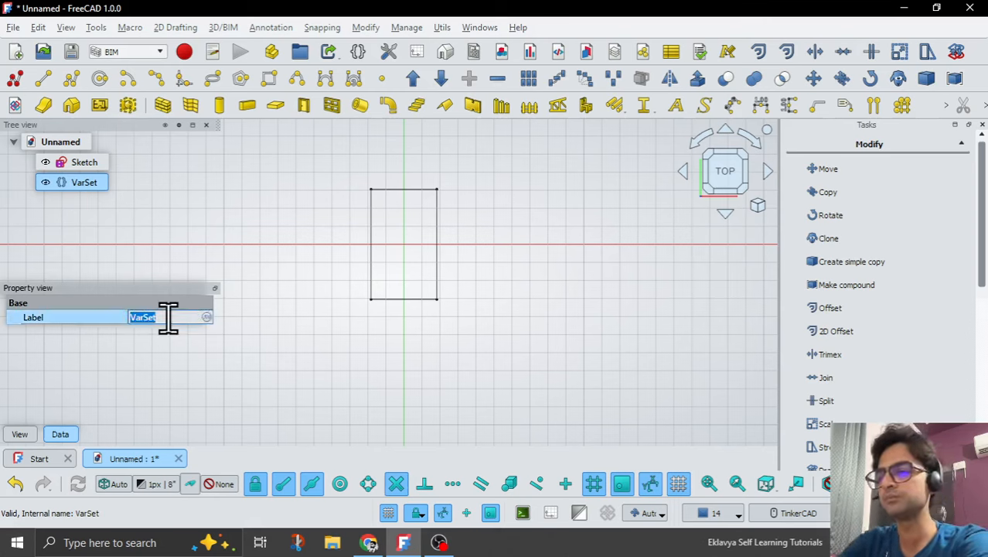
text(My)
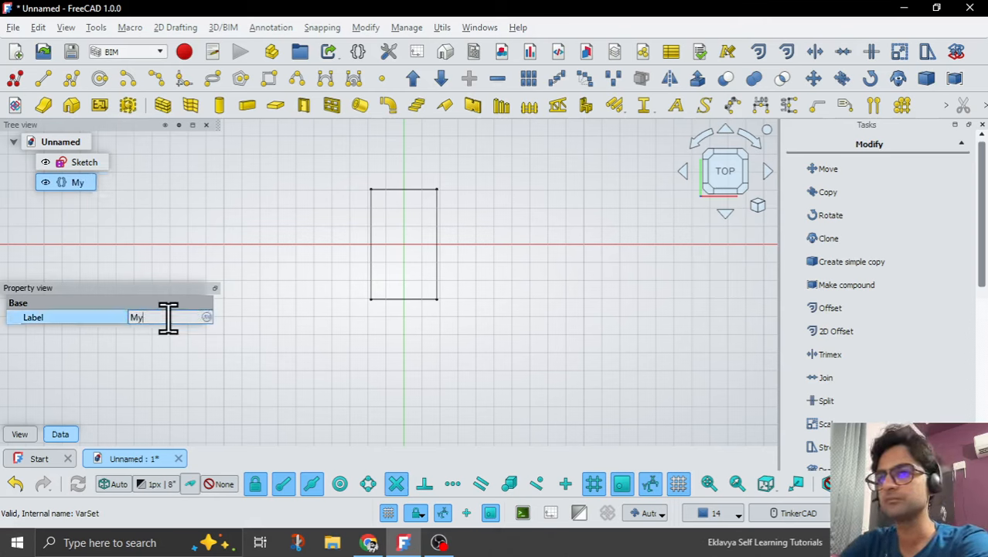
text(_H)
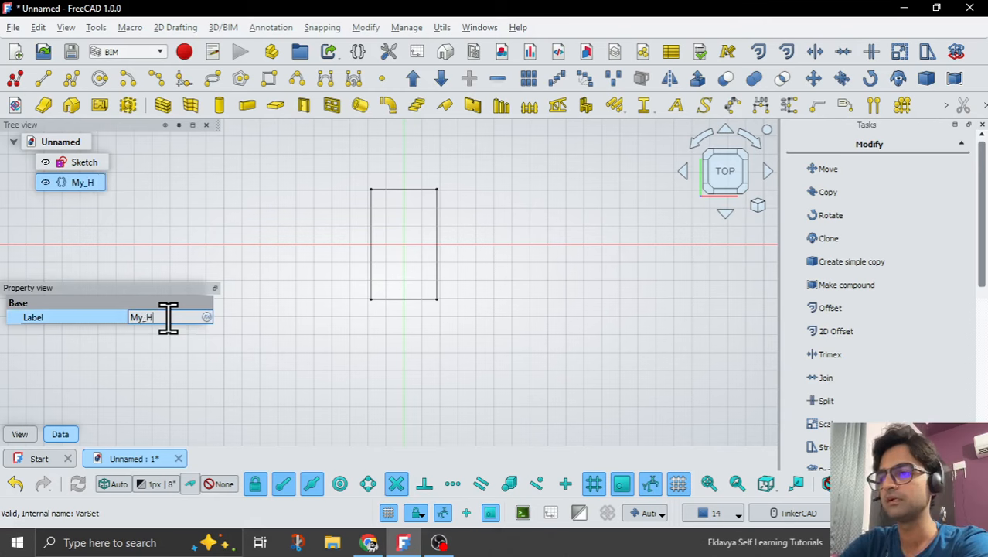
text(ouse)
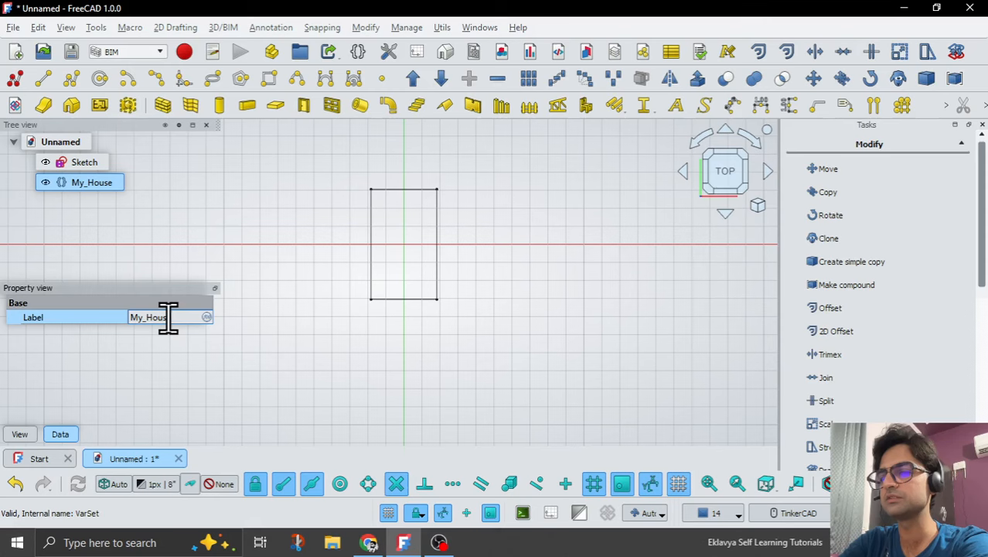
text(_)
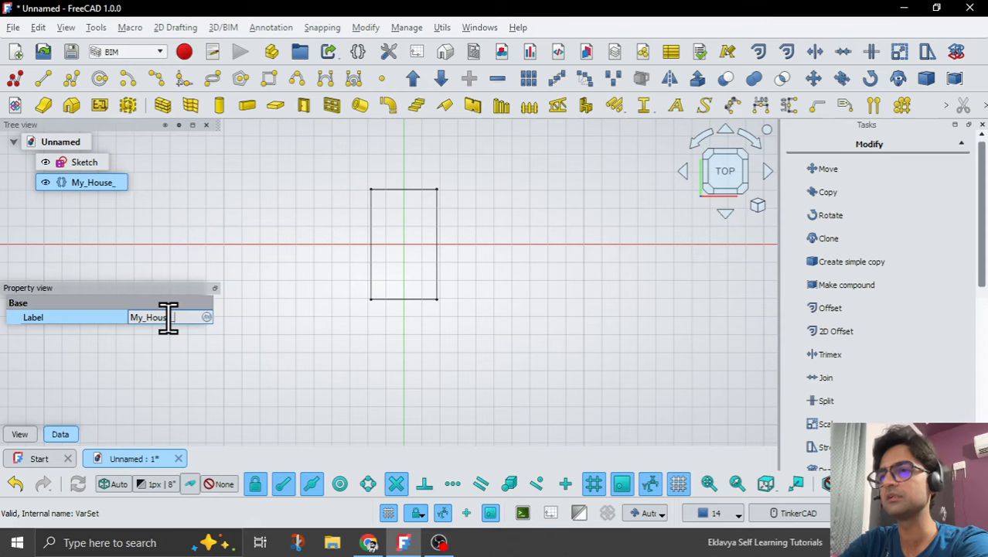
text(Data)
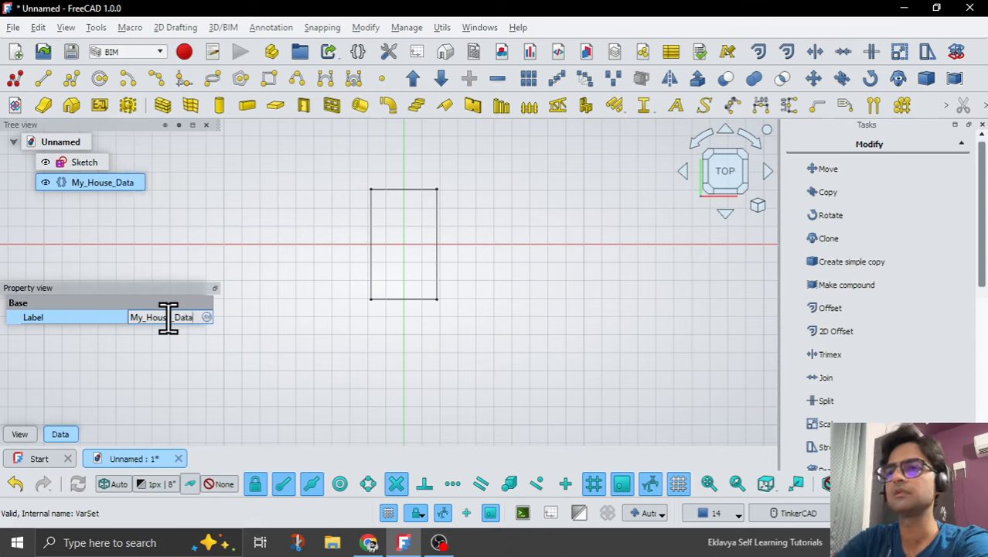
key(Return)
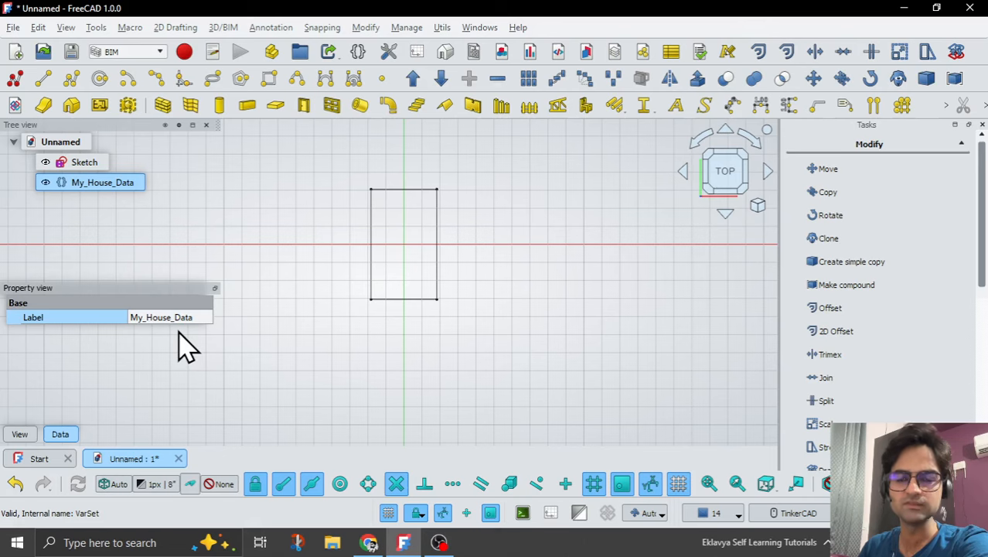
Start adding a new property to the My_House_Data variable set.
click(347, 341)
click(71, 184)
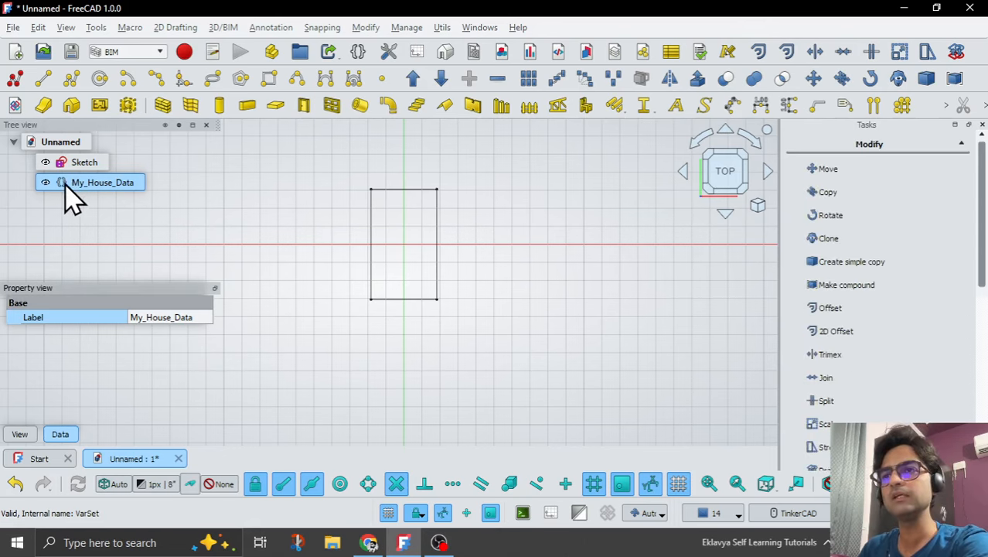
right_click(68, 184)
click(293, 181)
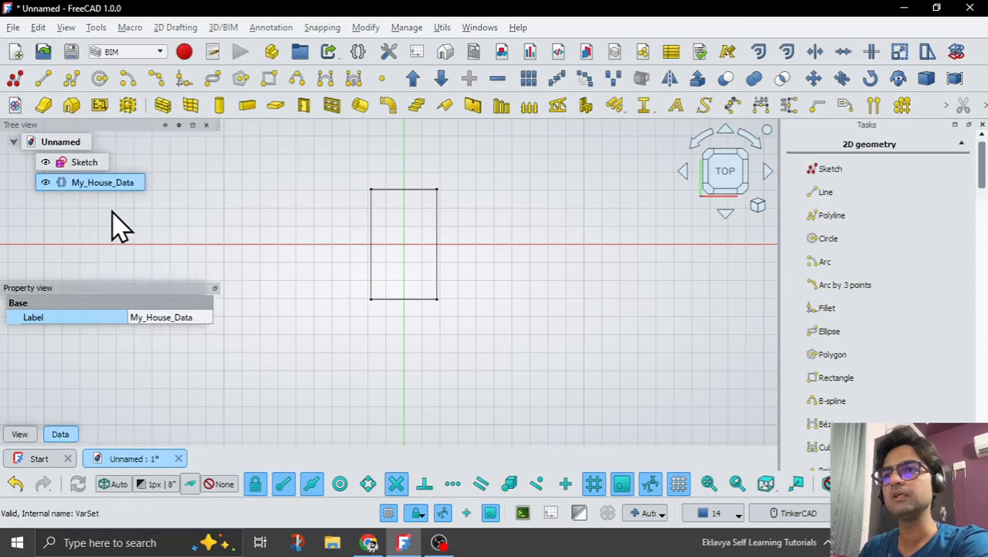
click(66, 183)
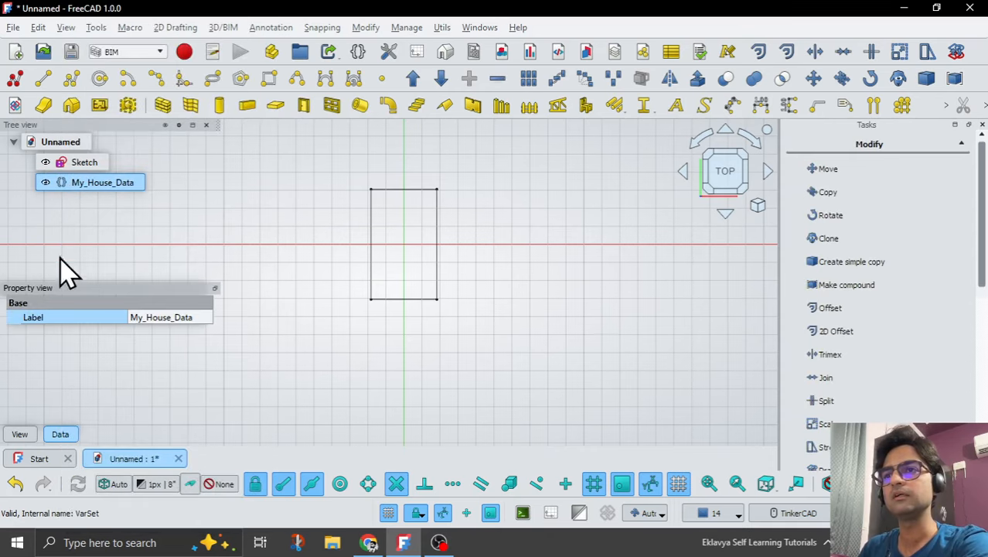
right_click(50, 312)
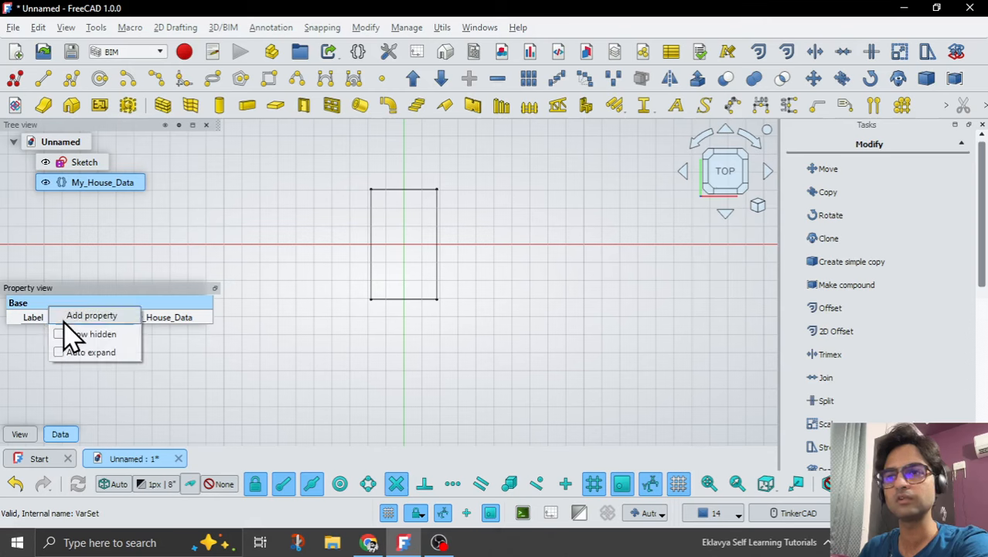
click(121, 317)
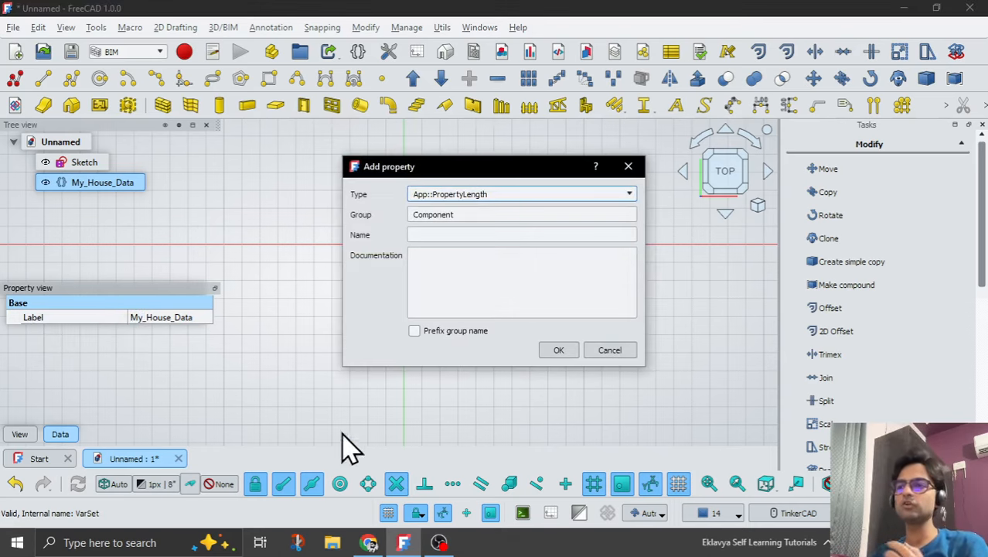
click(437, 542)
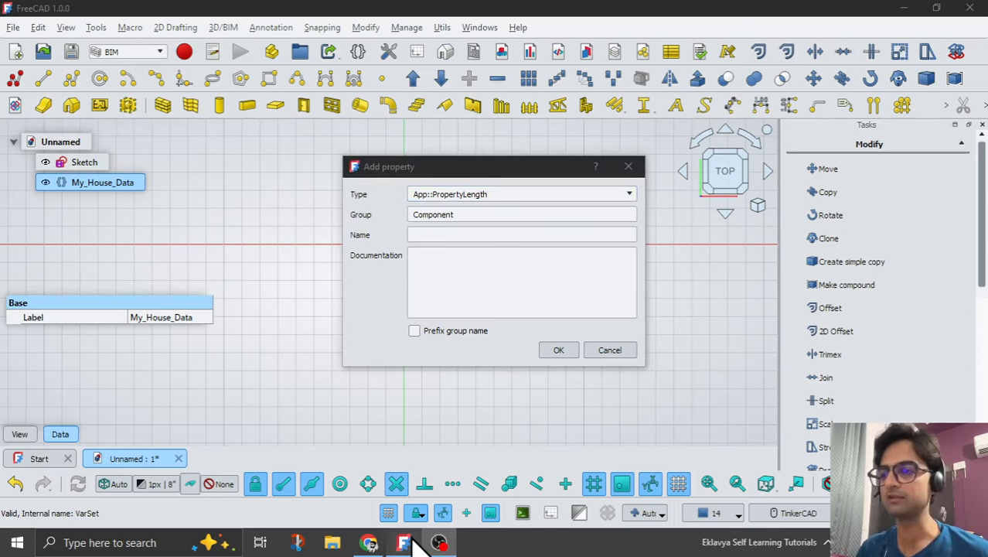
click(408, 540)
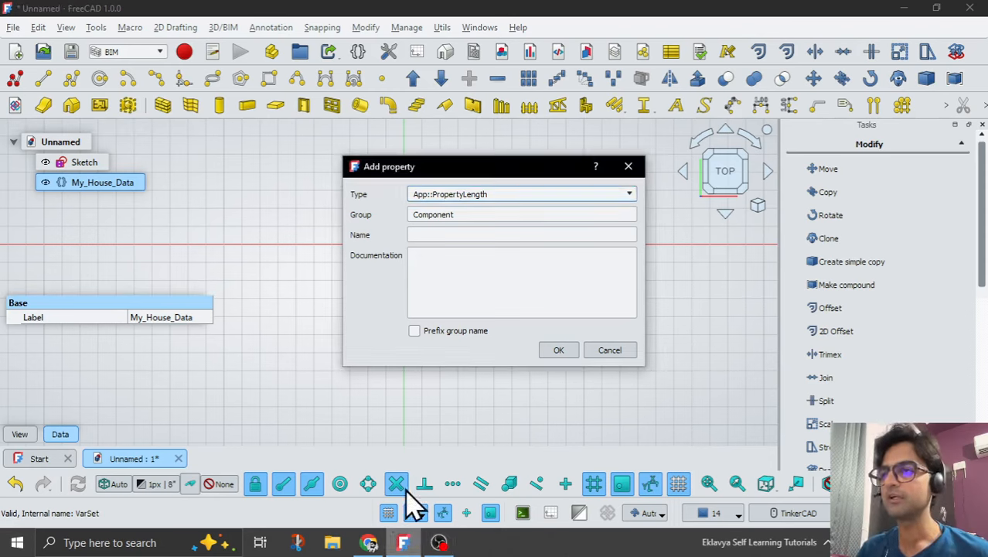
click(478, 197)
scroll(487, 232, up, 10)
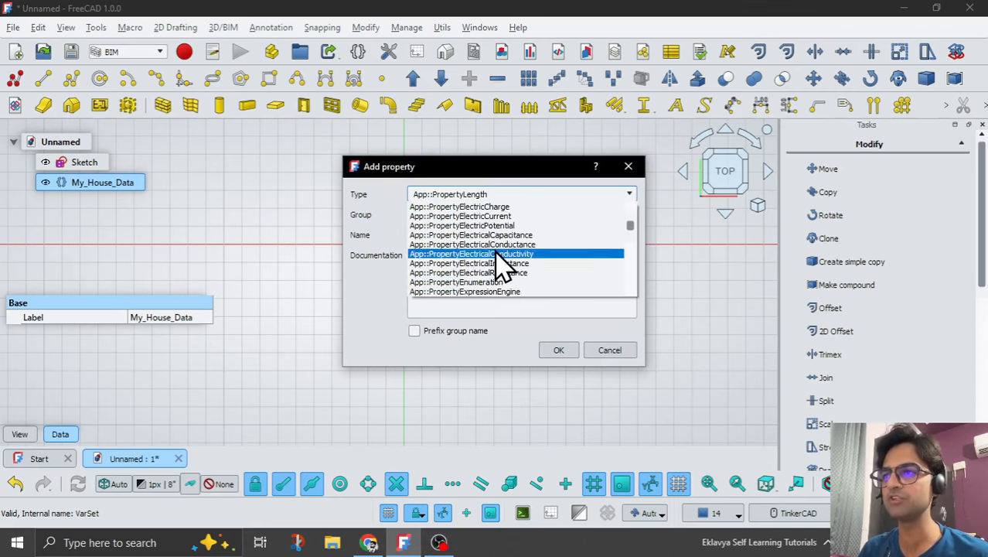
scroll(498, 267, down, 10)
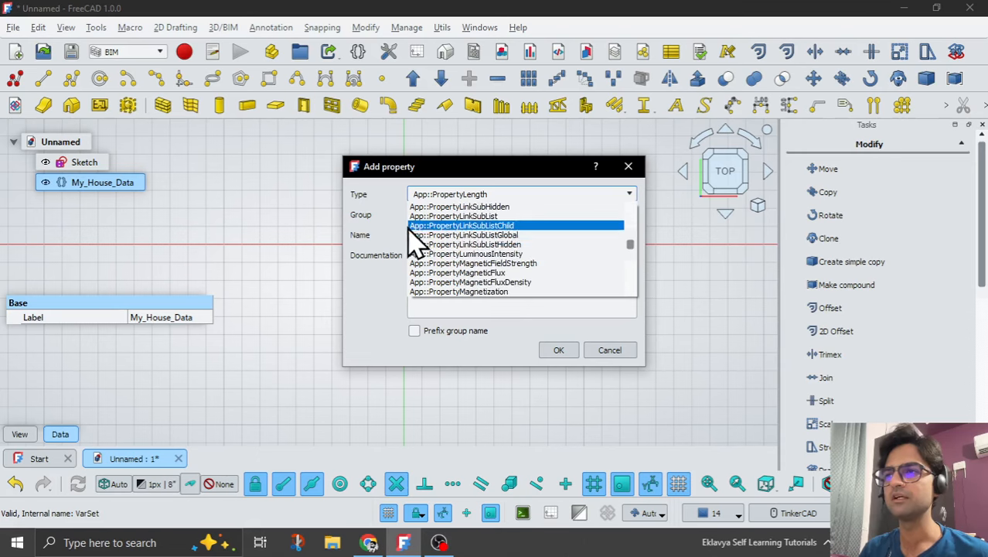
click(387, 228)
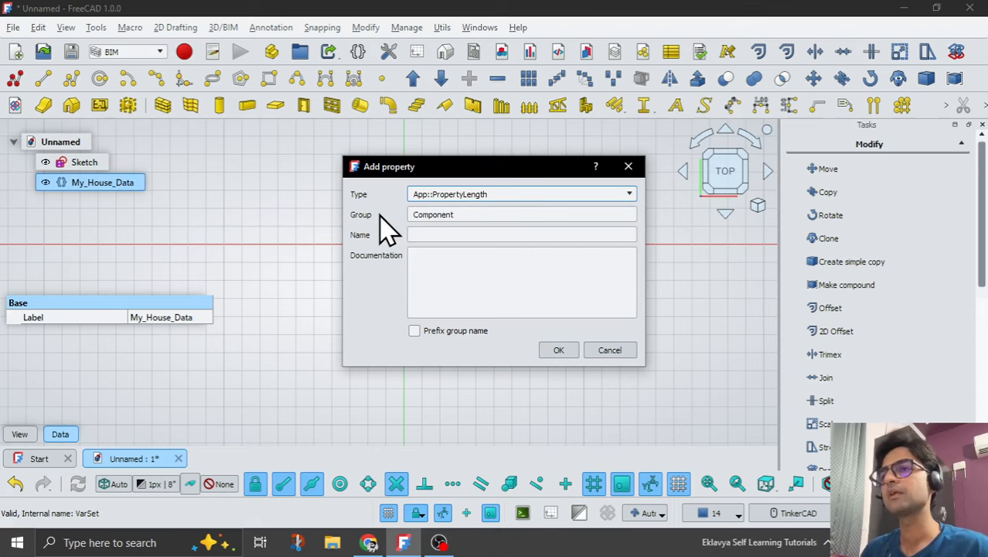
Set the new length property's group to Dimensions.
click(480, 214)
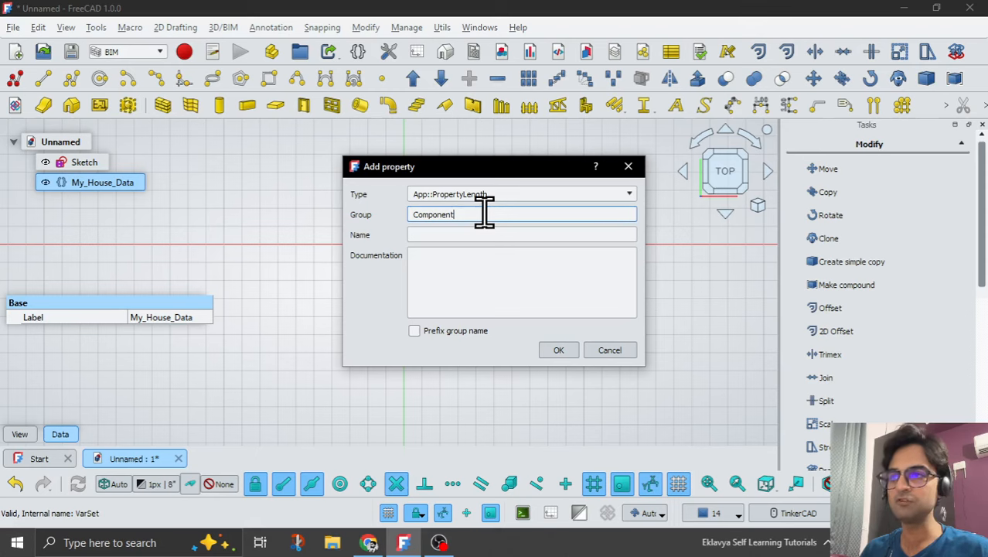
drag(484, 214, 386, 214)
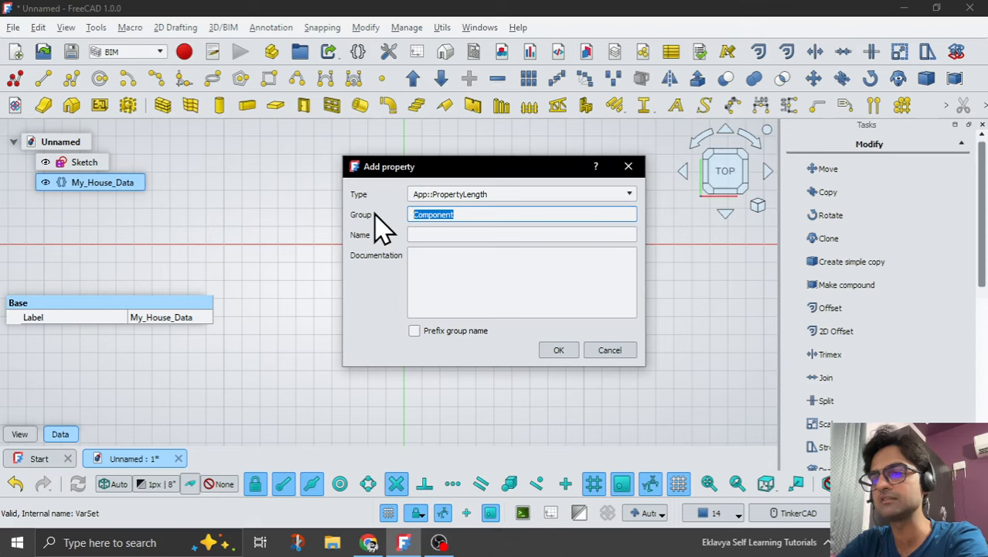
text(Di)
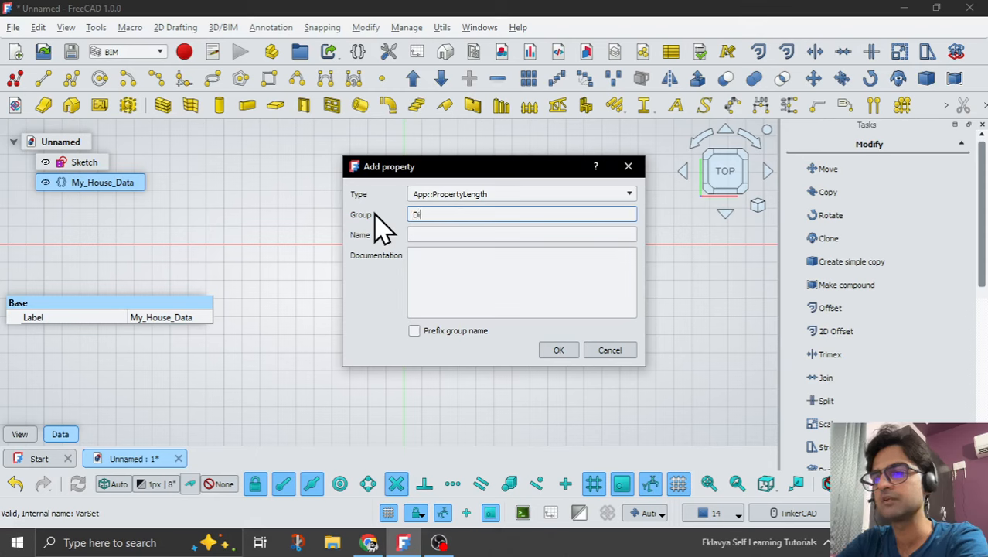
key(BackSpace)
key(BackSpace)
text(Dimensions)
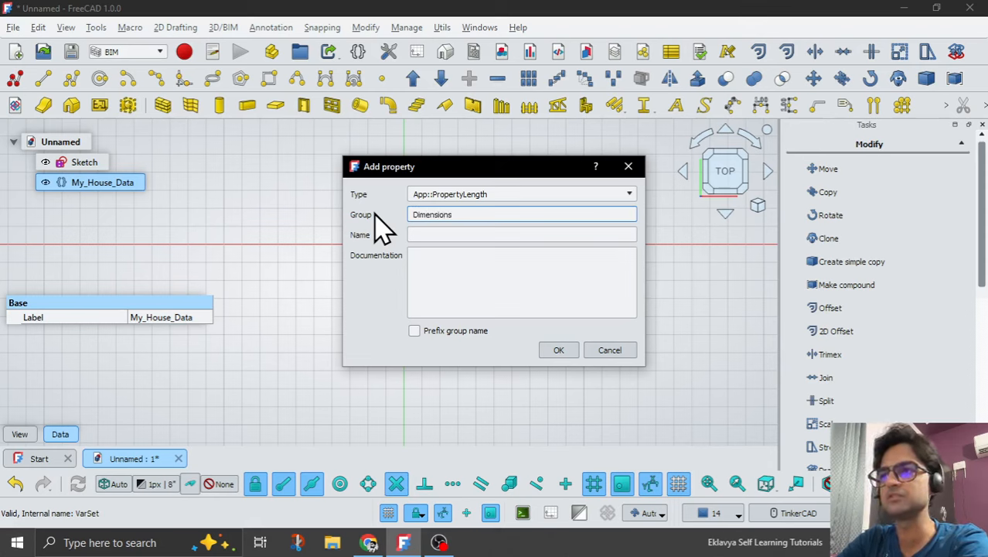
Name the new property House_Length and add it to the variable set.
click(456, 236)
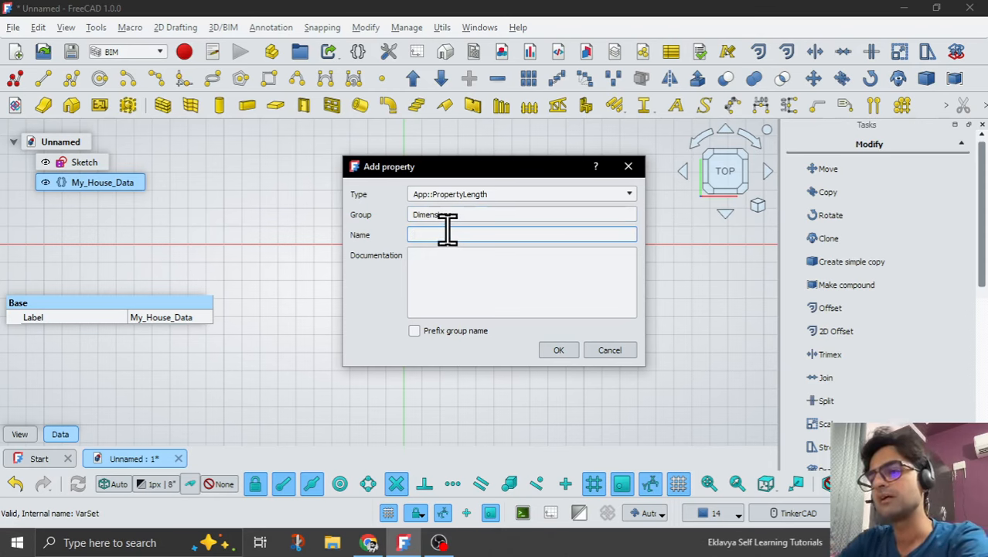
text(House_)
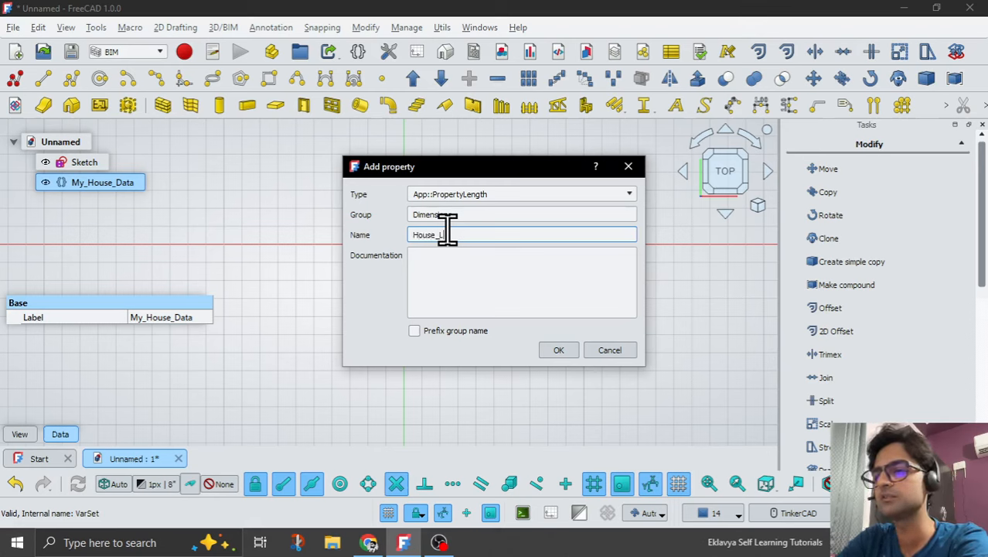
text(Length)
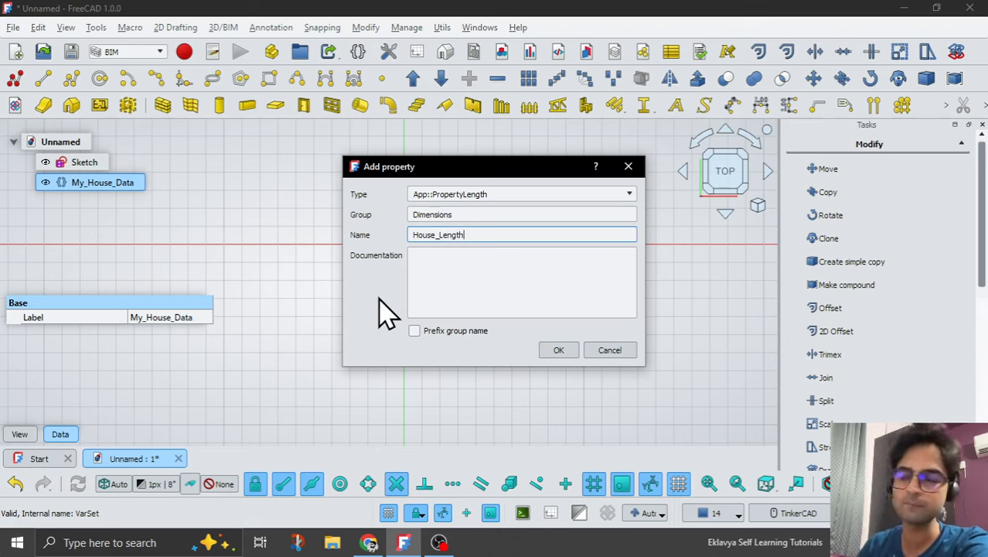
click(564, 350)
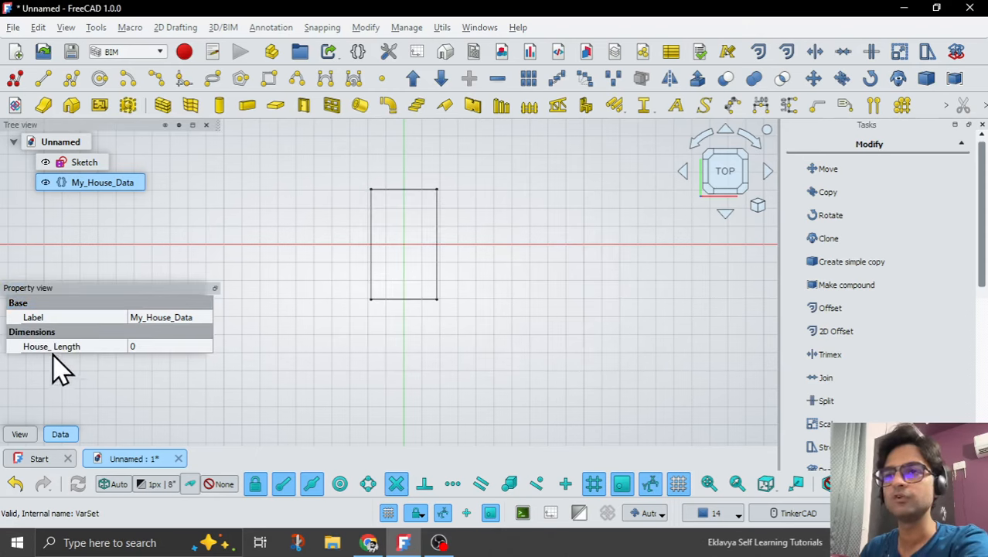
Set the House_Length property of My_House_Data to 25'.
click(144, 347)
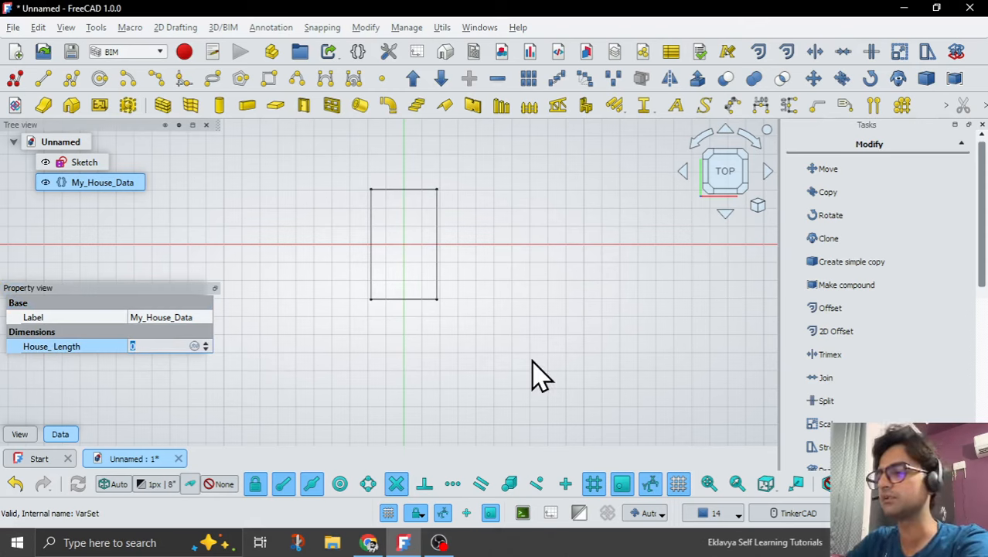
text(25')
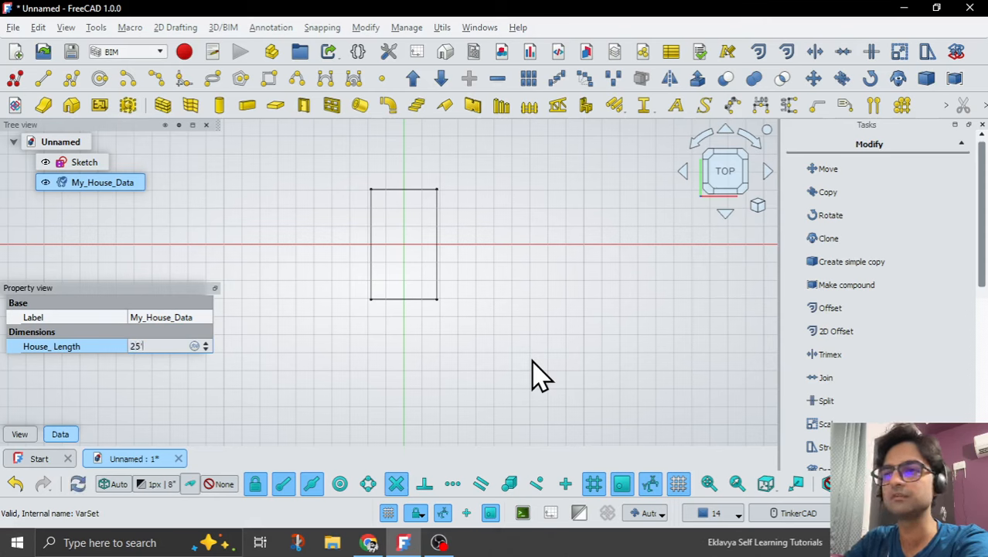
key(Return)
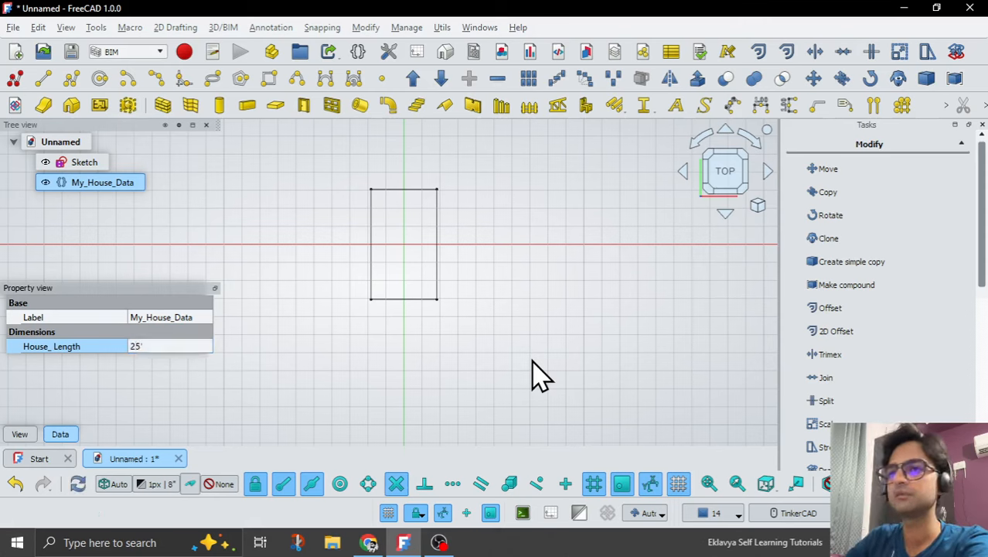
click(171, 320)
click(97, 183)
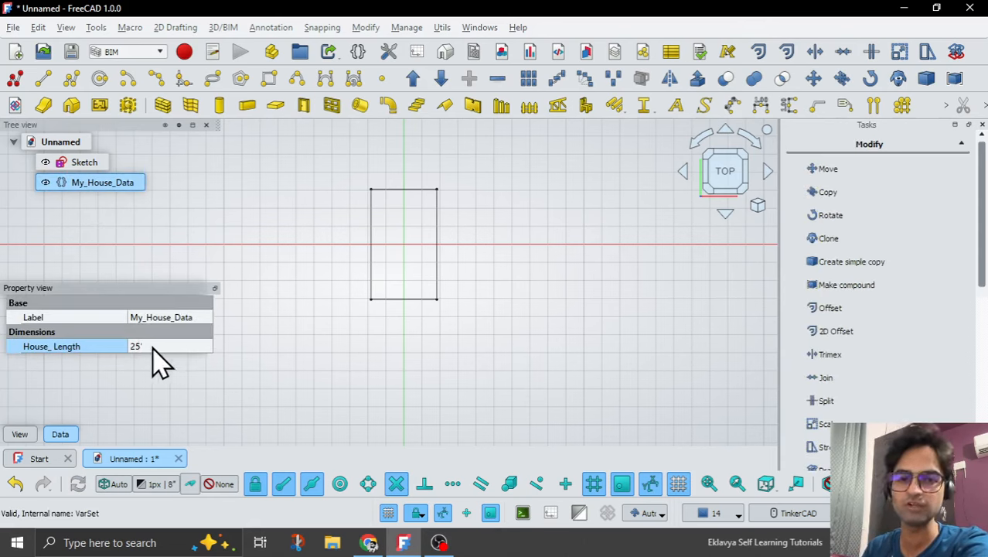
click(437, 546)
click(403, 542)
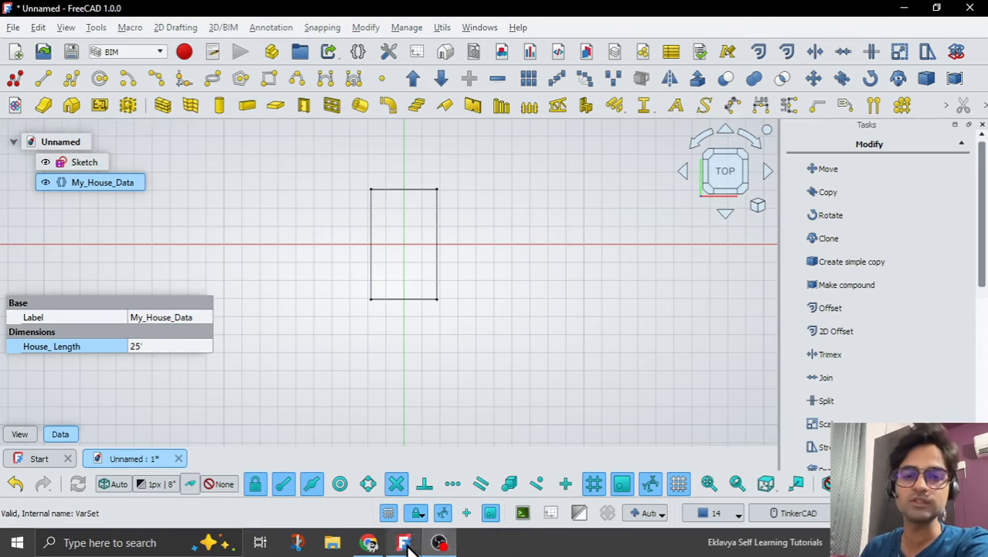
Reopen the base rectangle sketch for editing.
click(456, 402)
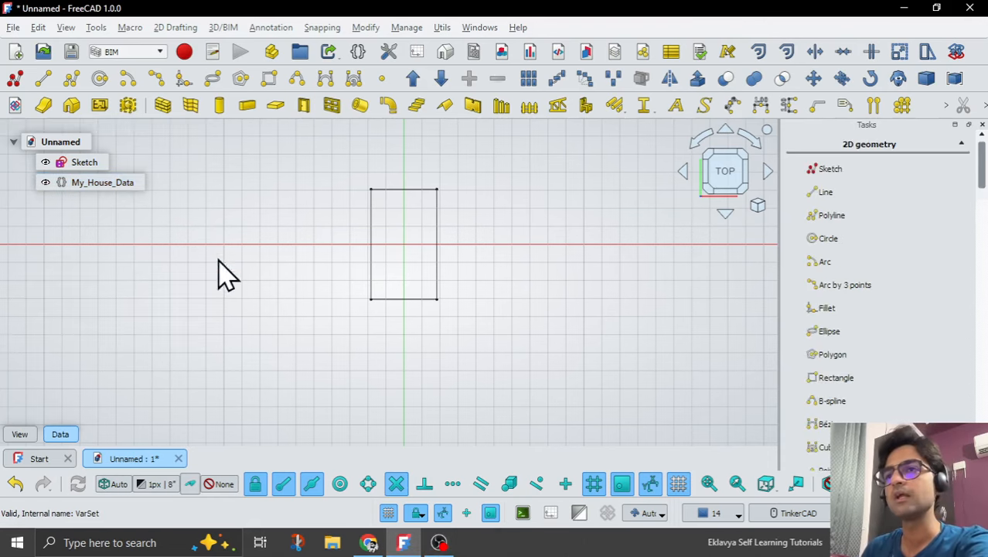
click(77, 163)
double_click(78, 163)
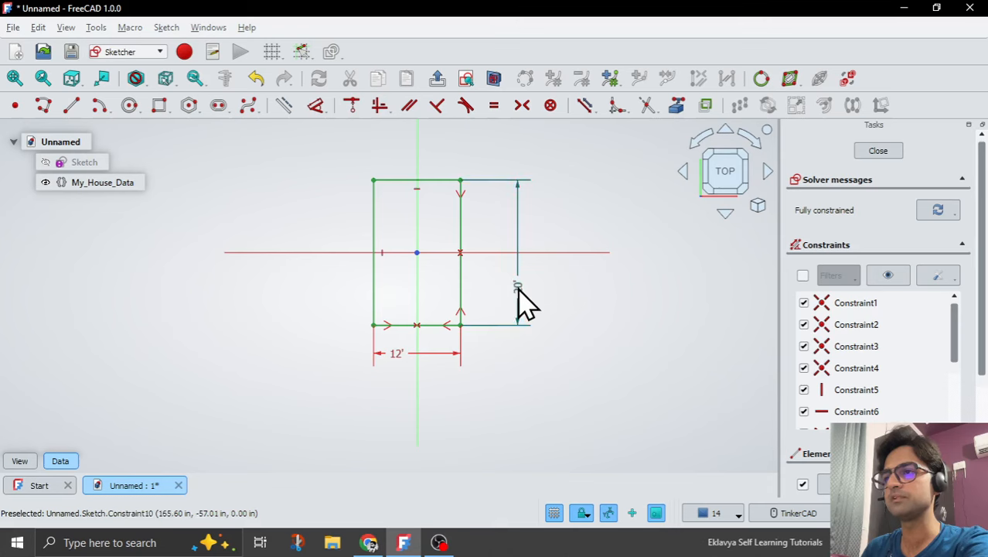
Drive the rectangle's vertical dimension with the expression <<My_House_Data>>.House_Length and close the sketch.
double_click(518, 297)
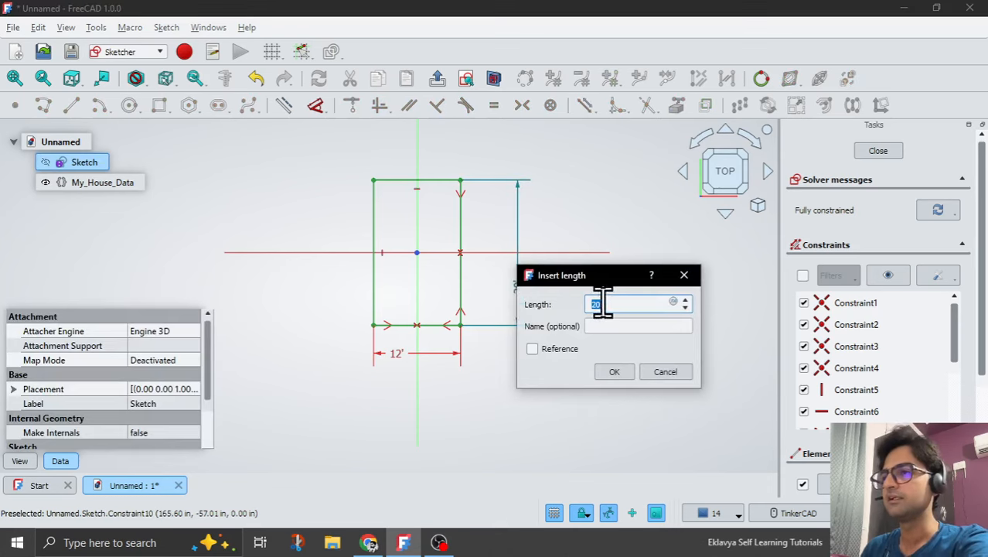
drag(603, 304, 583, 304)
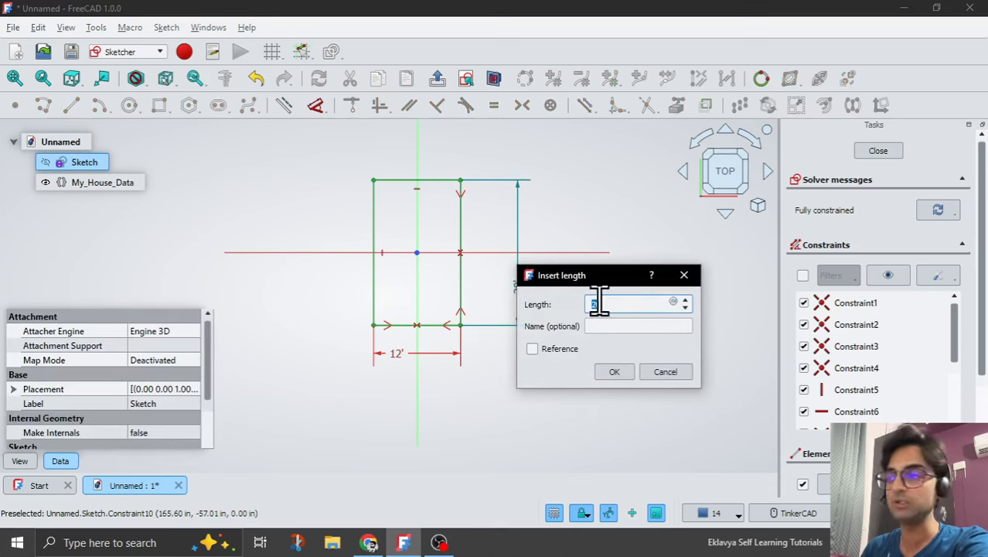
click(674, 303)
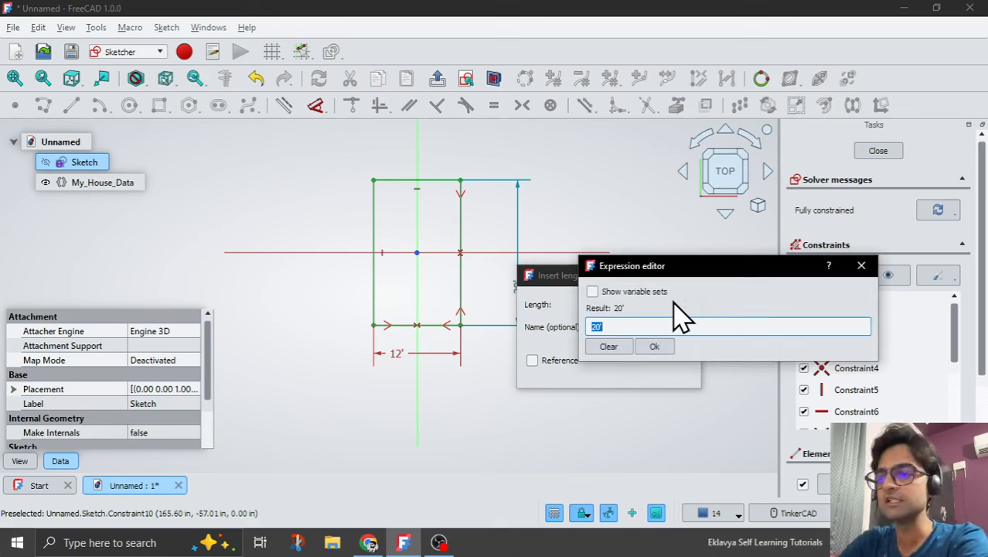
text(My)
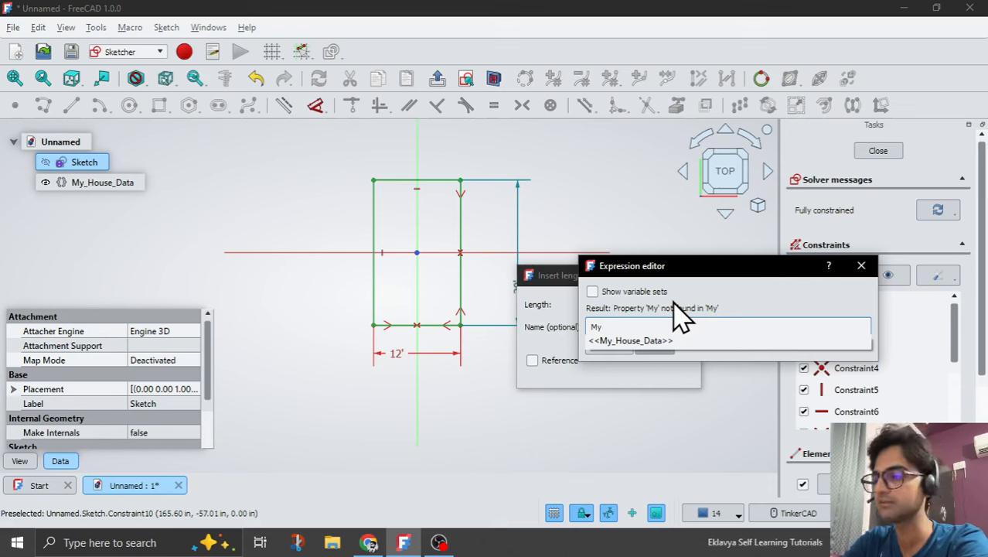
key(Down)
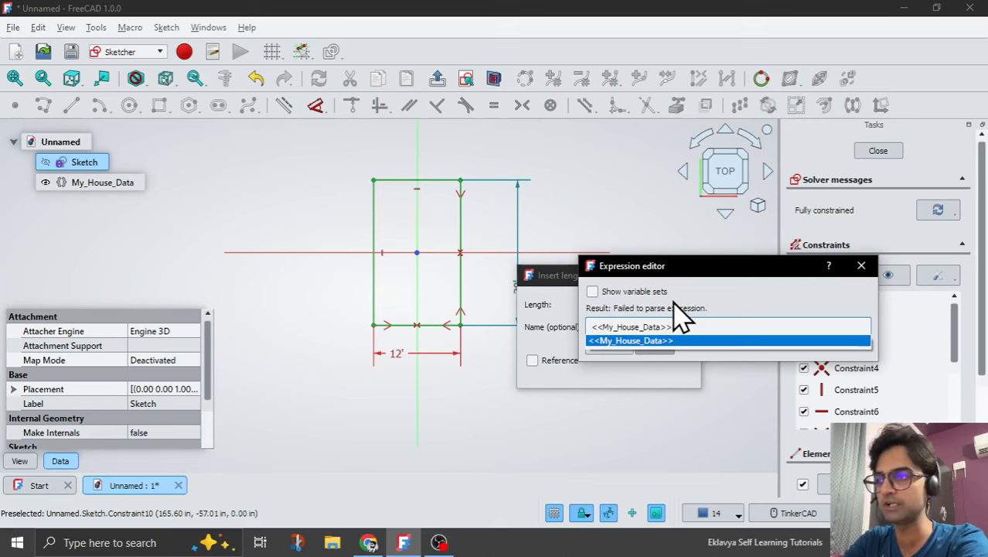
text(.)
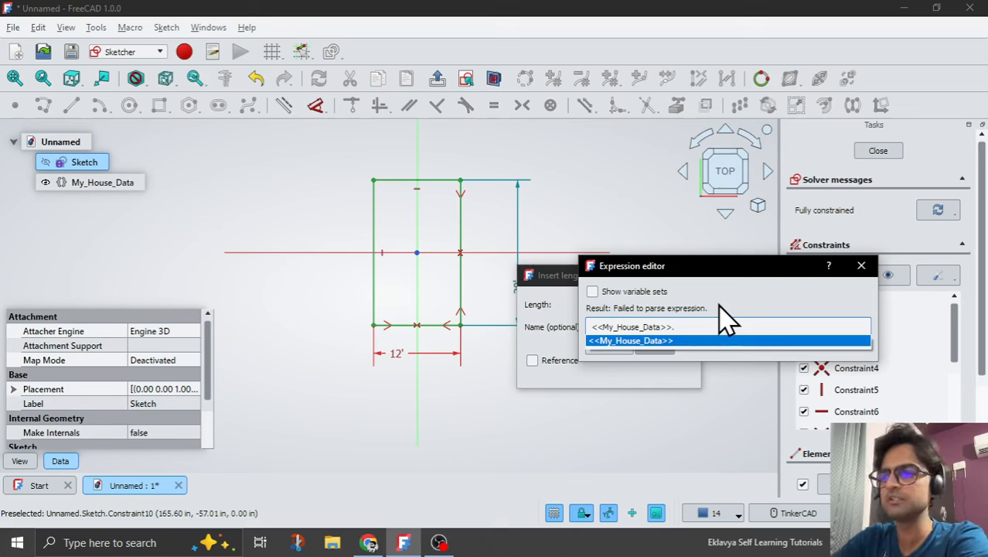
text(H)
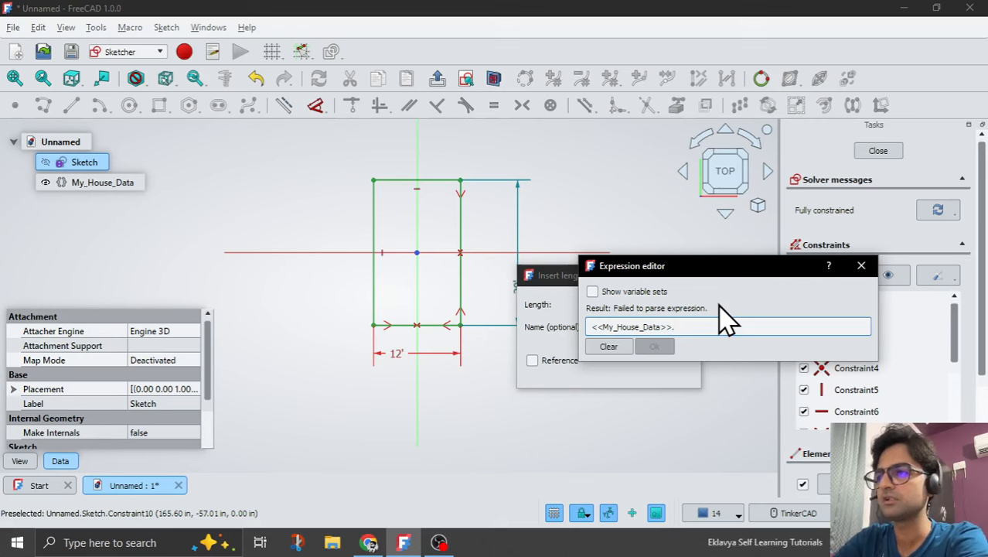
text(H)
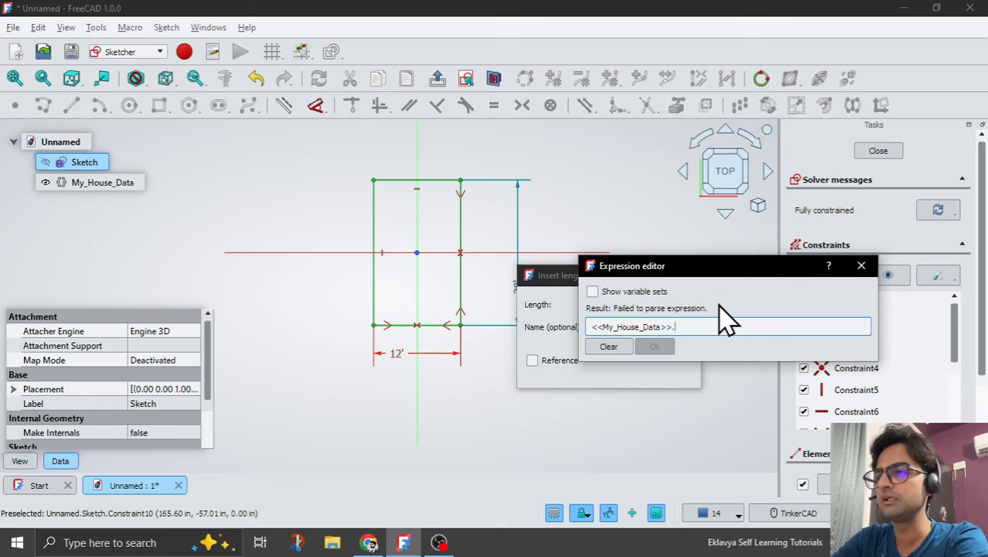
text(D)
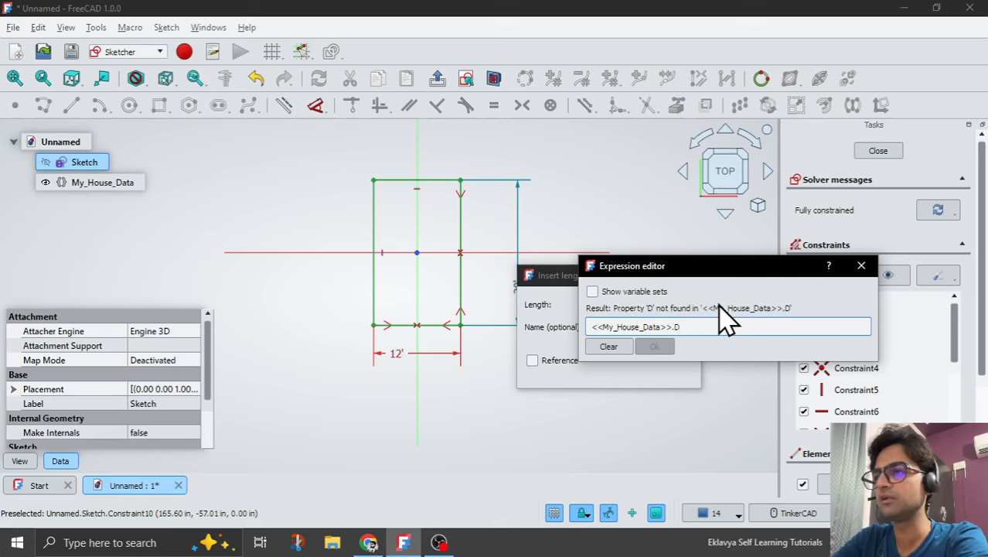
key(BackSpace)
text(House)
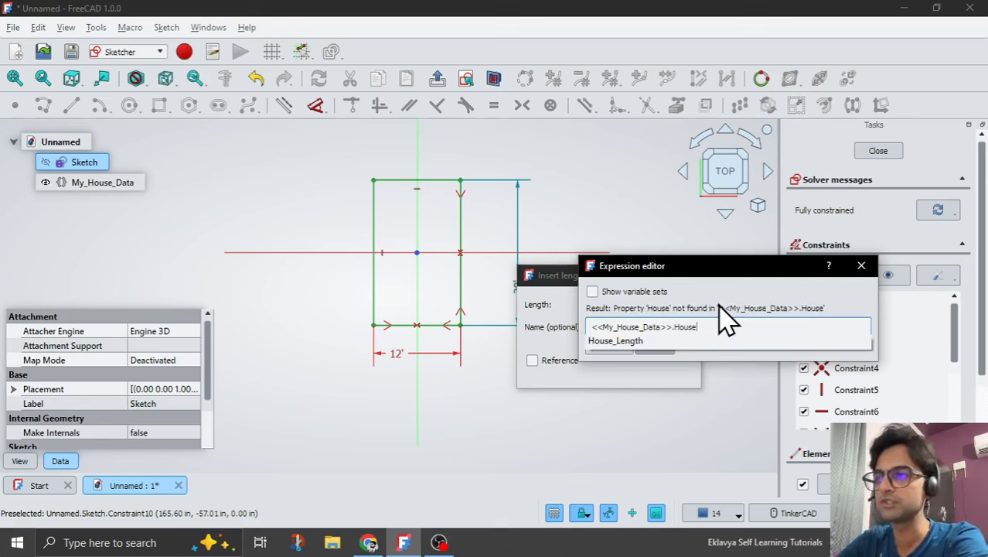
key(Down)
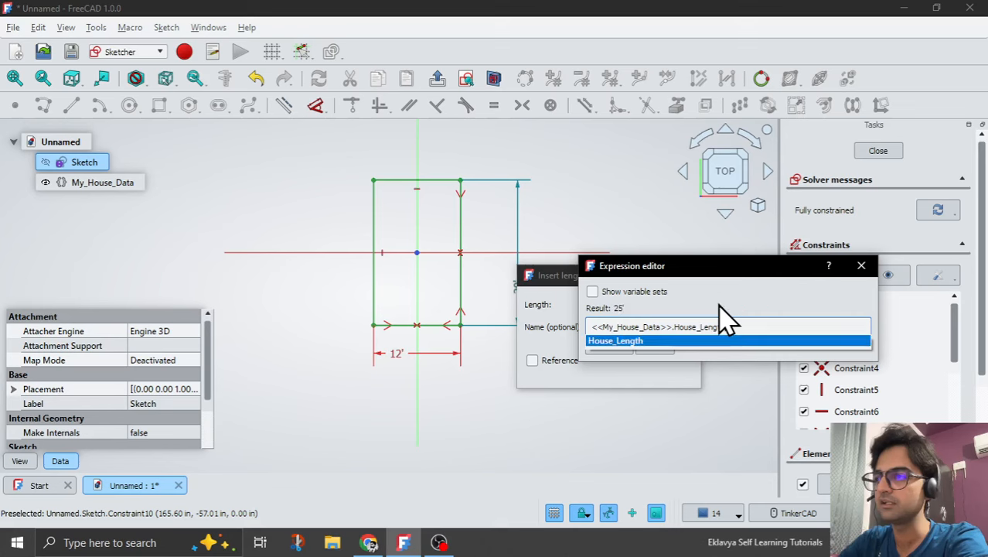
key(Return)
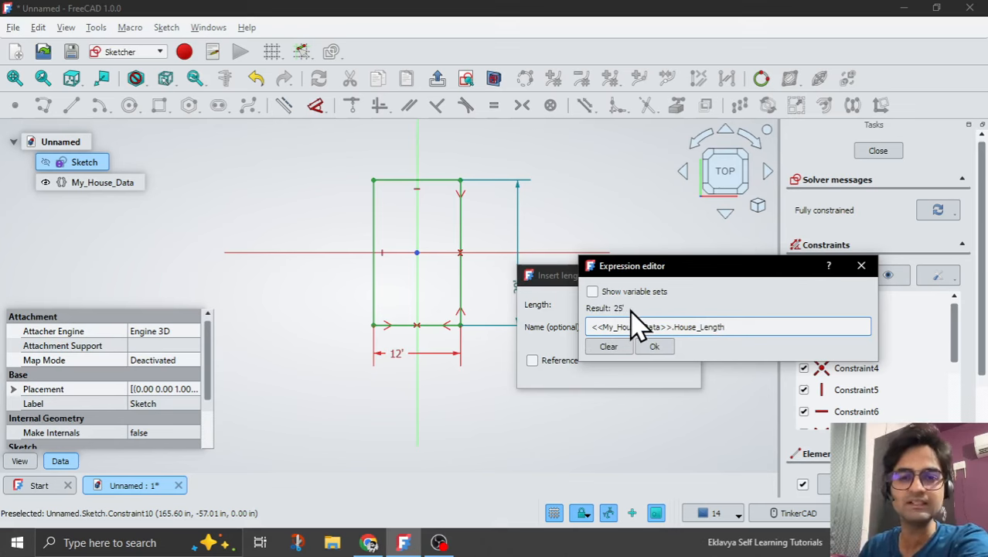
click(659, 347)
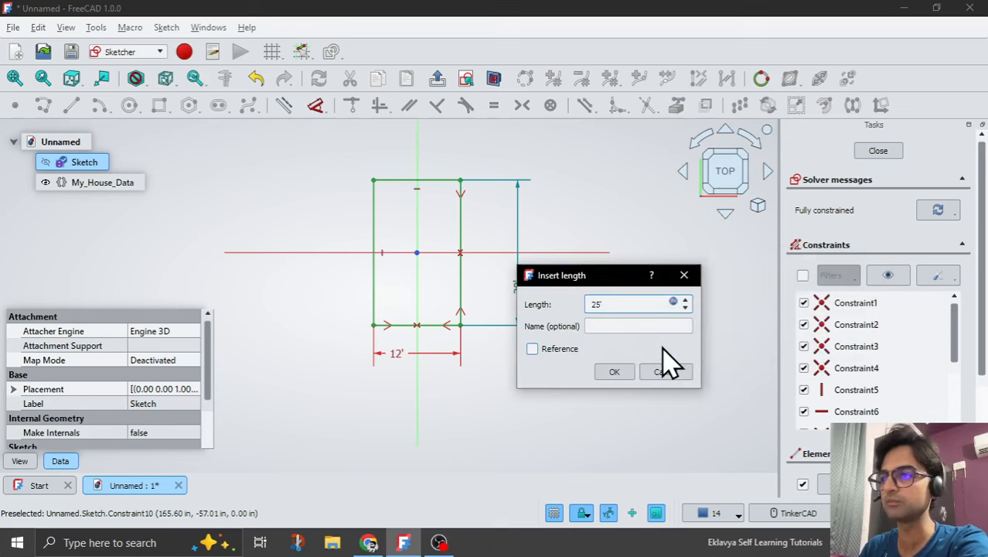
click(619, 371)
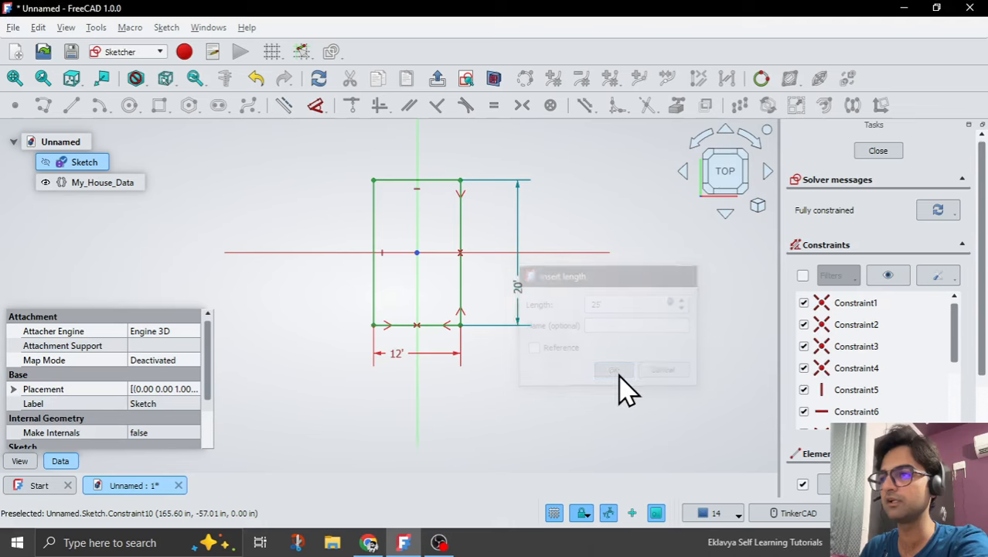
click(438, 81)
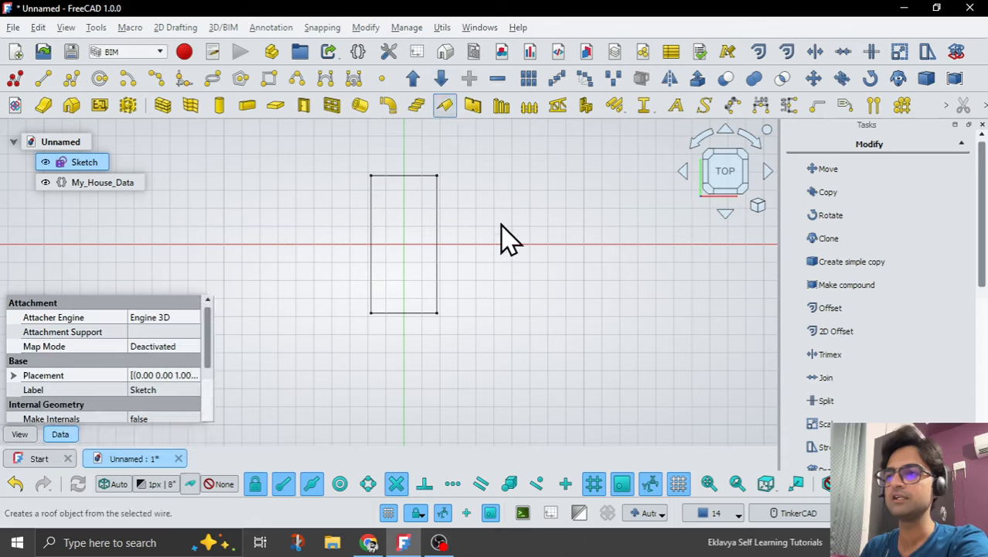
Start a new length property for My_House_Data in the Dimensions group and name it House_Width.
click(96, 184)
right_click(63, 348)
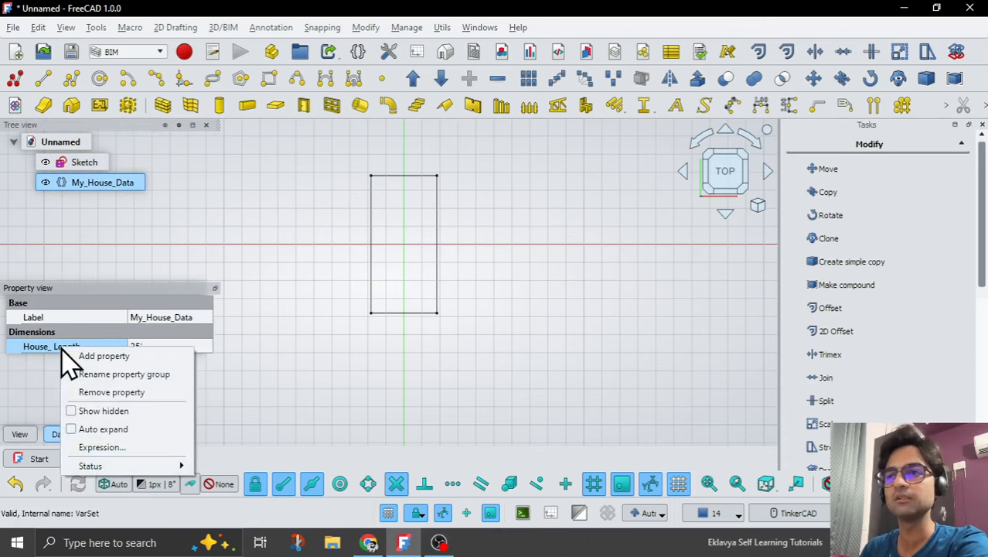
click(128, 357)
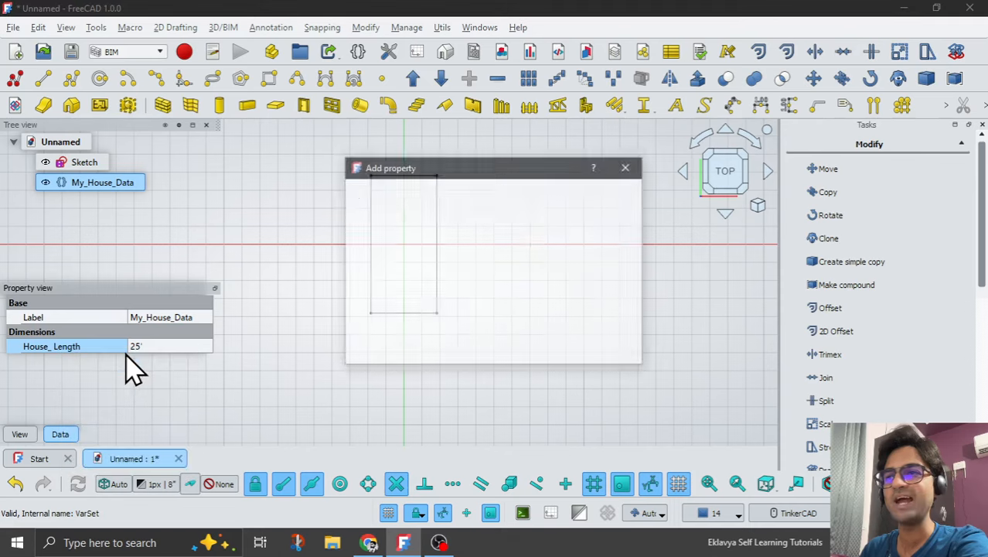
click(434, 217)
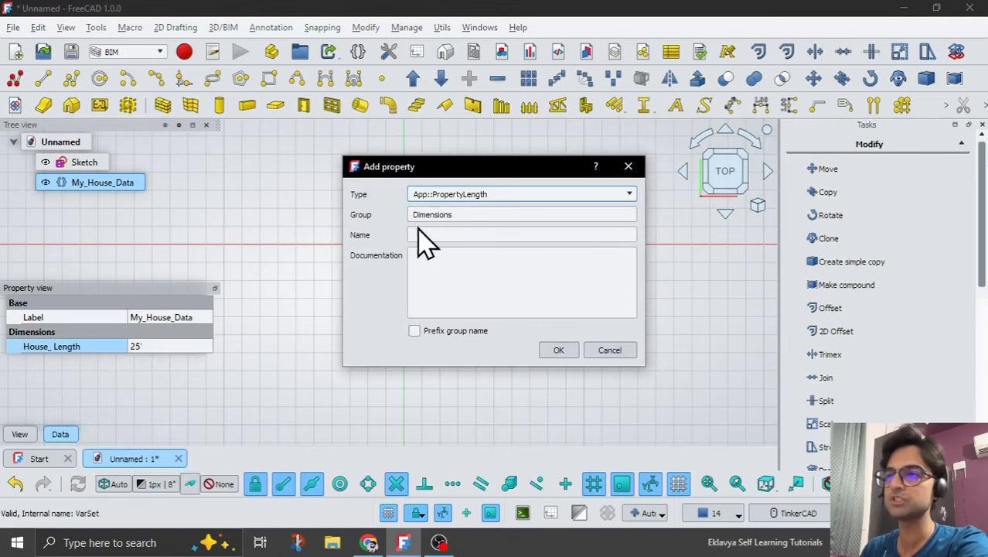
click(446, 233)
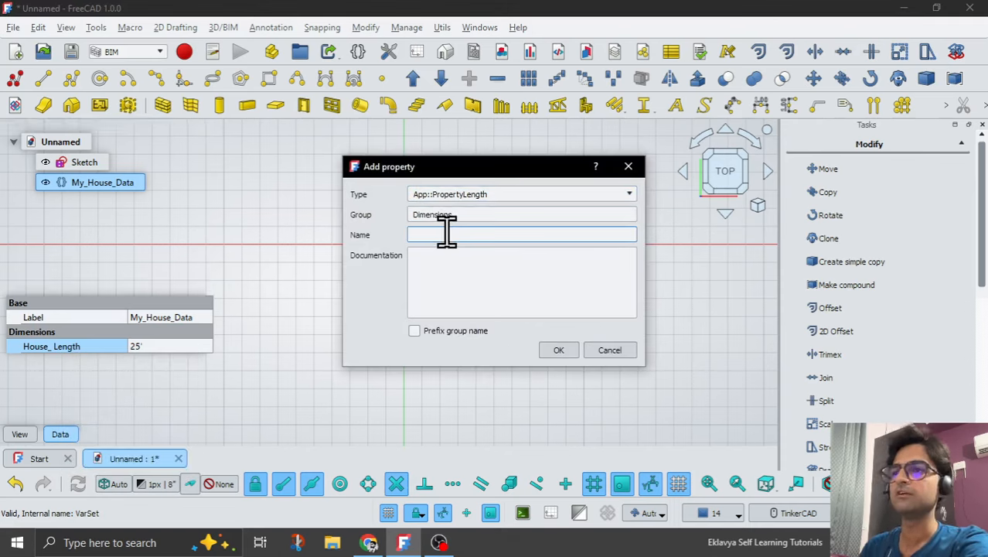
text(House)
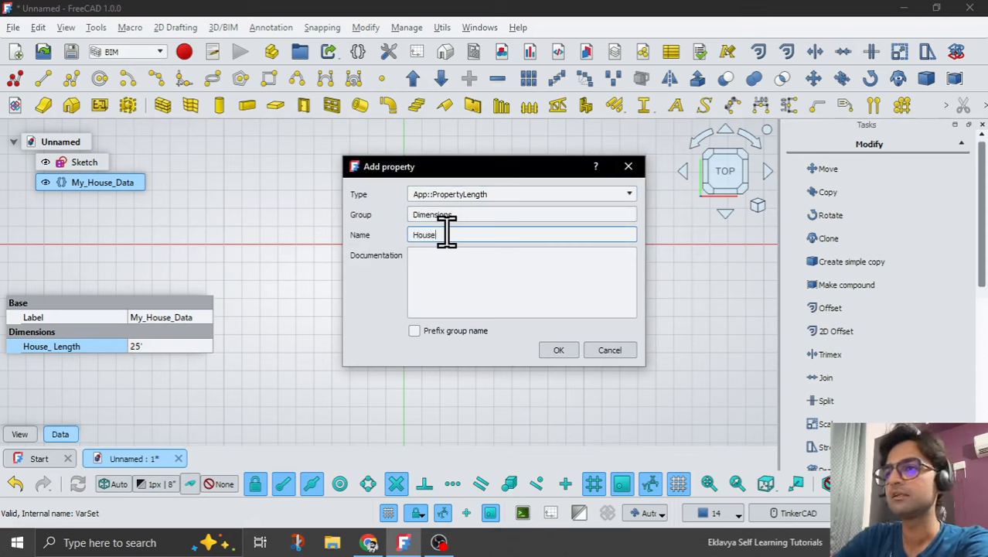
text(_Wdith)
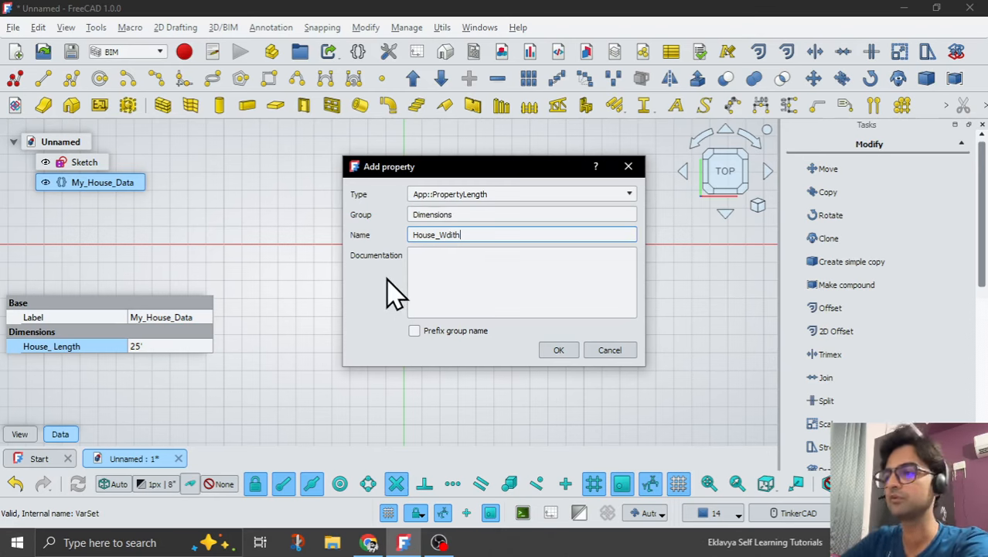
key(BackSpace)
key(BackSpace)
key(BackSpace)
key(BackSpace)
text(idth)
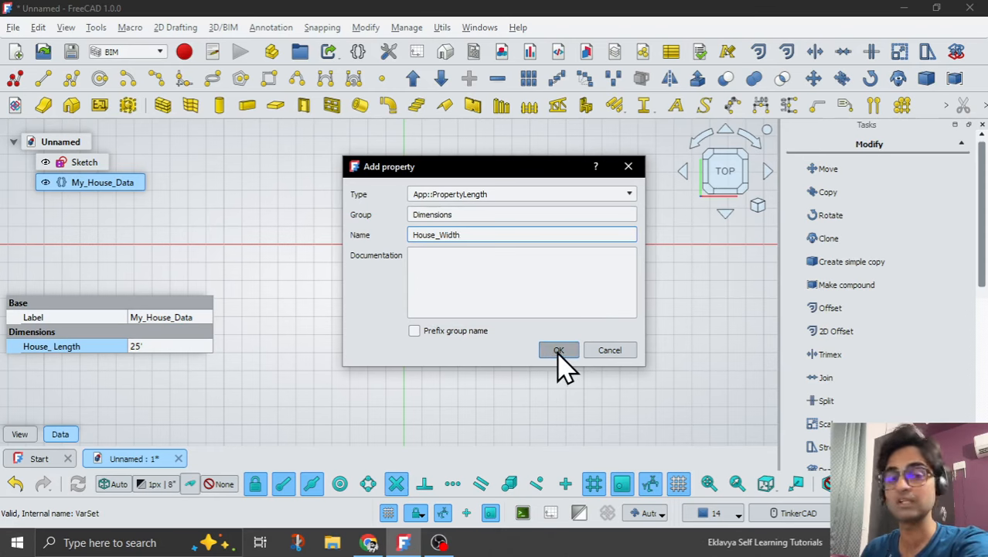
Document the new property with "This is width of house." and add it to the variable set.
click(472, 269)
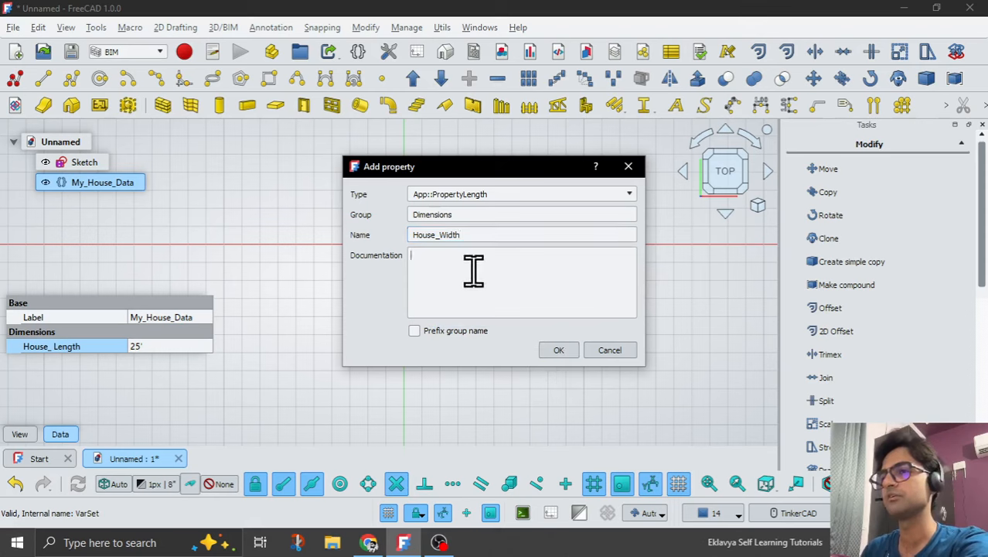
text(This is )
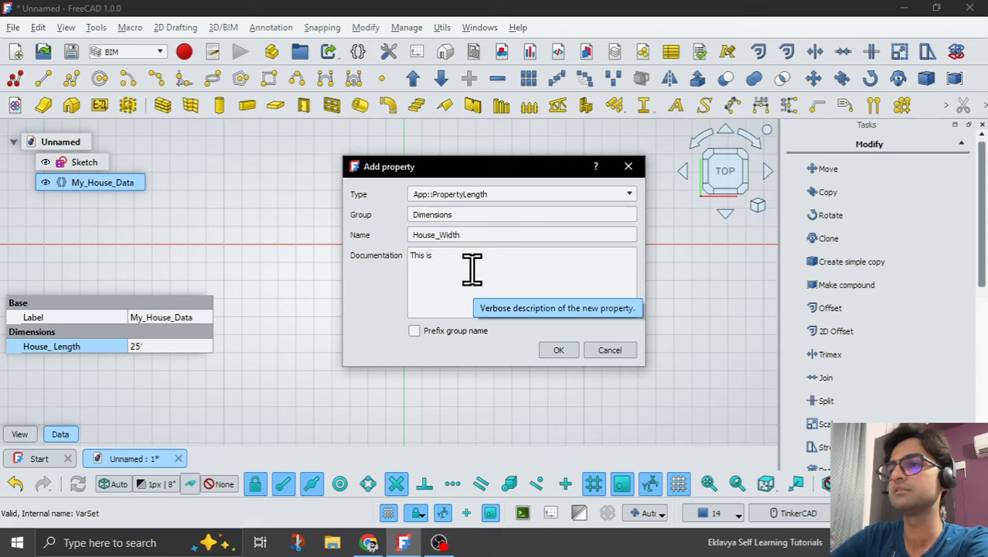
text(width of)
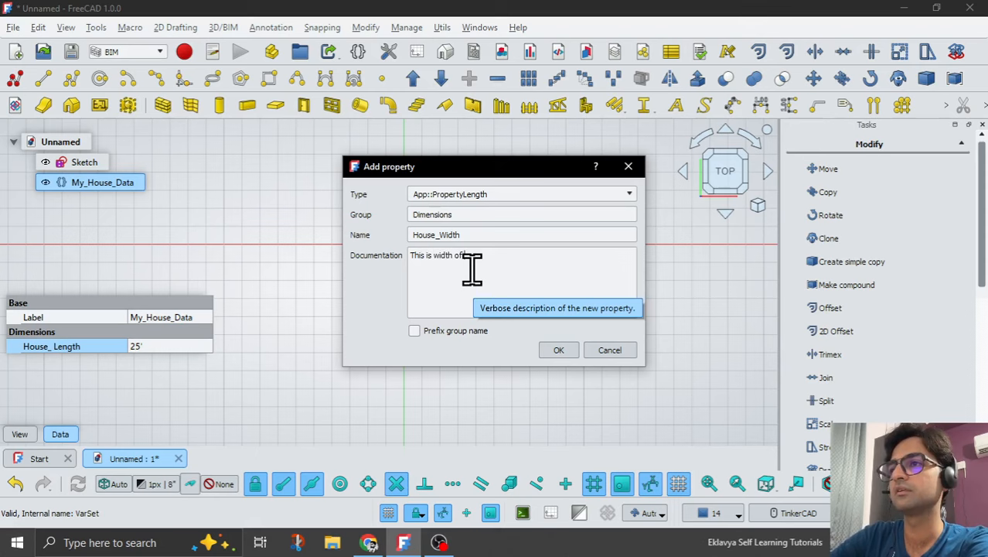
text( ho)
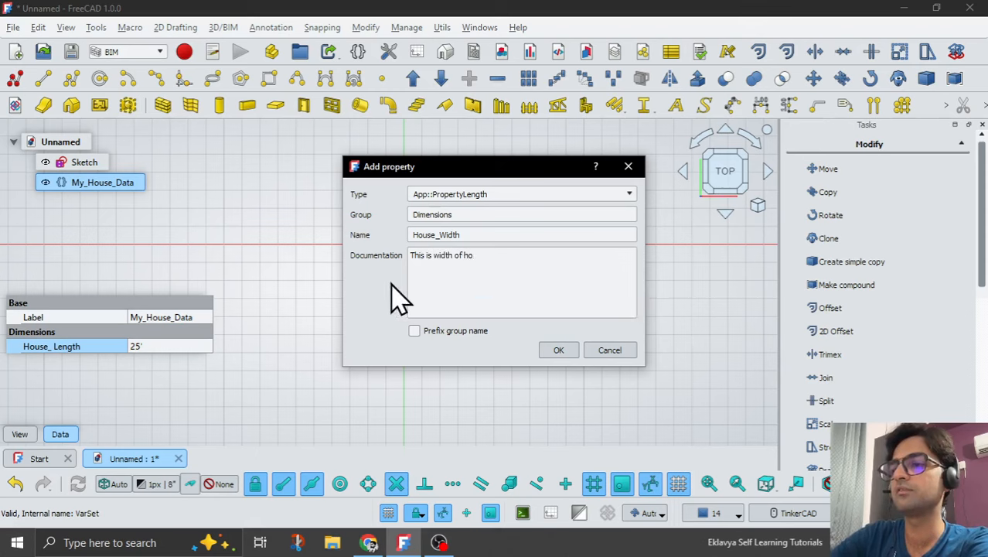
text(use.)
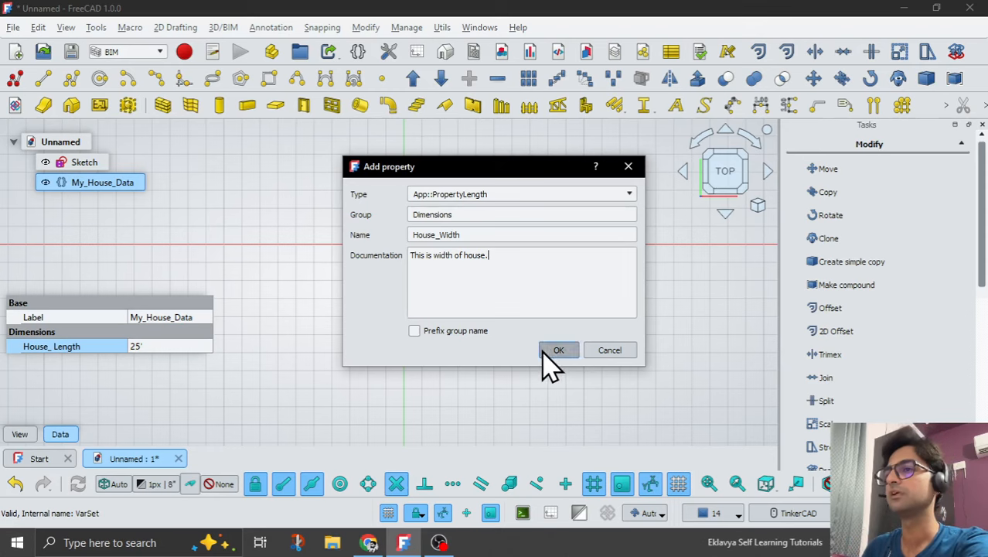
click(556, 350)
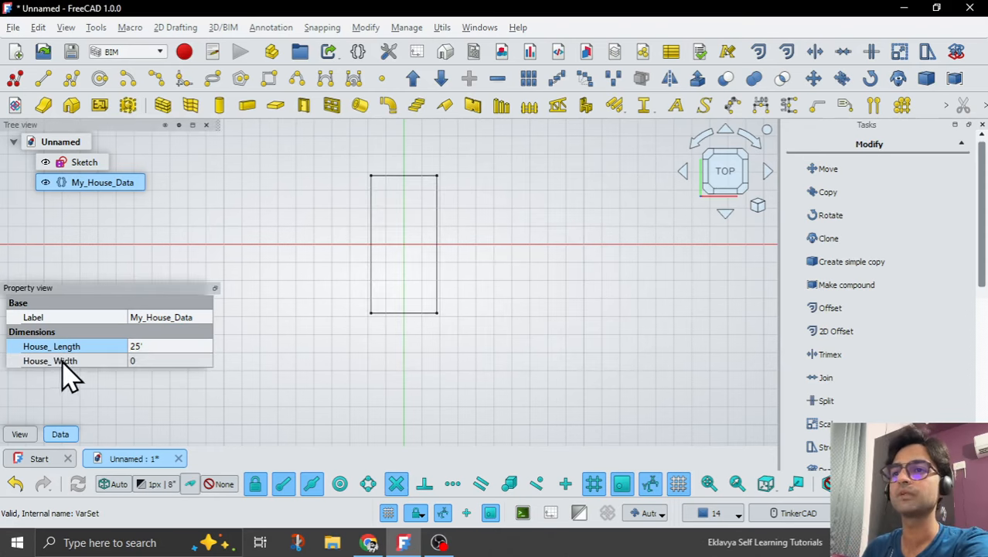
Set the House_Width property of My_House_Data to 10'.
mouse_move(67, 376)
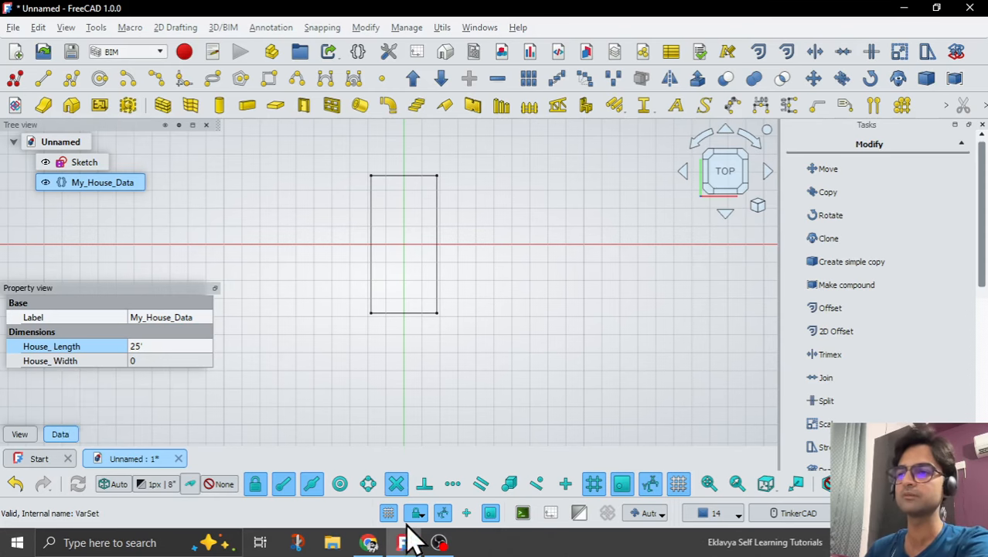
click(439, 543)
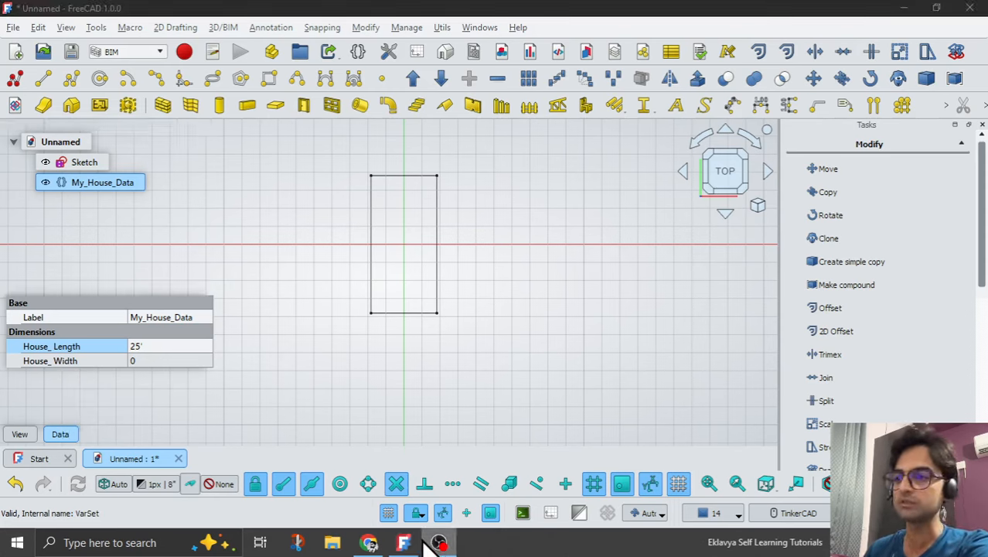
click(404, 542)
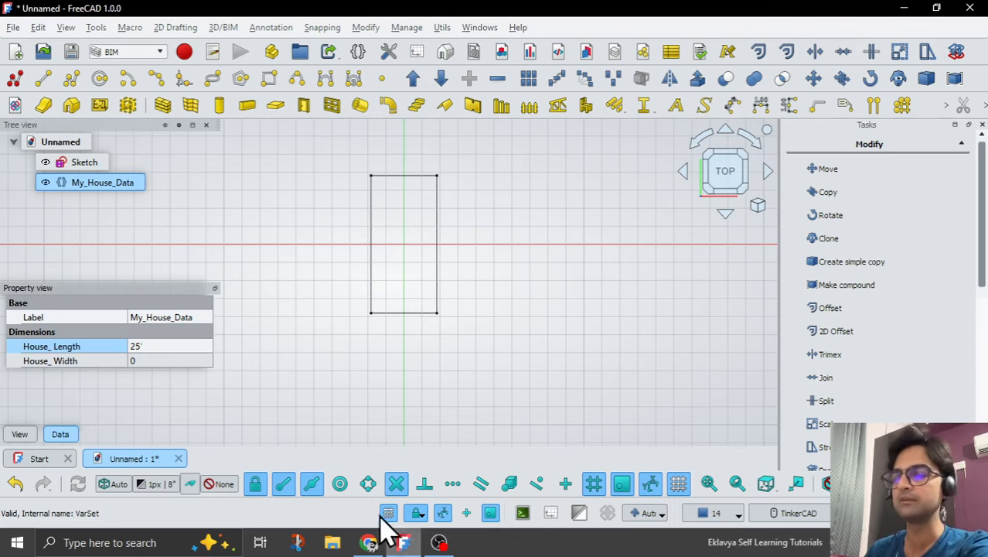
click(151, 361)
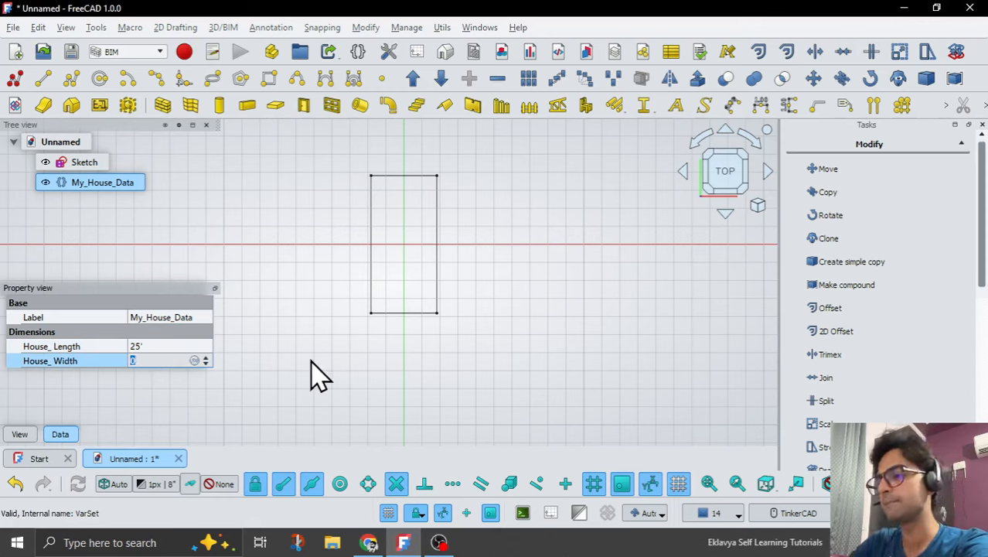
text(10)
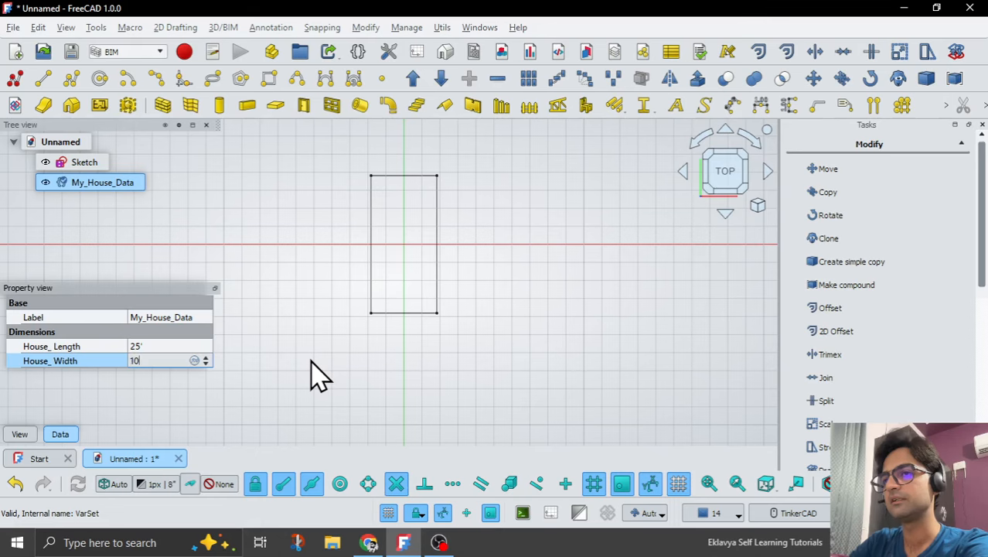
key(Return)
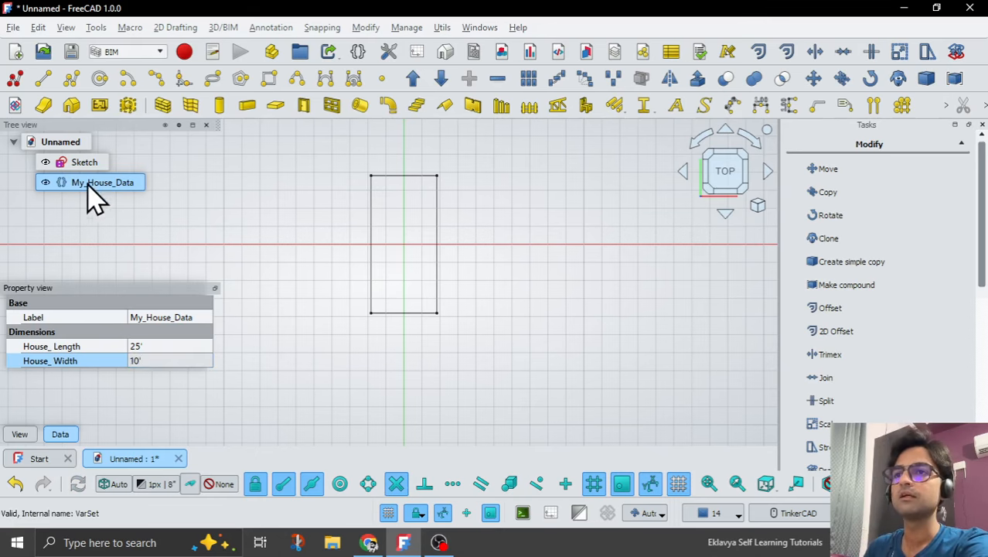
Reopen the base rectangle sketch and drive its horizontal dimension with the expression <<My_House_Data>>.House_Width.
double_click(81, 164)
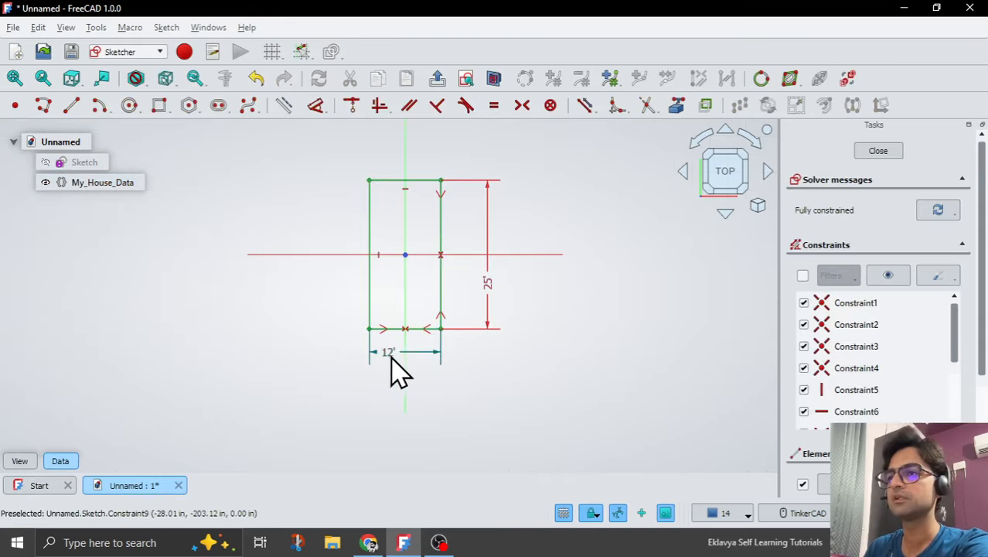
double_click(395, 352)
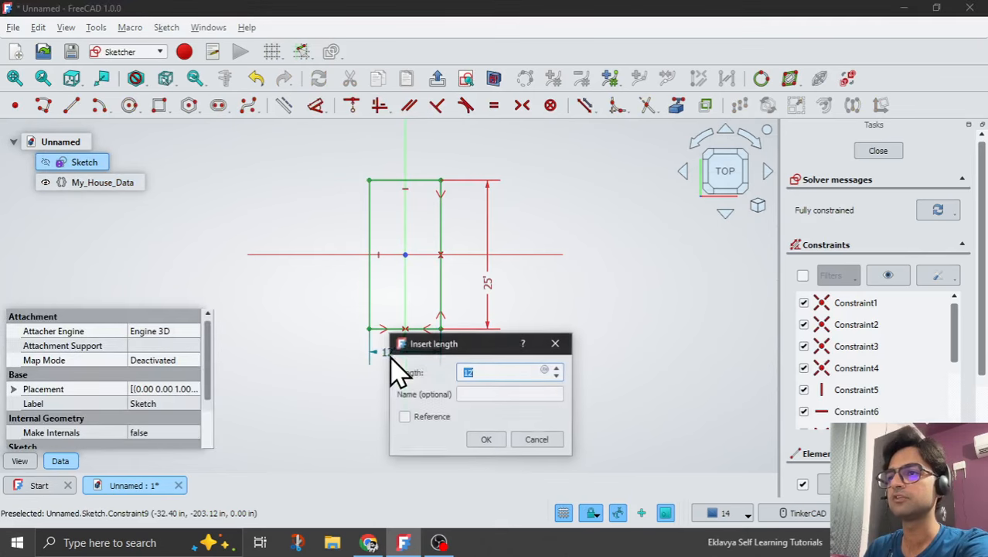
click(545, 370)
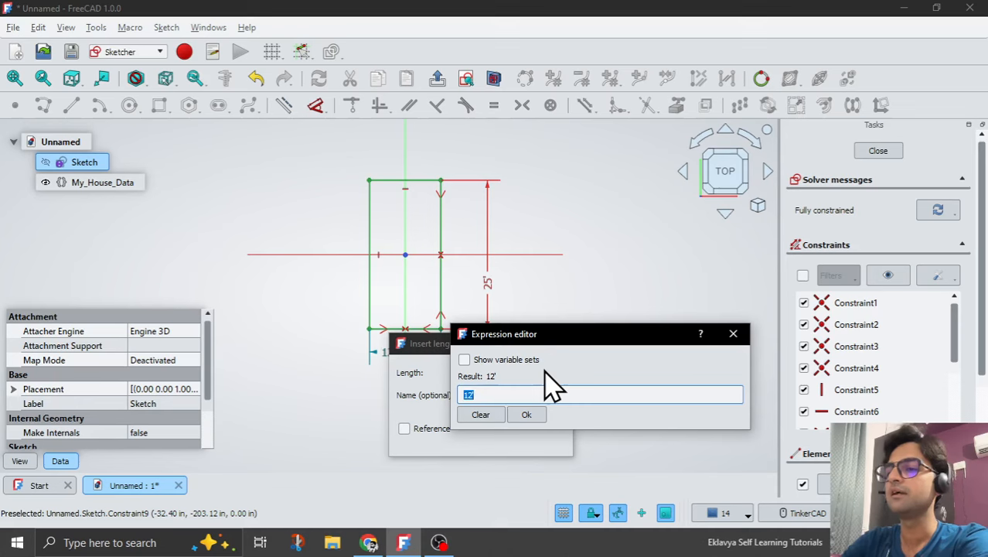
text(M)
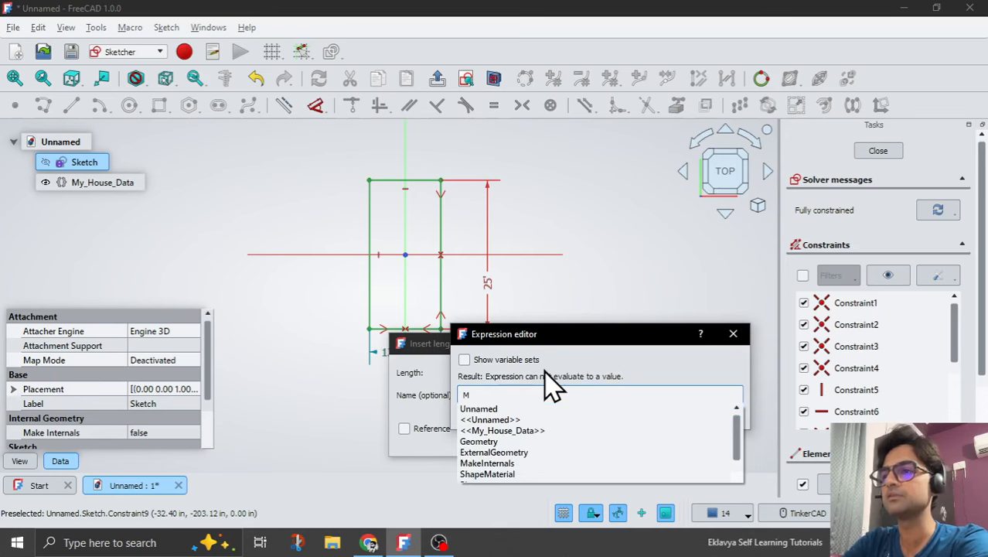
text(y)
key(Down)
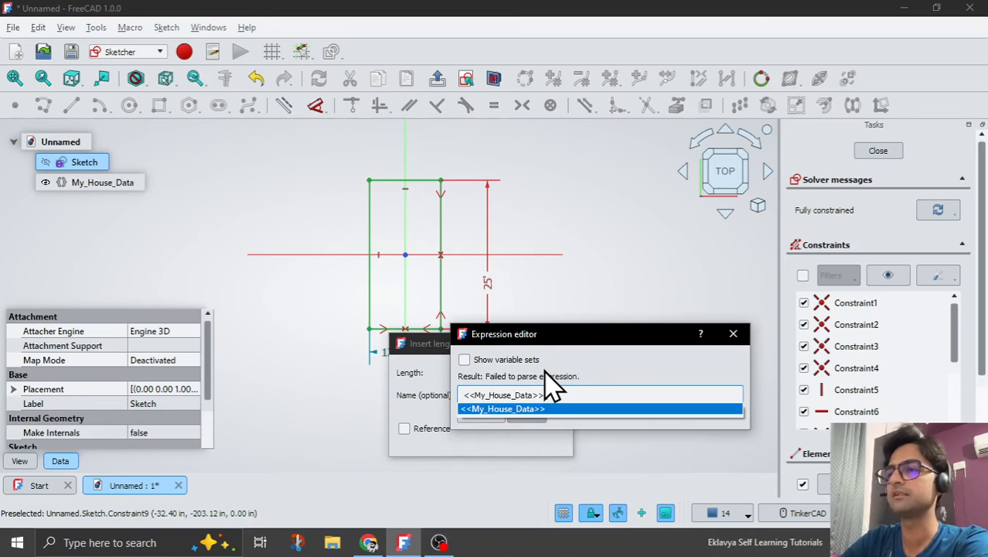
key(Return)
text(.Ho)
key(Down)
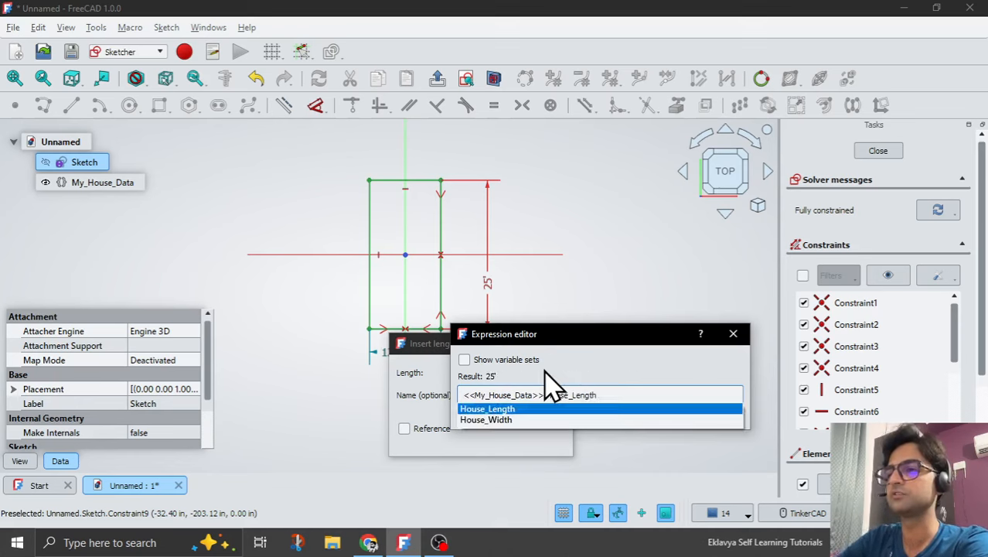
key(Down)
key(Return)
key(Return)
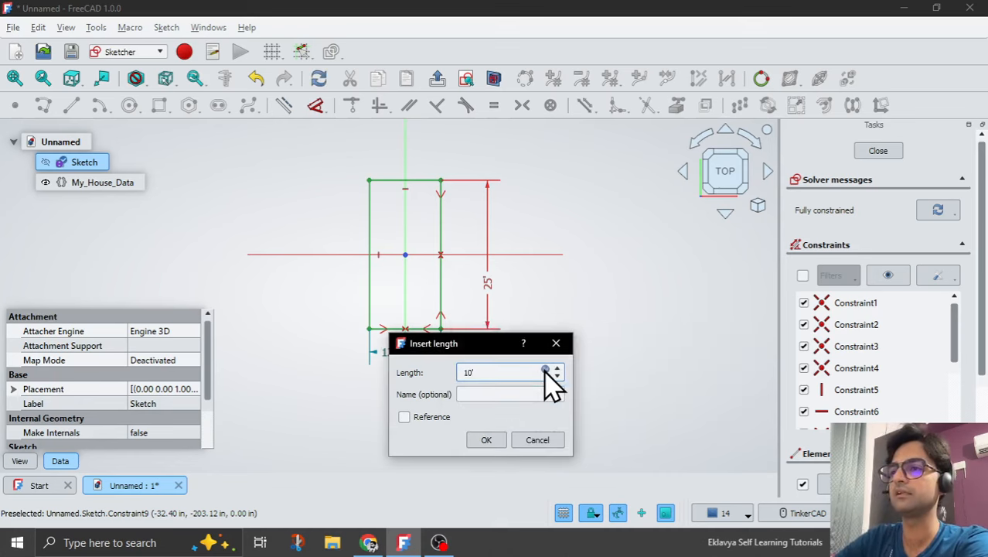
click(498, 441)
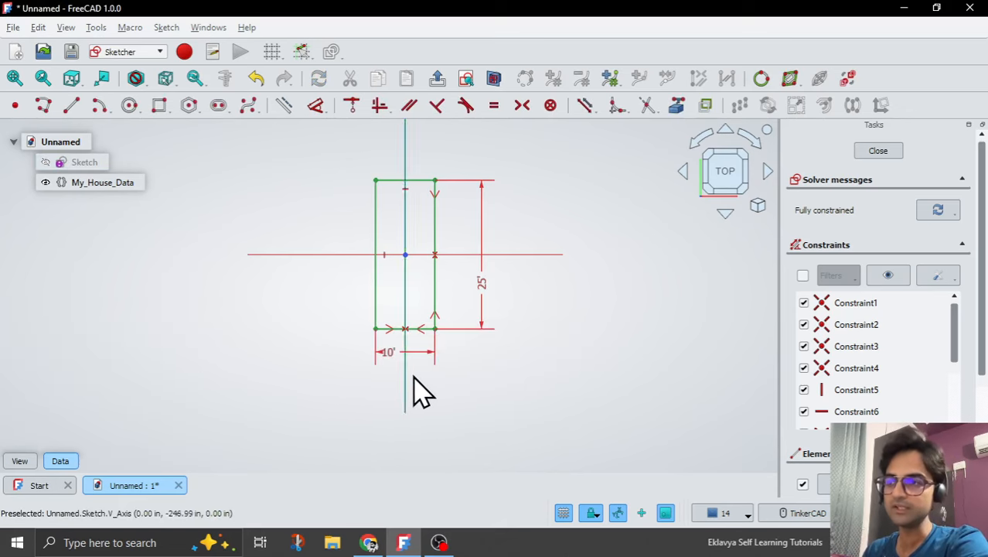
Finish editing the base rectangle sketch and clear the selection.
scroll(412, 386, up, 4)
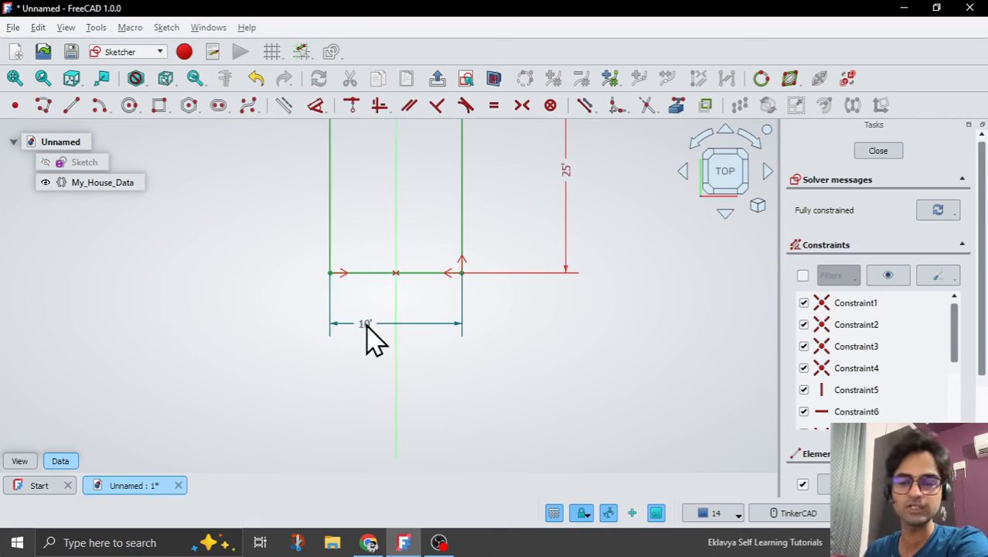
click(433, 80)
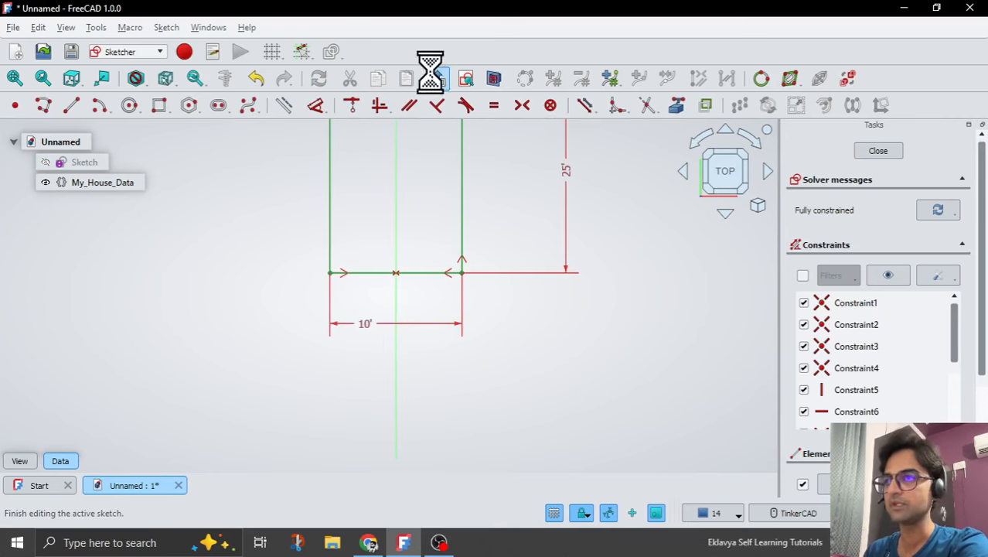
mouse_move(419, 364)
middle_down()
mouse_move(304, 349)
mouse_move(486, 371)
mouse_move(437, 402)
mouse_move(403, 393)
mouse_move(442, 401)
middle_up()
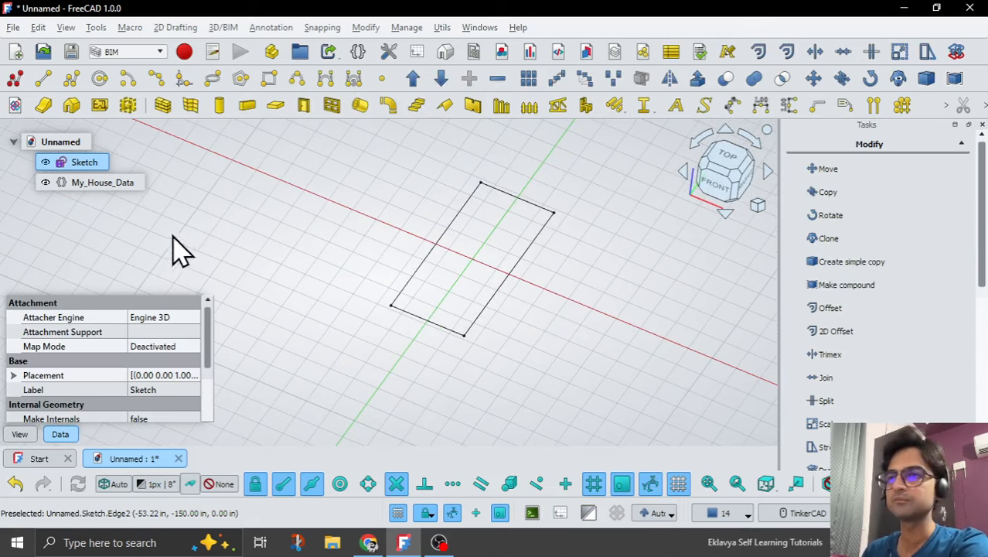
click(280, 170)
Rename the base rectangle sketch as Floor_Slab_Sketch and clear the selection.
click(86, 164)
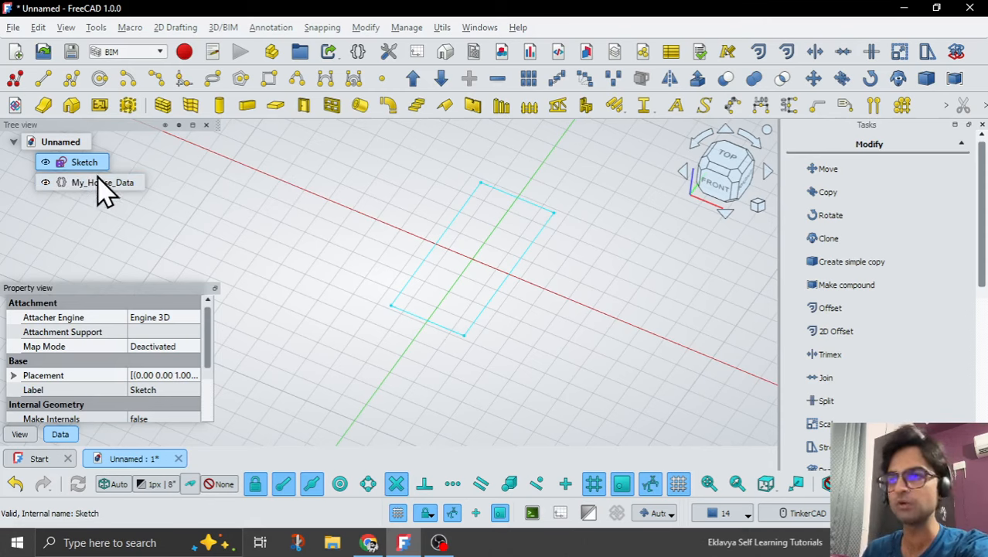
drag(209, 352, 209, 362)
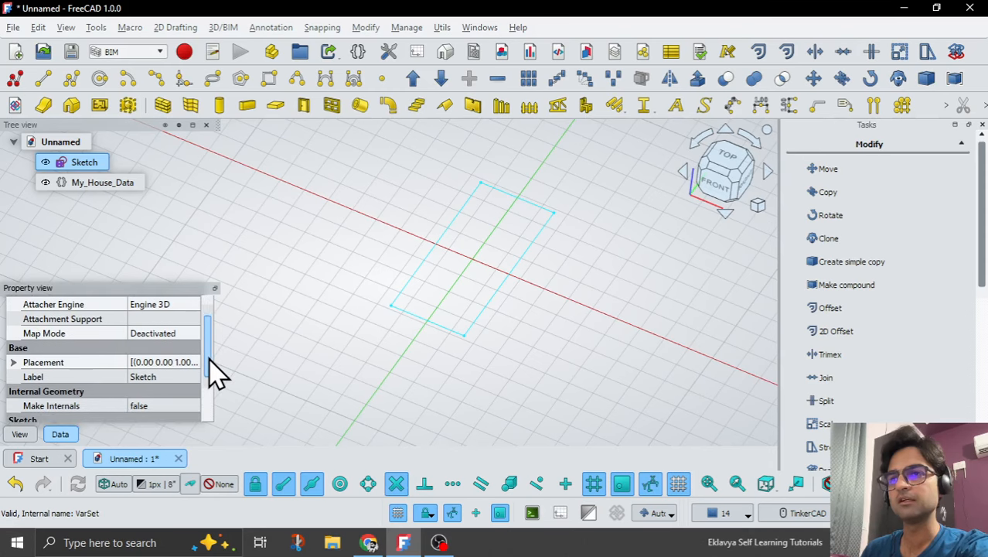
scroll(208, 359, down, 1)
click(166, 369)
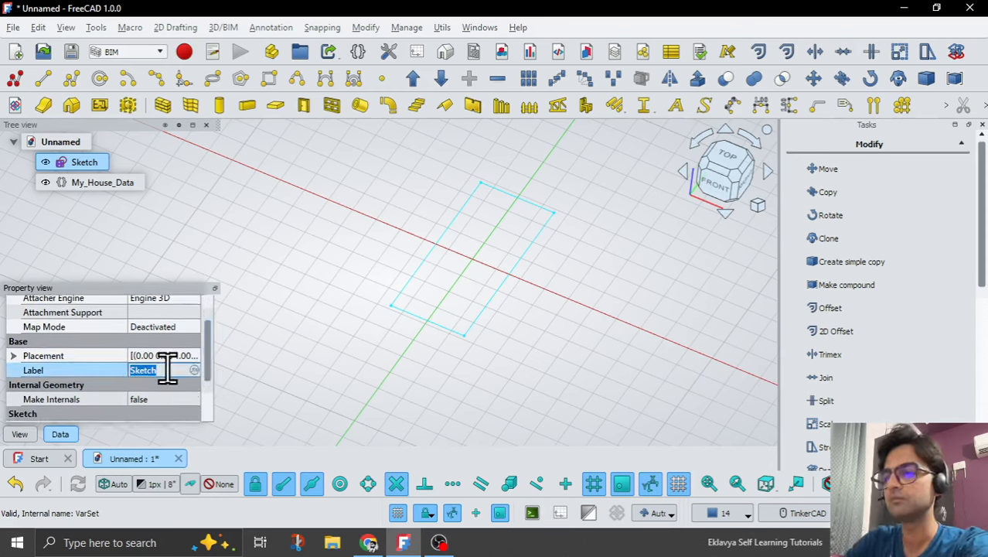
text(Floor_sl)
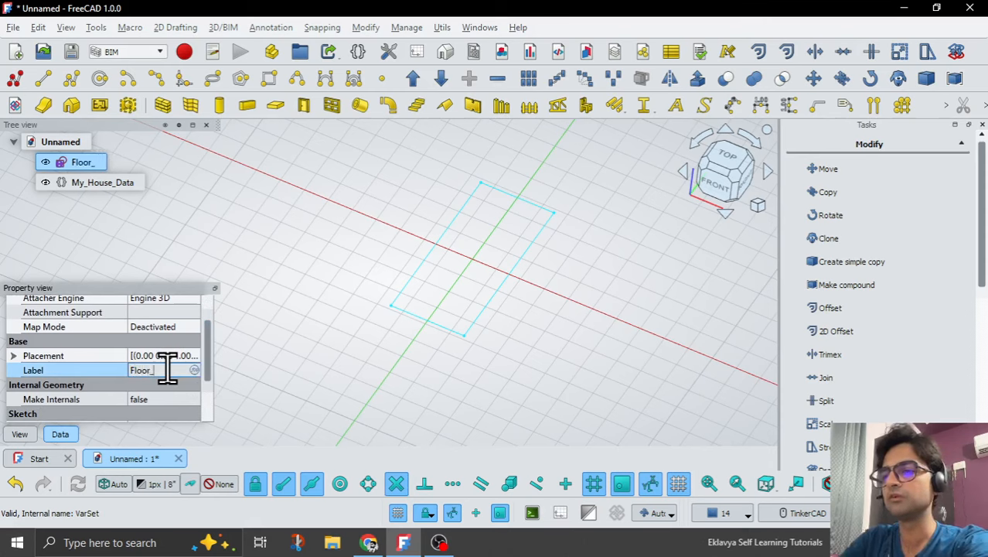
key(BackSpace)
key(BackSpace)
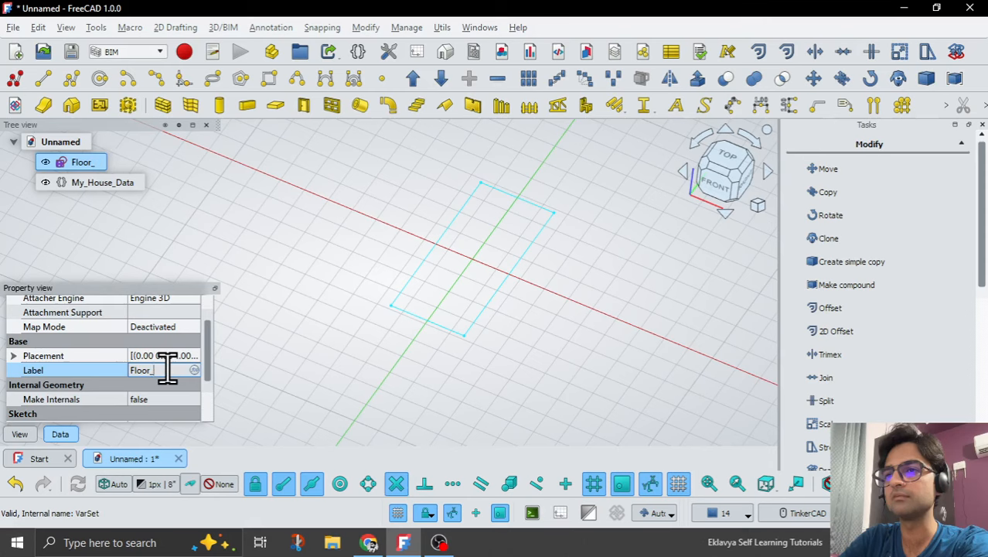
text(Slab_Sketch)
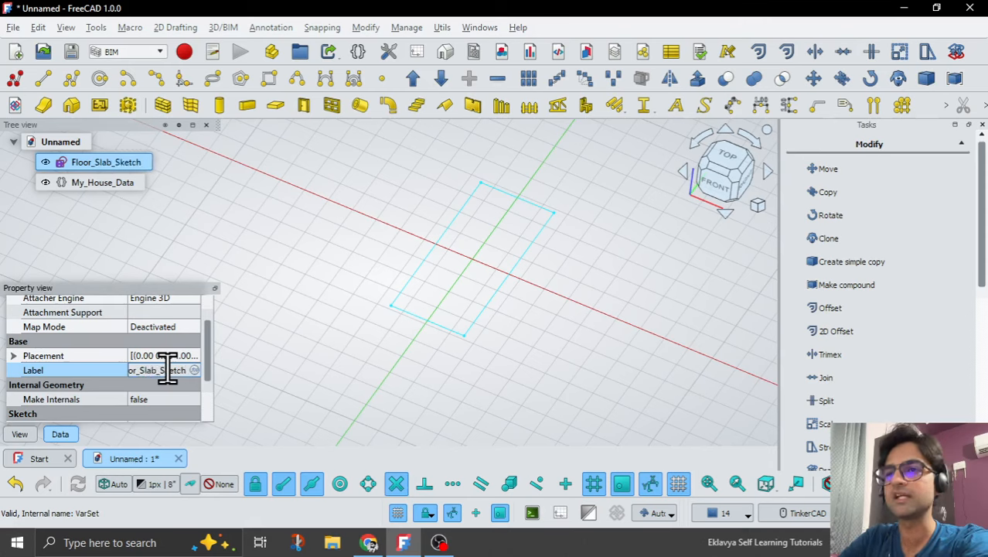
key(Return)
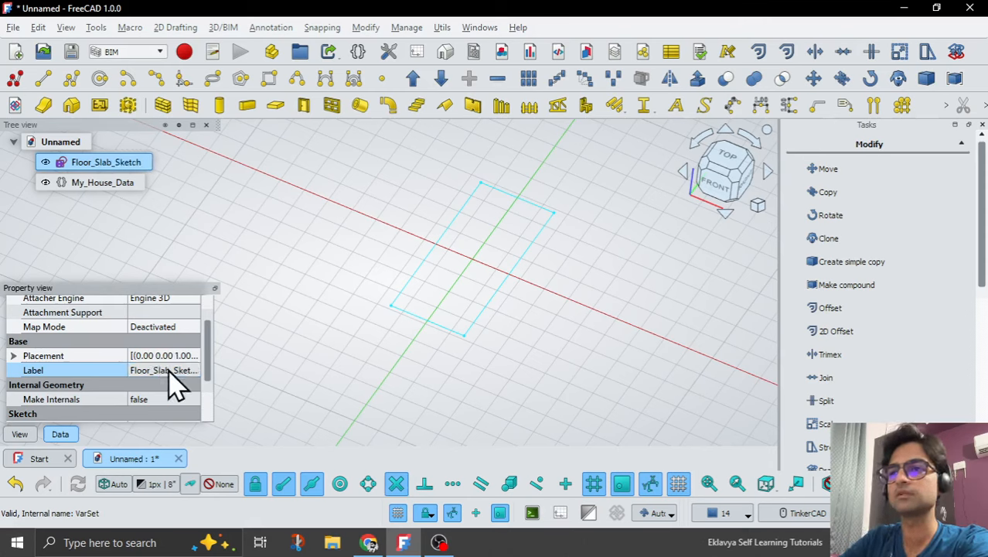
click(435, 420)
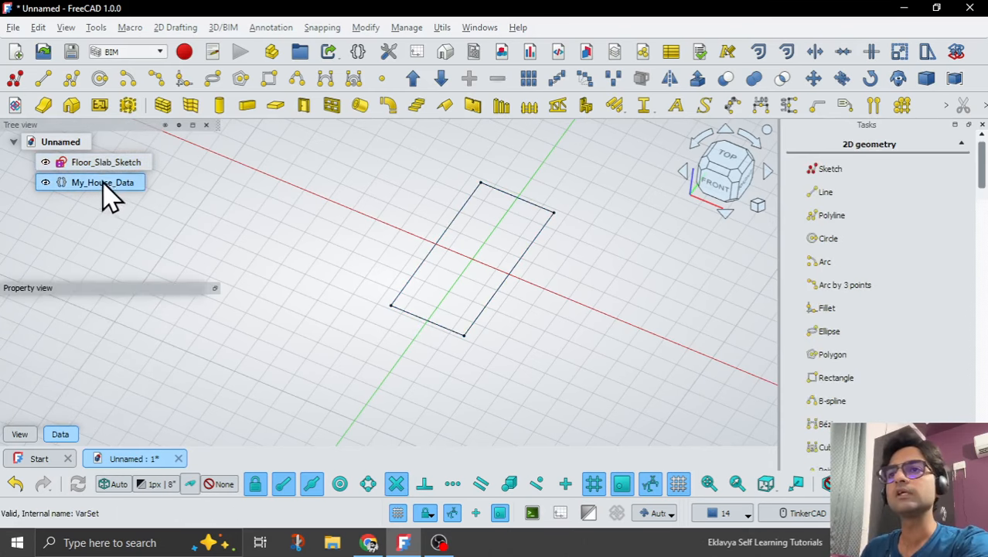
Create a BIM slab from Floor_Slab_Sketch with the Slab tool.
click(100, 162)
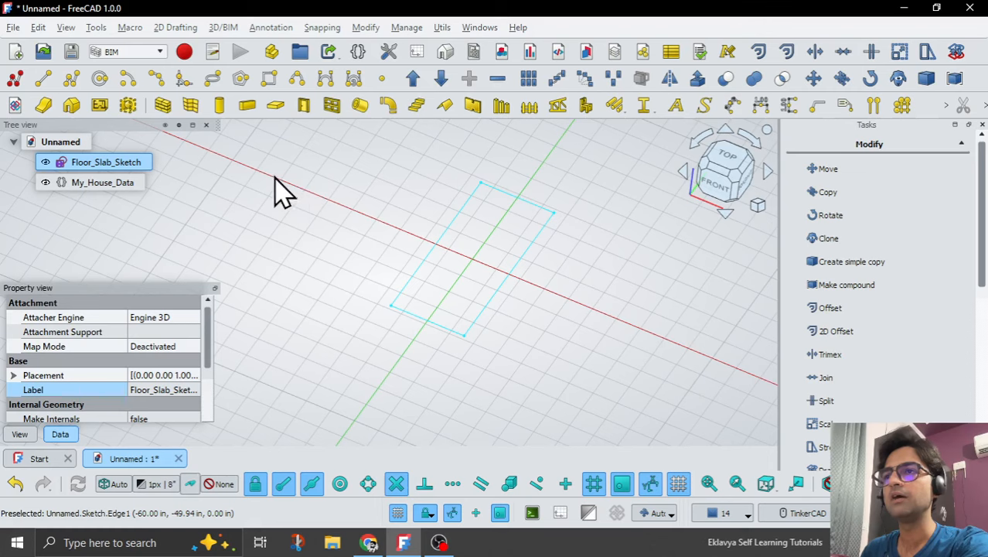
click(276, 114)
middle_drag(362, 316, 366, 271)
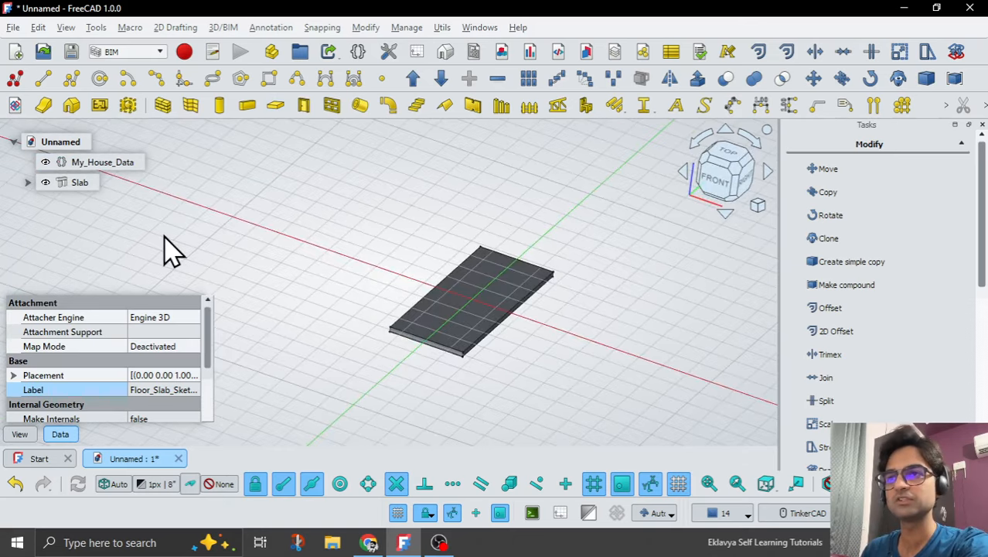
Open the new slab's Height property to examine its extrusion depth, and clear the selection.
click(74, 184)
drag(207, 319, 211, 409)
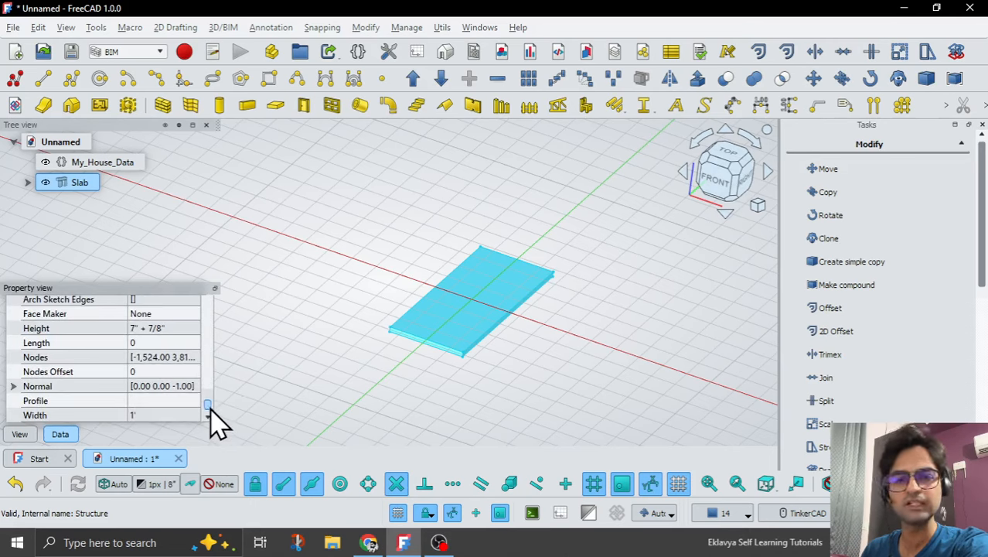
click(164, 327)
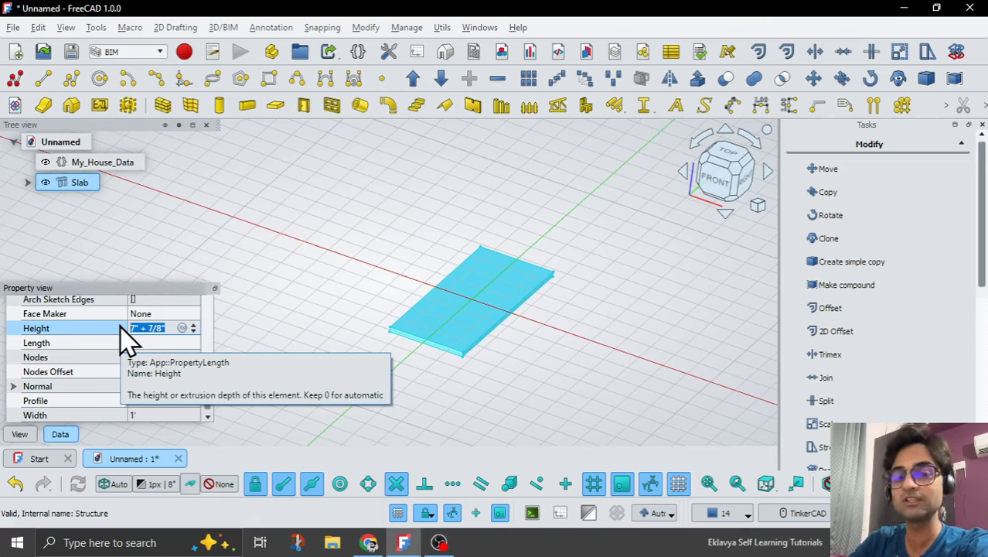
click(410, 402)
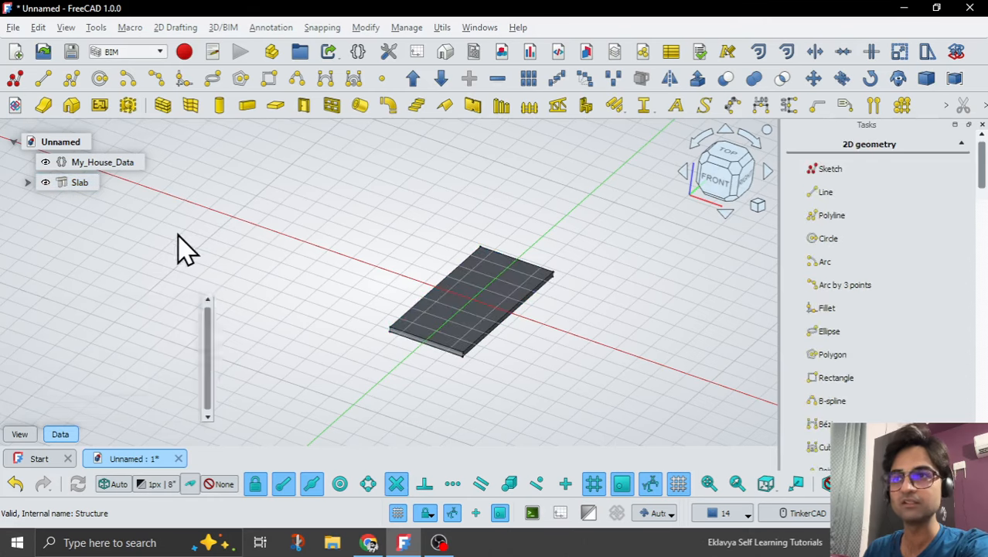
Add an App::PropertyLength property named Floor_Slab_Thickness to the Dimensions group of My_House_Data.
click(112, 172)
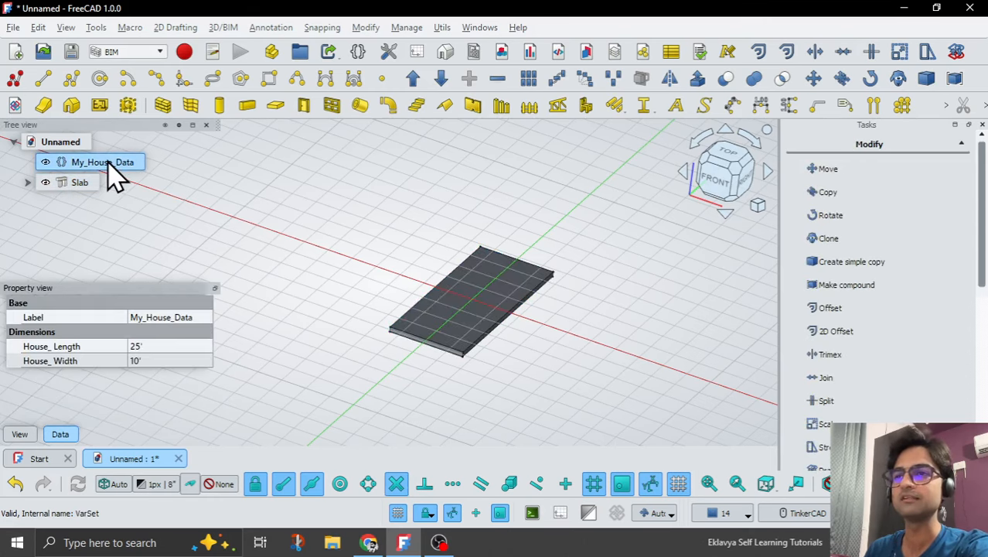
right_click(46, 375)
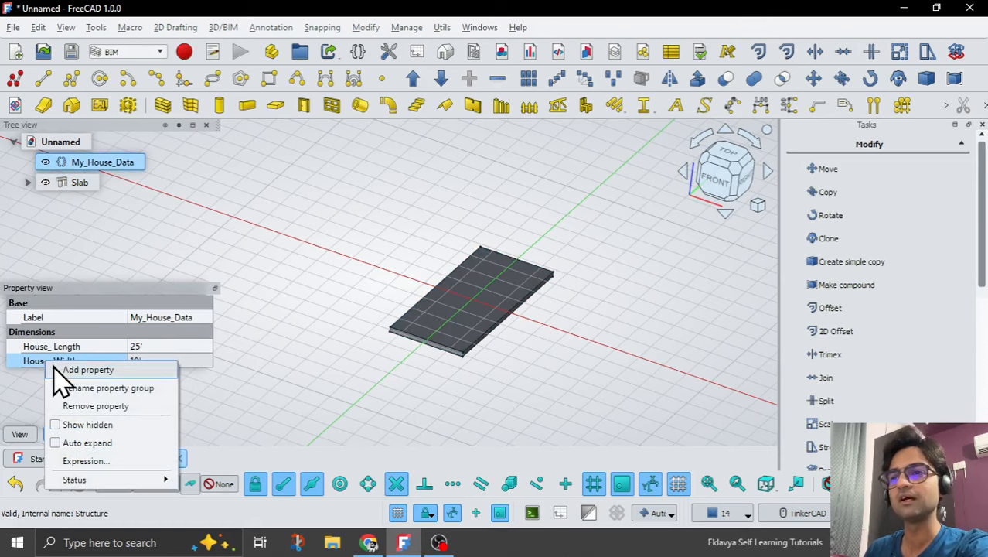
click(62, 371)
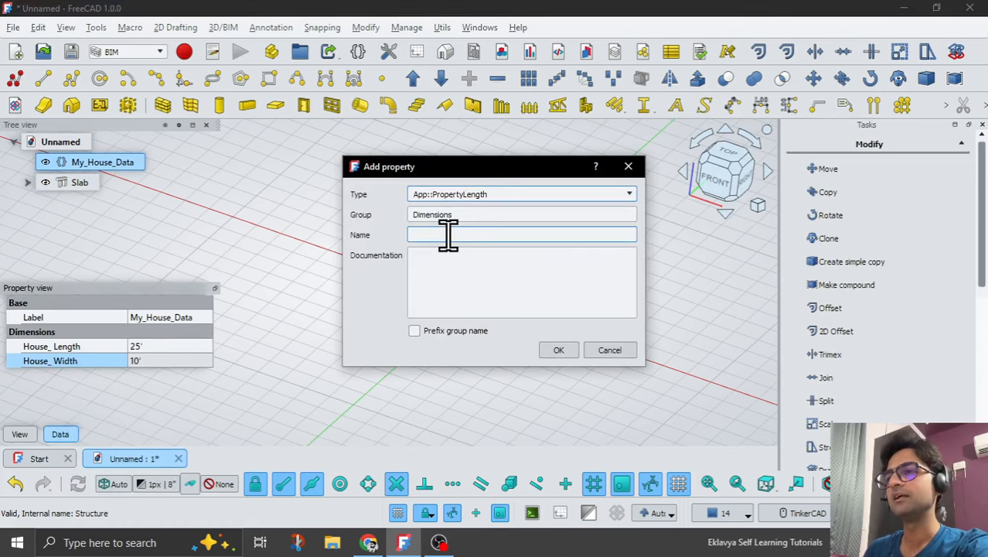
click(449, 234)
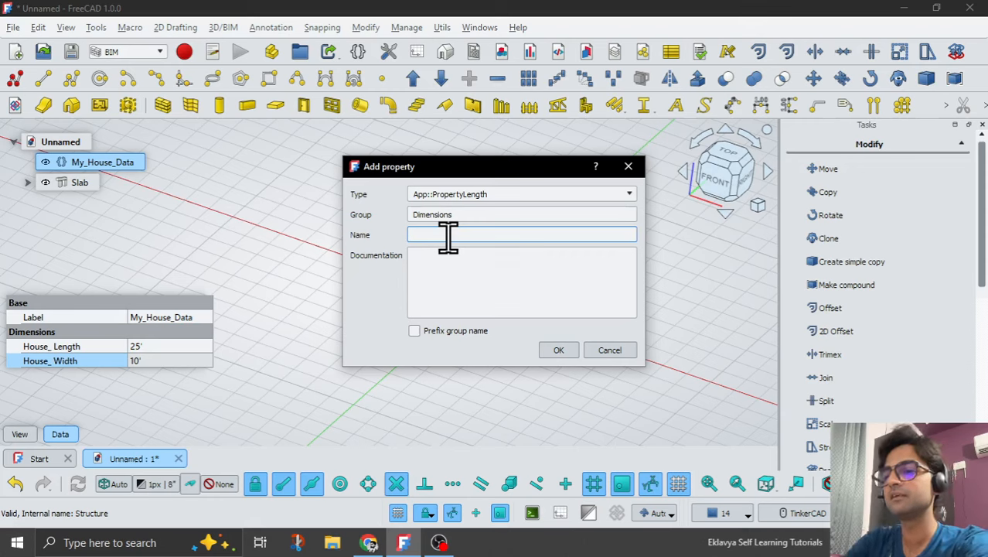
text(Floor_)
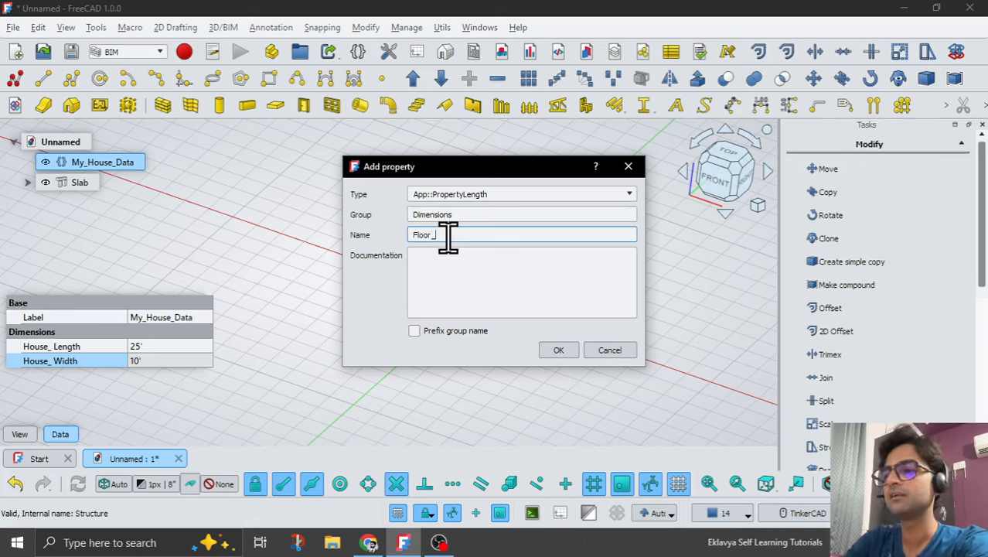
text(Slab_)
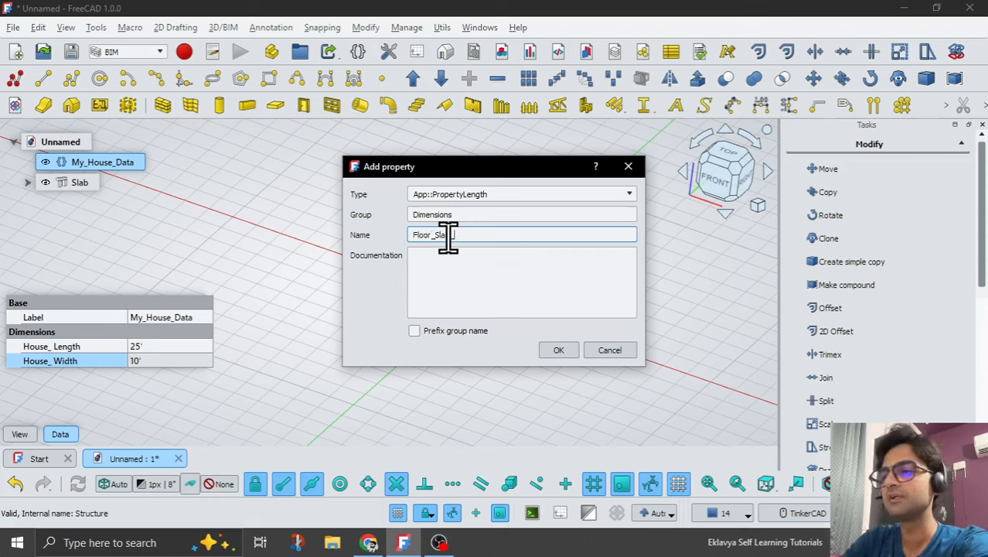
text(Thickness)
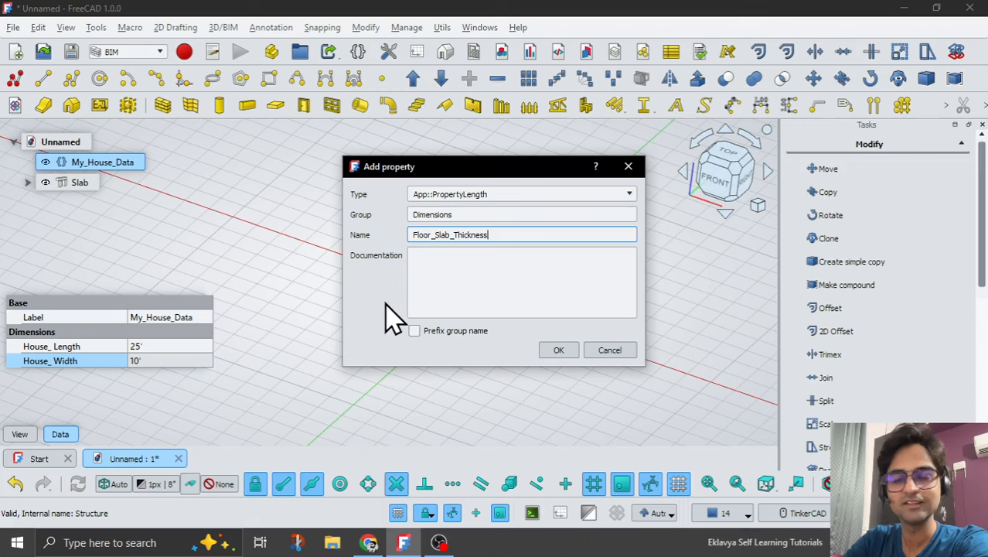
click(557, 350)
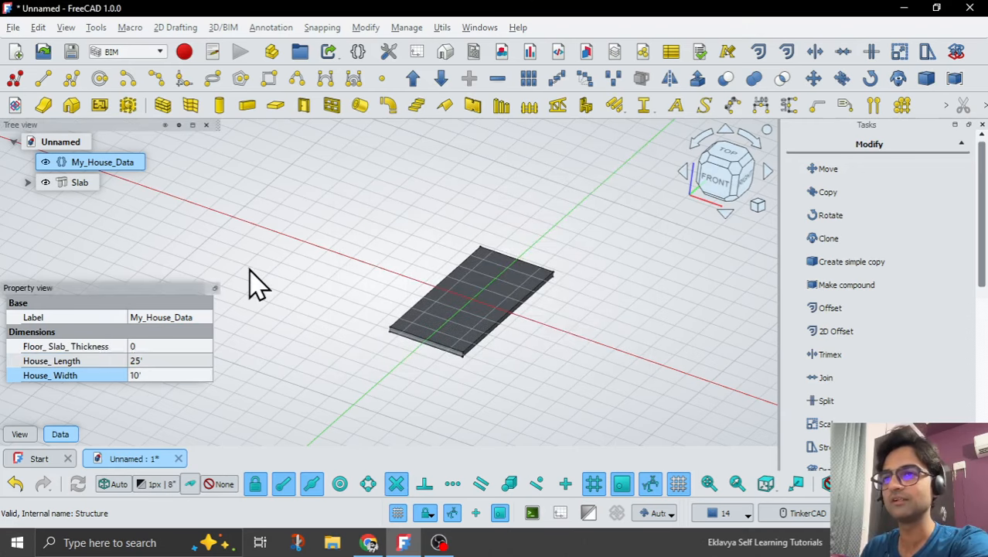
Set the Floor_Slab_Thickness property of My_House_Data to 5".
click(170, 345)
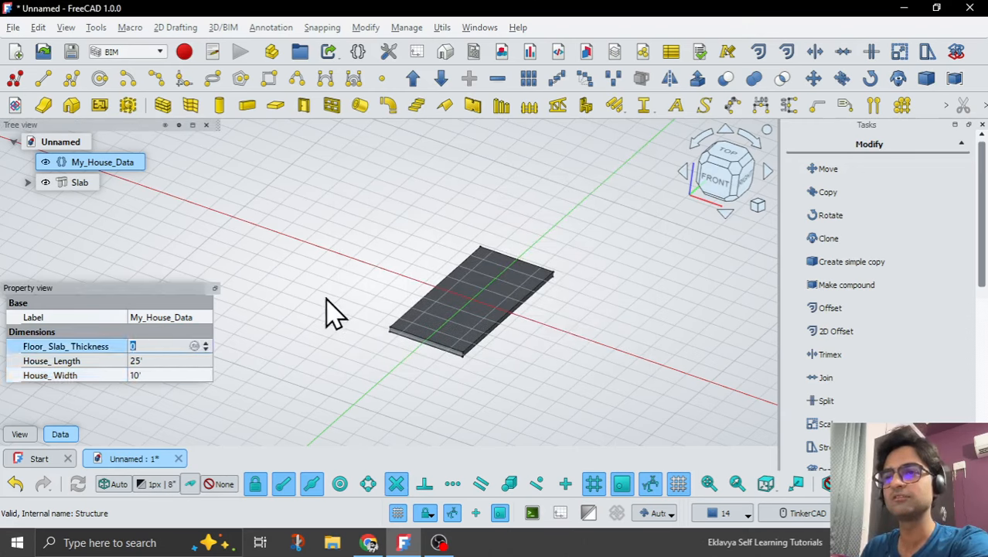
text(5)
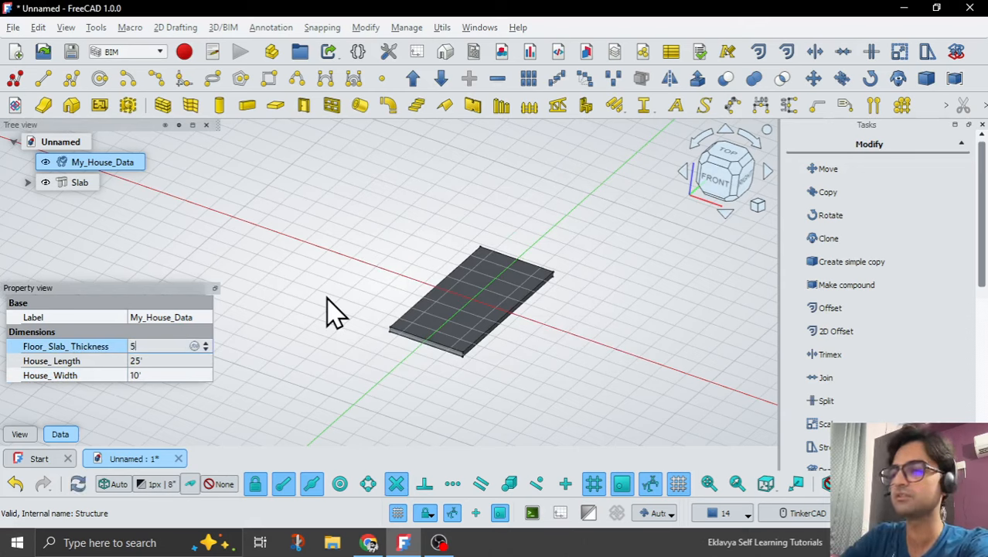
key(Return)
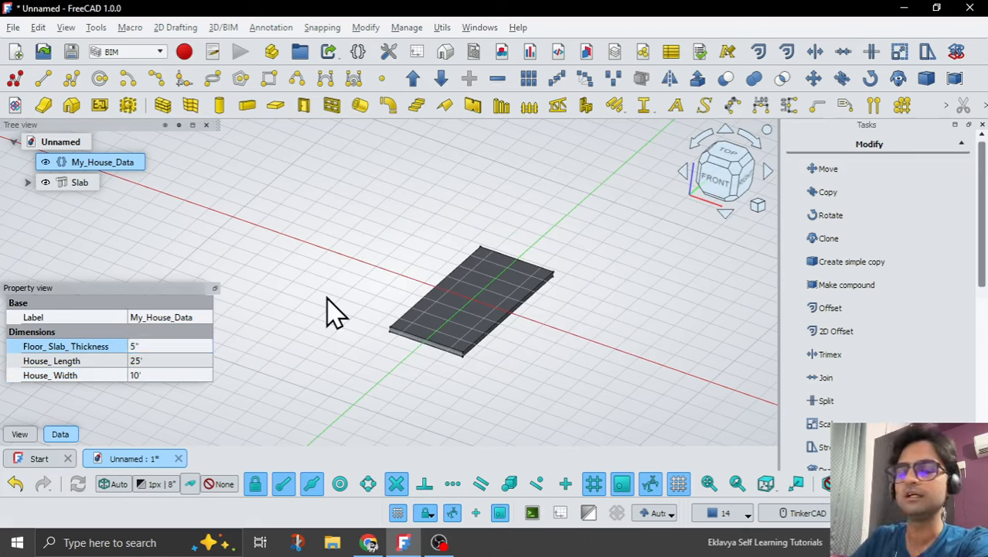
Drive the slab's Height with the expression <<My_House_Data>>.Floor_Slab_Thickness and clear the selection.
click(62, 183)
scroll(210, 341, down, 5)
scroll(218, 390, down, 6)
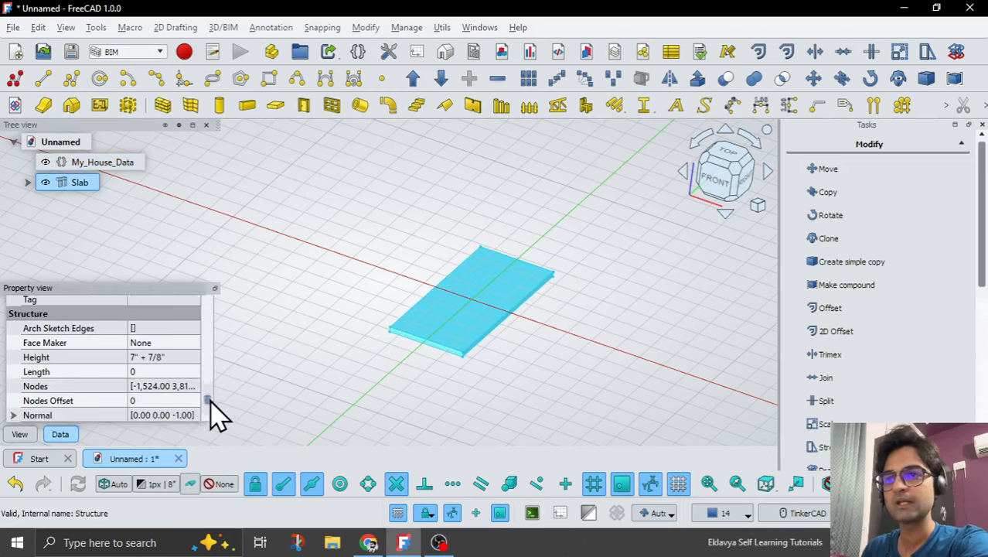
click(177, 357)
key(equal)
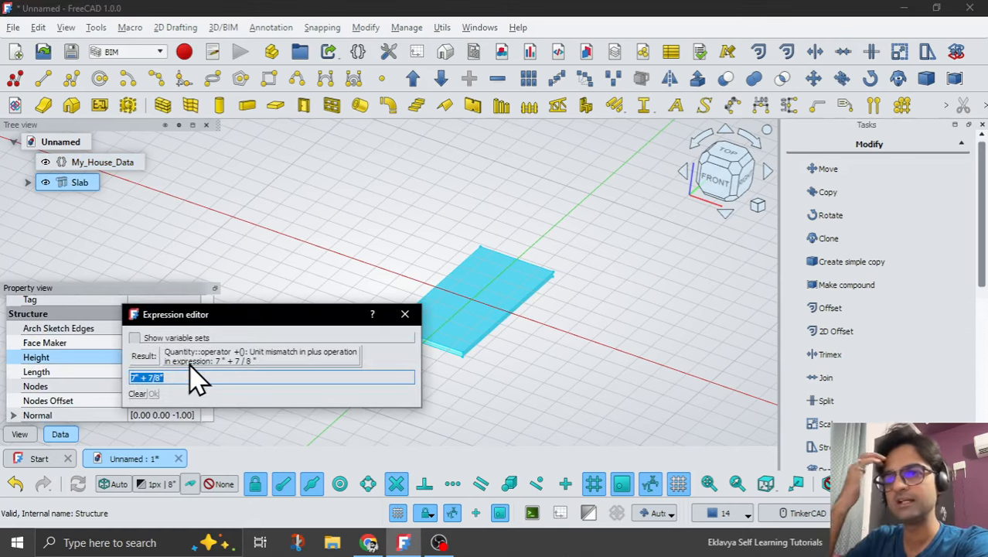
text(My)
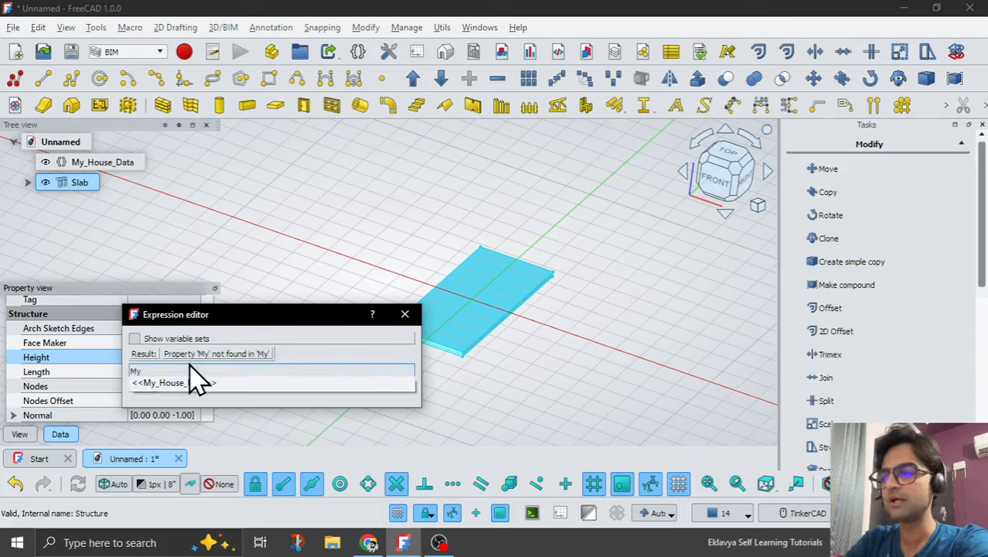
key(Down)
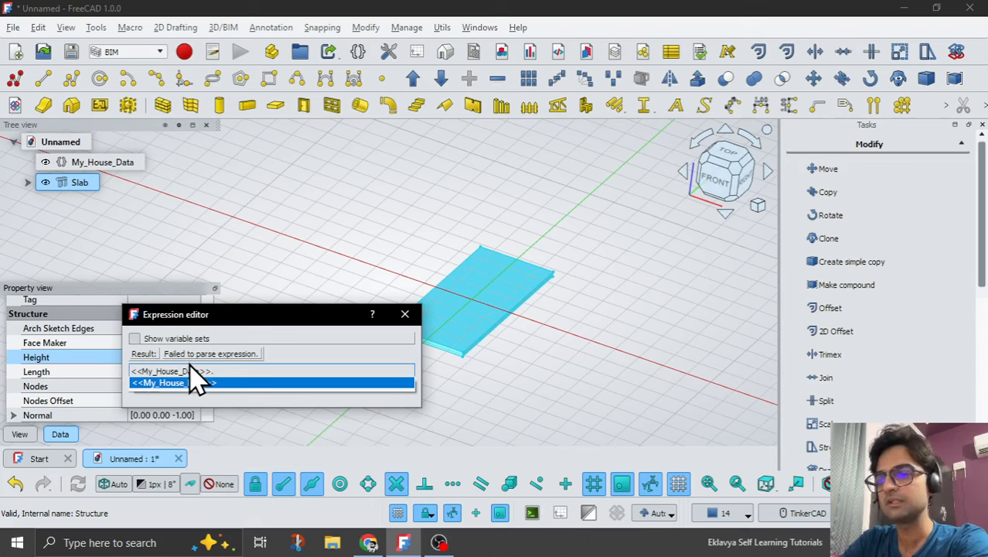
text(Fl)
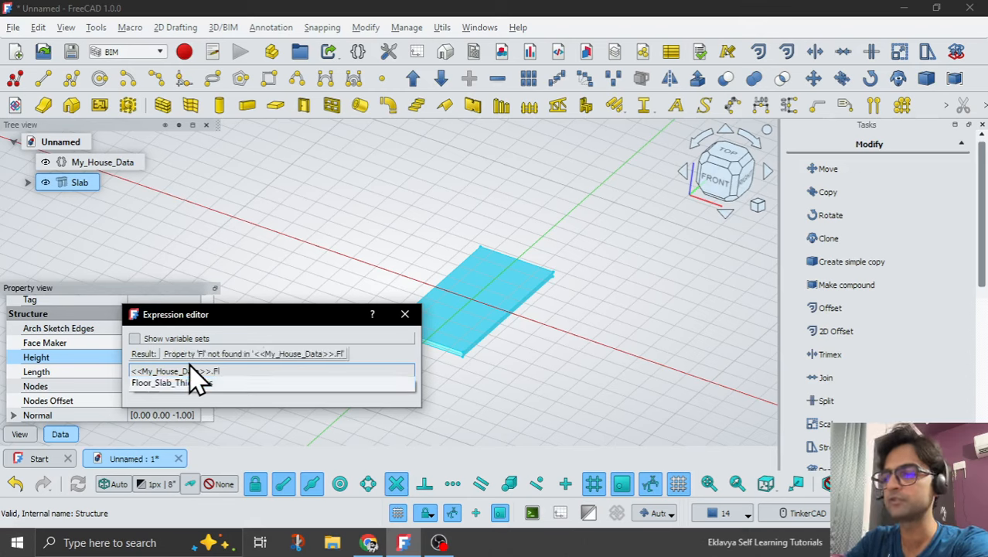
key(Down)
key(Return)
key(Return)
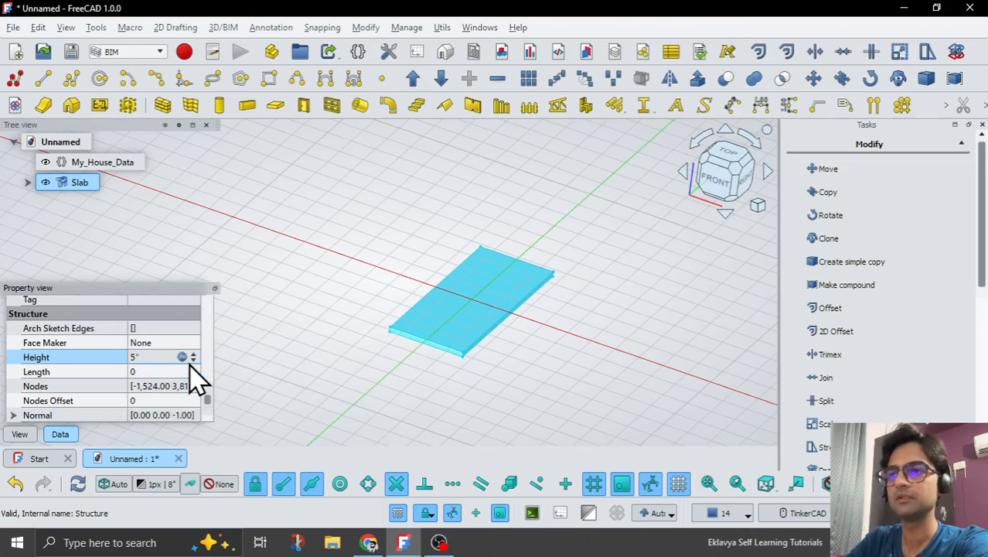
click(323, 389)
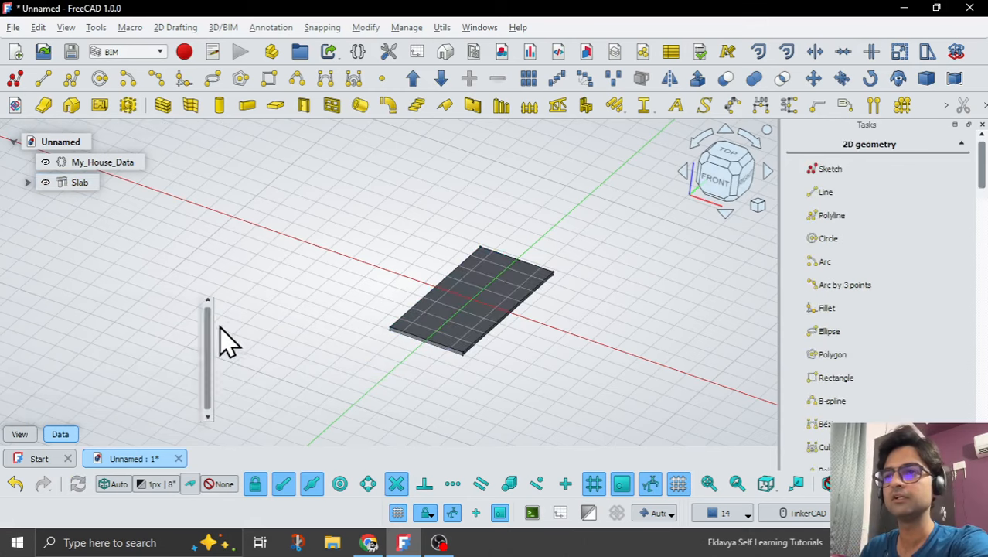
Test the slab's link to My_House_Data by setting Floor_Slab_Thickness to 10".
click(85, 164)
click(155, 345)
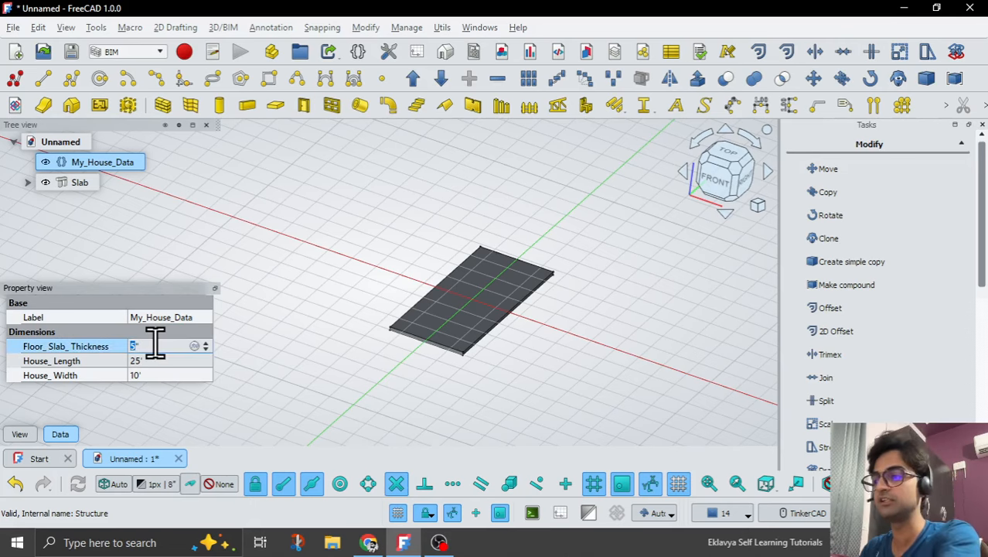
key(Return)
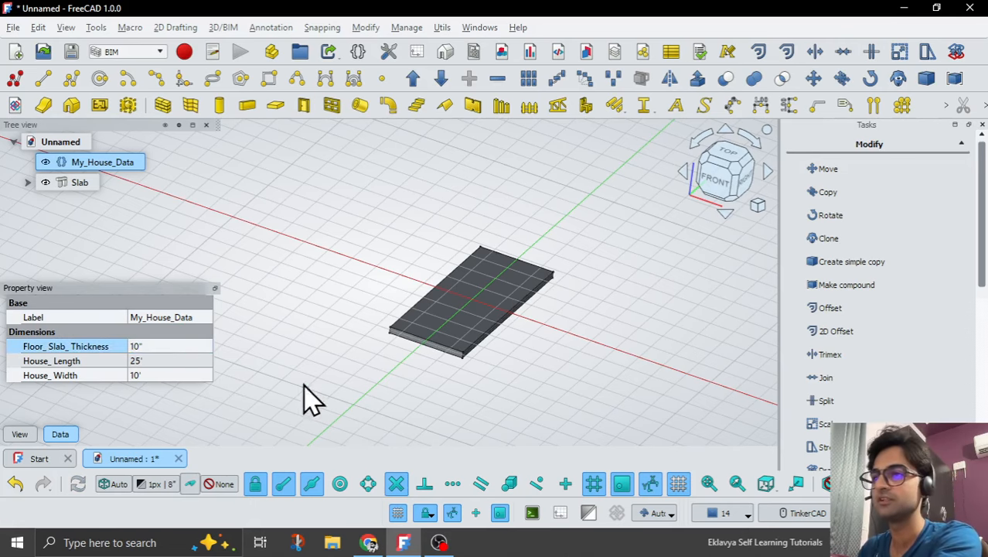
Set Floor_Slab_Thickness in My_House_Data back to 5".
scroll(393, 368, up, 6)
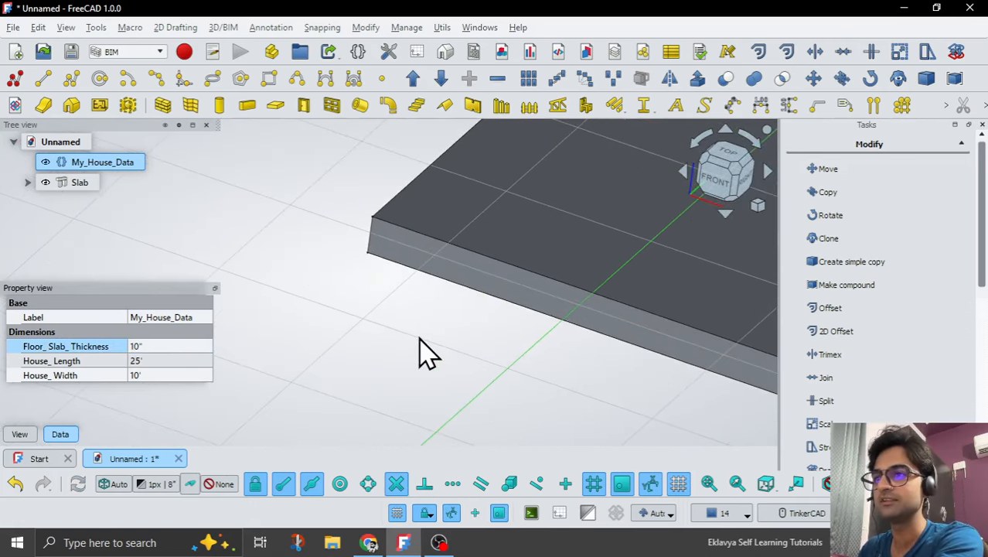
click(169, 346)
text(5')
key(Return)
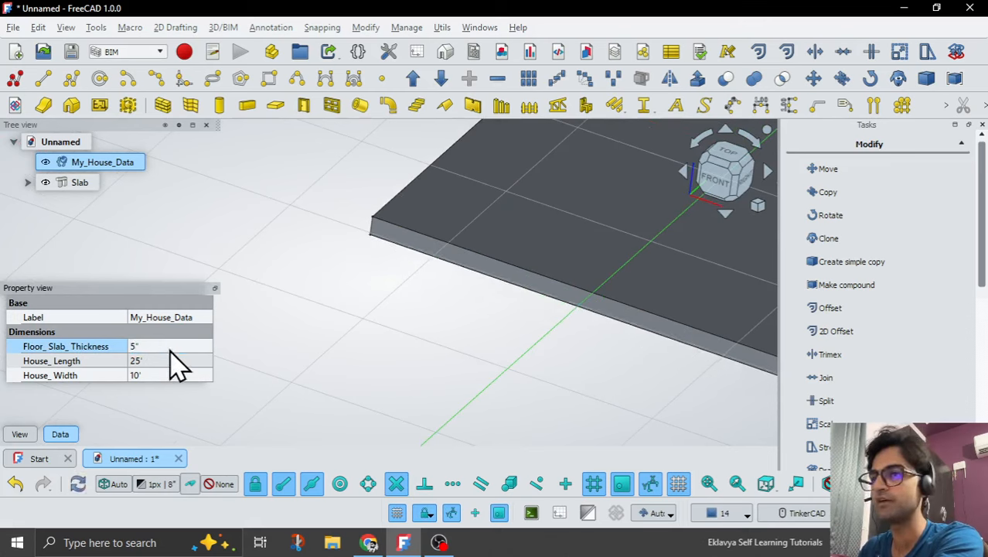
click(410, 345)
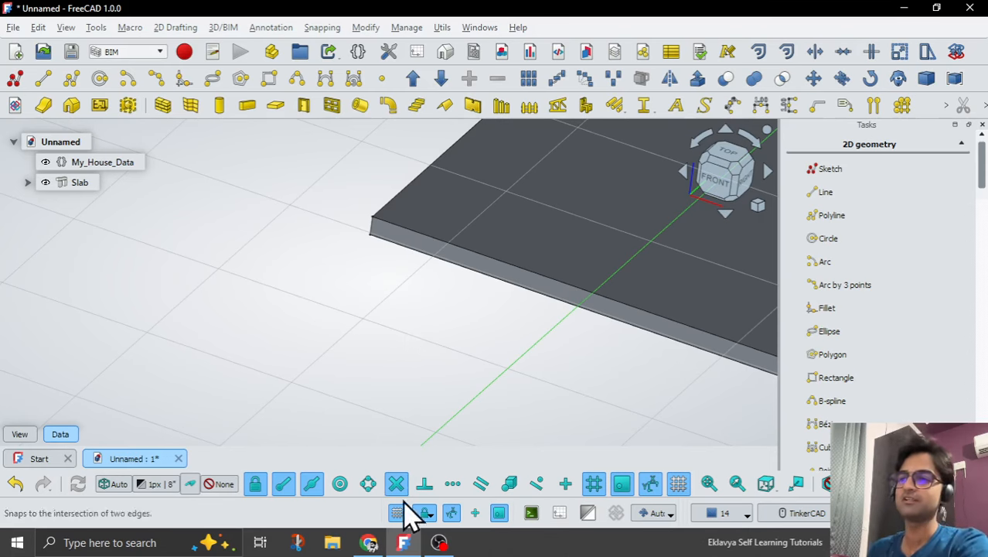
click(435, 536)
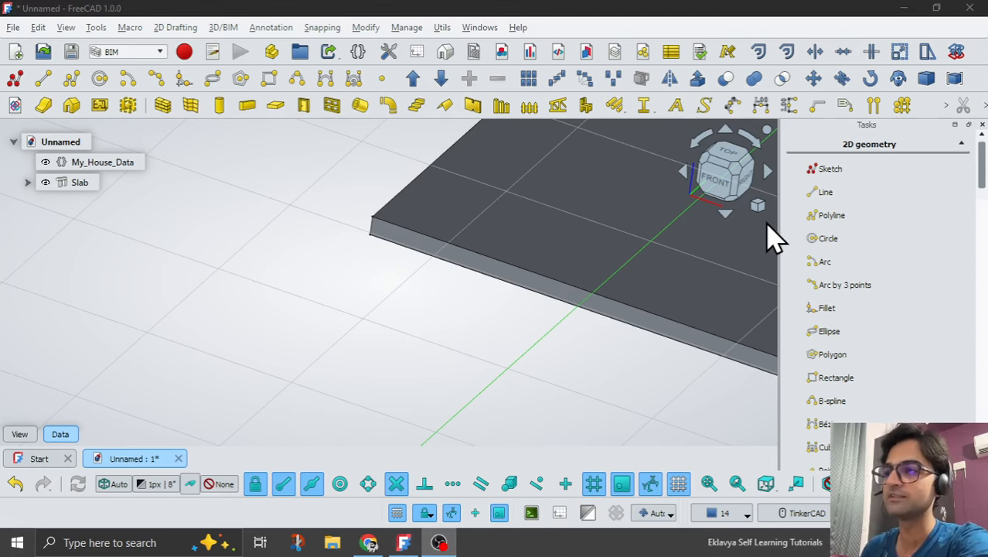
click(406, 541)
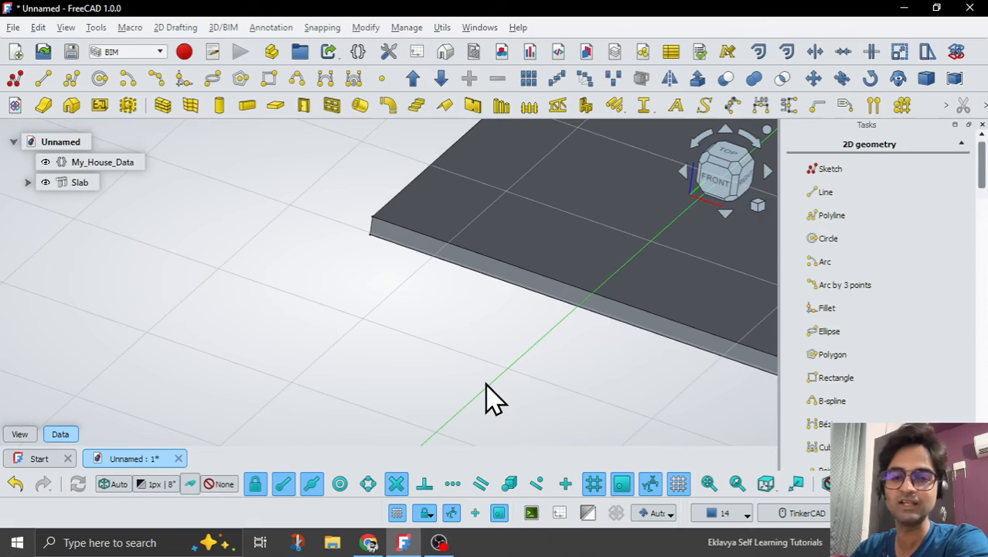
Change the slab's label to Floor_Slab and clear the selection.
scroll(464, 379, down, 4)
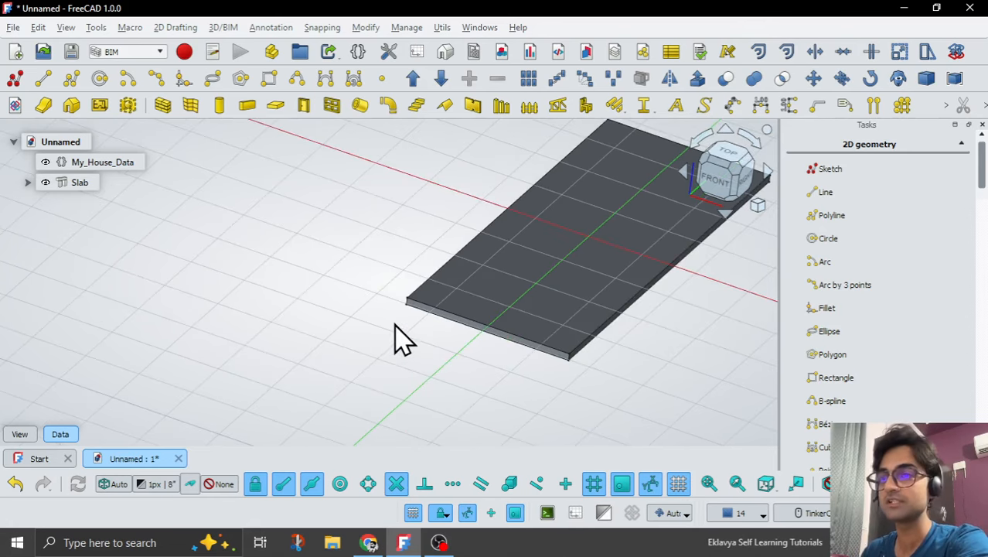
scroll(394, 339, down, 2)
click(77, 183)
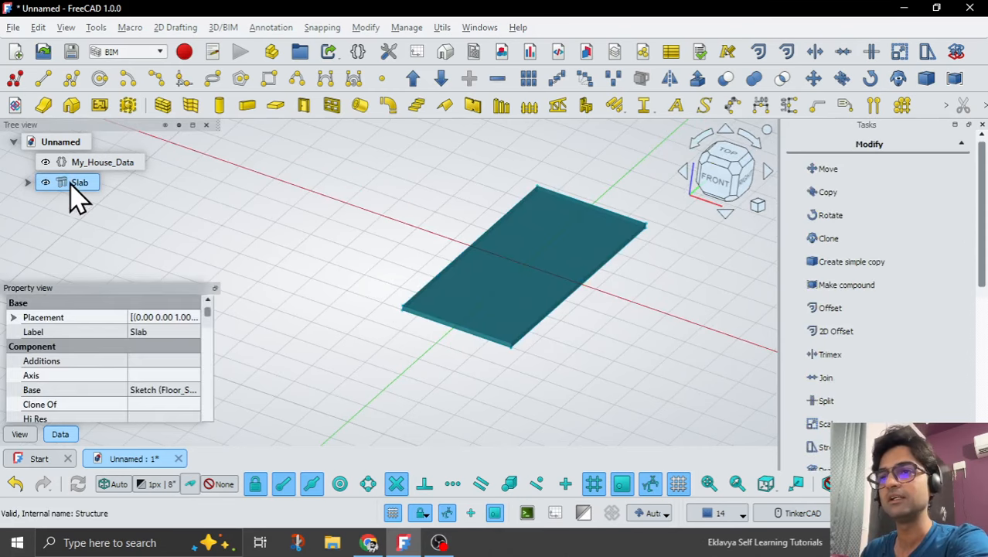
double_click(162, 331)
text(F)
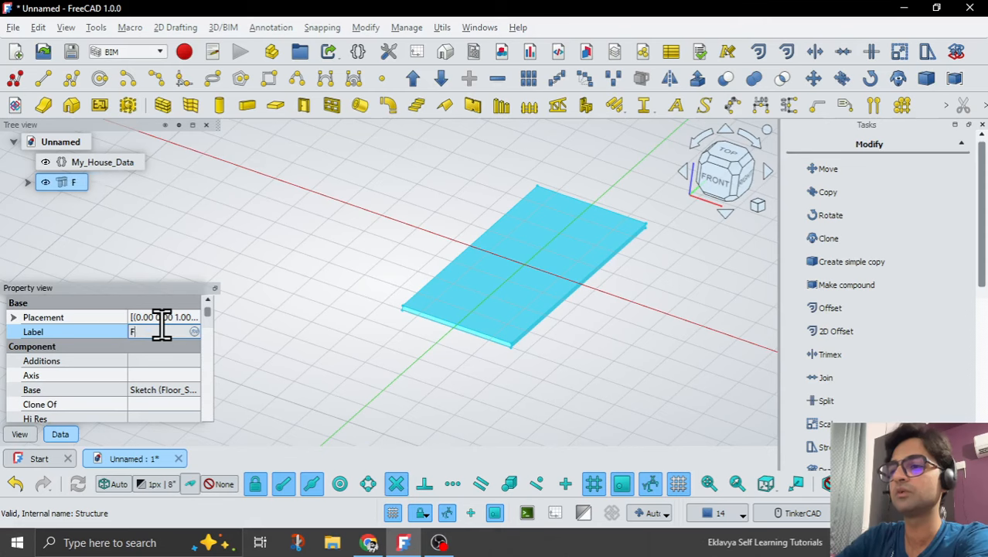
text(loor_Slab)
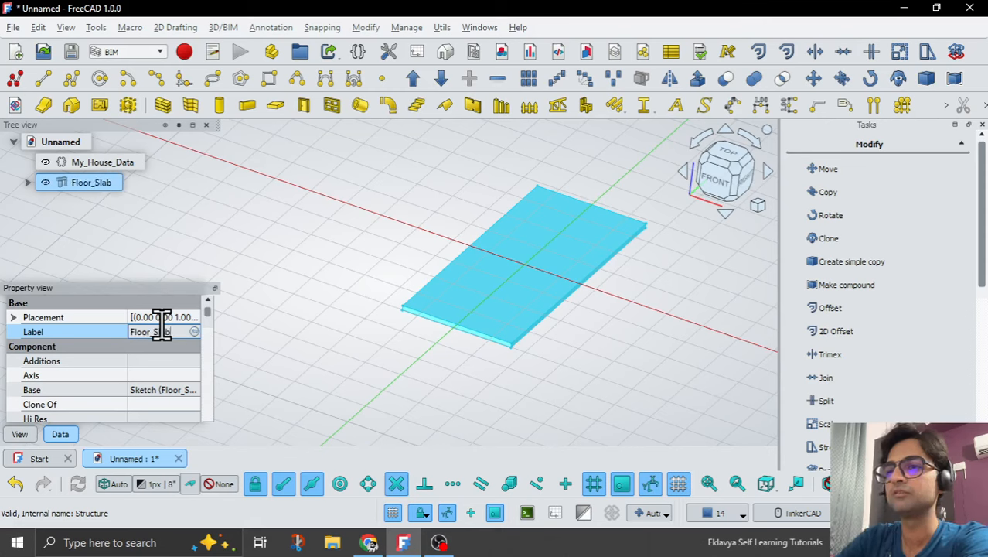
key(Return)
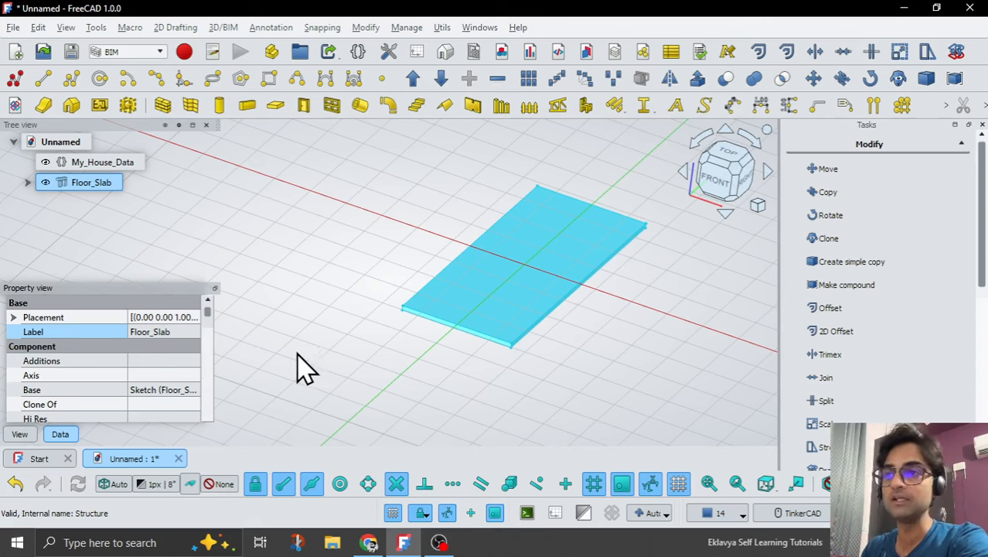
click(325, 384)
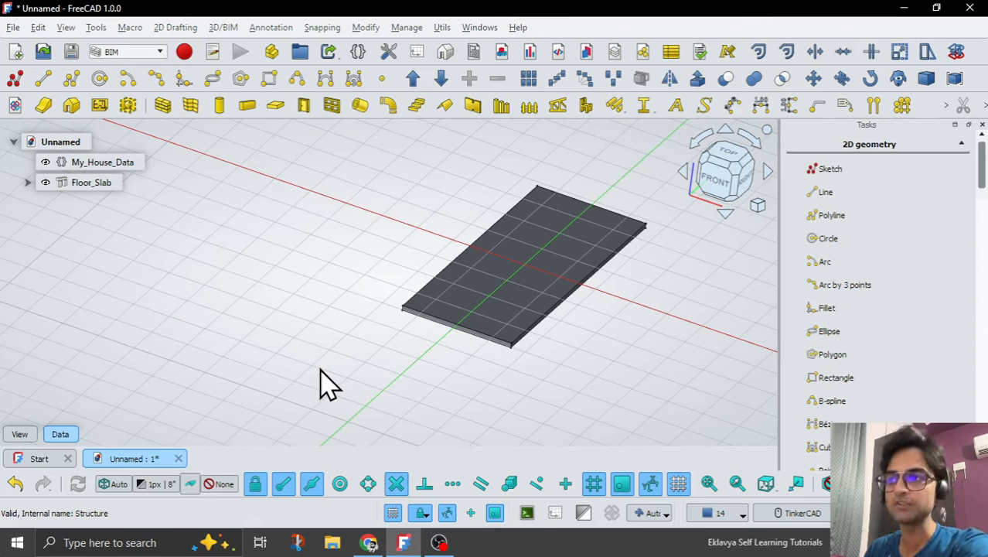
Align the working plane to the top face of Floor_Slab and start a new sketch on it.
click(473, 308)
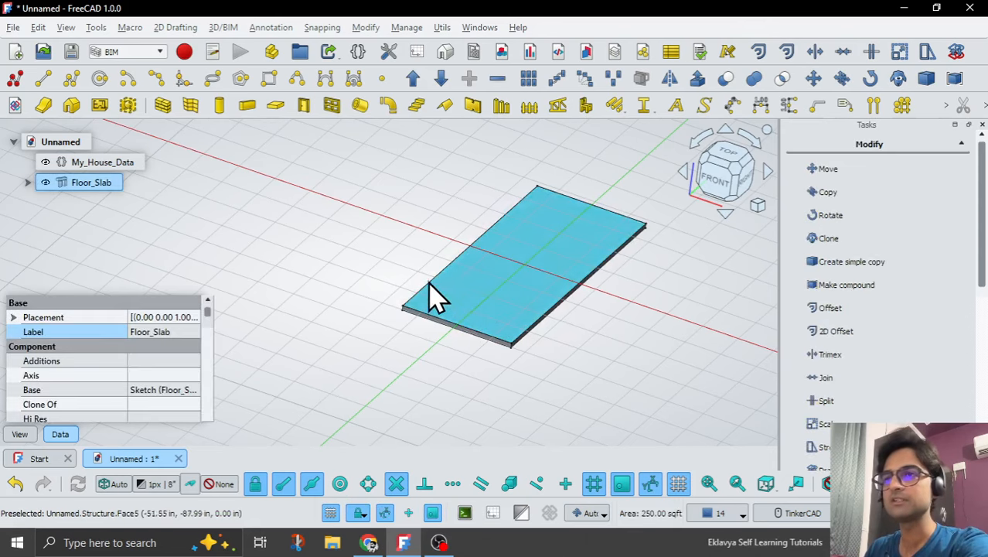
click(110, 486)
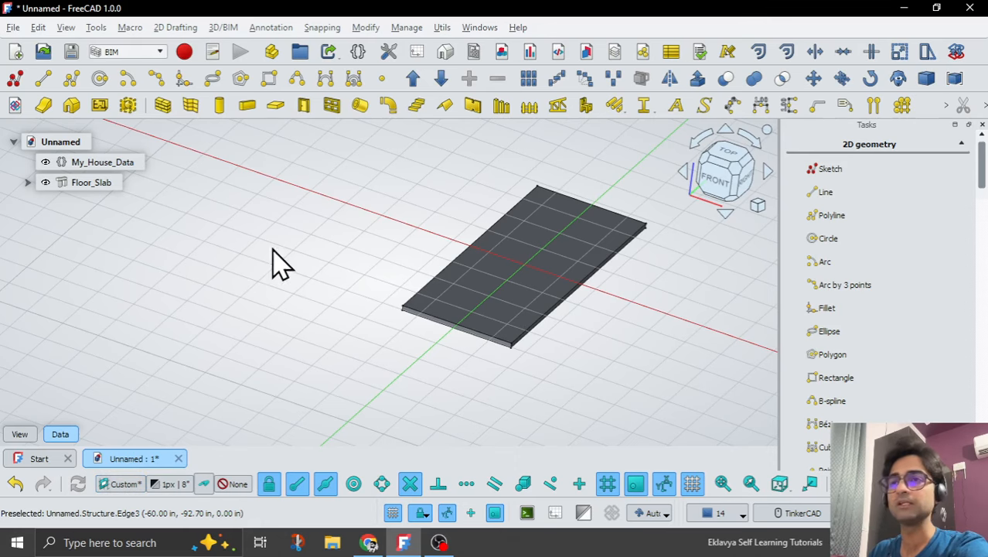
click(15, 79)
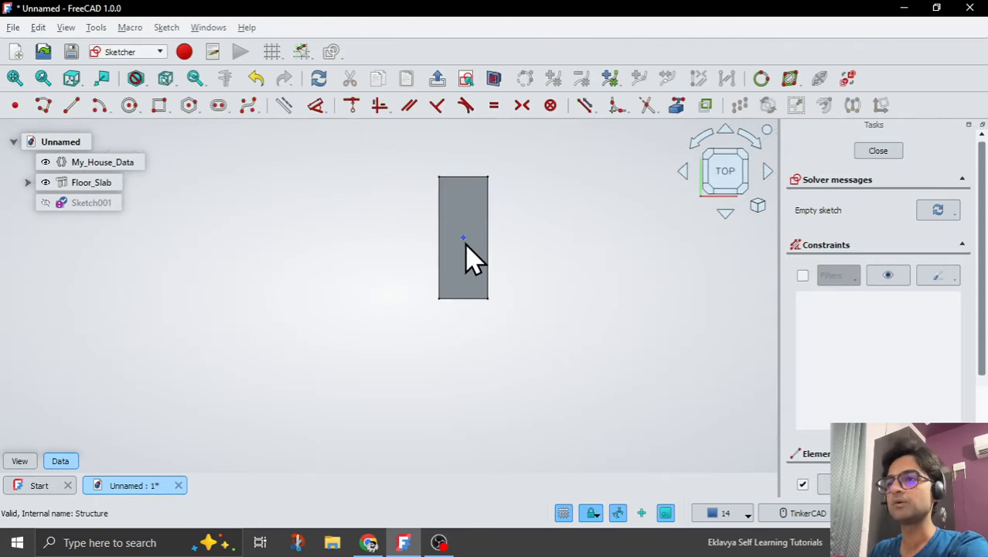
Bring both long edges of Floor_Slab into the sketch as external geometry.
scroll(472, 256, up, 5)
scroll(473, 290, down, 1)
scroll(477, 300, down, 2)
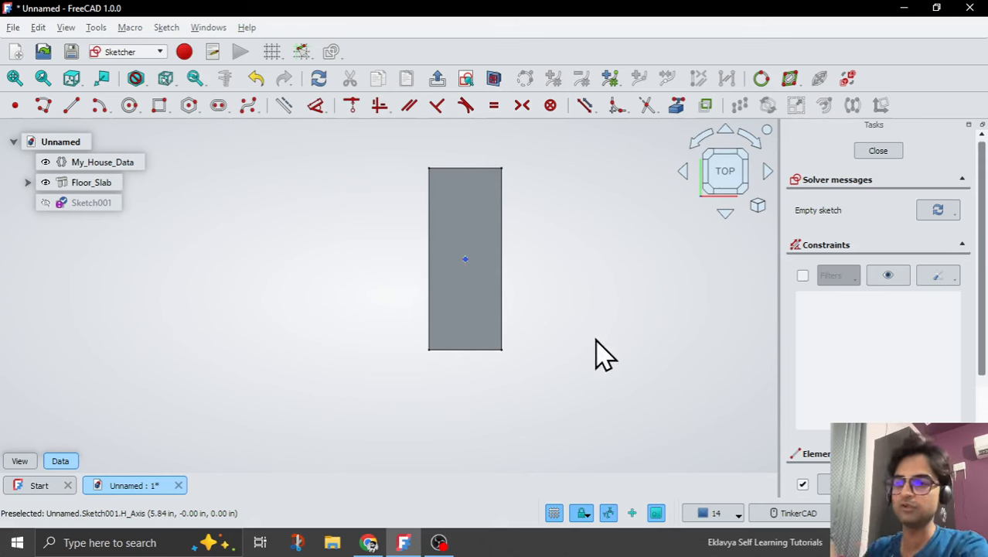
scroll(468, 249, up, 1)
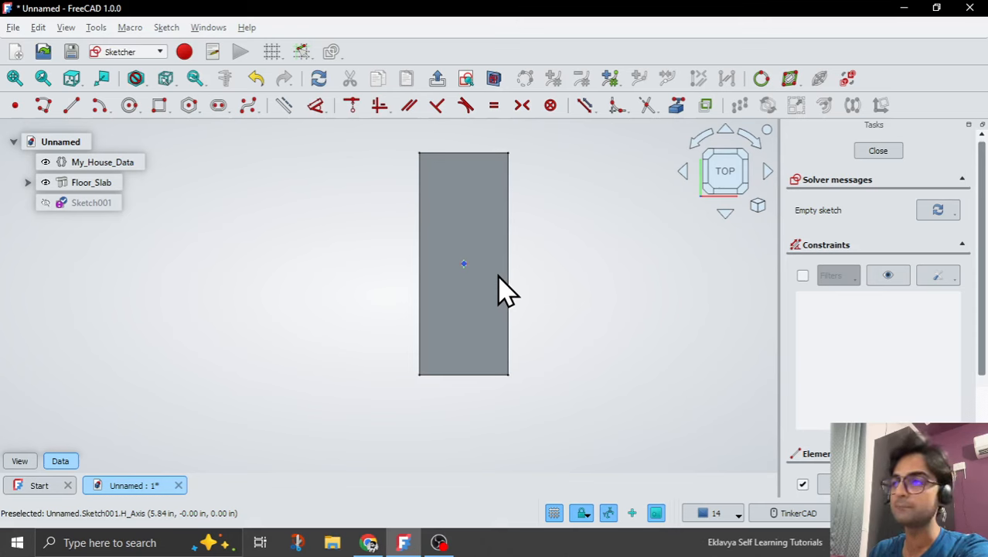
click(677, 106)
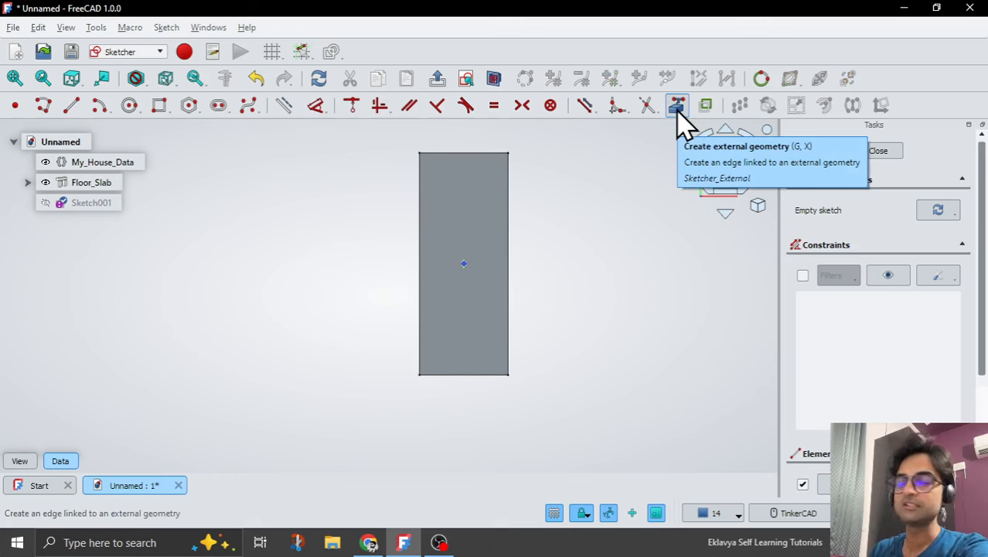
click(509, 267)
scroll(512, 156, up, 5)
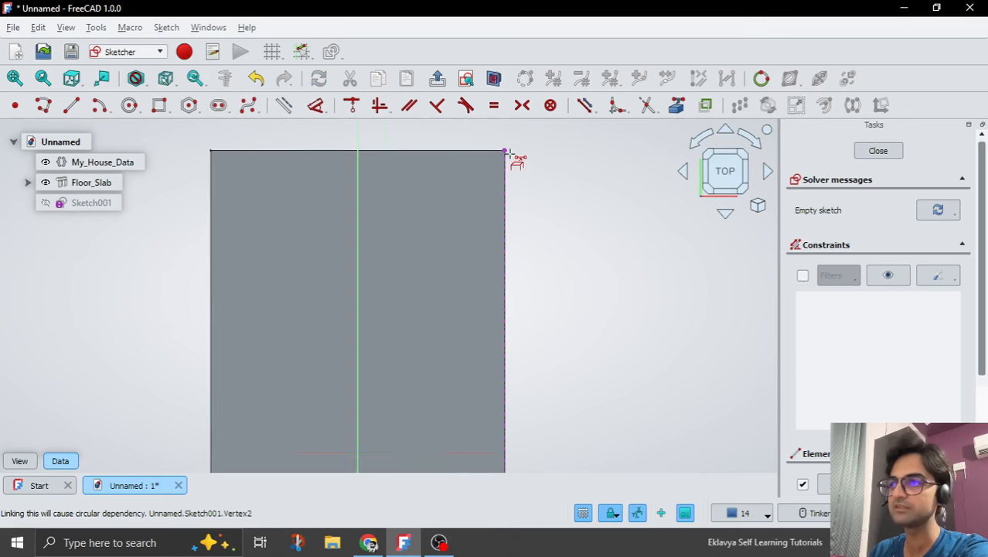
scroll(514, 175, down, 2)
scroll(515, 176, down, 3)
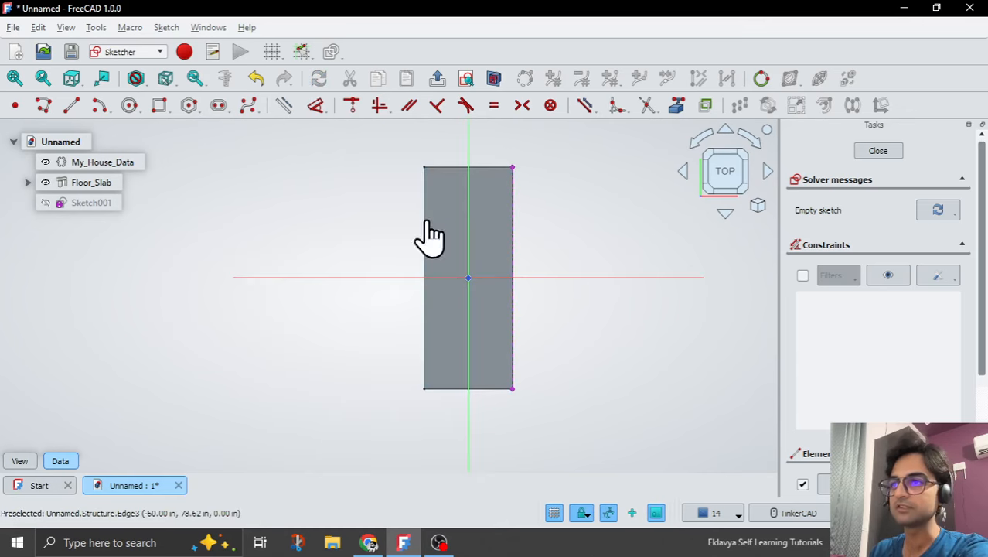
click(424, 220)
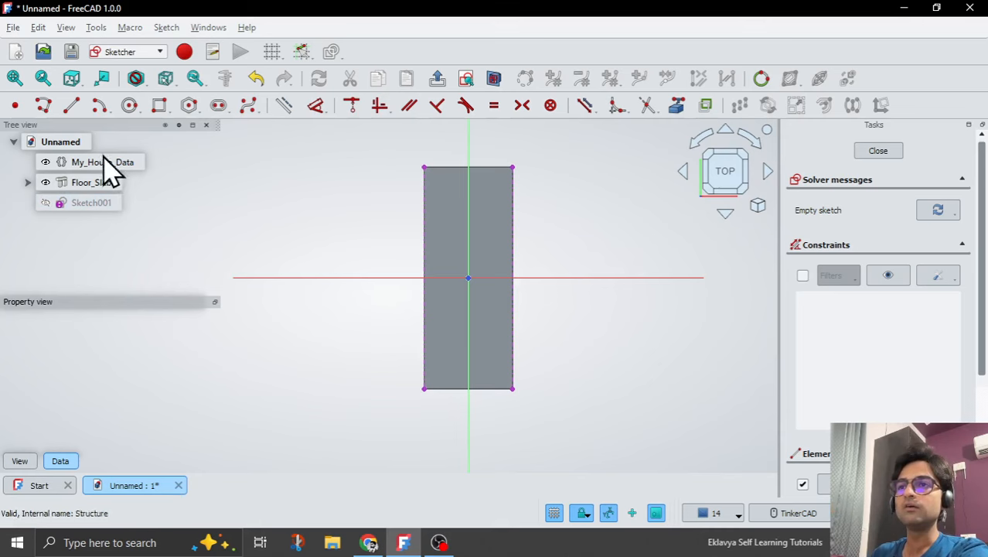
Draw two lines along the slab's right long edge, one from each corner, leaving a gap around the middle.
click(71, 106)
scroll(532, 358, up, 2)
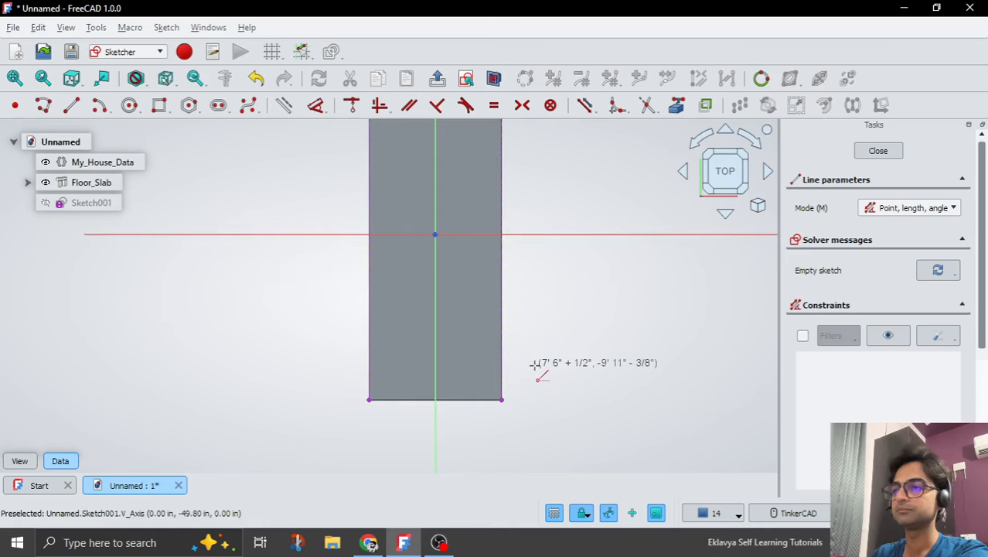
click(501, 399)
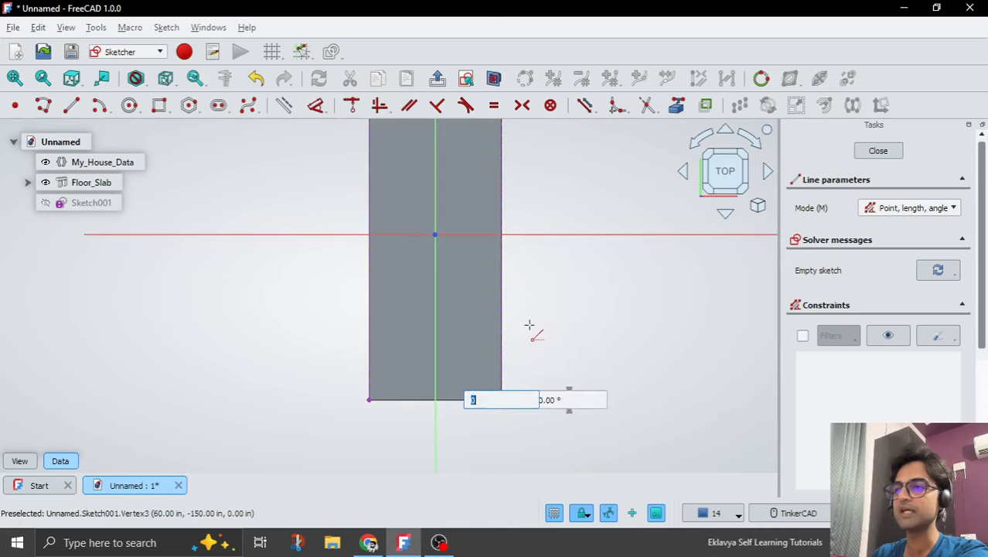
click(502, 276)
scroll(544, 286, down, 3)
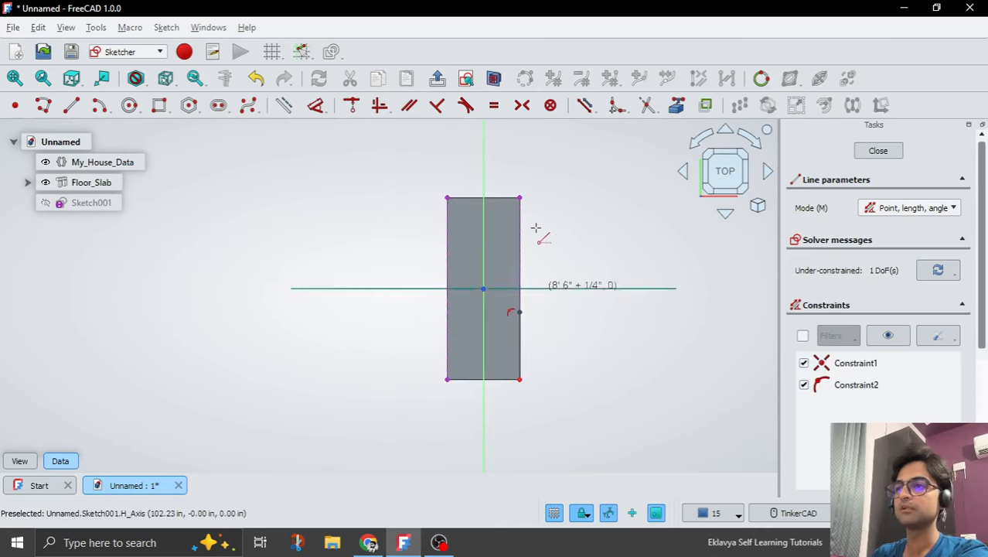
scroll(528, 246, up, 2)
click(513, 269)
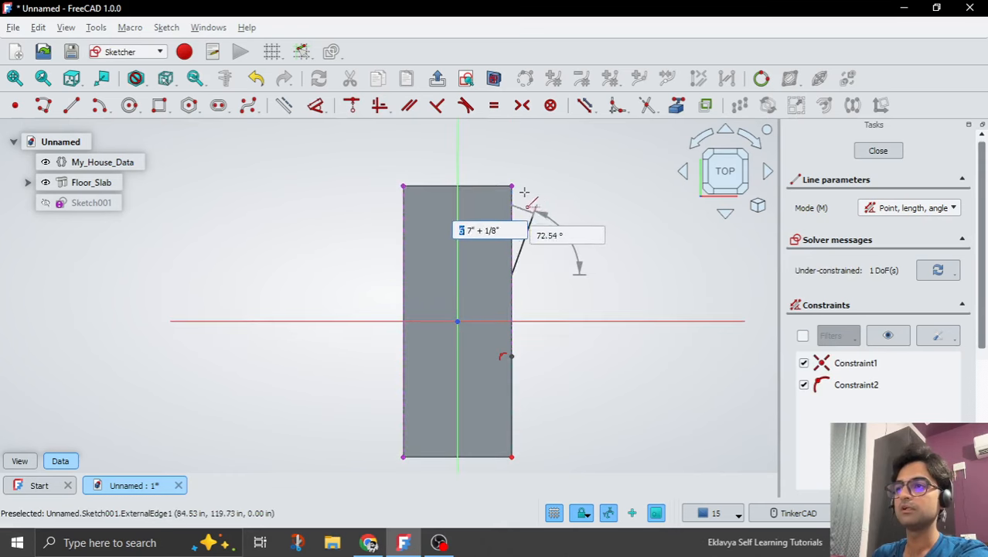
click(513, 186)
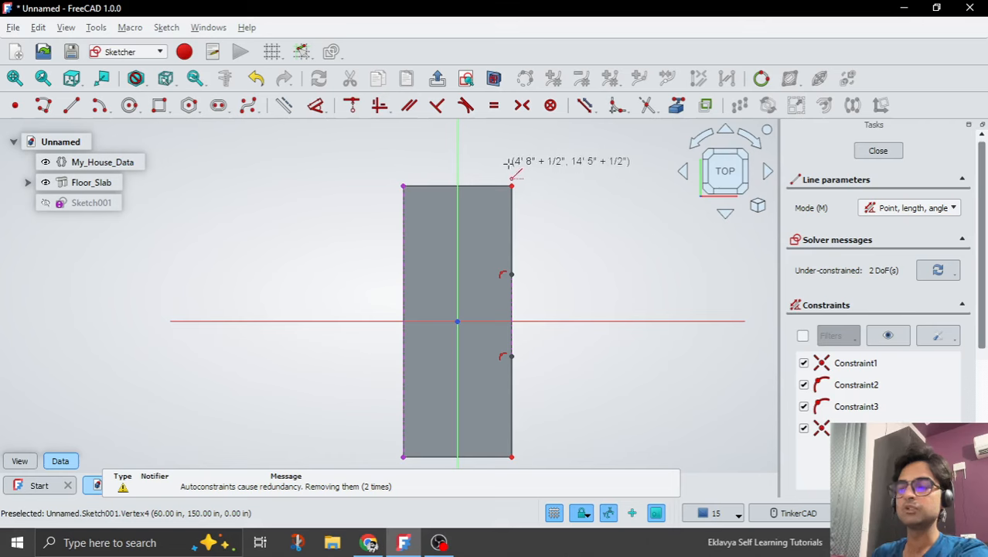
Draw two matching lines along the slab's left long edge from its corners, leaving a middle gap, and end the Line tool.
scroll(526, 159, down, 1)
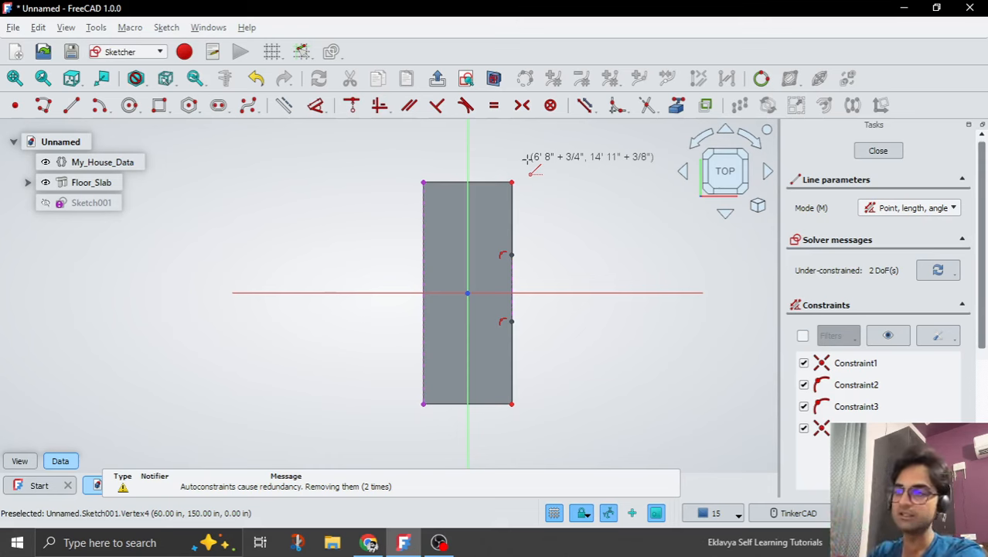
click(420, 182)
click(420, 253)
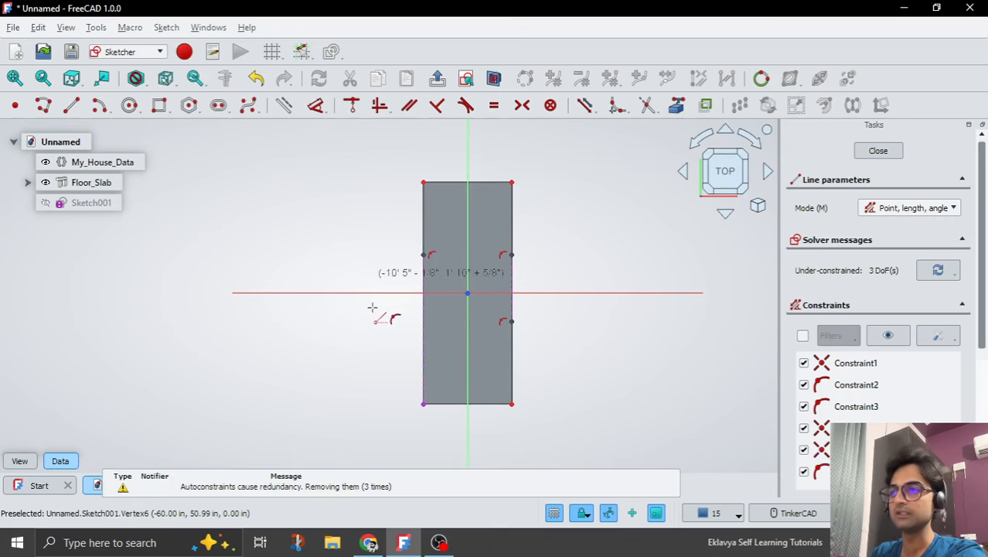
click(423, 321)
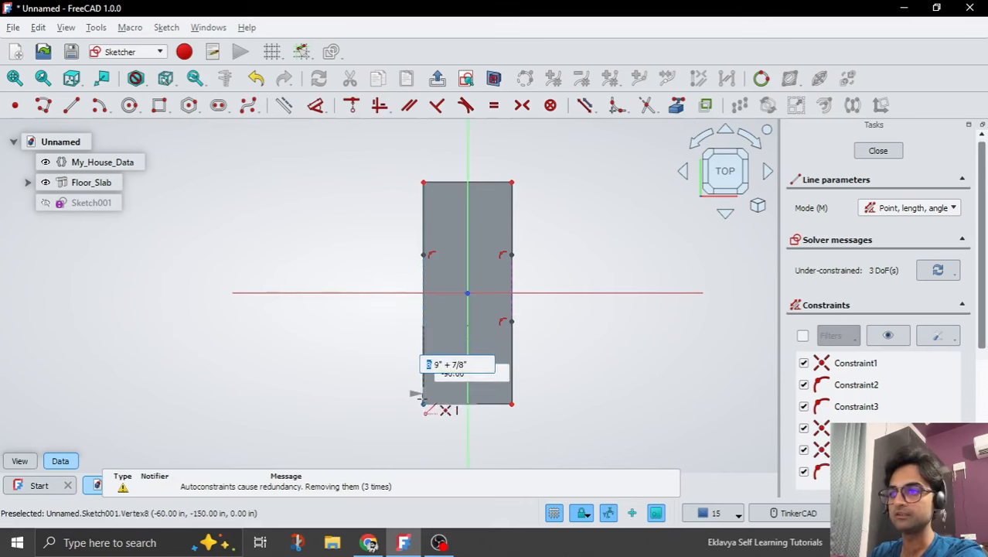
click(422, 401)
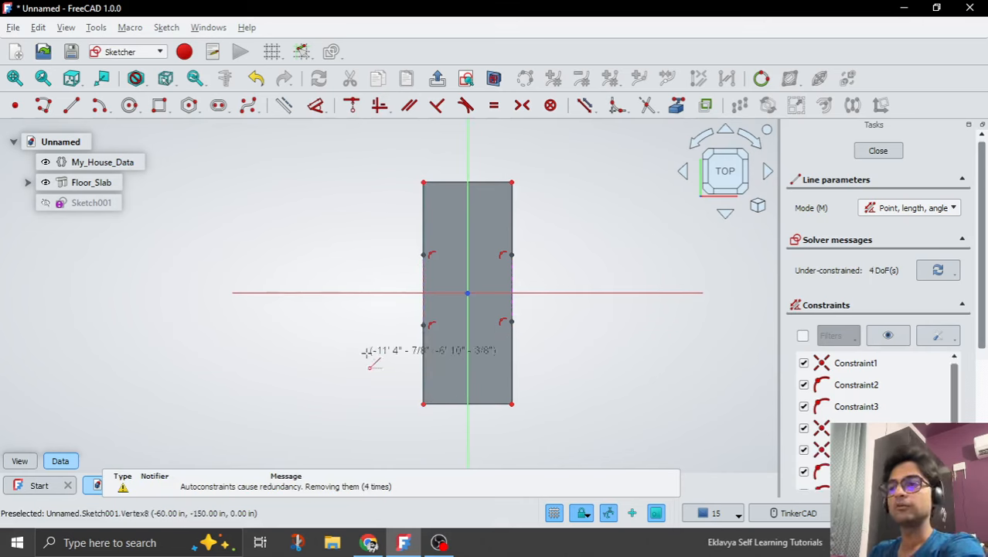
right_click(367, 352)
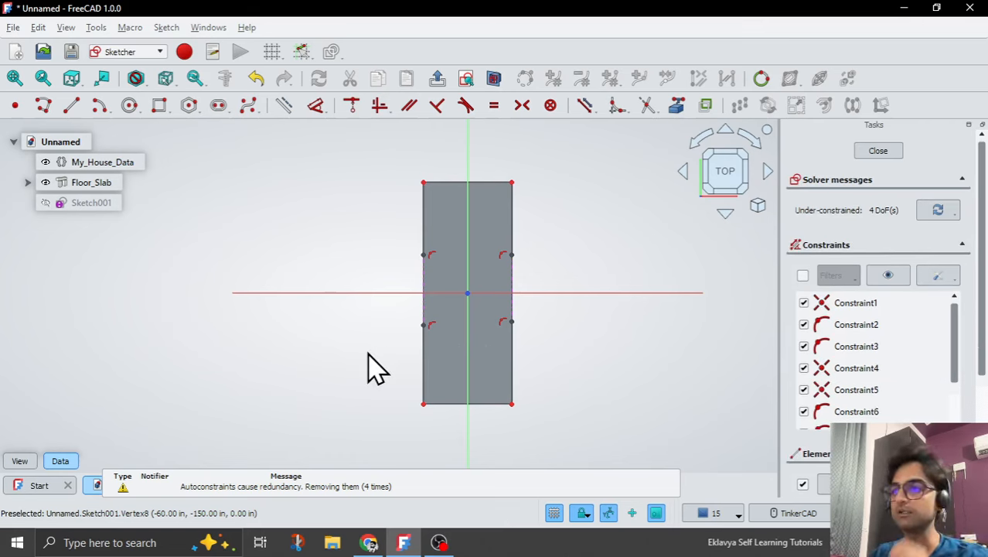
Constrain the four lines on the slab's long edges to equal length.
scroll(525, 342, up, 1)
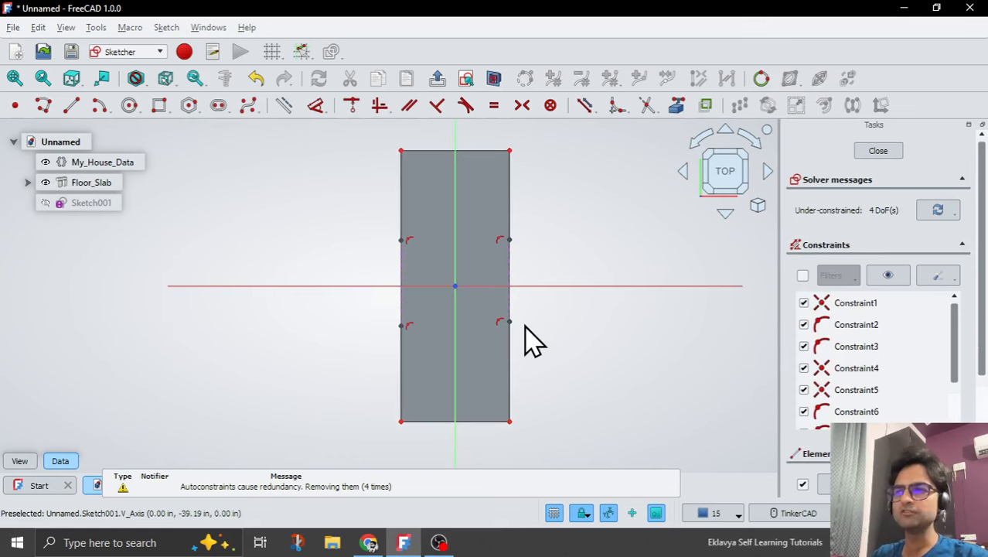
click(509, 371)
click(509, 215)
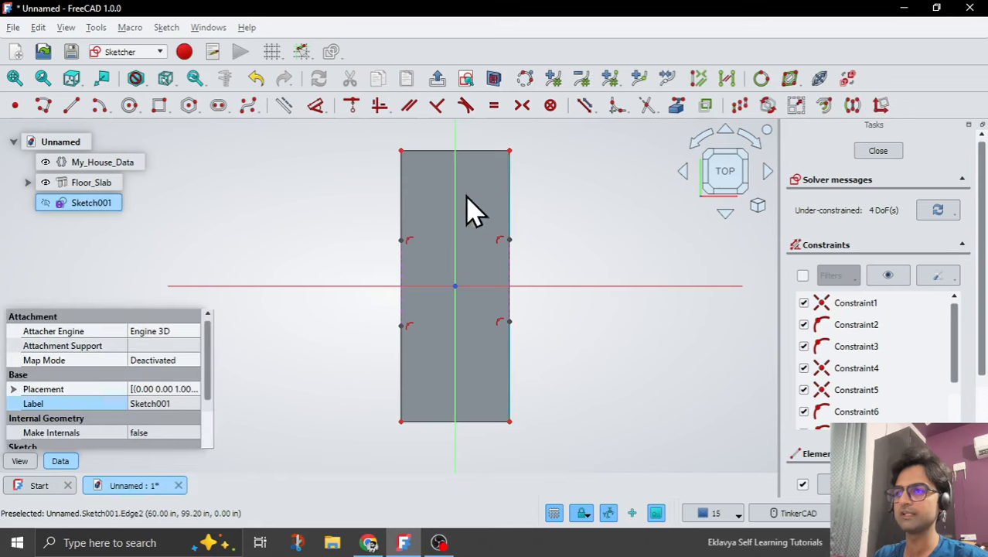
click(405, 371)
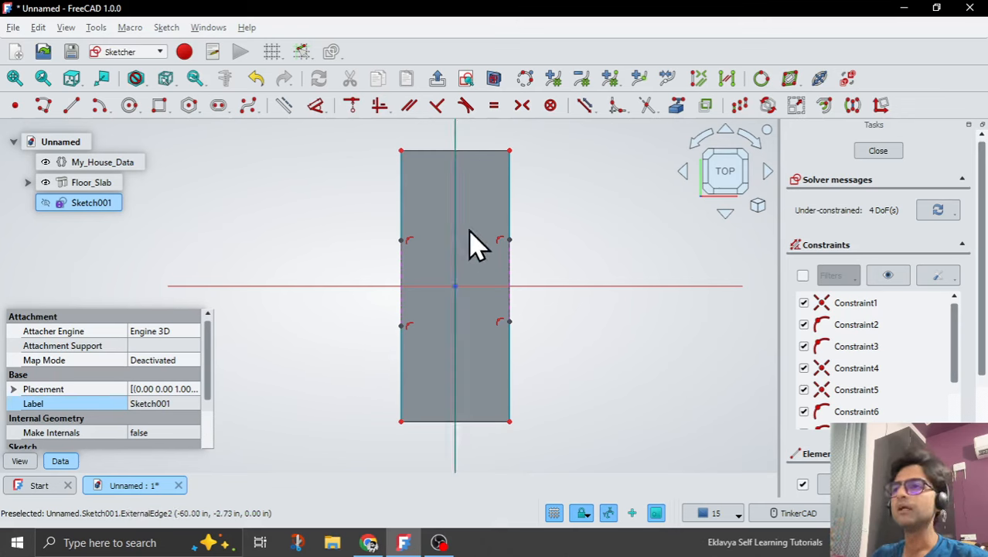
click(494, 107)
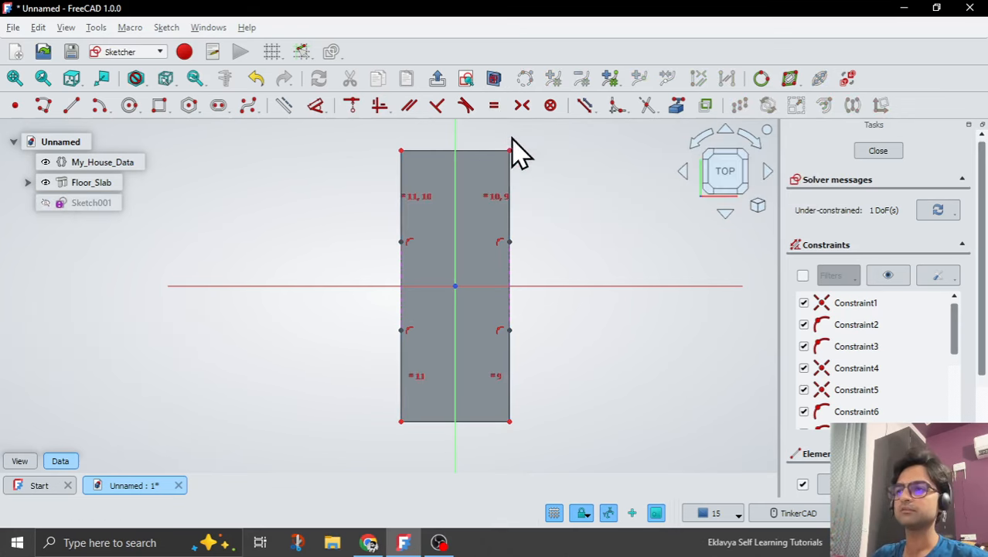
Widen the central openings by moving a gap endpoint, and dimension the distance between the two gap endpoints on the slab's right edge.
mouse_move(512, 366)
mouse_down()
mouse_move(512, 317)
mouse_move(513, 385)
mouse_up()
mouse_move(517, 361)
mouse_down()
mouse_move(512, 329)
mouse_move(514, 393)
mouse_move(510, 303)
mouse_move(519, 386)
mouse_move(518, 372)
mouse_up()
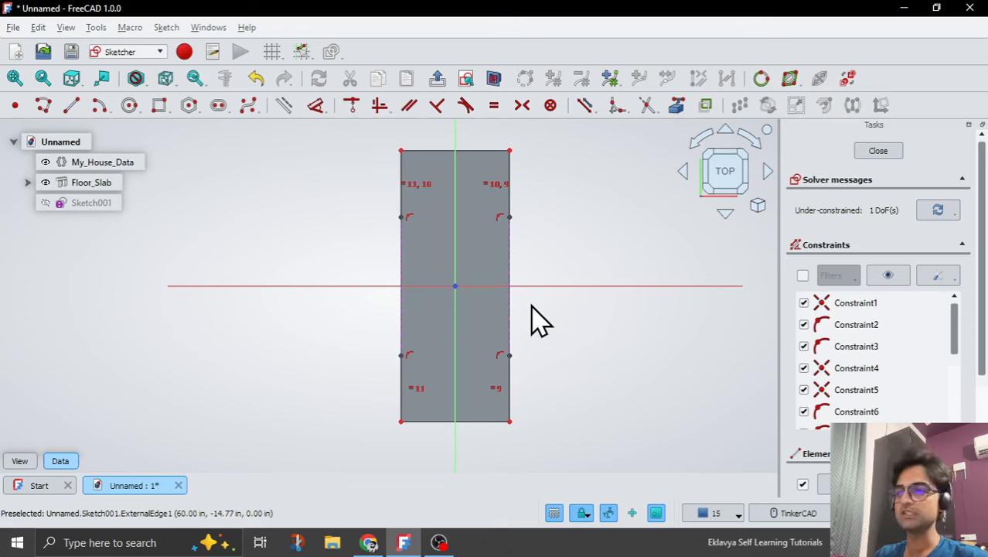
scroll(484, 290, up, 1)
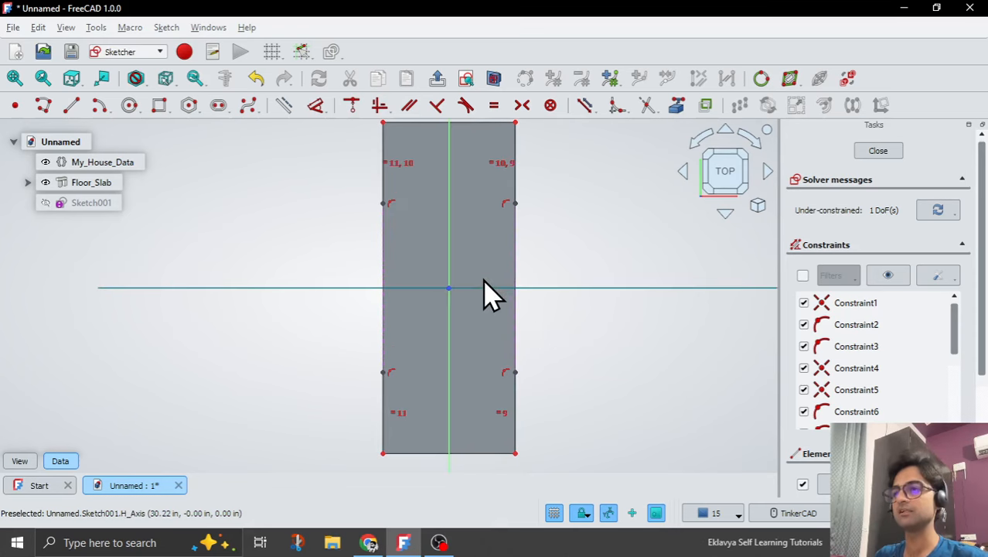
click(520, 373)
click(516, 203)
click(313, 104)
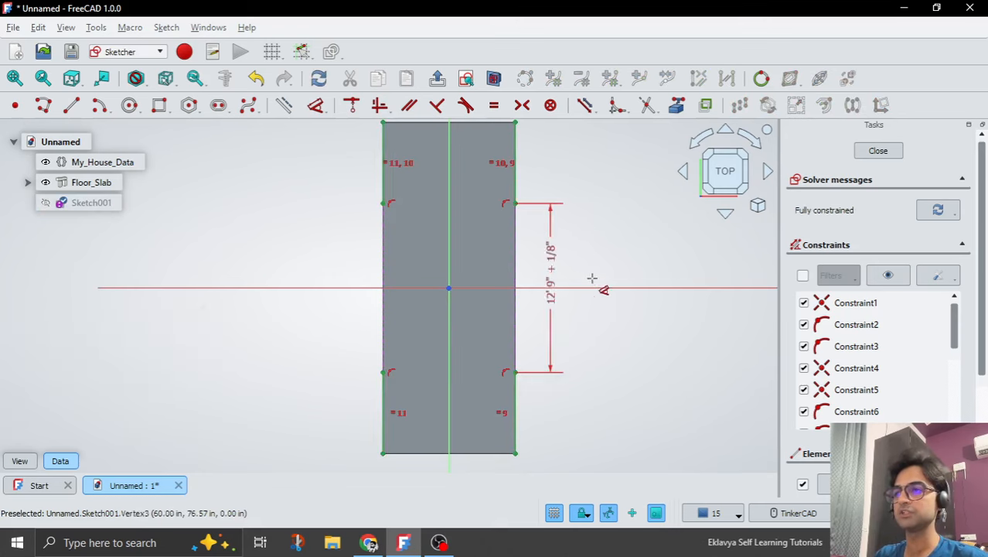
click(569, 276)
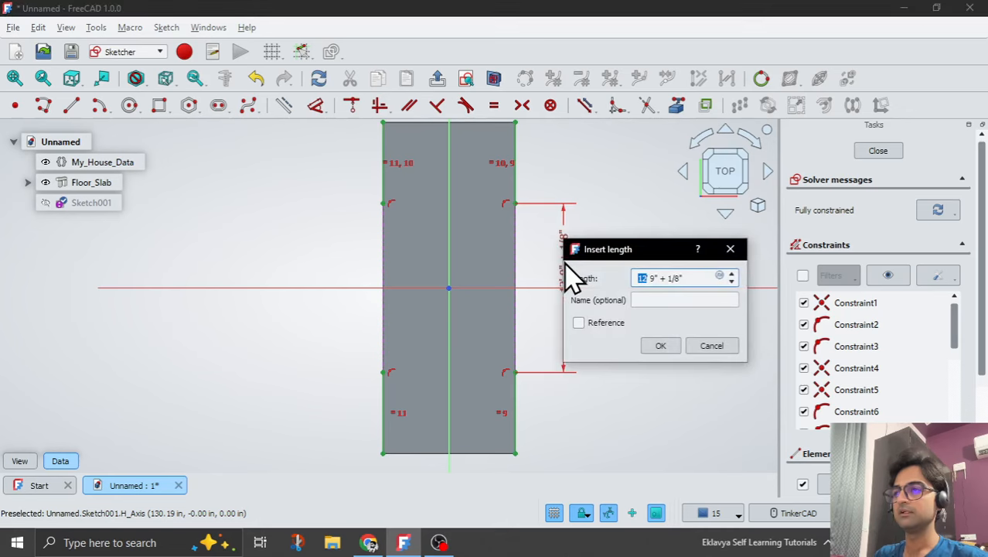
click(662, 347)
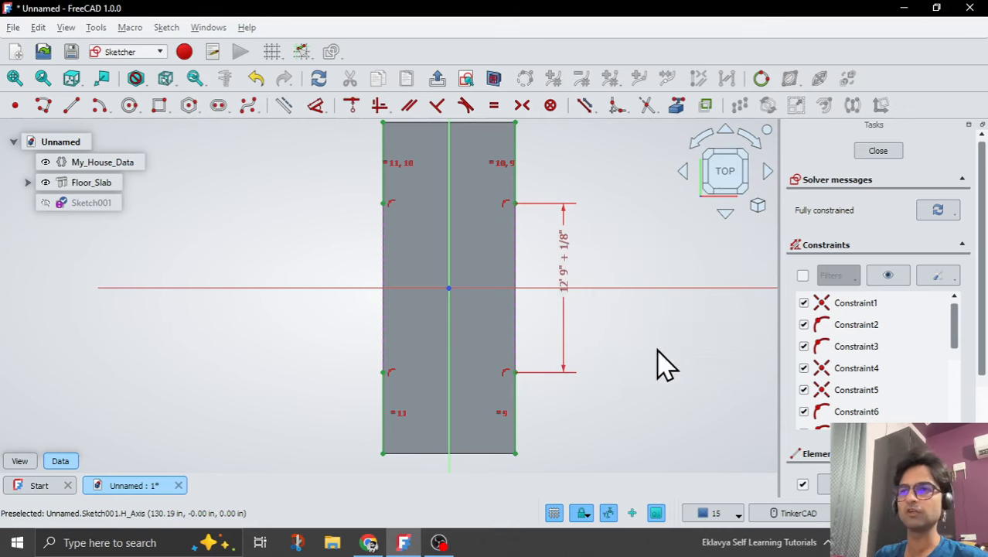
Add a length property Curtain_Wall_Length to the Dimensions group of My_House_Data and set it to 20'.
click(77, 163)
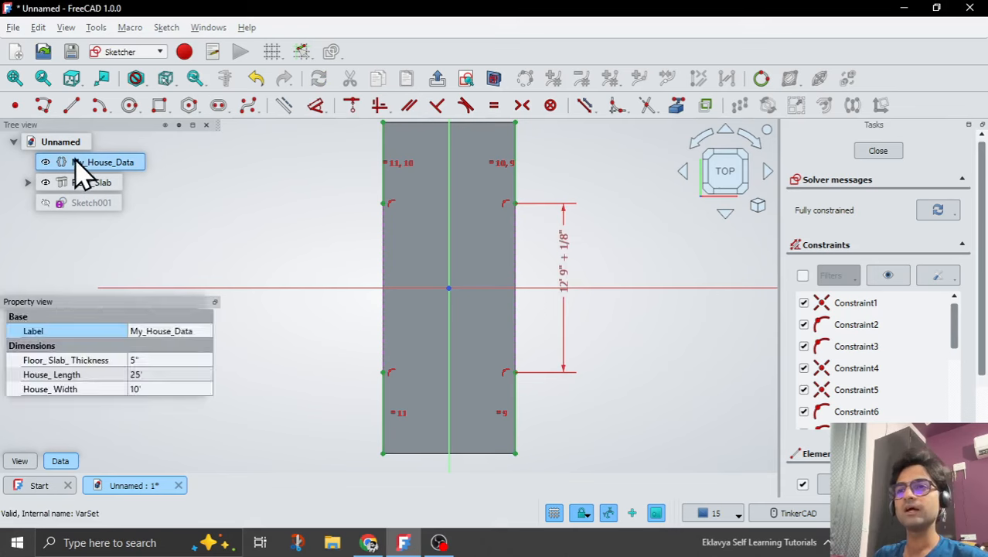
right_click(51, 394)
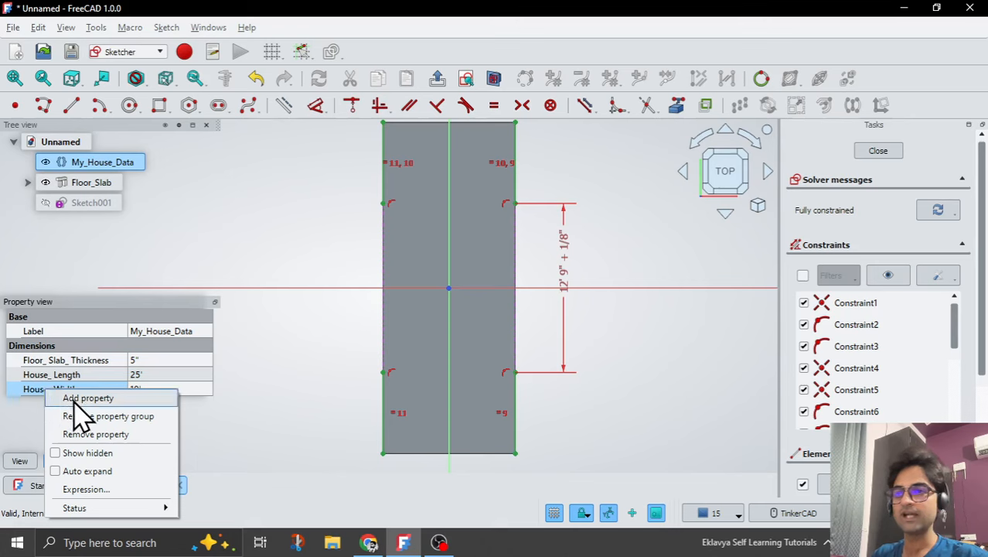
click(77, 398)
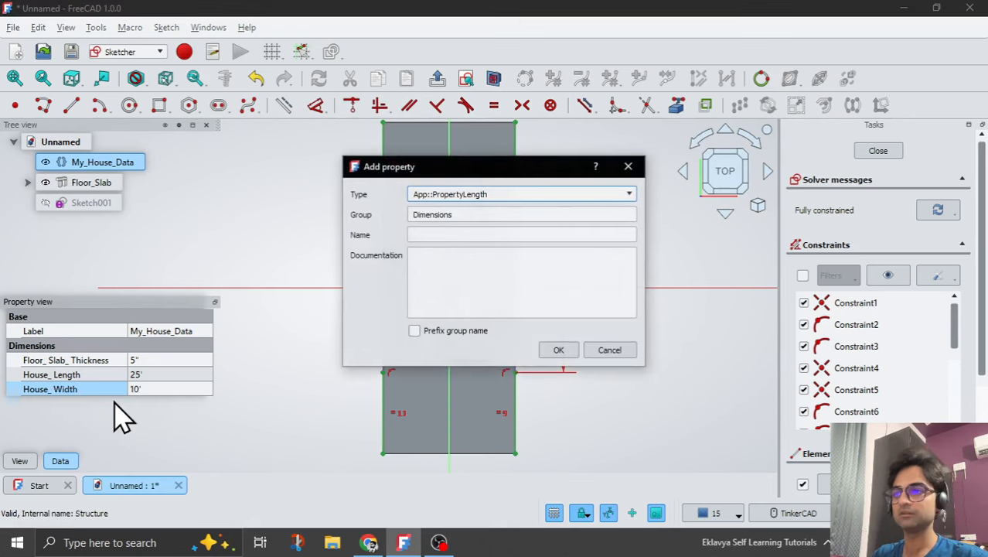
click(437, 234)
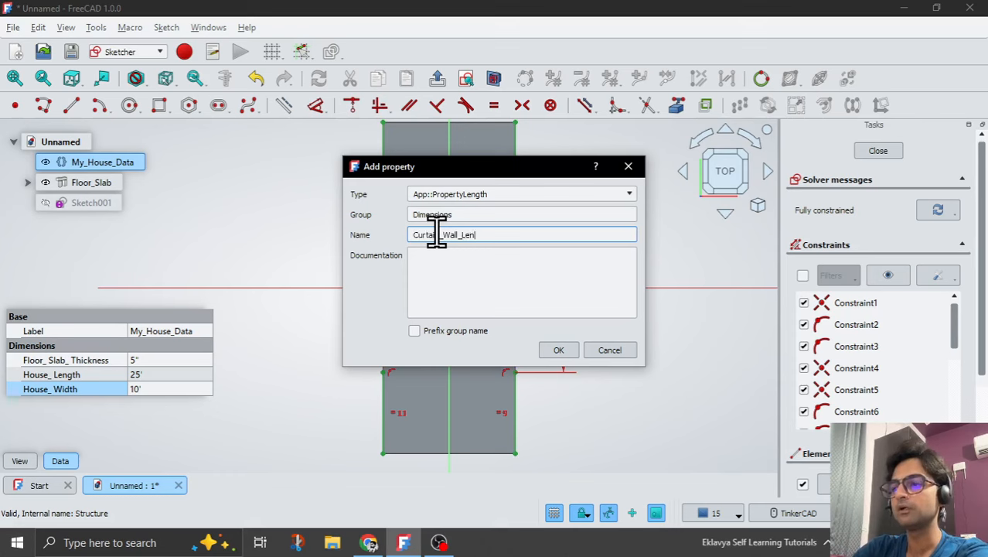
click(548, 352)
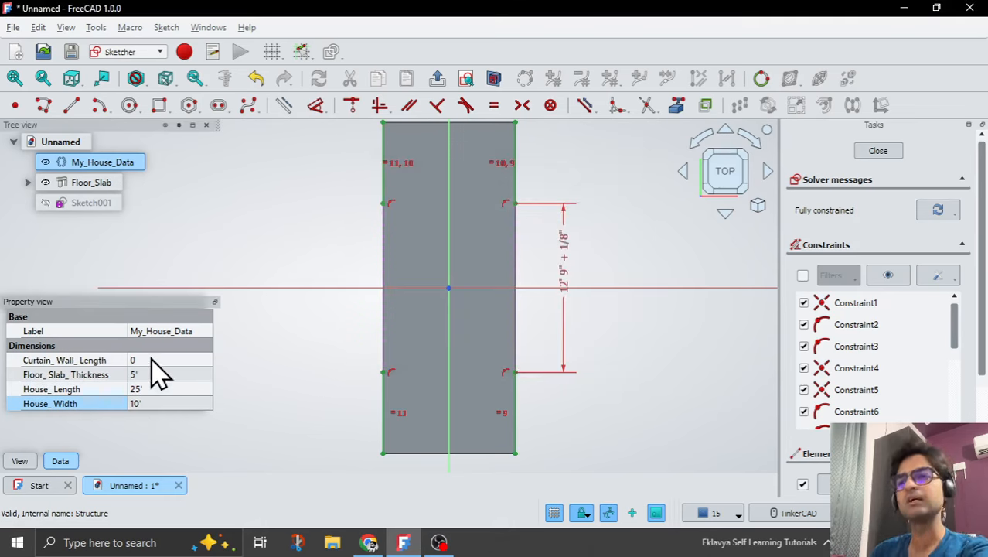
click(150, 360)
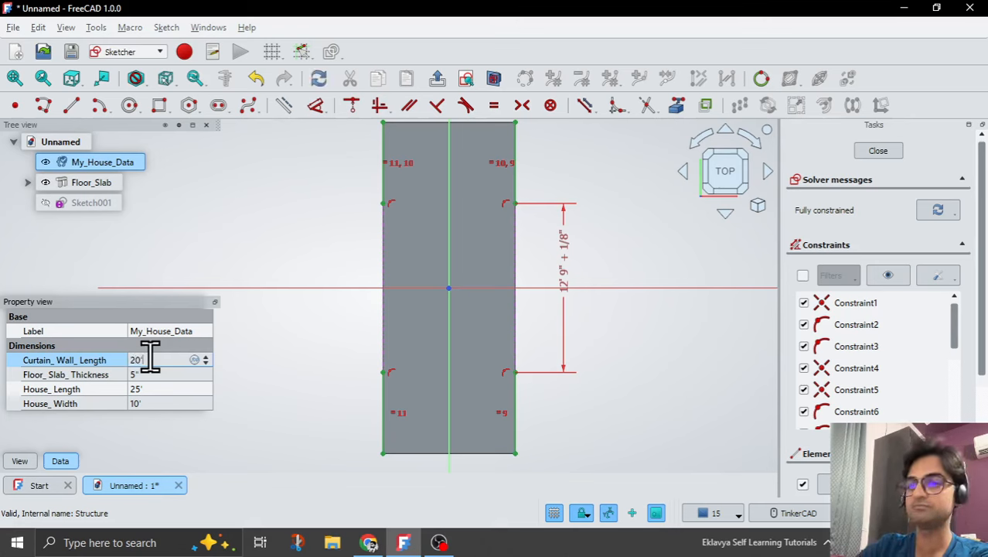
click(280, 376)
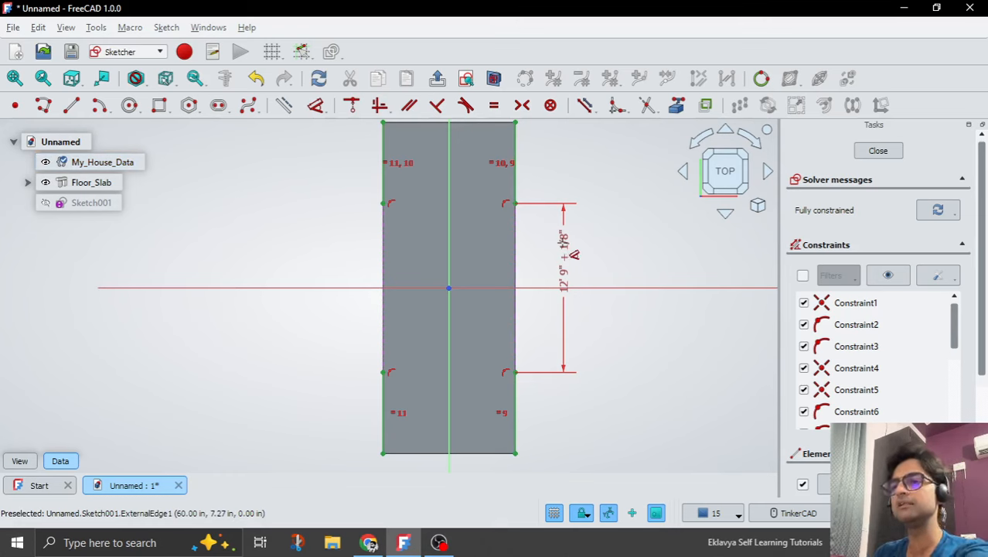
Link the opening's length dimension to the expression <<My_House_Data>>.Curtain_Wall_Length.
double_click(564, 258)
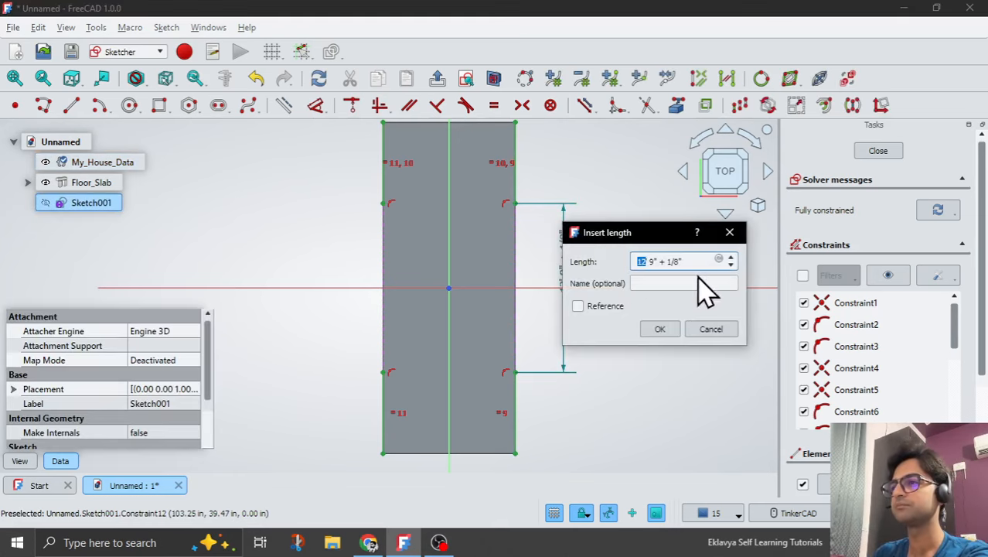
click(718, 260)
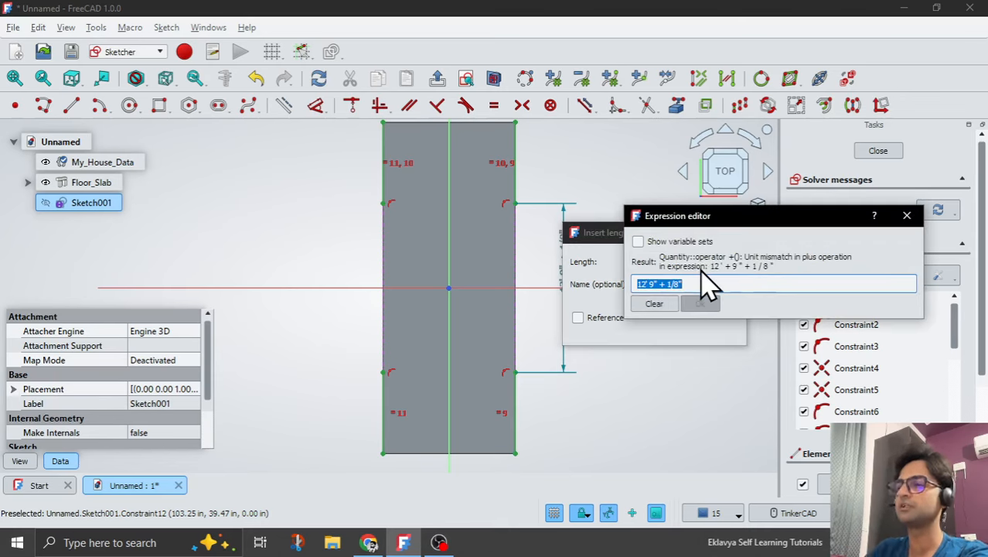
text(My)
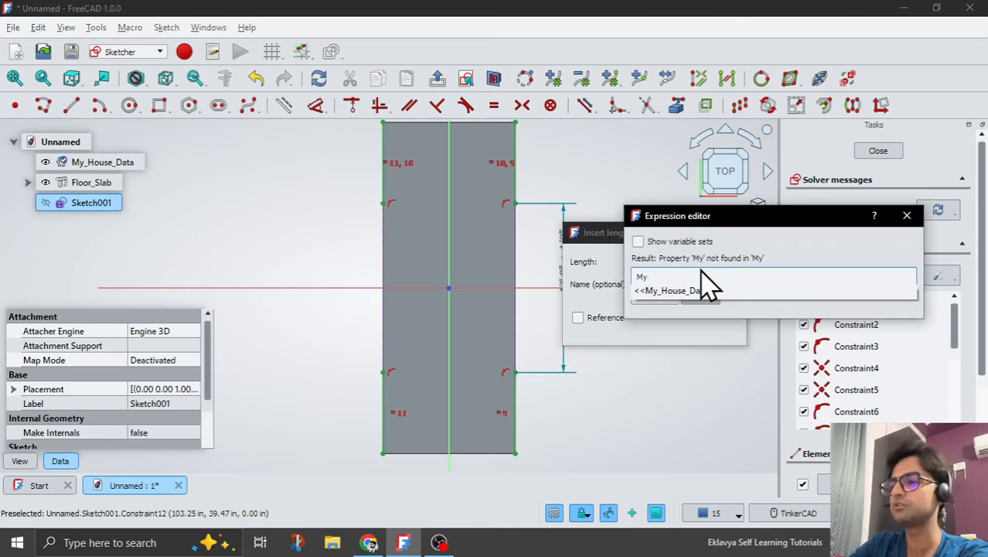
click(710, 290)
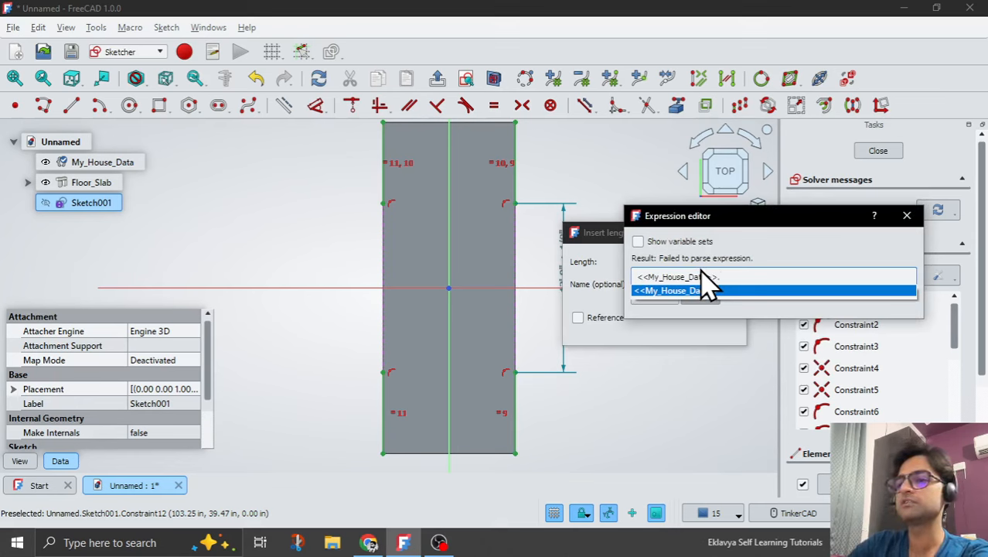
text(Cur)
click(707, 291)
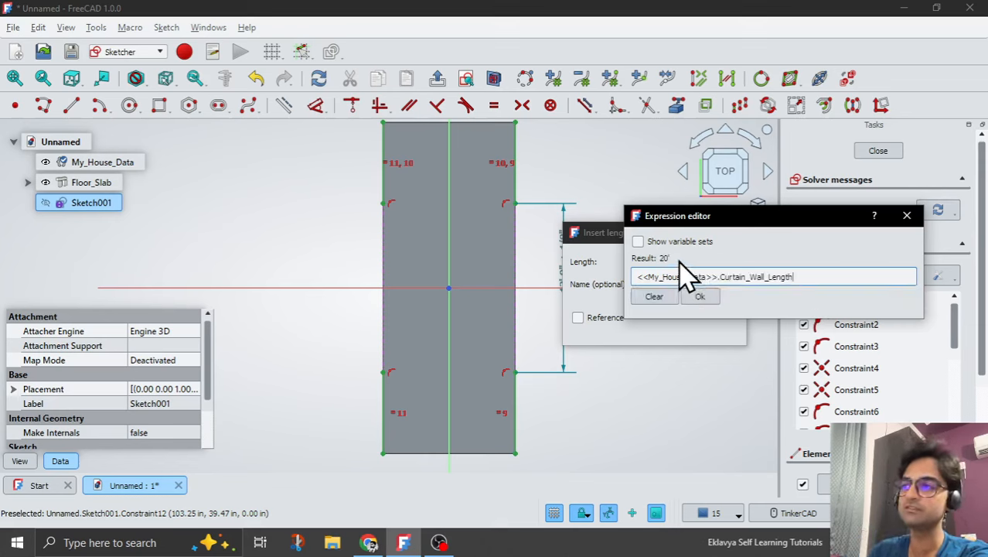
click(712, 305)
click(673, 328)
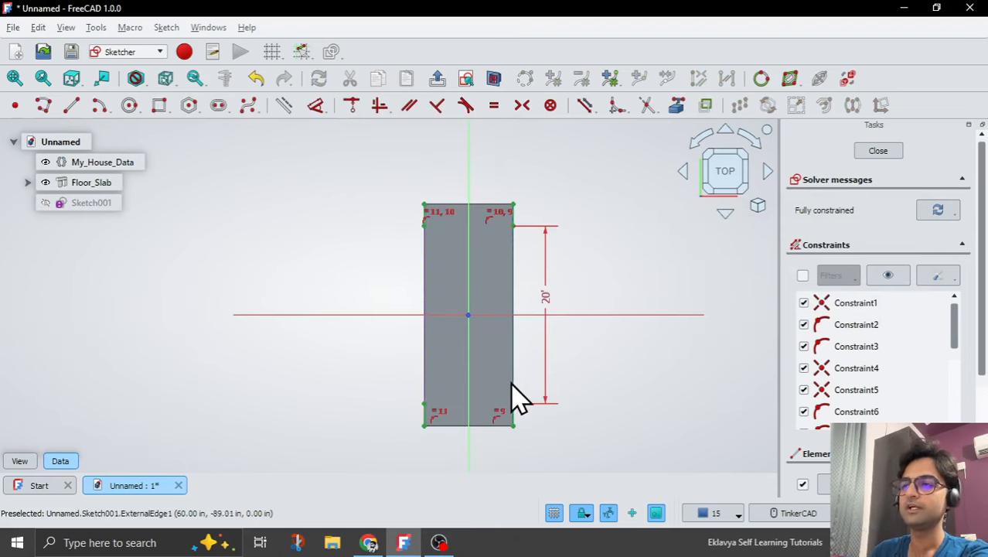
scroll(512, 424, up, 4)
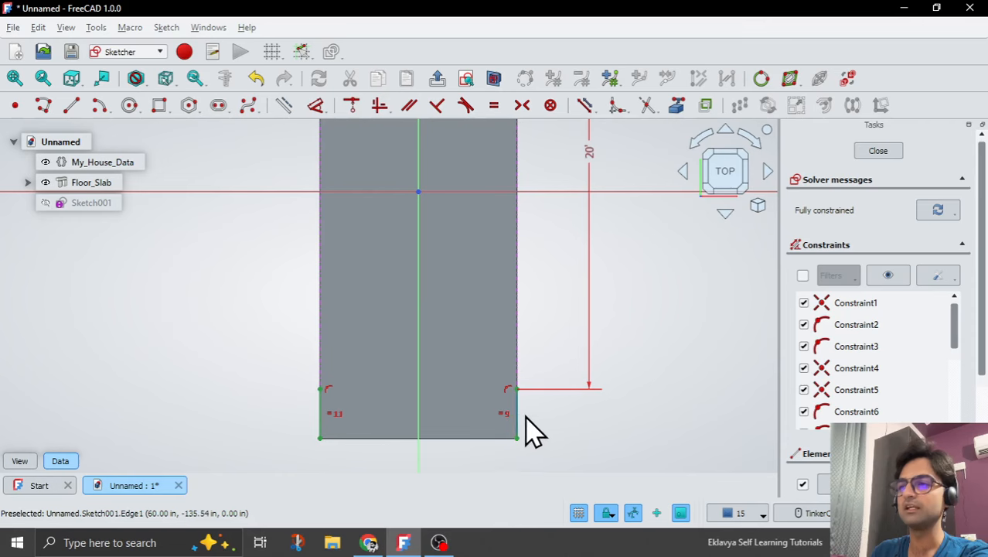
click(518, 417)
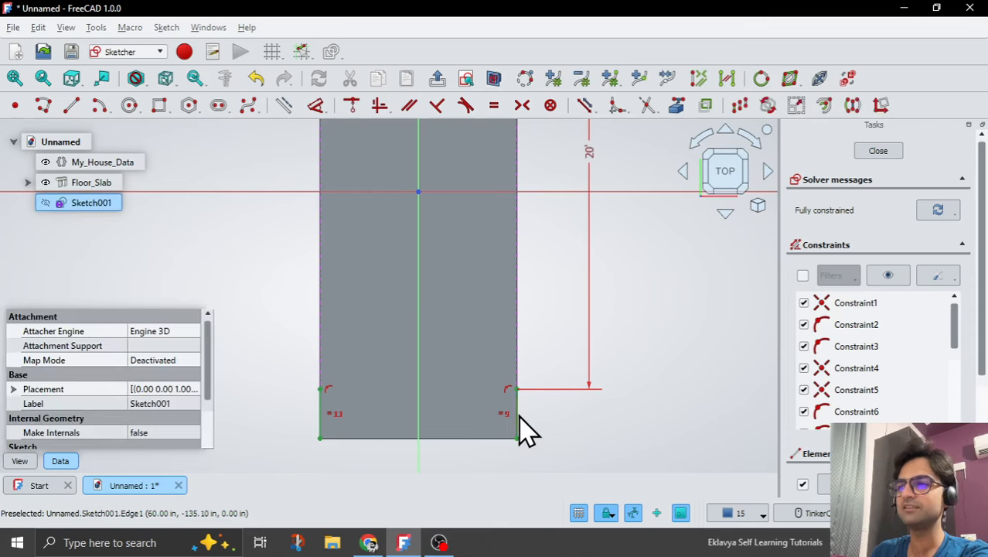
click(316, 106)
scroll(576, 349, up, 5)
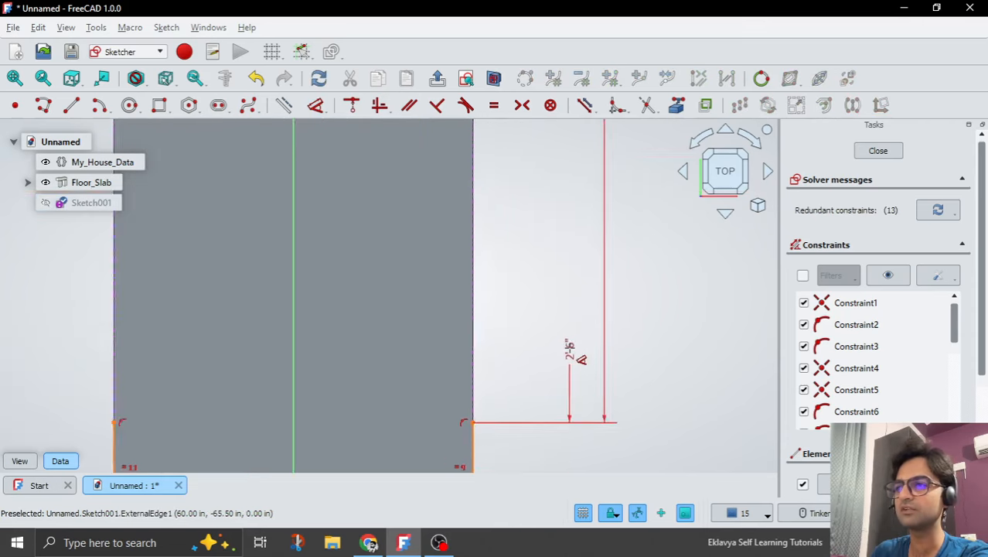
scroll(572, 352, down, 3)
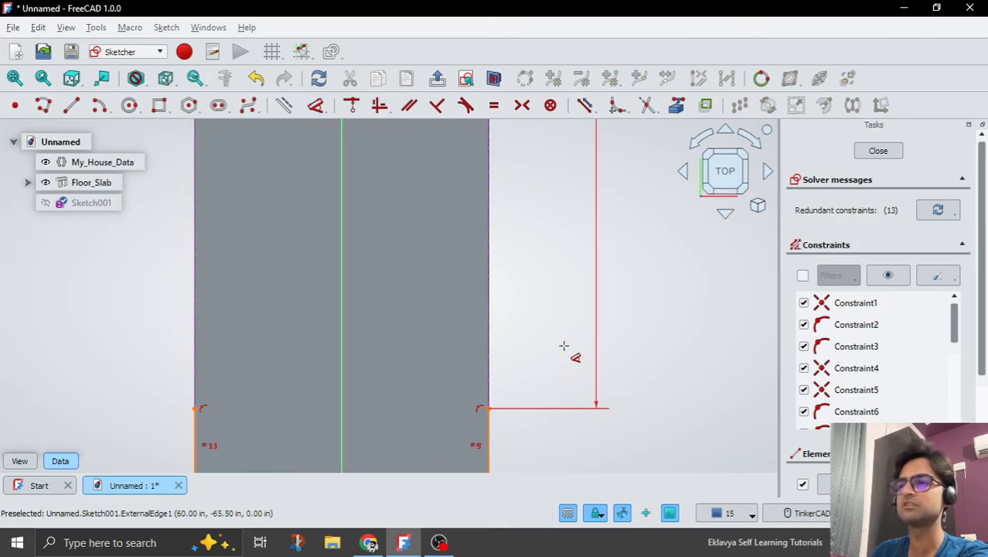
scroll(563, 346, down, 4)
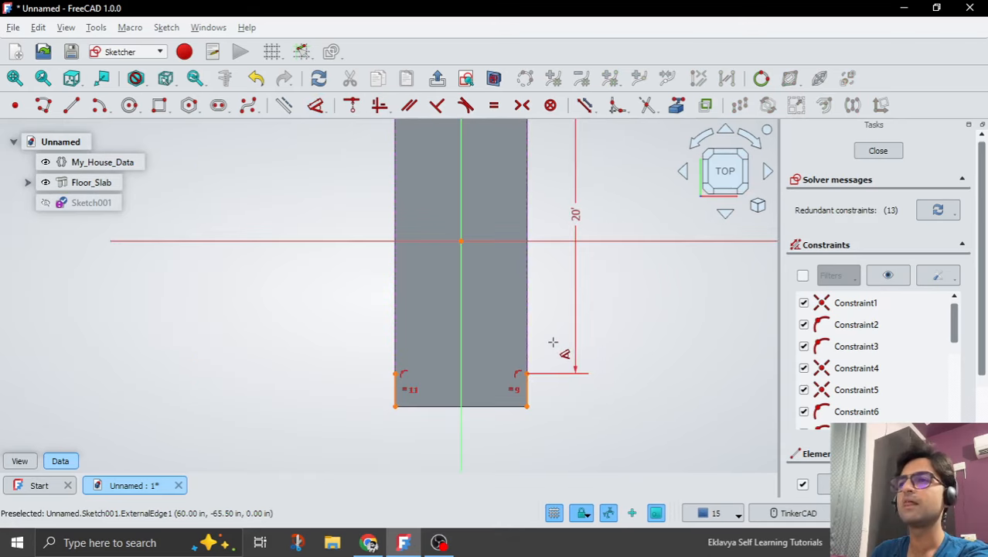
Finish the sketch and rename it Wall_Sketch.
click(441, 78)
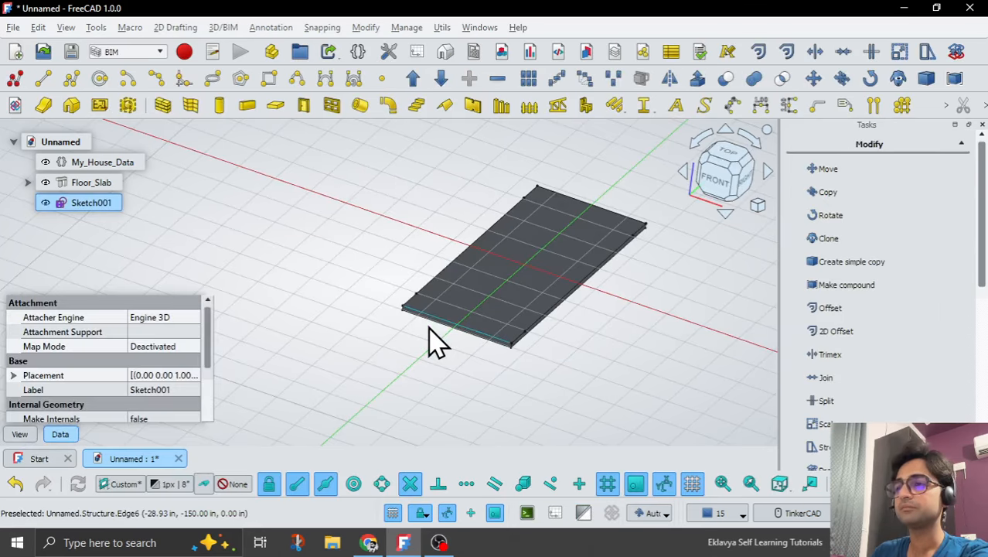
scroll(430, 328, down, 1)
click(93, 185)
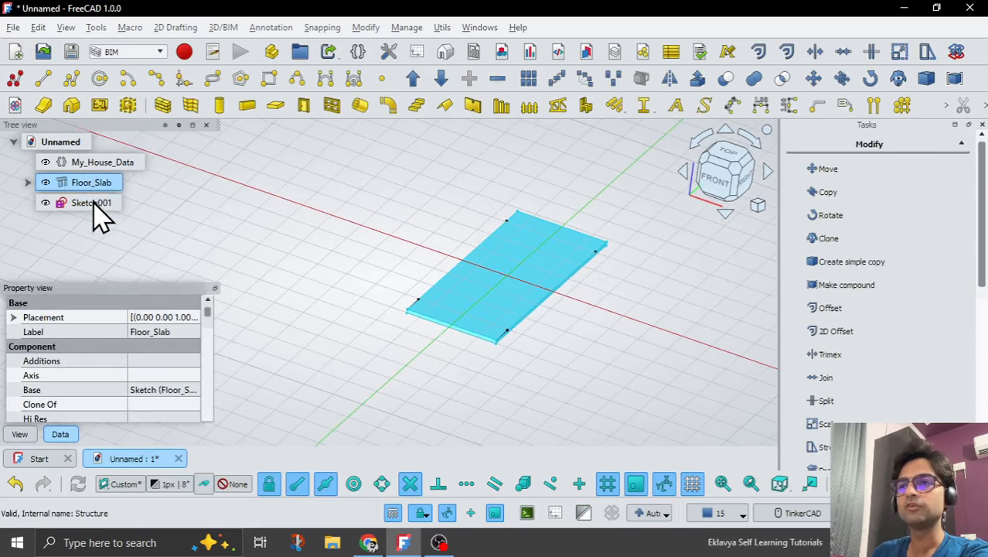
click(93, 202)
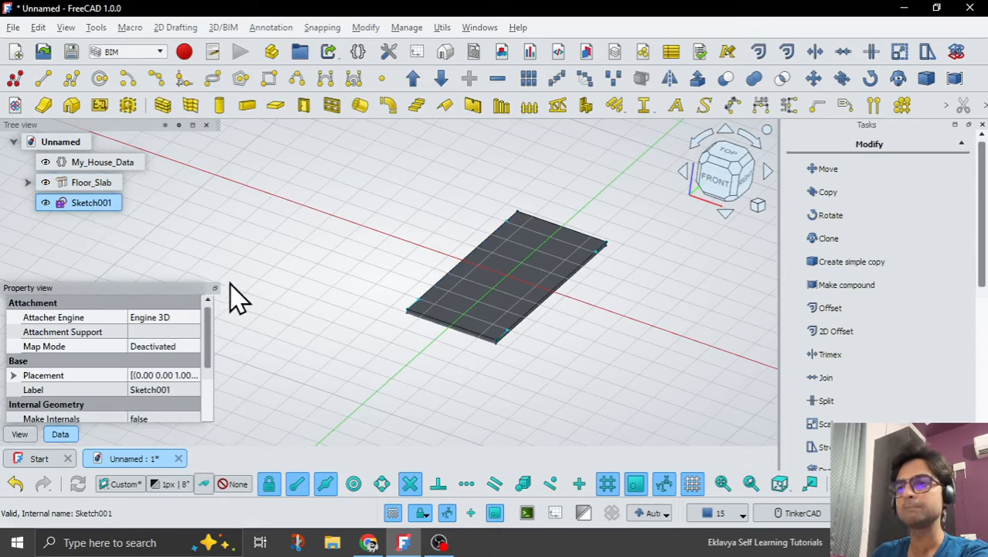
double_click(164, 389)
text(Wall_)
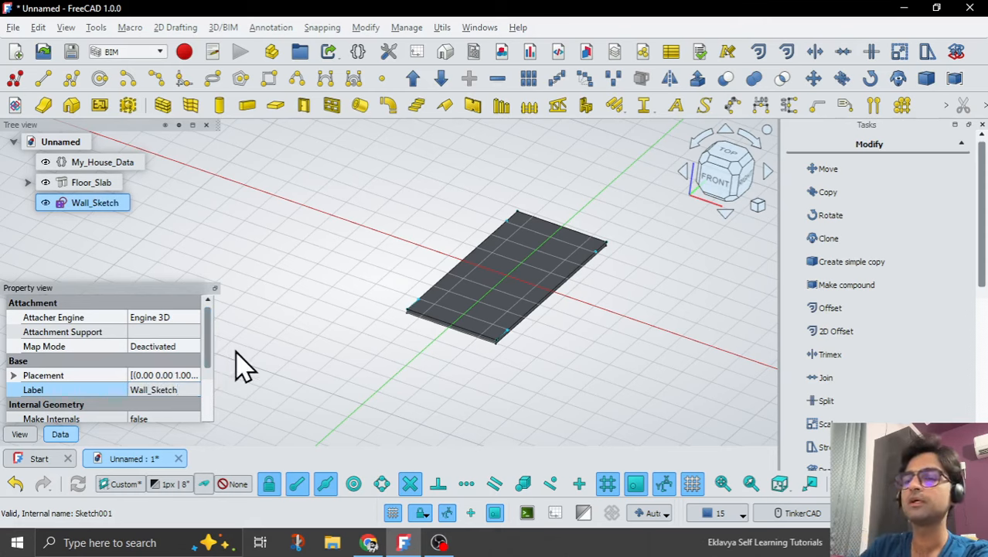
click(280, 348)
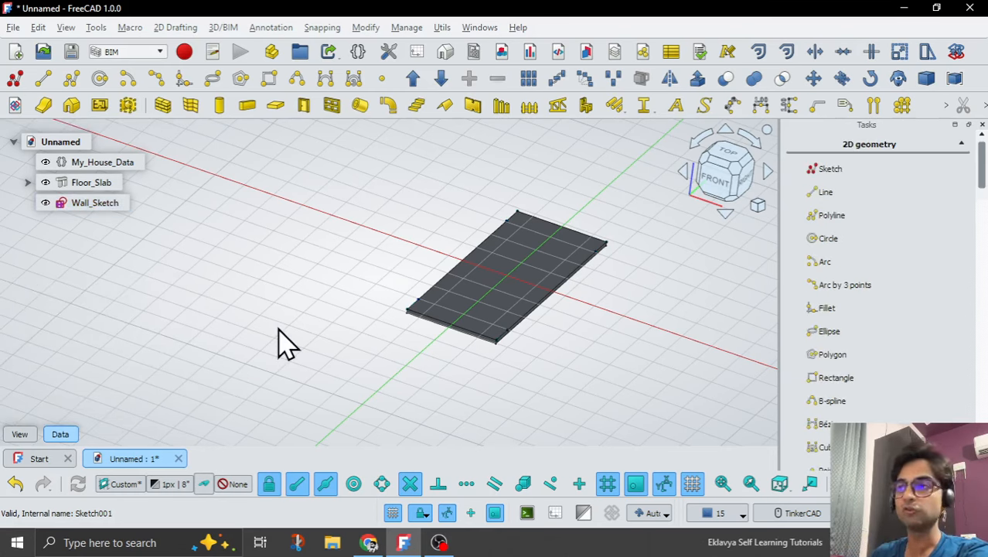
Create a wall from Wall_Sketch and inspect its position against the slab edges.
click(101, 204)
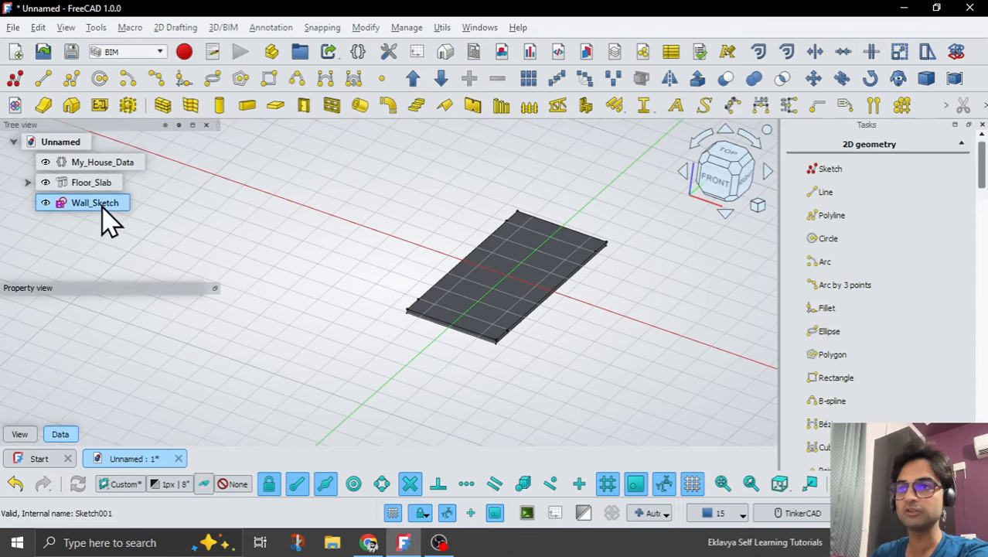
click(164, 106)
middle_drag(349, 306, 397, 309)
scroll(386, 331, up, 5)
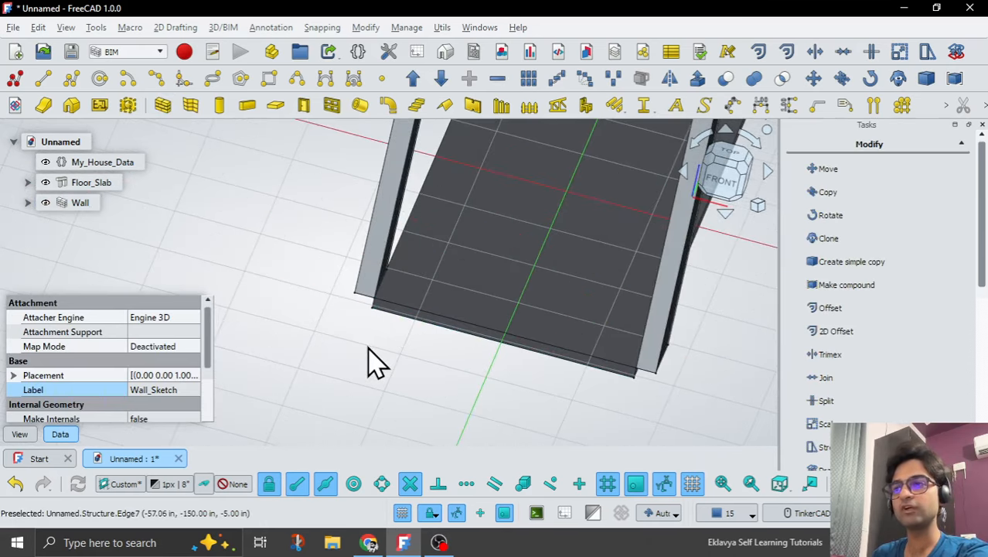
scroll(370, 358, down, 5)
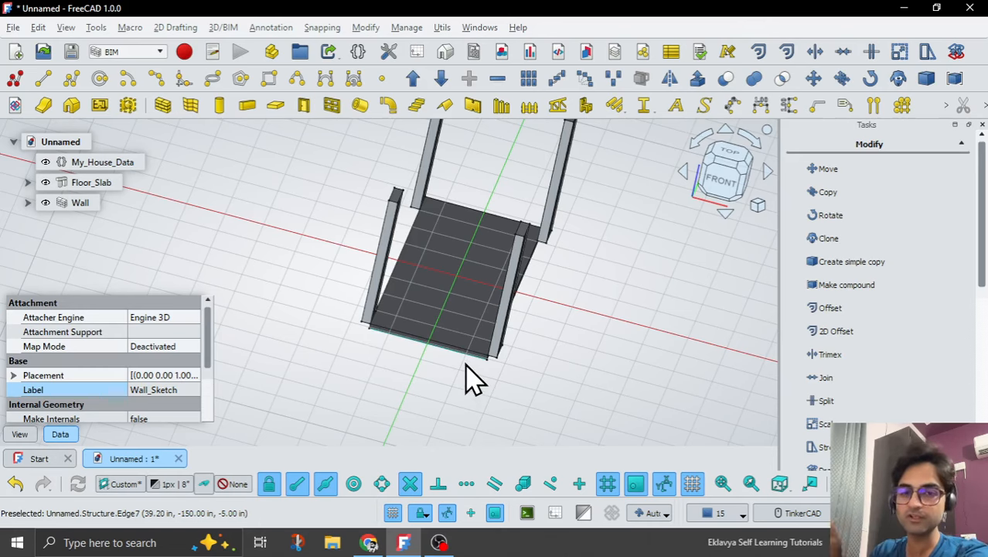
Flip the direction of the Wall object so its segments sit inside the slab's edges.
click(73, 204)
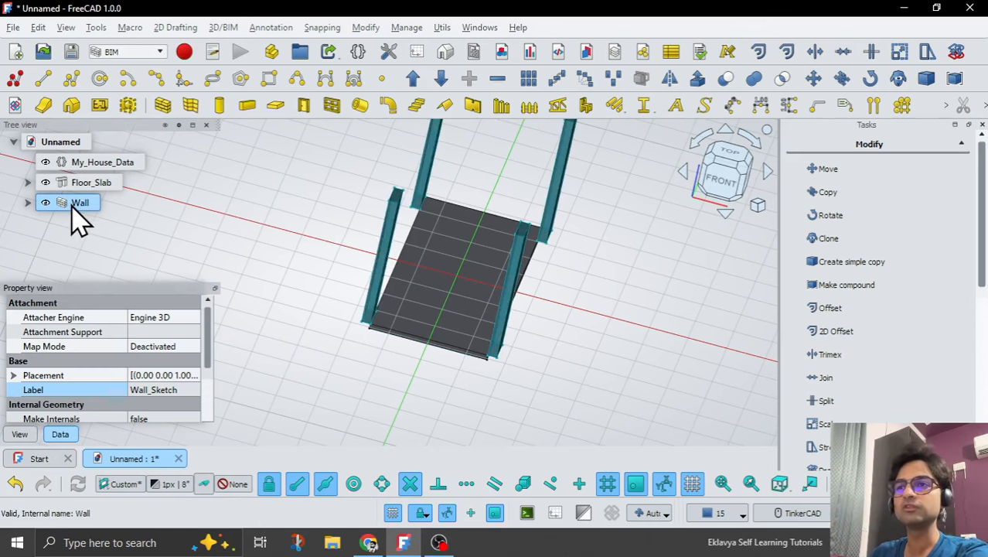
right_click(80, 220)
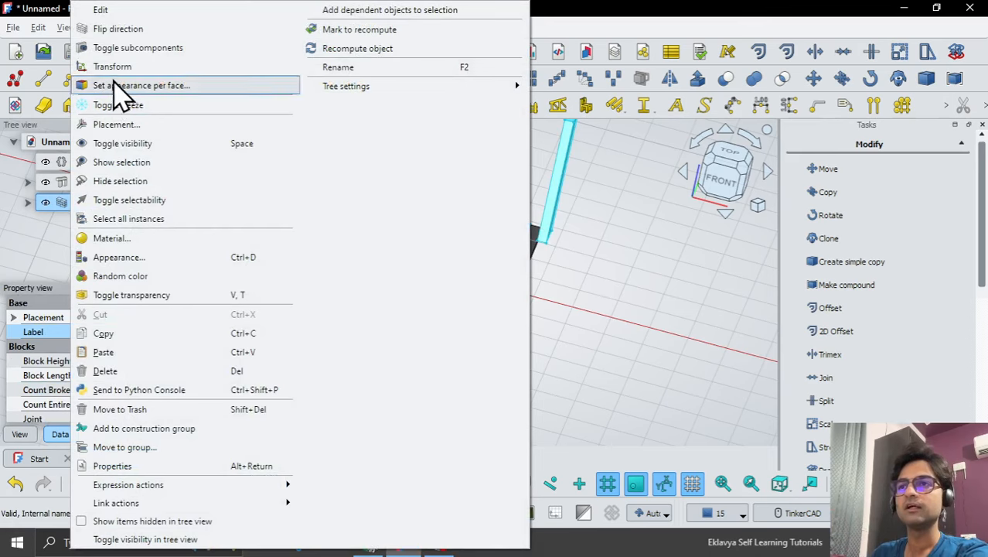
click(120, 32)
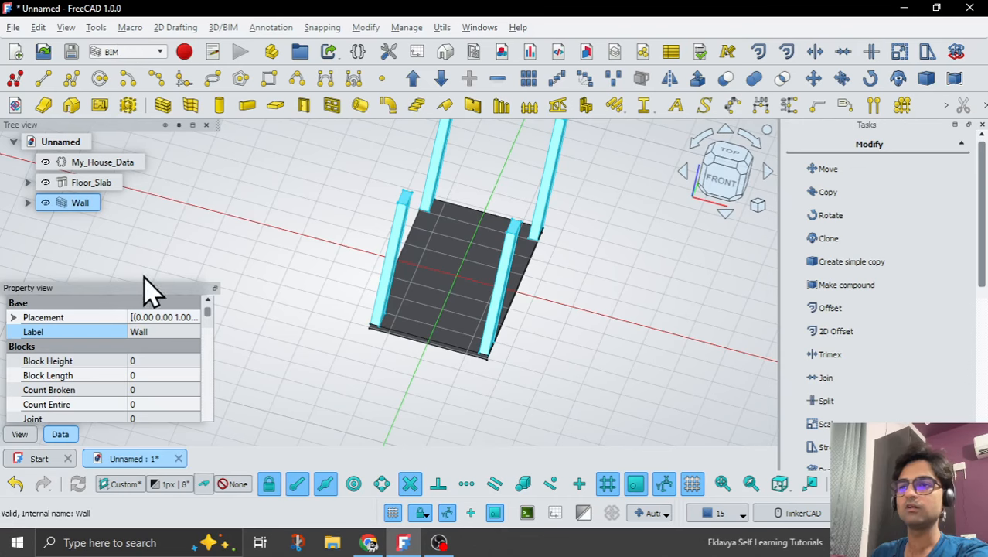
Switch the wall's Align property to Left and return it to Right to compare the segments' position on the slab.
scroll(212, 327, down, 5)
drag(211, 345, 211, 394)
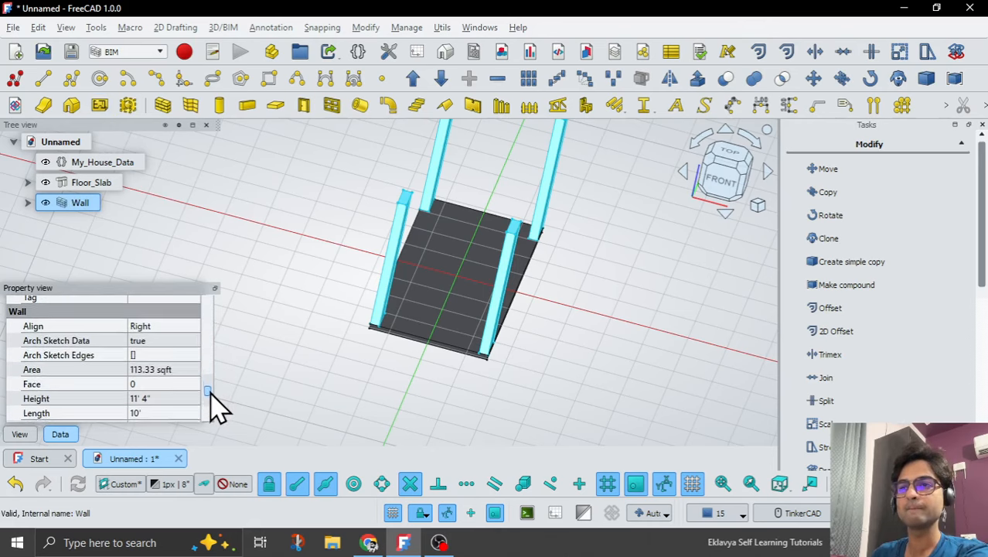
click(154, 326)
click(158, 340)
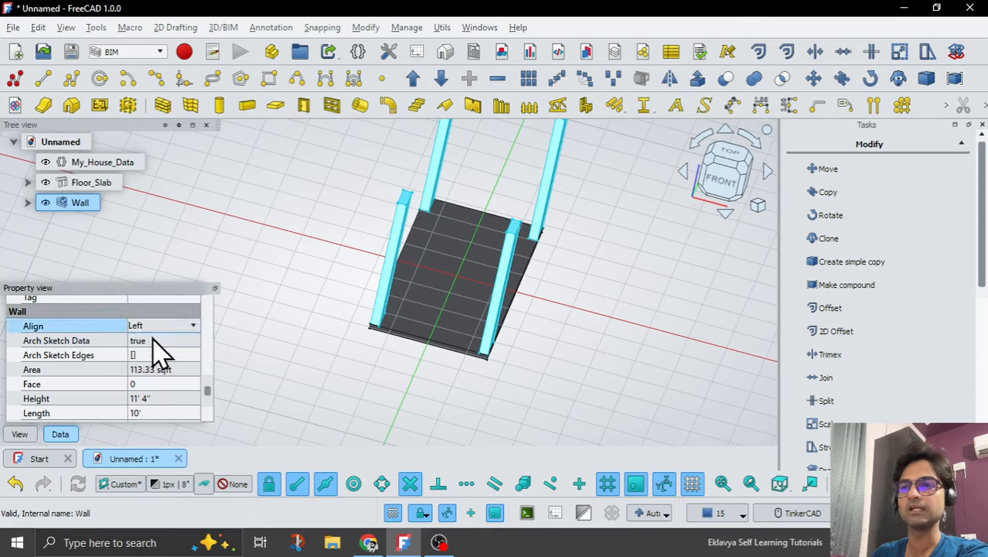
click(154, 341)
click(157, 326)
click(159, 326)
click(158, 342)
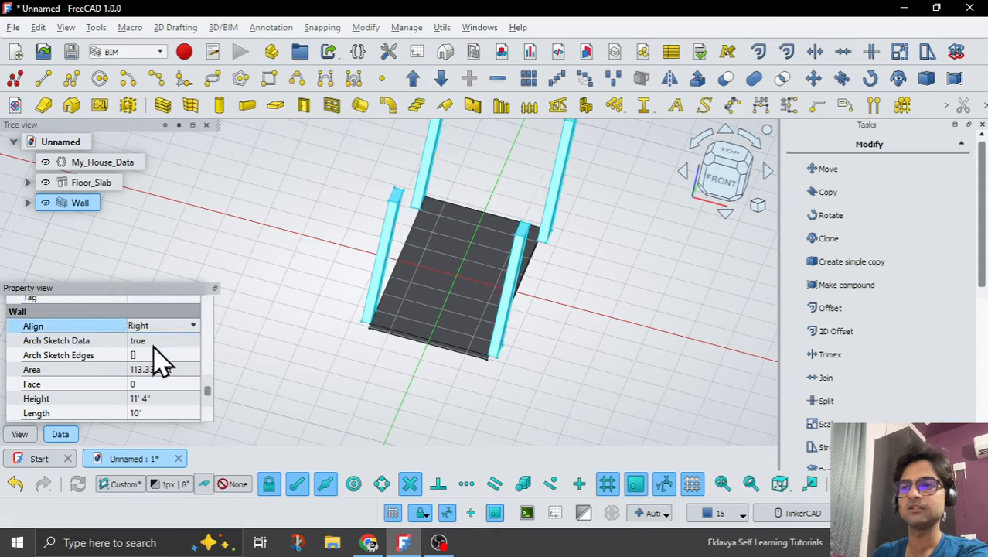
Examine how the wall segments sit at the slab corners and review the wall's dimension properties.
click(342, 389)
middle_drag(406, 400, 461, 338)
right_drag(461, 338, 452, 341)
scroll(451, 341, down, 1)
right_drag(394, 203, 378, 222)
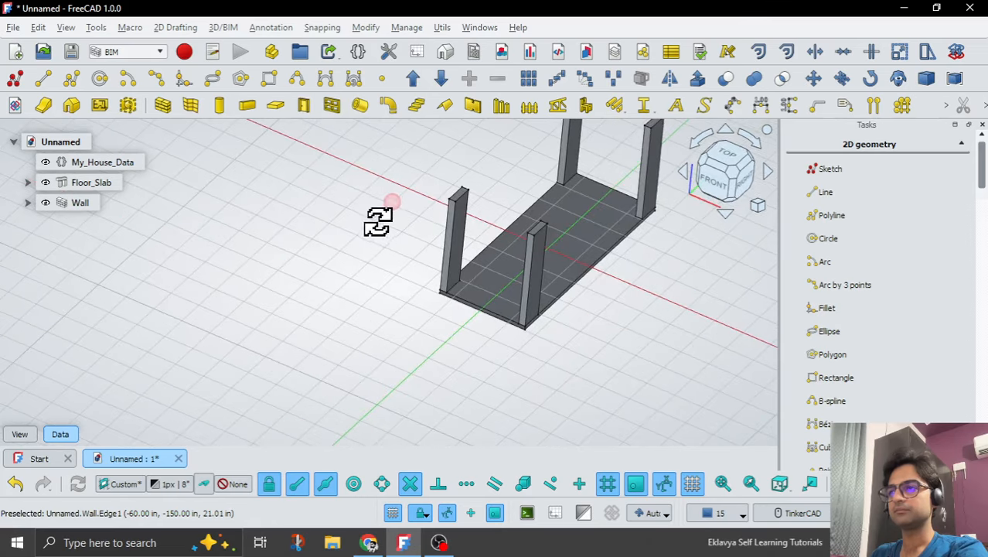
scroll(394, 321, down, 1)
scroll(394, 321, down, 1)
mouse_move(492, 378)
right_down()
mouse_move(469, 374)
mouse_move(478, 391)
right_up()
click(67, 202)
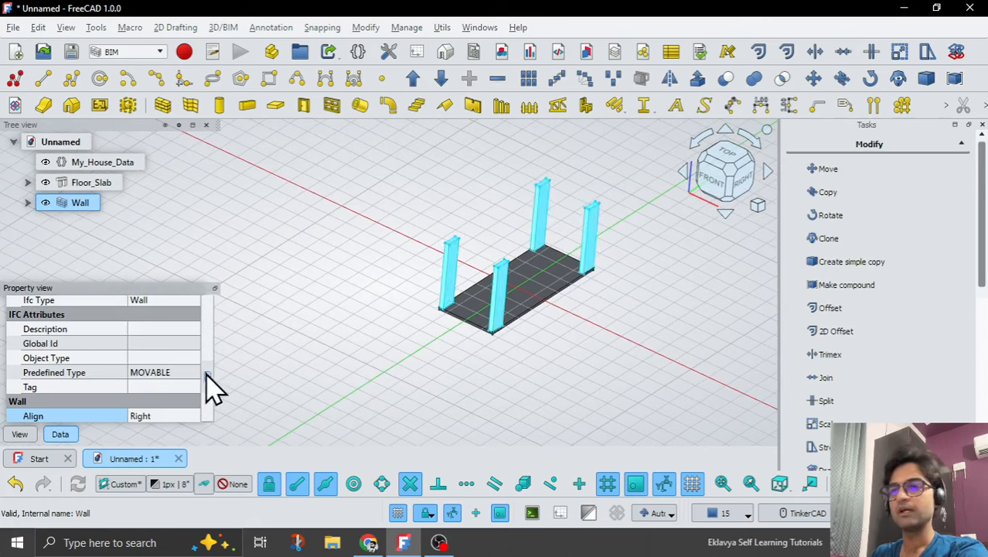
drag(210, 377, 213, 404)
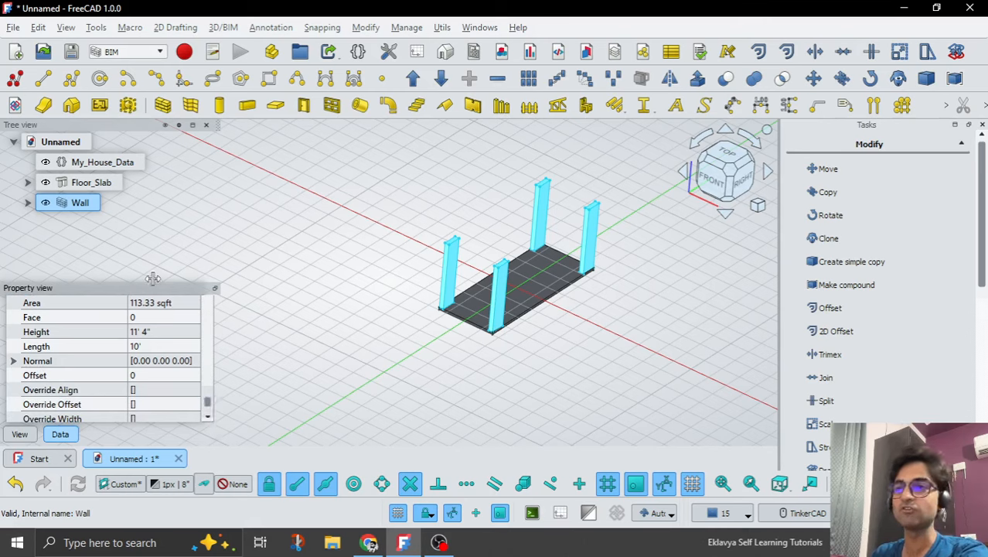
Add a length property named Wall_Thickness to the Dimensions group of My_House_Data and set it to 9".
click(104, 160)
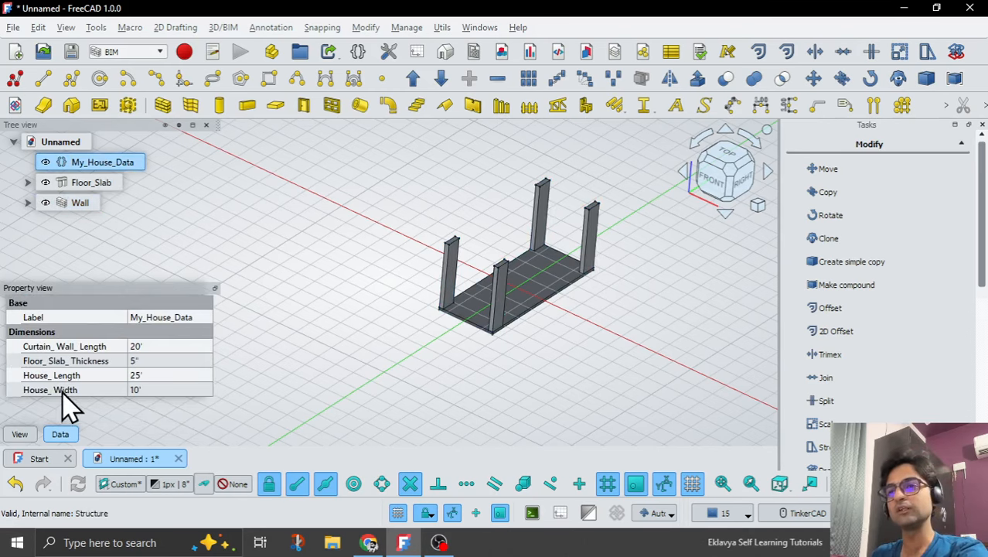
right_click(54, 393)
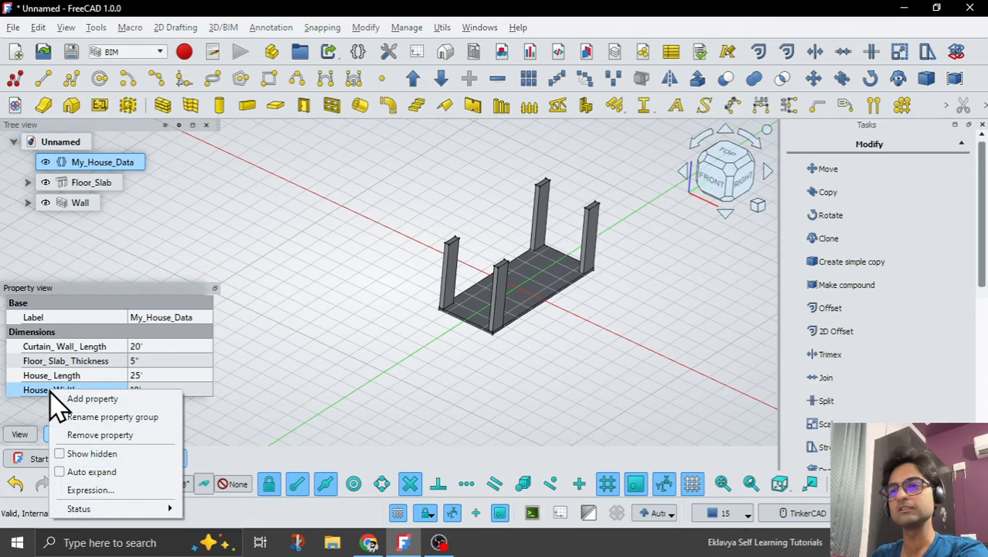
click(79, 399)
click(433, 235)
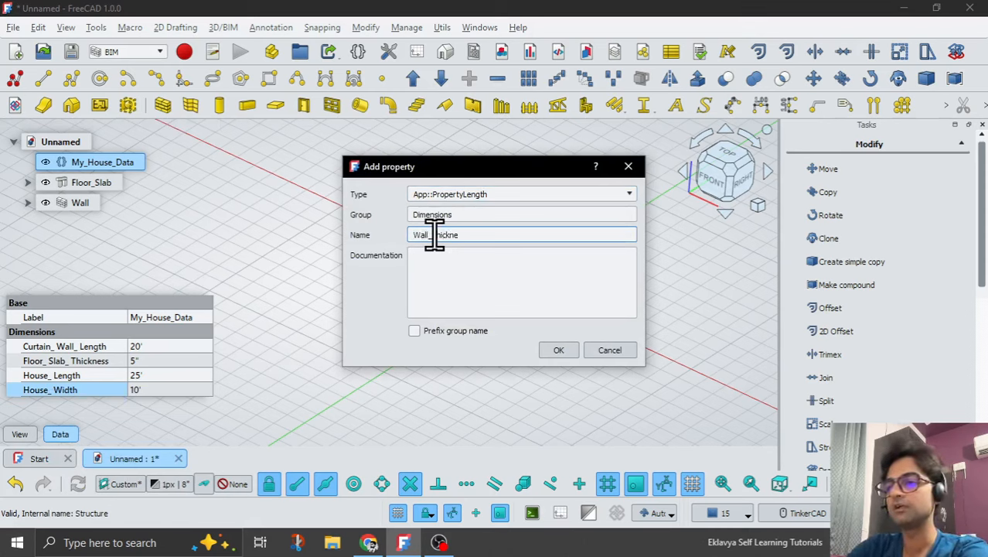
click(548, 351)
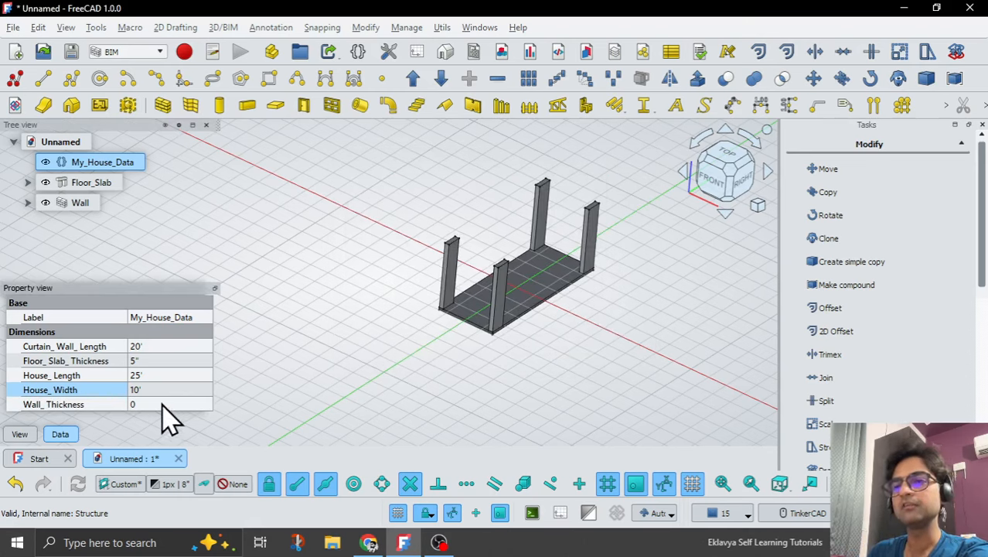
click(162, 405)
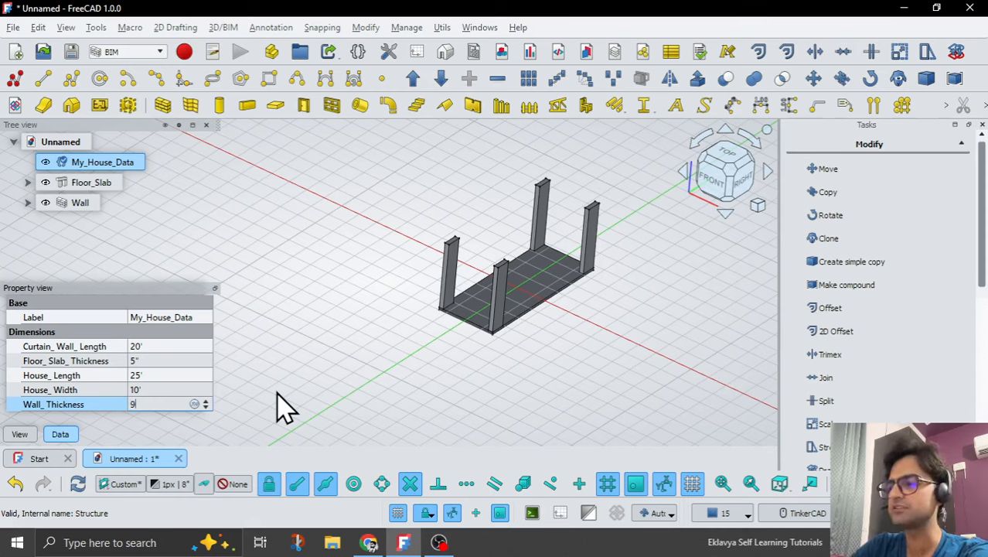
key(Return)
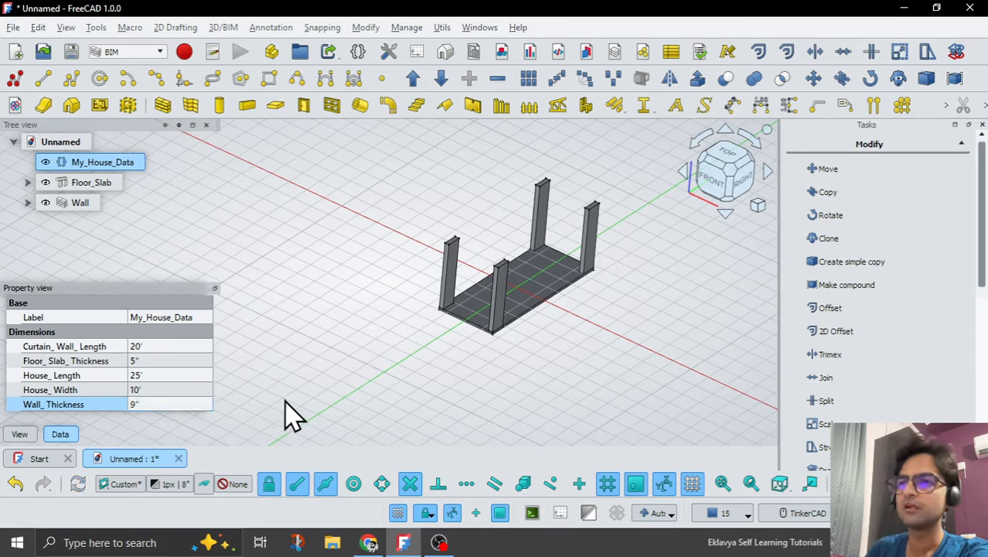
Link the wall's Width property to the expression <<My_House_Data>>.Wall_Thickness.
click(72, 206)
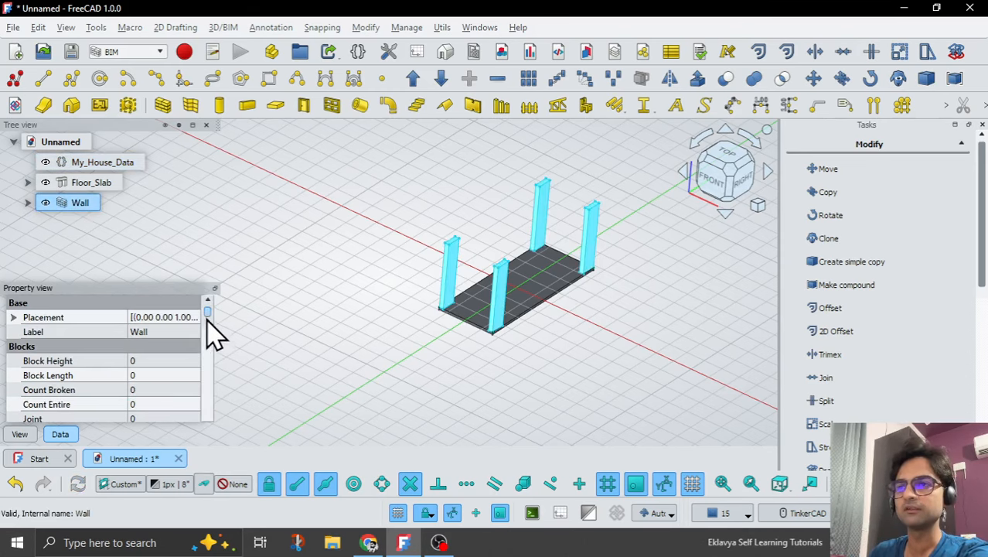
scroll(209, 379, down, 10)
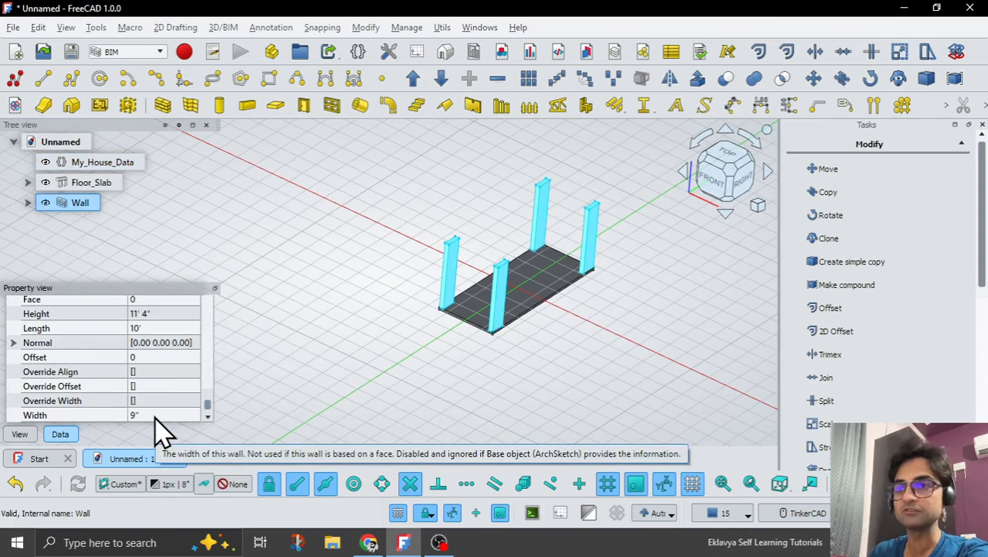
click(166, 415)
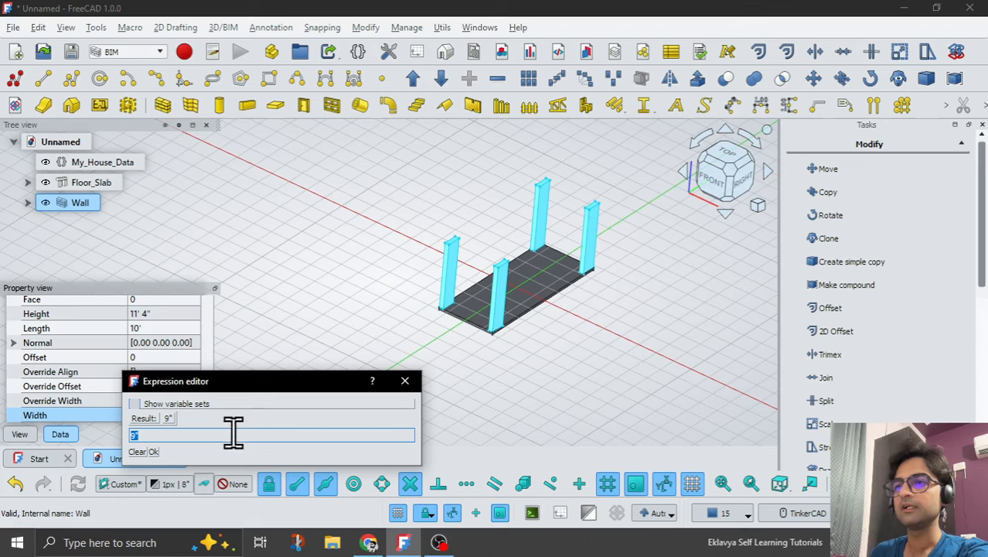
text(<<My_House_Data>>.)
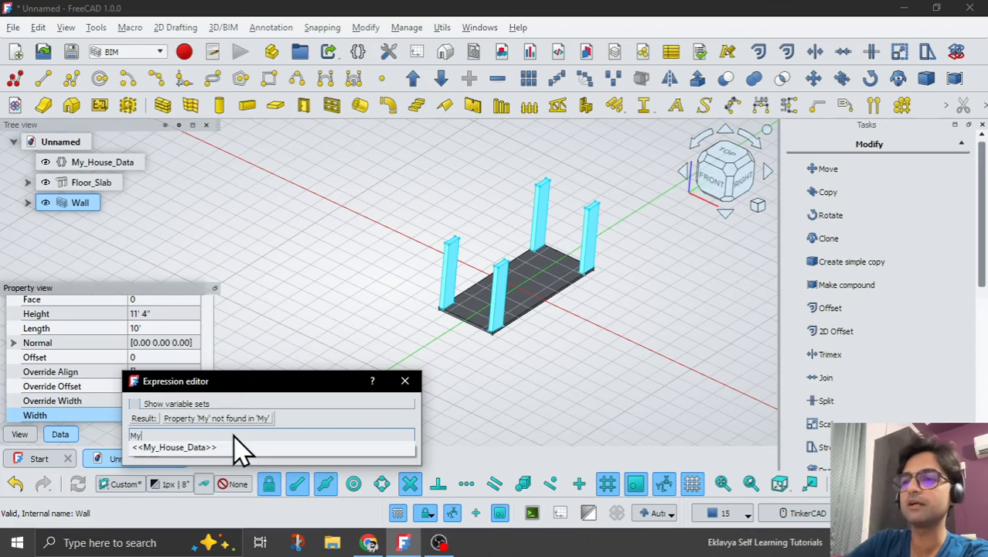
text(Wall_Thickness)
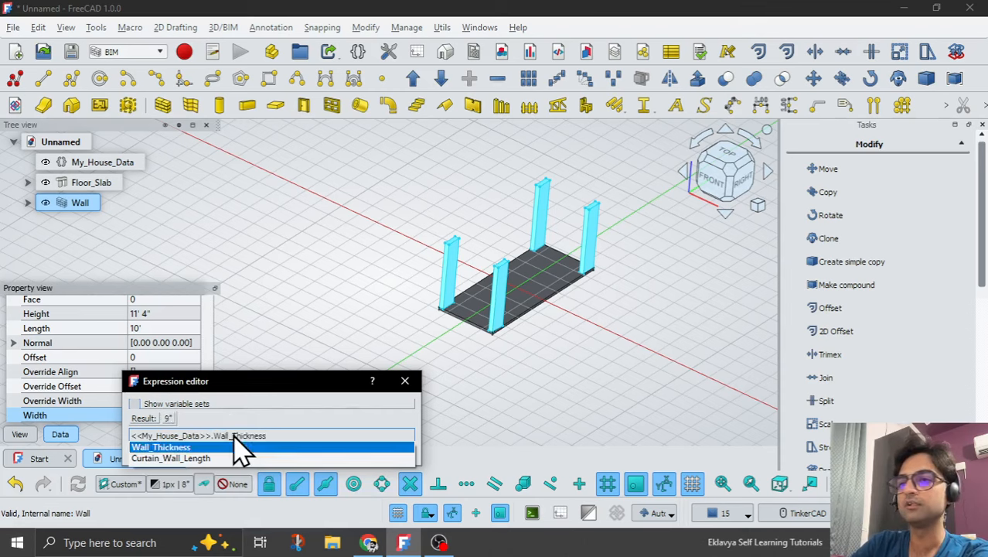
click(234, 447)
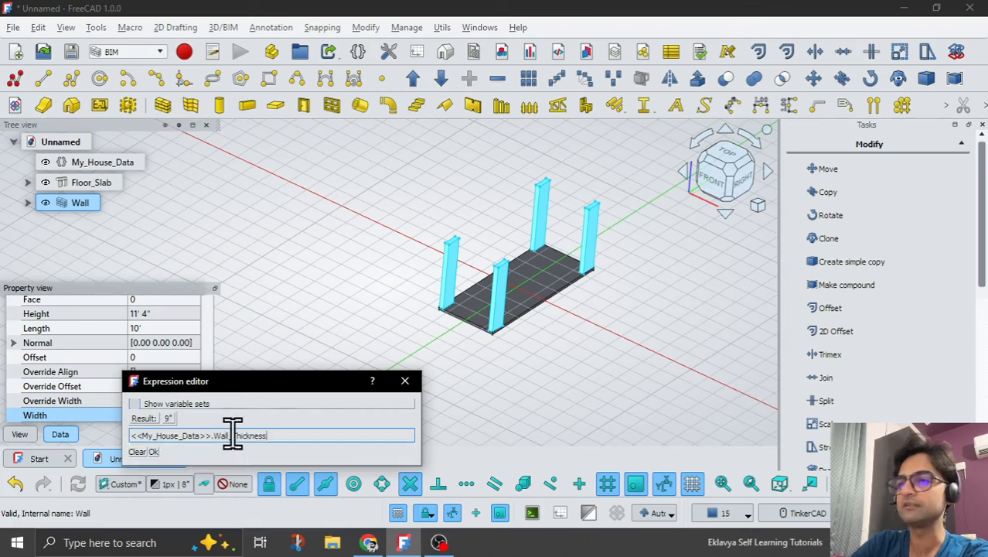
key(Return)
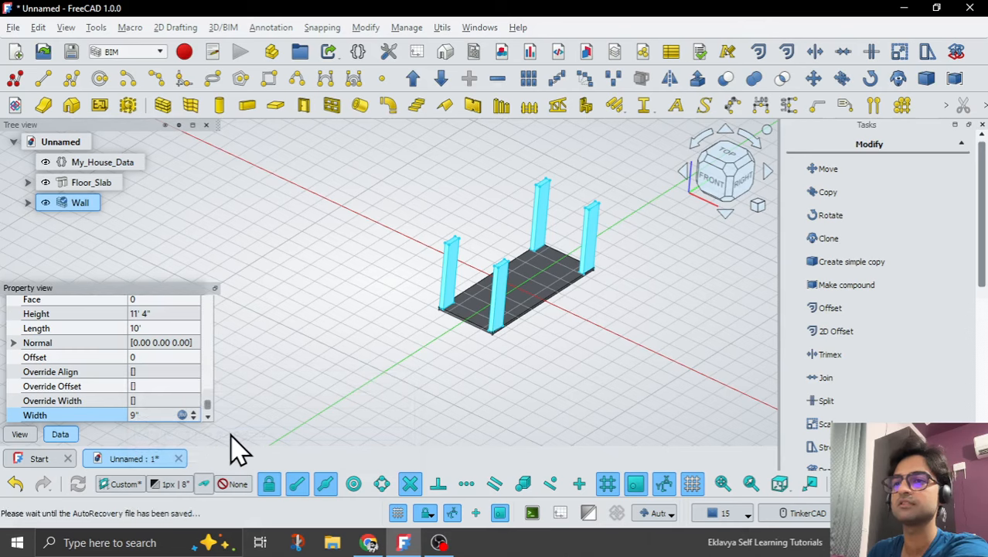
Set Wall_Thickness in My_House_Data to 4" to test that the wall follows the variable.
click(371, 378)
scroll(410, 348, up, 3)
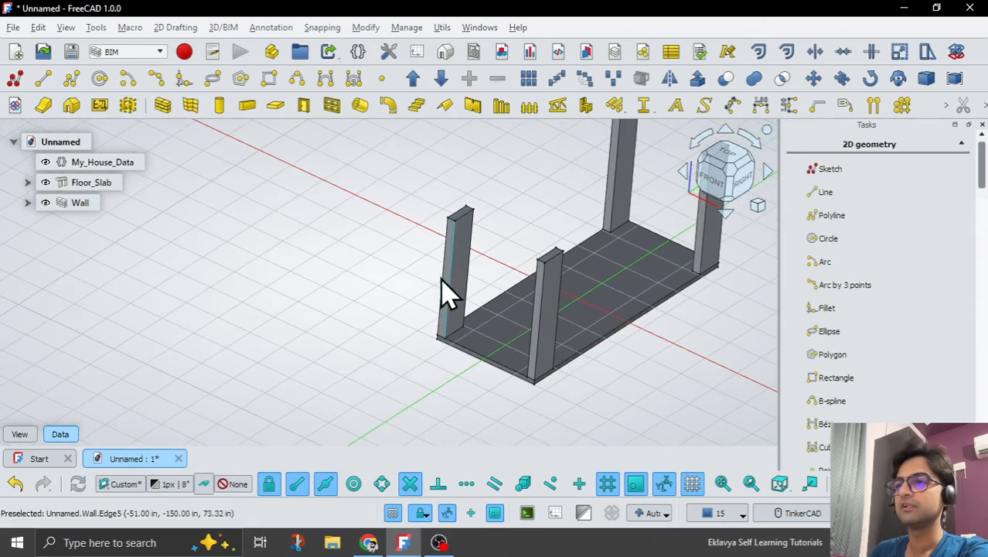
click(104, 164)
scroll(477, 390, up, 1)
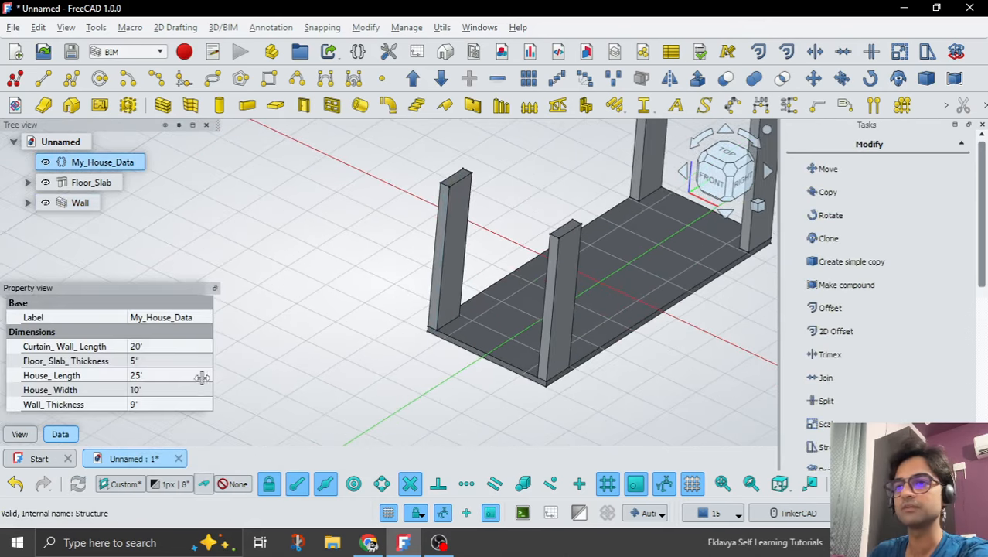
click(159, 402)
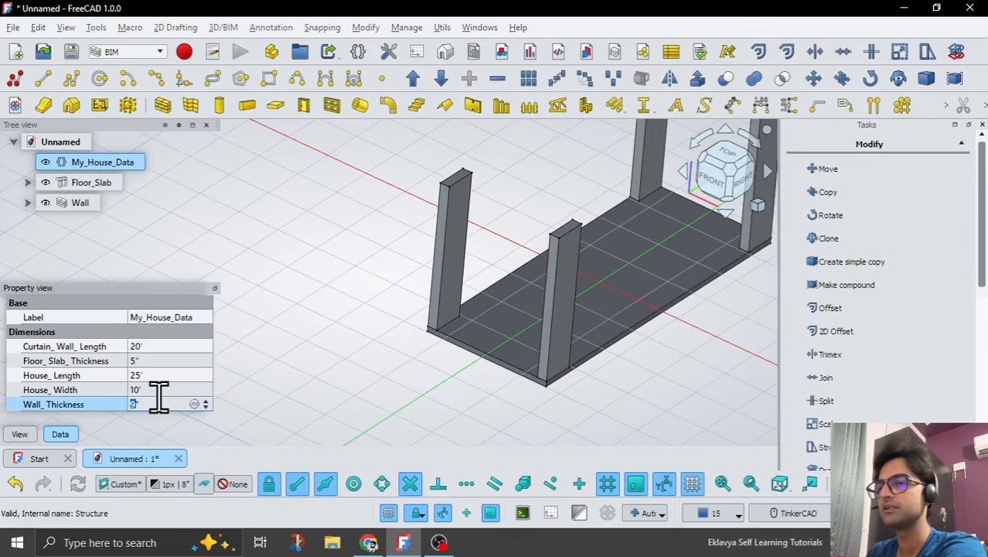
text(4")
key(Return)
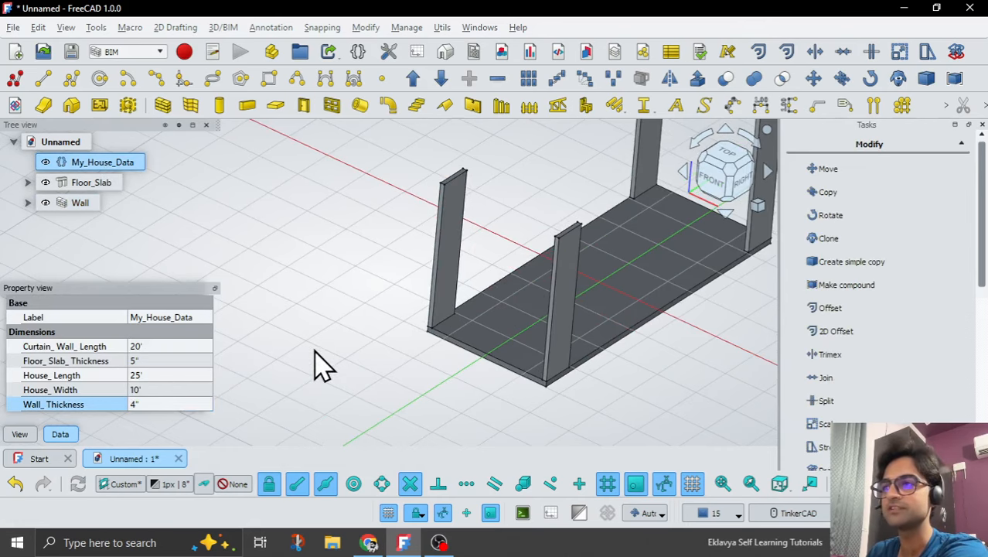
Restore Wall_Thickness in My_House_Data to 9".
scroll(319, 364, down, 1)
scroll(414, 272, up, 2)
click(167, 404)
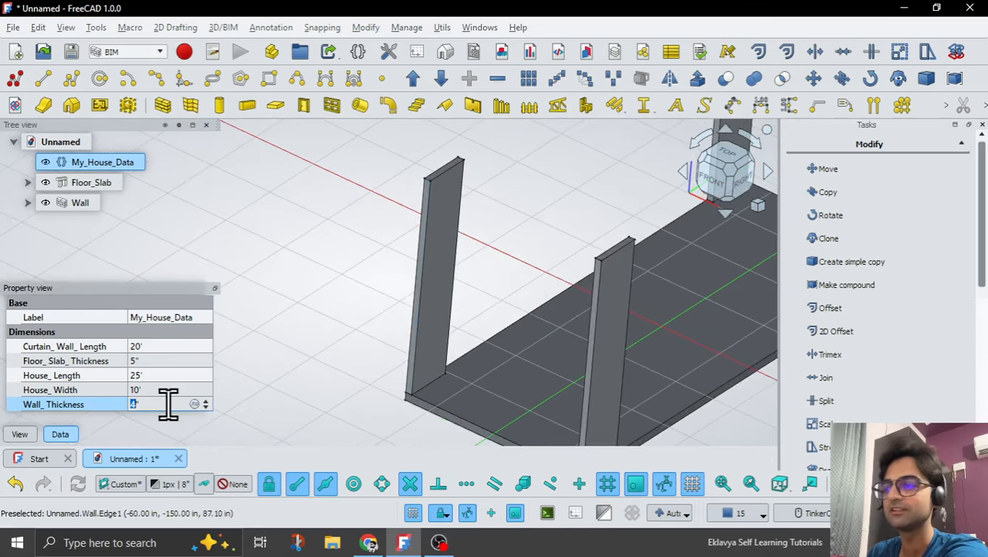
text(9")
key(Return)
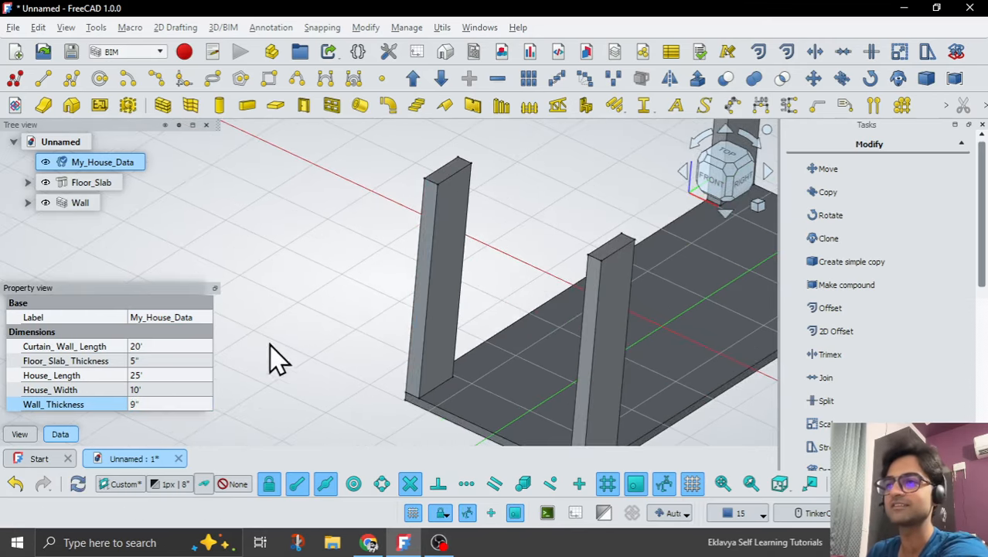
click(278, 271)
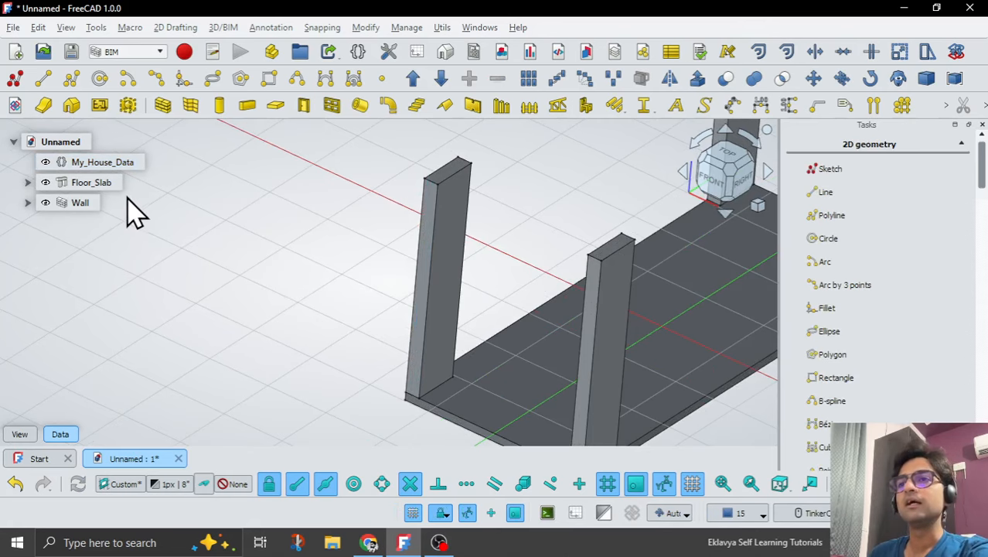
Start adding another length property to the Dimensions group of My_House_Data.
scroll(315, 263, down, 2)
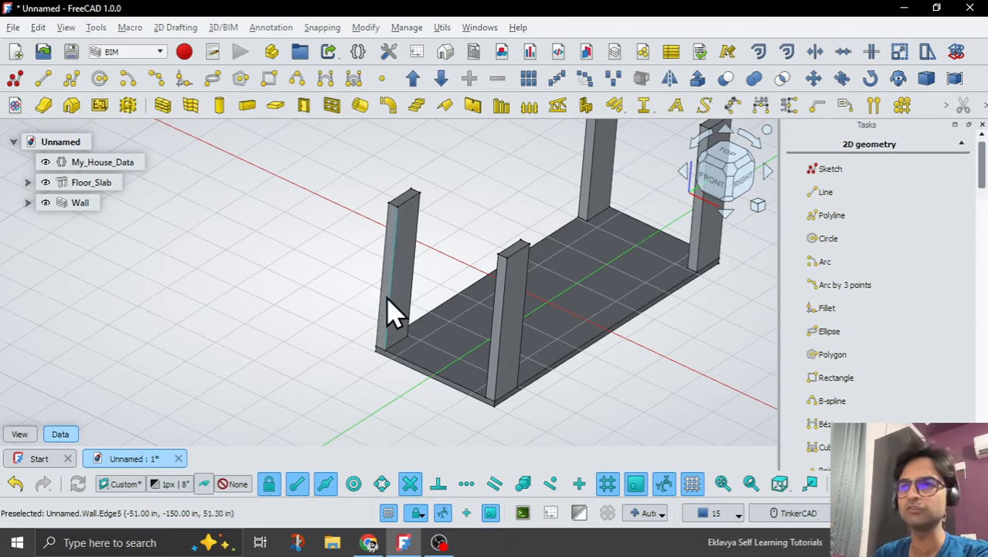
click(86, 204)
click(108, 186)
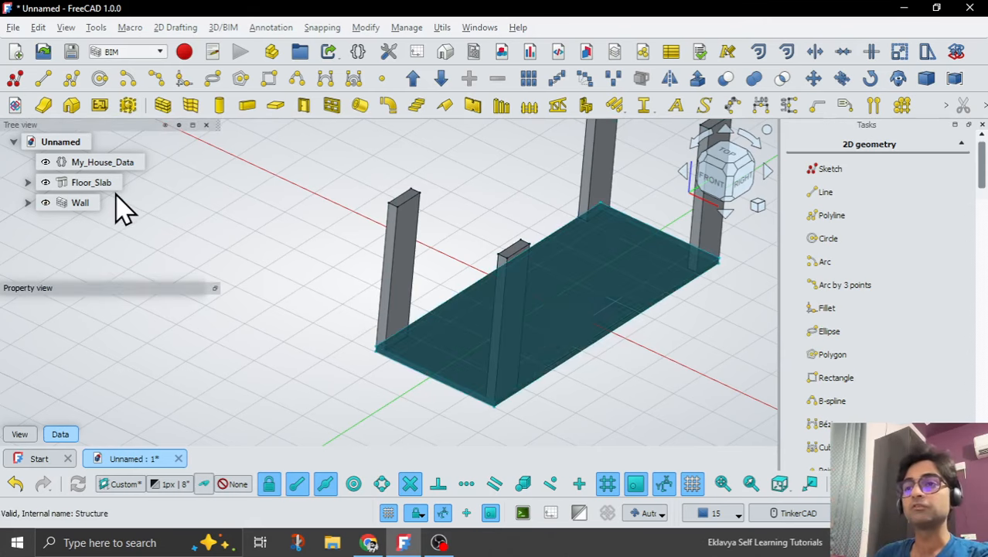
click(94, 163)
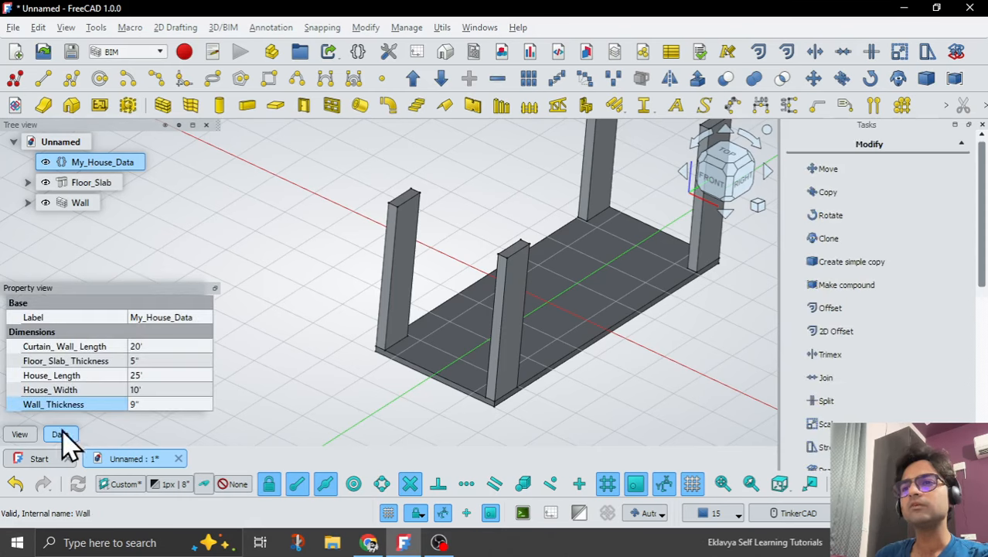
right_click(47, 418)
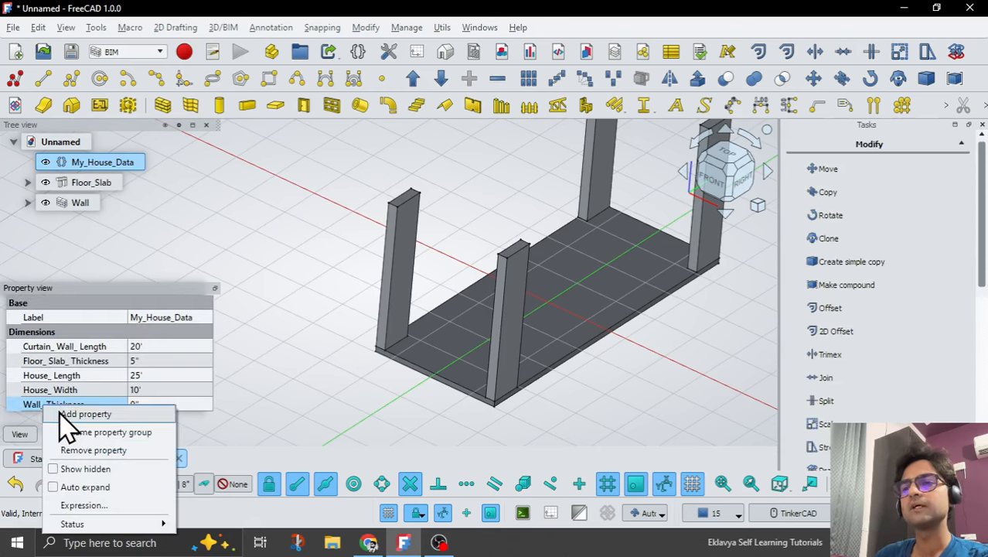
click(63, 412)
click(442, 234)
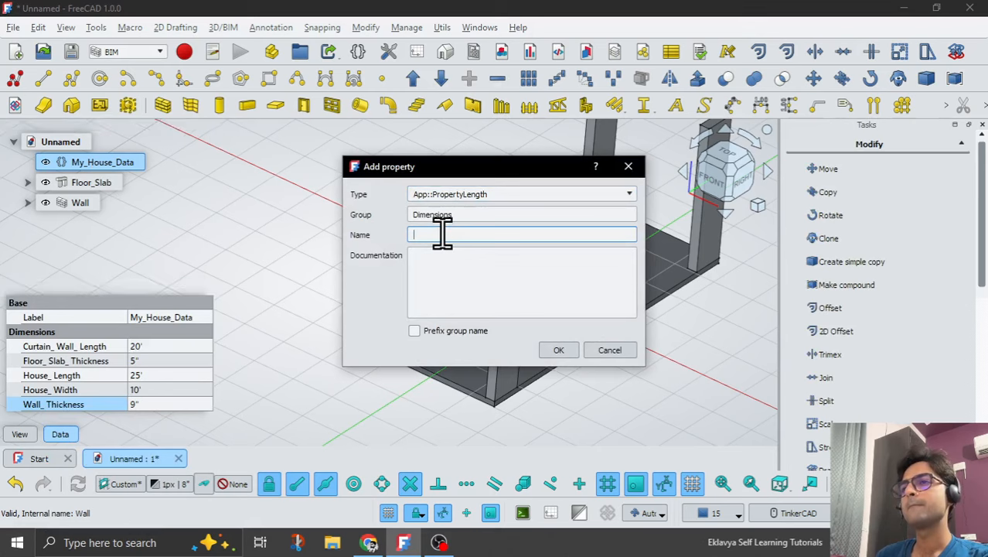
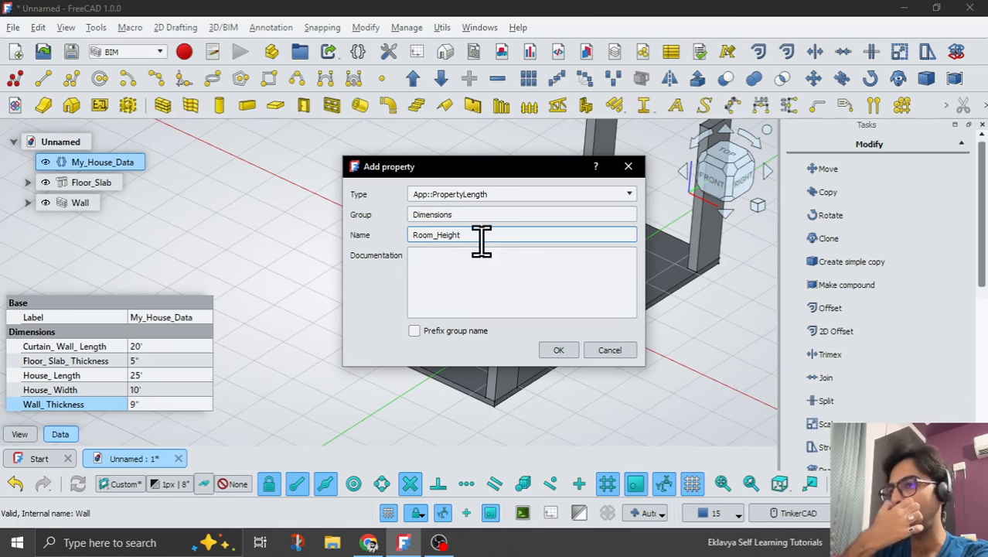
Add the length property Room_Height to My_House_Data's Dimensions group and set it to 10'.
key(Return)
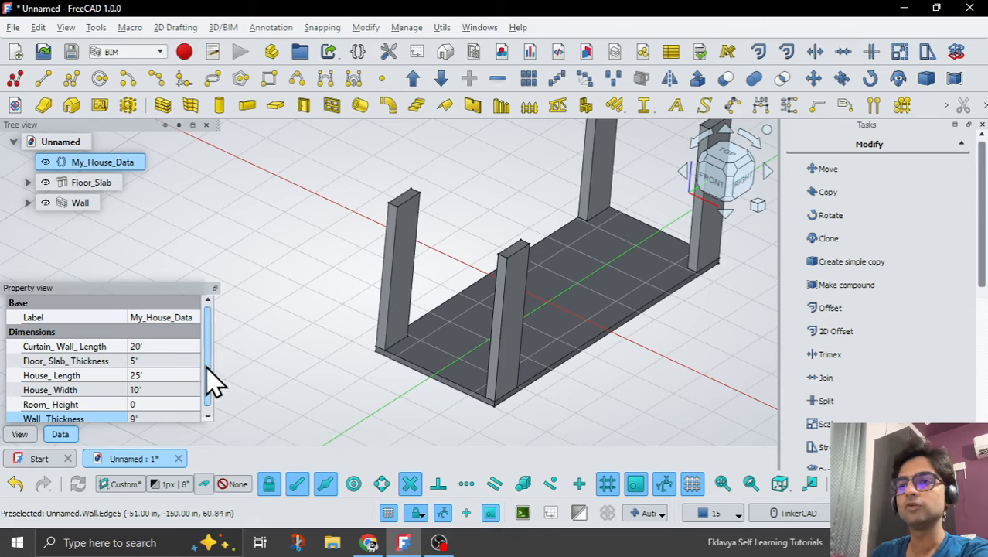
click(183, 403)
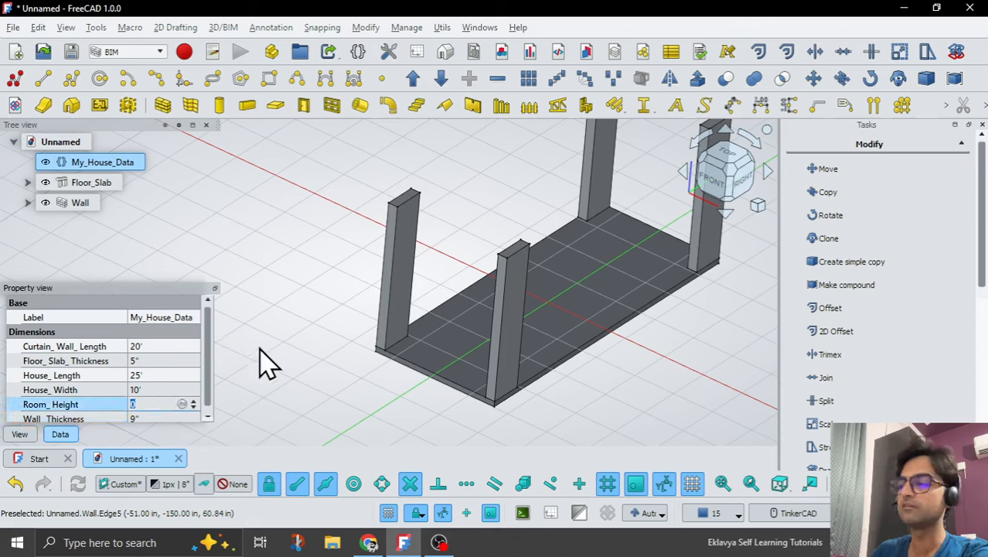
key(Return)
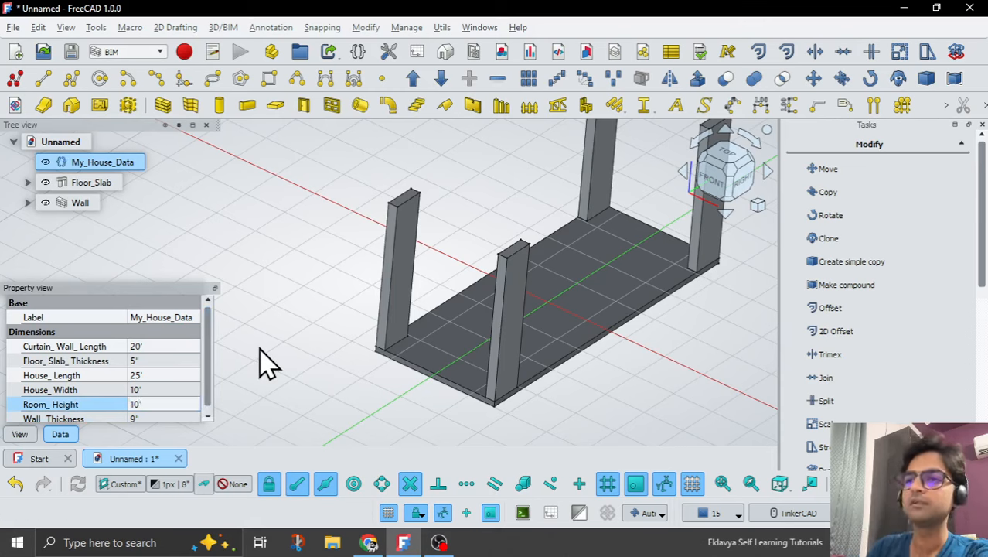
Link the wall's Height property to the expression <<My_House_Data>>.Room_Height.
click(79, 203)
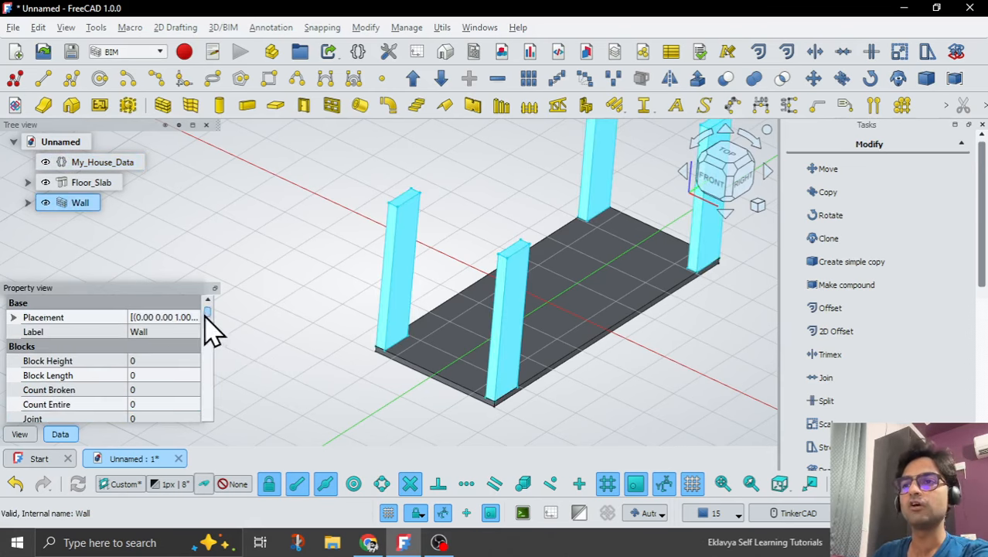
drag(209, 325, 209, 421)
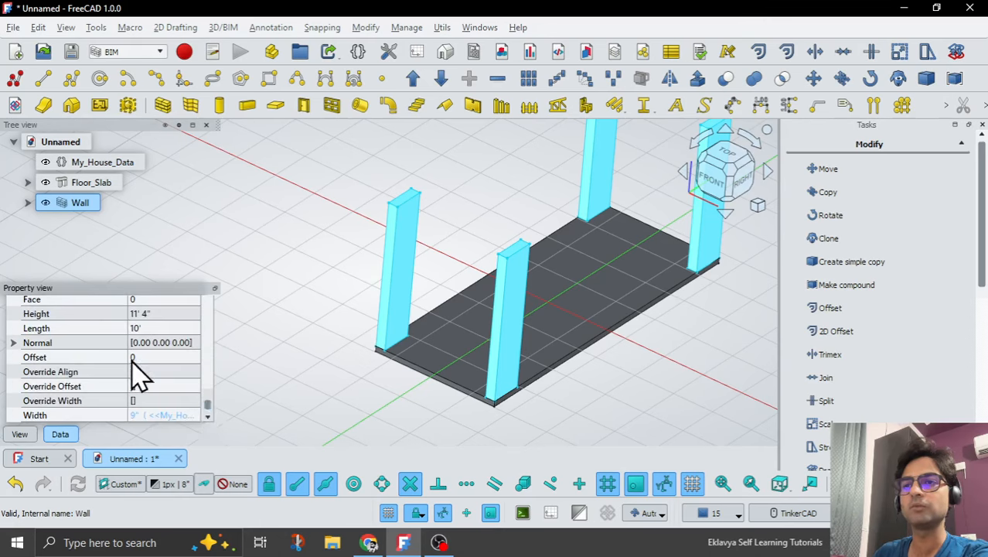
click(155, 314)
click(194, 314)
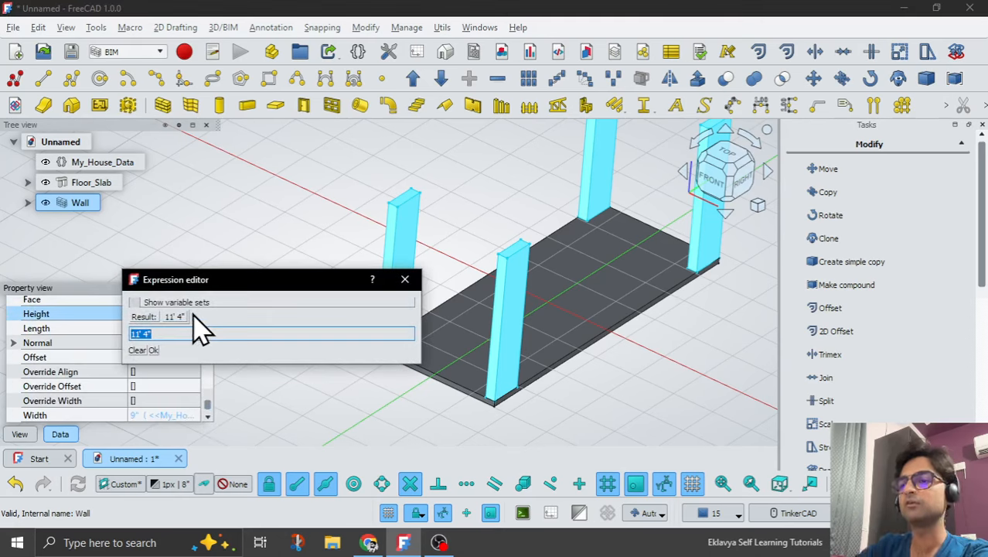
text(My)
key(Down)
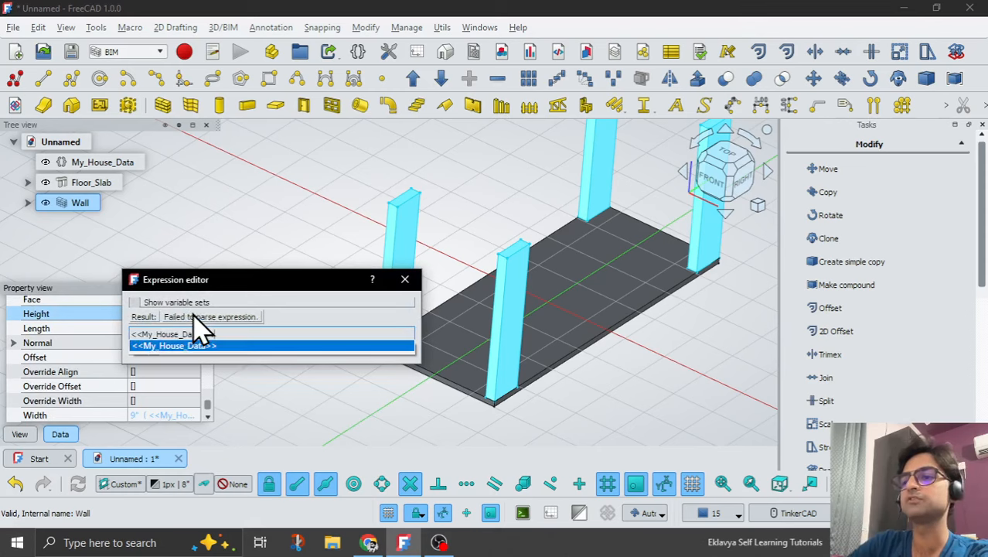
text(.Ro)
key(Down)
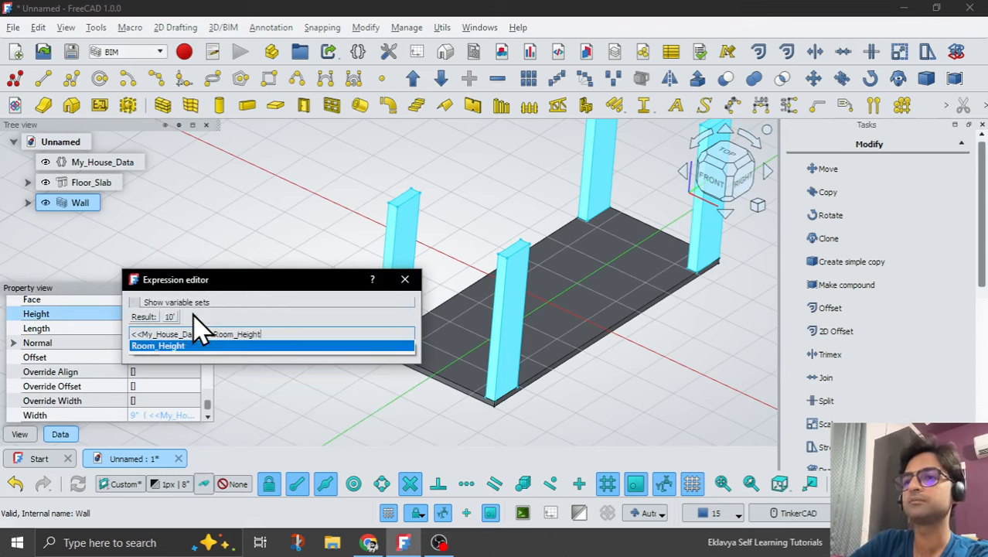
key(Return)
key(Return)
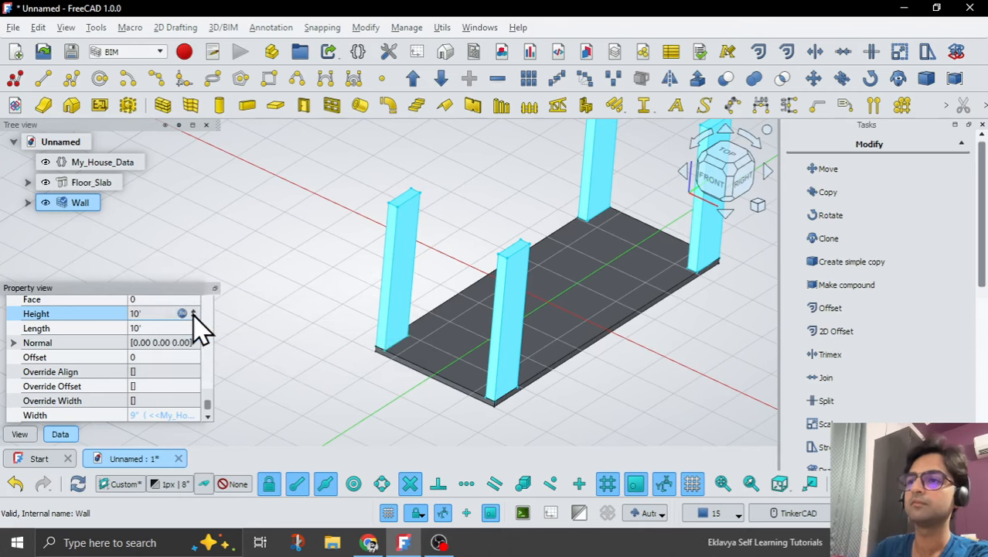
click(264, 352)
Align the working plane to the floor slab's top face and create a new sketch on it.
scroll(369, 313, down, 2)
middle_drag(370, 313, 543, 287)
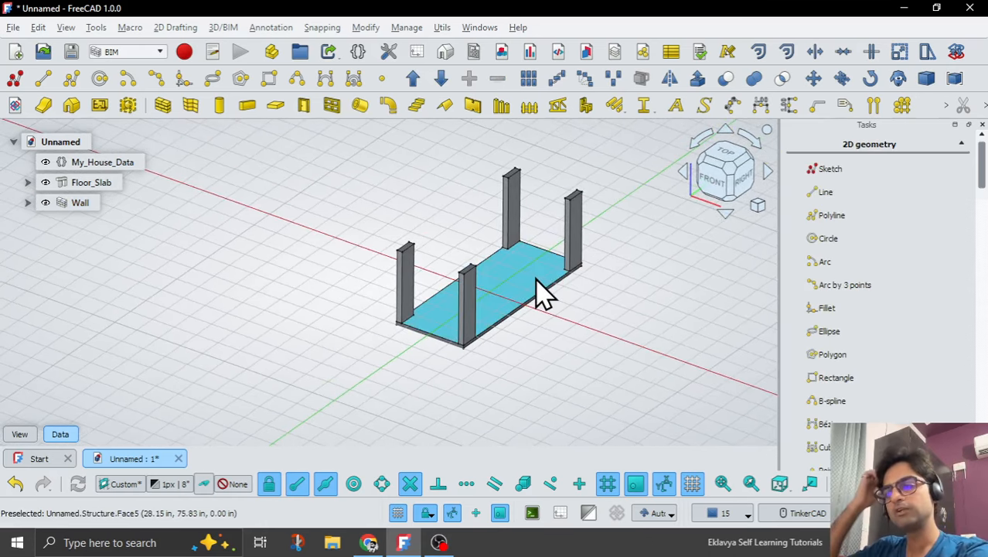
scroll(520, 320, up, 2)
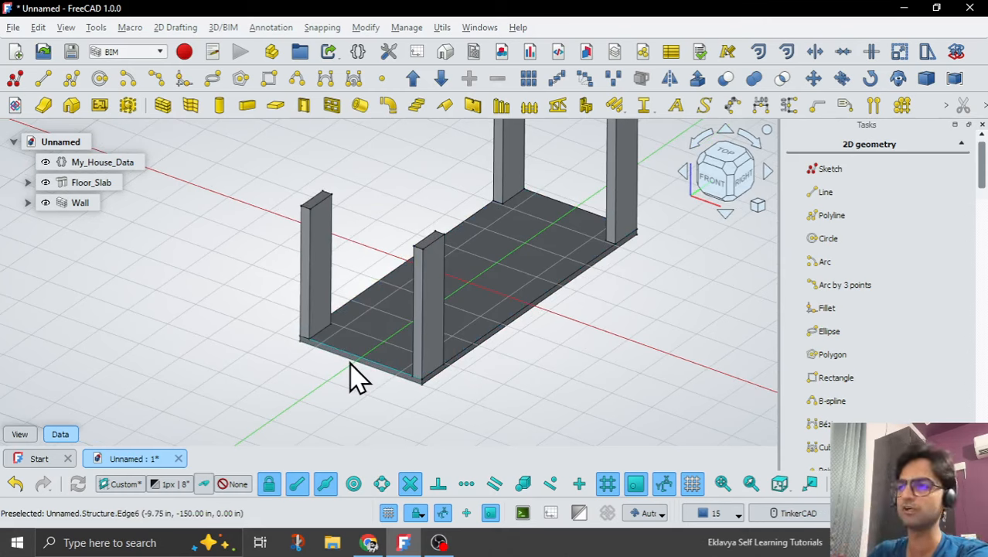
scroll(489, 274, down, 1)
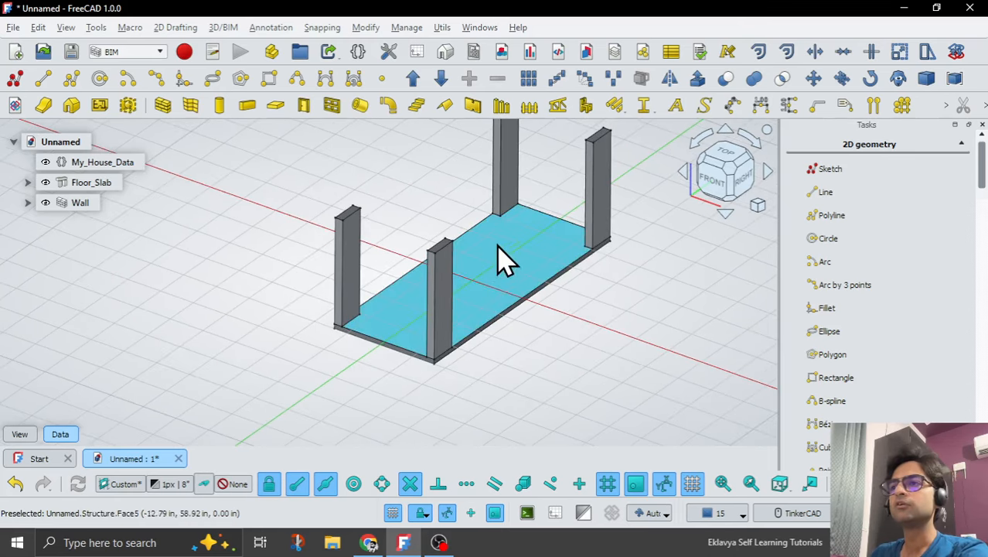
click(498, 243)
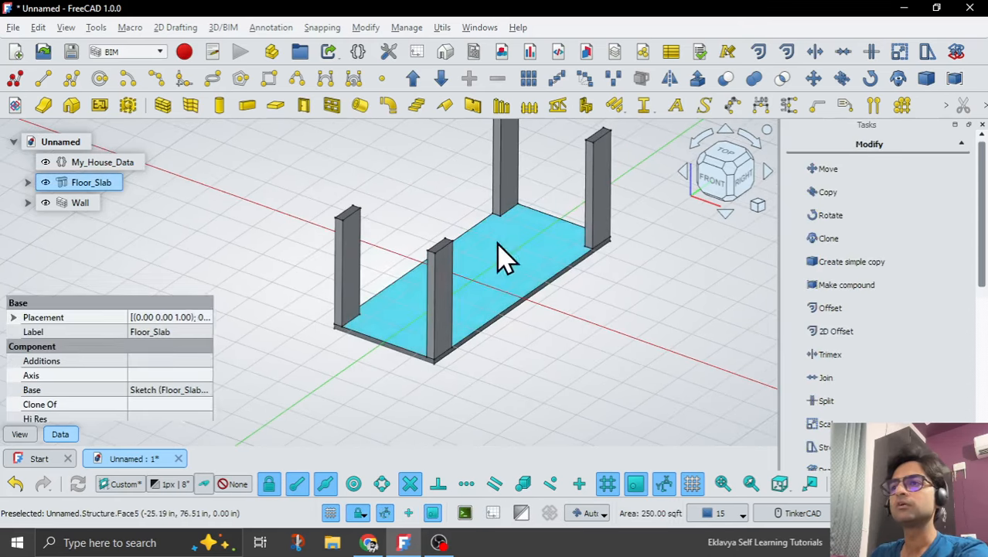
click(124, 484)
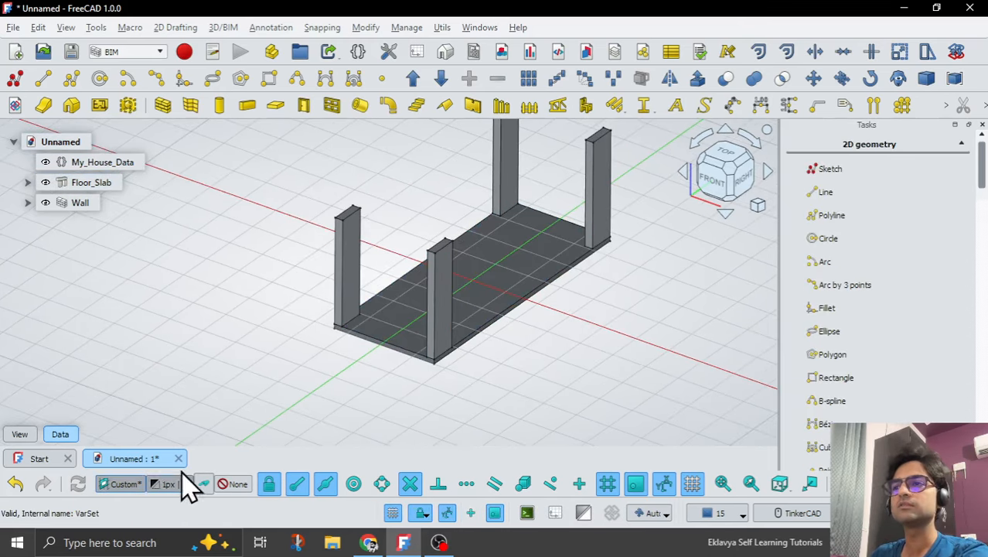
click(13, 79)
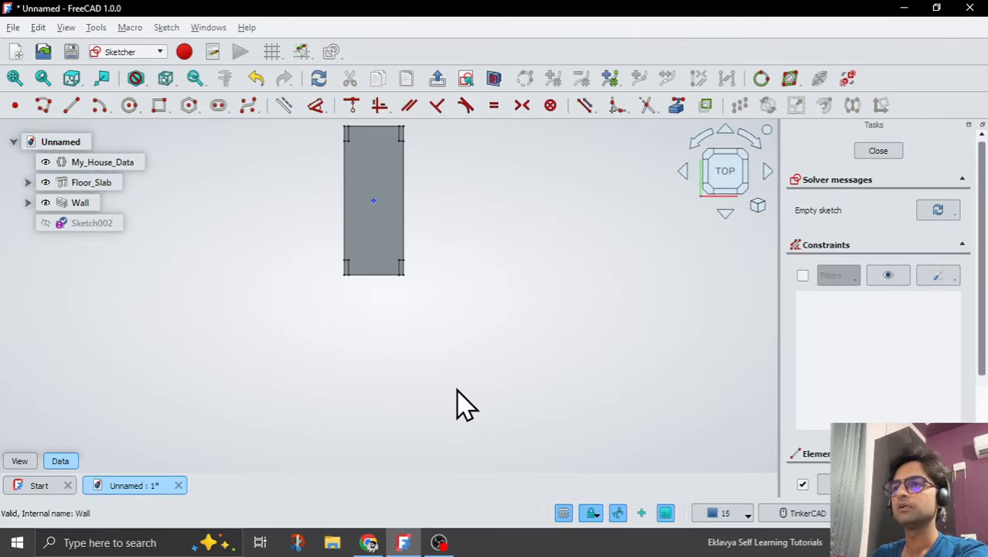
Compare the walls with the sketch's section view switched off and on again, and return to the top view.
scroll(347, 166, up, 4)
scroll(507, 289, down, 3)
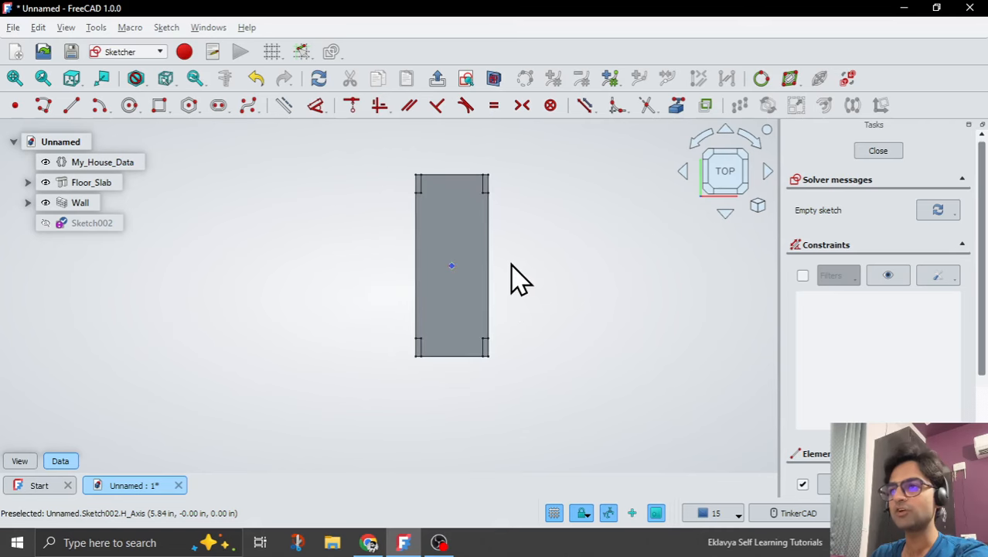
right_drag(512, 264, 618, 258)
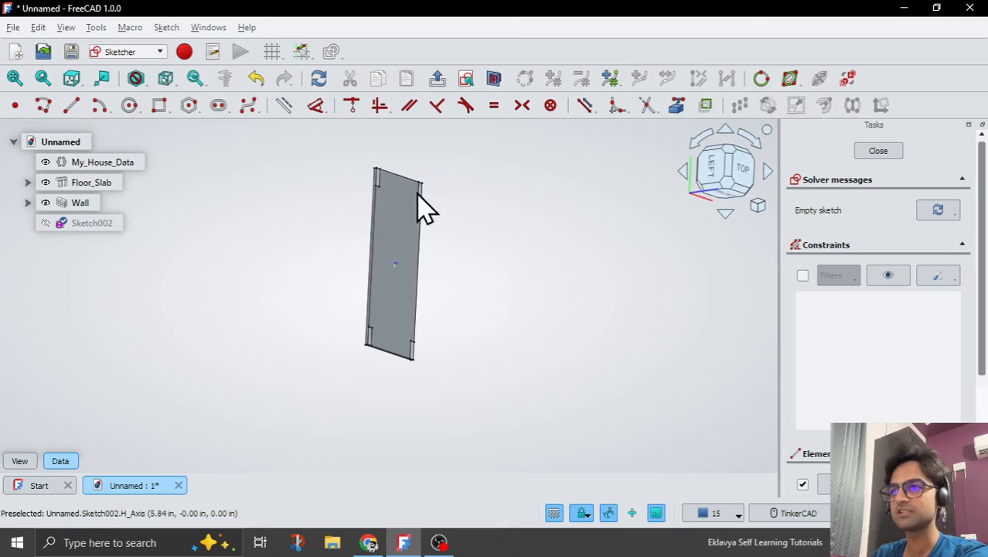
scroll(387, 189, up, 3)
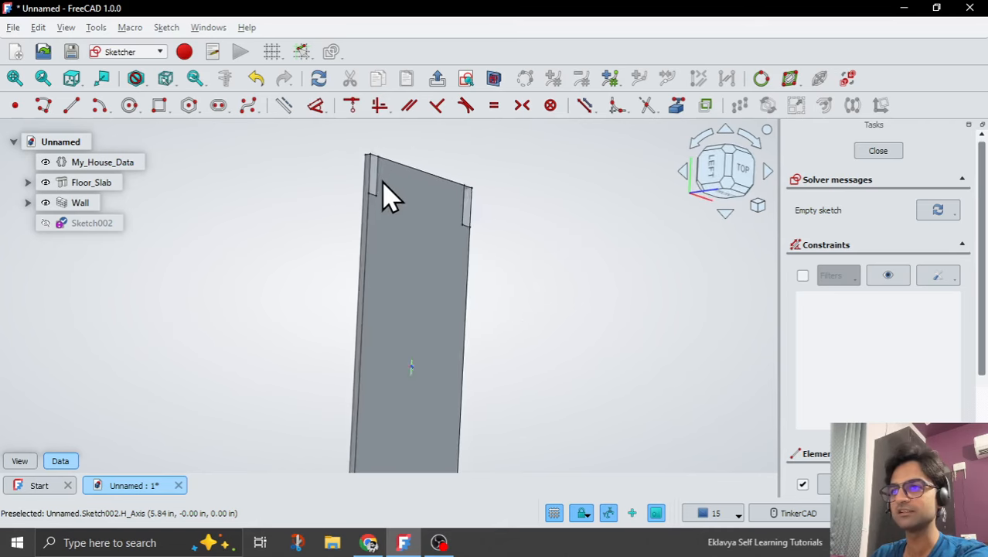
click(495, 78)
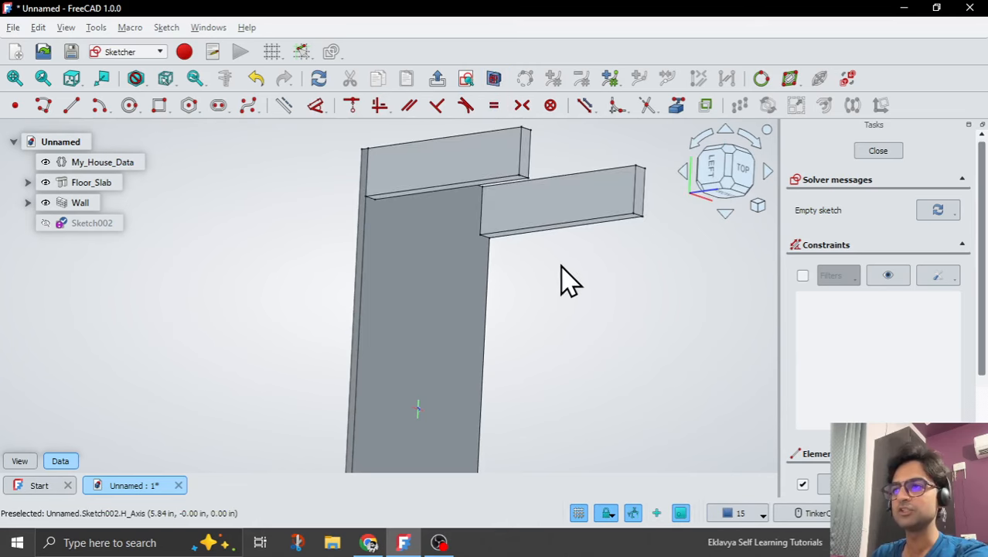
scroll(505, 245, down, 2)
right_drag(499, 244, 510, 280)
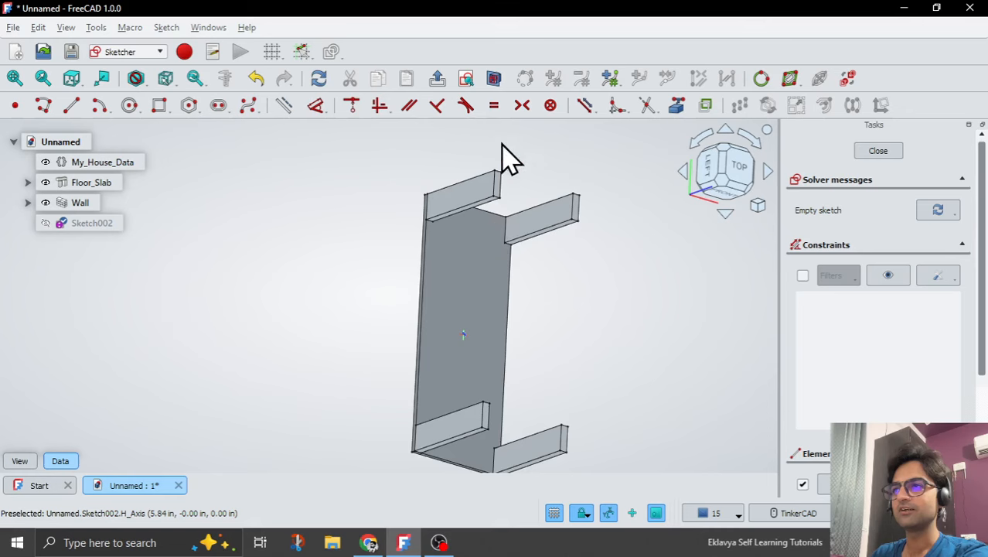
click(495, 78)
right_drag(494, 232, 529, 276)
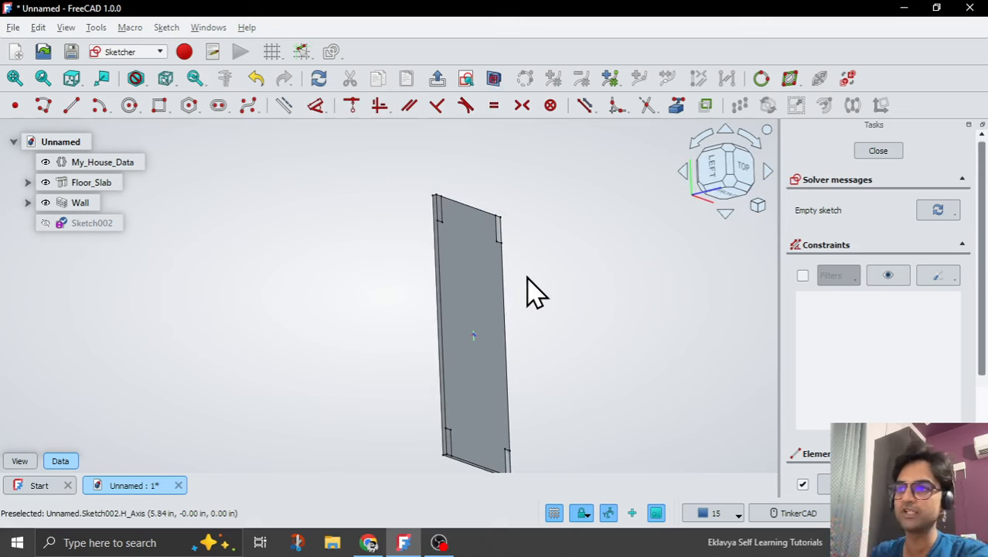
click(750, 185)
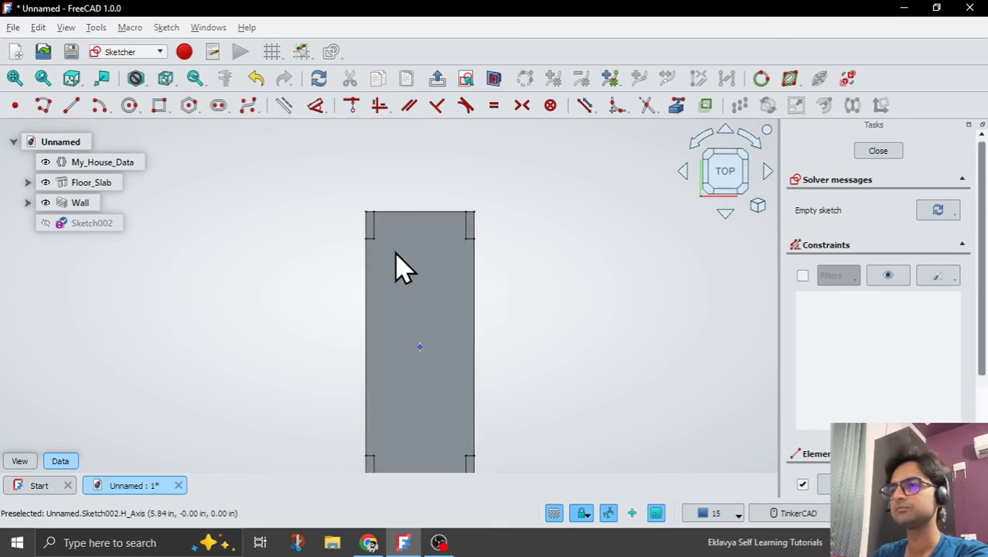
Project the floor slab's two long edges into the sketch as external geometry.
scroll(397, 267, down, 4)
scroll(435, 338, up, 6)
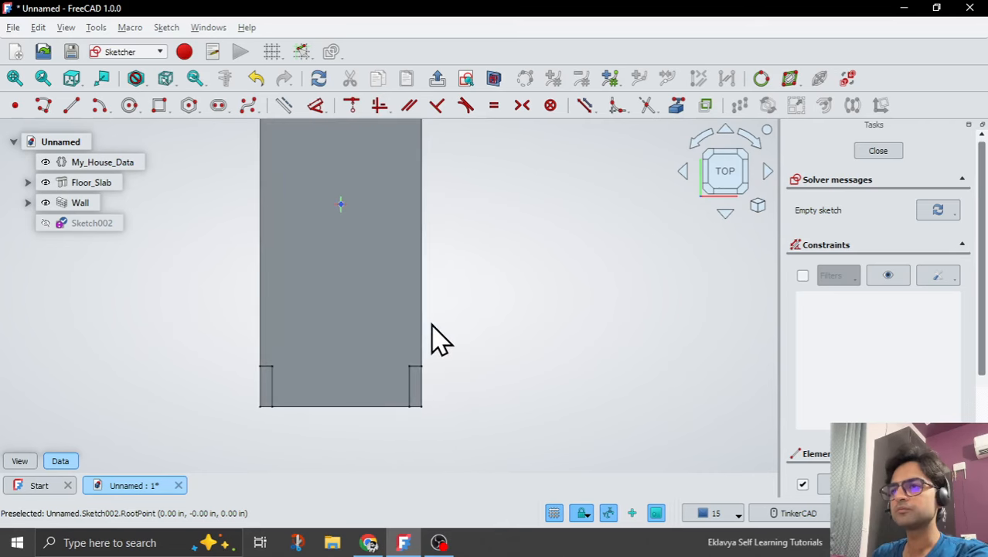
scroll(456, 400, down, 3)
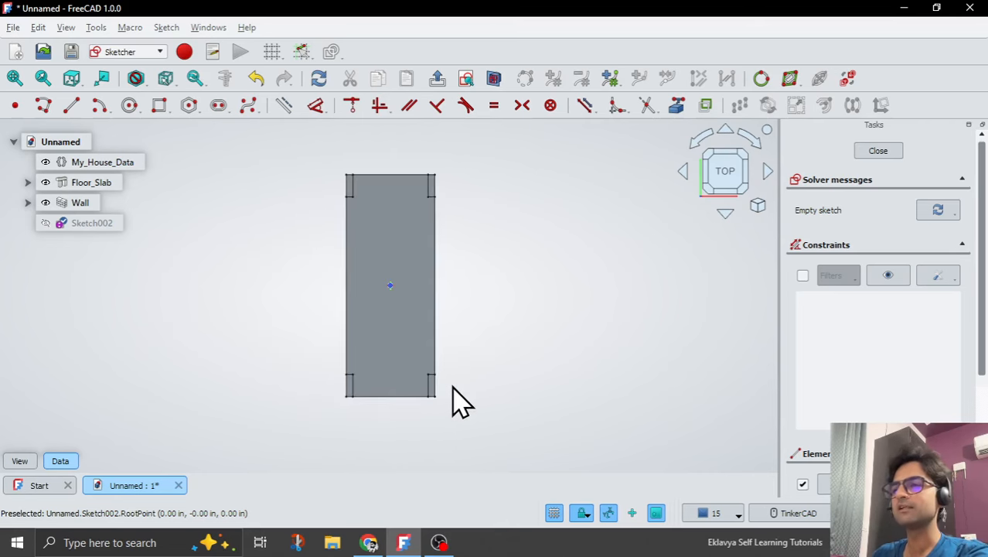
scroll(430, 393, up, 5)
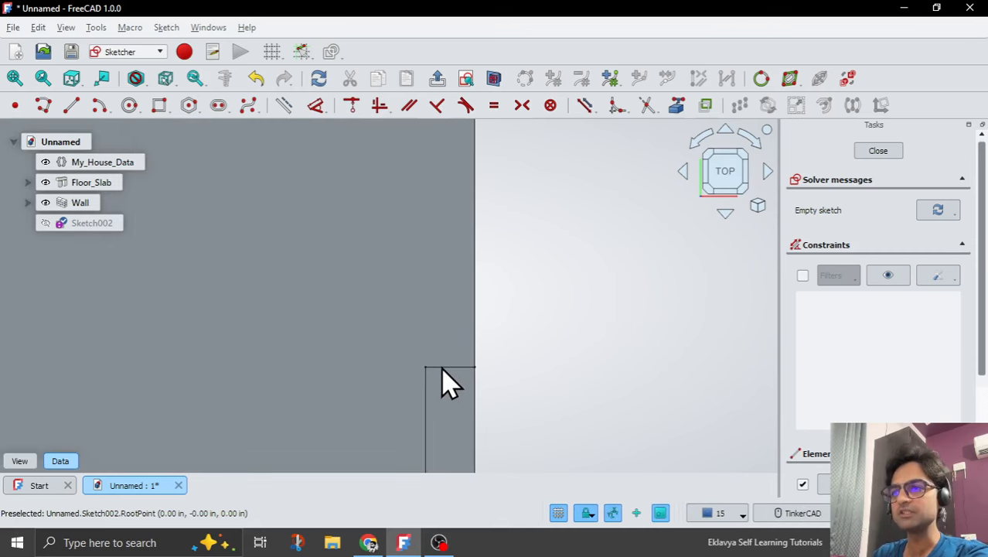
scroll(456, 383, down, 4)
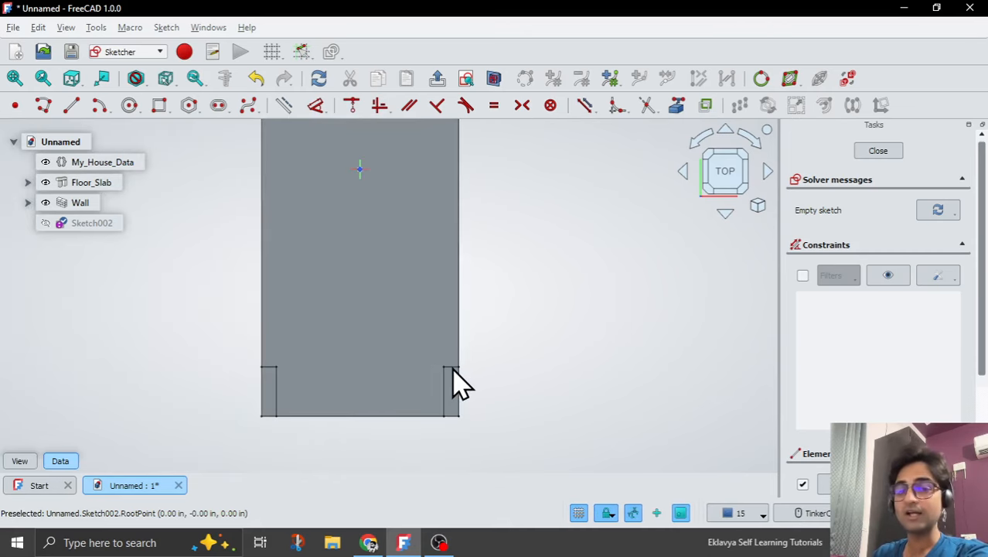
scroll(518, 383, down, 1)
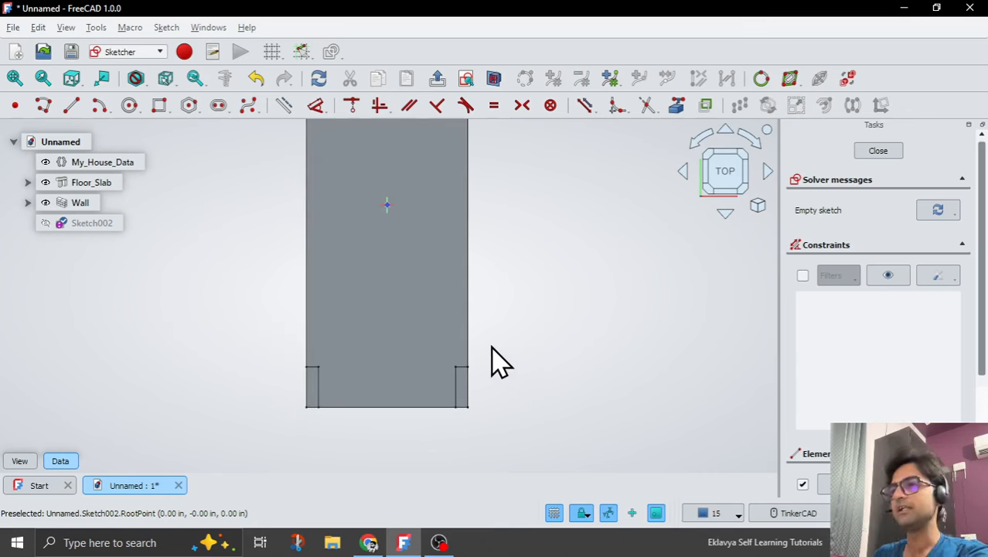
click(677, 106)
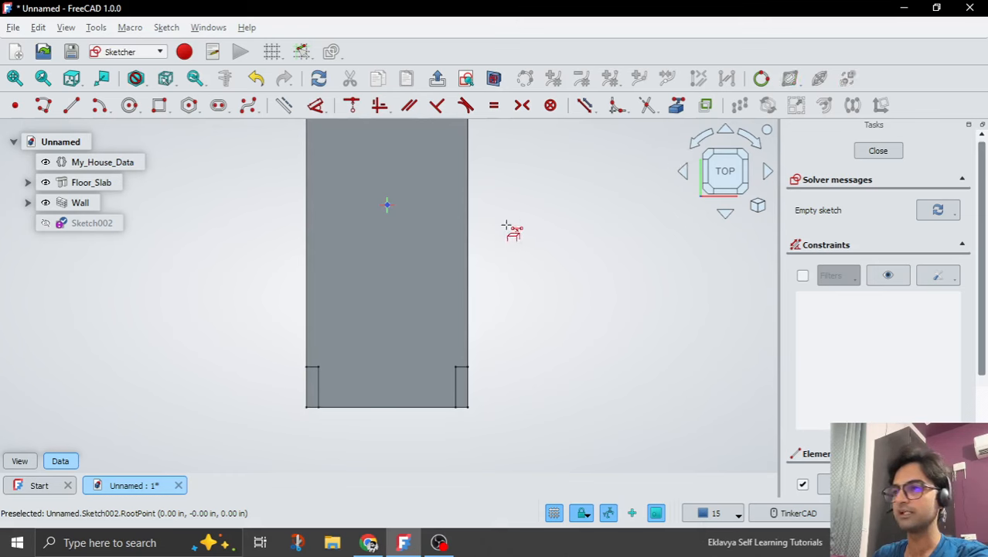
click(468, 241)
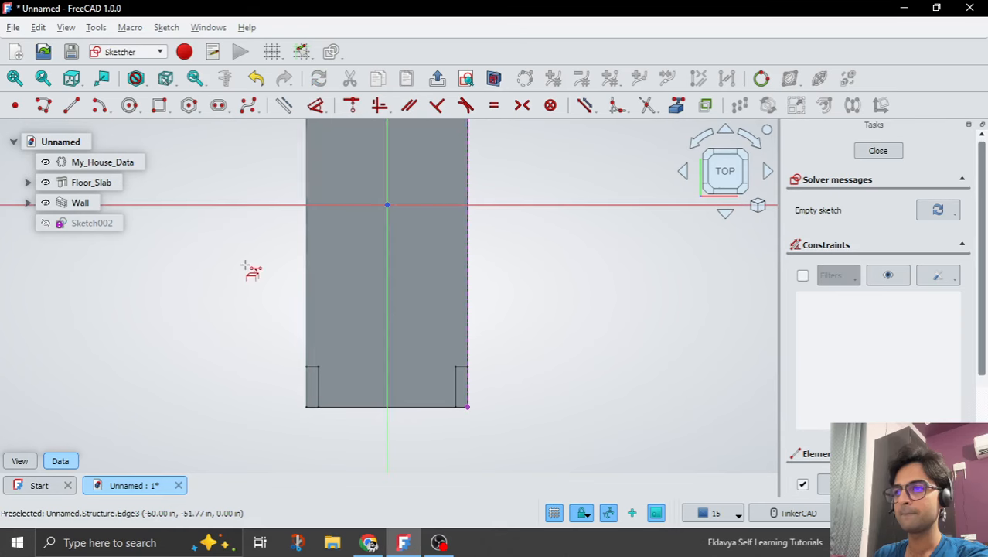
click(305, 252)
scroll(364, 411, down, 2)
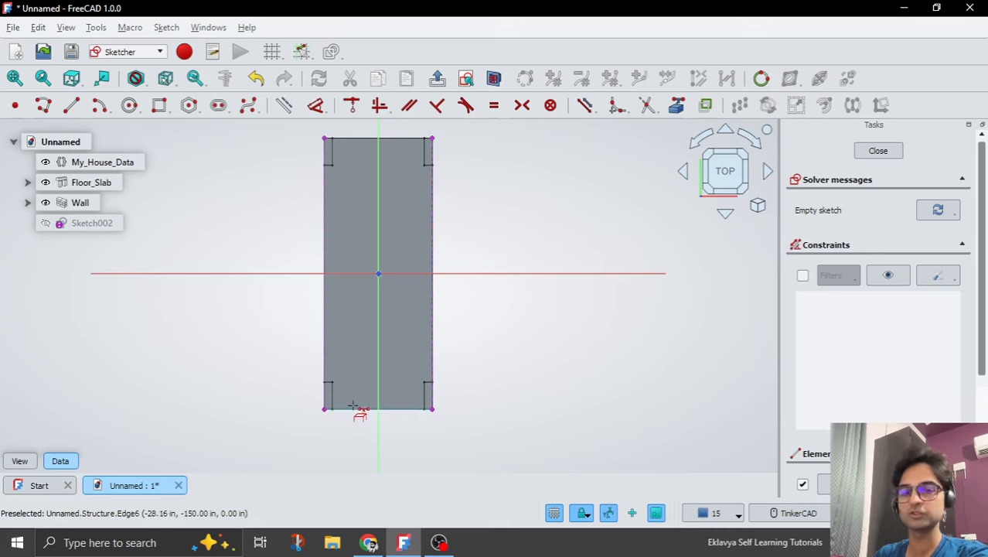
scroll(545, 381, down, 1)
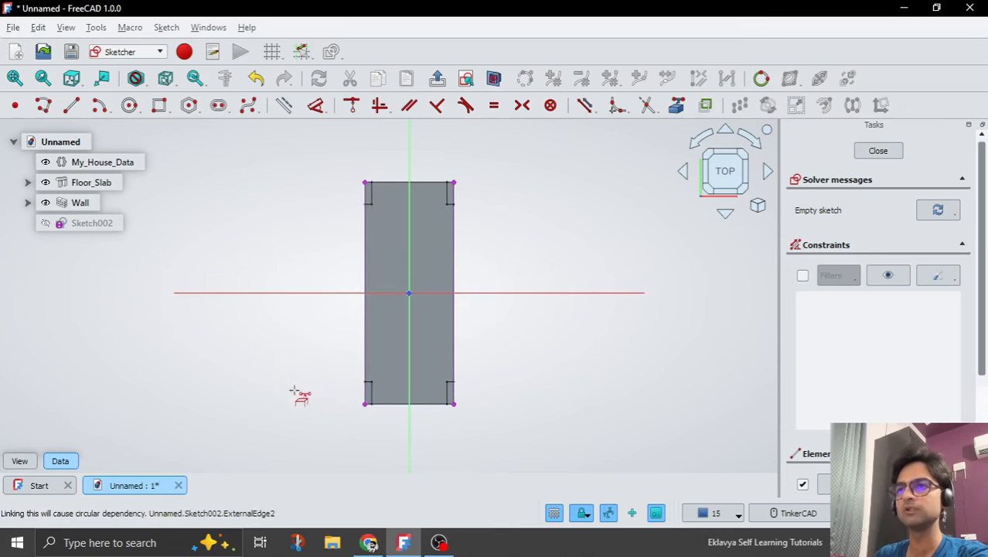
Draw one line about 10' long on each projected long edge of the slab, between the corner walls, with both endpoints on the edge.
click(71, 106)
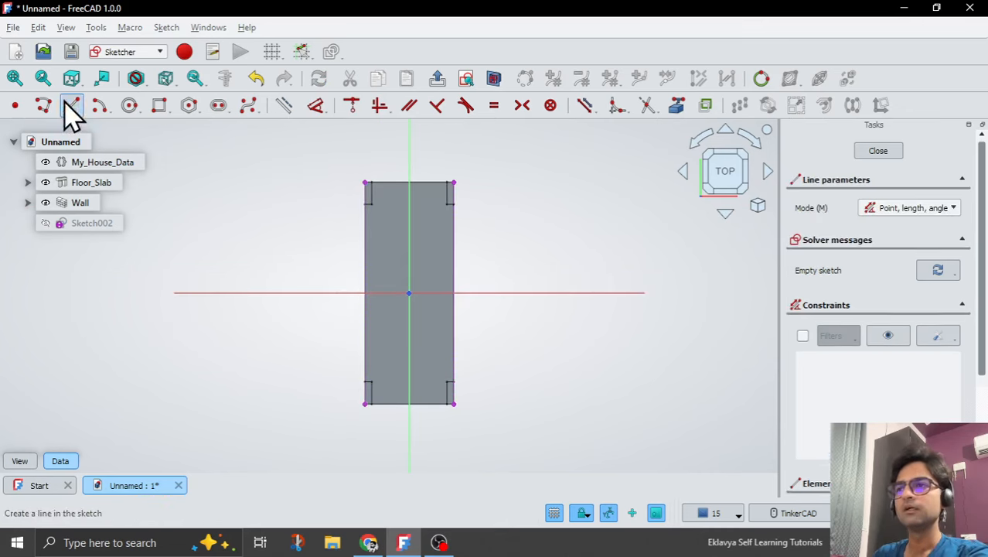
click(454, 337)
click(455, 251)
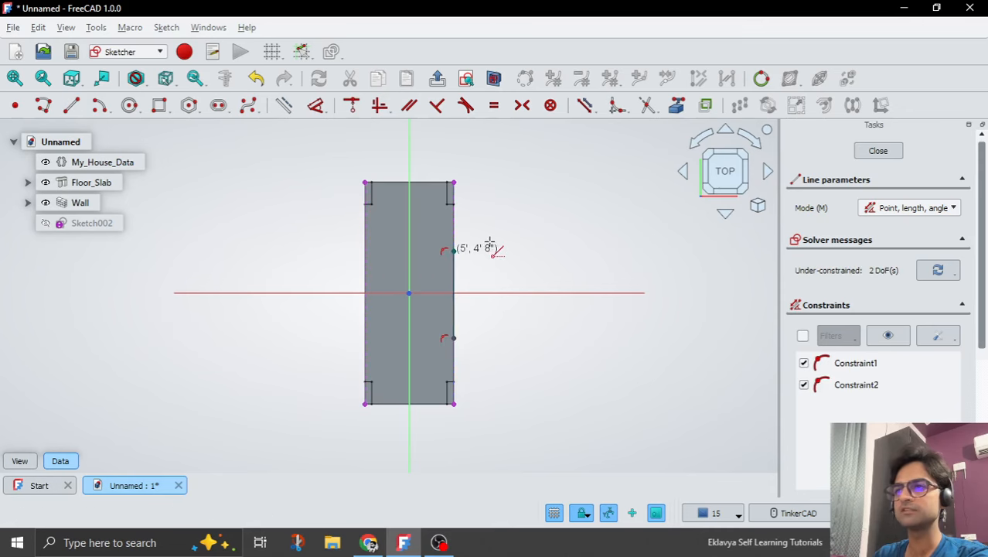
click(365, 239)
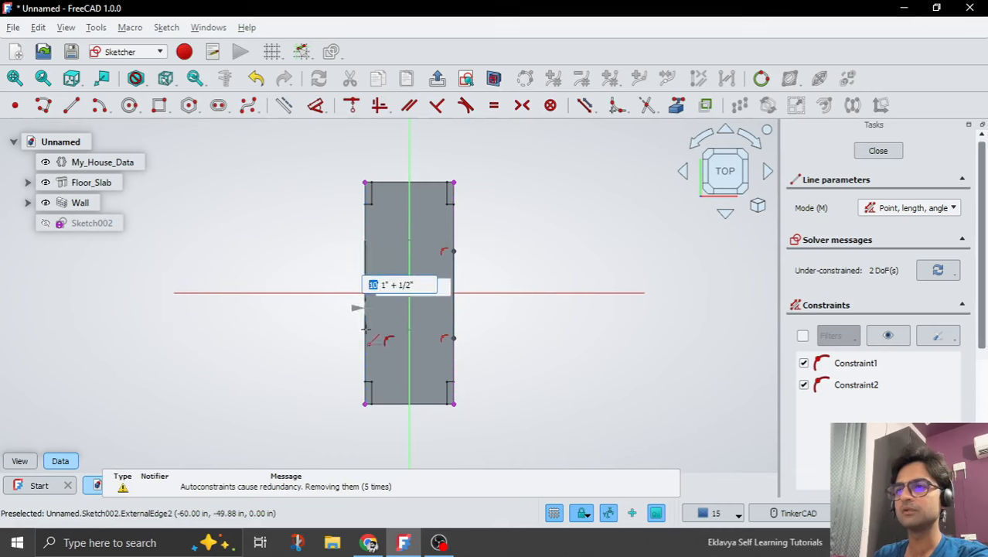
click(367, 328)
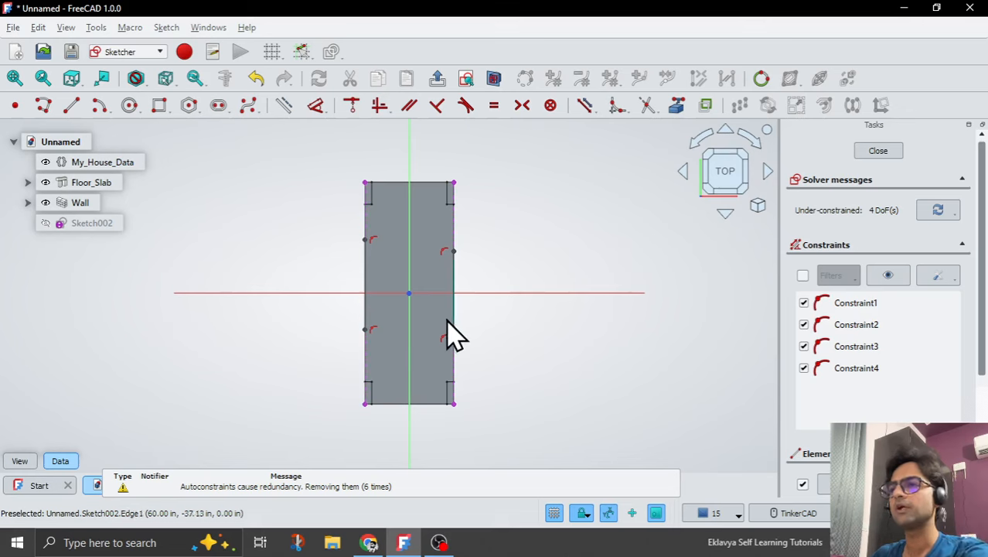
Constrain the two curtain wall baselines on the slab's long edges to equal length.
click(366, 314)
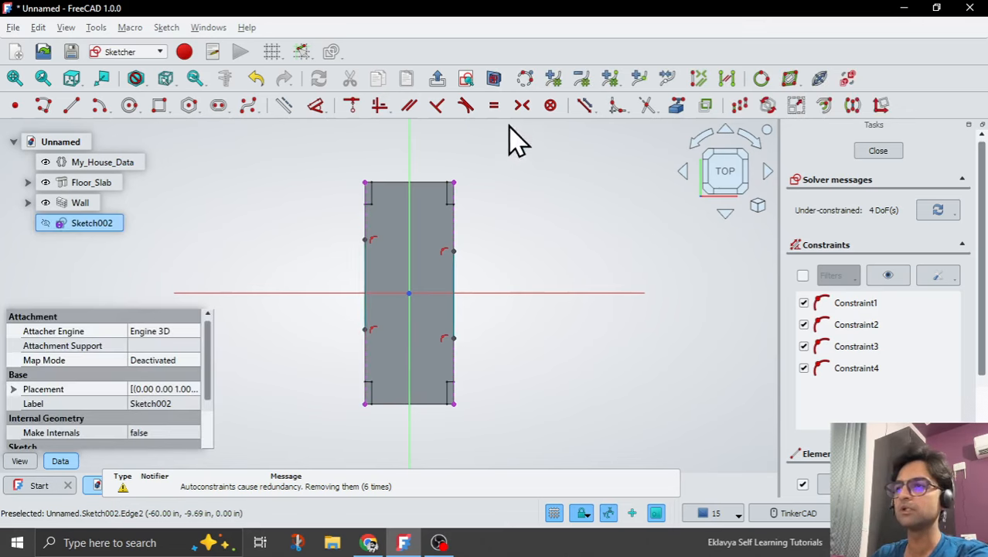
click(494, 106)
scroll(422, 272, up, 2)
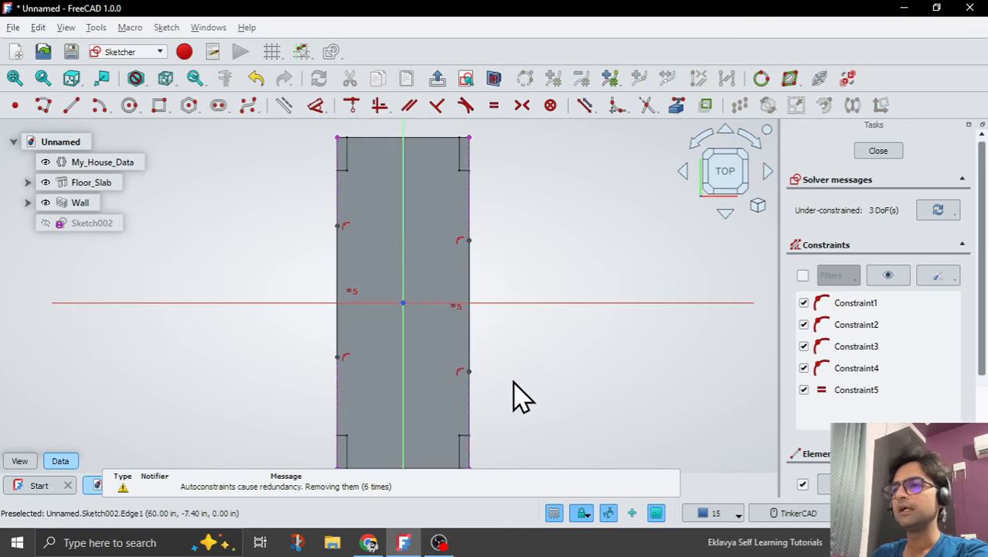
Make the endpoints of each baseline symmetric about the horizontal axis, and stretch the lines slightly to check the constraints.
click(470, 363)
click(497, 303)
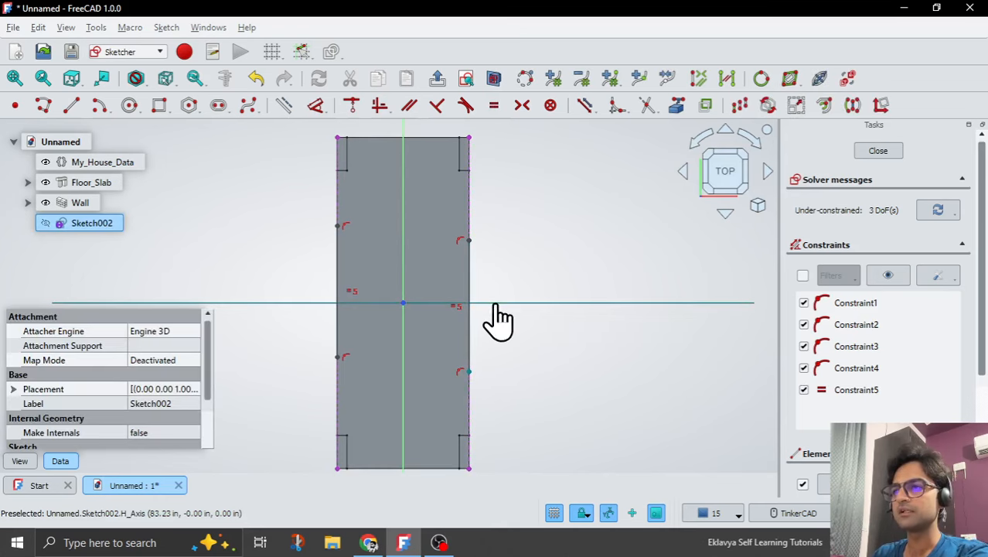
click(522, 105)
click(338, 225)
click(317, 302)
click(338, 358)
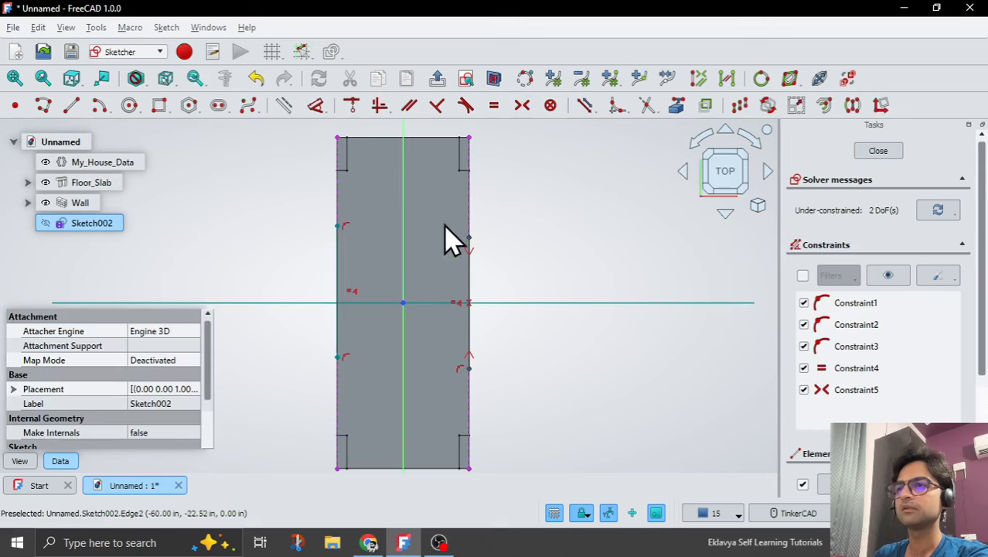
click(522, 105)
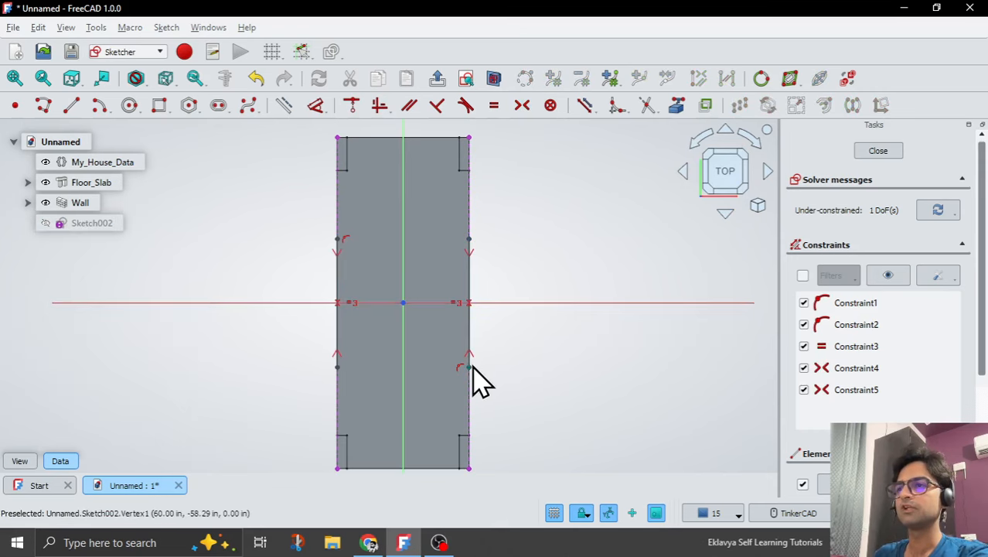
drag(470, 365, 470, 386)
scroll(492, 311, down, 1)
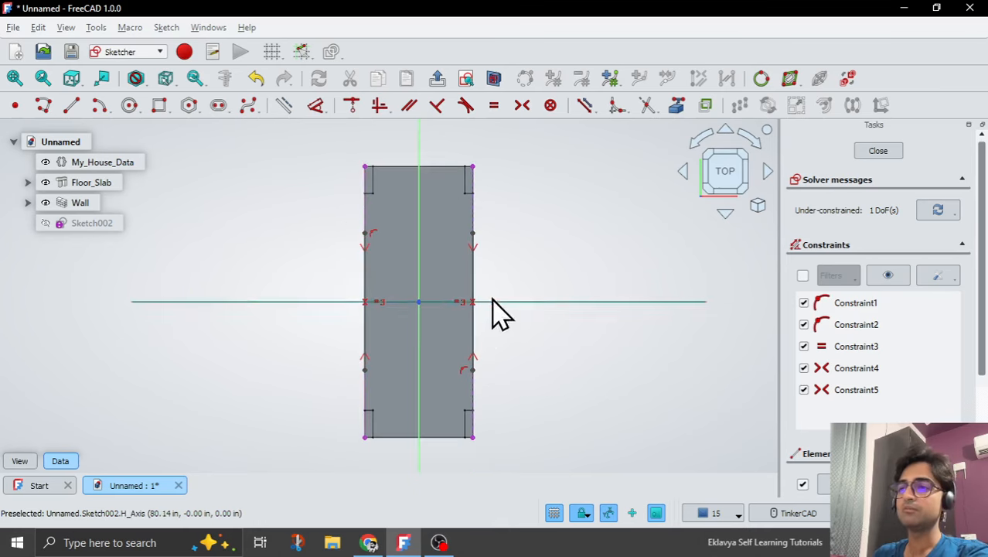
Add a vertical length dimension to the baseline on the slab's positive-X edge and place it outside the slab.
scroll(479, 425, up, 2)
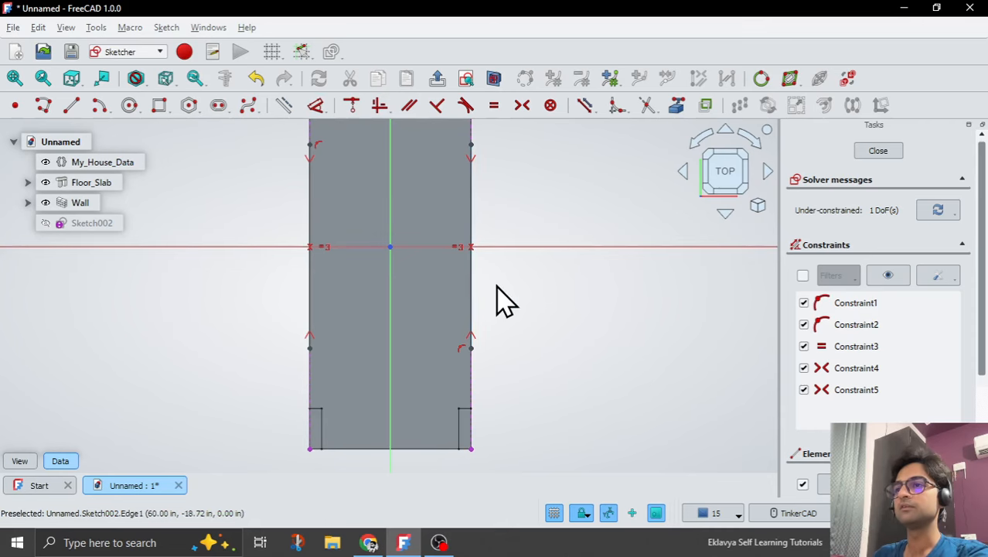
click(472, 296)
click(317, 107)
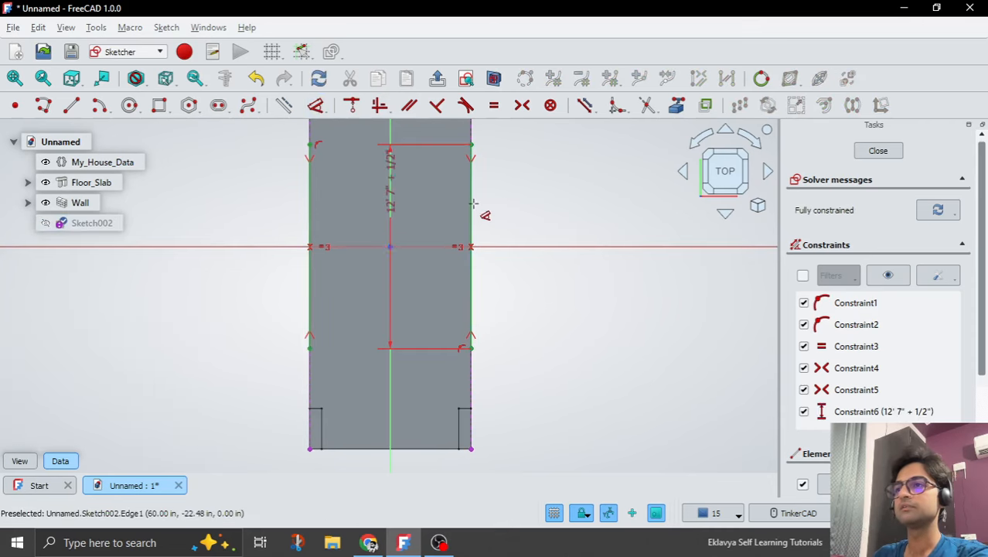
drag(514, 203, 530, 220)
Link the baseline's length dimension to the expression <<My_House_Data>>.Curtain_Wall_Length and finish editing the sketch.
double_click(529, 220)
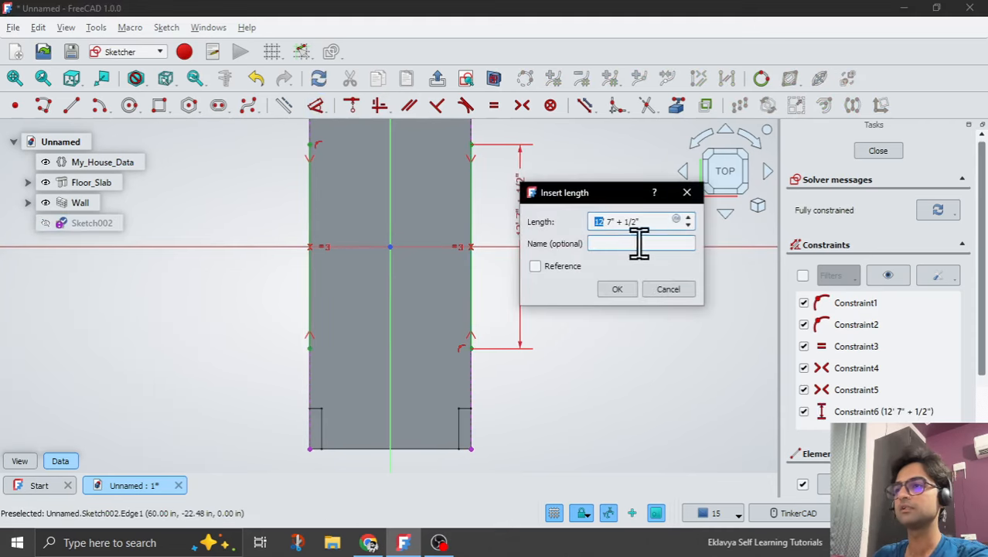
click(686, 221)
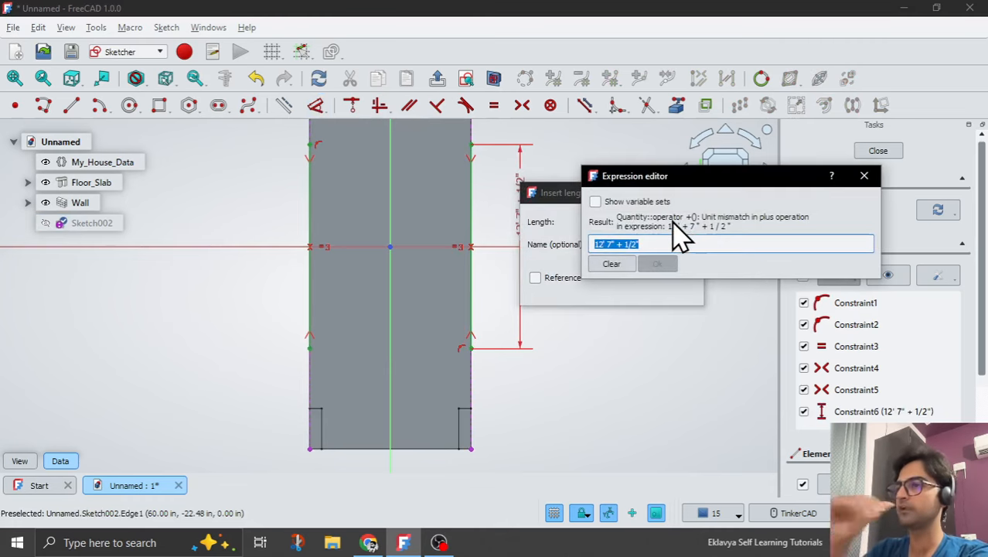
text(My)
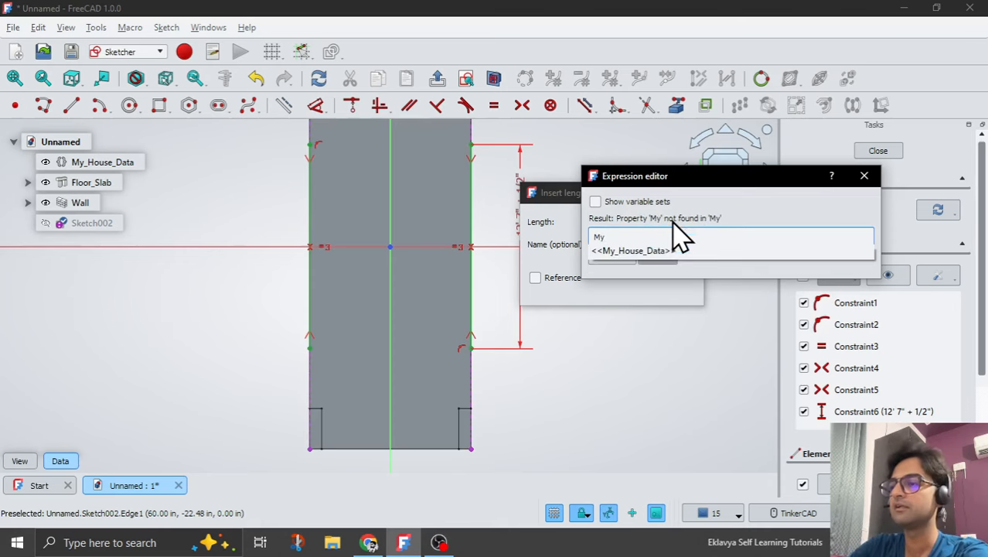
key(Down)
text(.Cu)
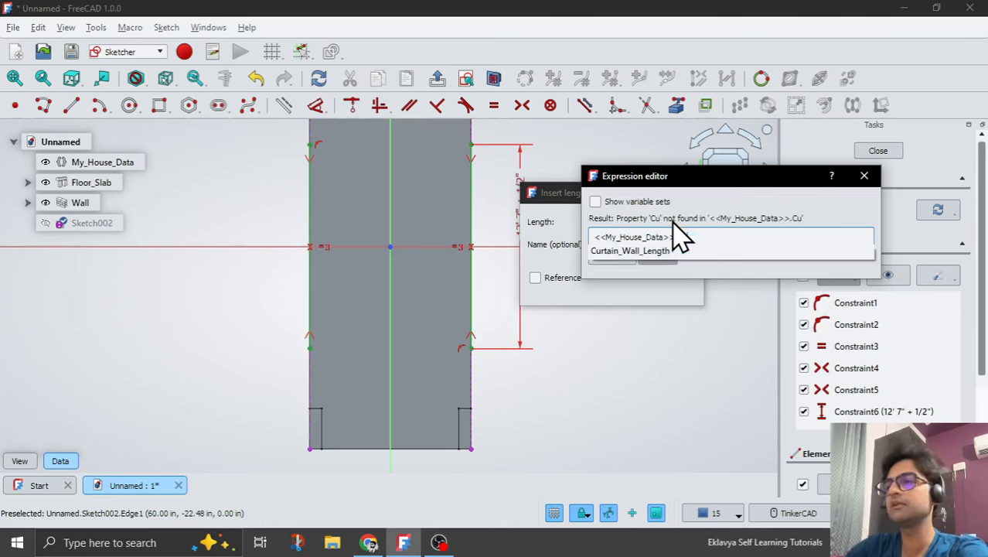
key(Down)
key(Return)
key(Return)
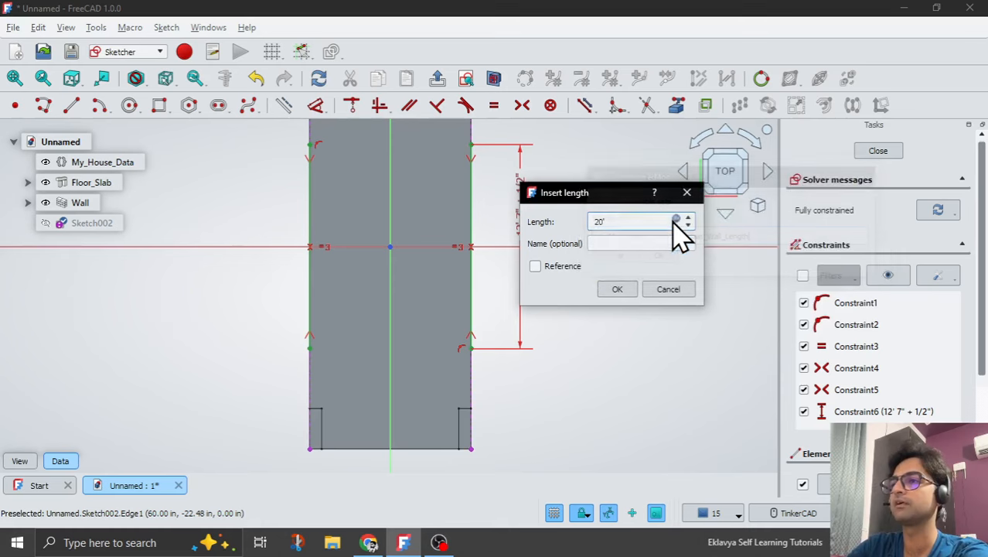
key(Return)
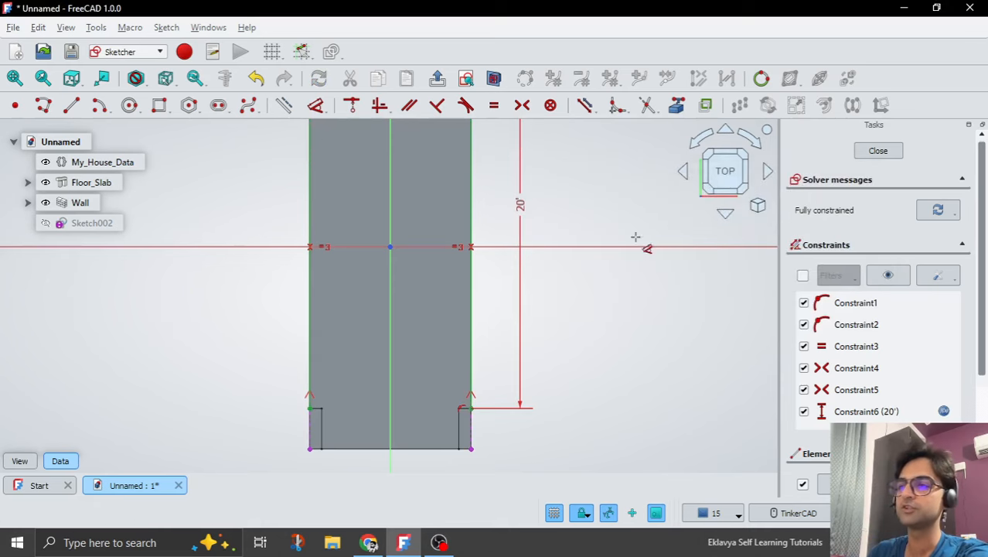
scroll(473, 410, up, 5)
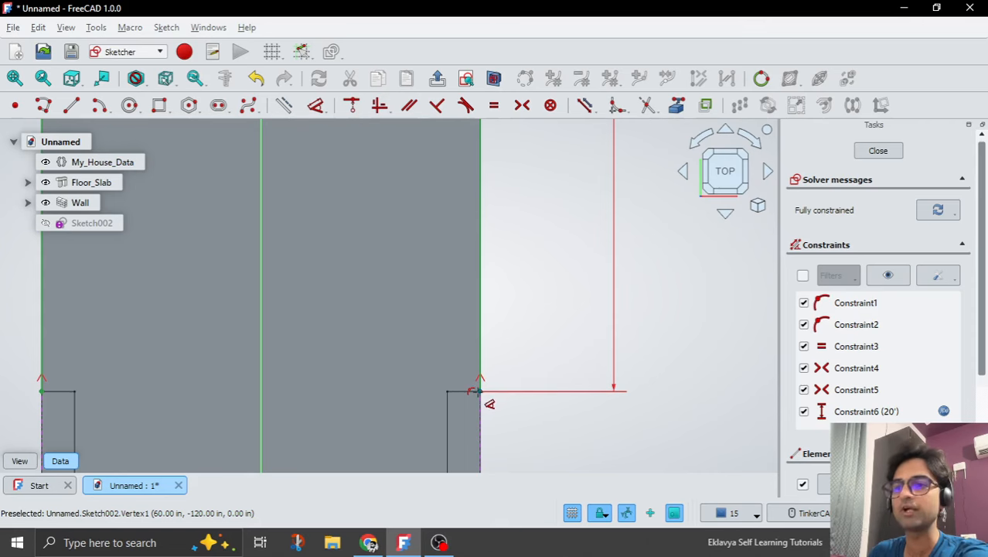
scroll(475, 398, down, 4)
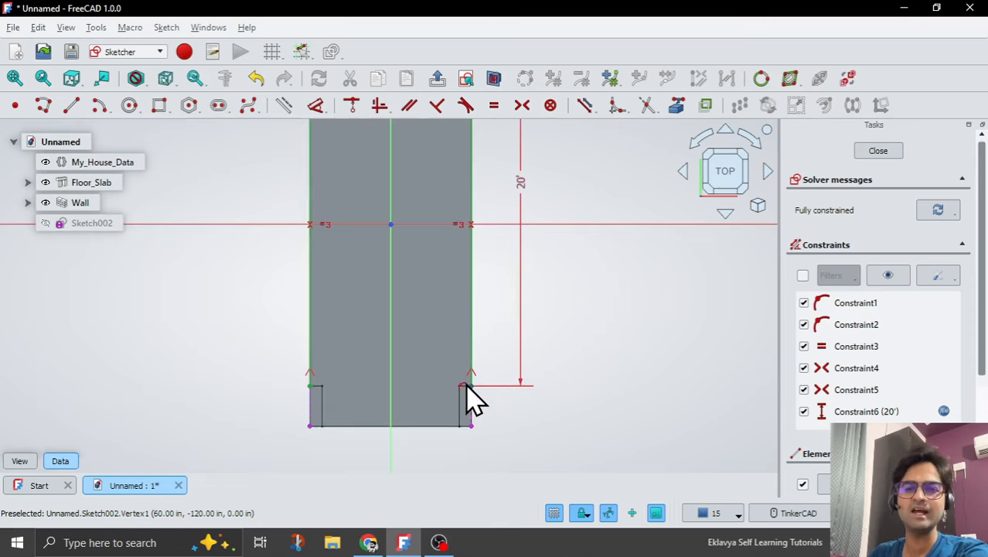
scroll(473, 398, down, 3)
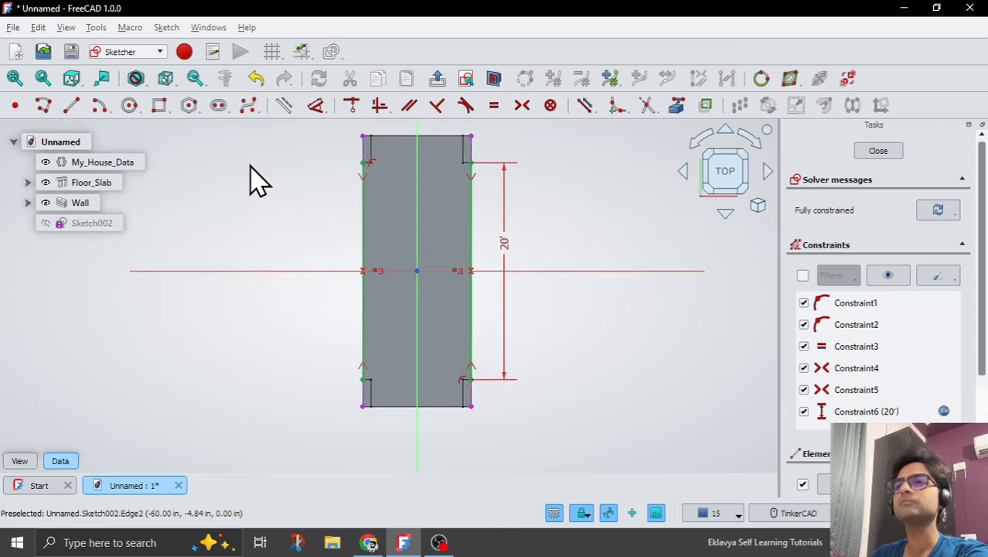
click(437, 80)
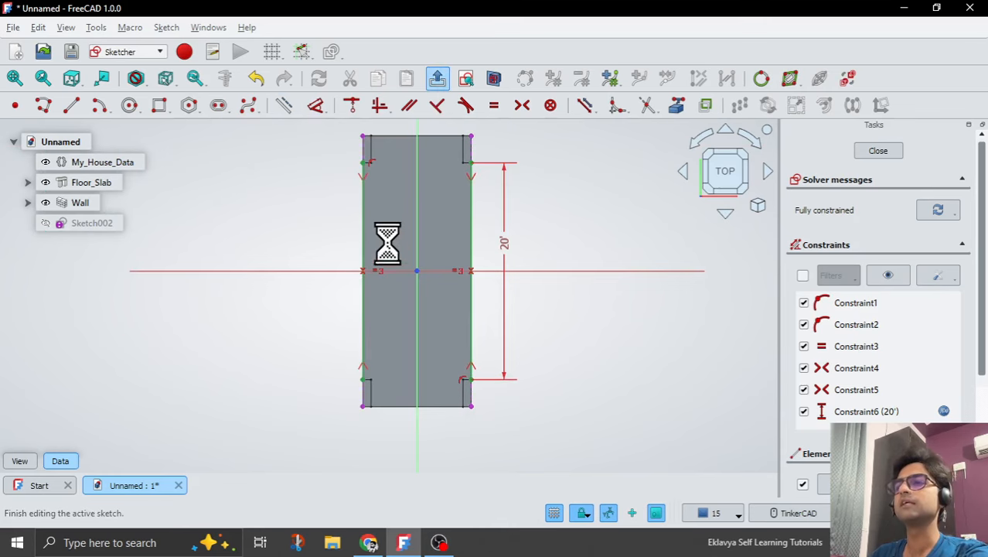
Rename the new baseline sketch as Curtain_Wall_Sketch.
scroll(402, 274, down, 1)
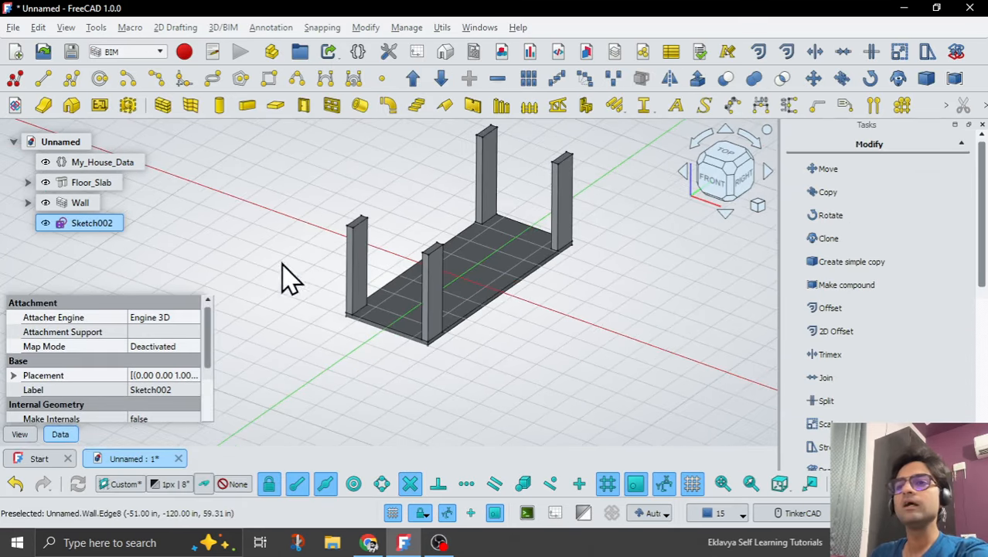
click(177, 389)
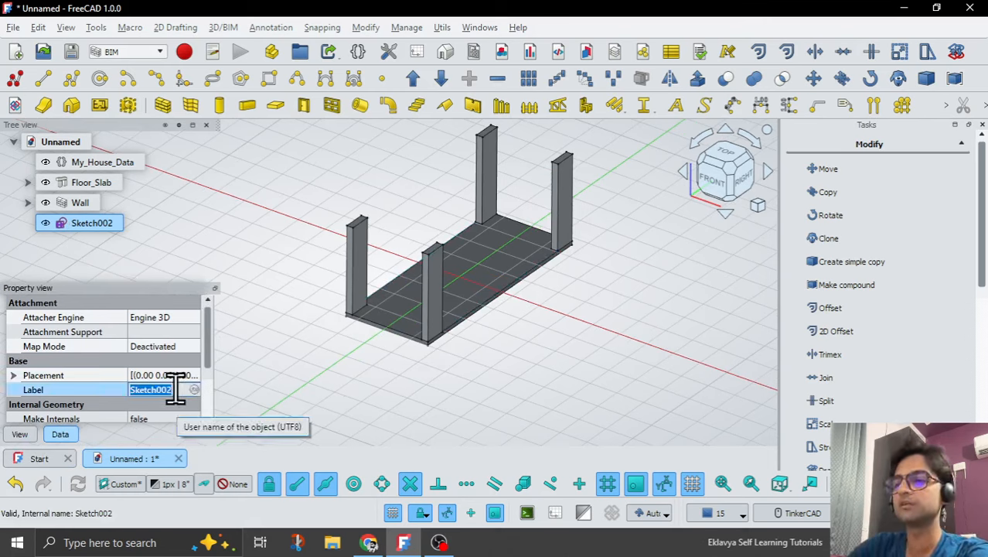
text(Curtain)
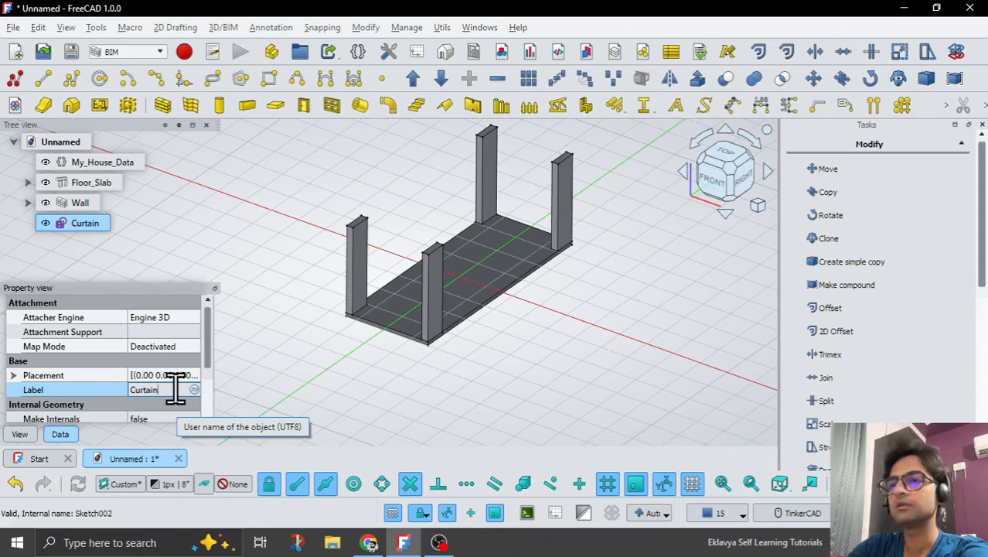
text(_Wall)
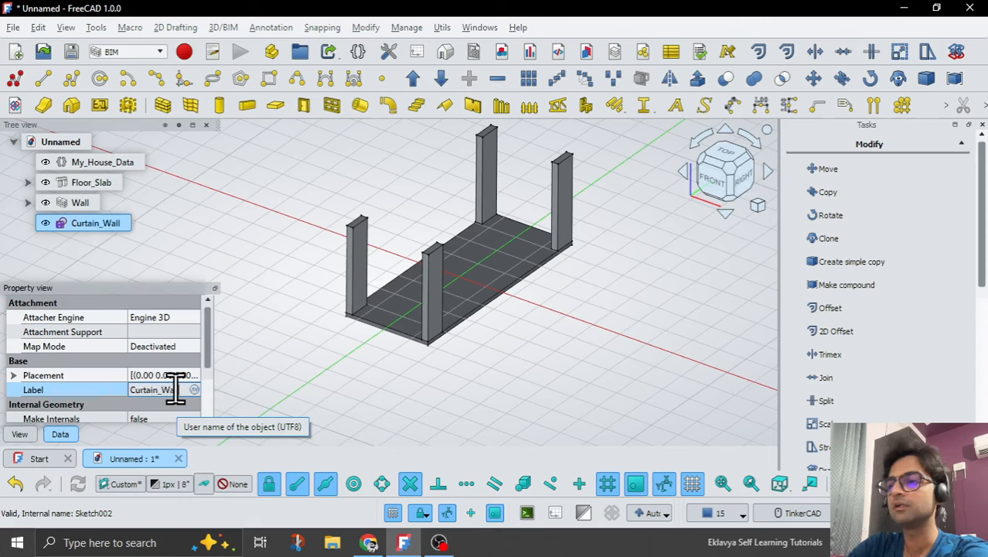
text(_Skecth)
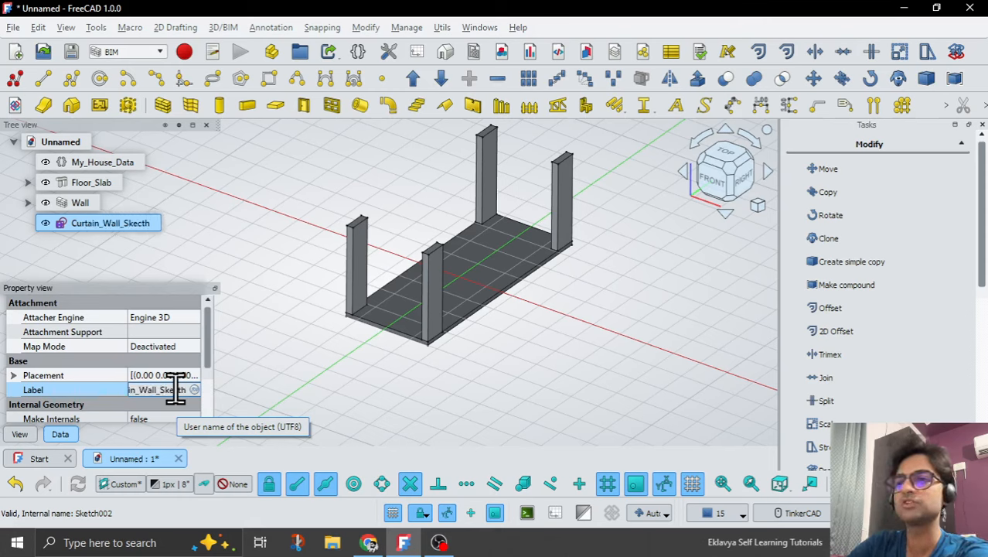
key(BackSpace)
key(BackSpace)
text(tch)
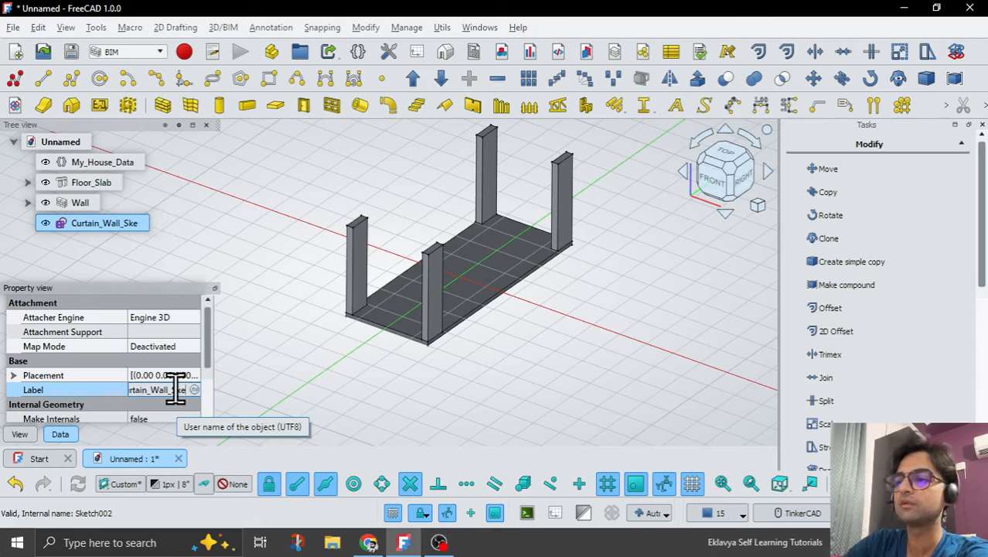
key(Return)
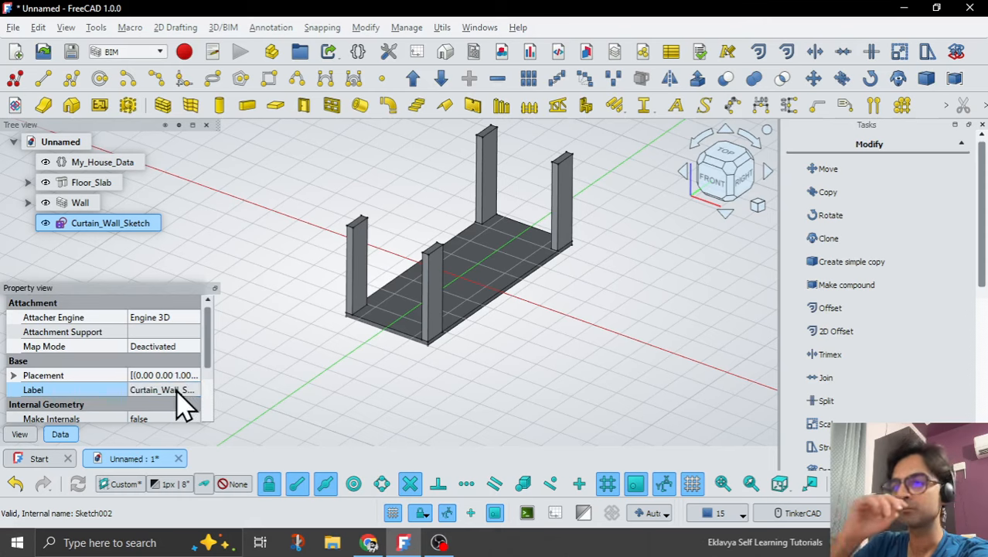
click(313, 398)
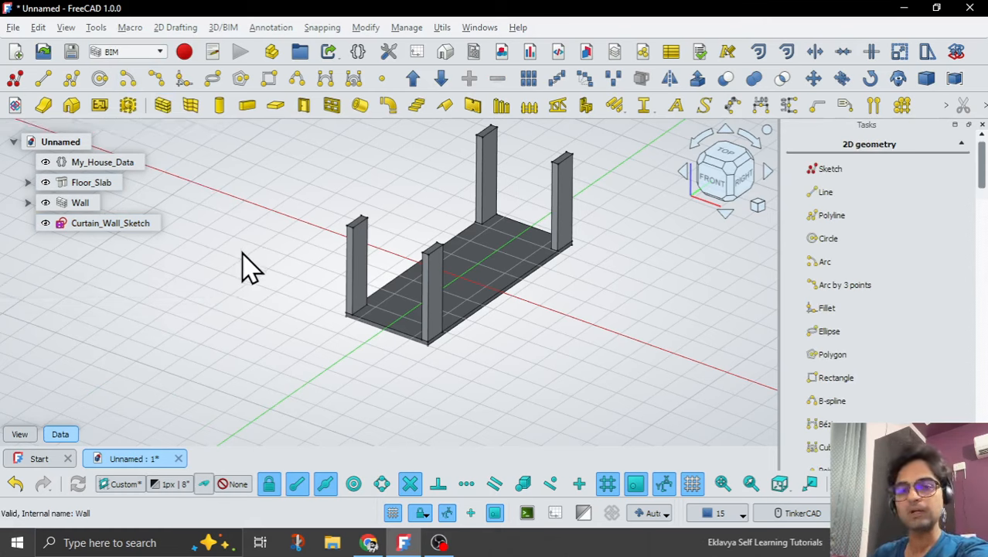
Extrude Curtain_Wall_Sketch 12' upward along the custom direction 0, 0, 1.
click(106, 226)
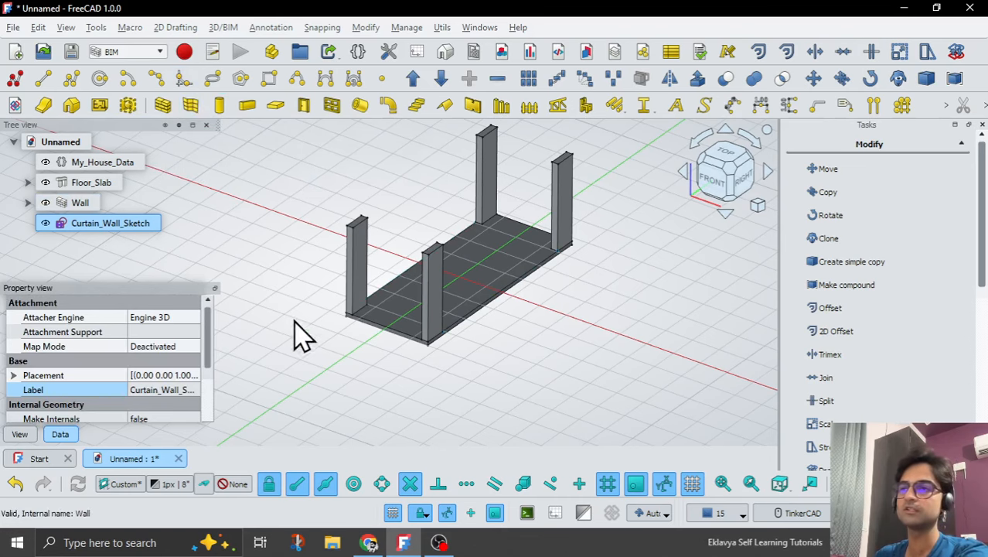
scroll(456, 282, up, 2)
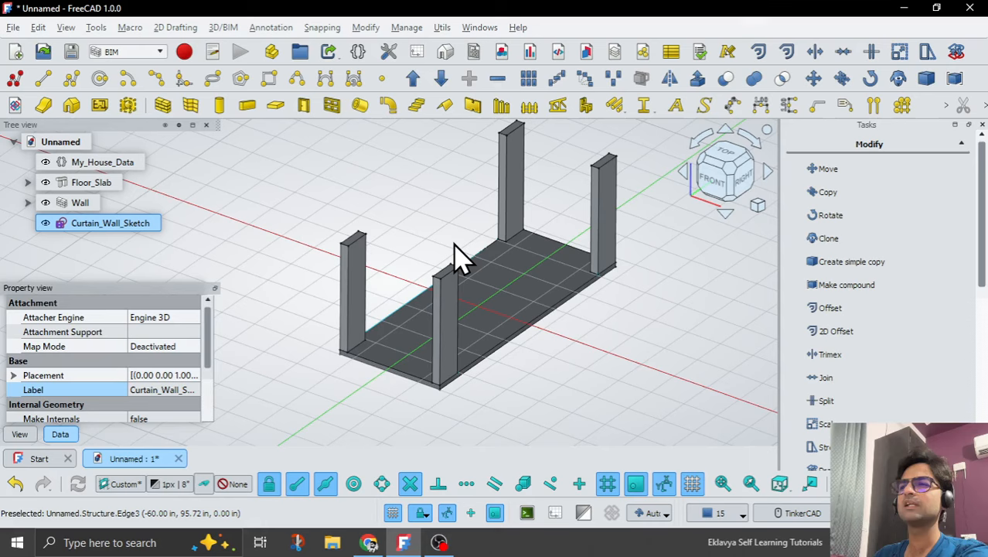
scroll(456, 292, down, 2)
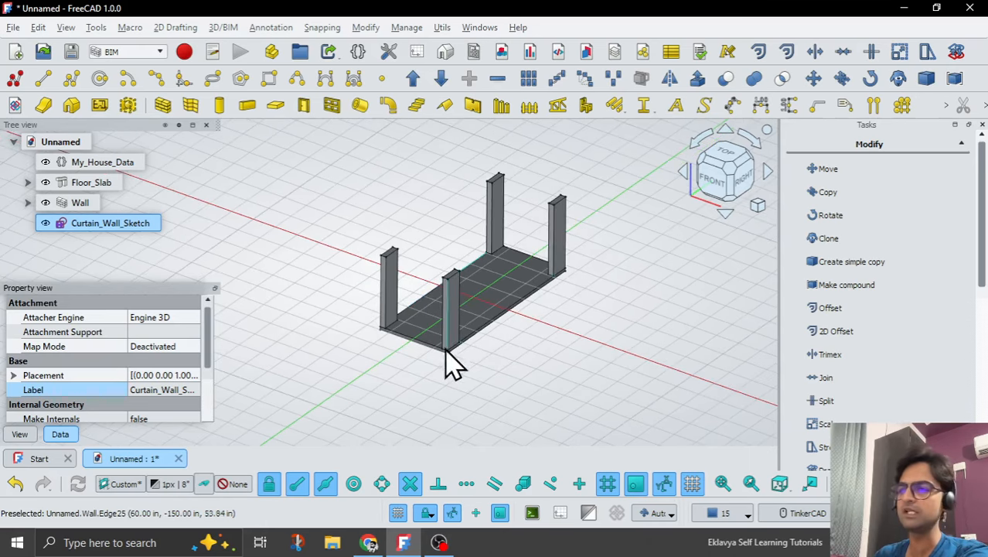
click(438, 543)
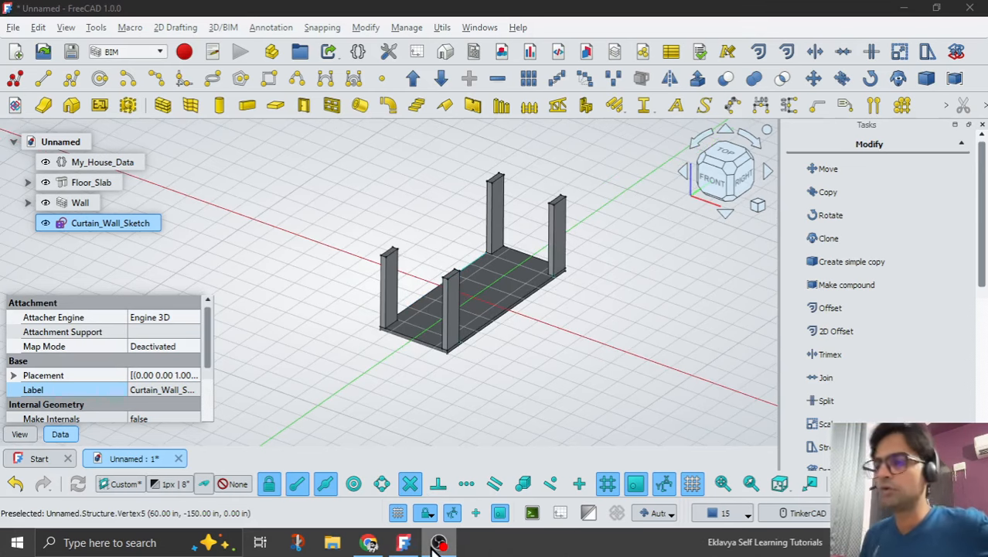
click(405, 542)
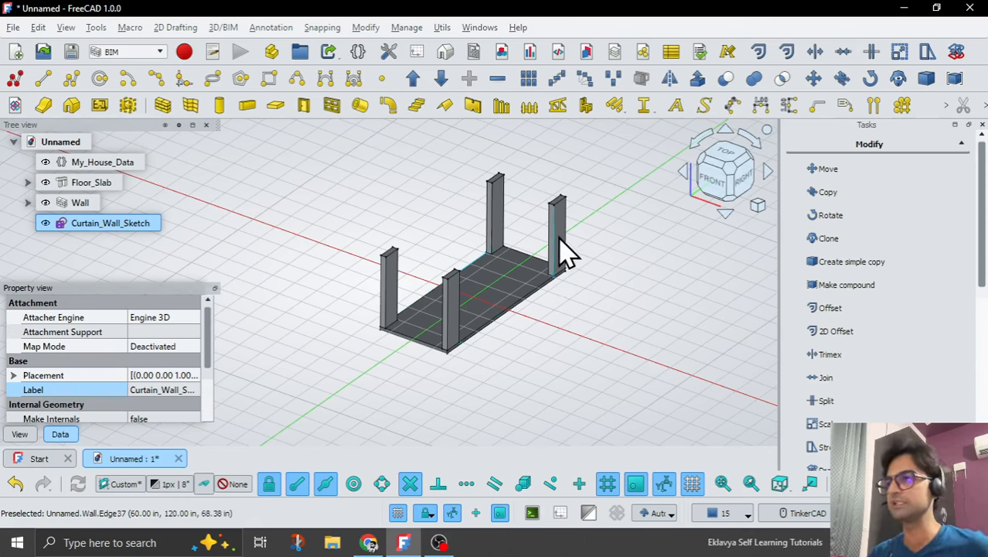
click(696, 80)
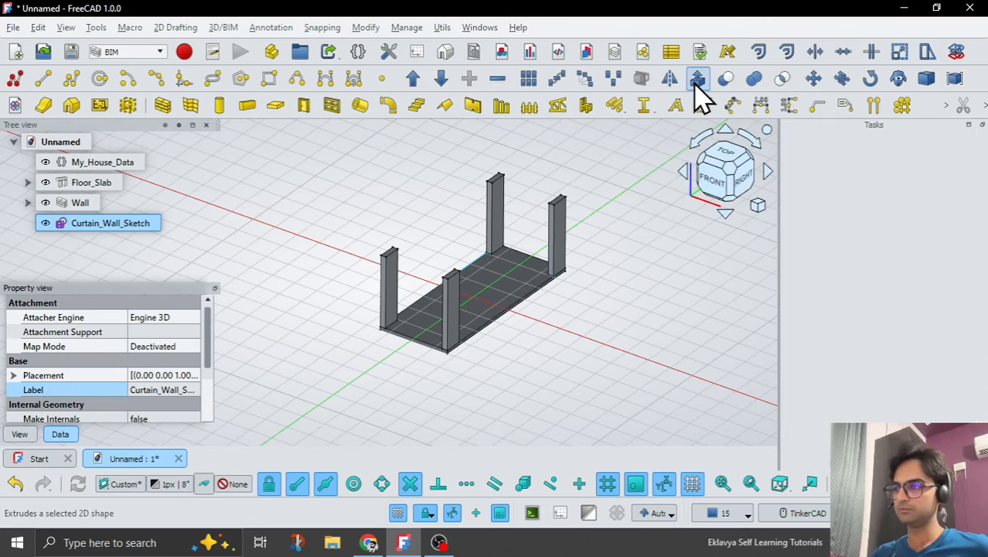
click(818, 286)
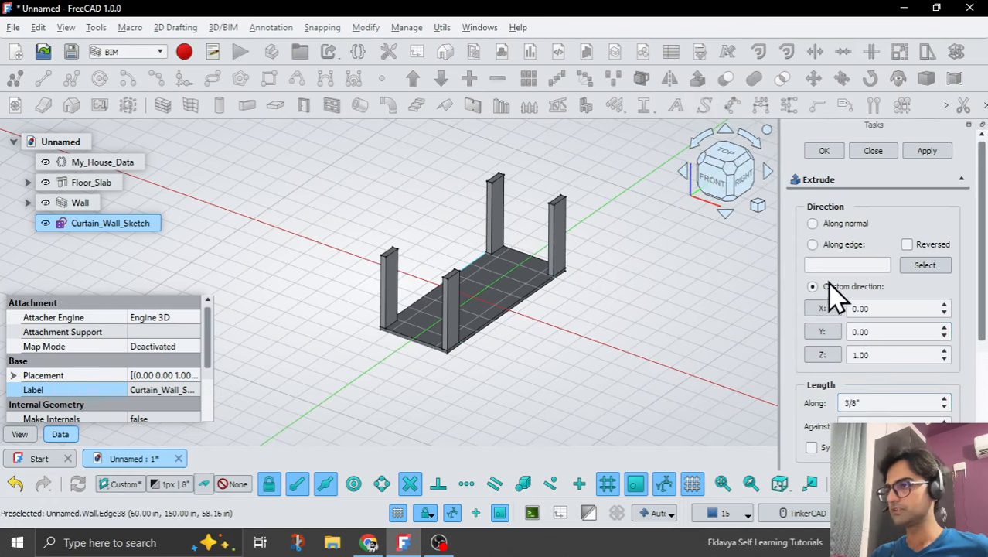
click(883, 402)
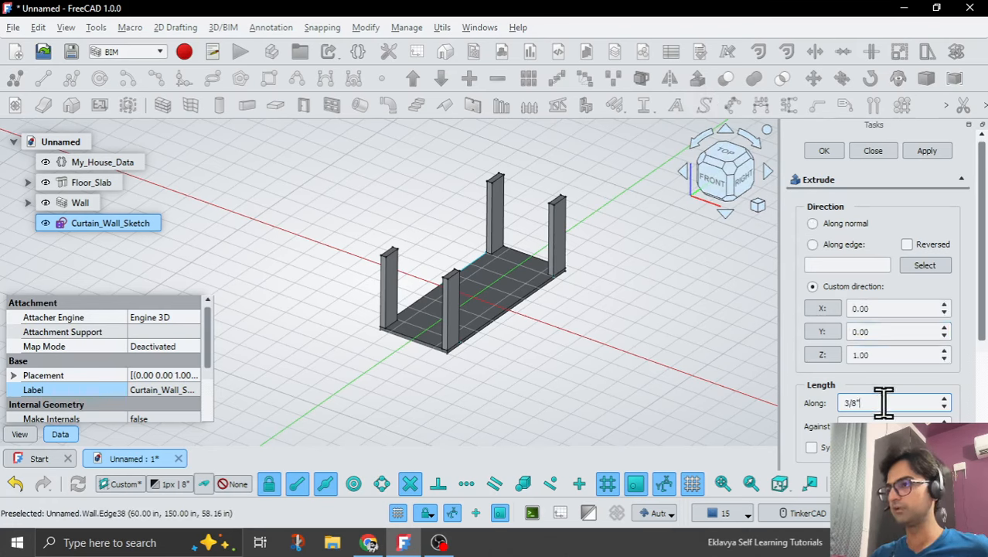
drag(900, 402, 820, 402)
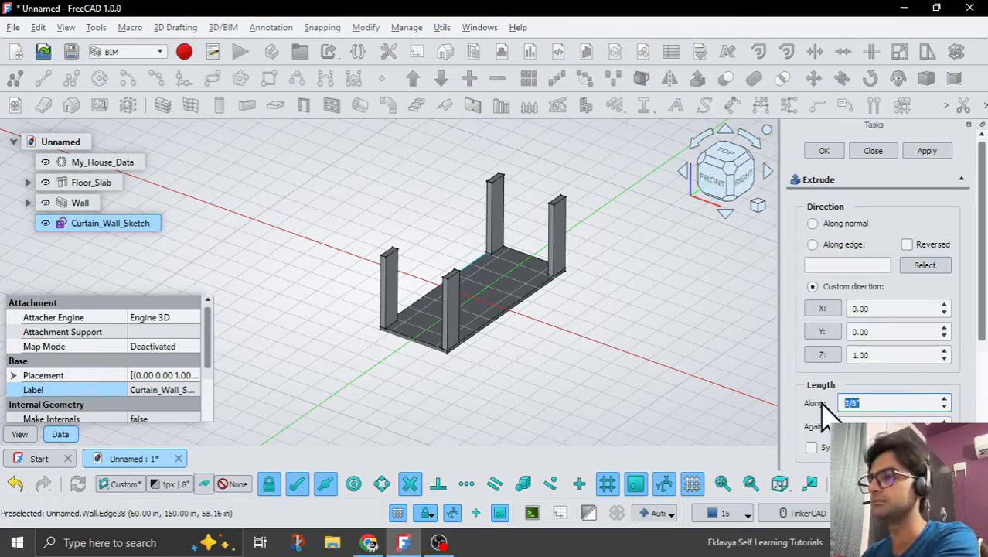
text(12)
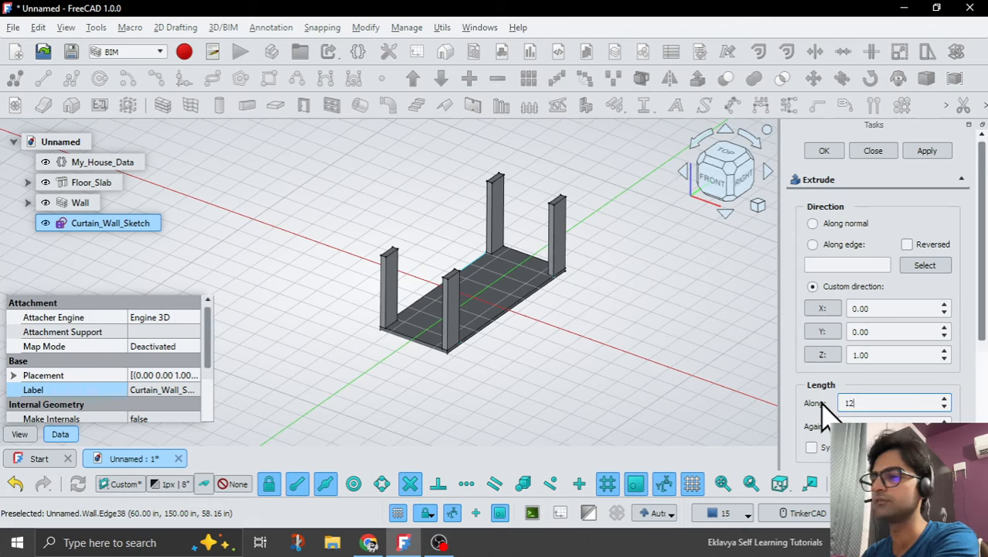
text(')
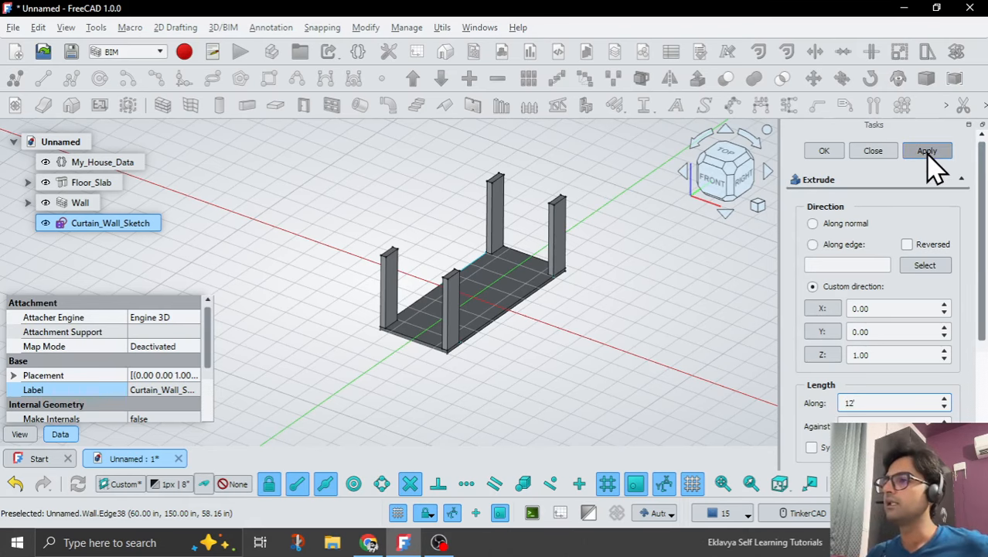
click(927, 152)
click(873, 151)
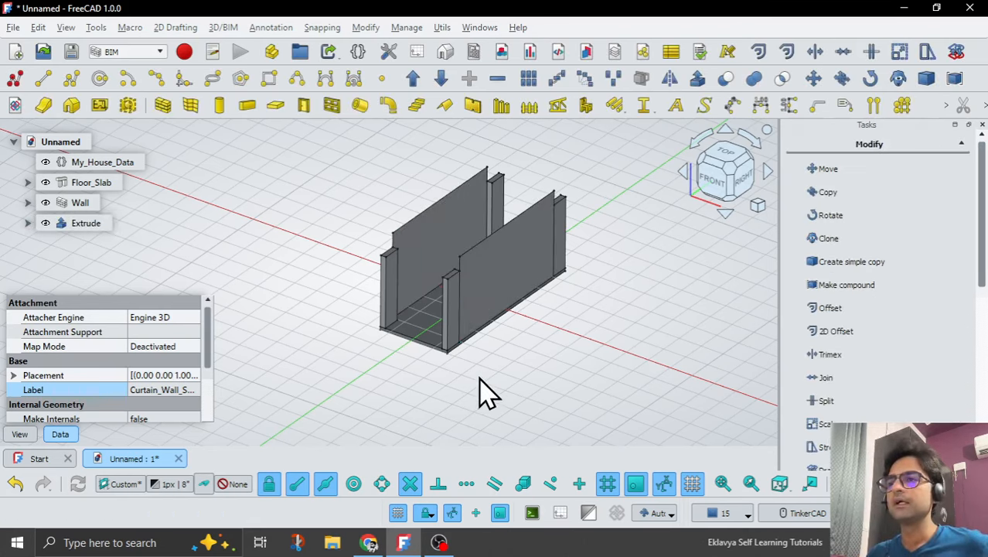
Link the extrusion's forward length to the expression <<My_House_Data>>.Room_Height.
click(85, 223)
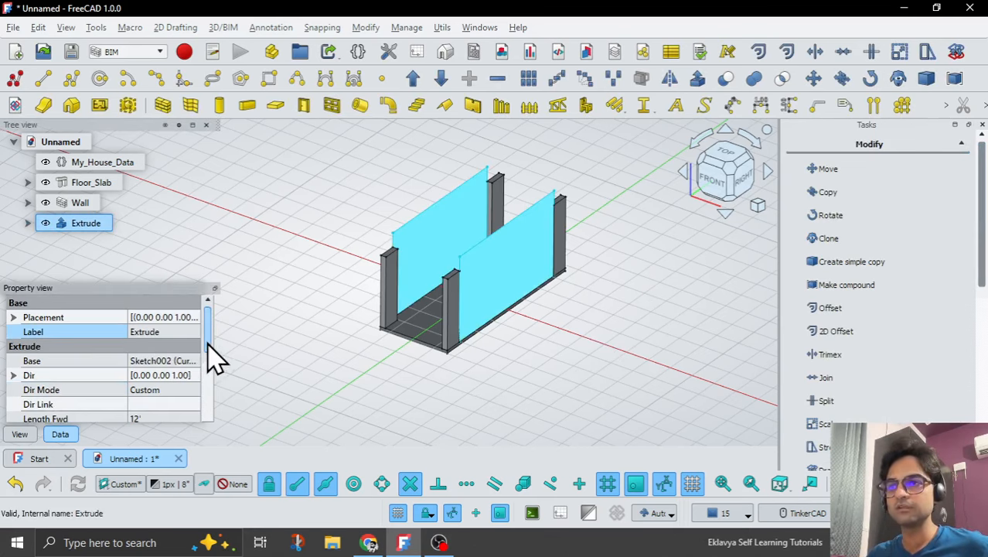
drag(209, 345, 210, 371)
click(163, 366)
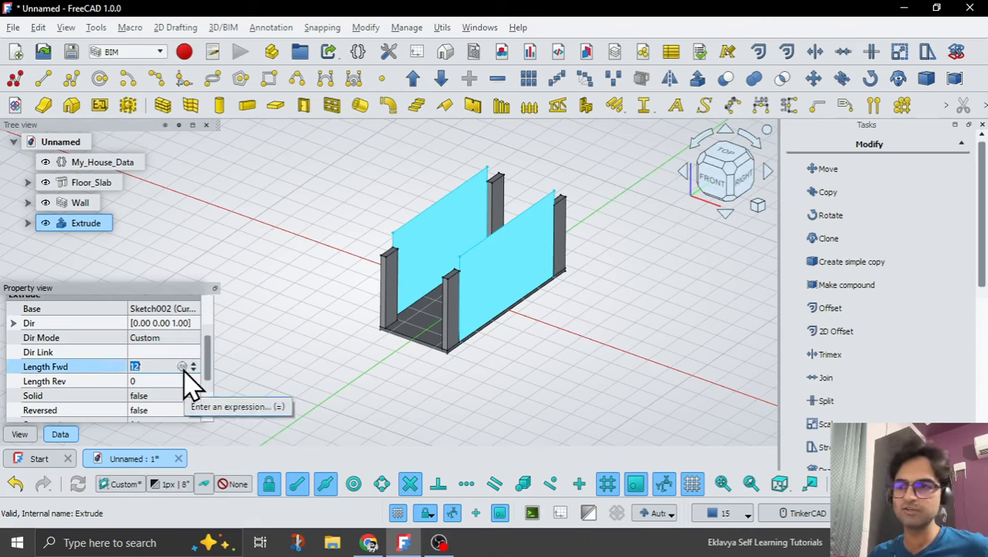
click(183, 368)
text(My)
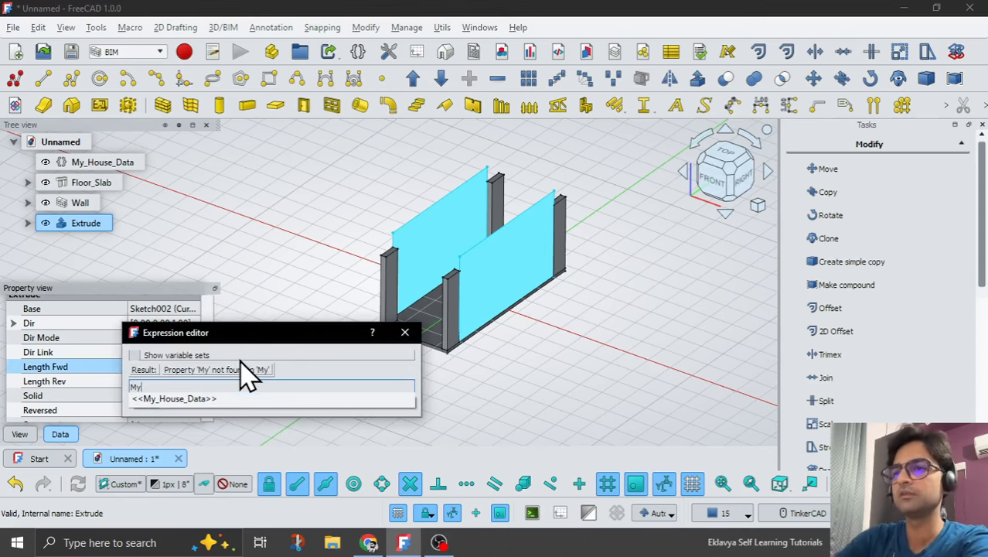
key(Down)
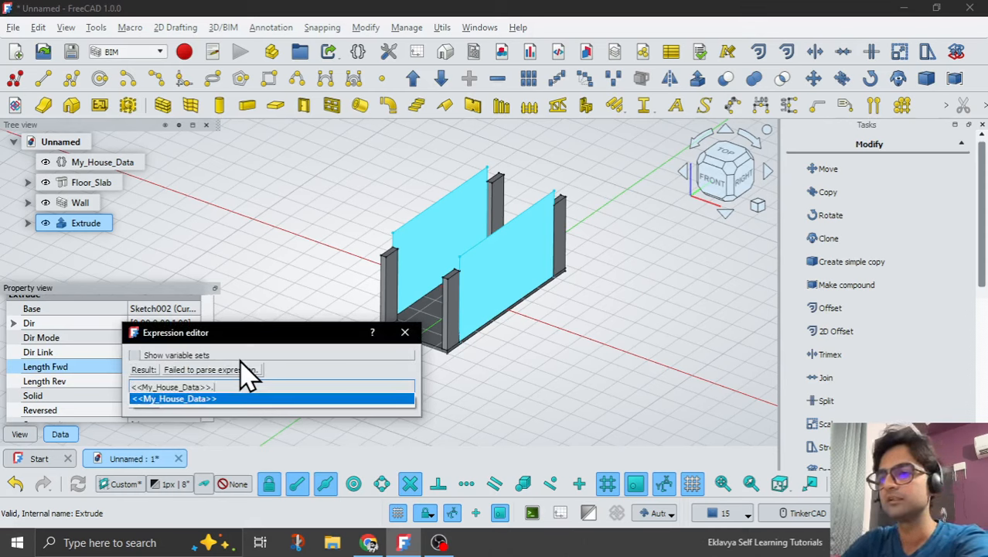
text(Roo)
key(Down)
key(Return)
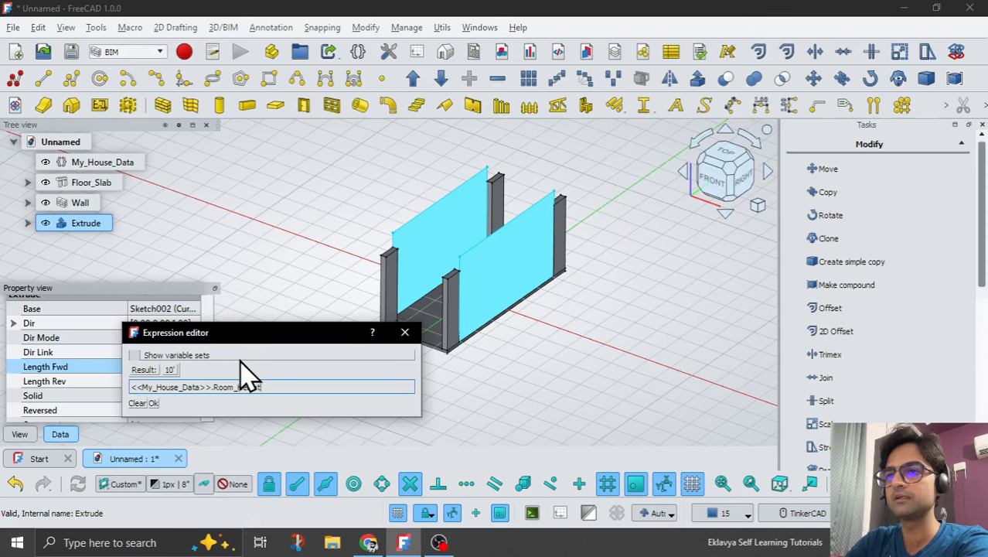
key(Return)
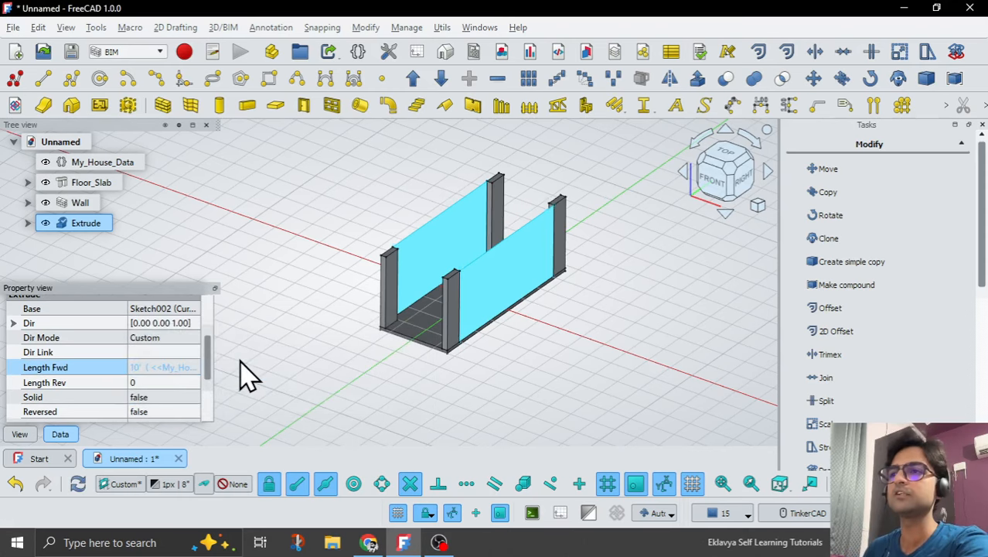
click(246, 377)
middle_drag(408, 404, 408, 373)
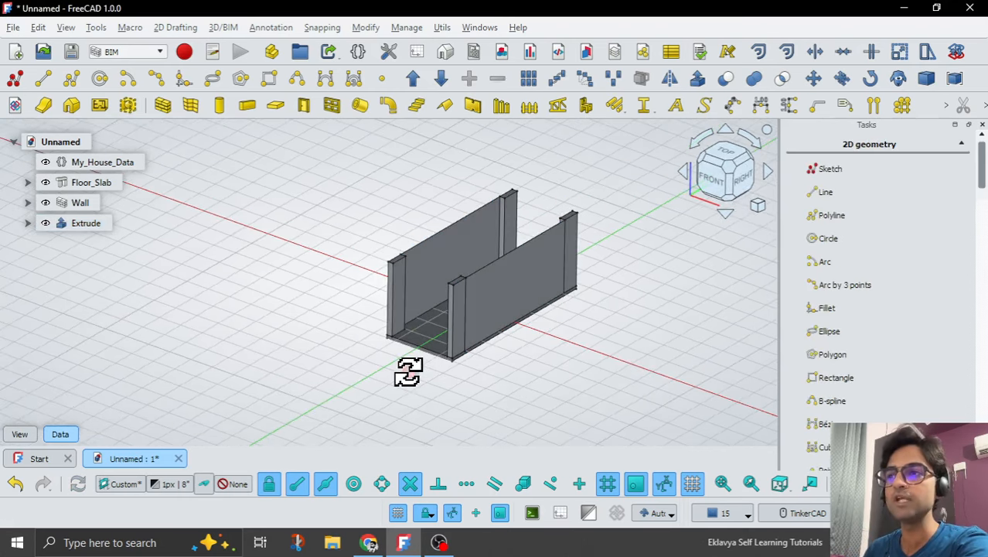
Convert the extruded faces along both long sides of the slab into a curtain wall.
click(82, 226)
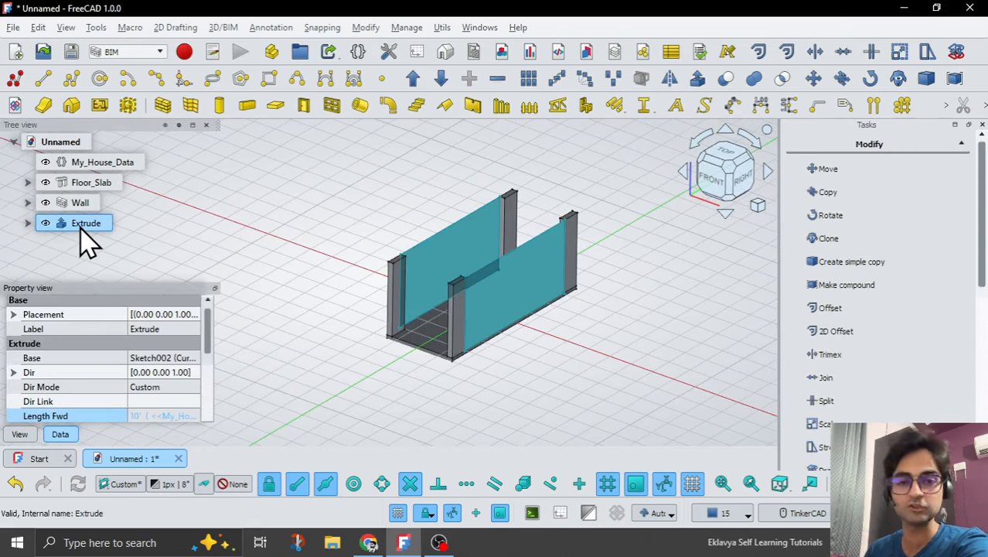
click(193, 104)
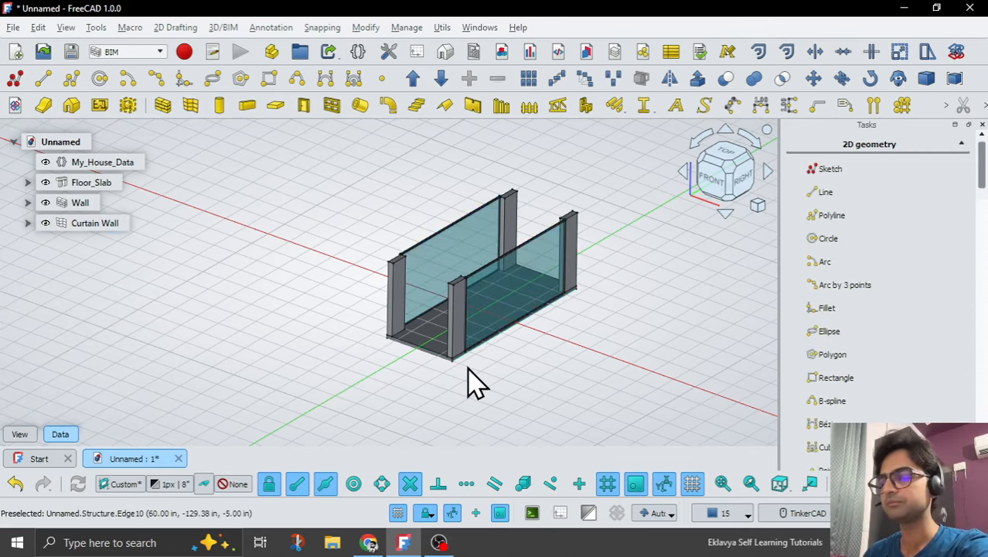
scroll(470, 356, down, 1)
scroll(450, 399, up, 1)
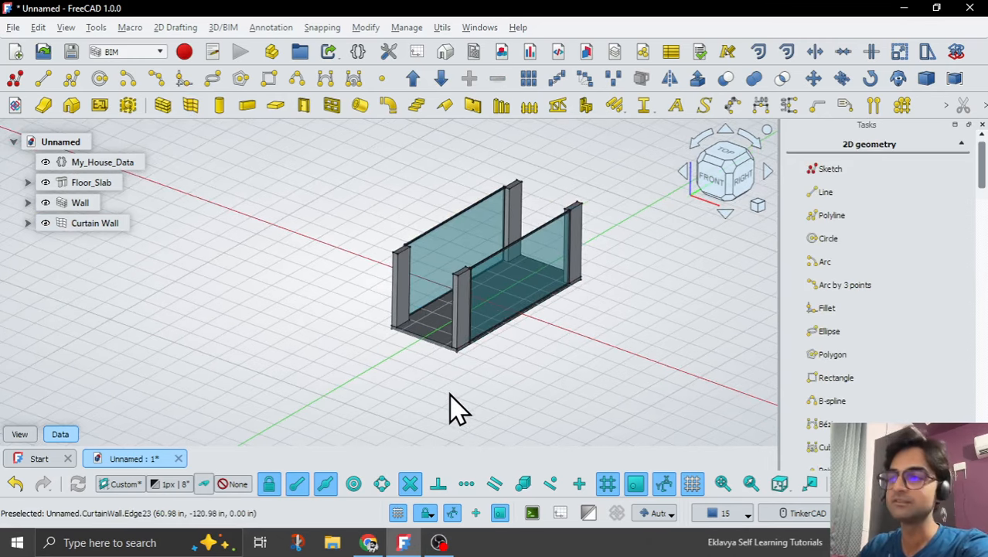
Set Curtain_Wall_Length in My_House_Data to 15' and inspect how the walls and curtain walls adapt.
click(100, 163)
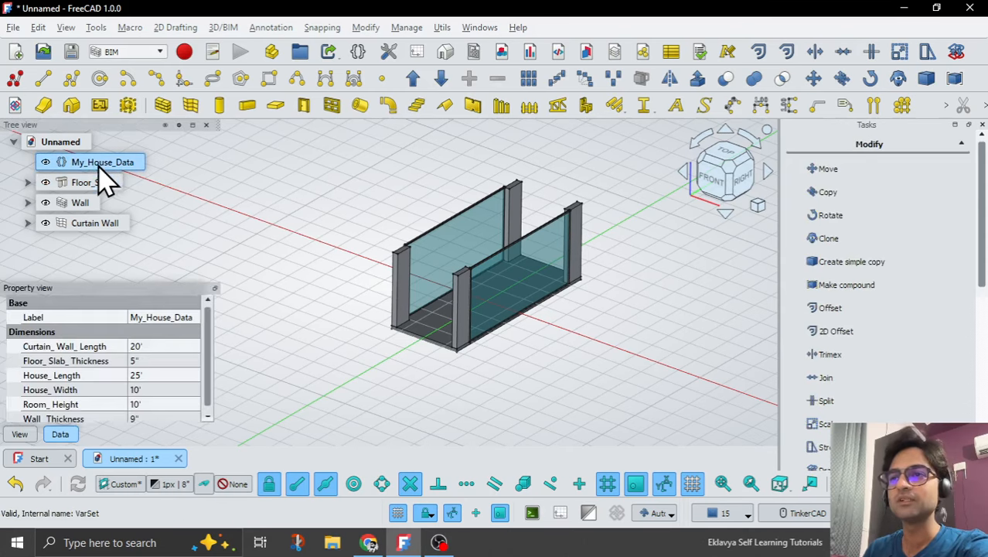
click(172, 346)
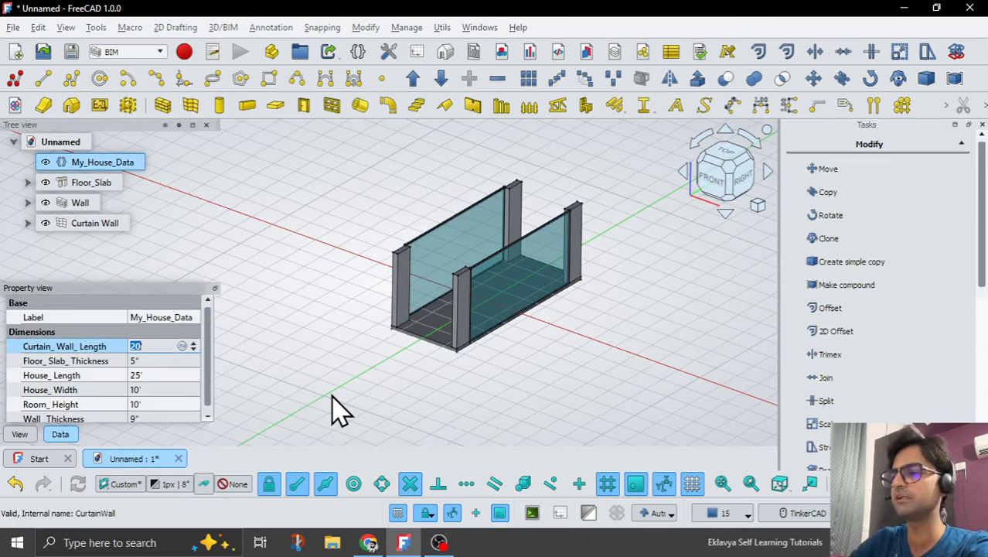
text(15')
key(Return)
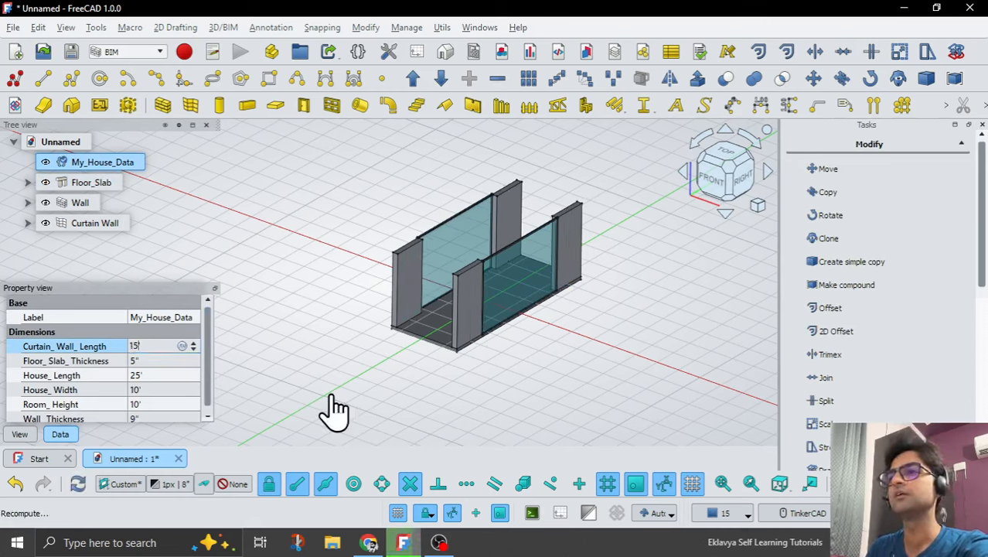
right_click(374, 379)
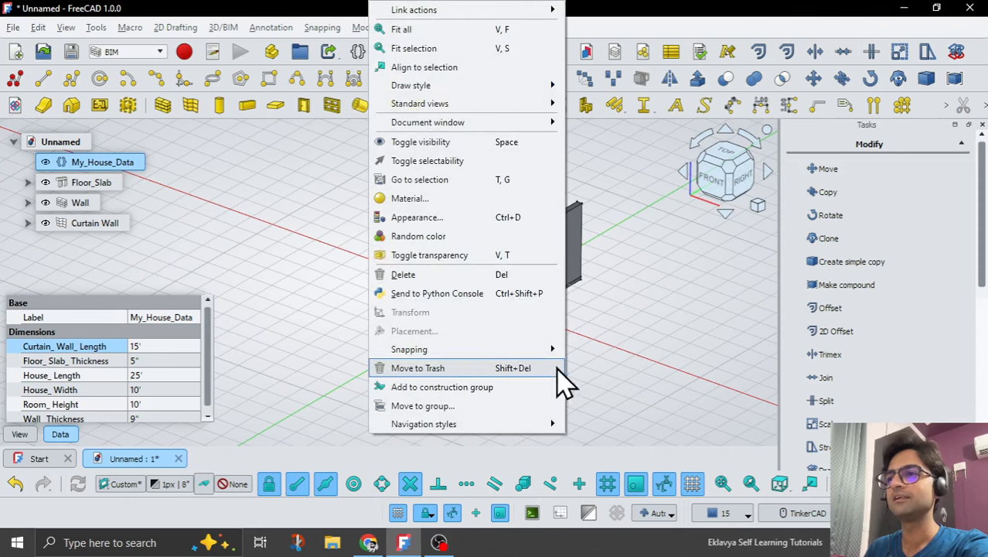
click(610, 345)
mouse_move(627, 319)
right_down()
mouse_move(551, 304)
mouse_move(626, 325)
right_up()
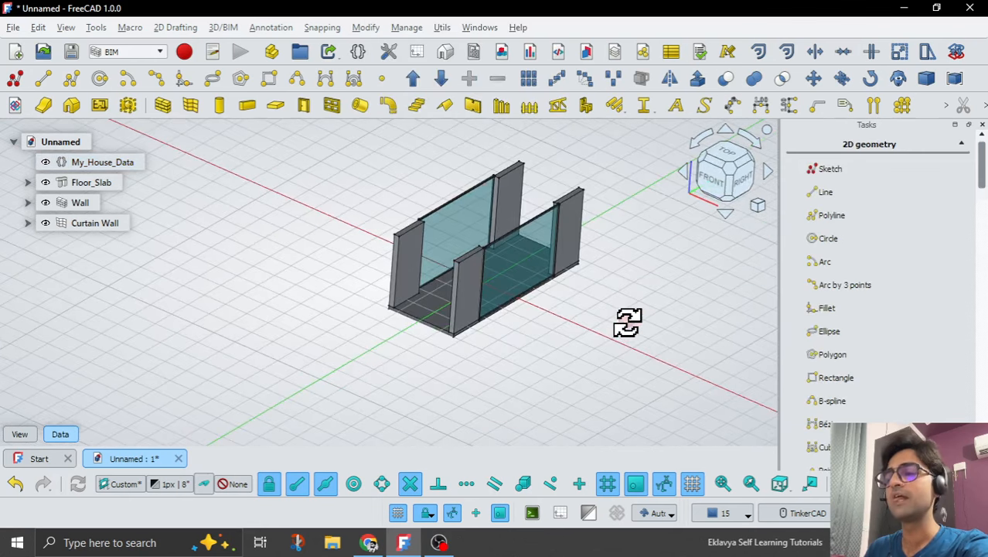
scroll(490, 254, up, 3)
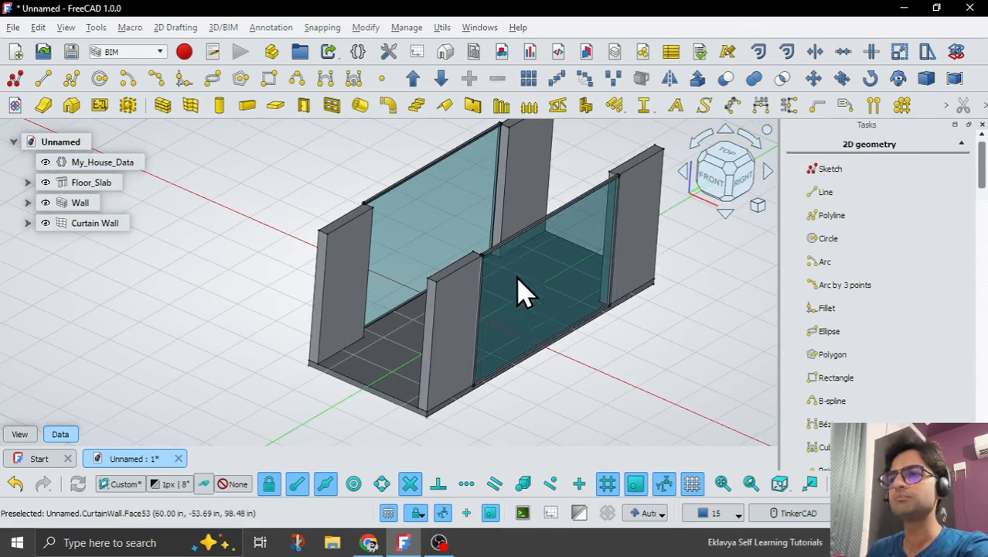
scroll(514, 283, down, 3)
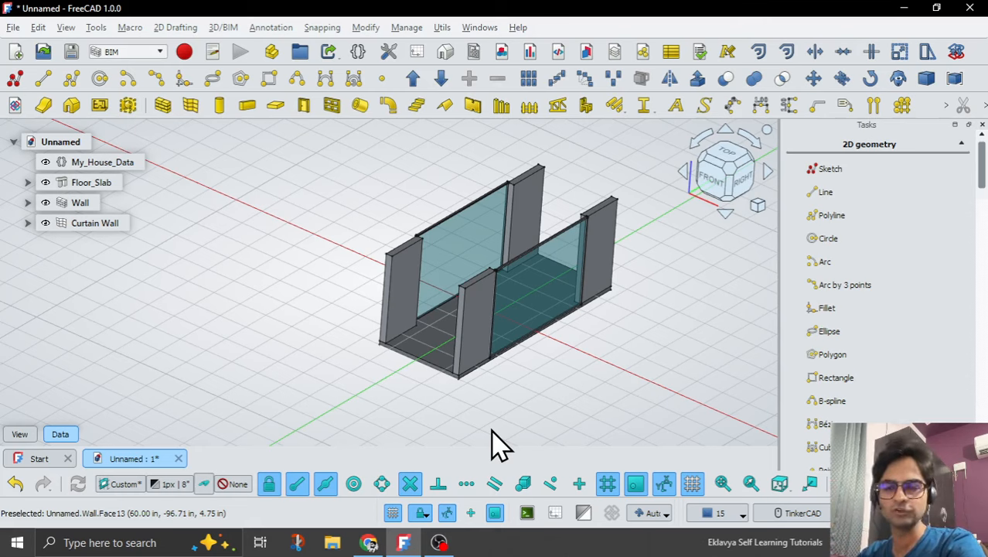
Add a property named V_Panels_CW of type App::PropertyLength to the Dimensions group of My_House_Data.
mouse_move(69, 225)
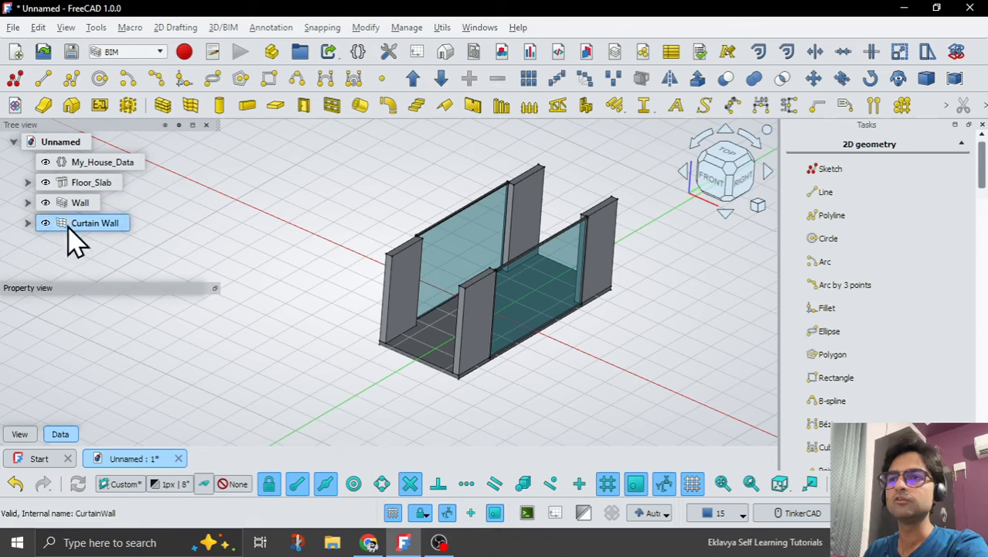
click(85, 167)
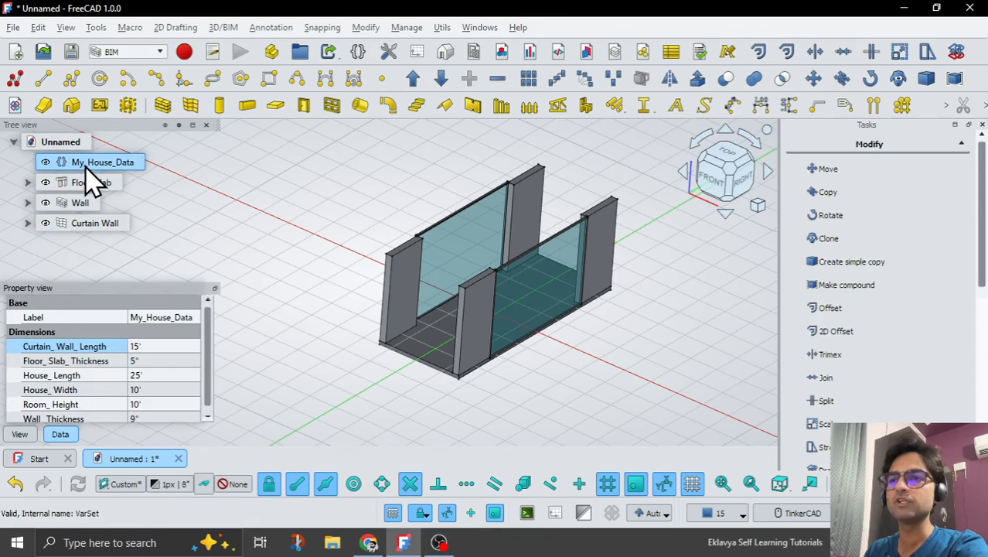
right_click(63, 422)
click(82, 419)
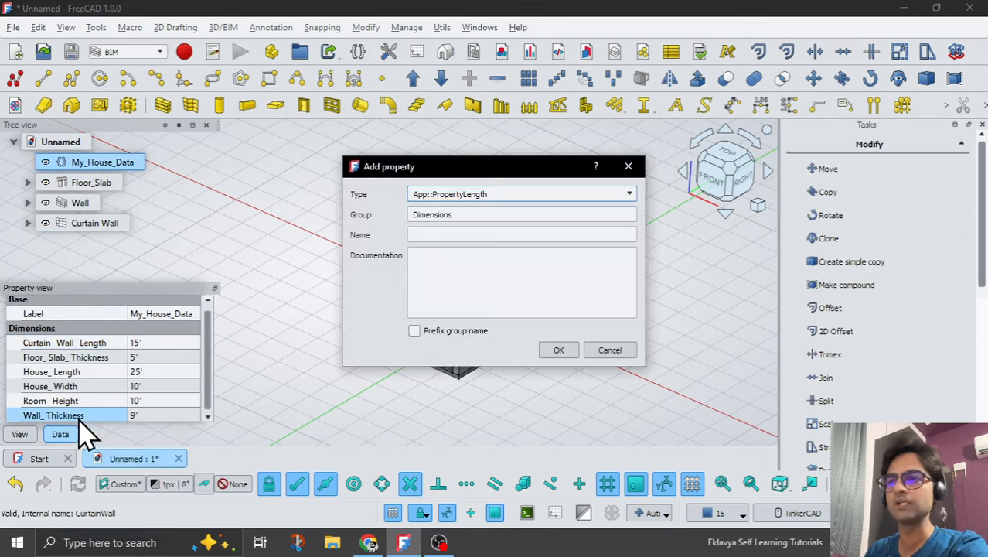
click(451, 230)
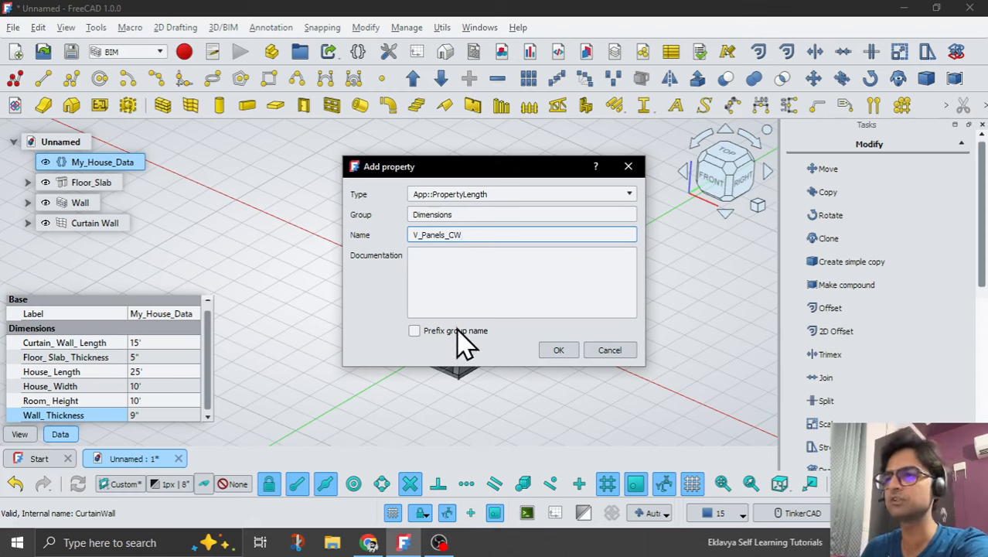
click(562, 353)
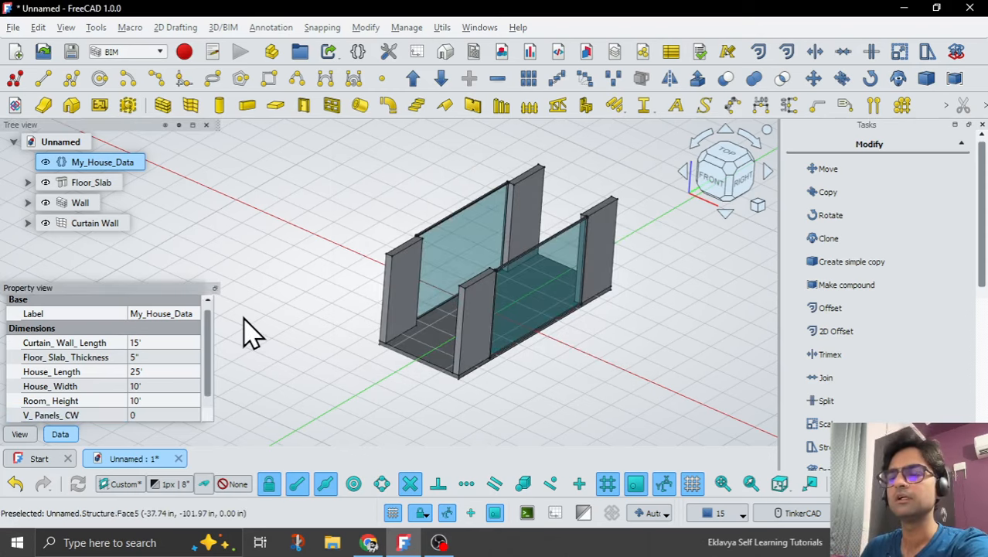
scroll(99, 396, down, 1)
click(68, 404)
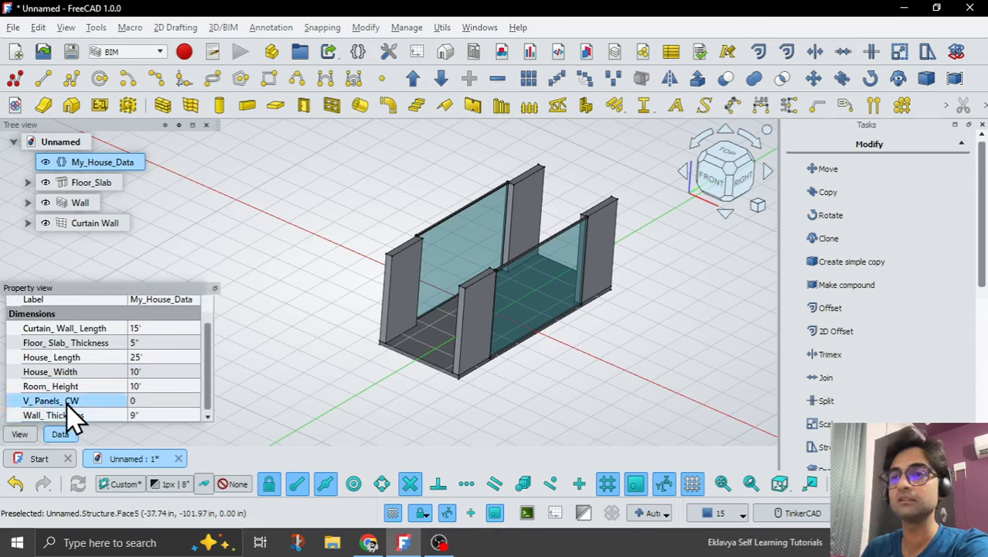
Remove the V_Panels_CW property from My_House_Data and begin a new property of type App::PropertyInteger.
right_click(71, 418)
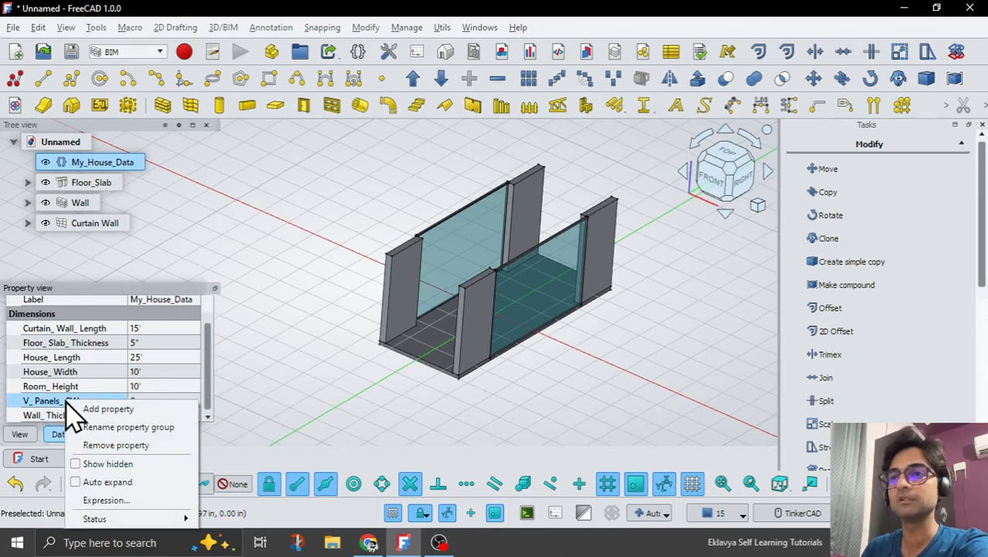
click(114, 445)
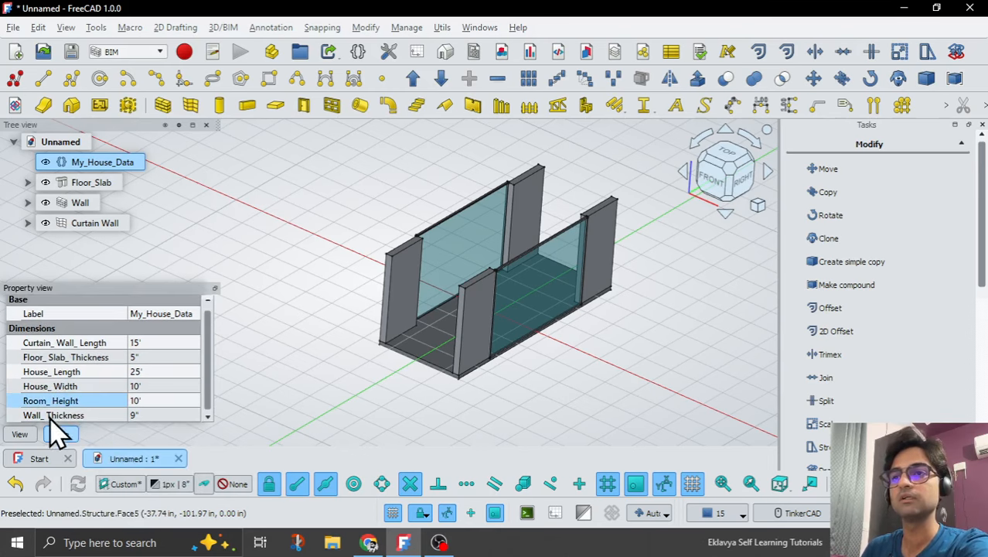
right_click(52, 421)
click(74, 427)
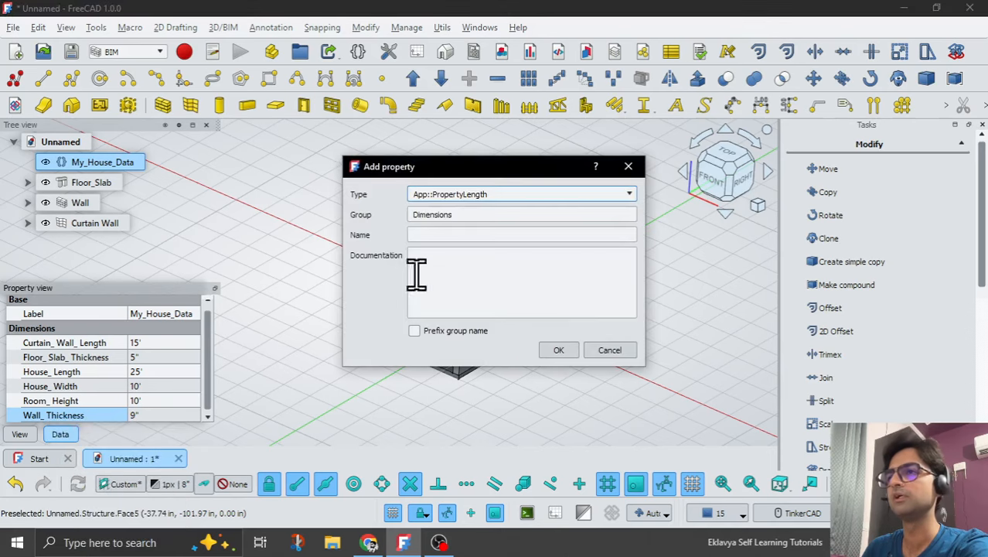
click(489, 194)
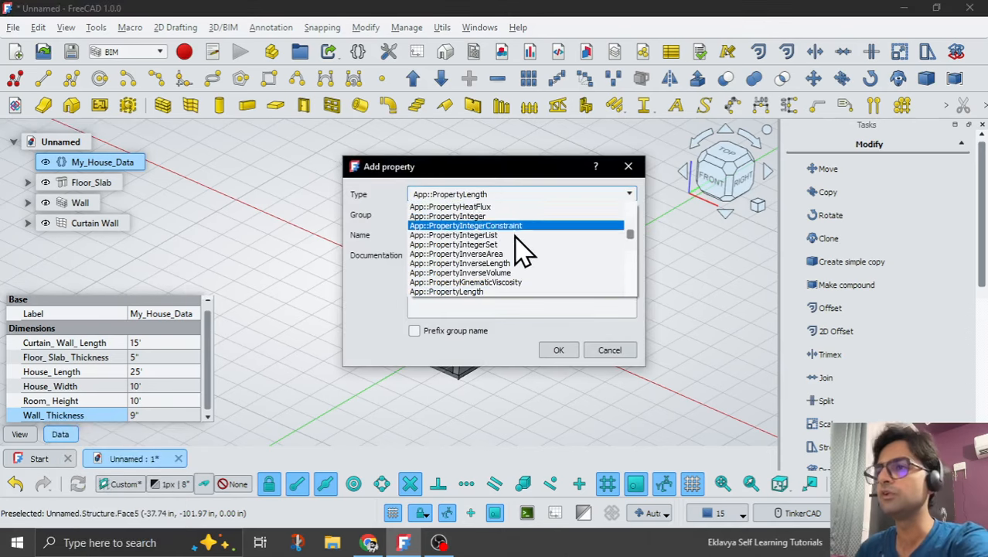
scroll(524, 251, up, 10)
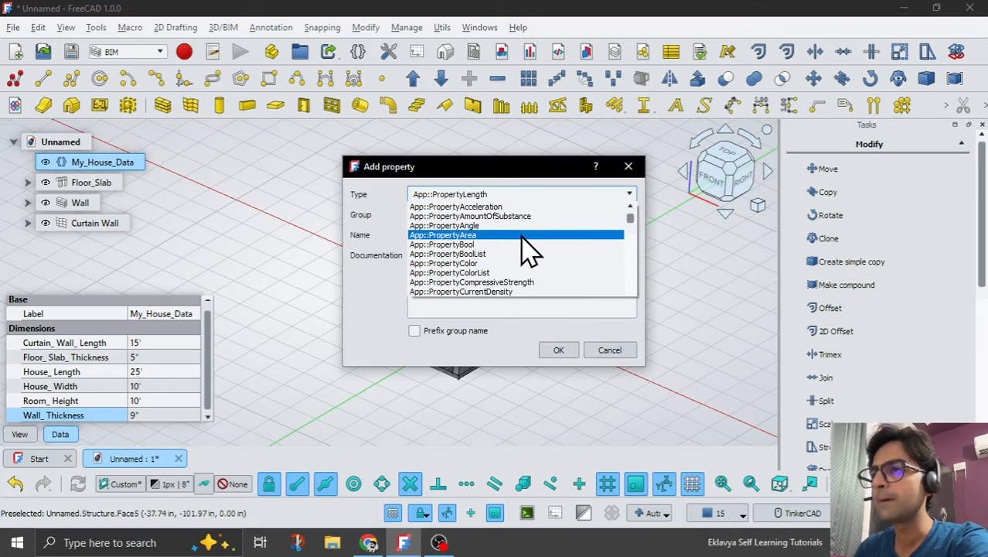
scroll(542, 246, down, 9)
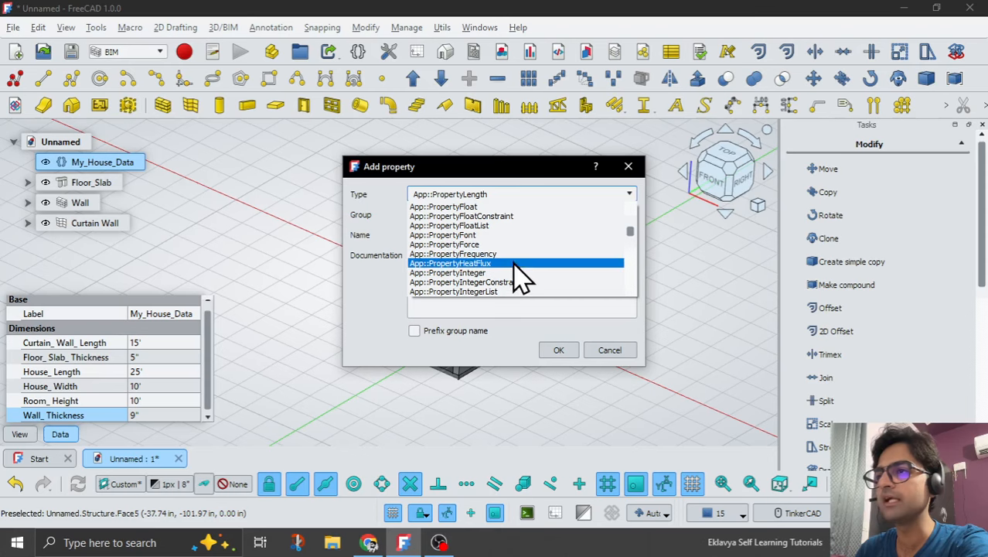
click(510, 274)
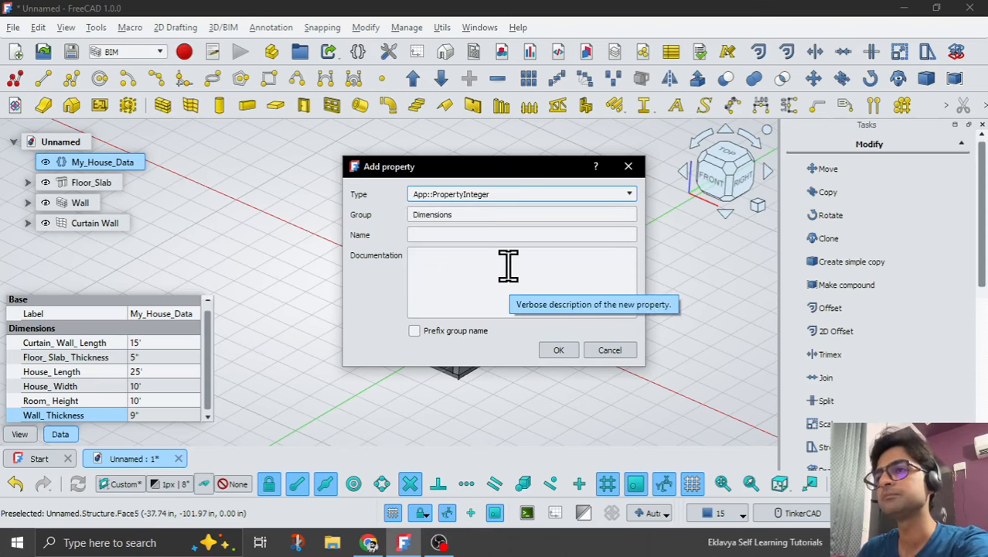
Assign the new integer property to a group named Quantity, name it V_Panels_CW and create it.
click(449, 232)
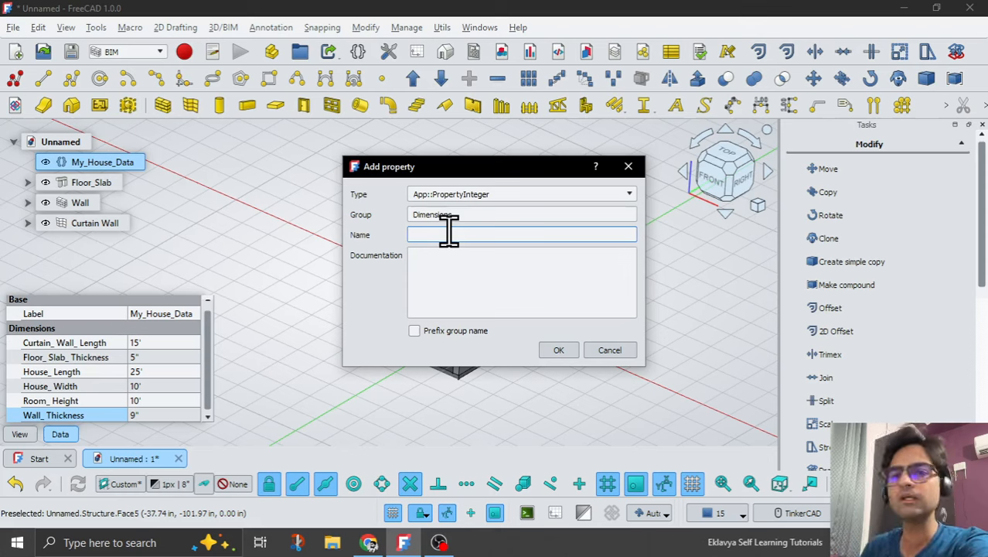
click(466, 215)
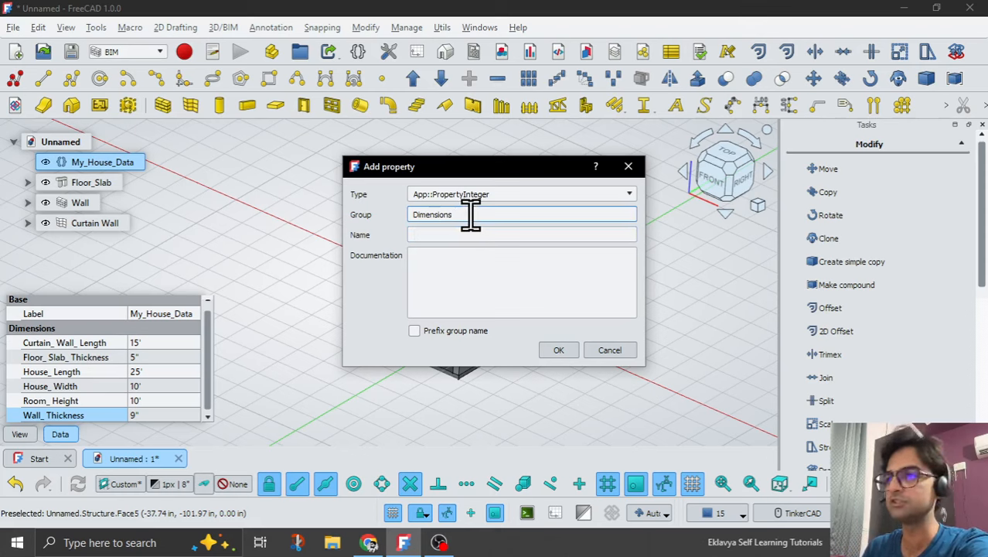
drag(469, 215, 375, 215)
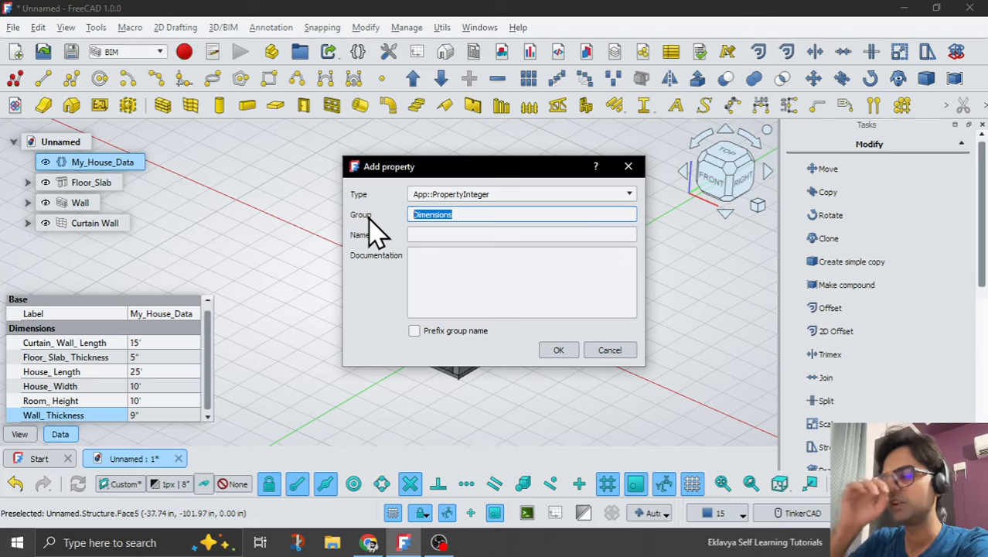
text(Quantity)
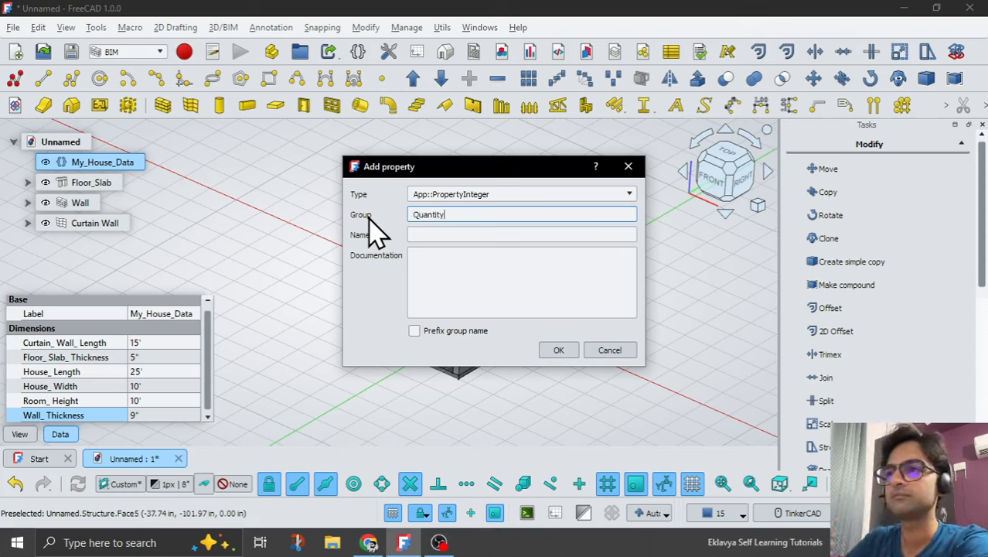
click(435, 235)
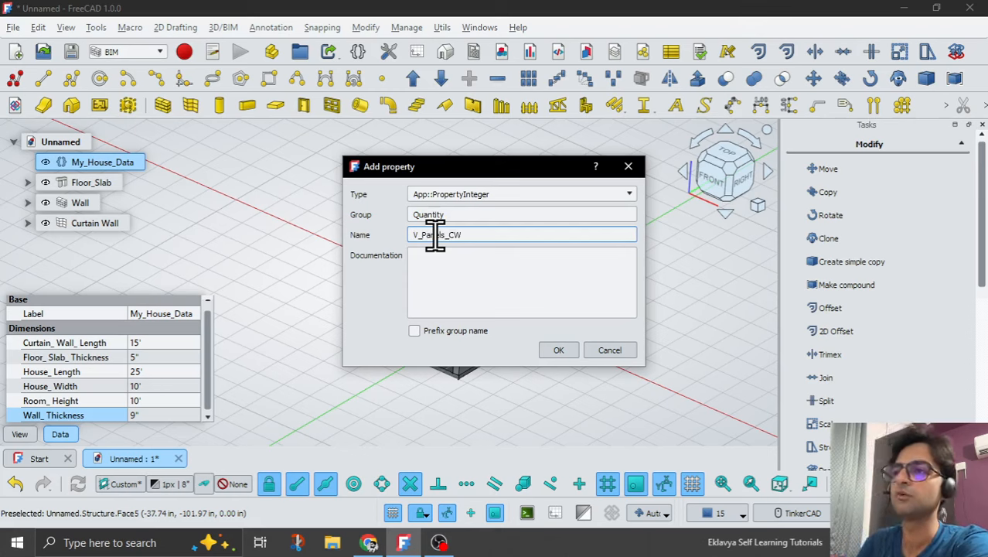
click(554, 349)
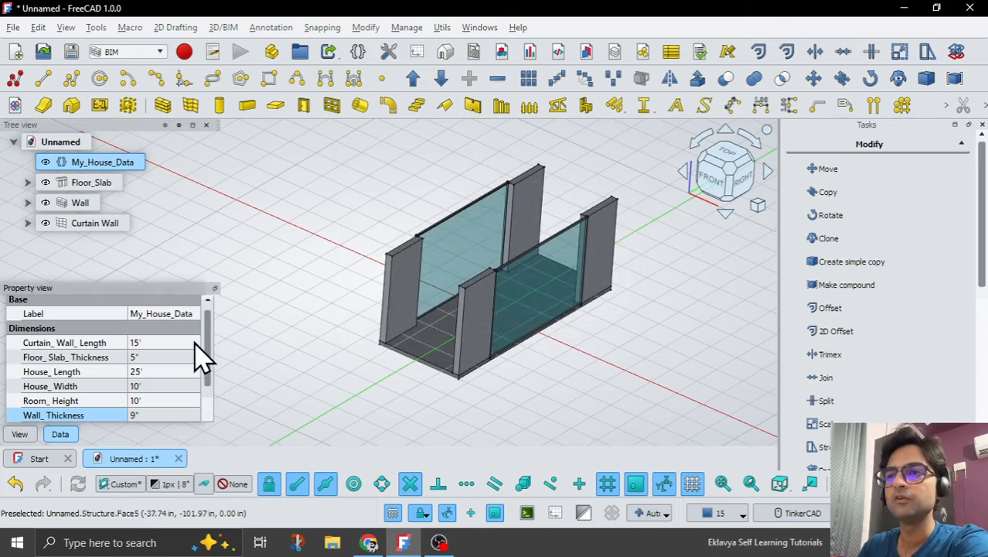
Set V_Panels_CW in the Quantity group of My_House_Data to 3.
drag(208, 344, 209, 371)
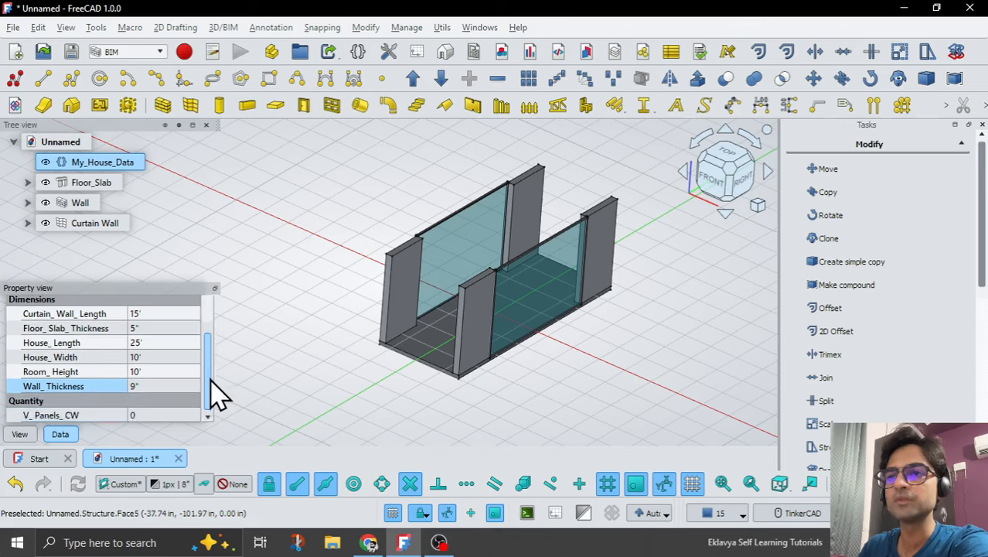
click(148, 414)
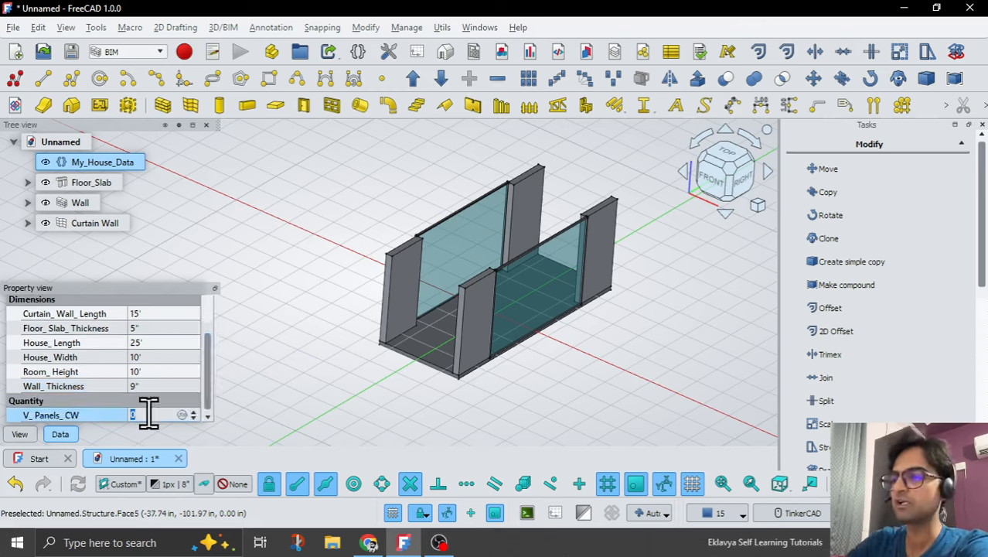
text(3)
key(Return)
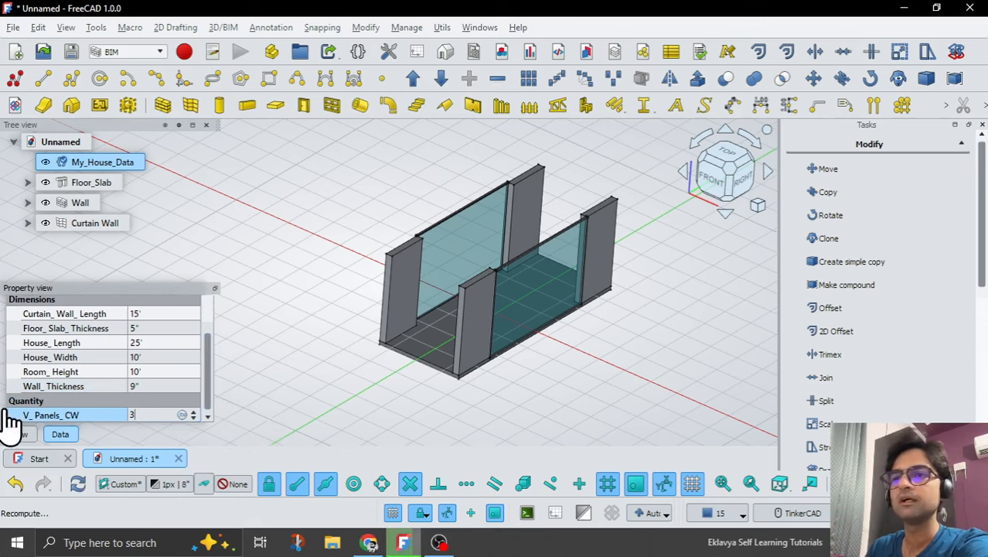
Add an App::PropertyInteger property named H_Panels_CW to the Quantity group of My_House_Data and set it to 2.
right_click(81, 418)
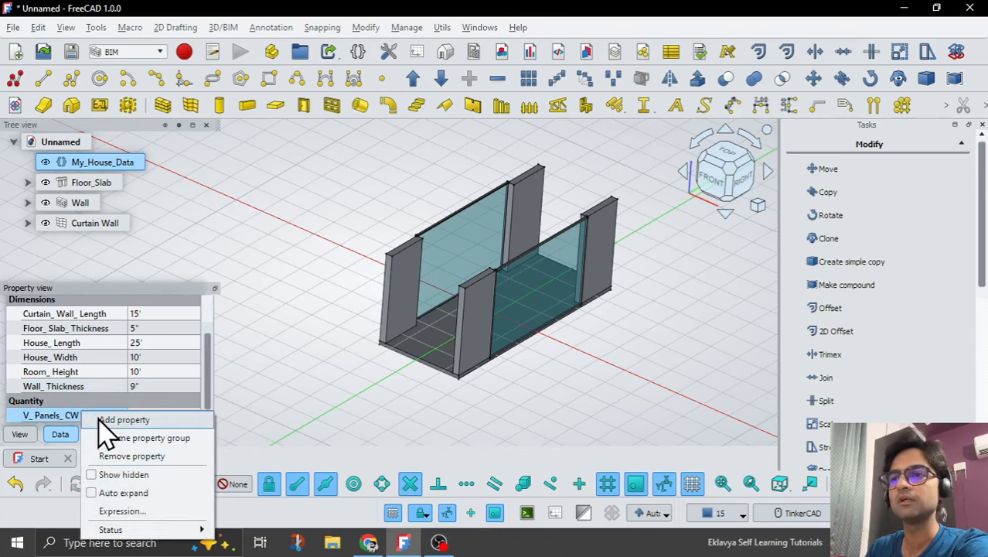
click(102, 419)
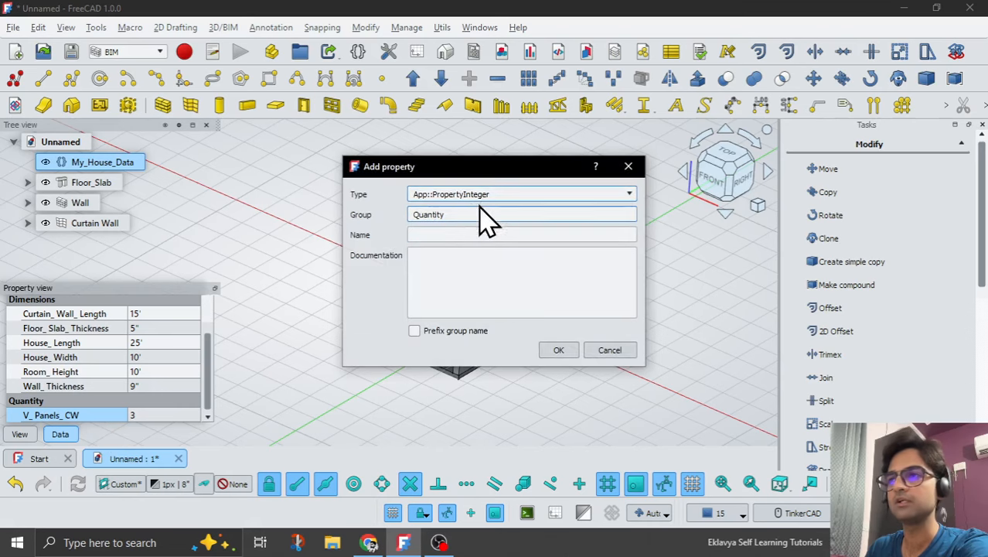
click(452, 234)
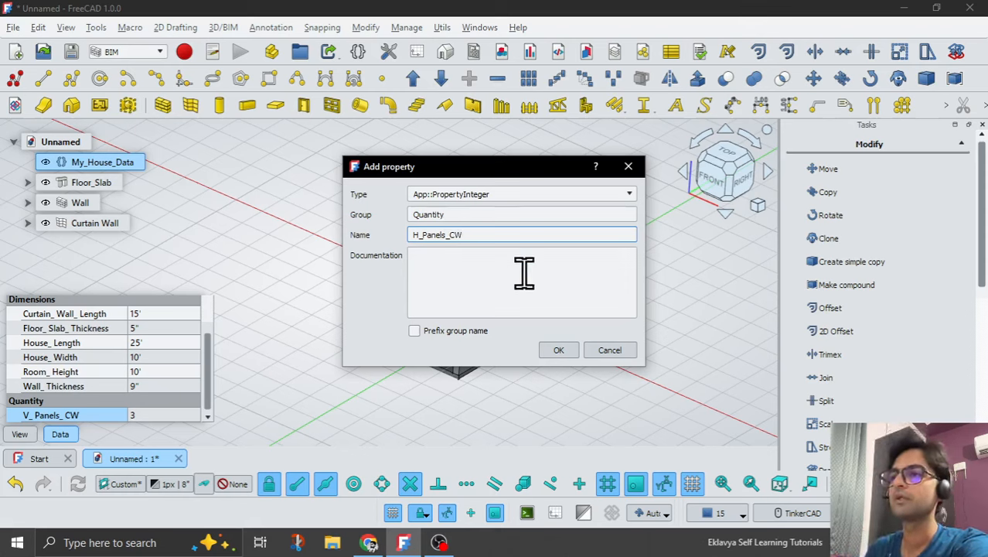
click(557, 349)
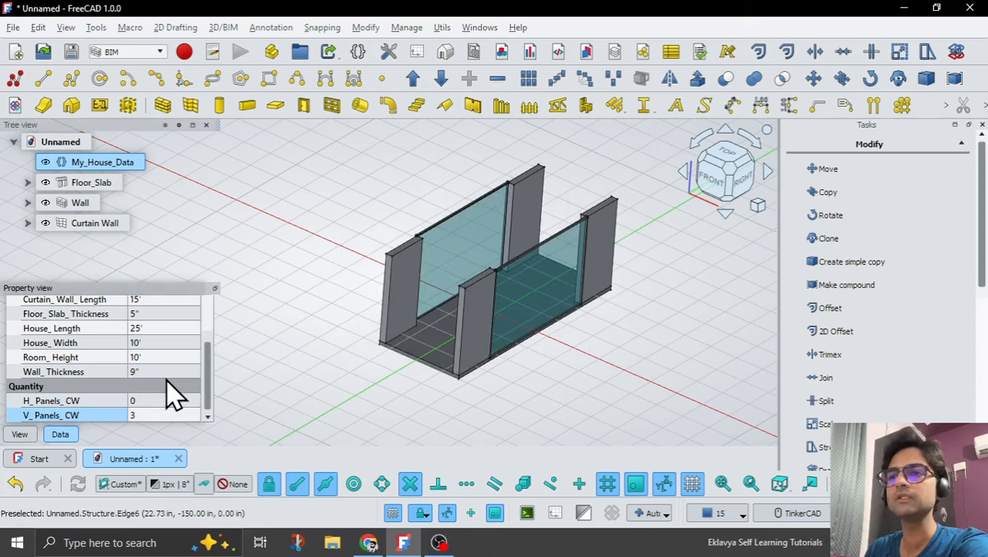
click(152, 399)
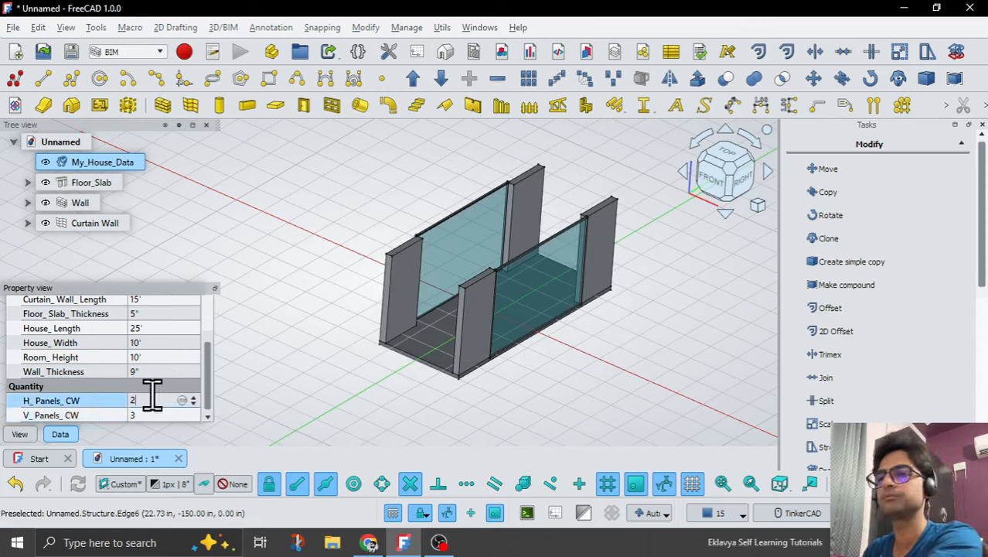
key(Return)
click(368, 406)
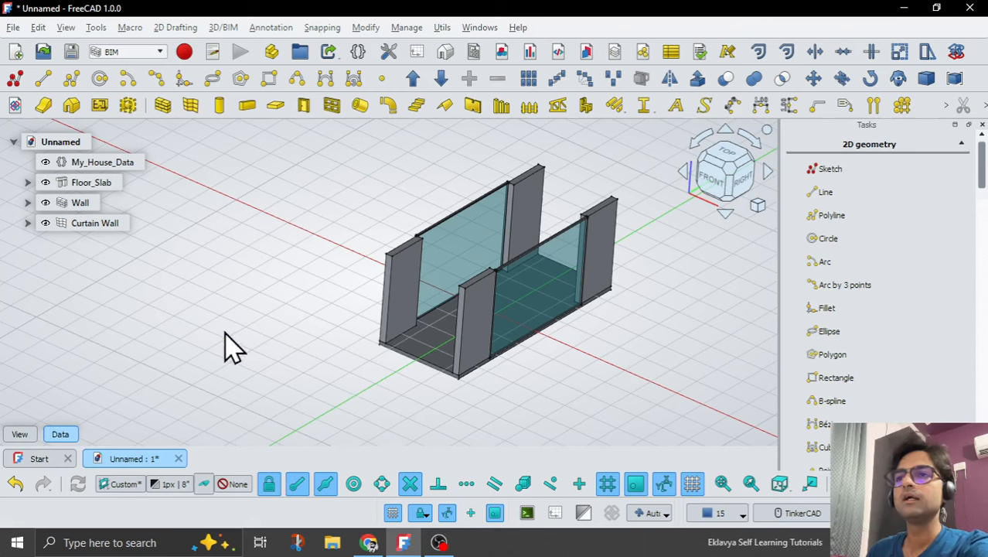
Try a value of 2 for the curtain wall's Vertical Sections and review its neighbouring mullion and panel properties.
click(92, 223)
drag(208, 309, 211, 410)
scroll(89, 403, up, 1)
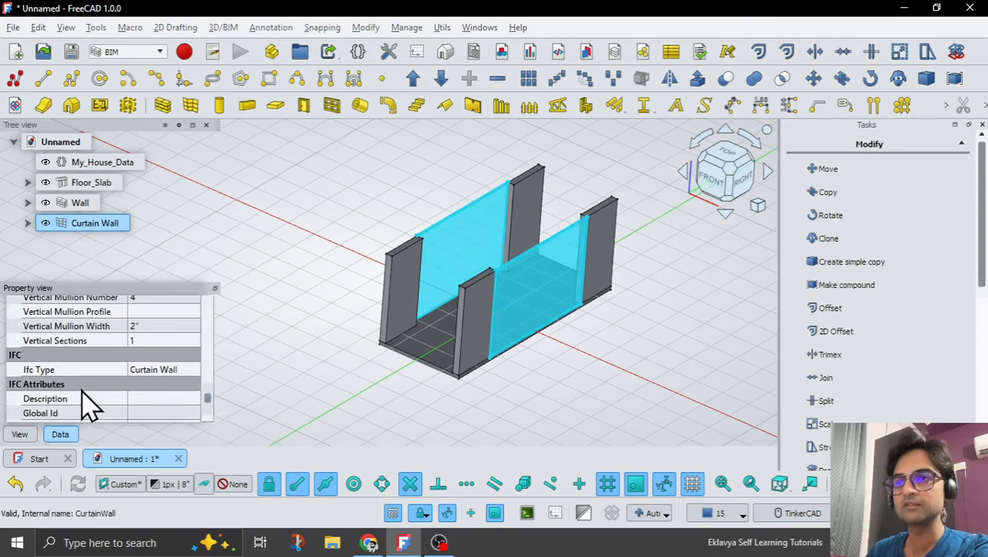
scroll(85, 402, up, 1)
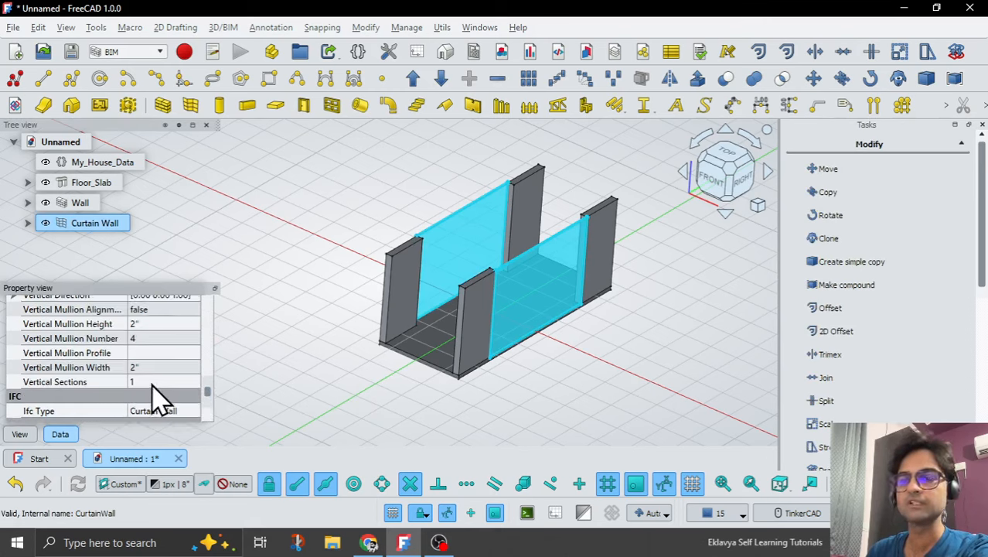
click(151, 381)
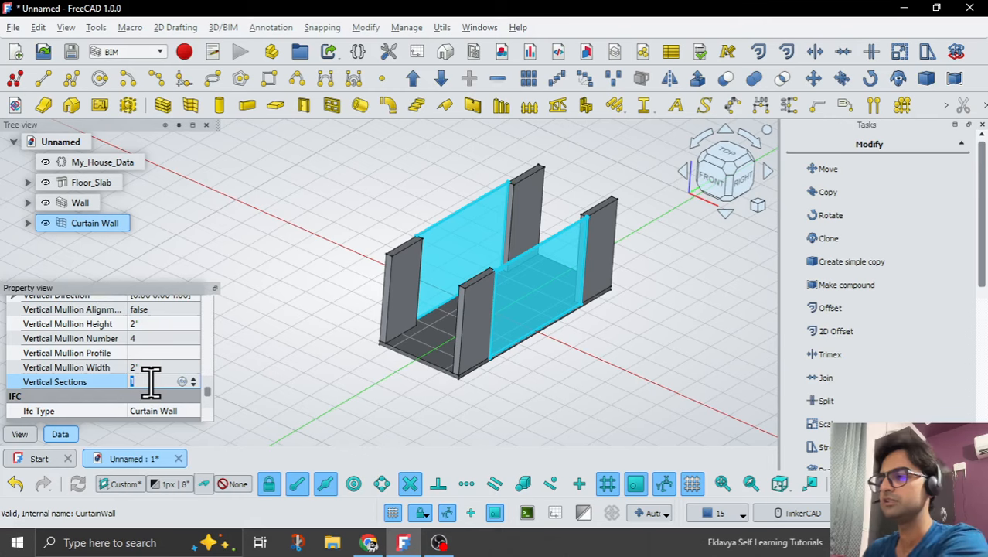
text(2)
key(Return)
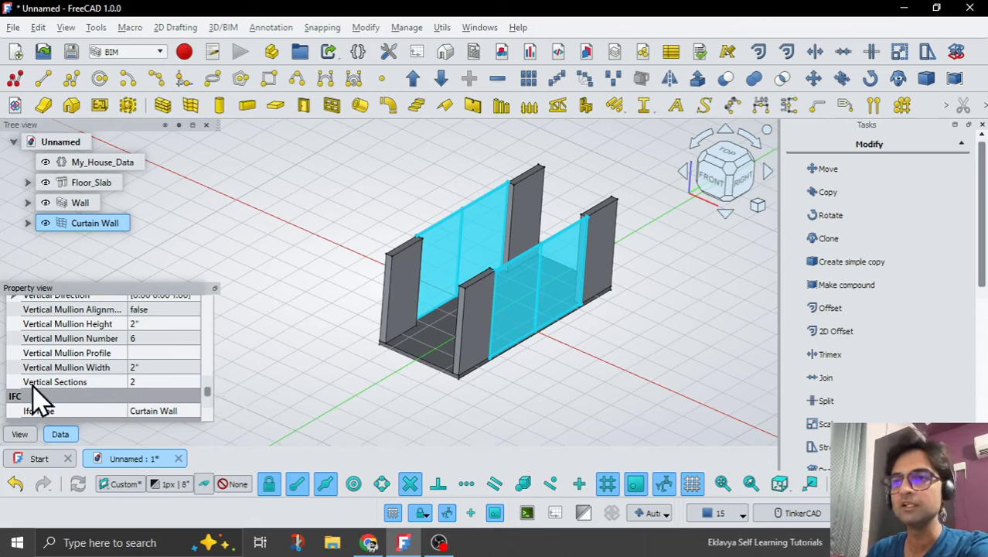
scroll(39, 398, up, 2)
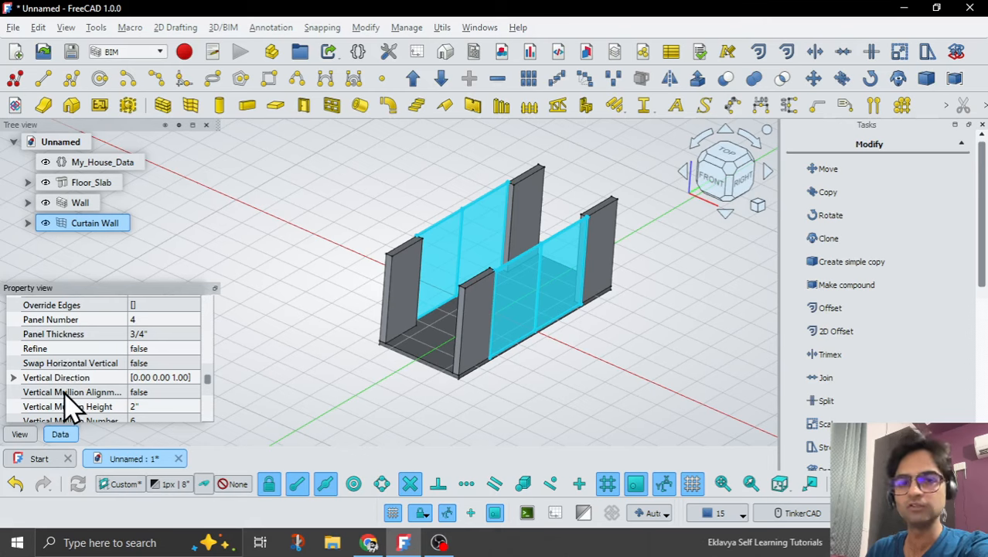
scroll(69, 402, down, 2)
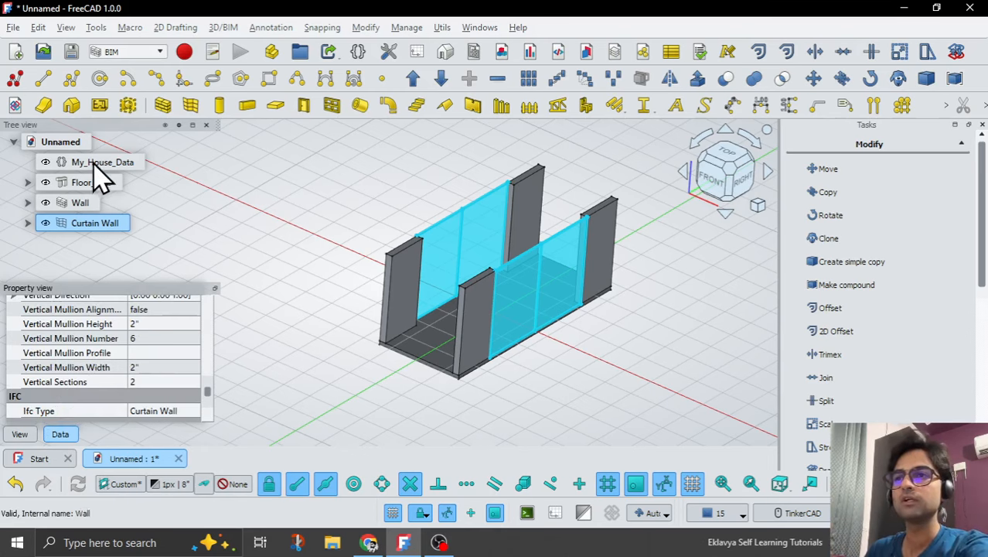
Link the curtain wall's Vertical Sections to the expression <<My_House_Data>>.V_Panels_CW and inspect the divided panels in the model.
click(165, 382)
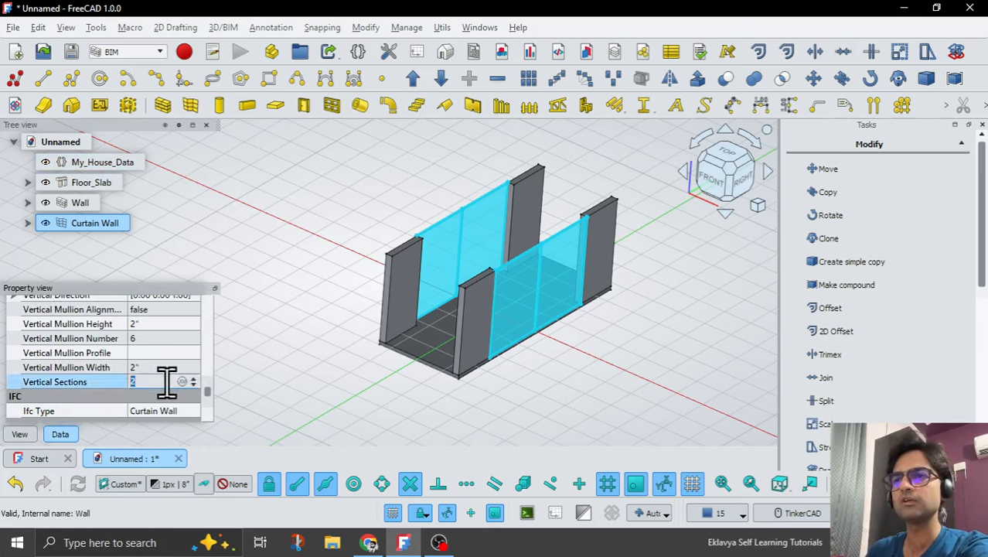
click(183, 383)
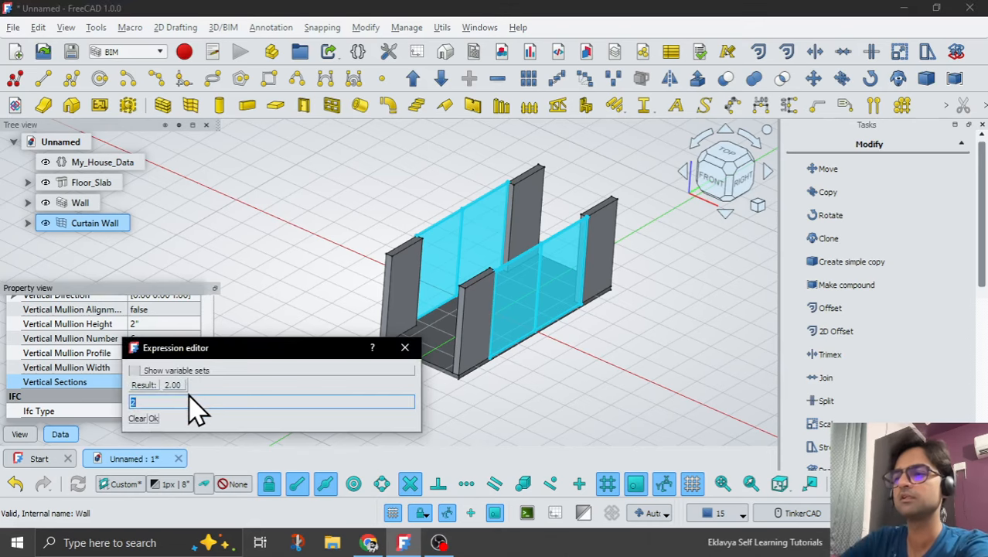
text(My)
key(Down)
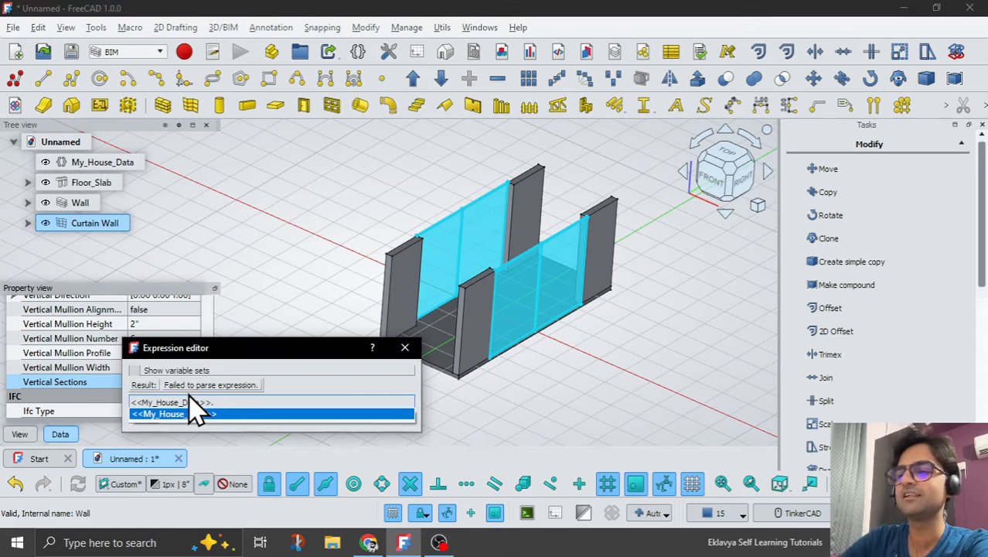
text(V)
text(_P)
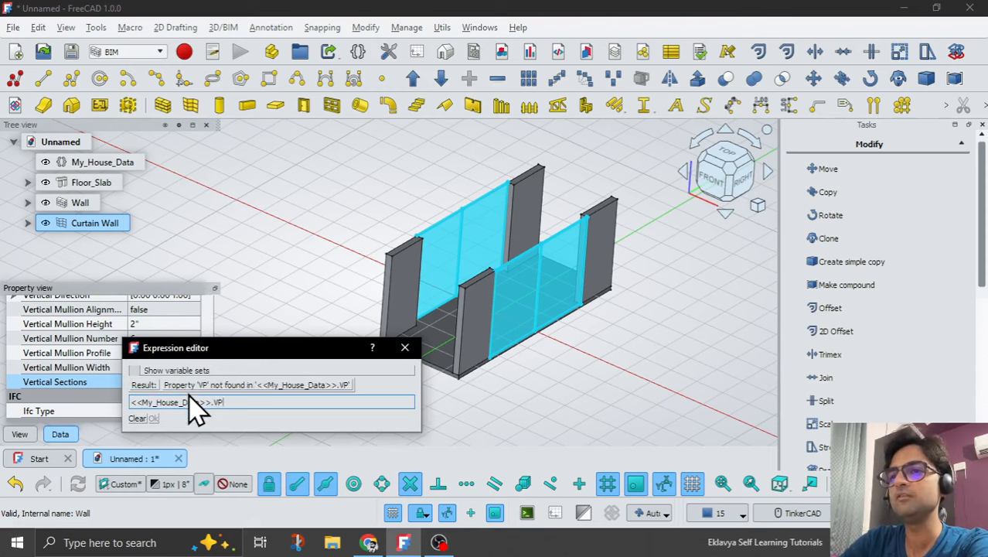
key(Down)
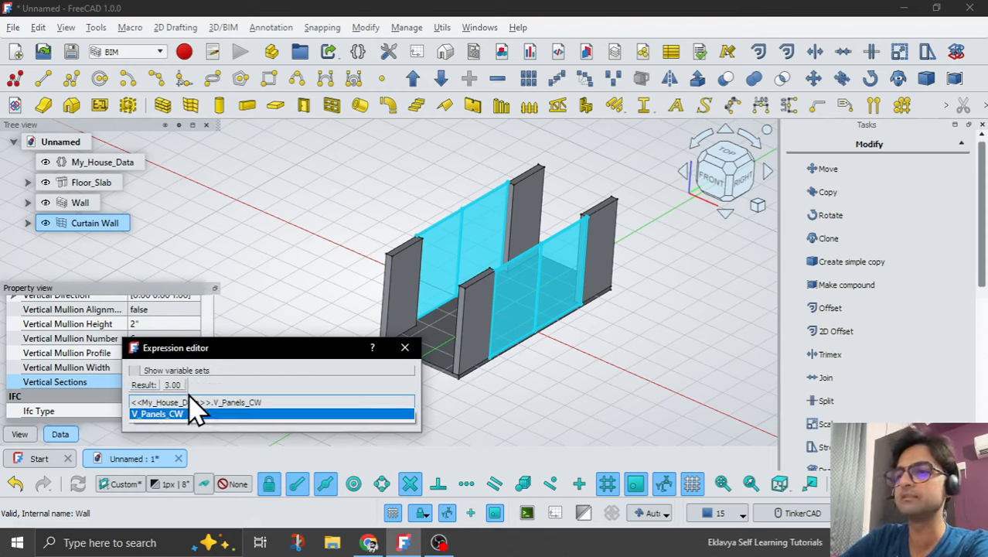
key(Return)
key(Return)
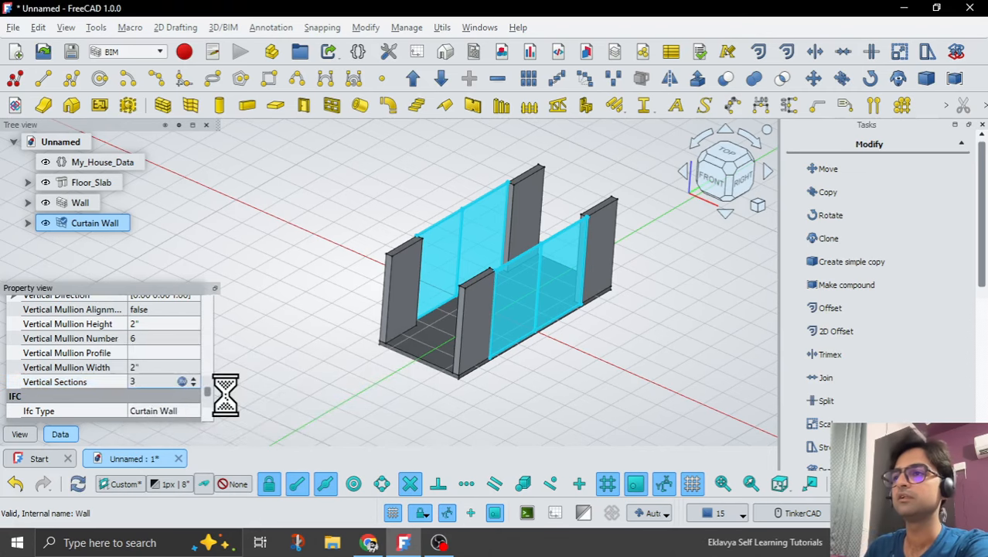
click(569, 348)
middle_drag(584, 383, 568, 364)
middle_drag(630, 363, 569, 376)
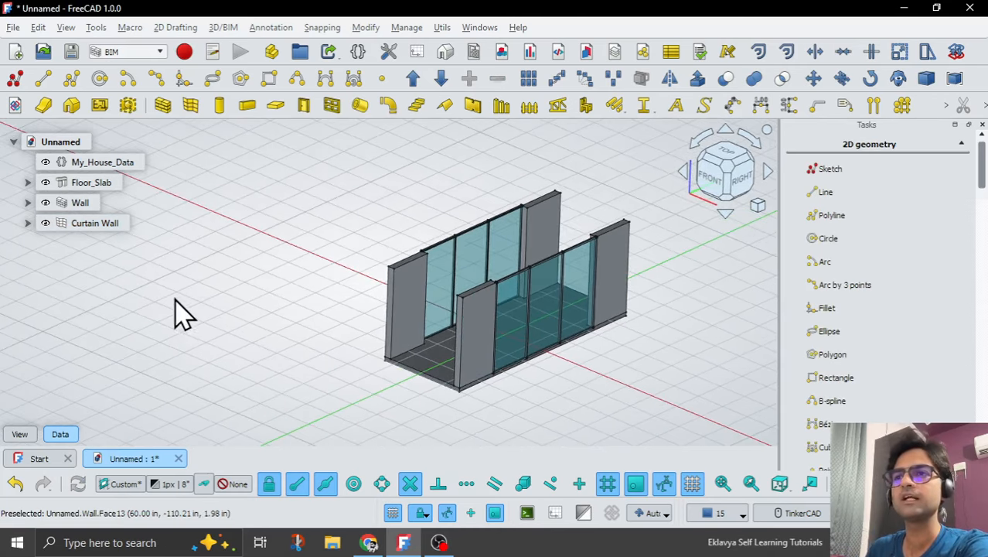
Link the curtain wall's Horizontal Sections to the expression <<My_House_Data>>.H_Panels_CW.
click(96, 223)
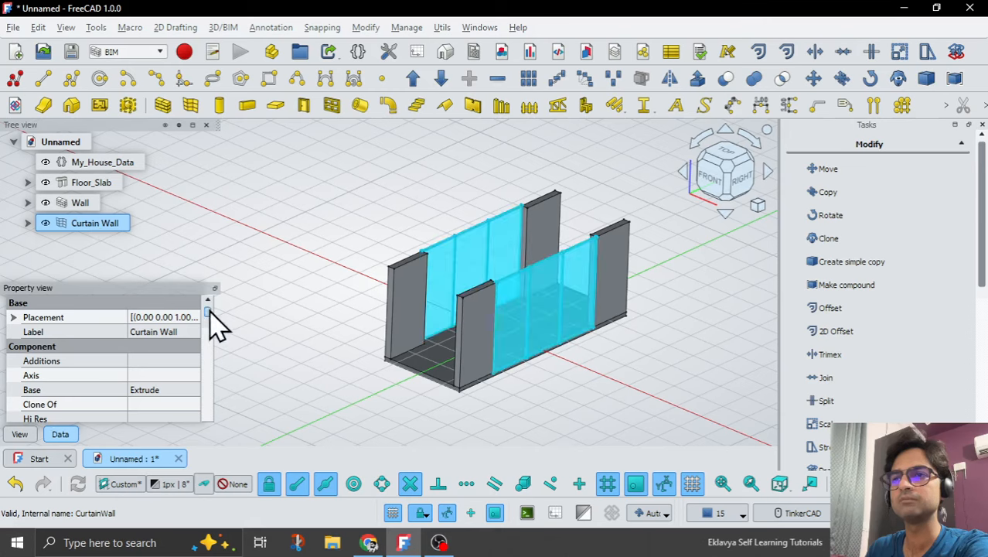
drag(209, 311, 206, 409)
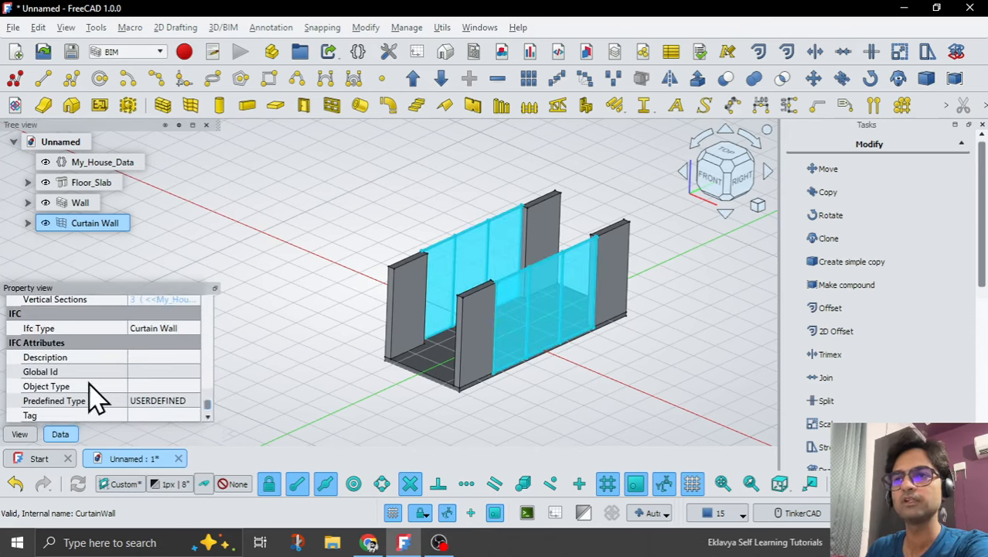
scroll(83, 402, up, 4)
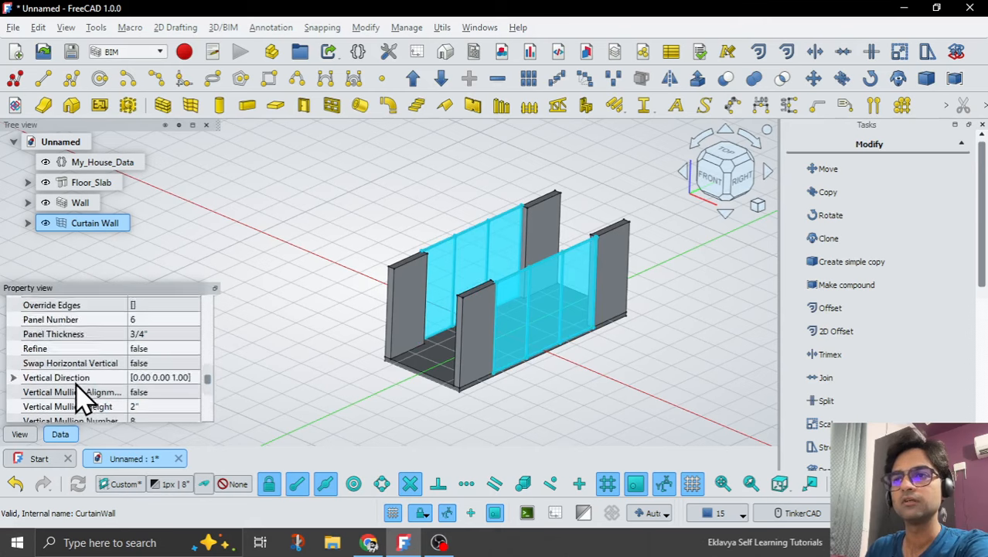
scroll(83, 398, up, 1)
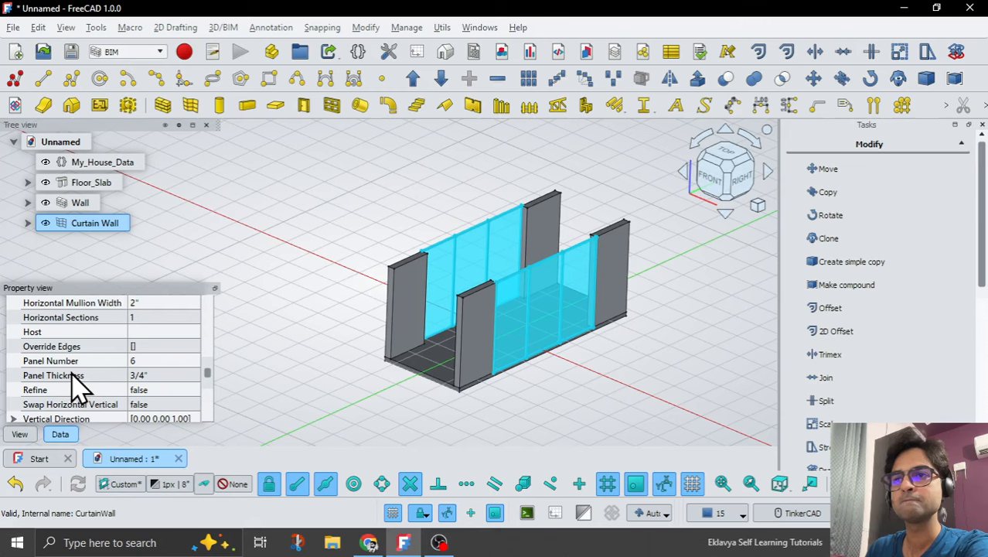
scroll(77, 383, up, 1)
click(170, 359)
click(192, 359)
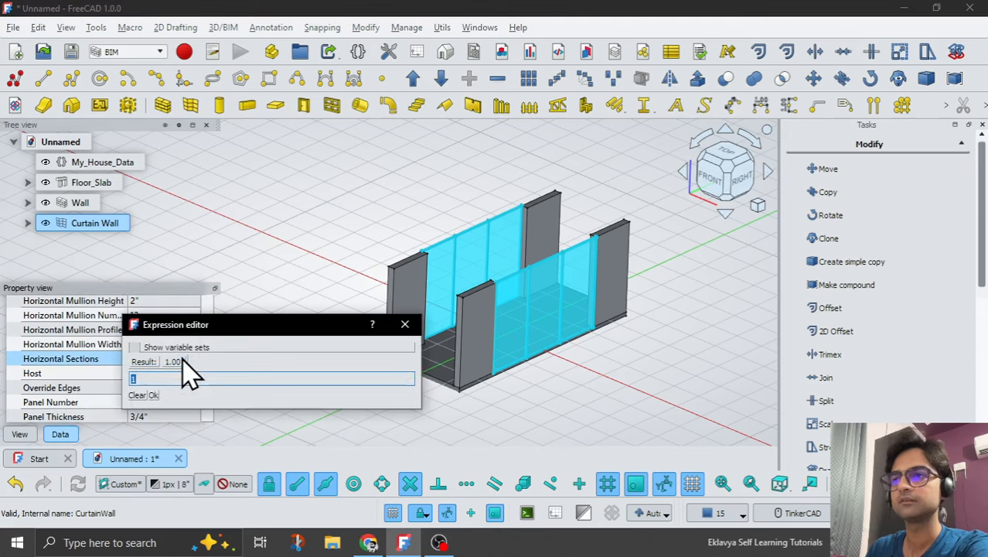
text(My)
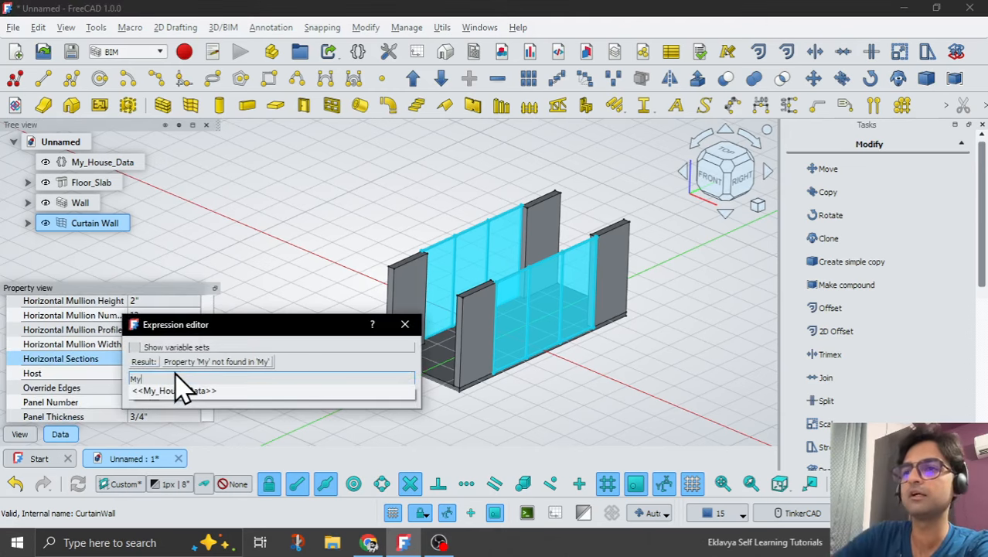
key(Down)
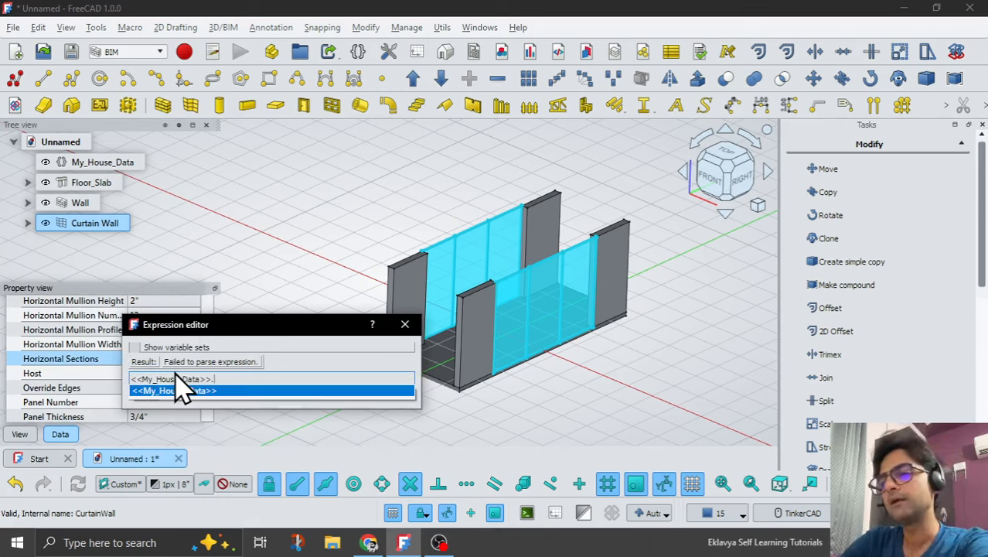
text(H_P)
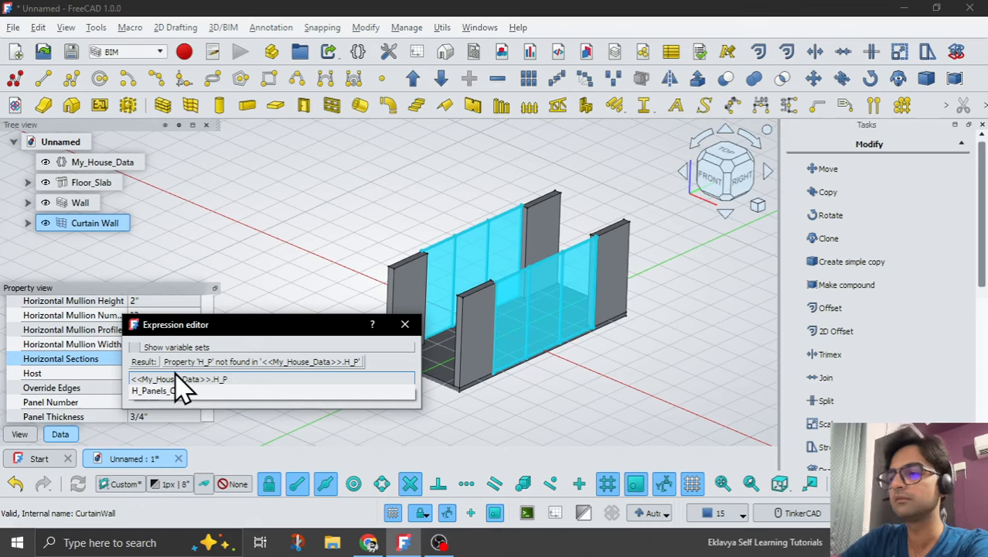
key(Return)
key(Return)
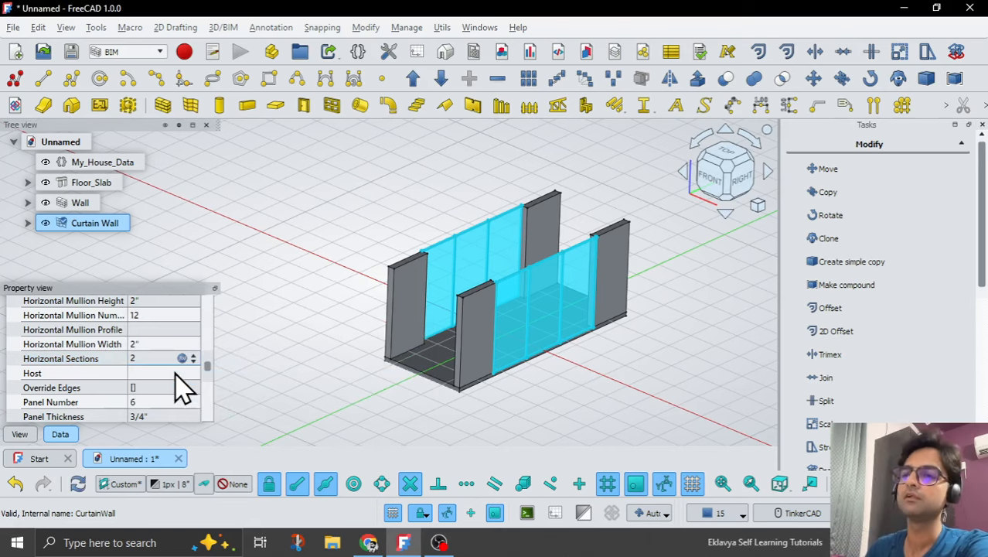
click(280, 366)
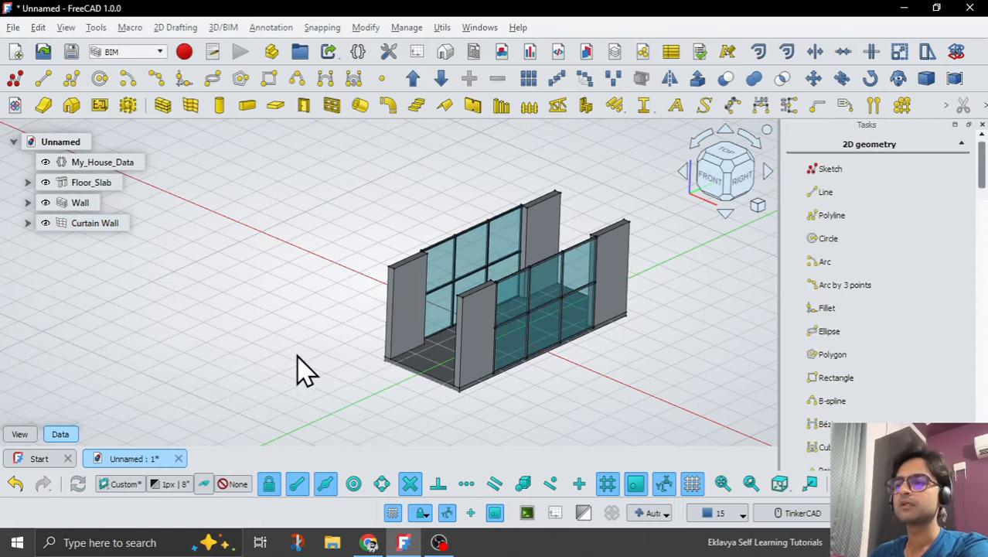
Inspect the divided curtain wall panels, and switch the 3D view to an unshaded draw style with visible edges.
scroll(298, 289, down, 1)
mouse_move(536, 353)
right_down()
mouse_move(508, 340)
mouse_move(530, 347)
mouse_move(529, 359)
right_up()
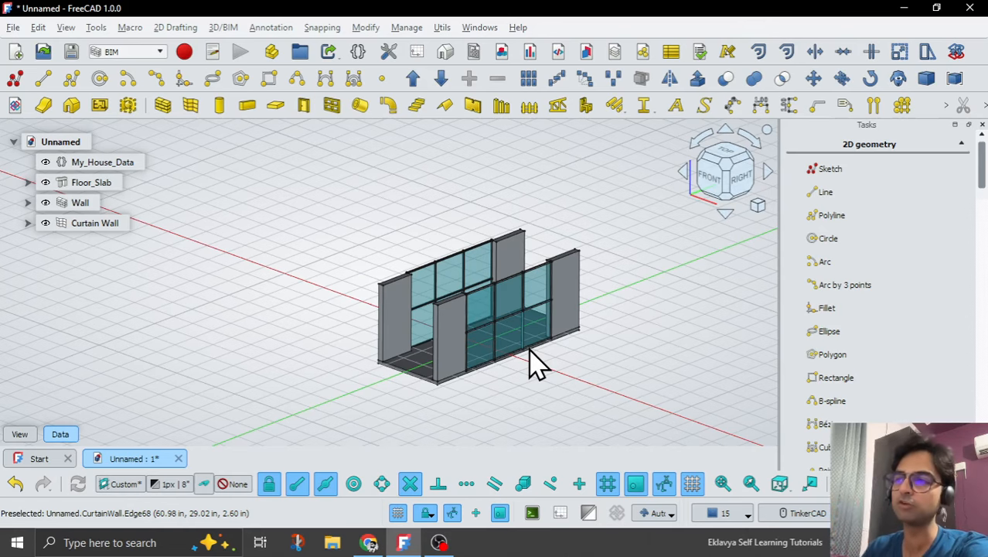
mouse_move(525, 409)
right_down()
mouse_move(524, 387)
mouse_move(532, 390)
right_up()
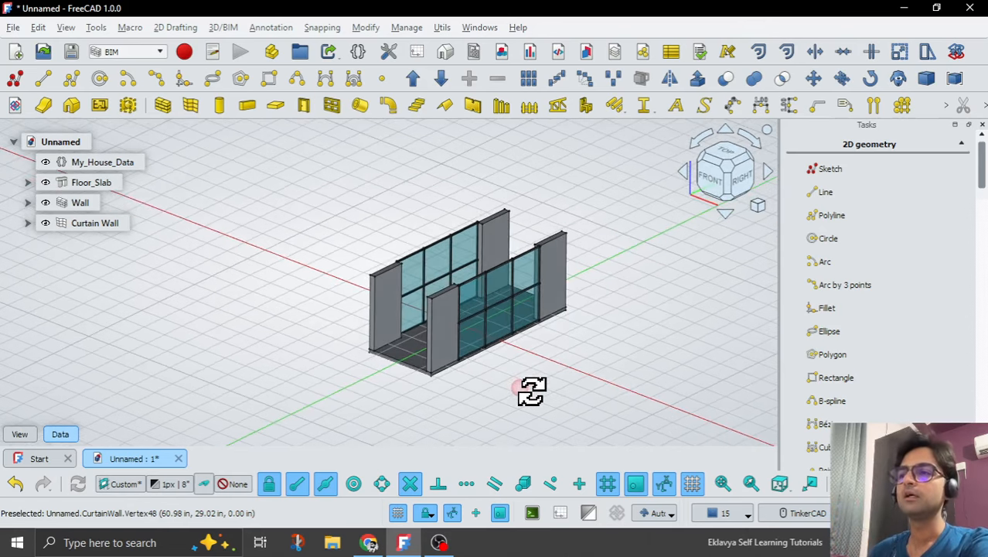
scroll(477, 392, up, 2)
scroll(477, 392, down, 1)
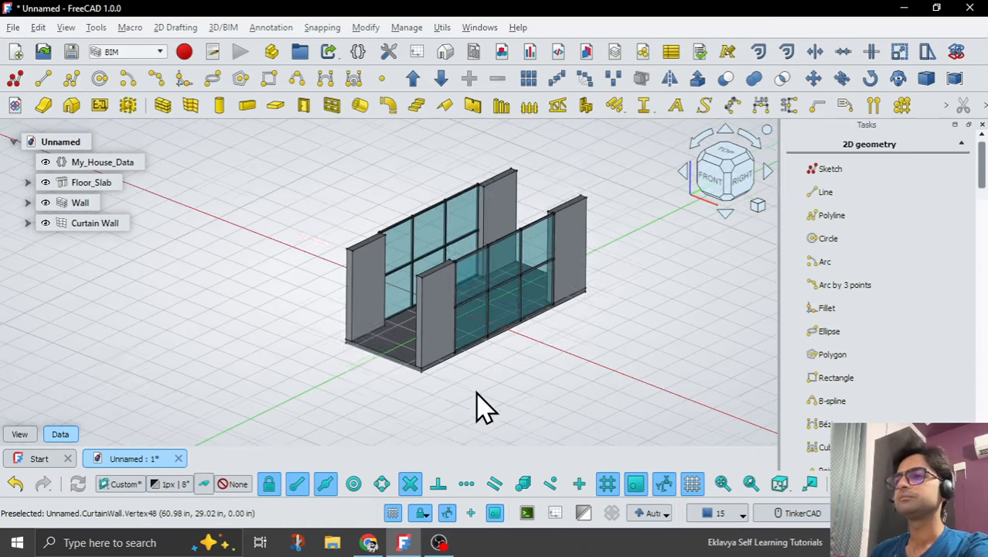
click(839, 483)
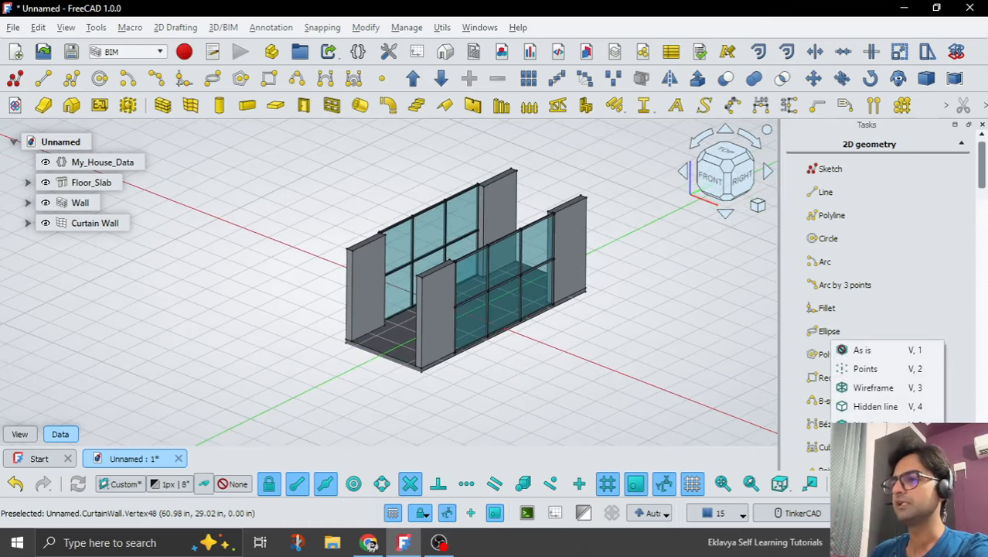
click(874, 425)
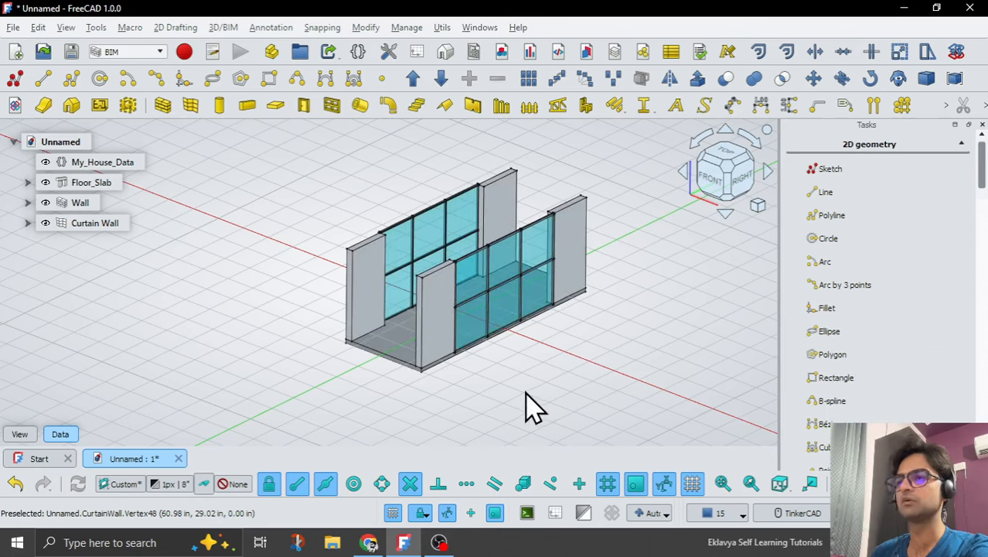
click(446, 542)
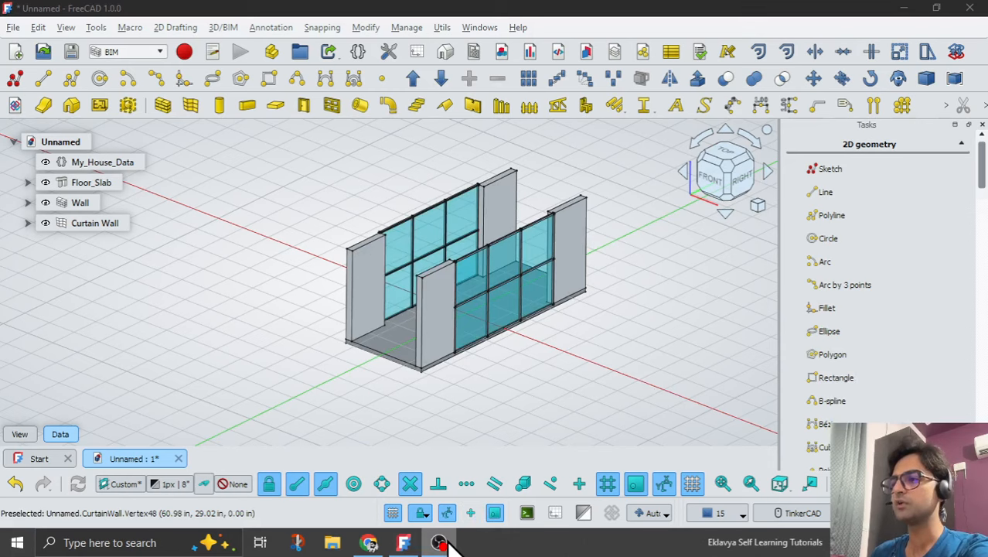
click(404, 542)
middle_drag(433, 442, 410, 426)
scroll(348, 309, up, 3)
scroll(375, 357, down, 3)
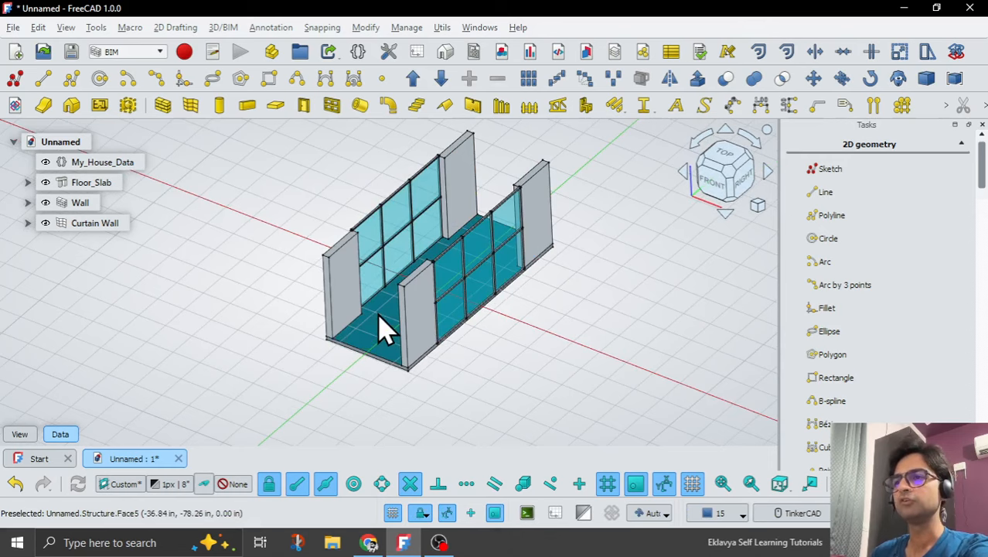
click(380, 331)
click(611, 402)
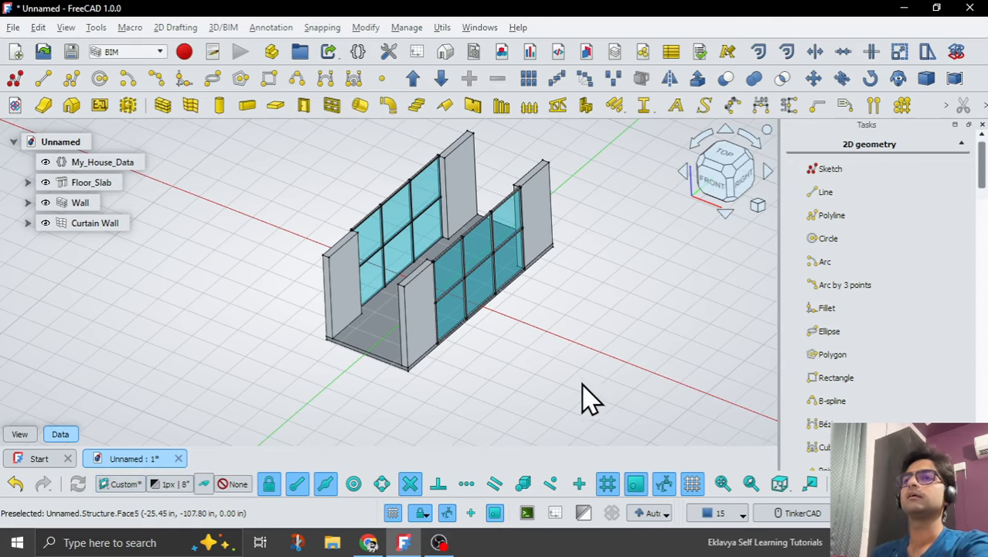
Start a new sketch in the top view over the floor slab.
click(16, 79)
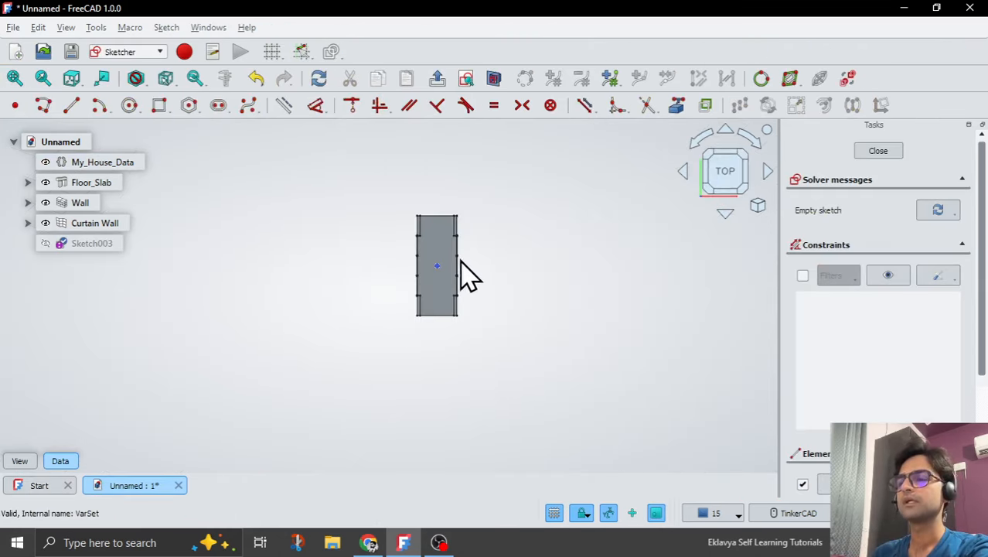
scroll(458, 257, up, 4)
scroll(423, 383, up, 2)
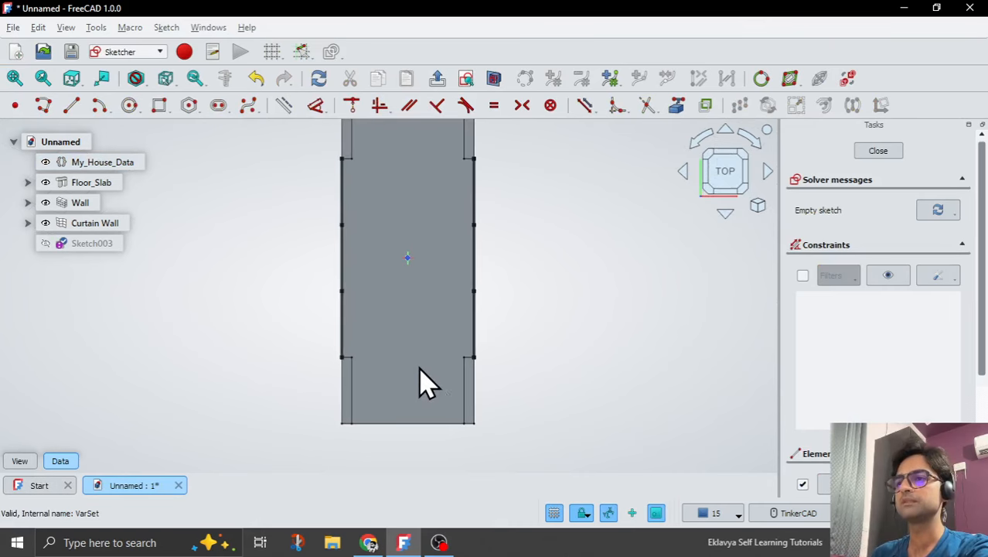
click(676, 105)
scroll(404, 463, down, 1)
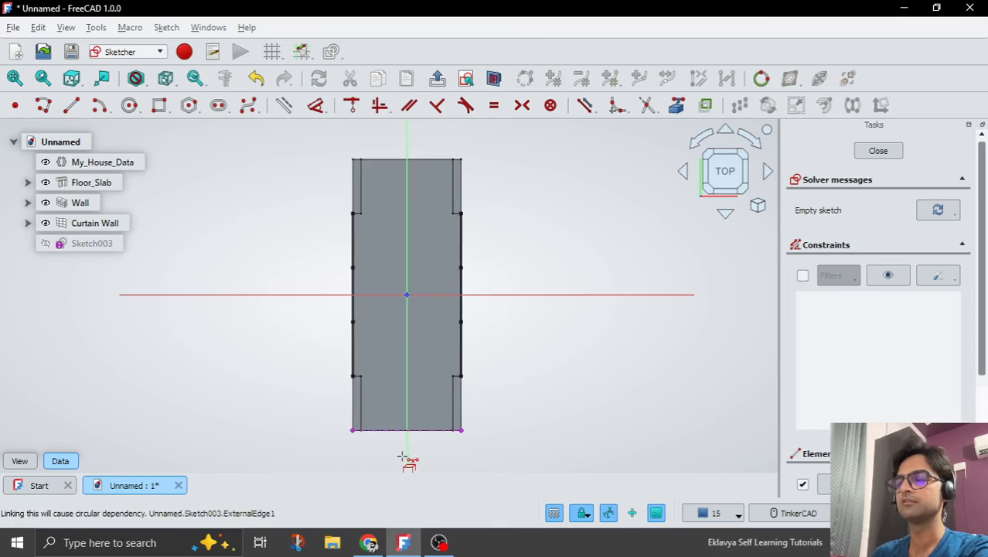
click(385, 160)
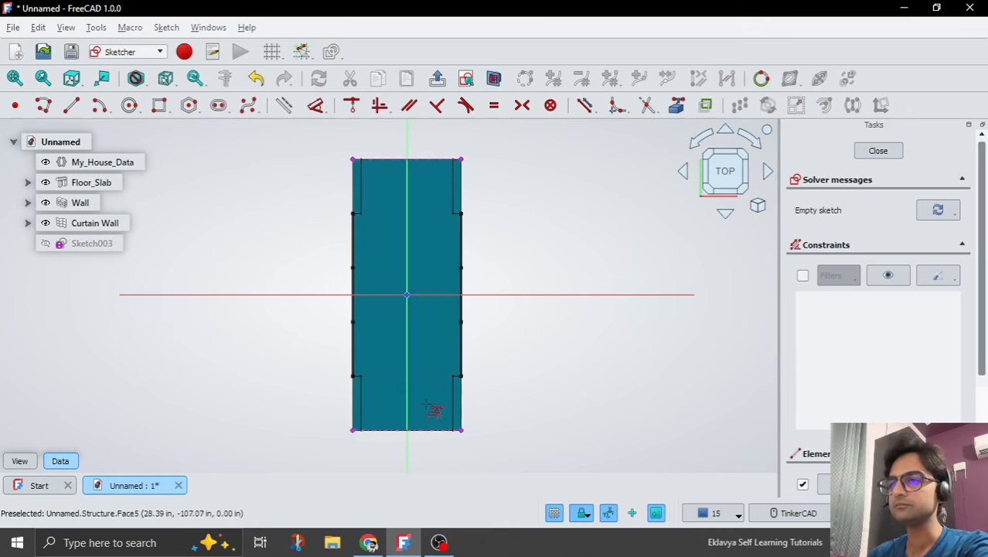
scroll(393, 436, up, 1)
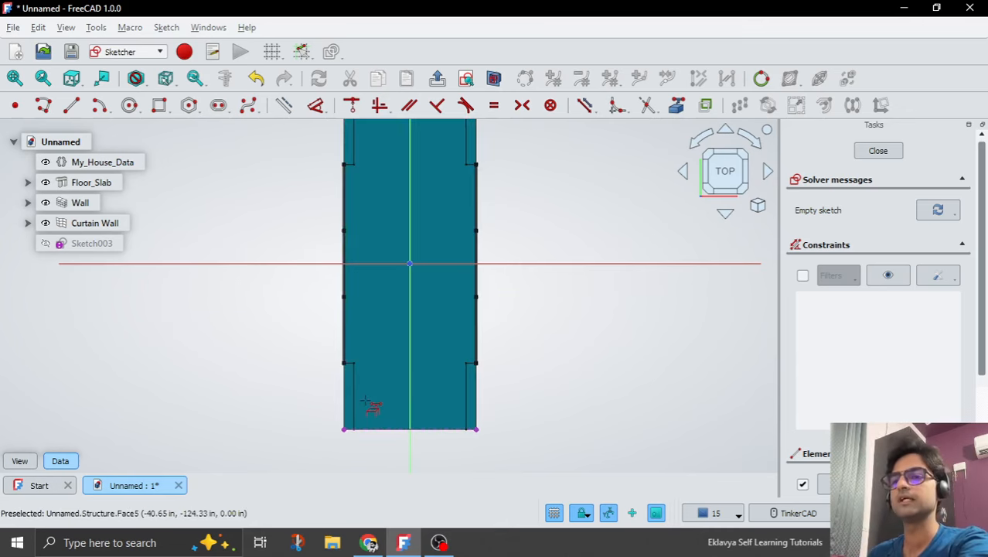
click(368, 429)
key(Delete)
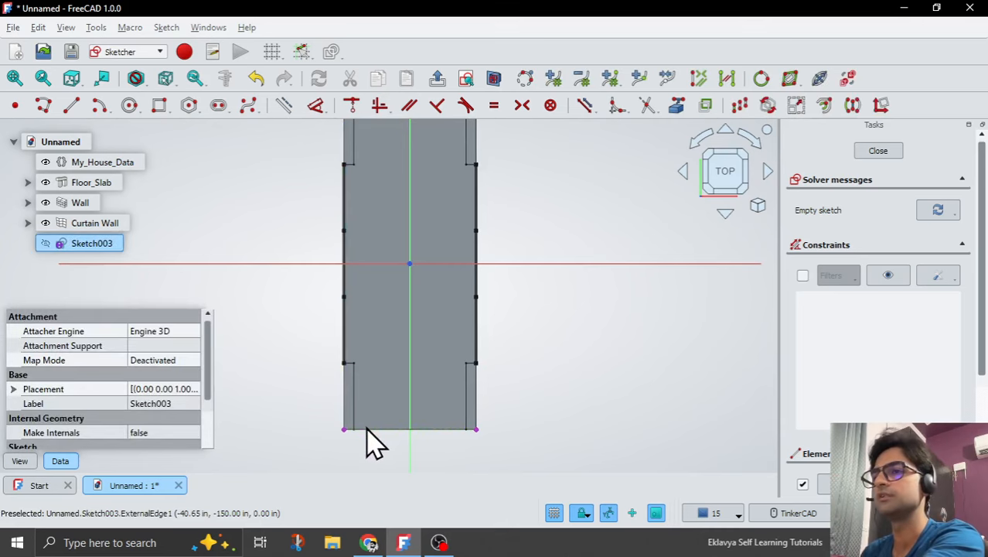
scroll(382, 403, down, 1)
click(387, 155)
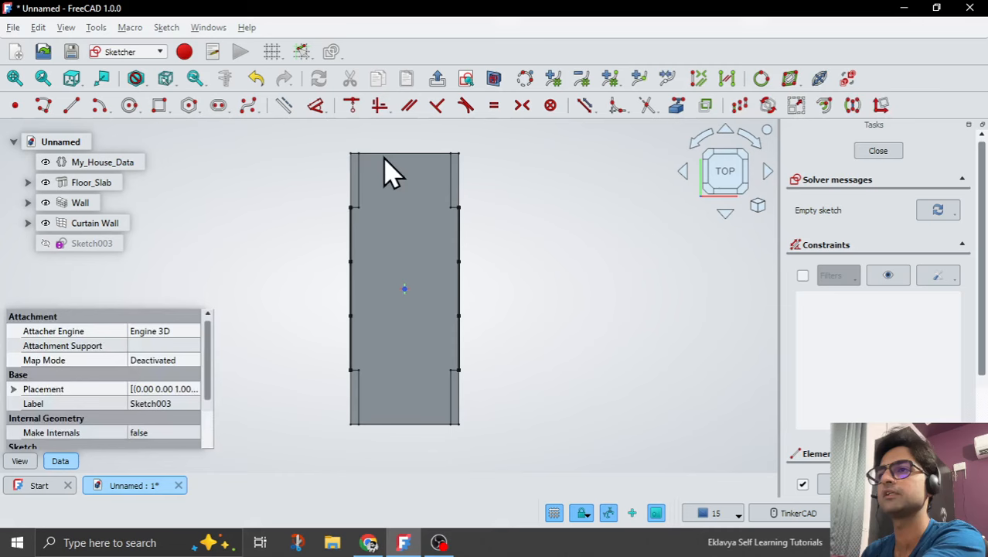
key(Delete)
Add the floor slab's two long edges to the sketch as external geometry.
click(677, 106)
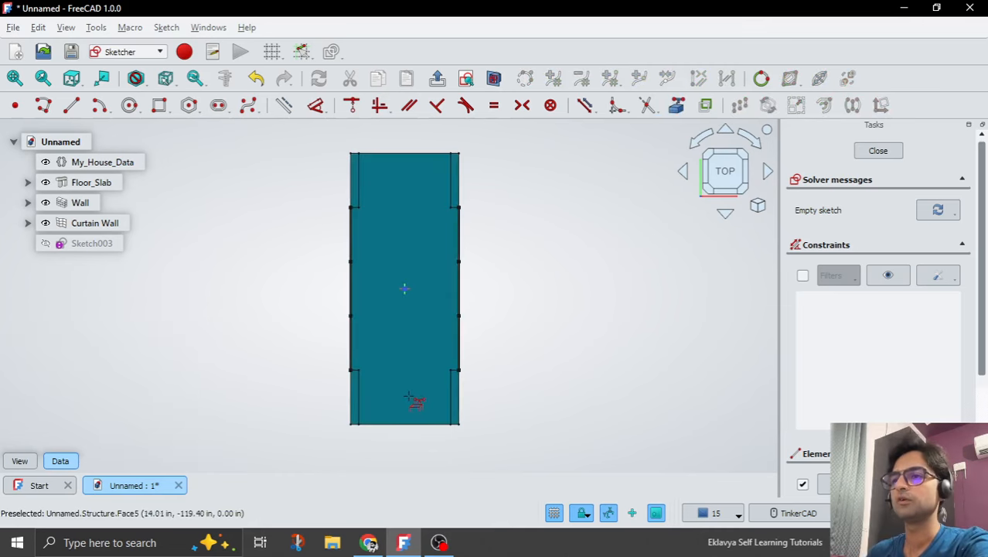
scroll(340, 413, up, 2)
scroll(340, 412, up, 1)
click(362, 387)
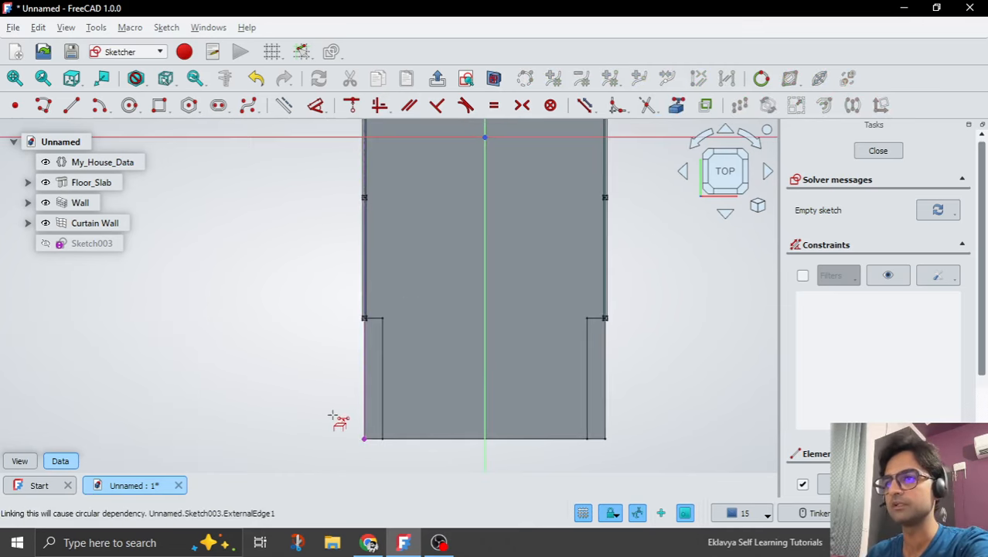
scroll(331, 416, down, 2)
scroll(521, 267, down, 2)
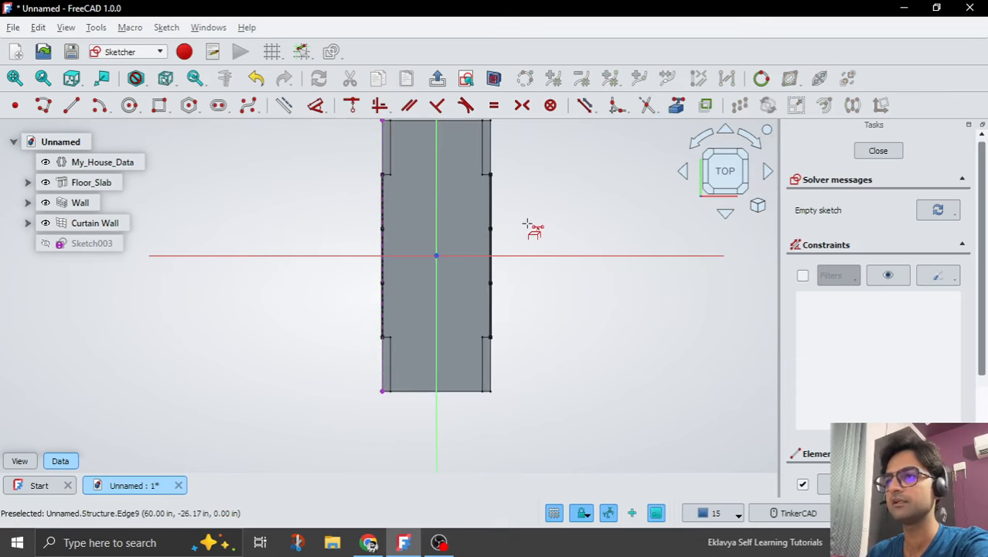
scroll(523, 128, up, 3)
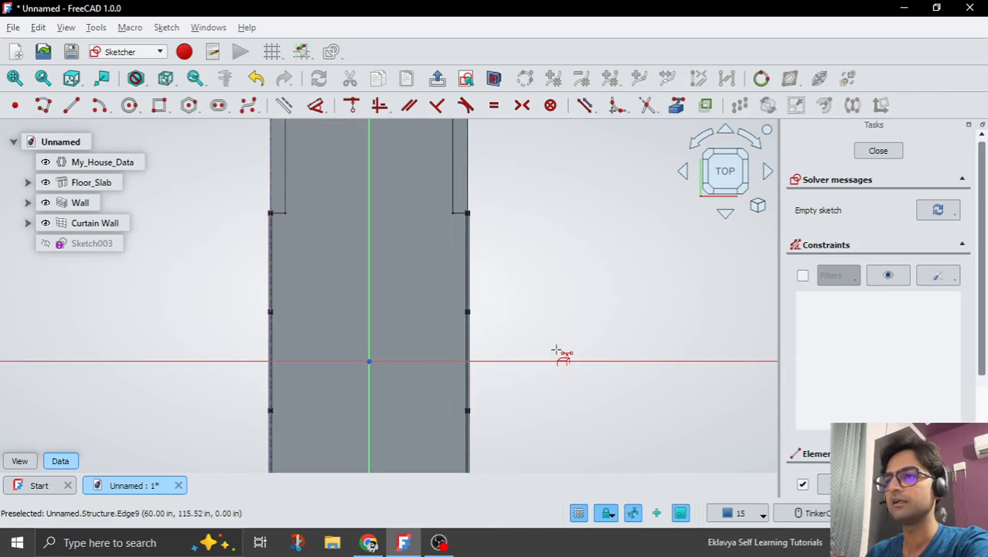
scroll(548, 363, down, 3)
scroll(532, 470, up, 3)
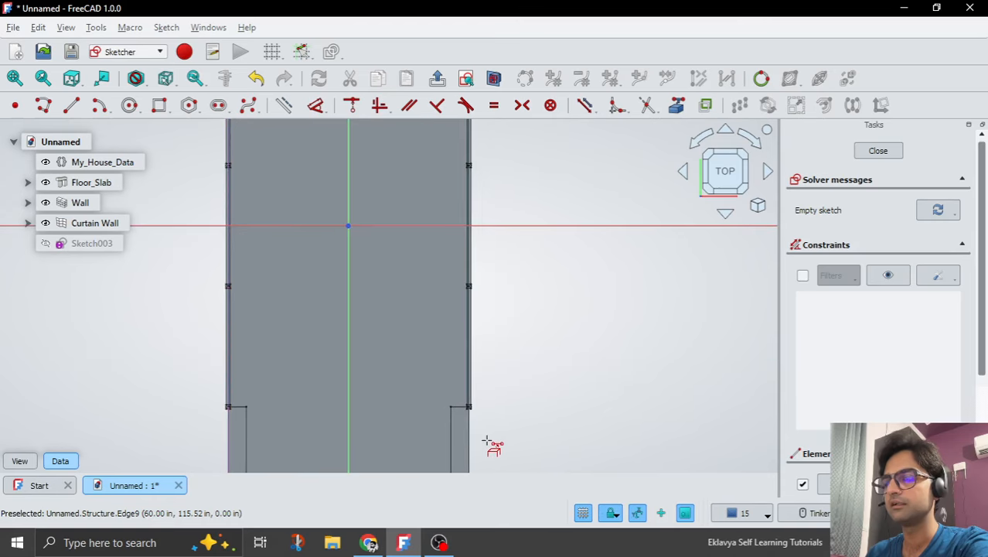
scroll(491, 437, down, 3)
scroll(496, 220, up, 3)
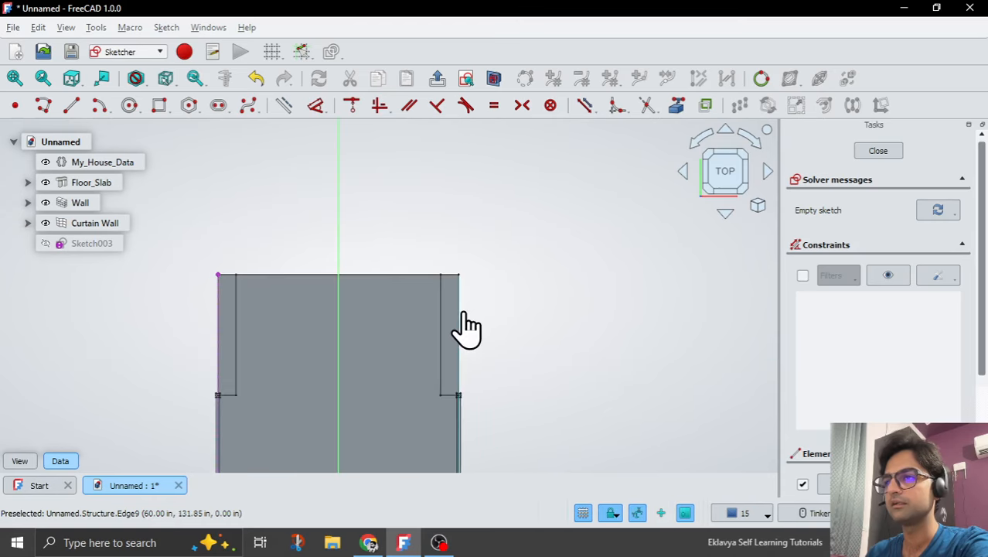
scroll(518, 212, down, 6)
scroll(510, 348, up, 3)
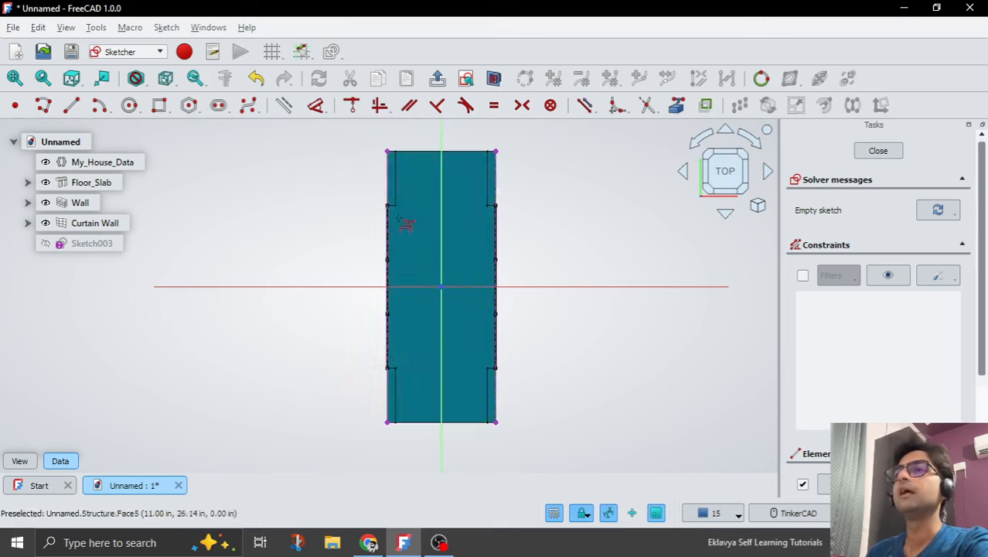
Sketch a horizontal line between the two long slab edges, about 120 in below the origin, near the slab's lower short end.
click(71, 104)
scroll(394, 387, up, 2)
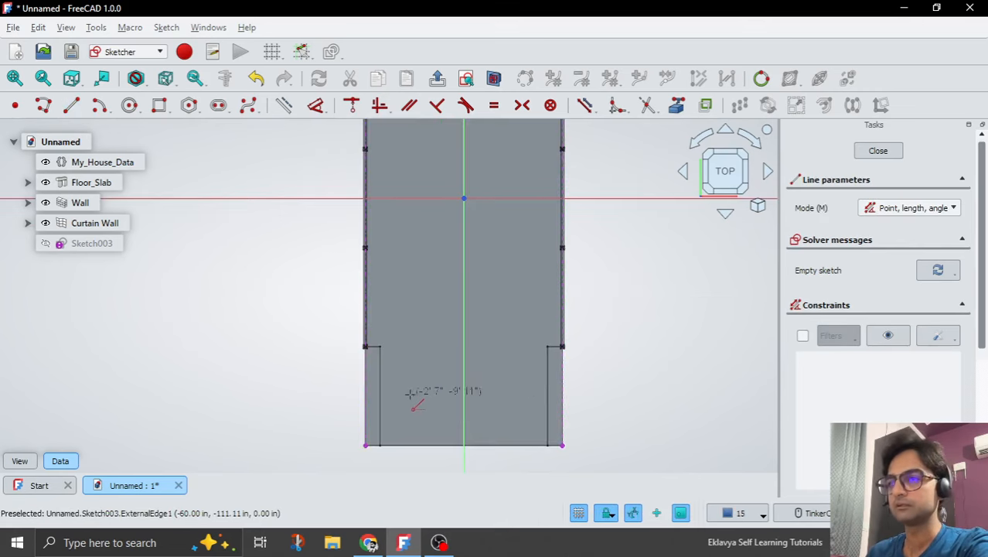
click(365, 395)
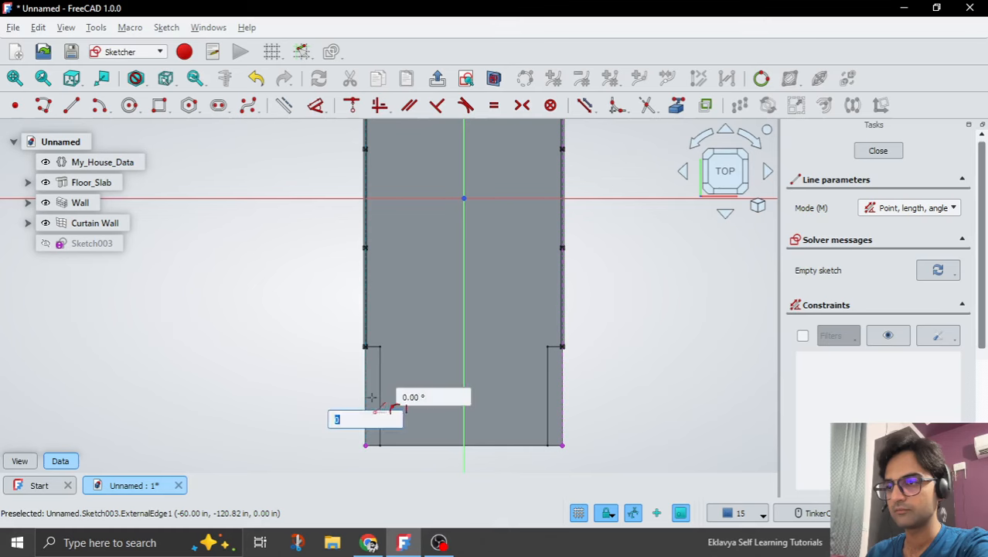
click(562, 395)
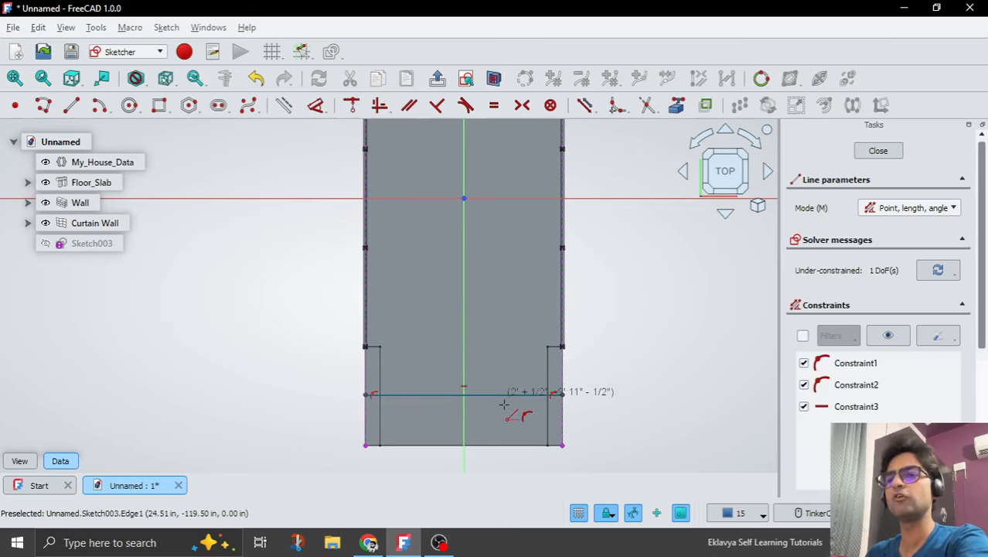
Sketch a second horizontal line between the two long slab edges, about 123 in above the origin, near the slab's upper short end.
right_click(504, 414)
scroll(501, 422, down, 2)
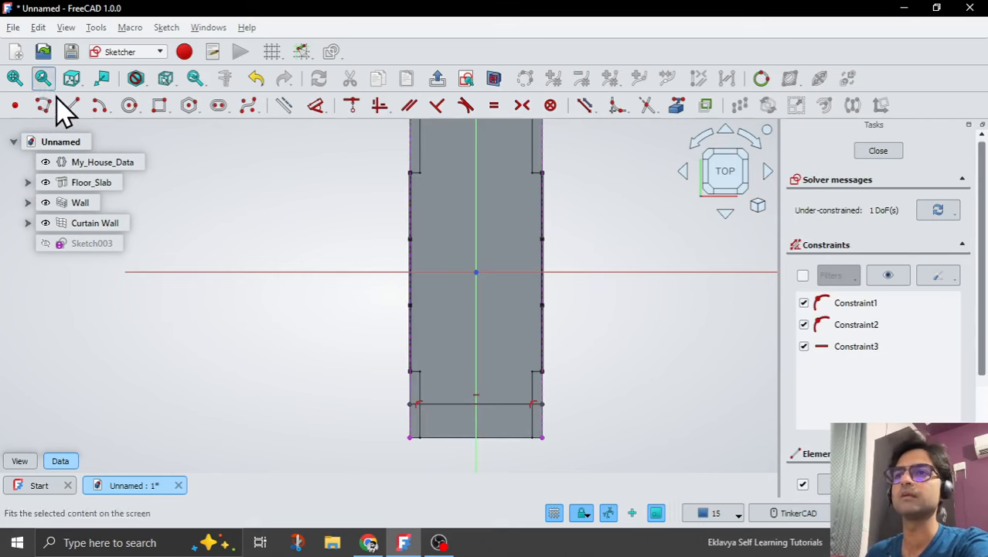
click(70, 116)
scroll(489, 268, down, 3)
scroll(541, 193, up, 5)
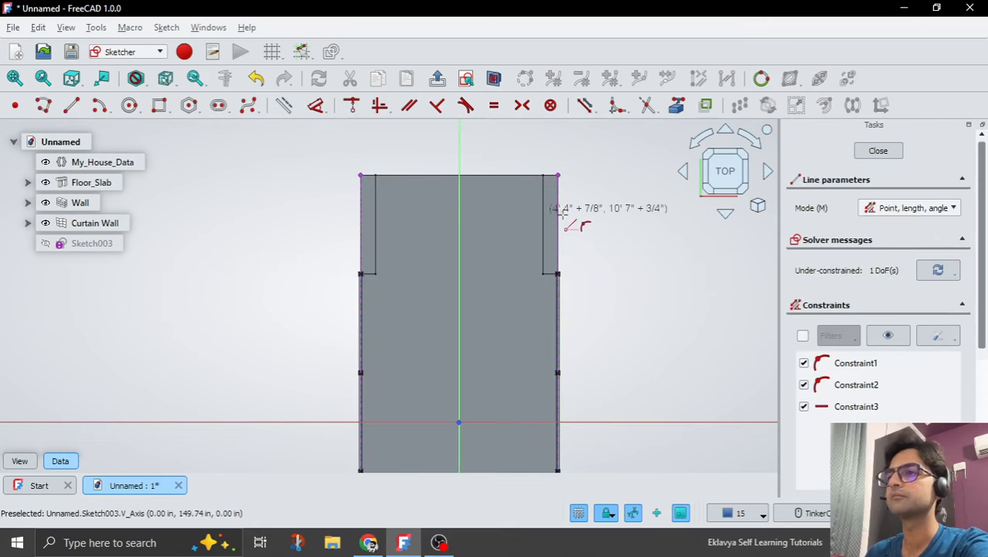
click(560, 214)
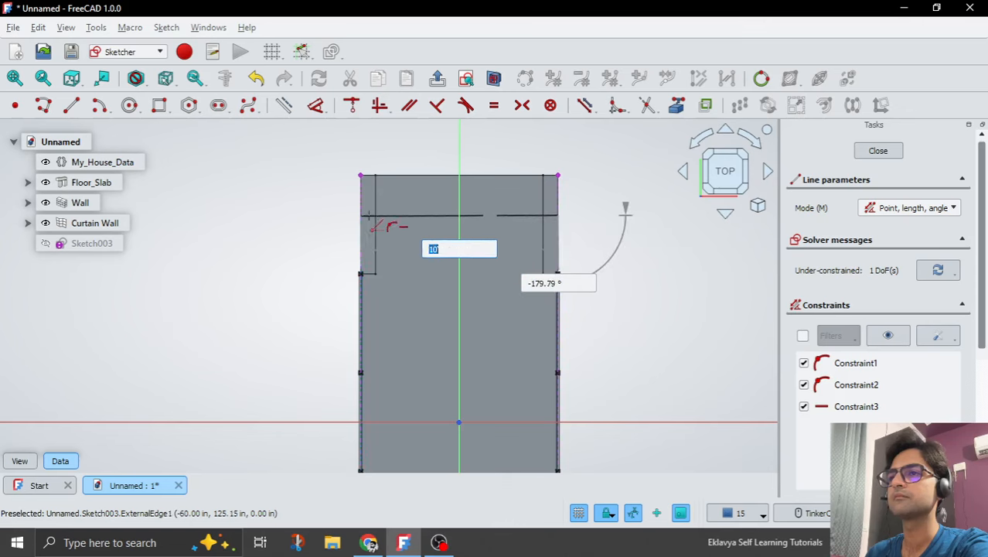
click(362, 215)
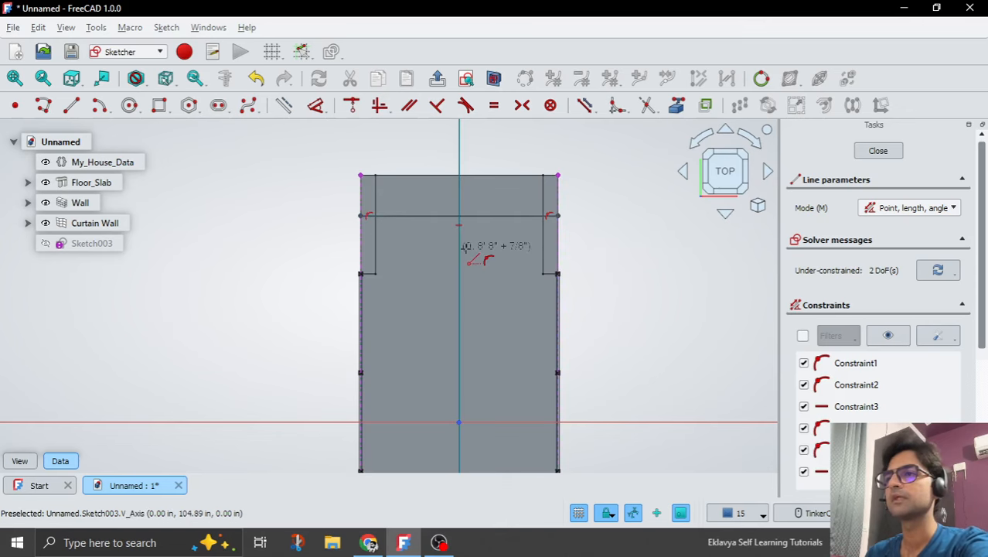
key(Escape)
mouse_move(484, 218)
mouse_down()
mouse_move(489, 230)
mouse_move(490, 221)
mouse_up()
scroll(487, 147, down, 3)
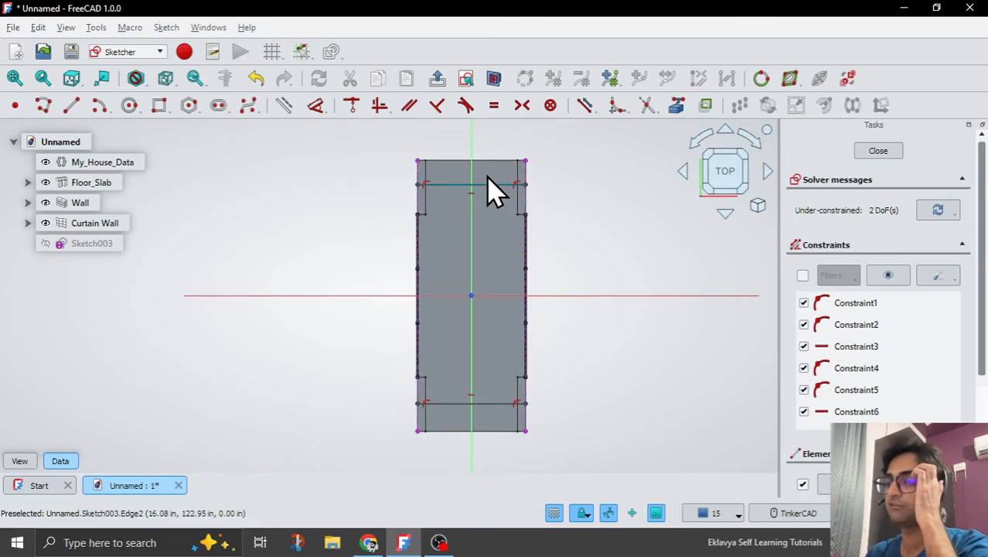
Show the dimension and quantity properties of the My_House_Data variable set.
scroll(466, 450, up, 2)
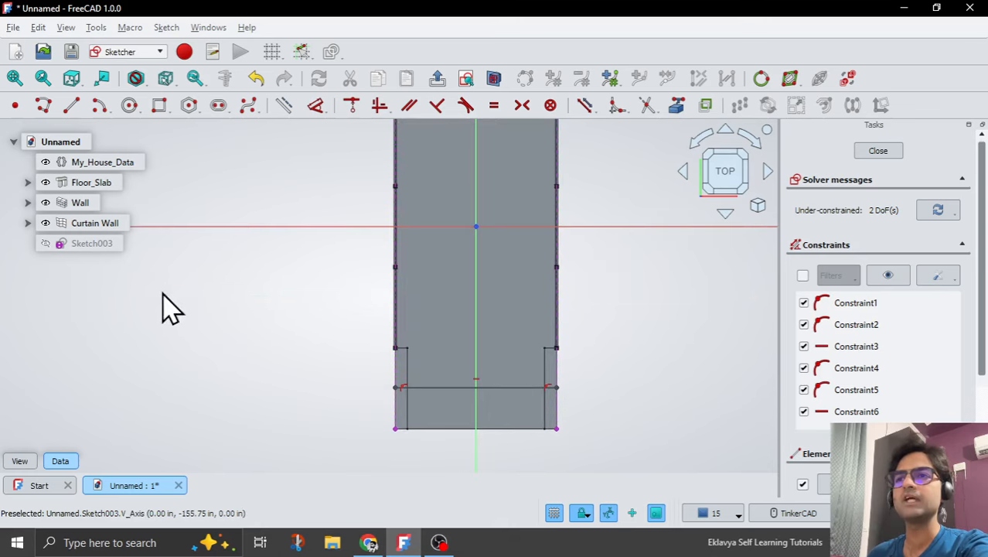
click(65, 161)
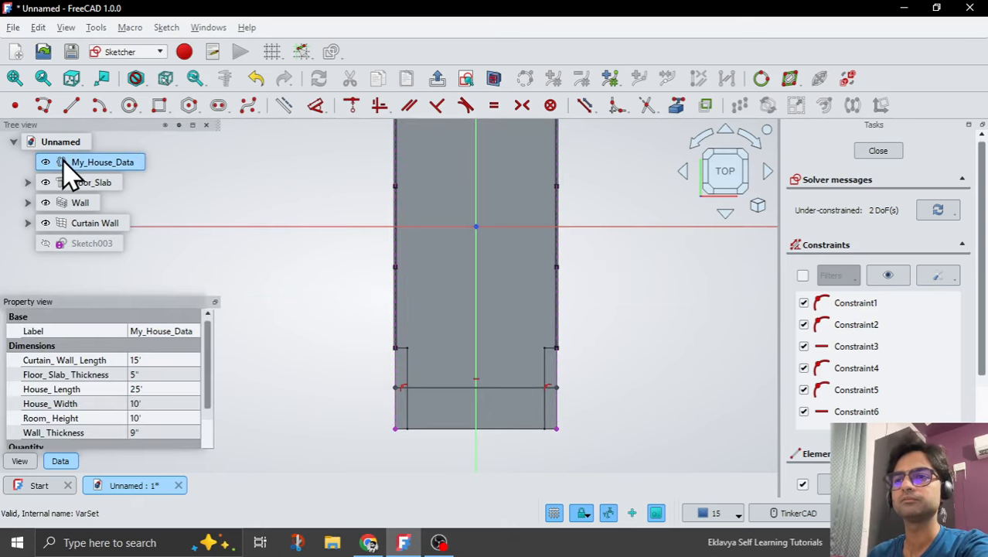
scroll(96, 390, down, 2)
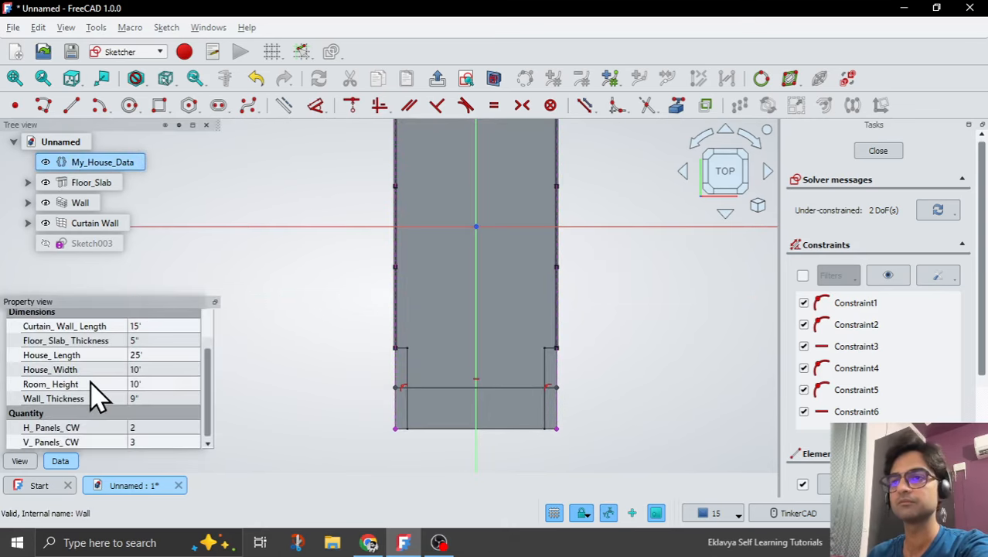
right_click(65, 399)
click(92, 405)
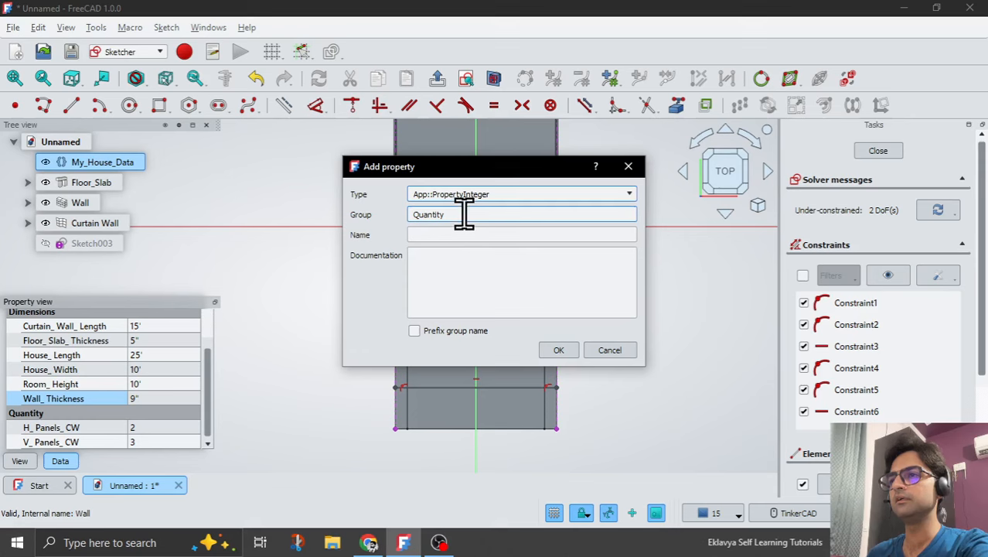
double_click(464, 214)
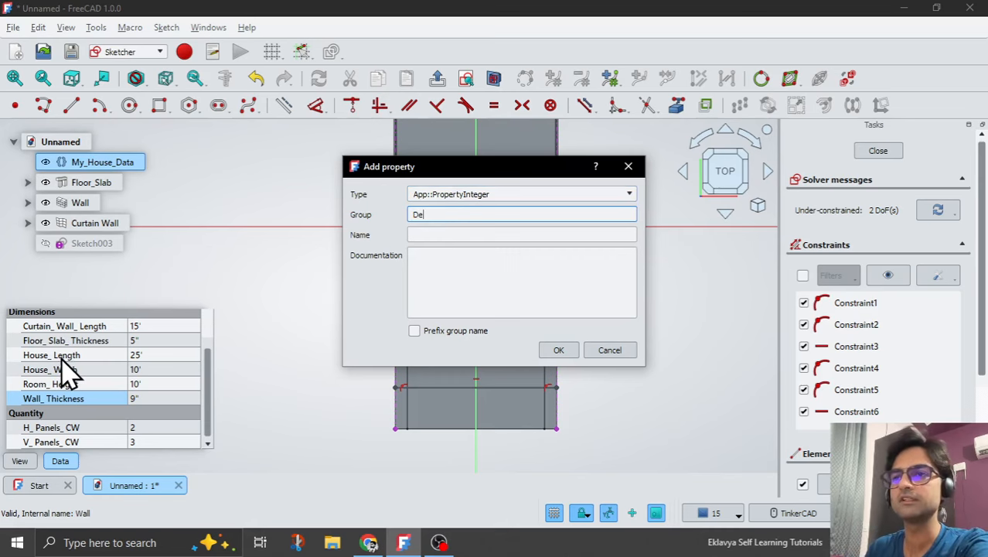
click(563, 351)
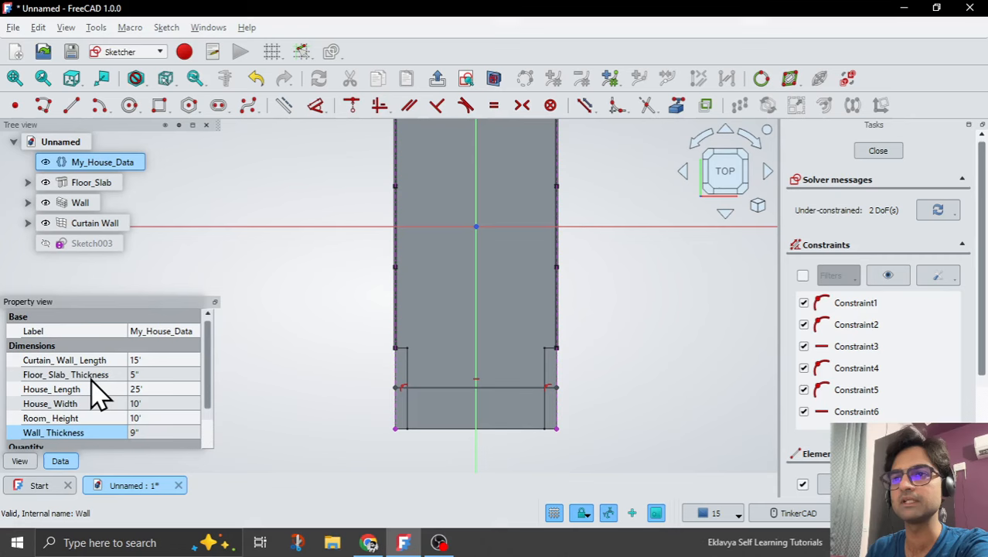
Add a property named Front_CW_Offset of type App::PropertyLength to My_House_Data, in the Dimensions group.
scroll(92, 394, down, 2)
right_click(69, 403)
click(108, 404)
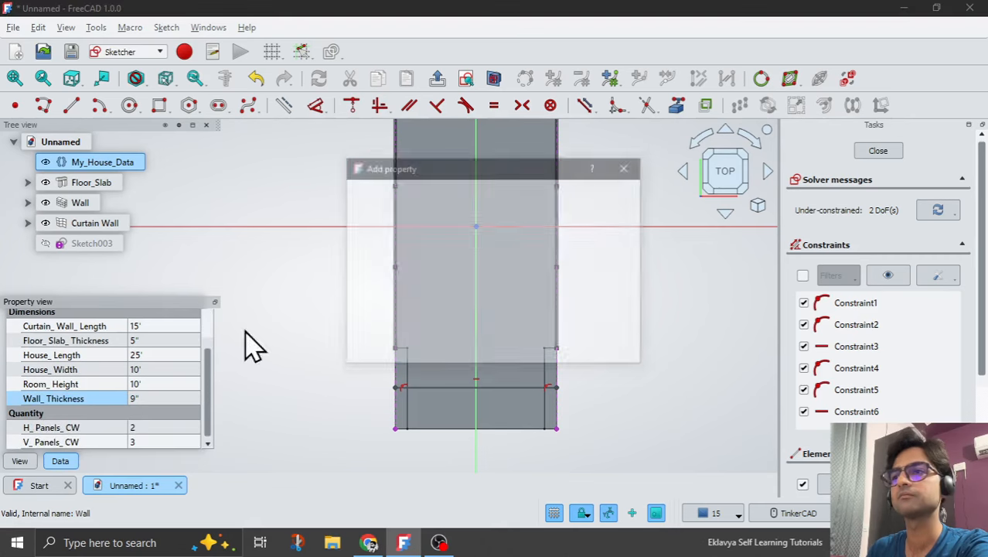
click(464, 194)
scroll(494, 240, down, 5)
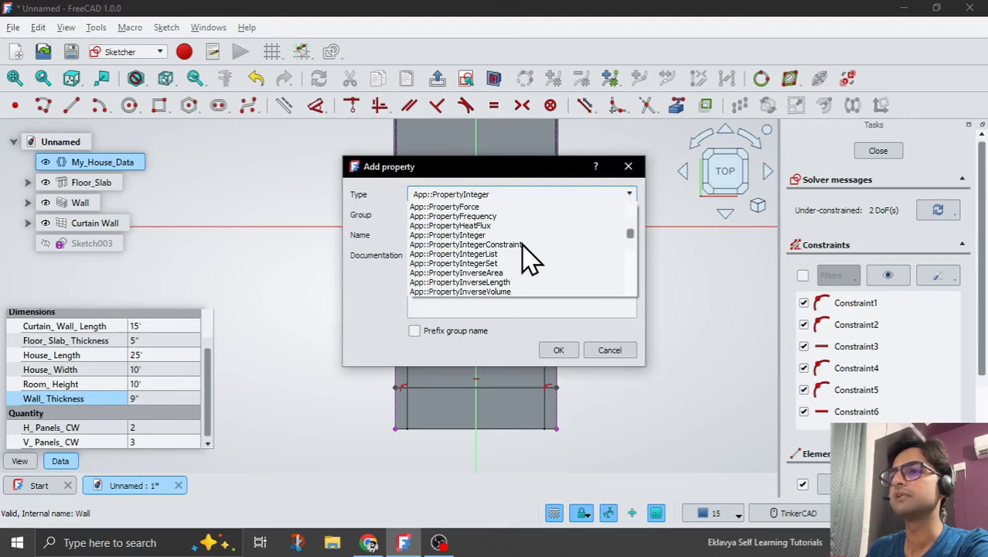
scroll(529, 260, down, 6)
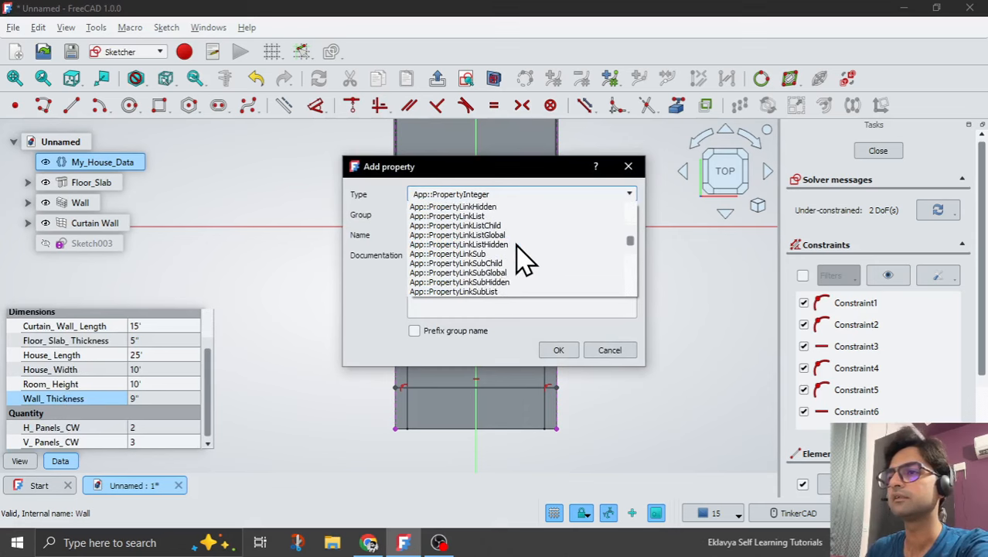
scroll(518, 244, up, 5)
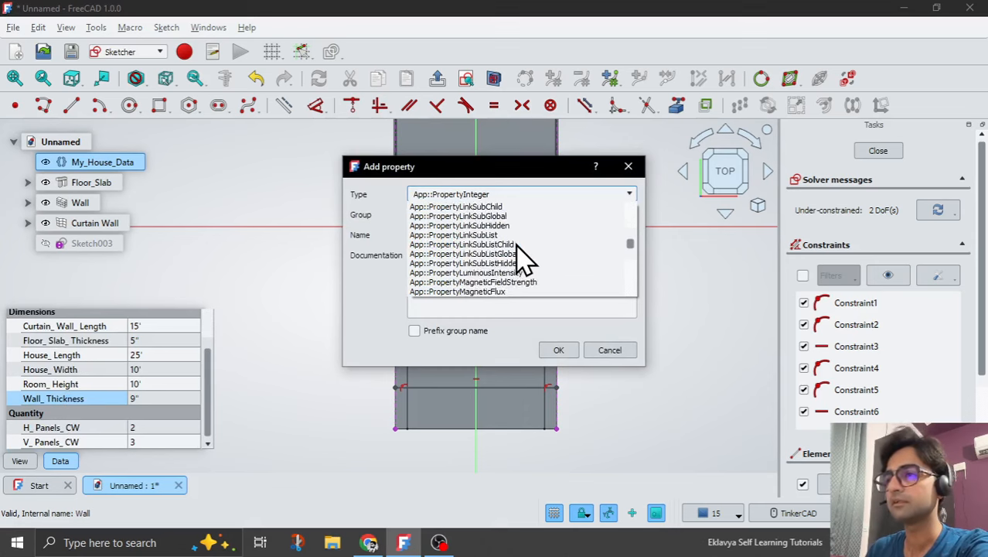
scroll(525, 255, up, 3)
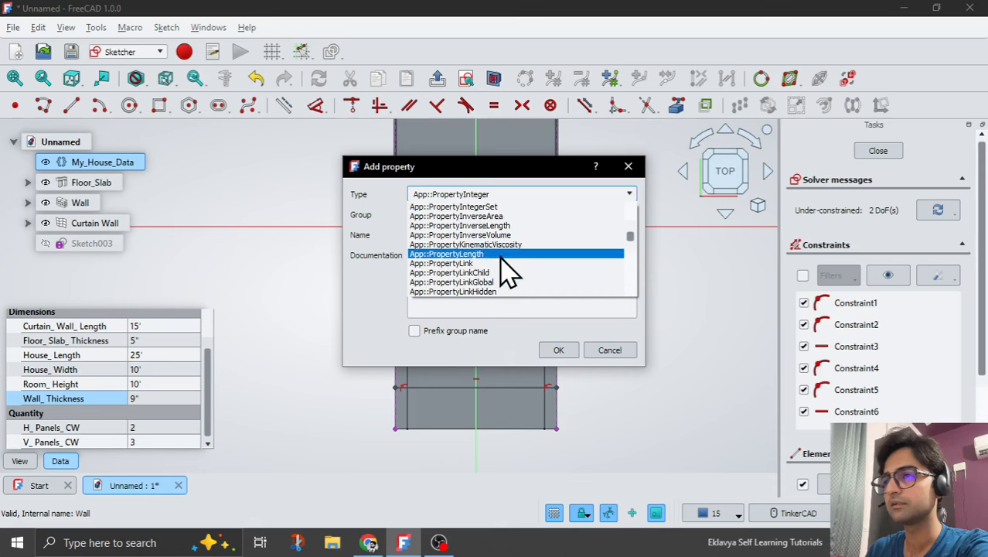
click(504, 256)
double_click(453, 214)
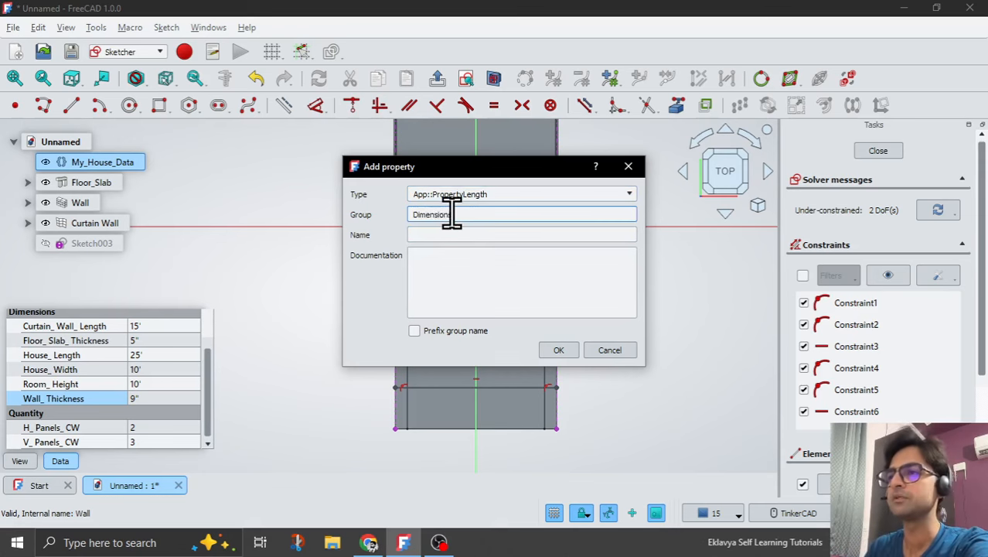
click(436, 234)
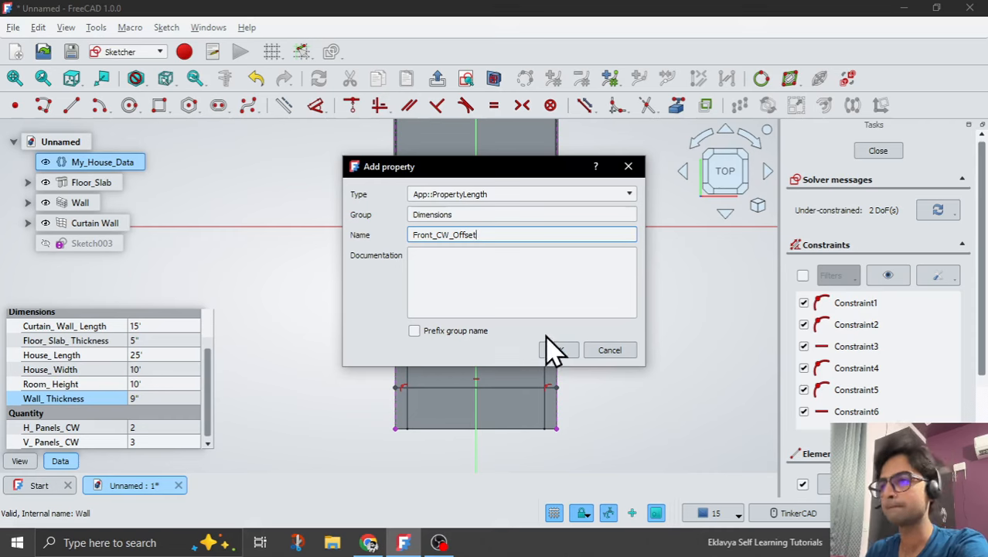
click(569, 349)
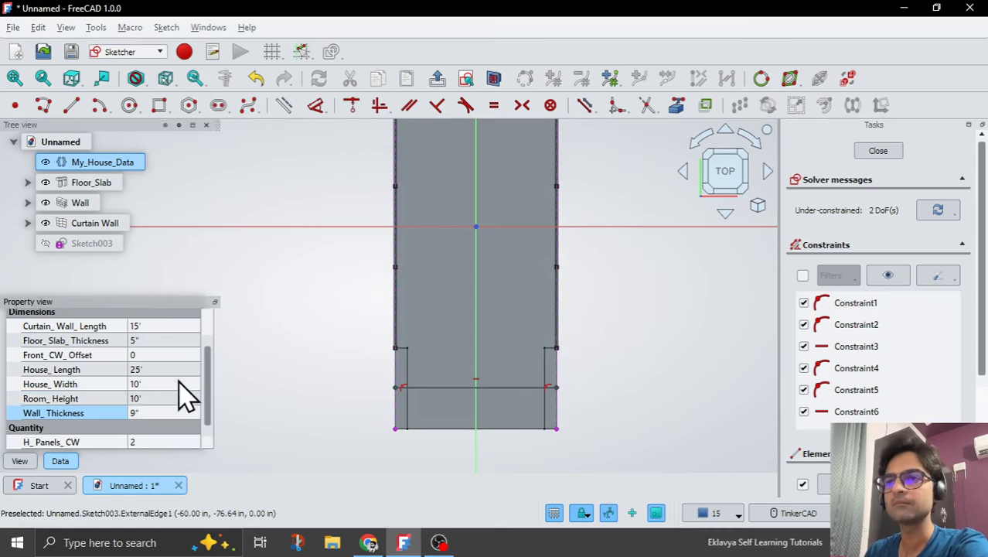
Set the Front_CW_Offset property of My_House_Data to 2 feet.
scroll(104, 390, up, 1)
scroll(104, 391, down, 2)
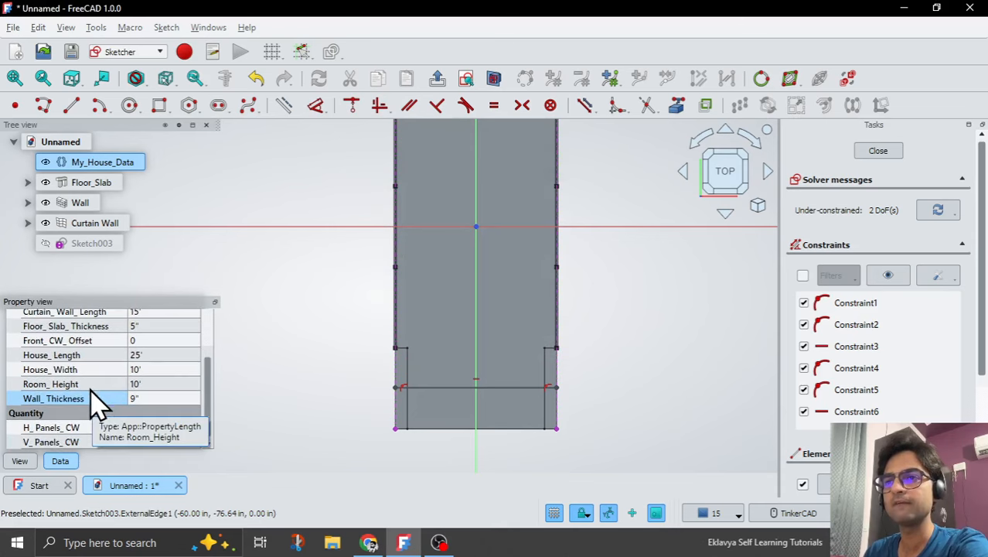
click(157, 340)
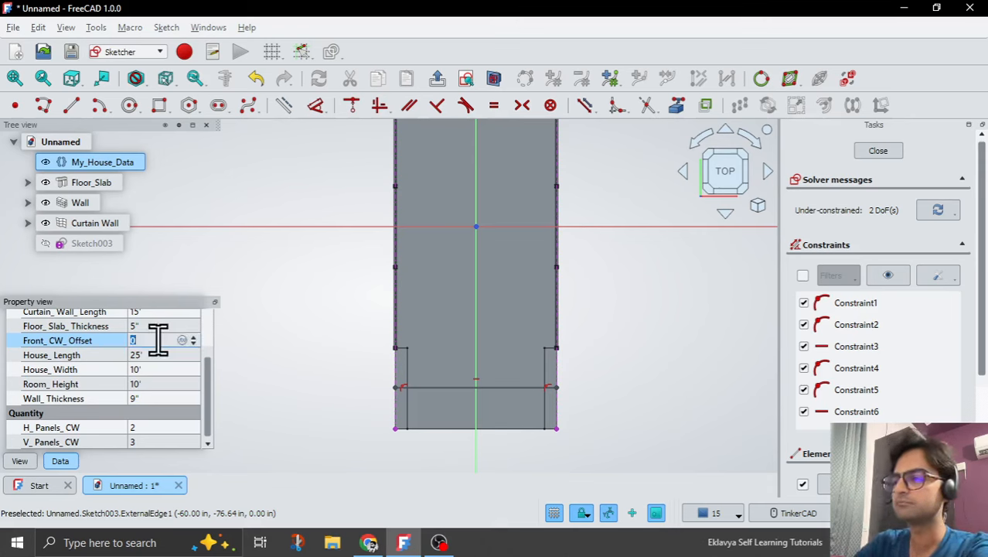
text(2)
key(Return)
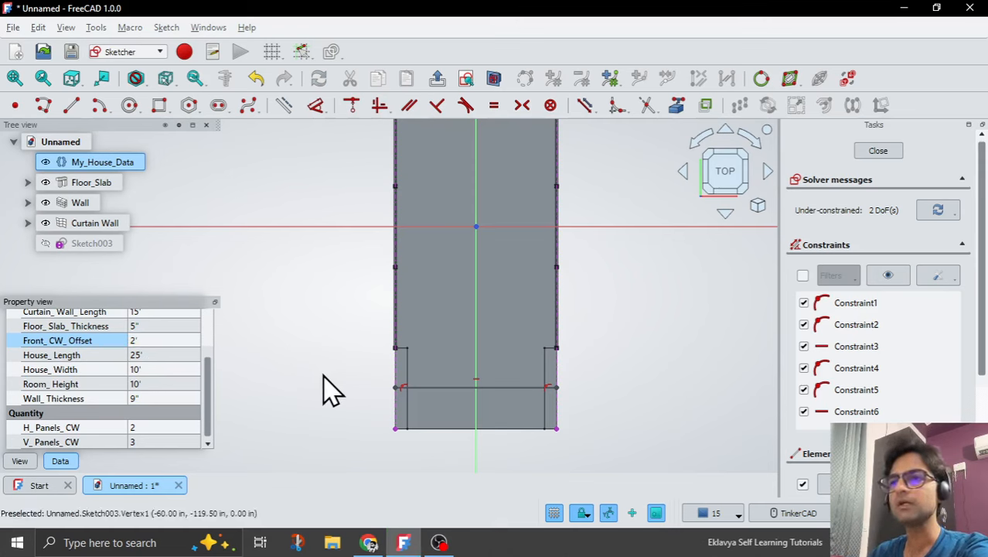
Constrain the right endpoints of the upper and lower horizontal lines to be symmetric about the sketch's horizontal axis.
click(476, 418)
scroll(534, 441, down, 2)
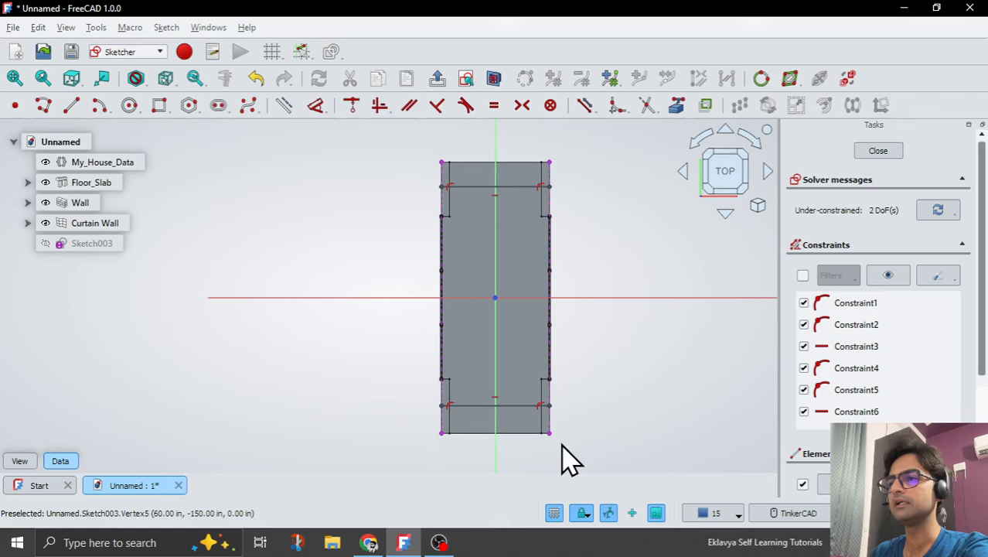
scroll(562, 458, up, 1)
scroll(562, 418, down, 1)
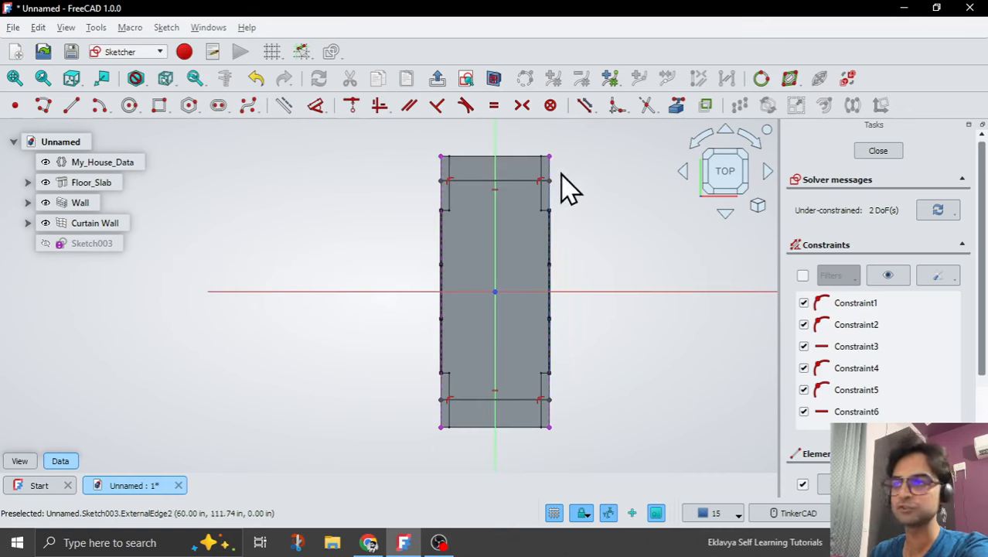
mouse_move(515, 183)
mouse_down()
mouse_move(516, 193)
mouse_move(511, 179)
mouse_up()
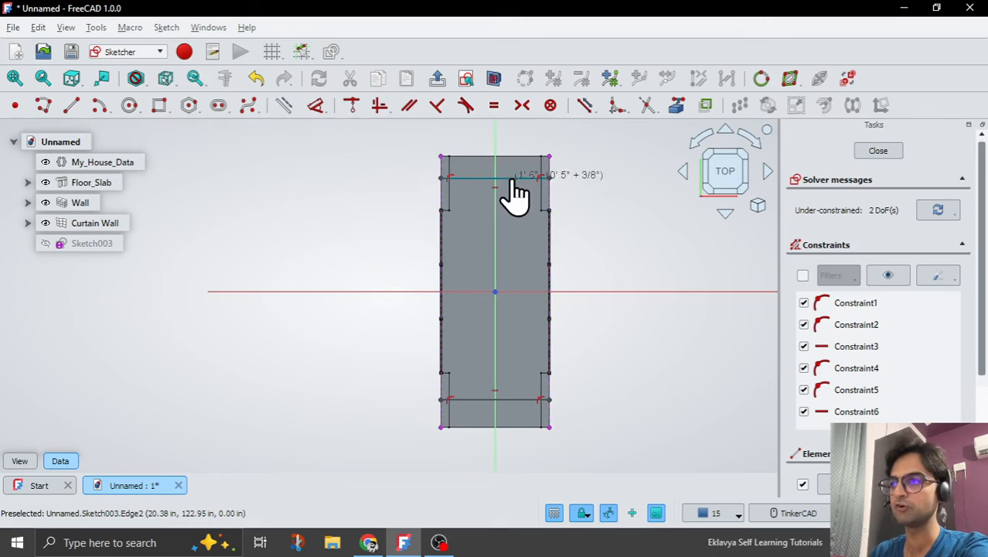
click(551, 402)
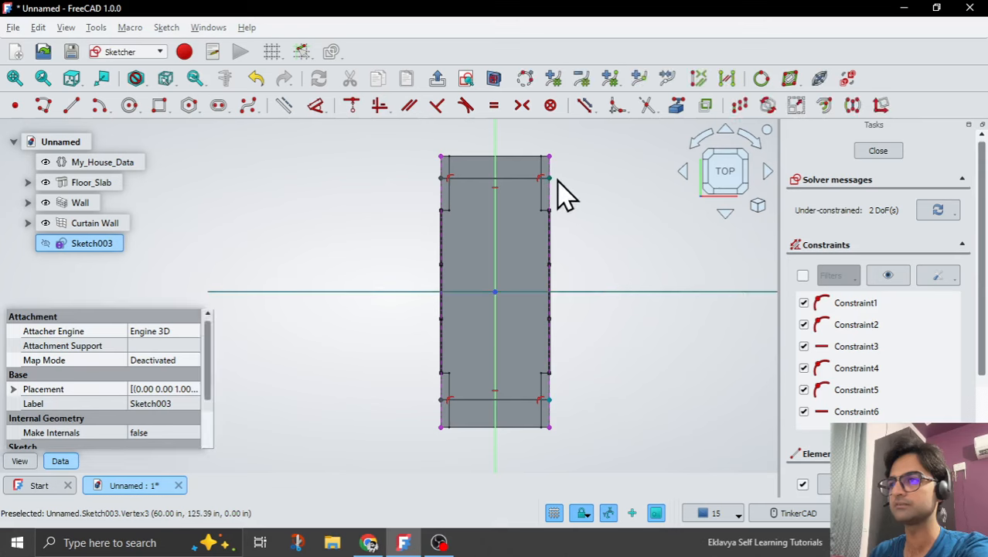
click(523, 106)
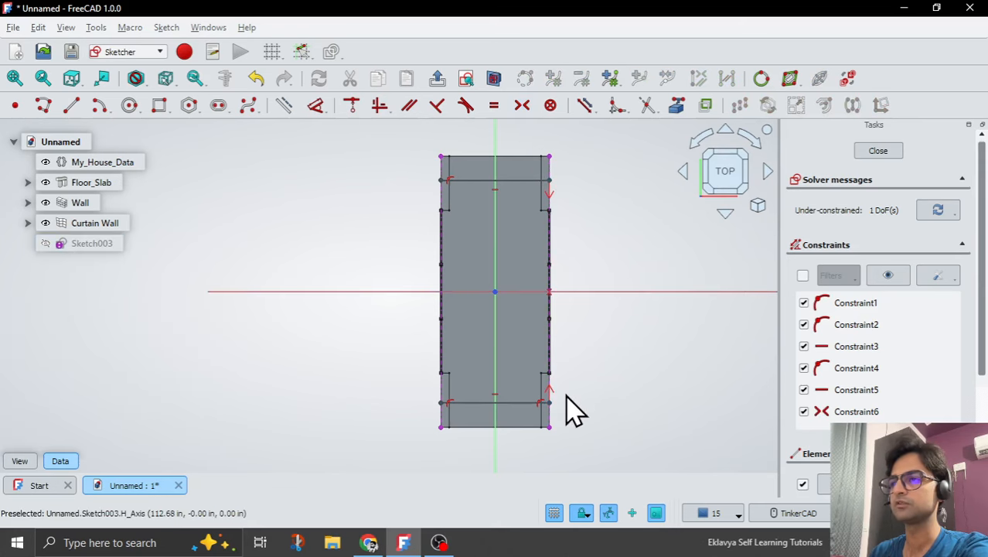
mouse_move(551, 402)
mouse_down()
mouse_move(558, 292)
mouse_move(564, 402)
mouse_up()
Dimension the vertical distance between the slab's lower-right corner and the lower line's right endpoint.
scroll(560, 439, up, 3)
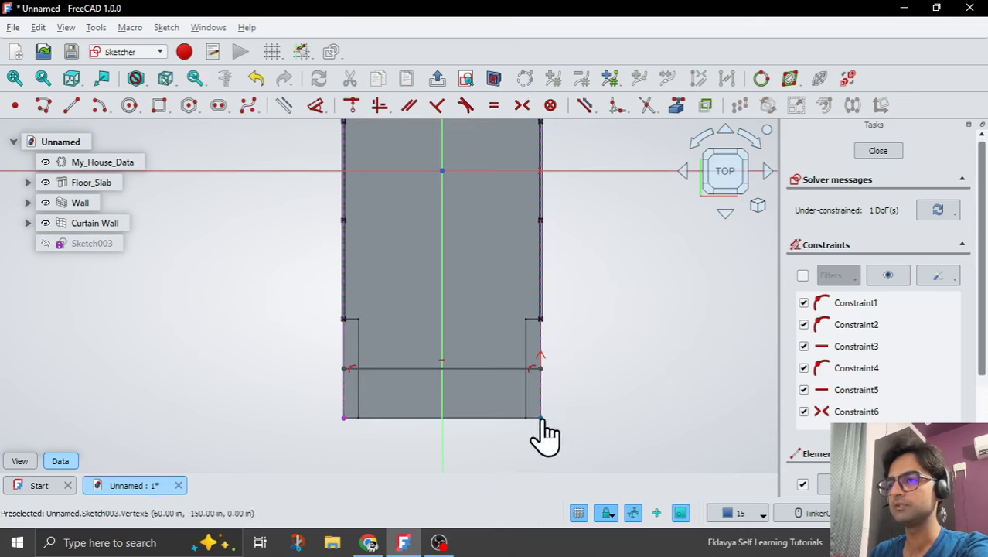
click(542, 418)
click(542, 369)
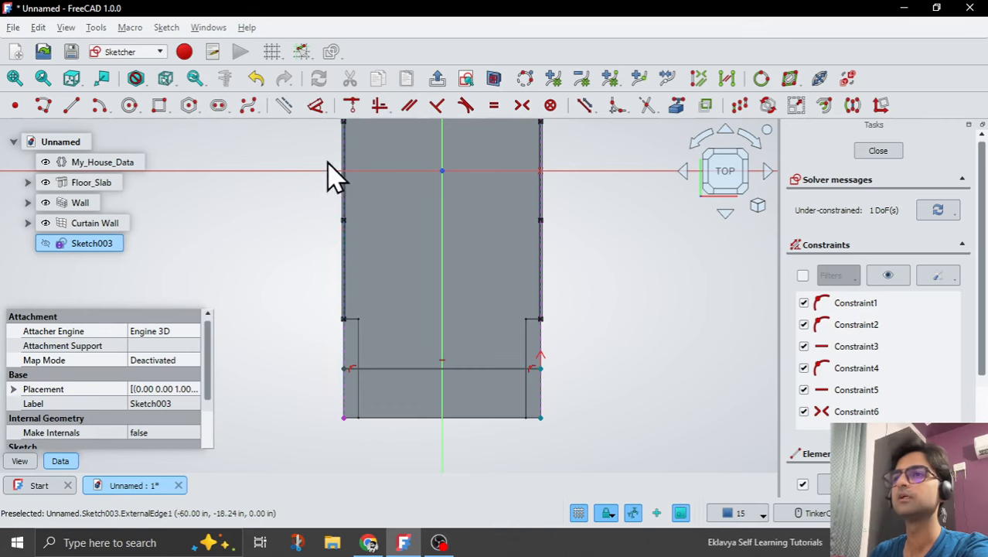
click(315, 109)
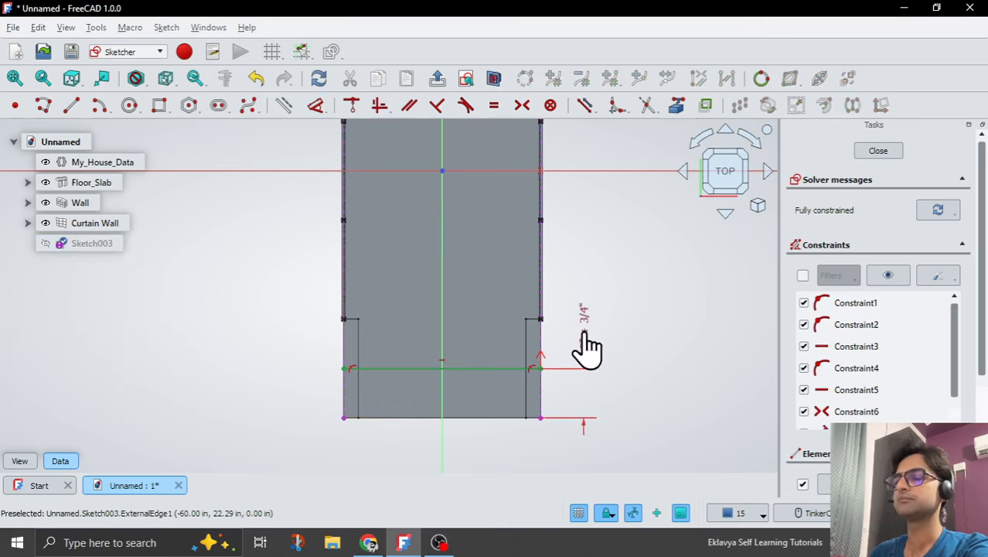
Link the lower line's vertical offset dimension to the expression <<My_House_Data>>.Front_CW_Offset, and close the sketch.
click(585, 346)
click(748, 353)
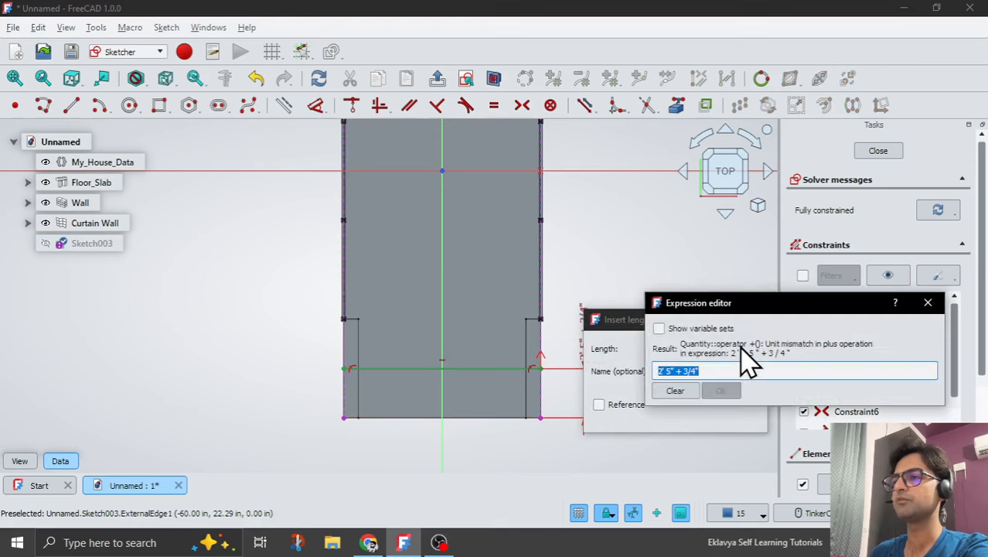
text(My)
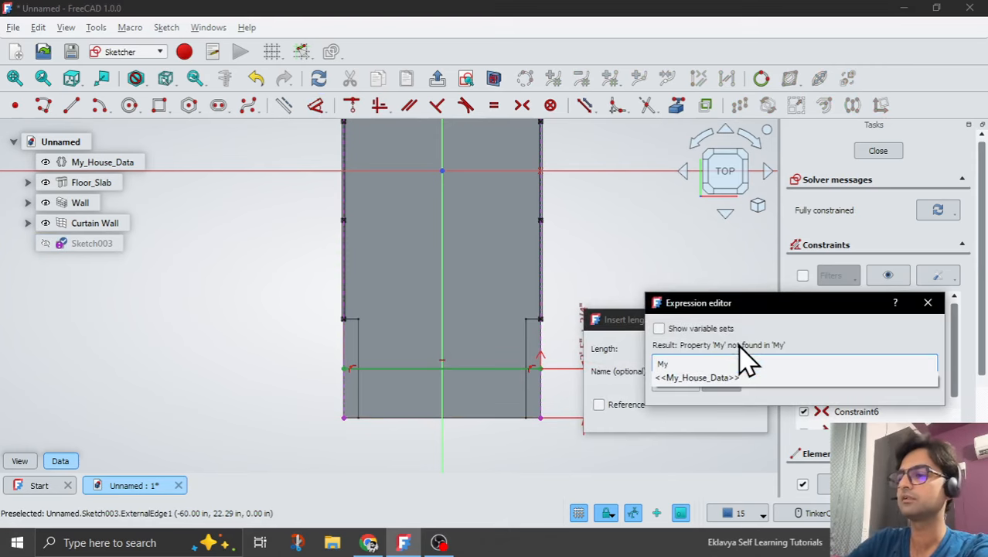
key(Down)
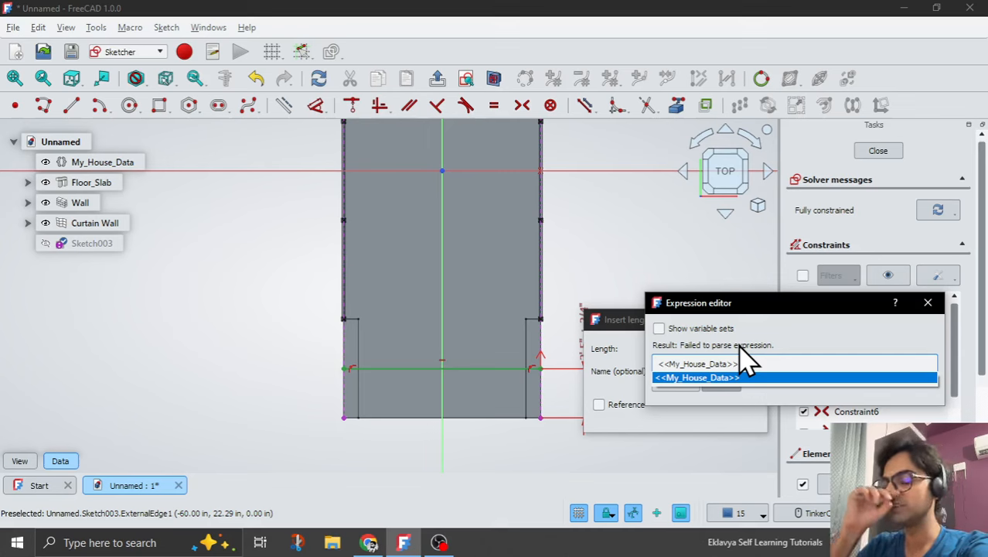
key(Return)
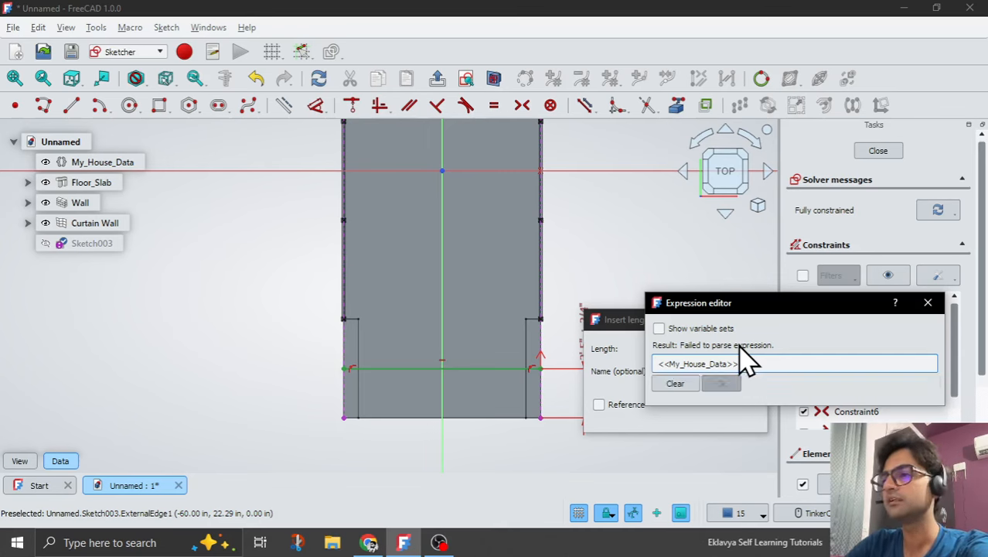
text(.Fr)
key(Down)
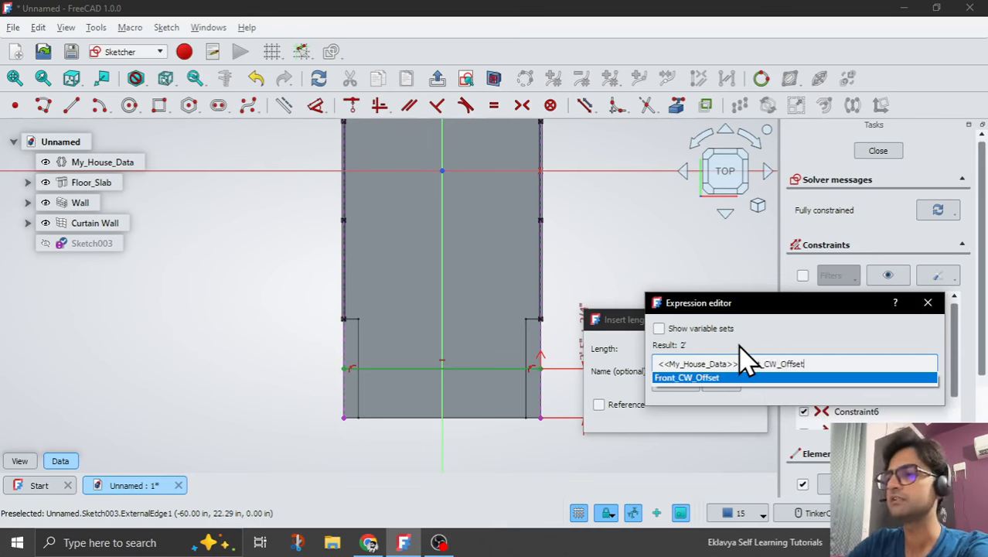
key(Return)
key(Return)
key(Return)
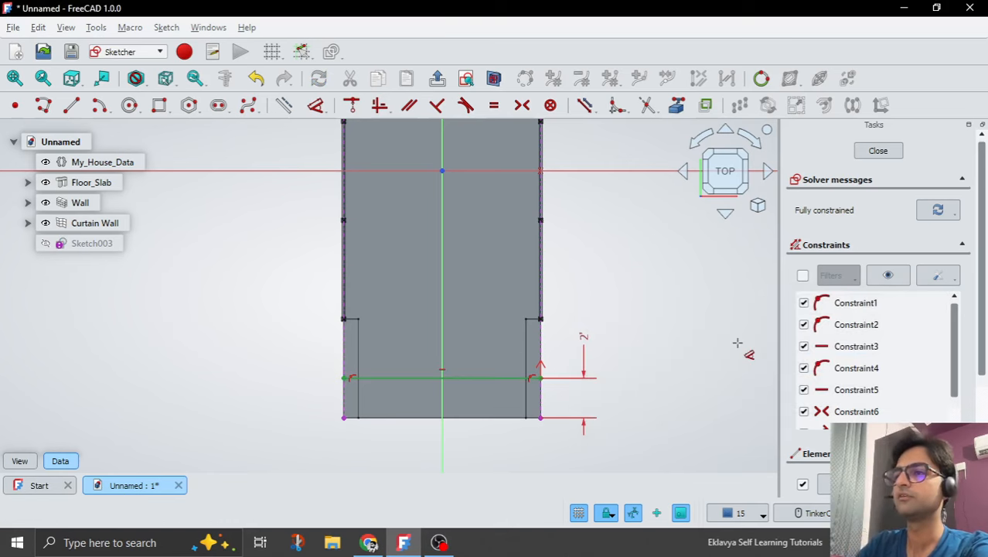
click(438, 78)
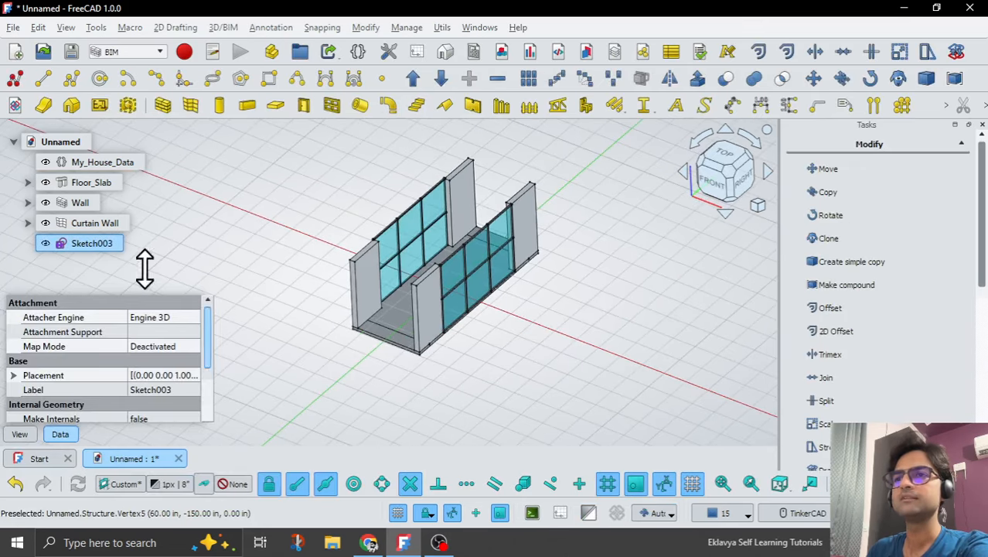
Extrude Sketch003 6' along a custom direction of X 0, Y 0, Z 1.
click(691, 85)
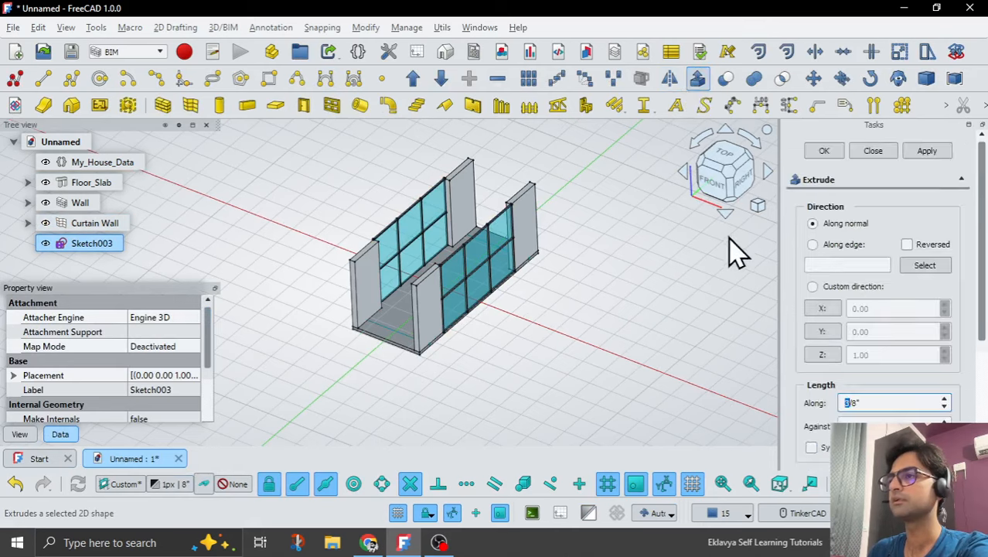
click(831, 287)
double_click(872, 399)
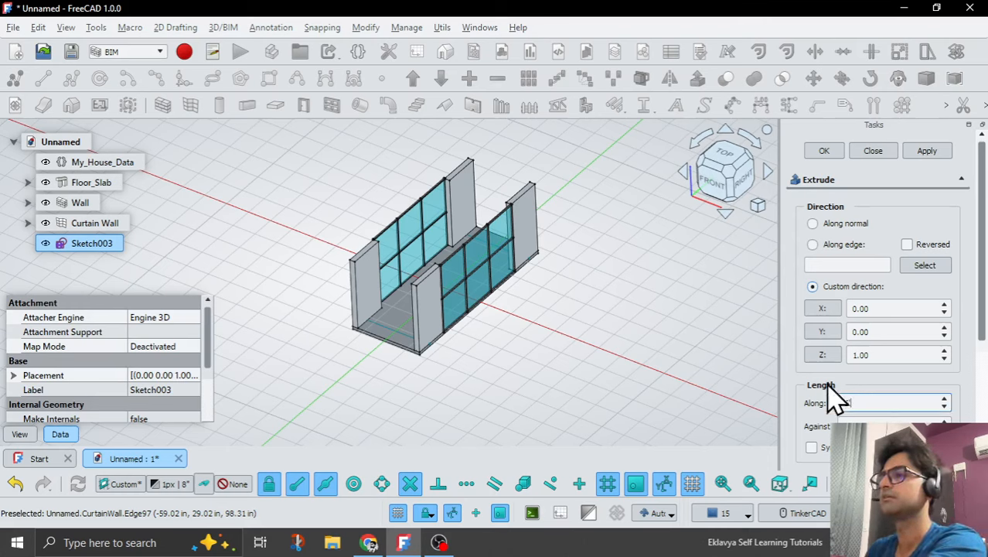
text(8')
click(924, 151)
click(874, 151)
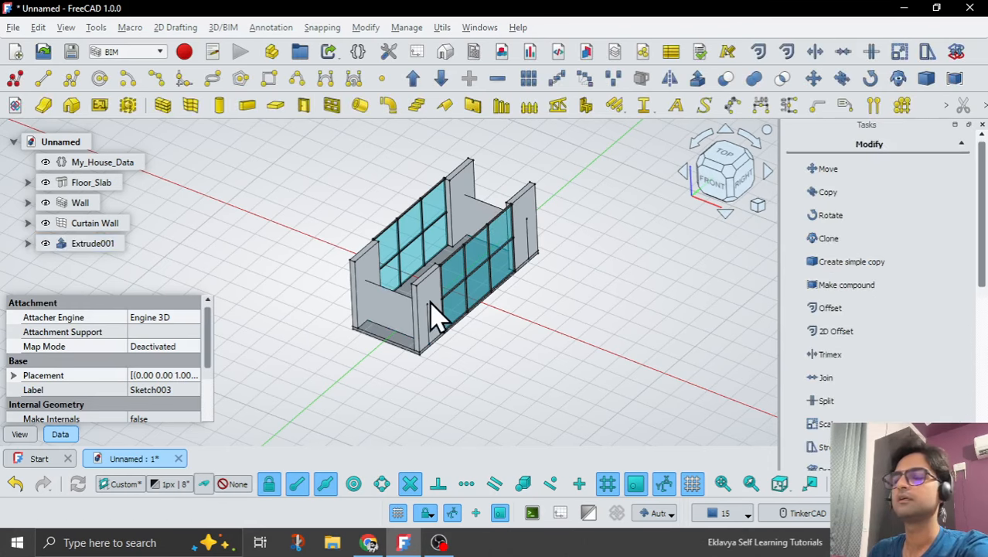
Link the Length Fwd property of Extrude001 to the expression <<My_House_Data>>.Room_Height.
click(92, 244)
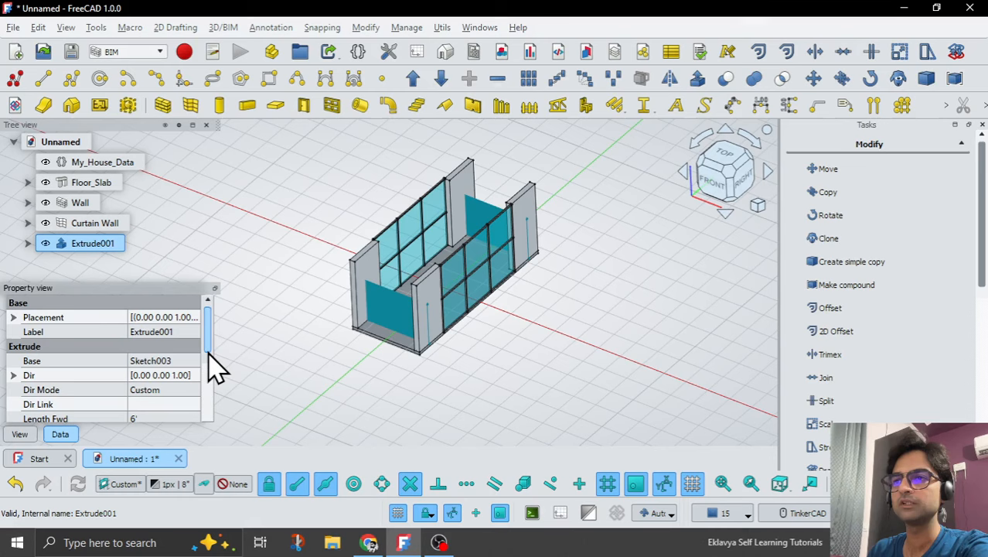
scroll(211, 377, down, 1)
click(164, 383)
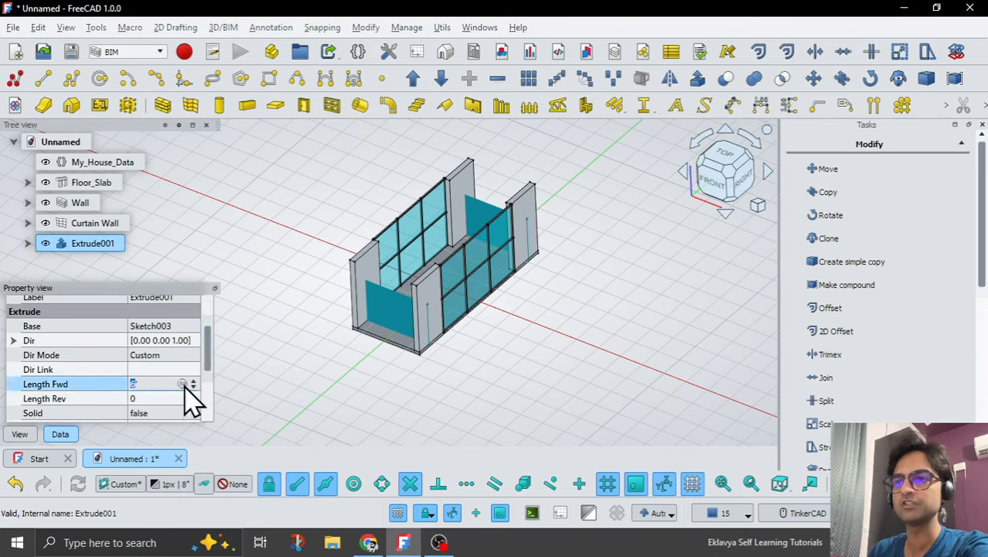
click(181, 384)
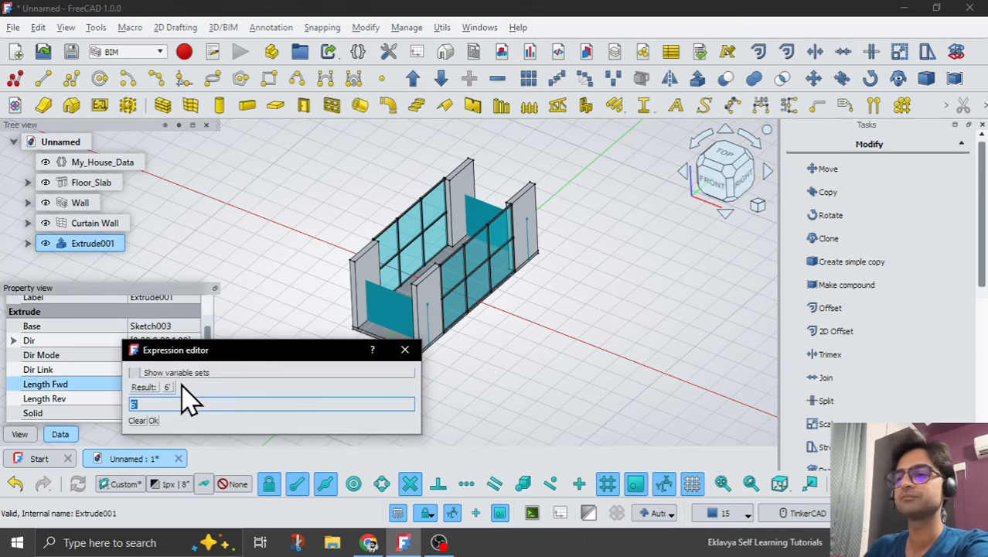
text(My)
key(Down)
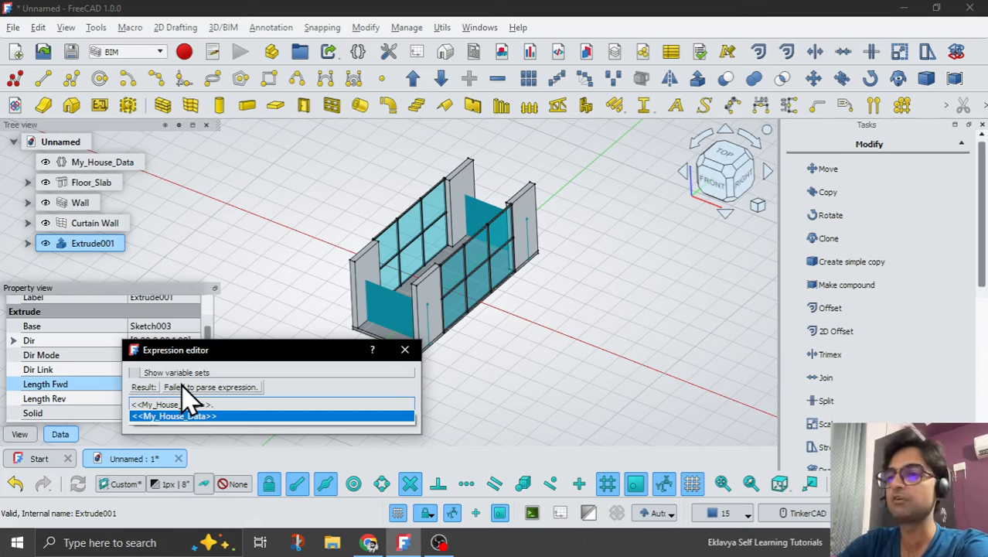
text(Room_Height)
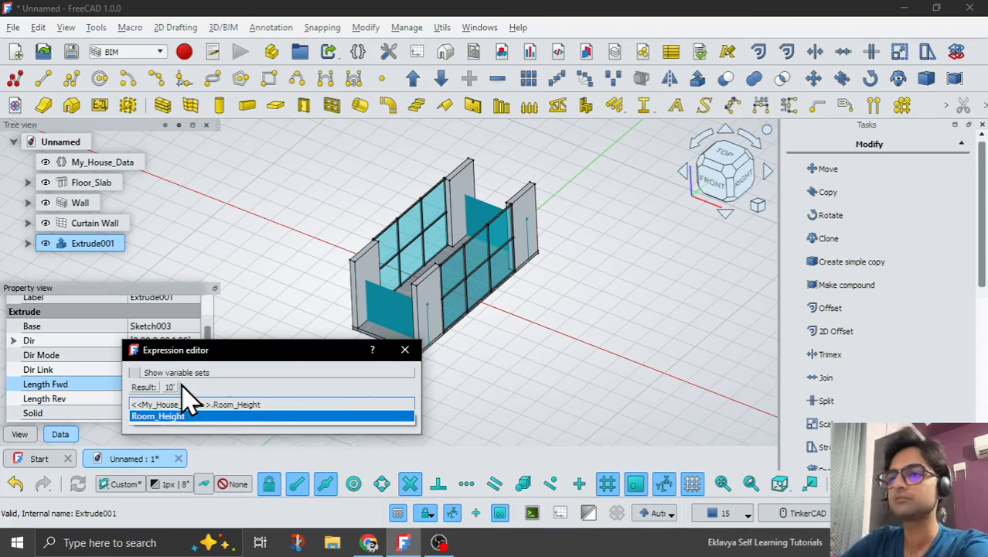
key(Return)
key(Return)
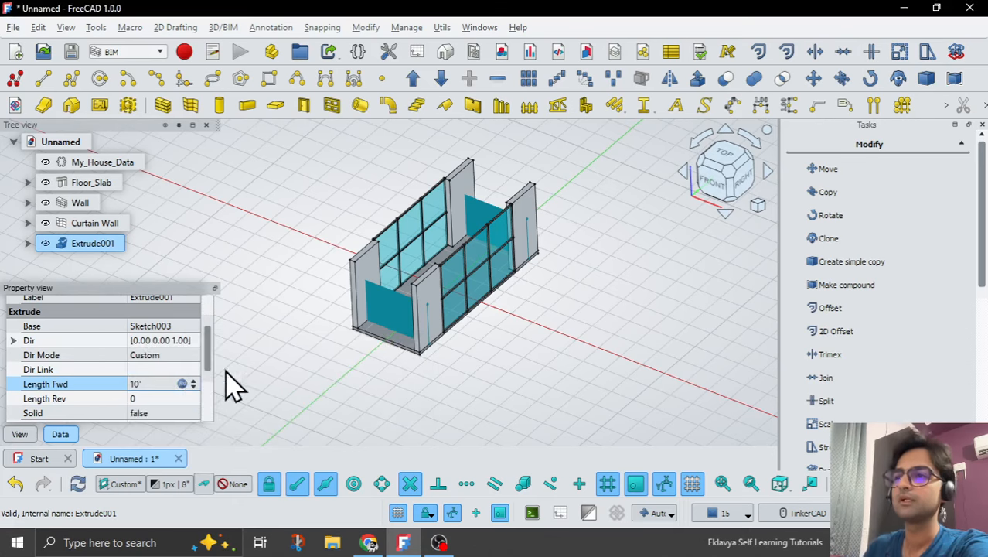
Inspect the extruded front and rear surfaces between the walls, and reopen Sketch003 under Extrude001 for editing.
click(345, 391)
middle_drag(340, 390, 380, 377)
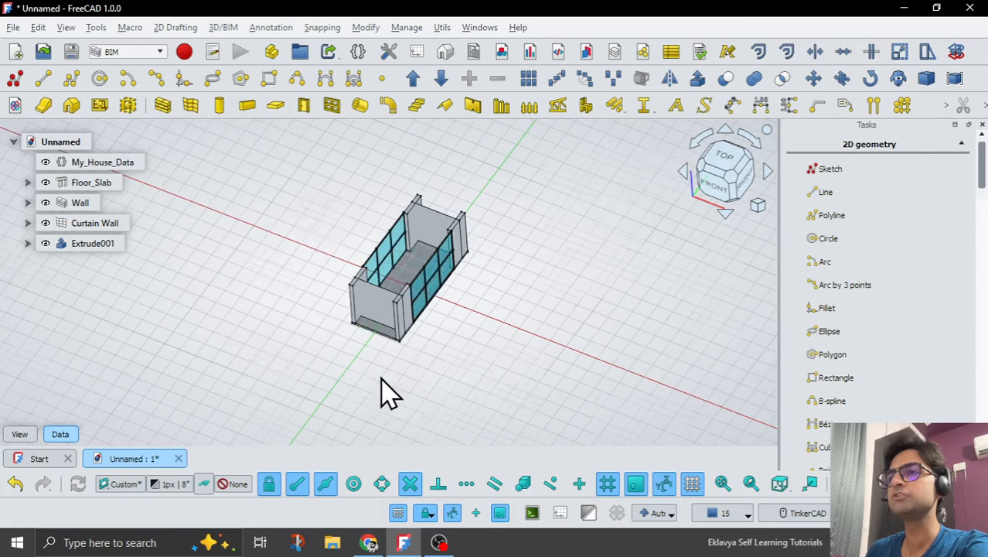
scroll(404, 220, up, 3)
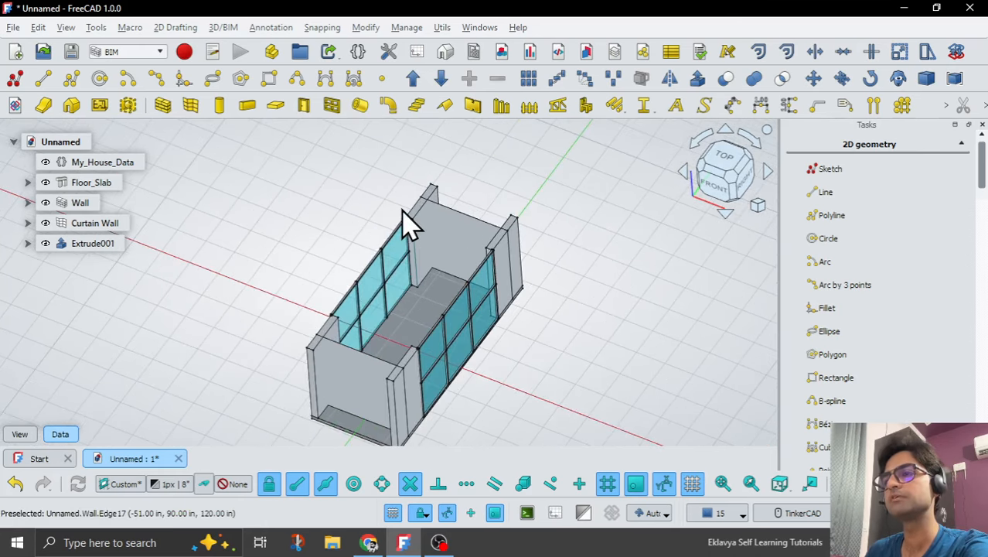
scroll(495, 375, down, 2)
middle_drag(501, 375, 467, 399)
scroll(375, 316, up, 4)
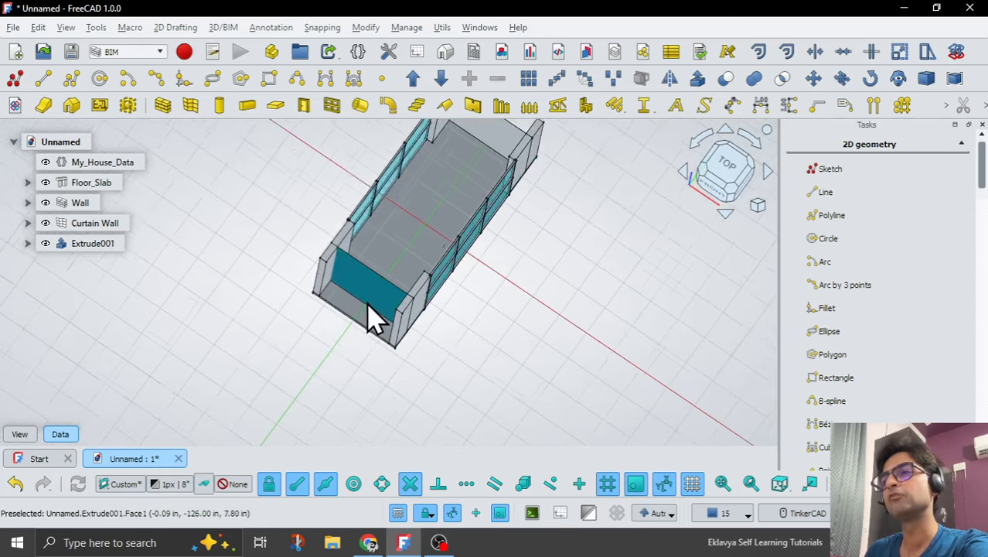
scroll(334, 284, down, 1)
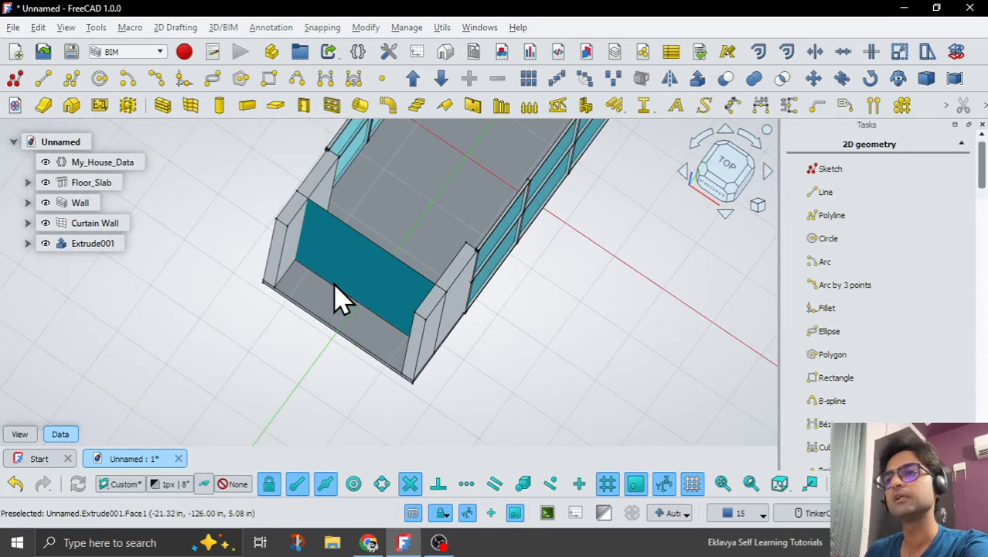
click(28, 244)
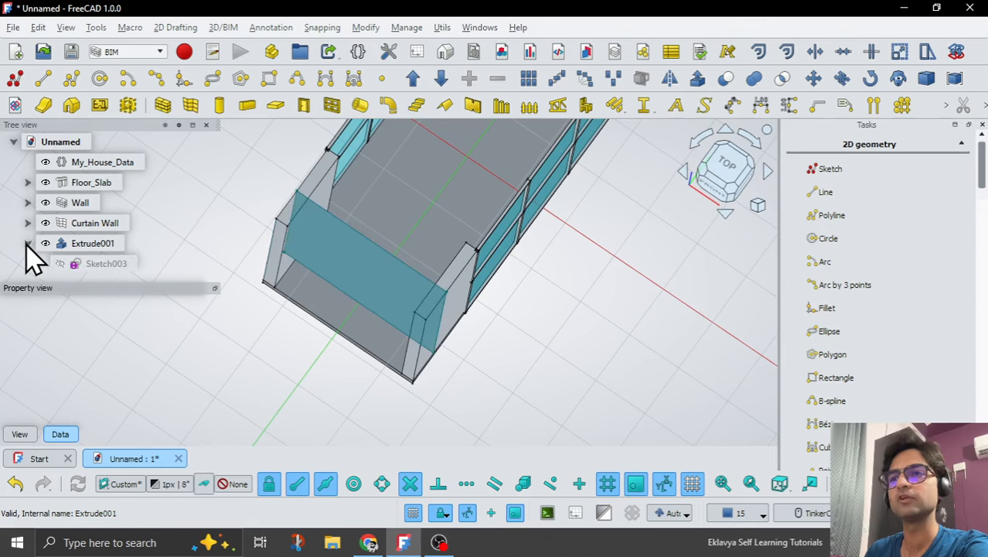
double_click(104, 264)
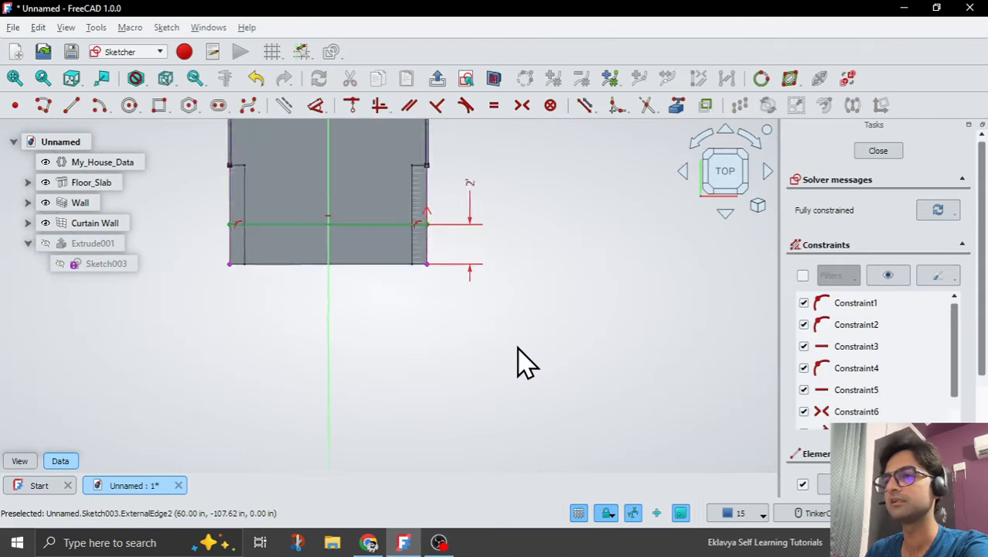
Delete the point-on-object constraint holding the lower line's left endpoint to the slab edge.
scroll(377, 271, up, 4)
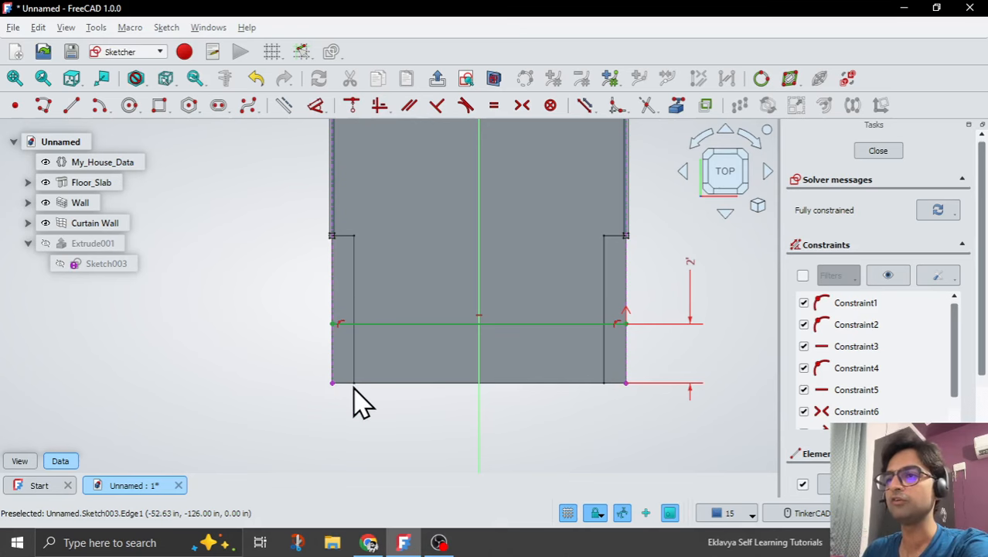
scroll(354, 386, down, 3)
scroll(353, 387, down, 2)
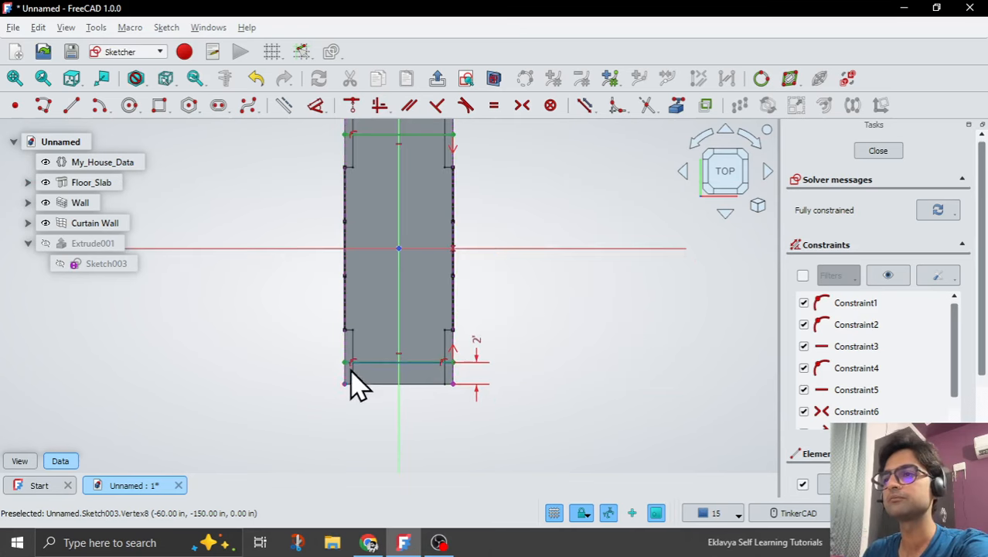
scroll(357, 375, up, 4)
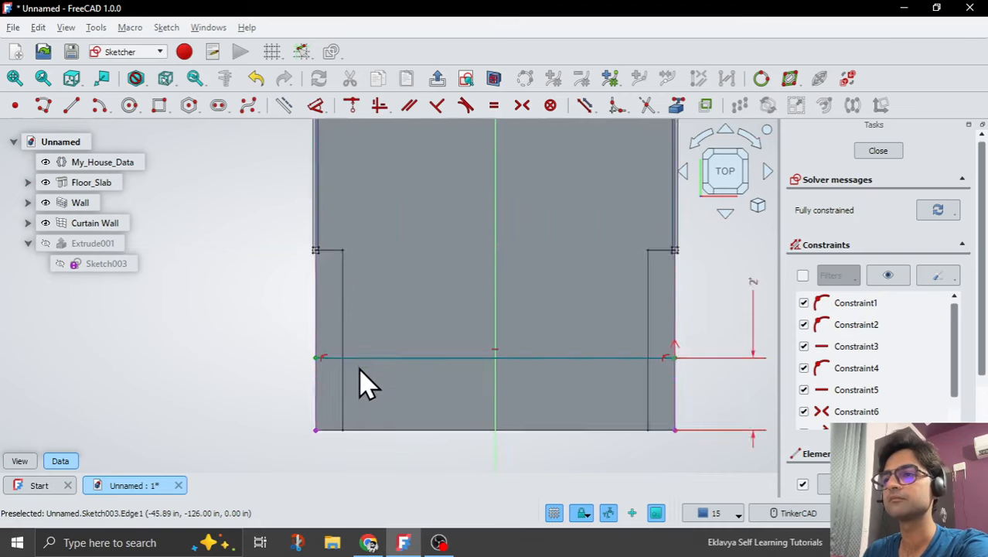
click(316, 358)
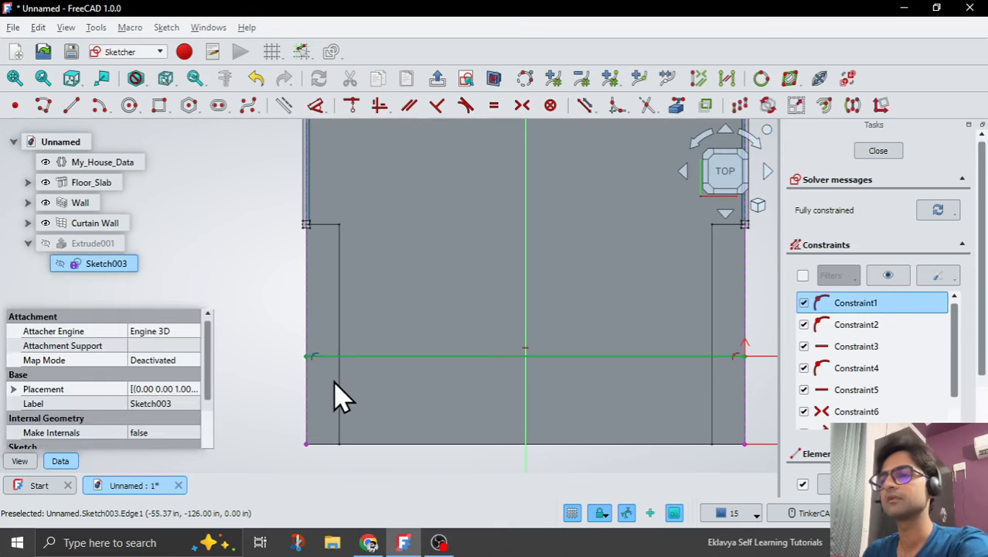
key(Delete)
Delete the point-on-object constraint holding the lower line's right endpoint to the slab edge.
scroll(295, 391, down, 2)
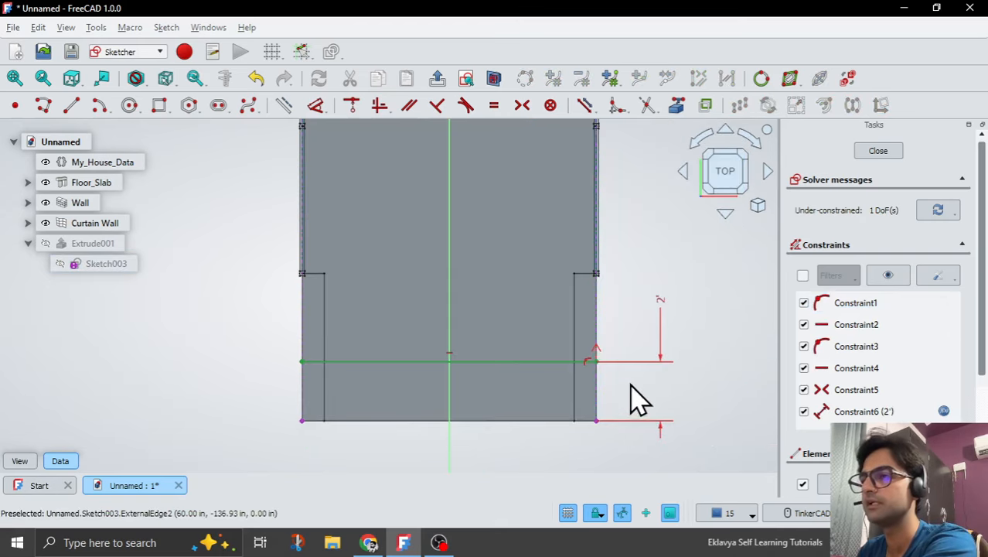
scroll(630, 395, up, 3)
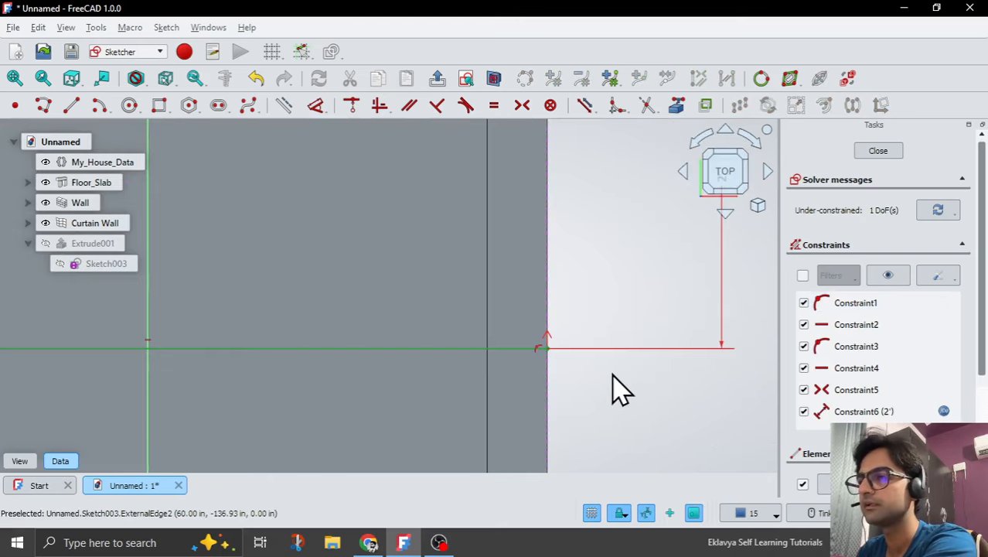
click(537, 351)
click(562, 367)
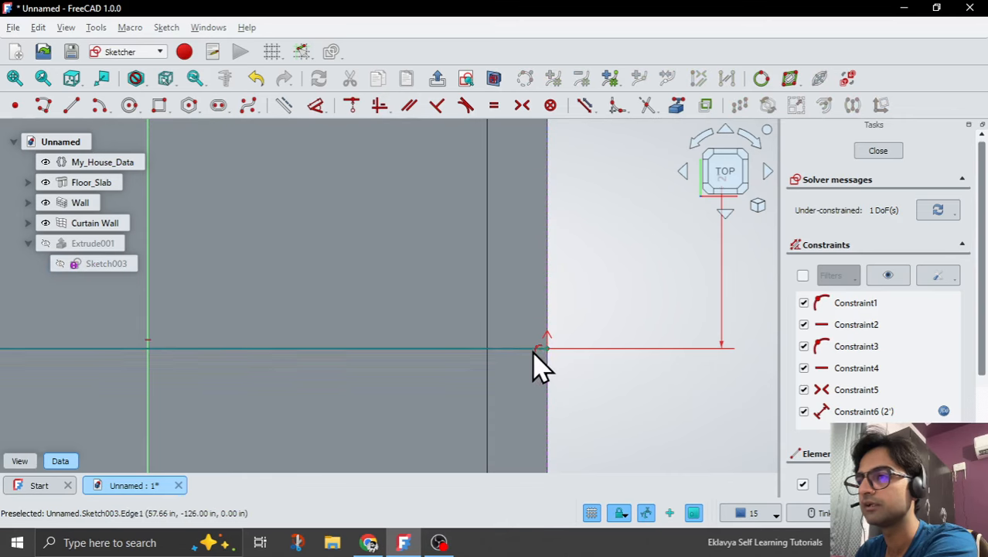
click(869, 305)
key(Delete)
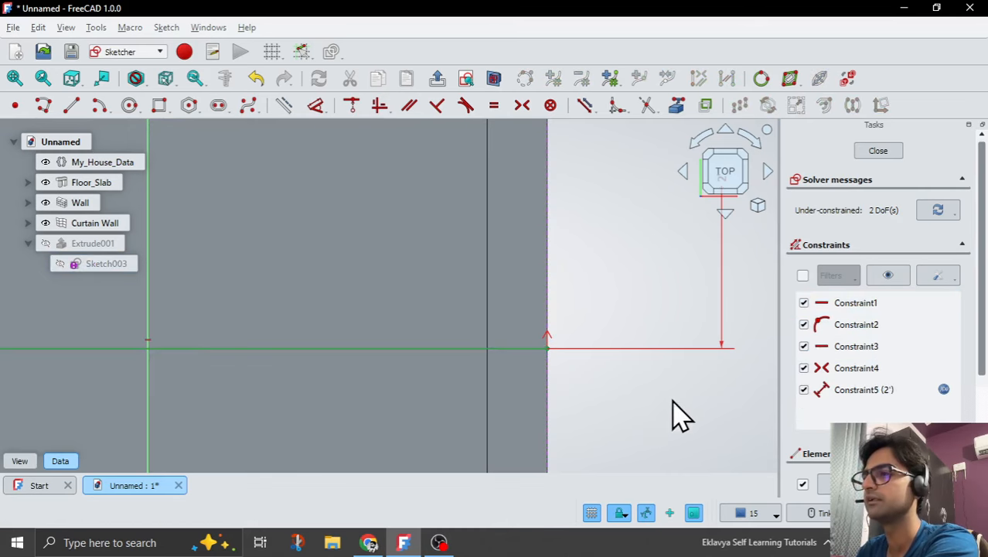
Delete the remaining point-on-object constraint at the upper line's left endpoint.
click(843, 329)
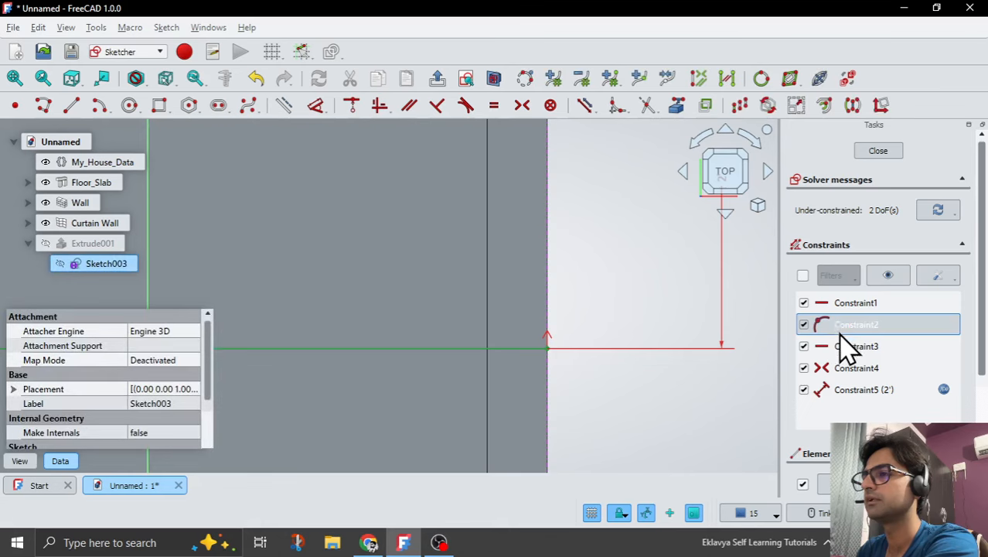
scroll(706, 419, down, 5)
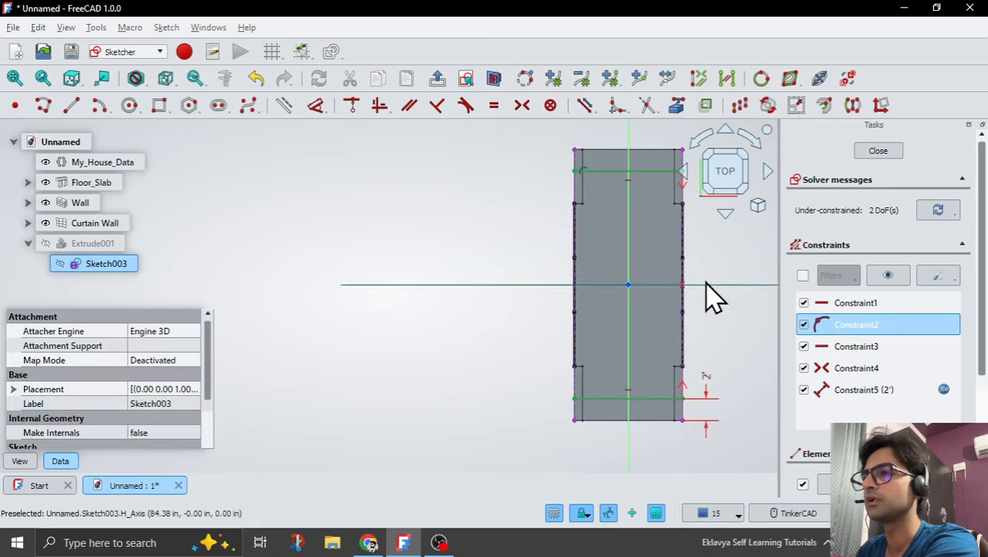
key(Delete)
Move the lower line's right endpoint inward, off the slab's right edge.
scroll(523, 321, down, 1)
scroll(730, 342, up, 3)
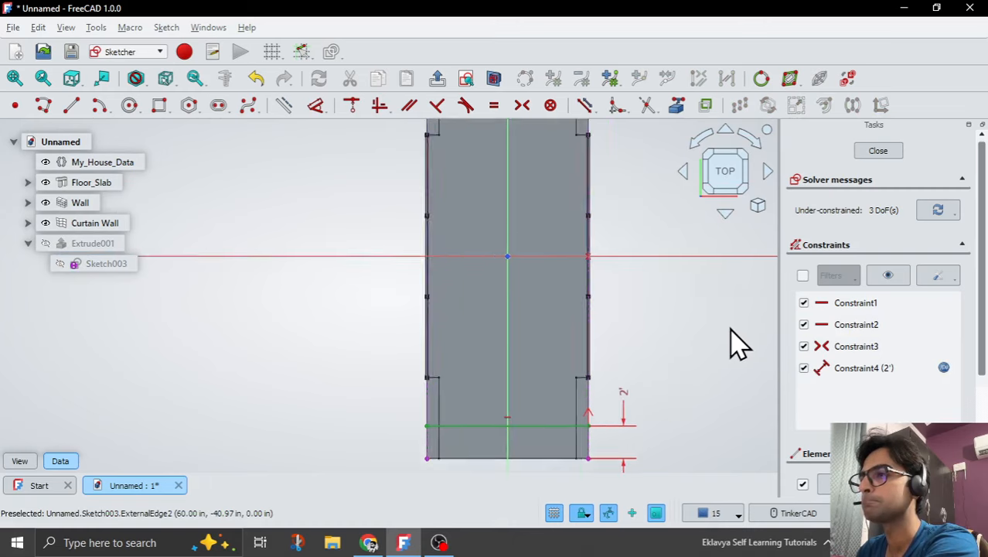
scroll(655, 346, down, 3)
scroll(576, 426, up, 3)
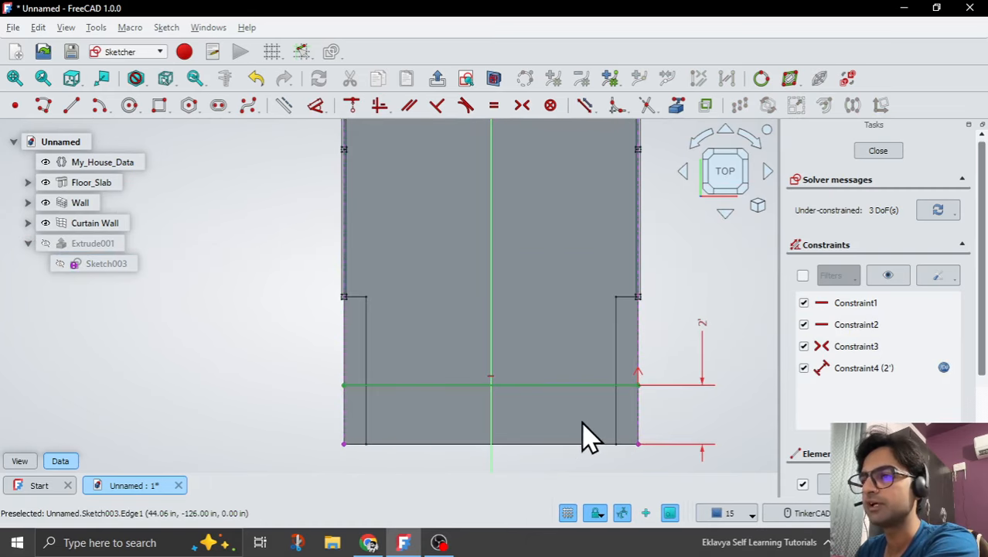
drag(598, 384, 605, 385)
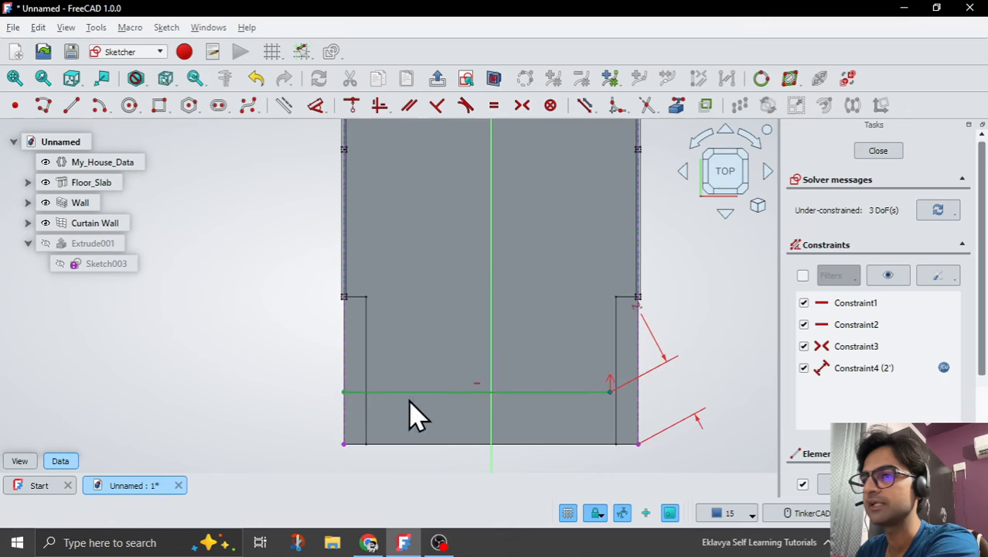
Move the lower line's left endpoint inward and delete the external reference edges along the slab's left and right sides.
mouse_move(345, 393)
mouse_down()
mouse_move(399, 384)
mouse_move(397, 397)
mouse_move(391, 384)
mouse_up()
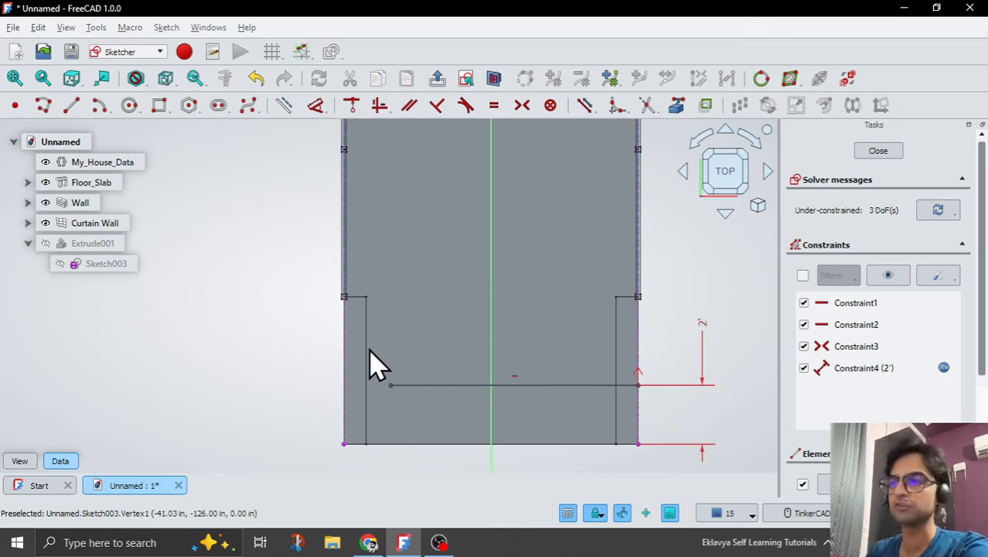
click(343, 347)
key(Delete)
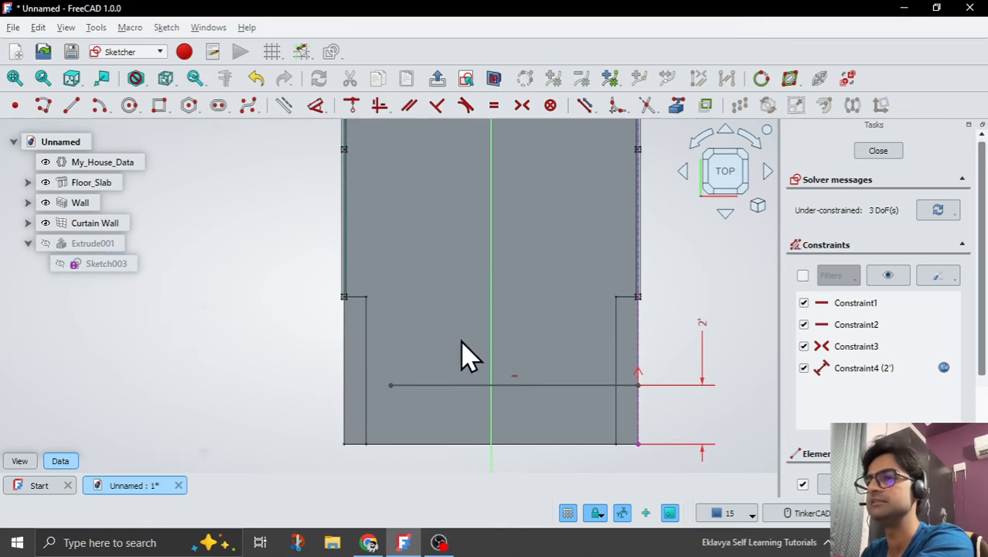
click(639, 357)
key(Delete)
Move the upper line's left and right endpoints inward, off the slab's side edges.
scroll(460, 448, down, 3)
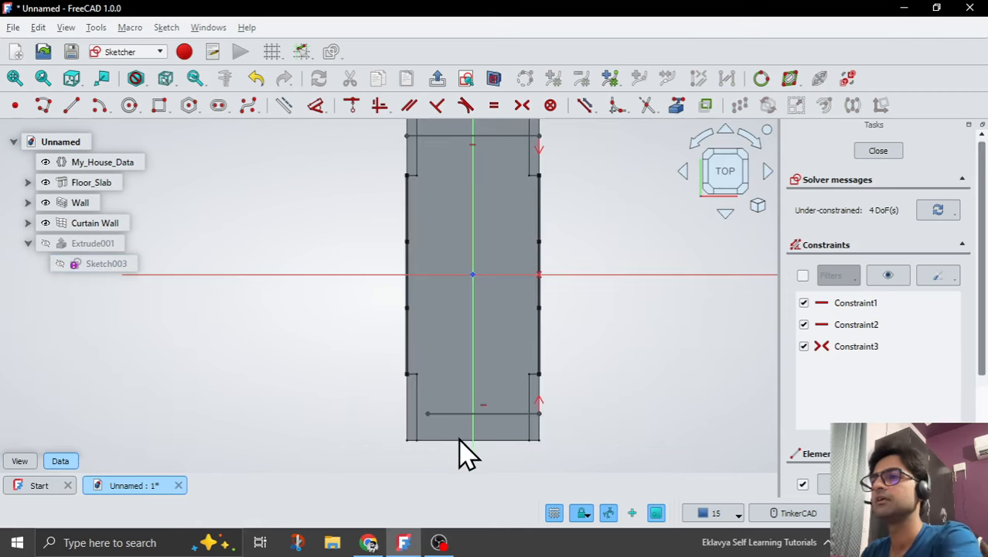
scroll(468, 441, down, 2)
scroll(463, 220, up, 5)
drag(364, 280, 404, 277)
drag(604, 280, 546, 279)
scroll(518, 245, down, 5)
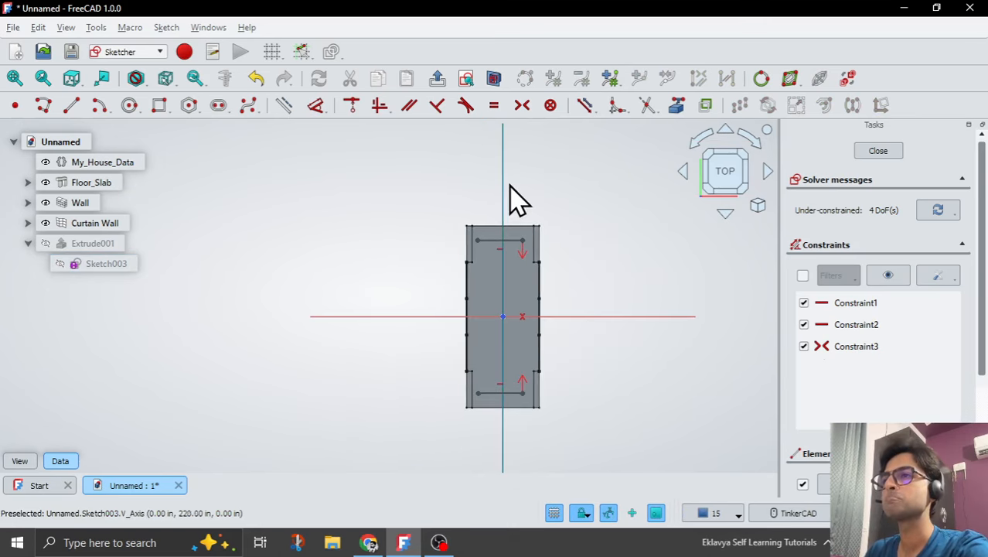
Try to add the inner vertical edge near the slab's lower-left corner as external geometry.
click(674, 119)
scroll(495, 421, up, 5)
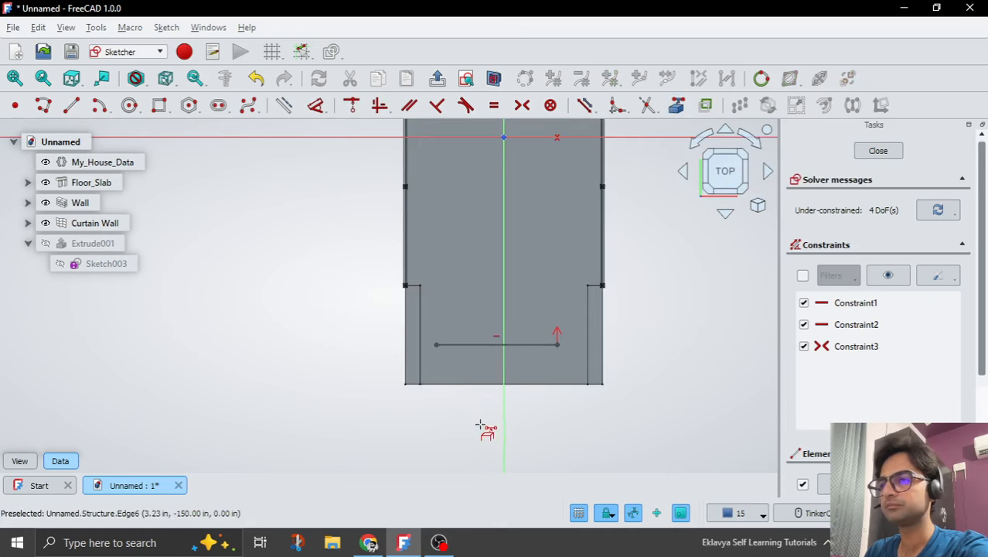
scroll(437, 375, up, 2)
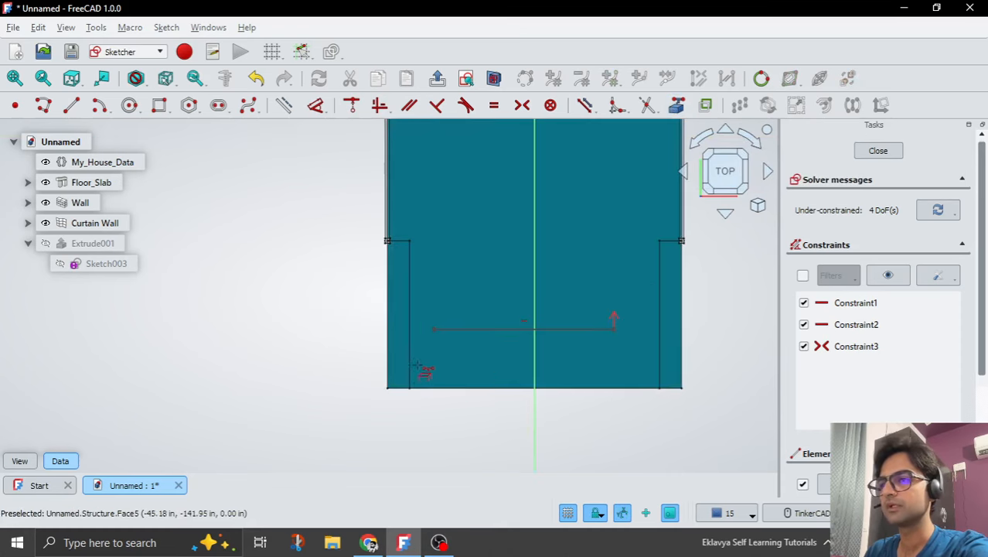
click(407, 274)
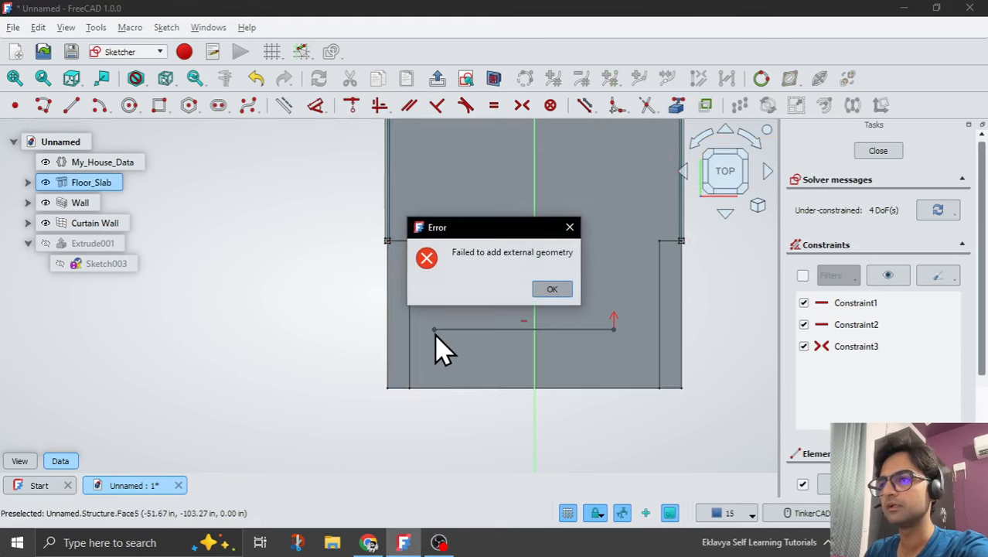
click(562, 292)
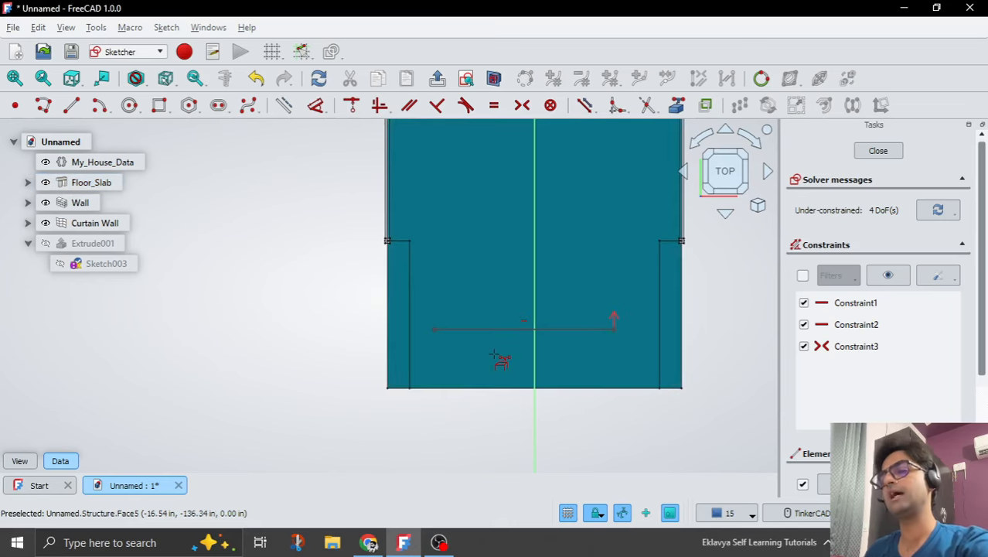
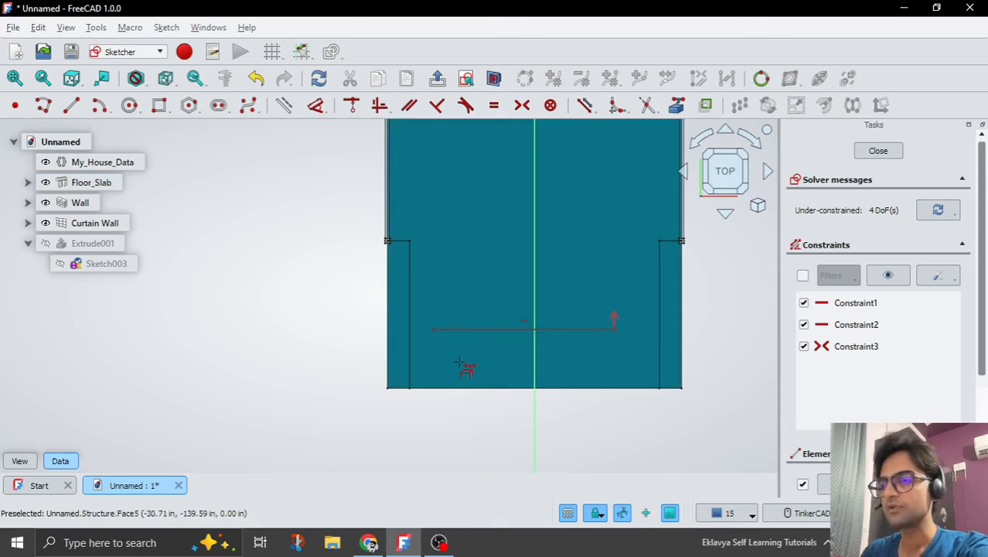
Leave the external geometry tool and move the lower line closer to the slab's lower edge.
scroll(458, 364, down, 1)
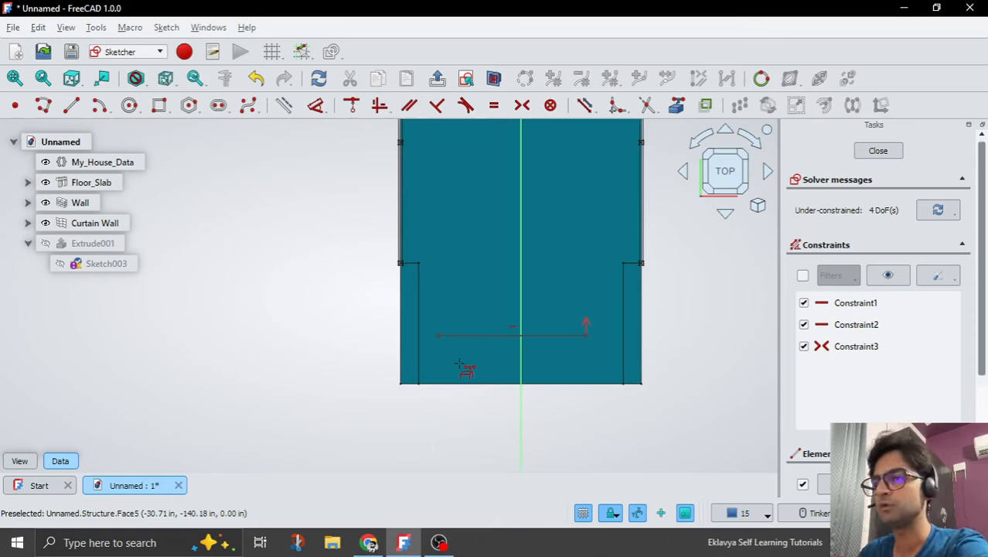
key(Escape)
scroll(435, 361, down, 1)
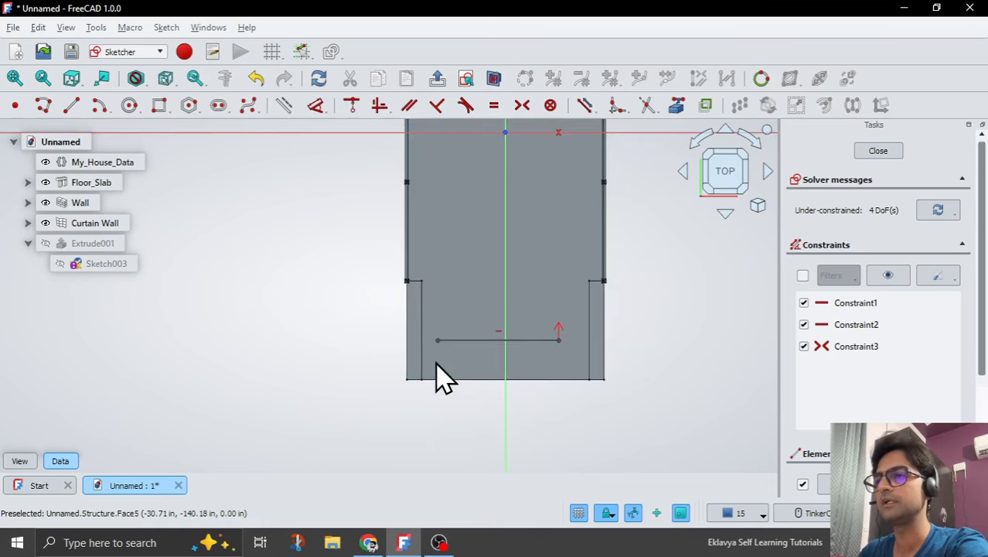
scroll(456, 385, up, 1)
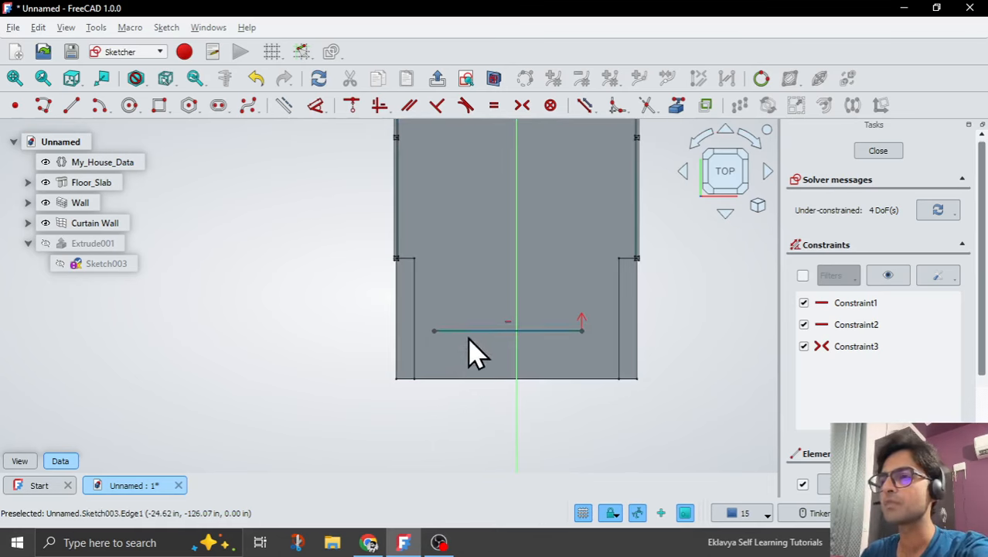
drag(464, 332, 462, 357)
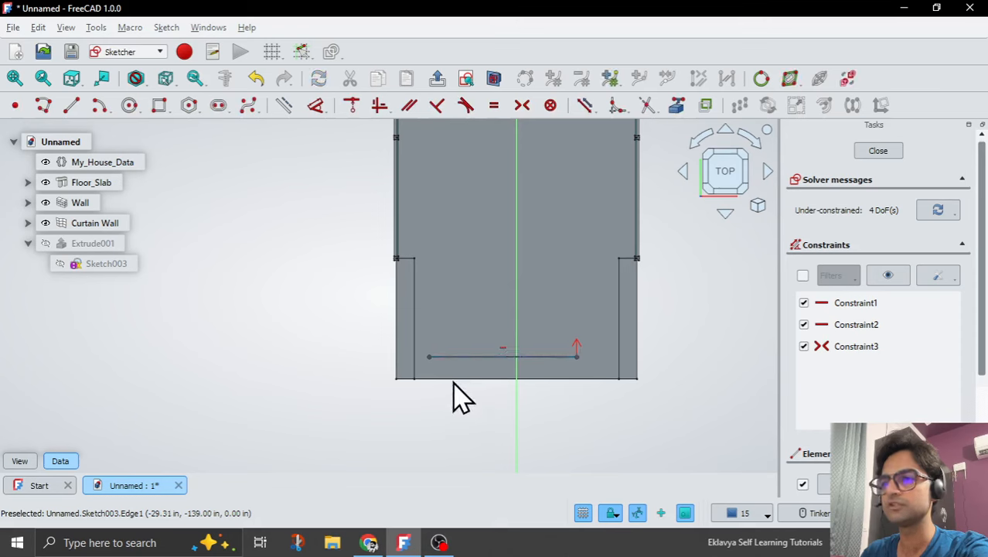
Add the slab's lower and upper edges to the sketch as external geometry.
click(677, 105)
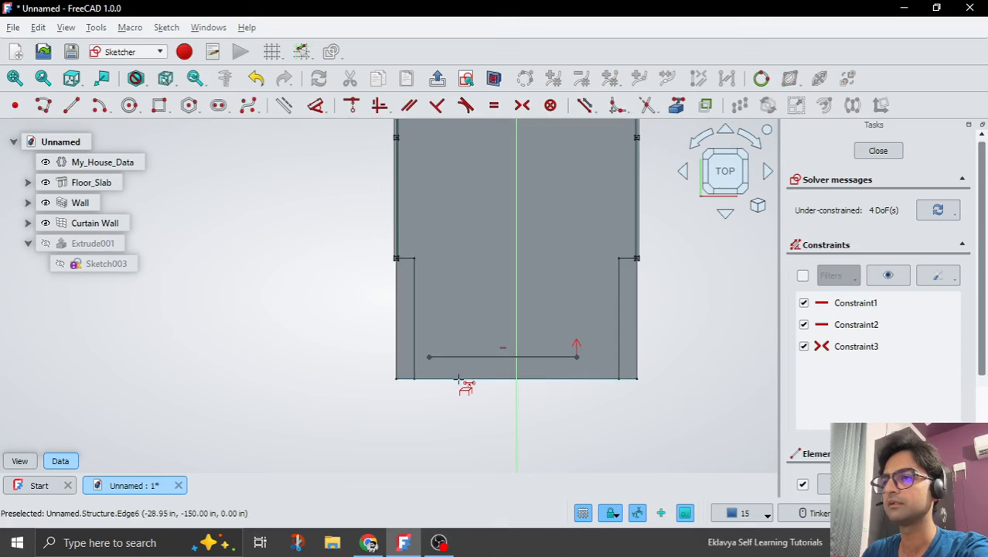
scroll(455, 408, down, 5)
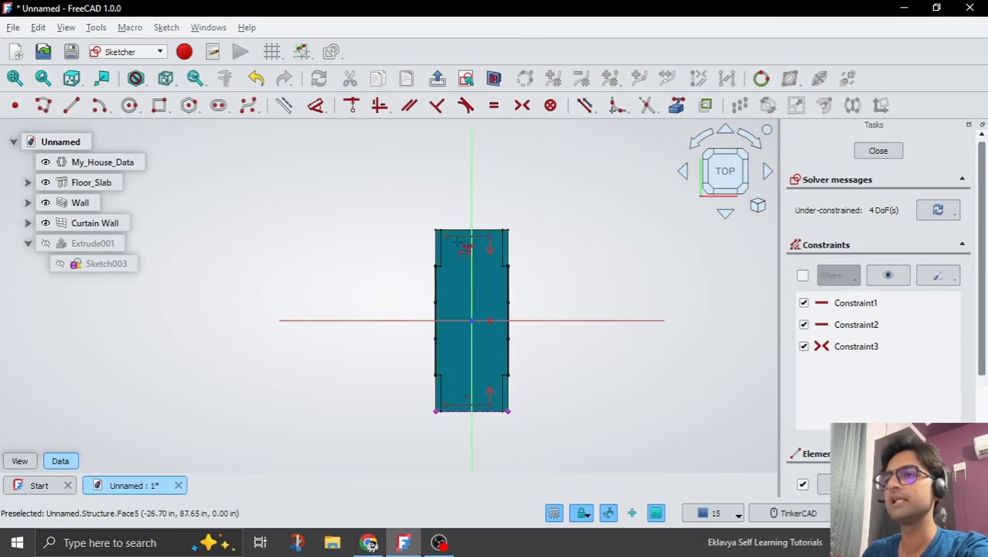
scroll(457, 227, up, 4)
click(452, 227)
scroll(449, 196, down, 4)
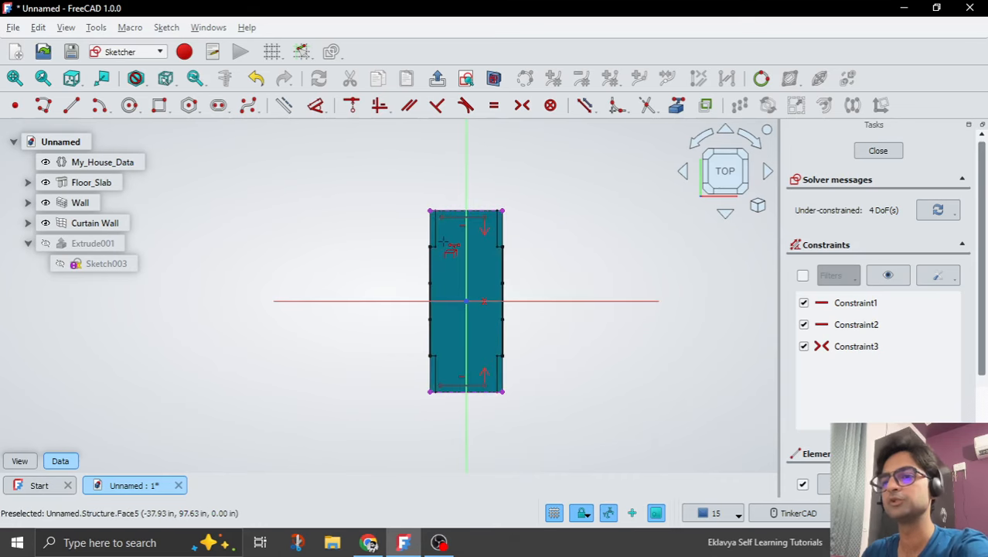
Add a vertical dimension between the lower line's right endpoint and the slab's lower-right corner.
scroll(452, 405, up, 6)
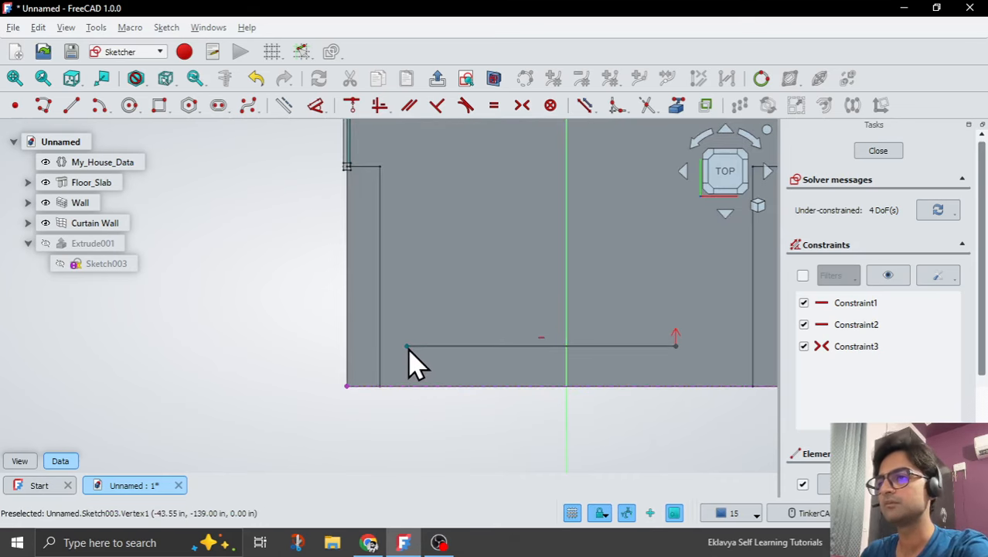
scroll(418, 362, down, 3)
scroll(456, 324, up, 2)
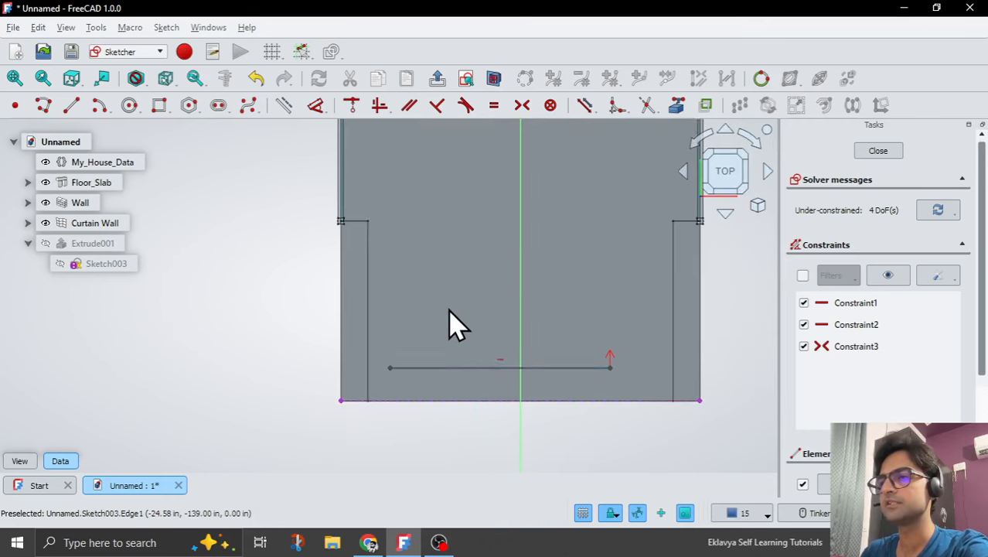
scroll(371, 348, down, 1)
scroll(369, 347, down, 3)
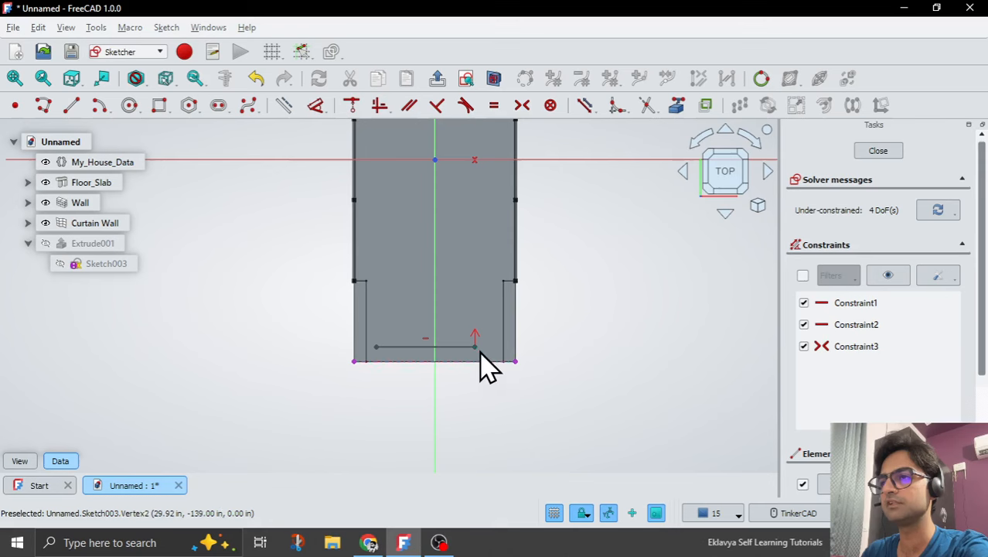
click(474, 347)
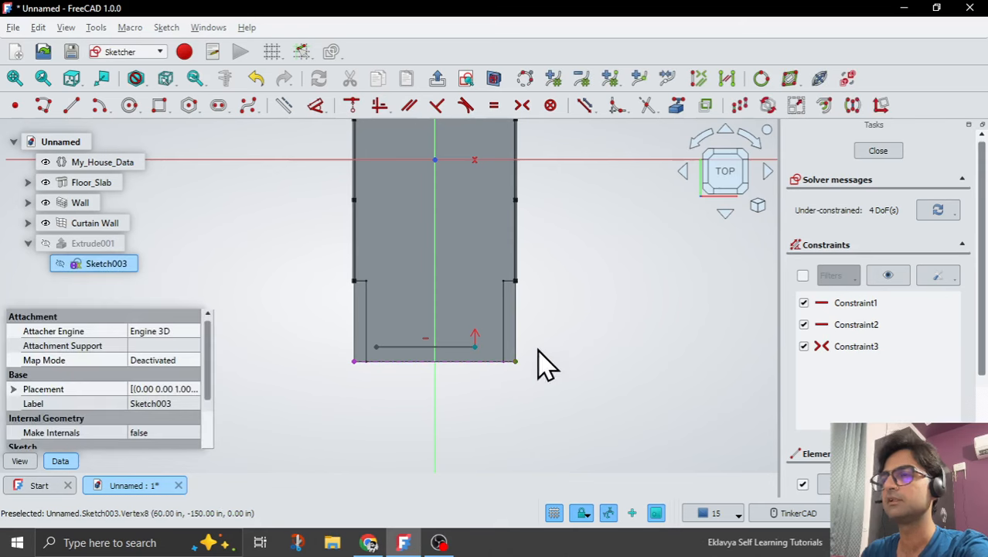
click(324, 110)
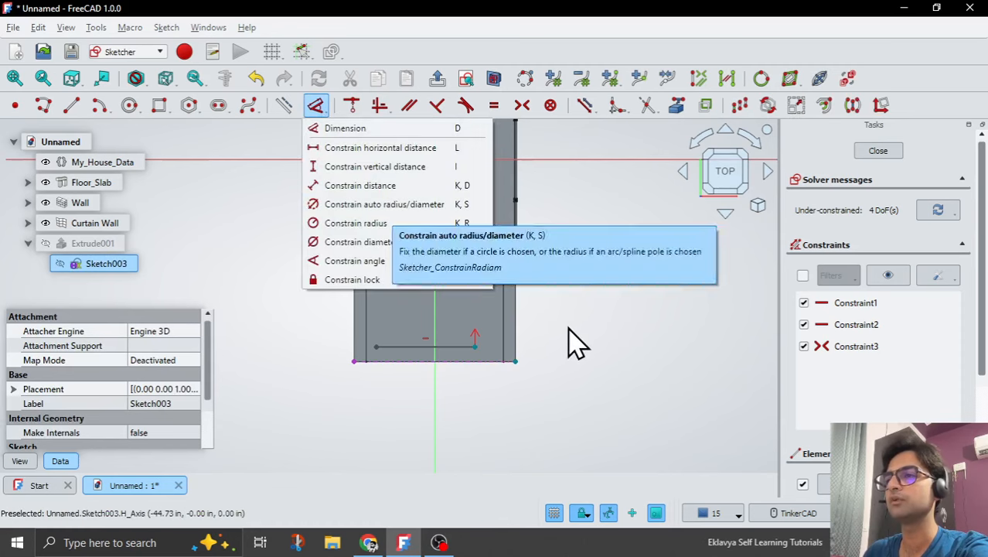
click(344, 128)
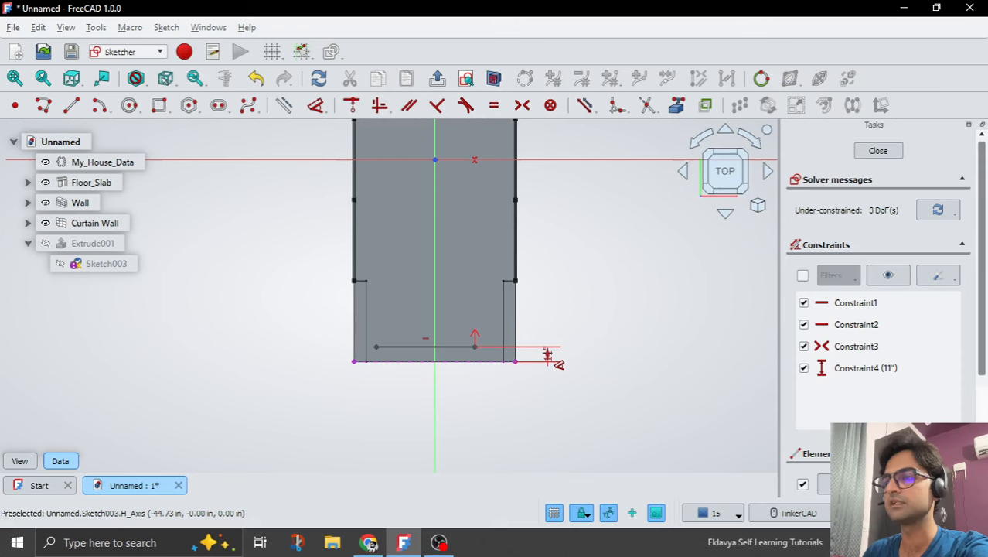
click(547, 354)
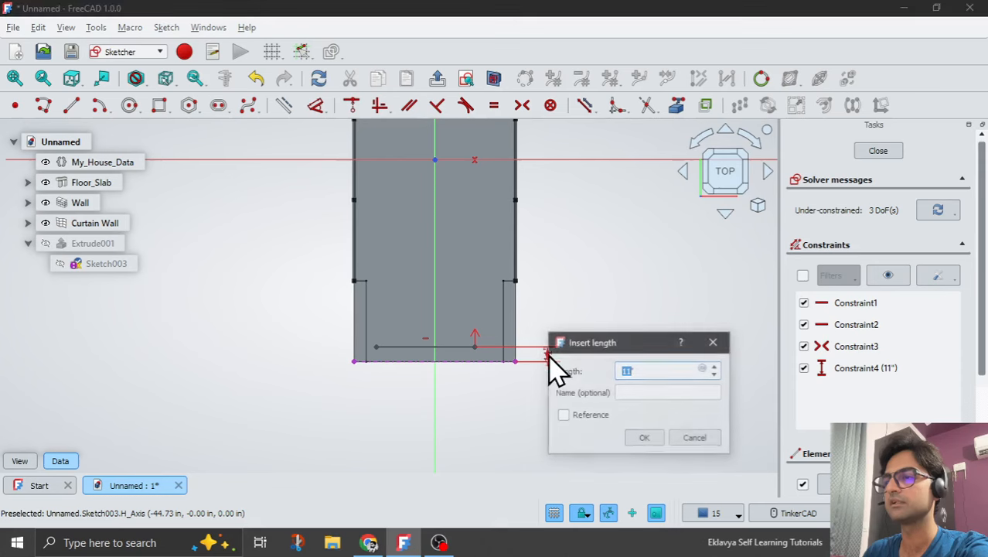
Bind the vertical dimension to the expression <<My_House_Data>>.Front_CW_Offset.
click(703, 370)
text(My)
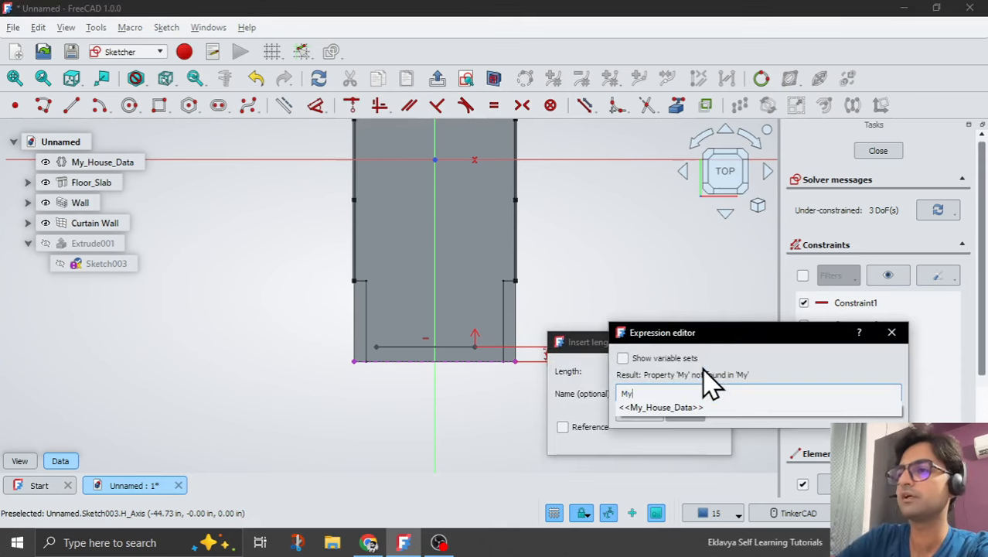
key(Down)
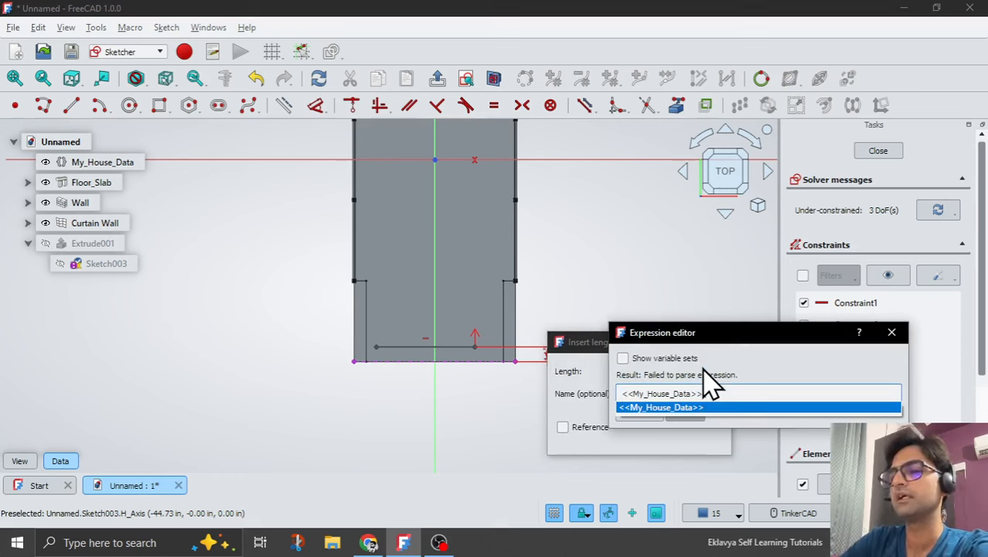
key(Return)
text(.Fr)
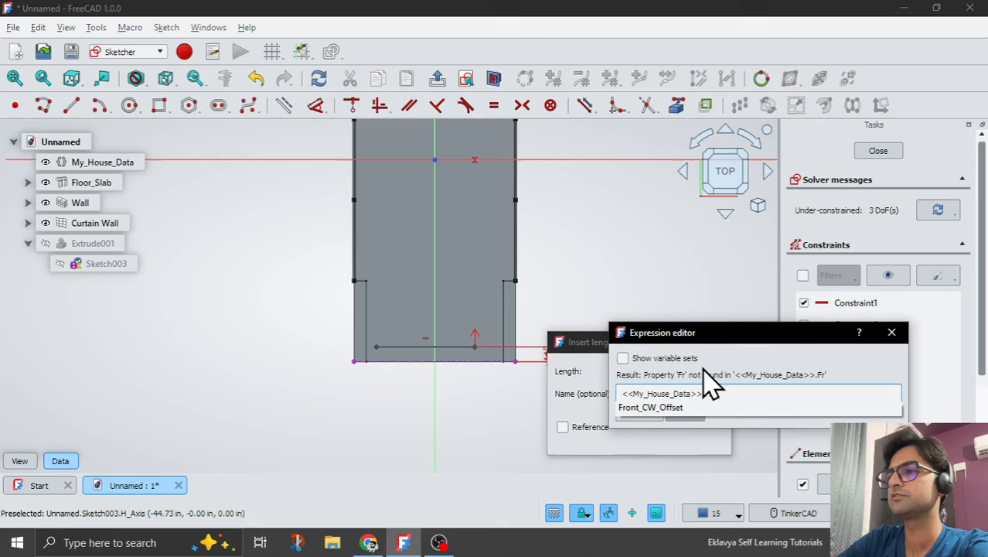
key(Down)
key(Return)
key(Return)
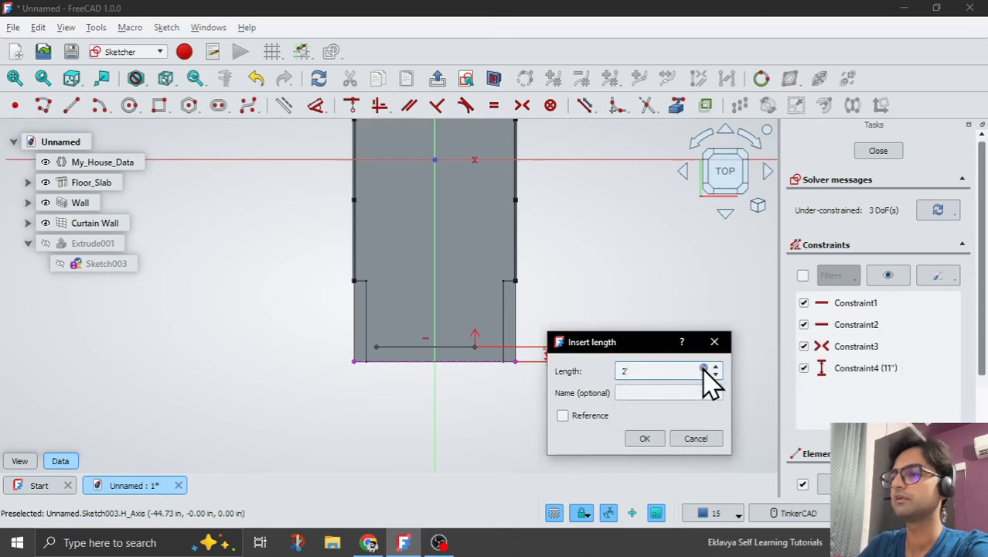
key(Return)
Move the lower line's left and right endpoints outward, close to the inner wall edges.
scroll(609, 400, down, 3)
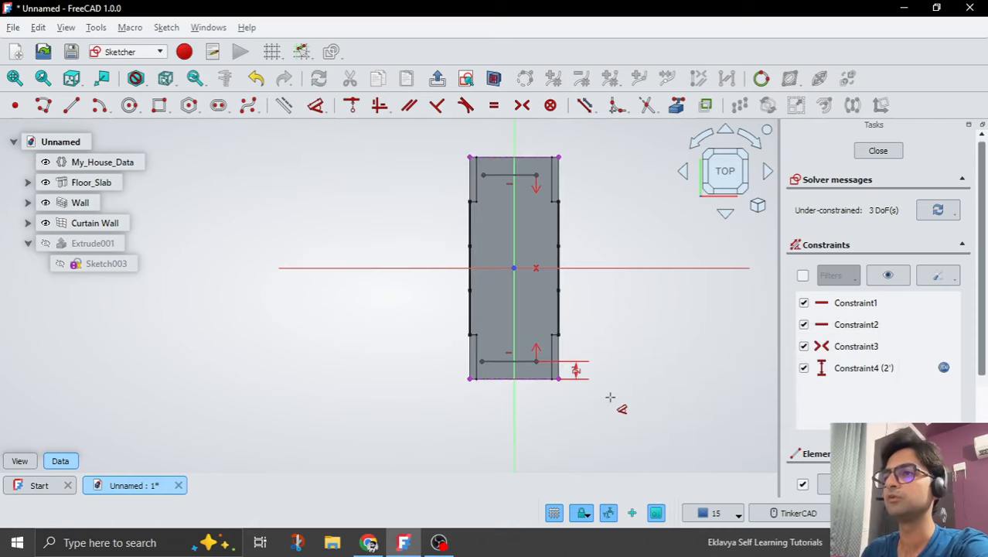
scroll(595, 355, up, 3)
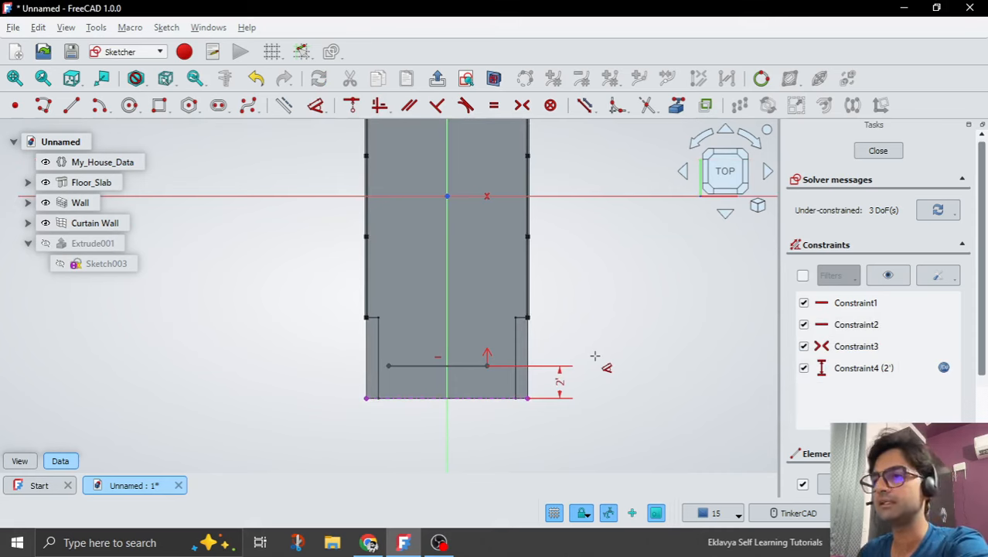
scroll(403, 410, up, 2)
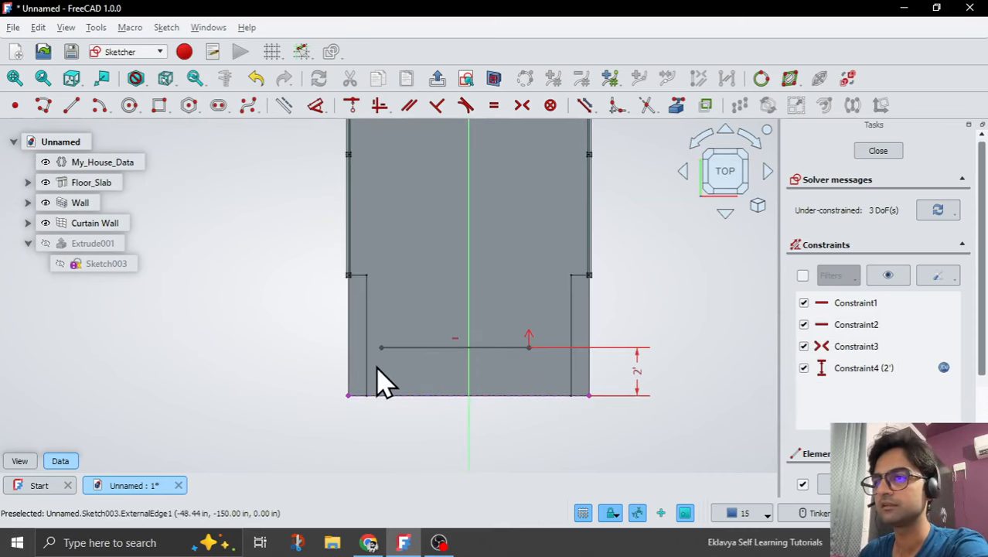
drag(382, 349, 378, 379)
drag(529, 349, 563, 347)
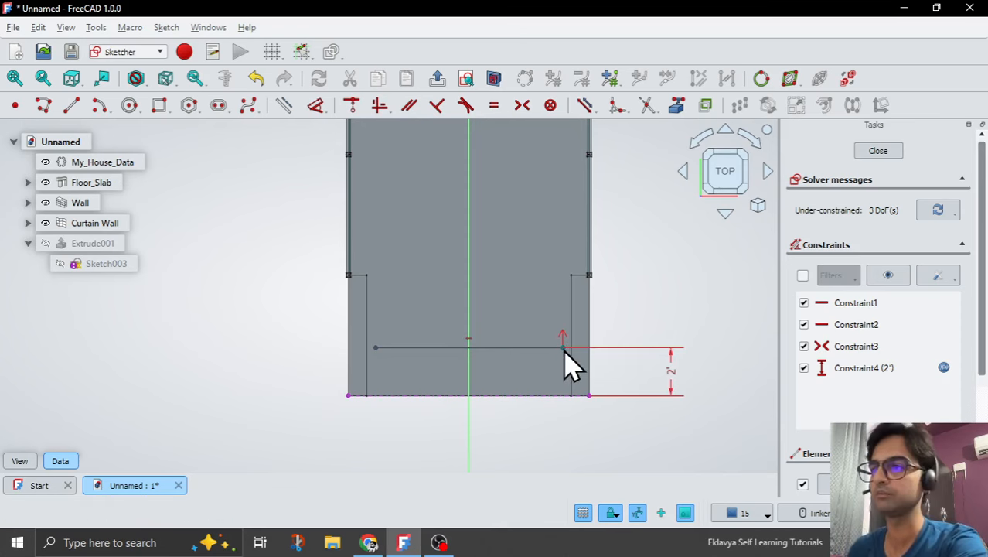
Add a horizontal dimension between the lower line's left endpoint and the slab's lower-left corner.
scroll(344, 441, up, 2)
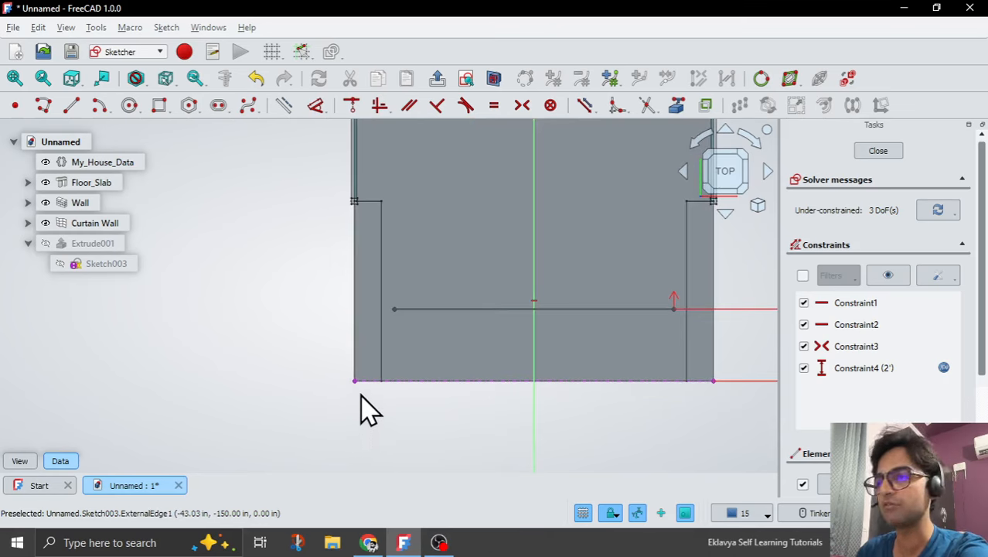
click(356, 381)
scroll(418, 249, down, 3)
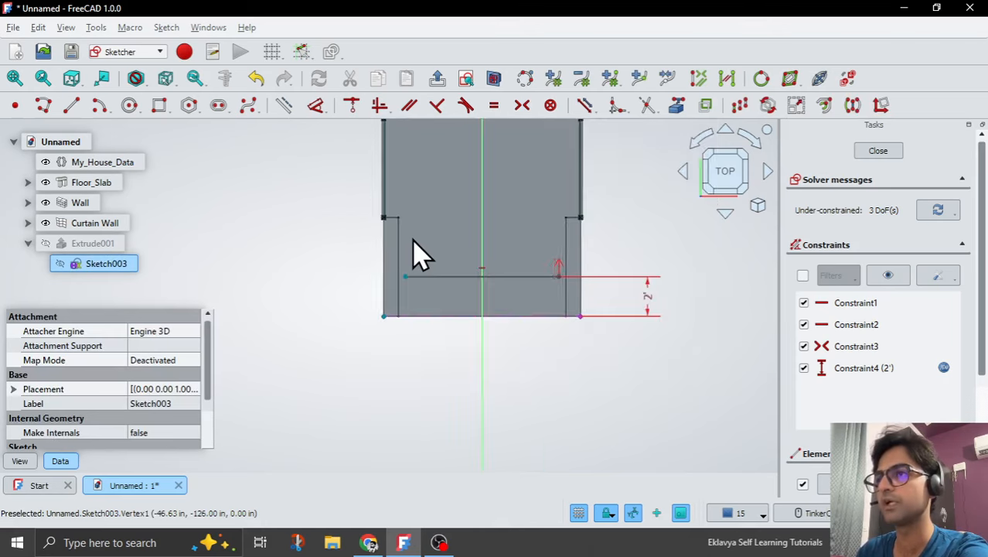
click(316, 105)
click(412, 384)
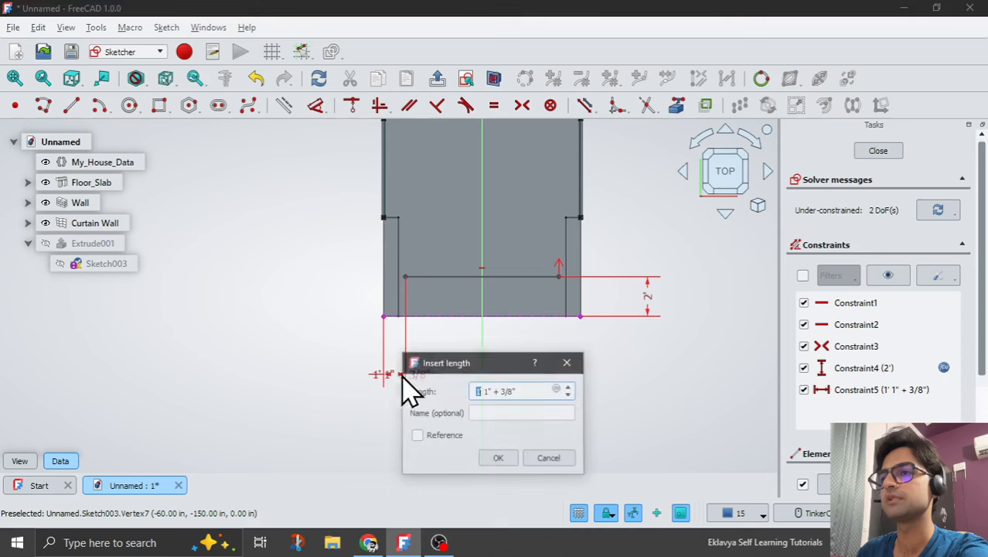
Bind the horizontal dimension to the expression <<My_House_Data>>.Wall_Thickness.
click(558, 390)
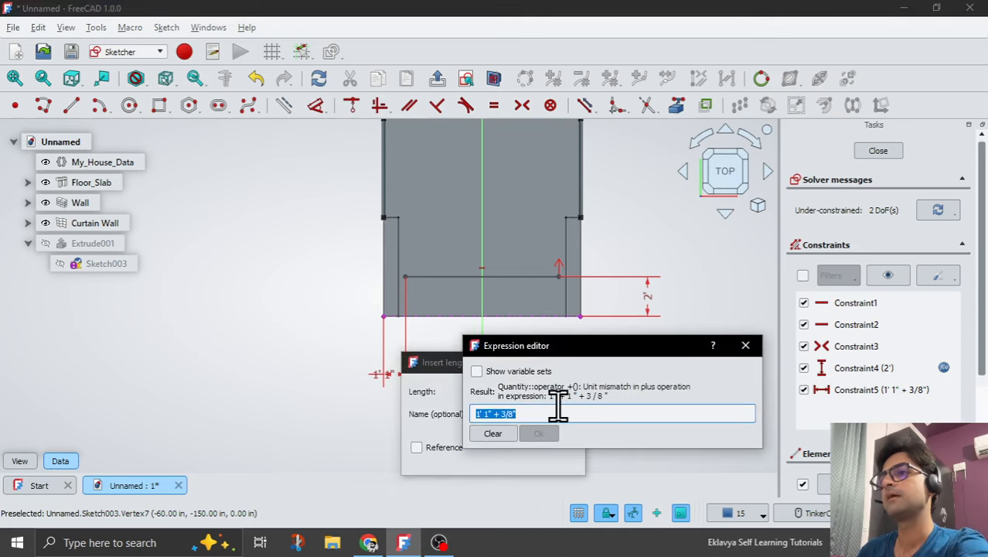
text(My)
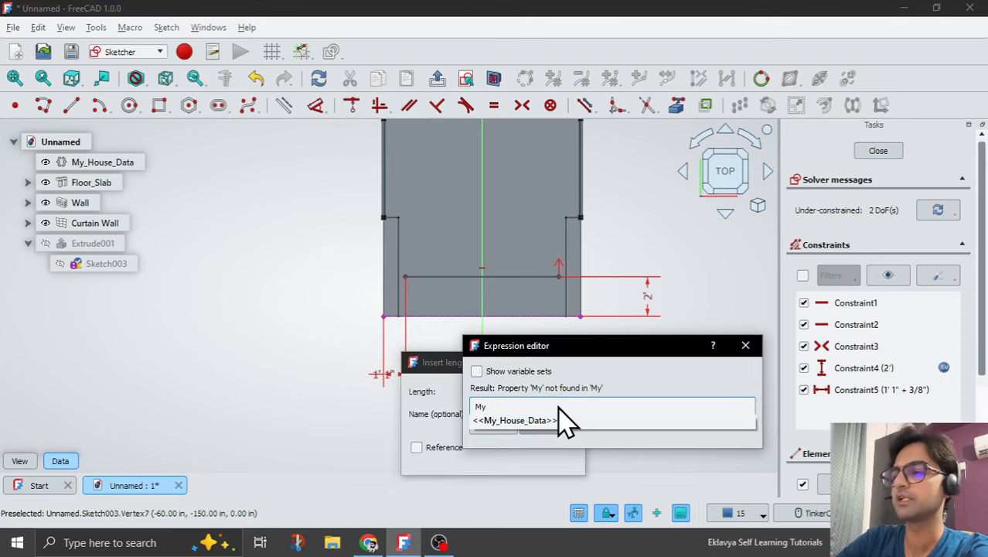
key(Down)
text(.W)
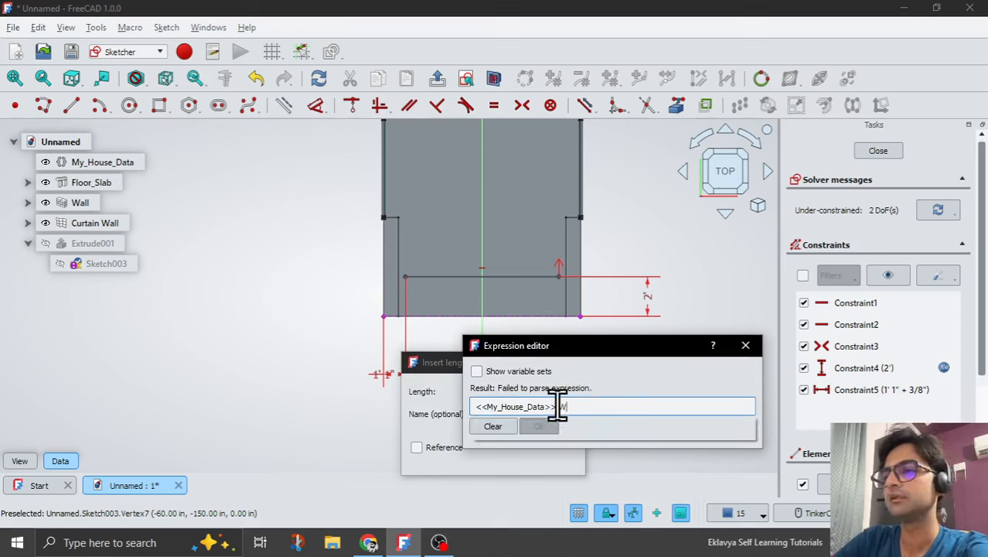
text(al)
key(Down)
key(Return)
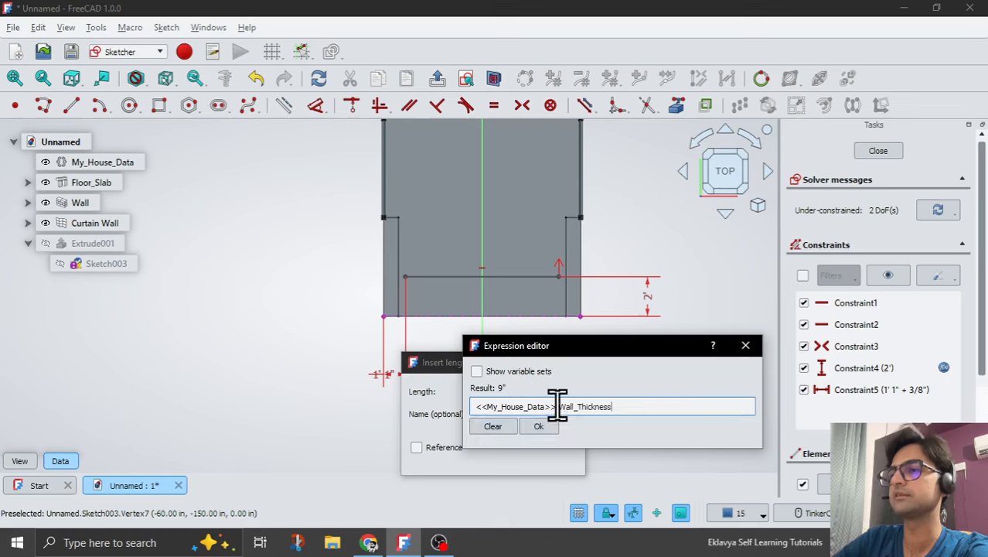
key(Return)
key(Return)
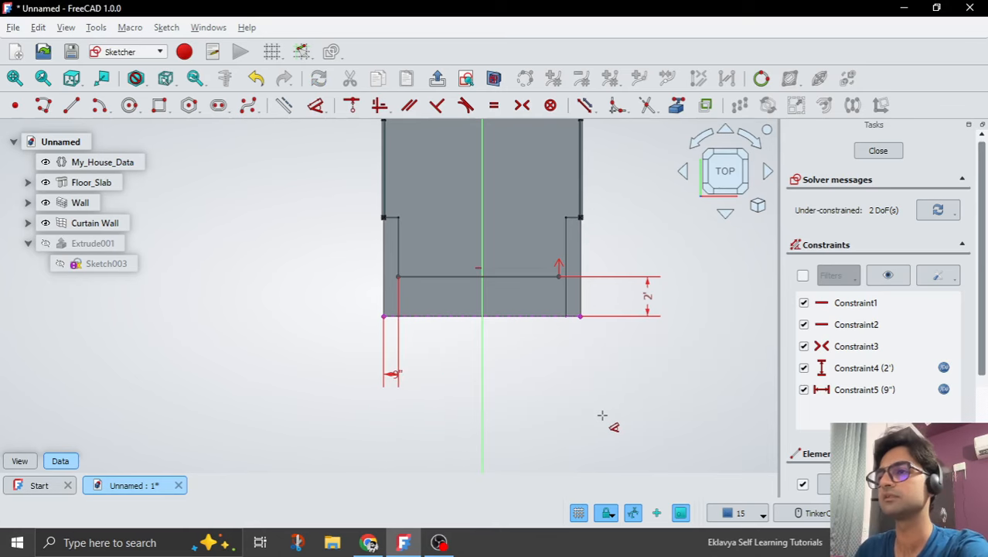
Constrain the lower line's left and right endpoints to be symmetric about the vertical axis.
scroll(618, 241, up, 1)
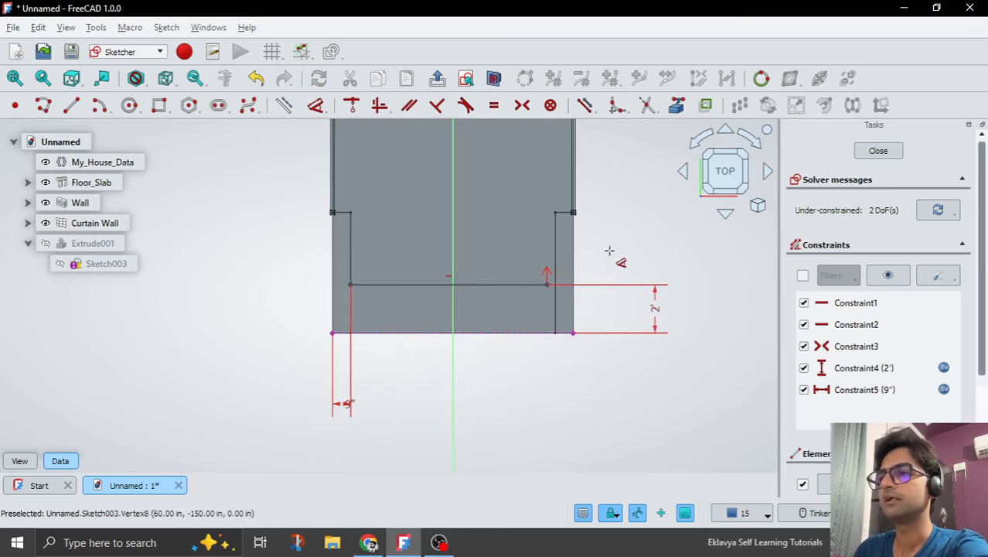
click(352, 286)
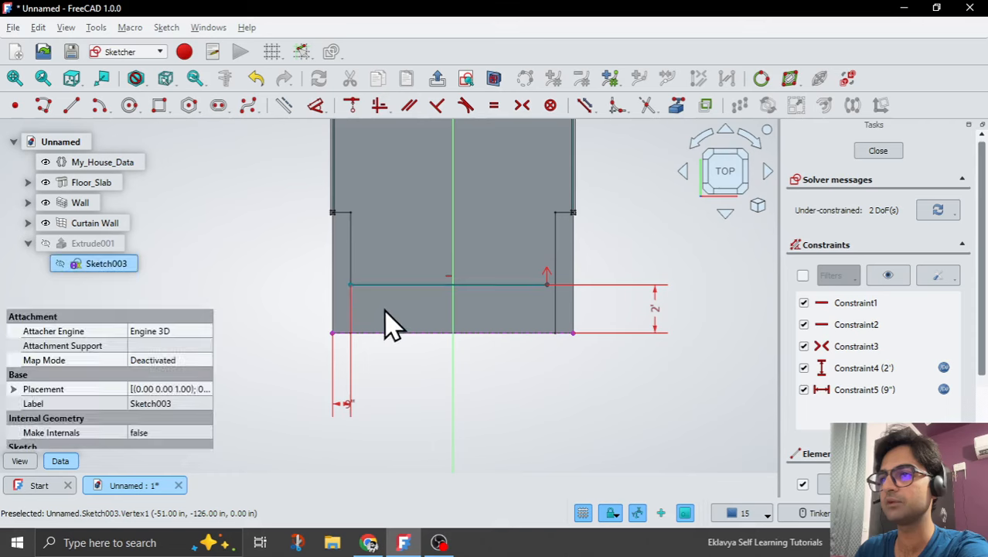
click(453, 320)
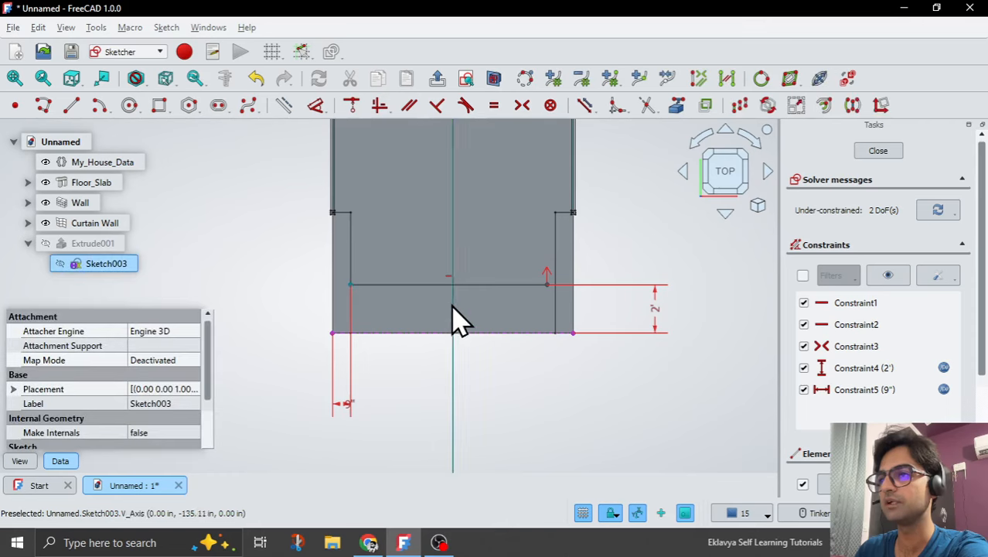
click(547, 284)
click(525, 105)
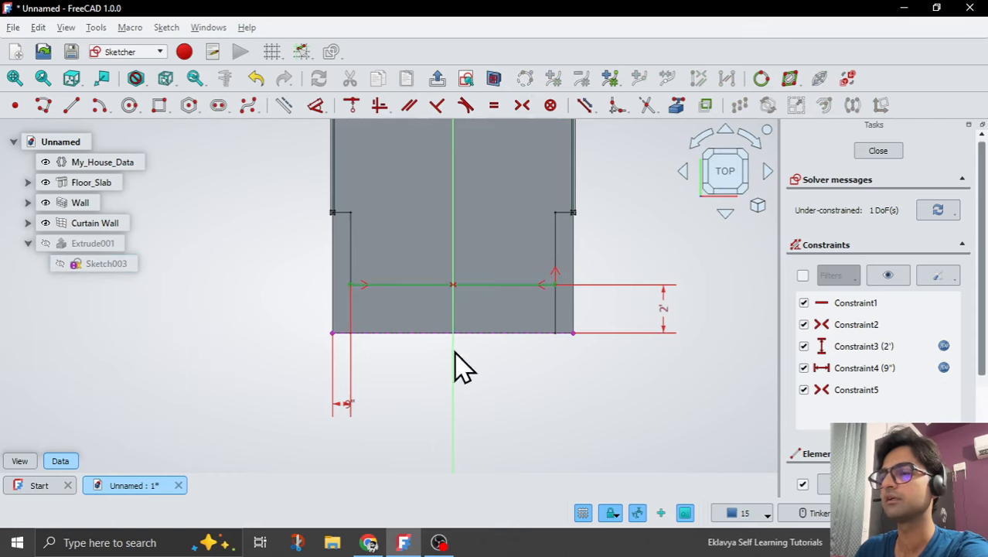
scroll(455, 383, down, 6)
scroll(437, 210, up, 4)
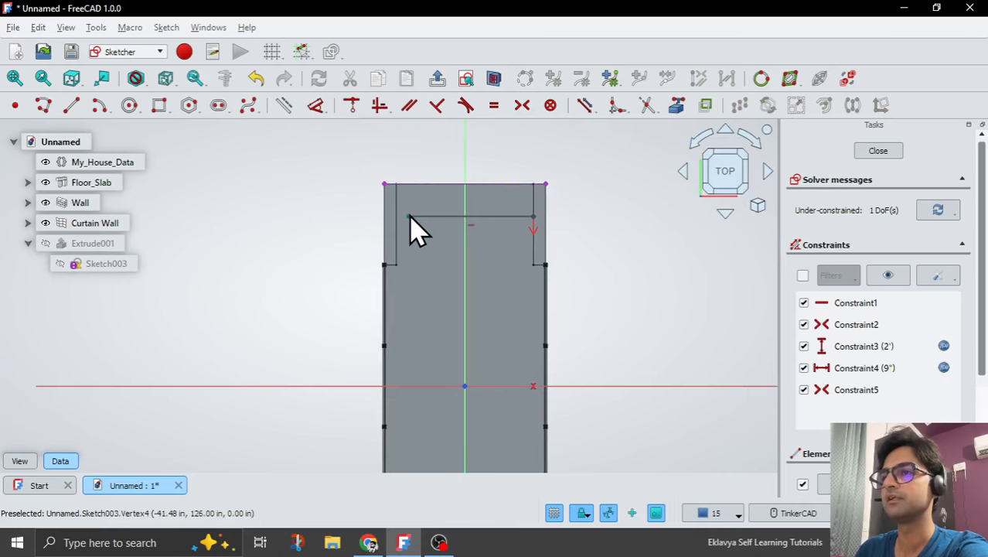
Constrain the upper line's left and right endpoints to be symmetric about the vertical axis and leave the sketch.
click(433, 218)
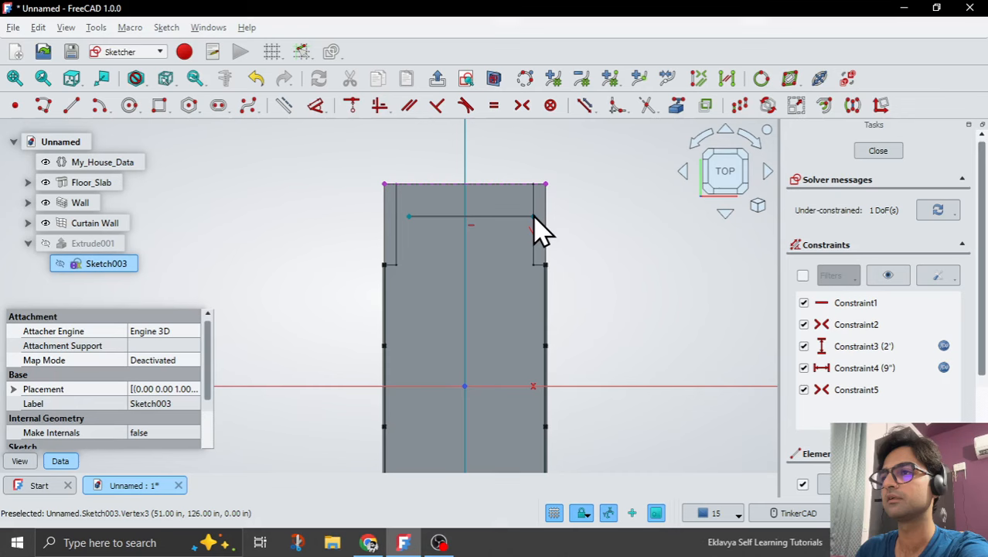
click(522, 105)
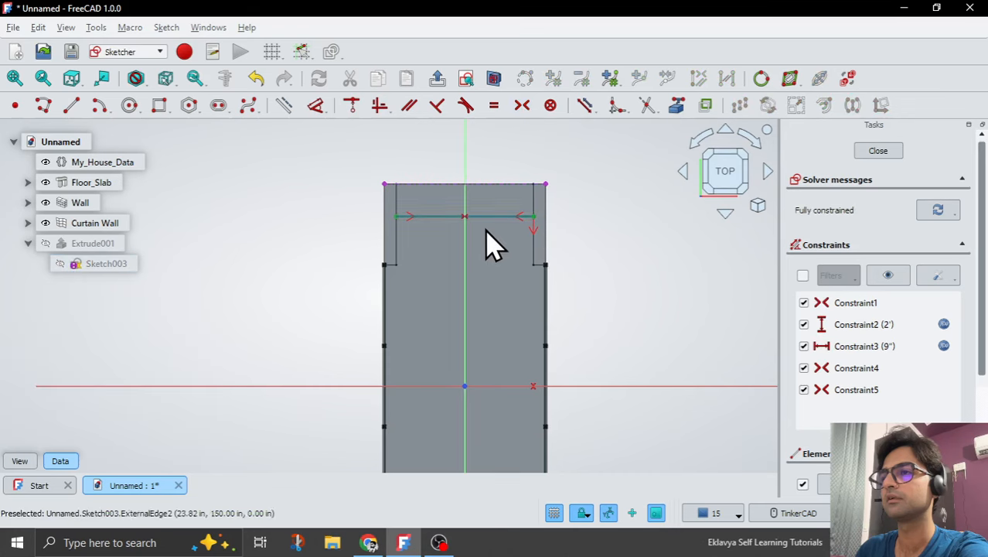
scroll(473, 188, down, 2)
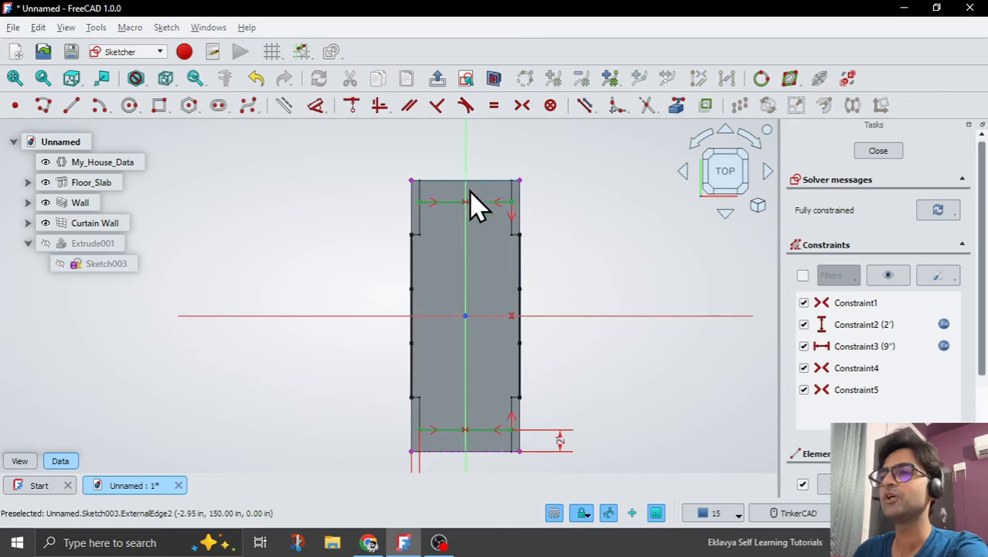
key(Escape)
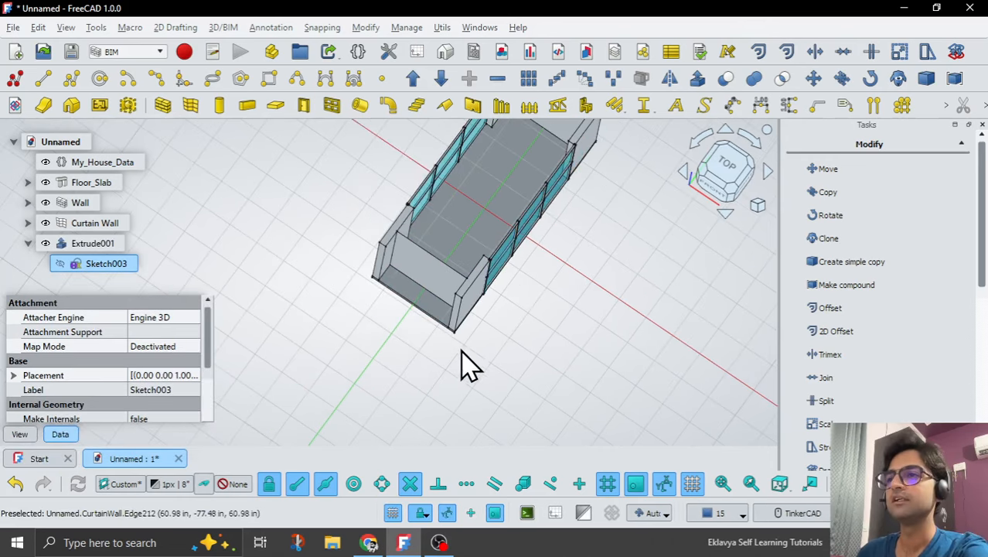
Create a curtain wall from Extrude001, the extrusion of the front and rear baselines.
middle_drag(481, 302, 409, 321)
scroll(422, 318, up, 4)
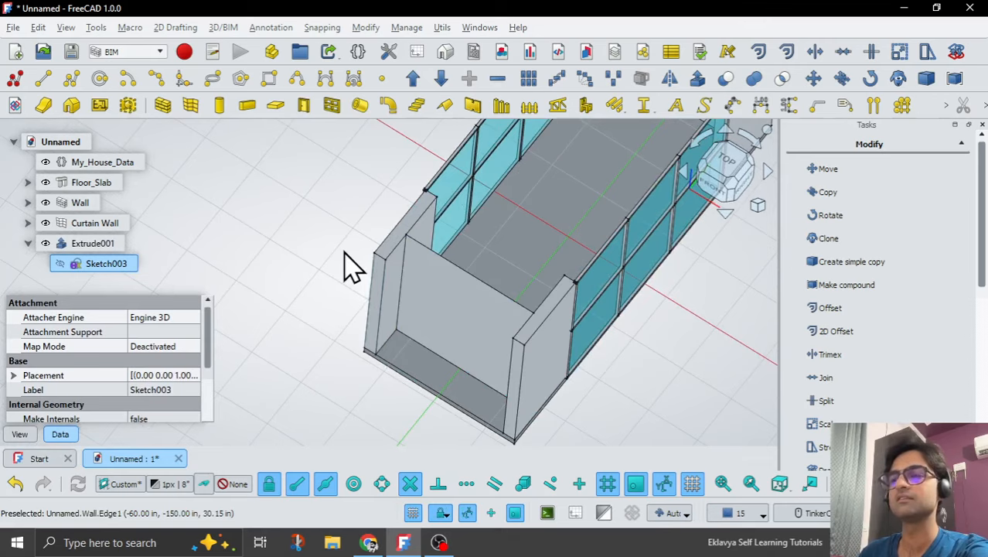
scroll(348, 267, down, 4)
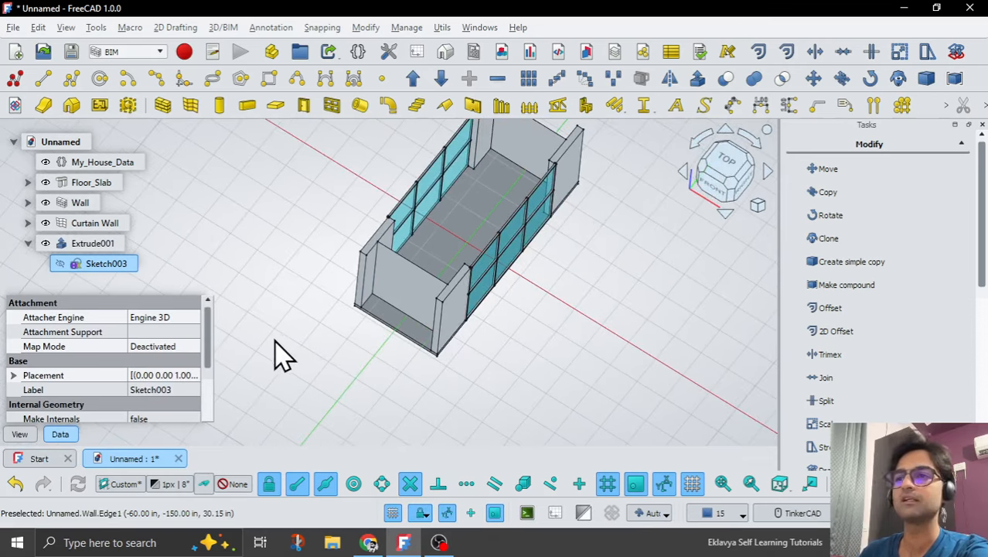
click(28, 243)
click(81, 244)
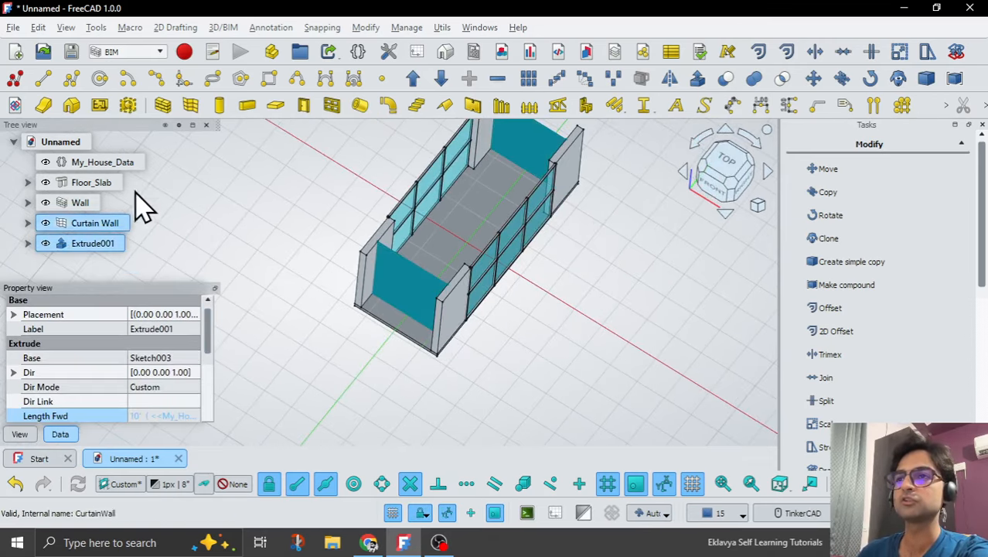
click(191, 106)
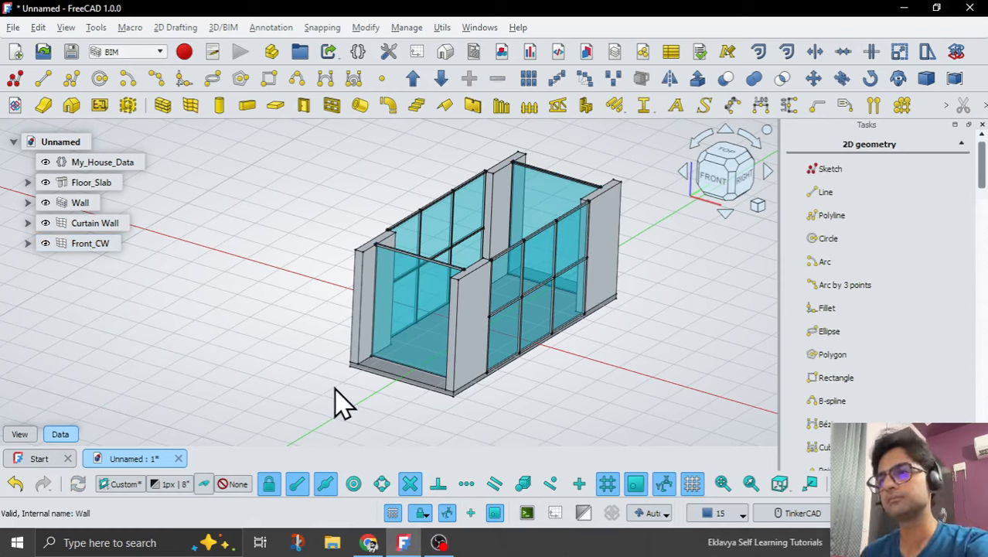
Set the Horizontal Sections of the Front_CW curtain wall to 2.
click(90, 243)
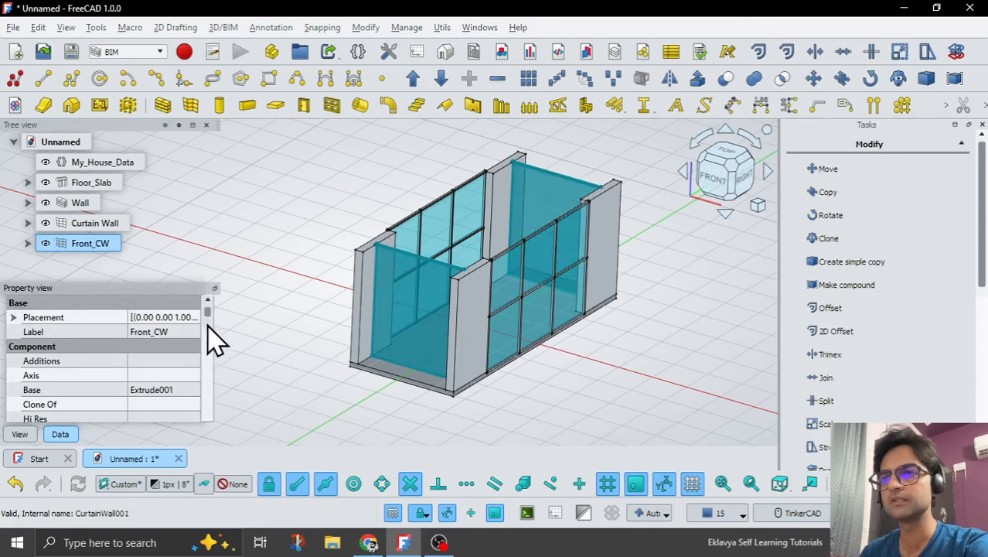
drag(209, 315, 210, 372)
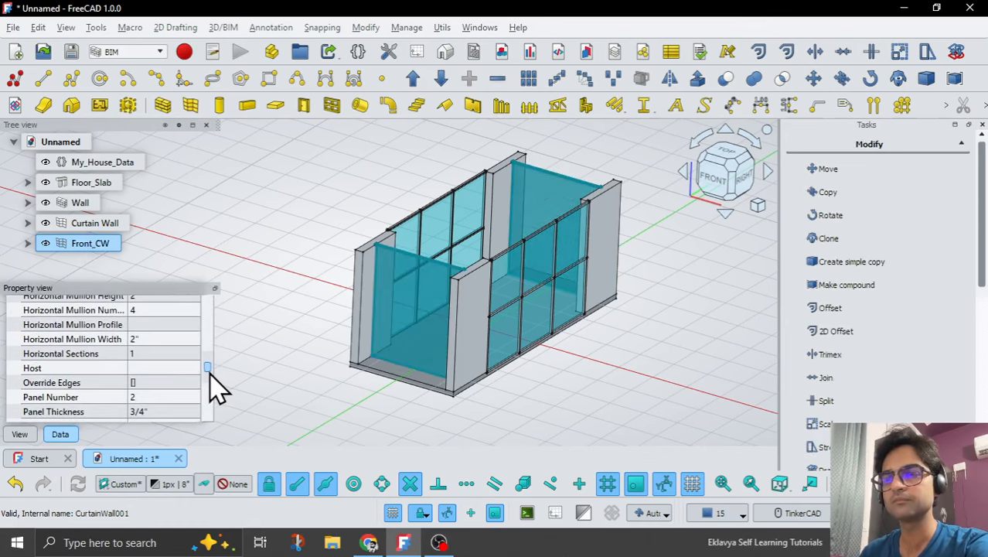
click(150, 354)
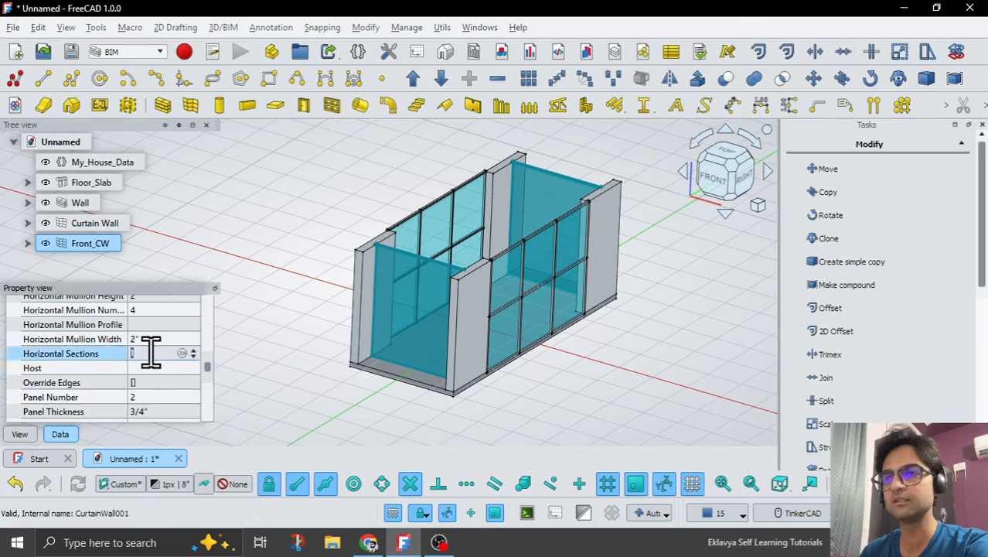
text(2)
key(Return)
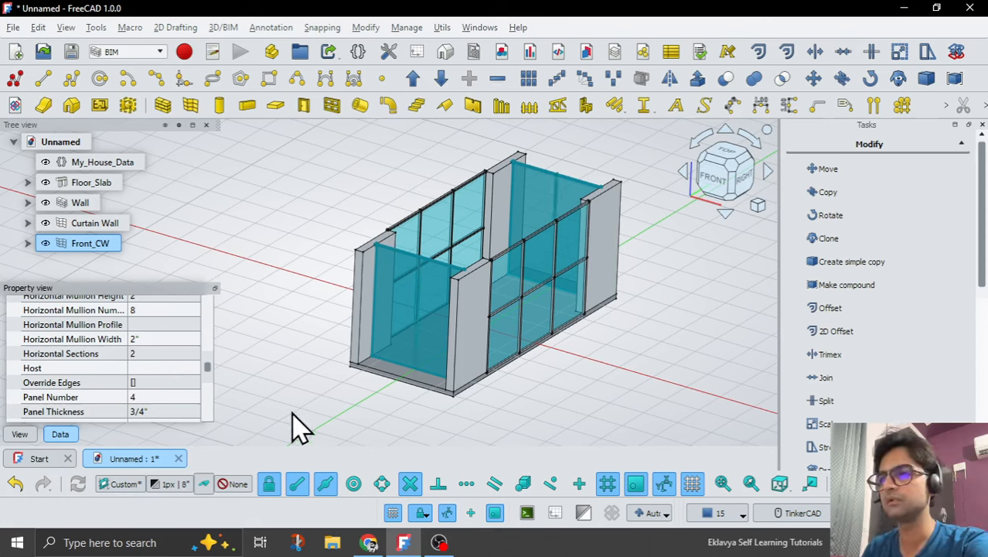
click(268, 418)
mouse_move(287, 343)
middle_down()
mouse_move(316, 346)
mouse_move(290, 348)
middle_up()
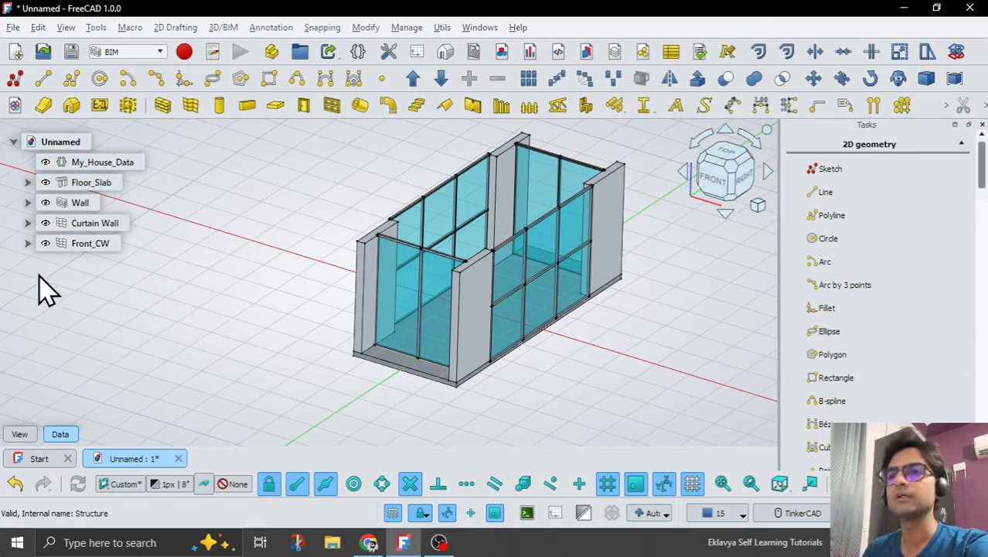
Examine the house model with its divided front and rear curtain walls from several angles.
scroll(371, 331, down, 2)
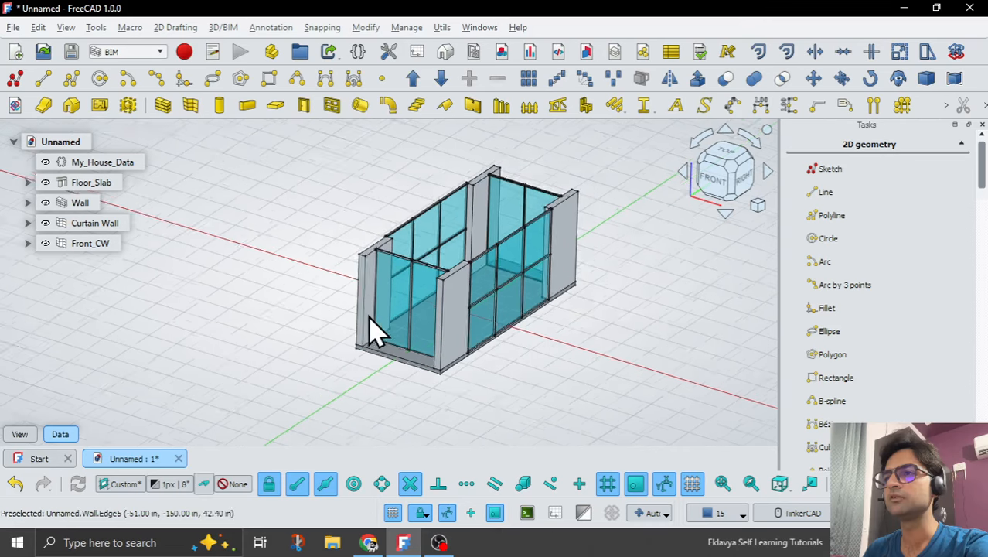
right_drag(336, 375, 331, 396)
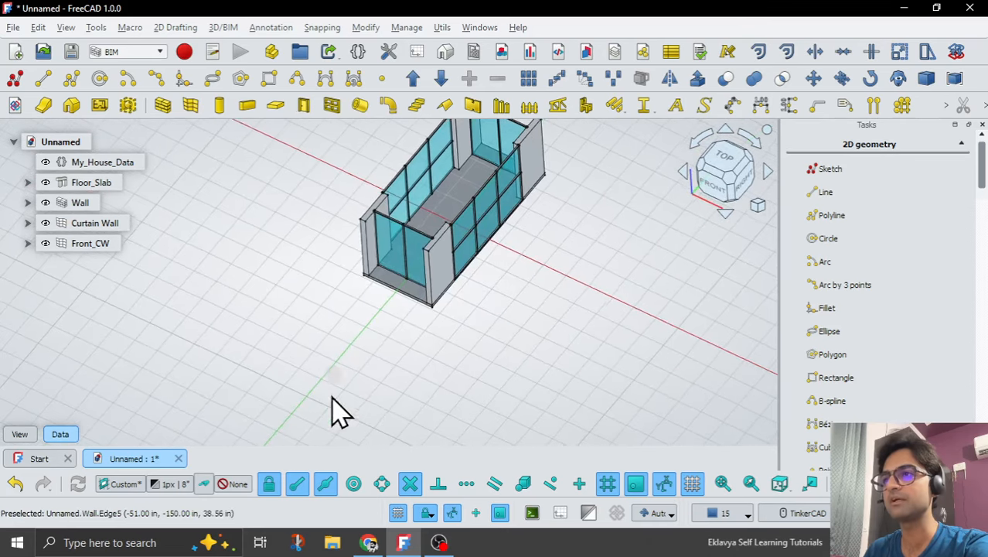
scroll(331, 397, down, 2)
mouse_move(408, 312)
right_down()
mouse_move(388, 307)
mouse_move(402, 297)
right_up()
right_drag(567, 156, 584, 160)
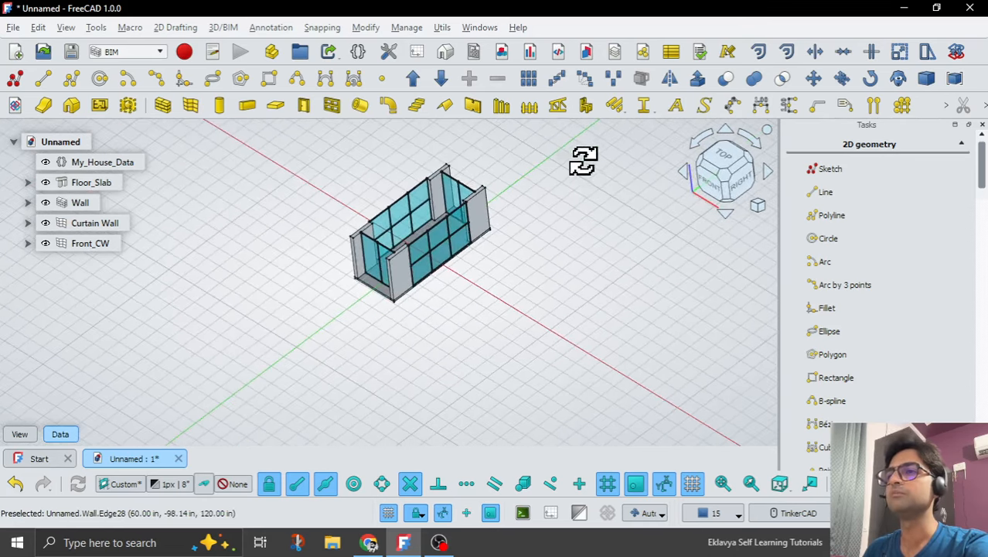
scroll(373, 221, up, 2)
scroll(391, 302, down, 1)
right_drag(317, 348, 338, 317)
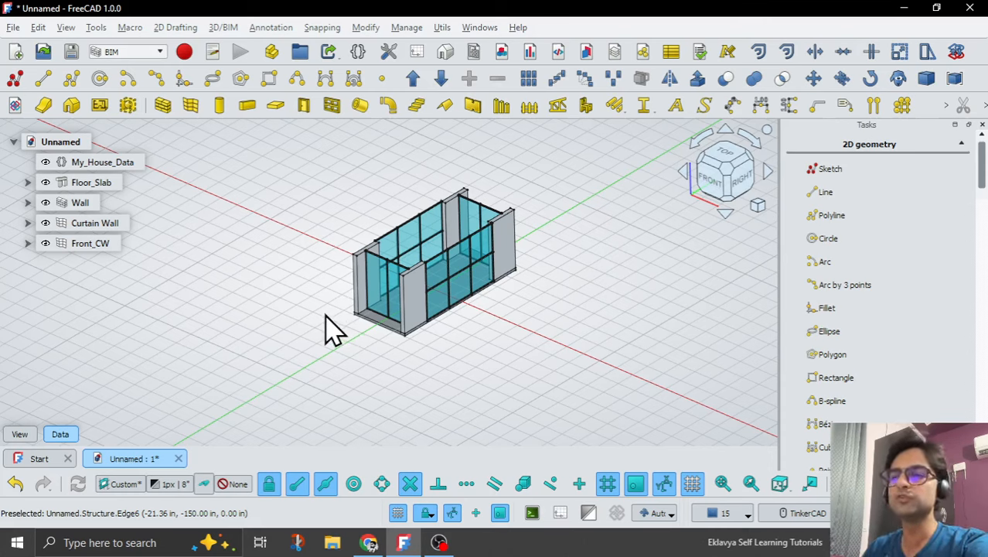
scroll(333, 318, up, 1)
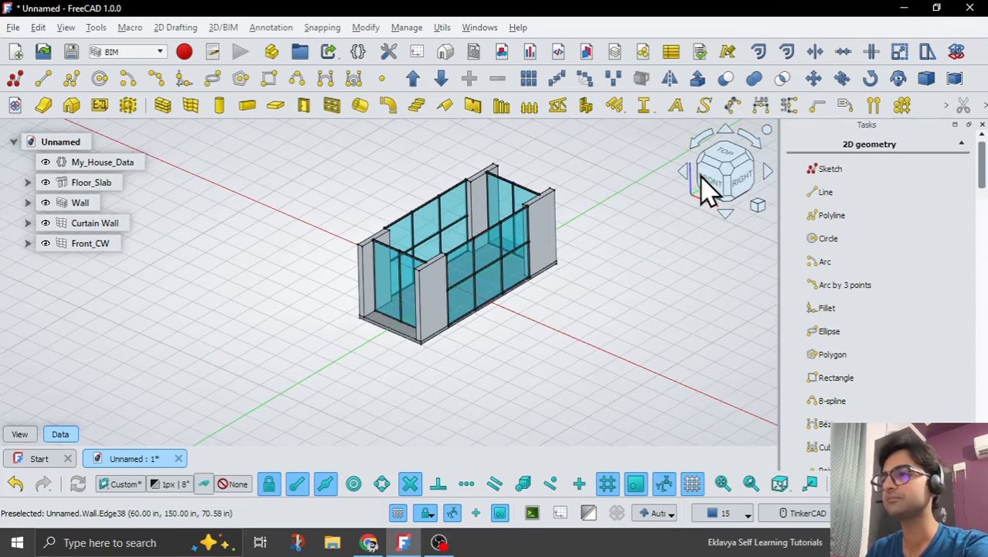
Set the working plane to Top (XY) and create a new sketch on it.
click(725, 157)
scroll(616, 278, down, 2)
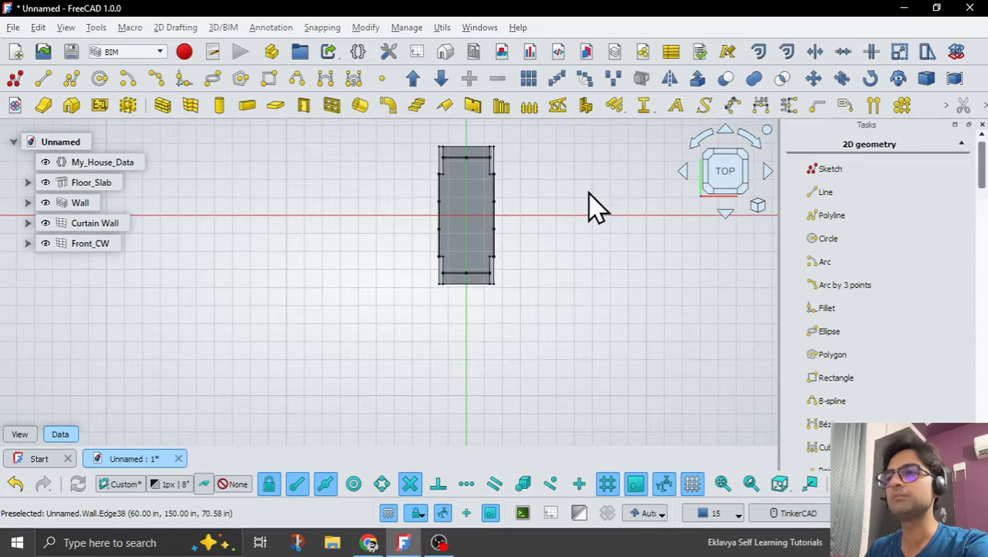
scroll(571, 143, up, 1)
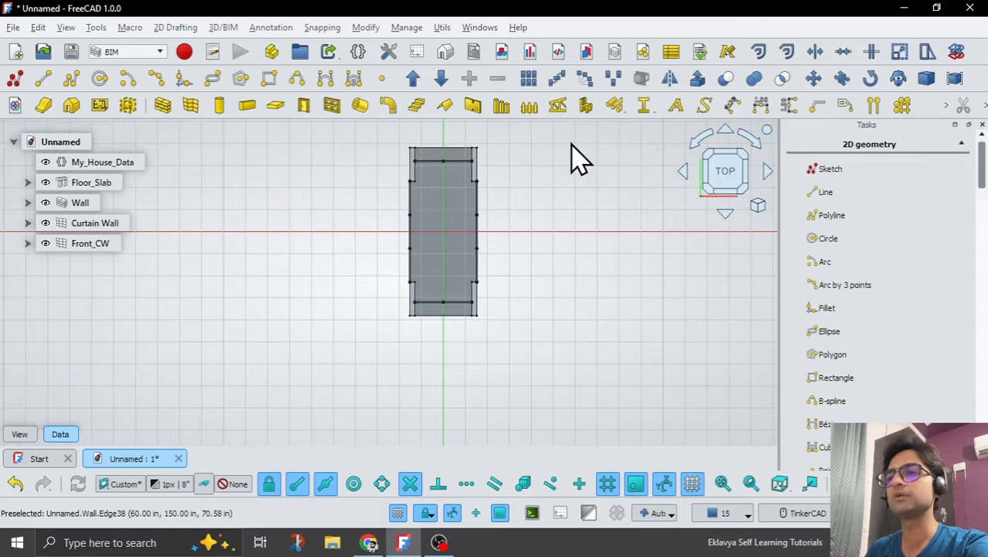
click(135, 483)
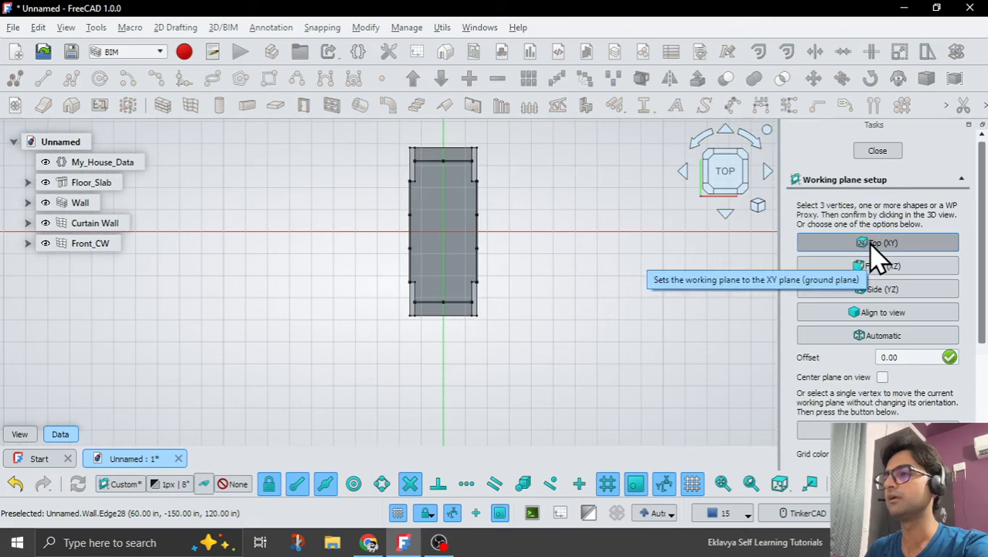
click(914, 356)
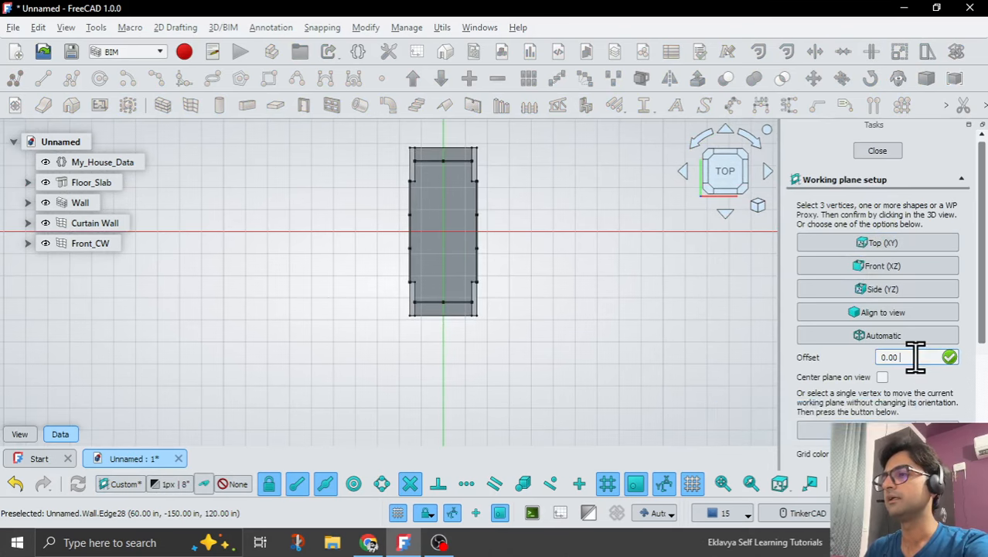
click(886, 242)
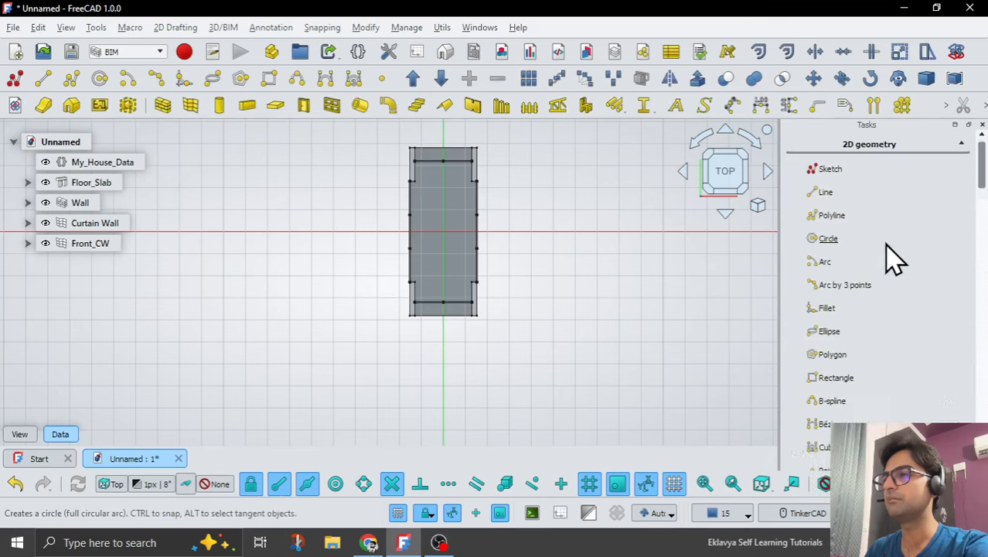
click(13, 78)
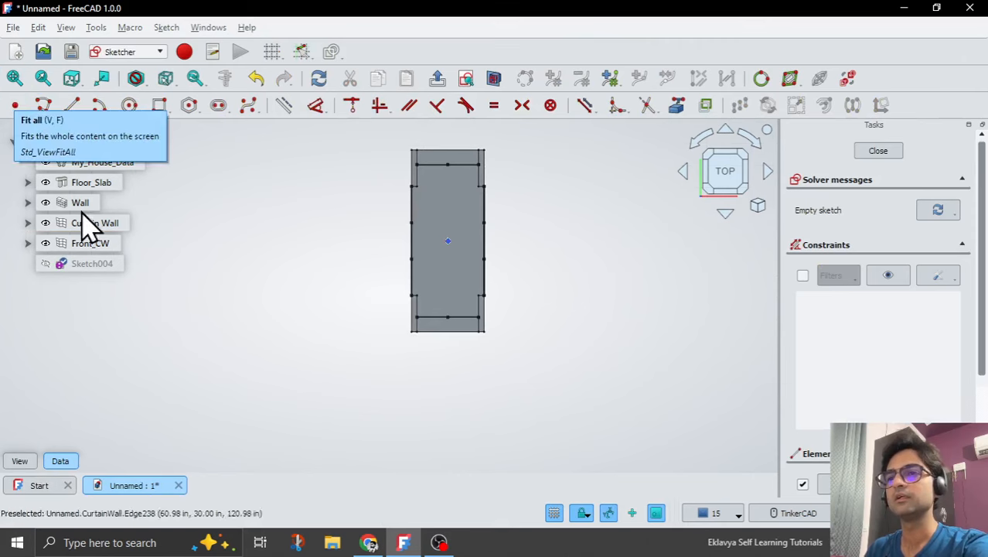
Bind the z position of the new sketch's placement to the expression <<My_House_Data>>.Room_Height.
click(100, 264)
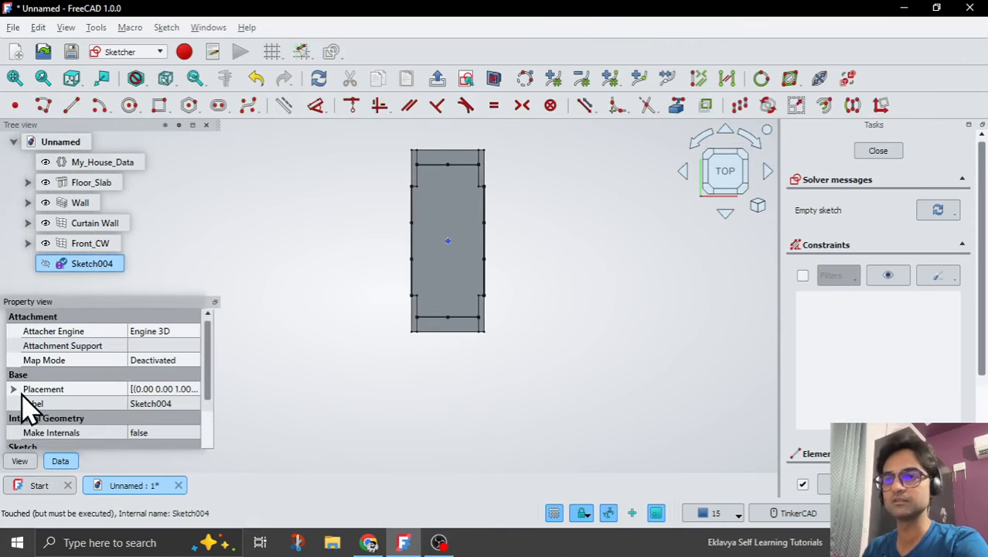
click(13, 389)
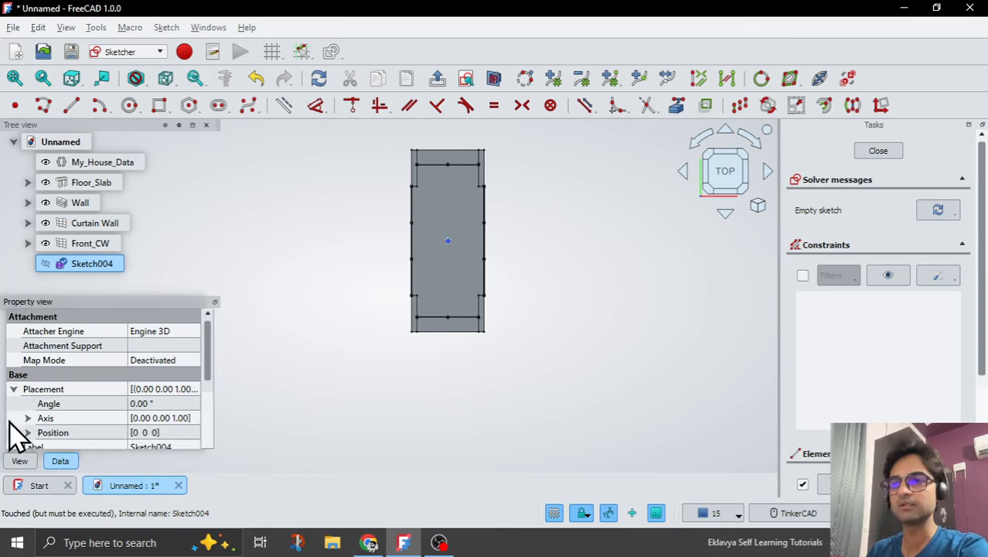
scroll(14, 433, down, 1)
click(28, 392)
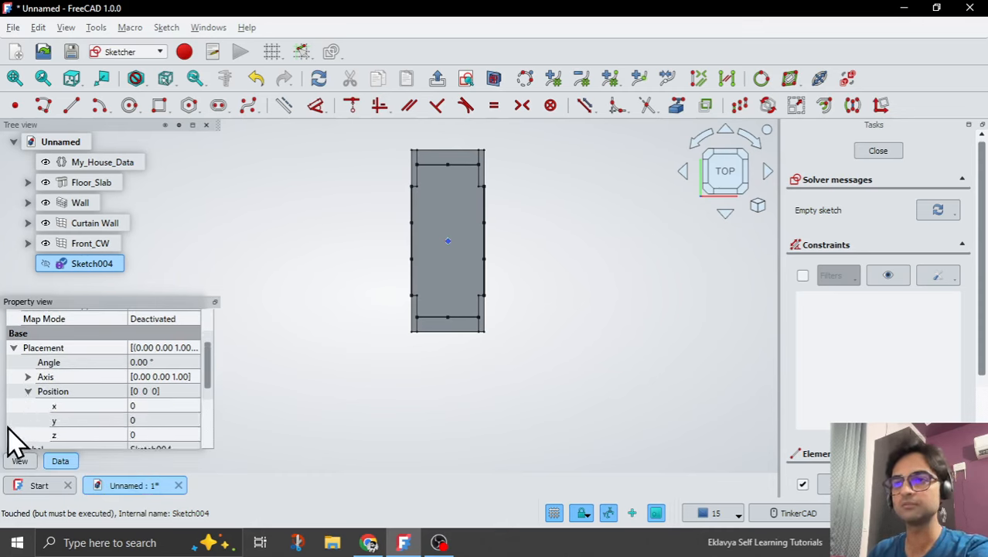
click(155, 434)
click(182, 435)
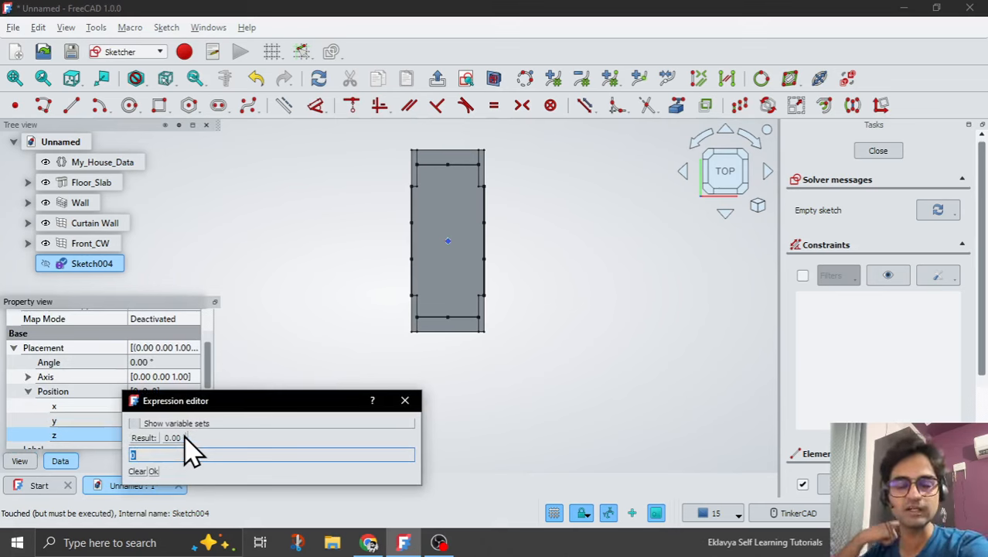
text(m)
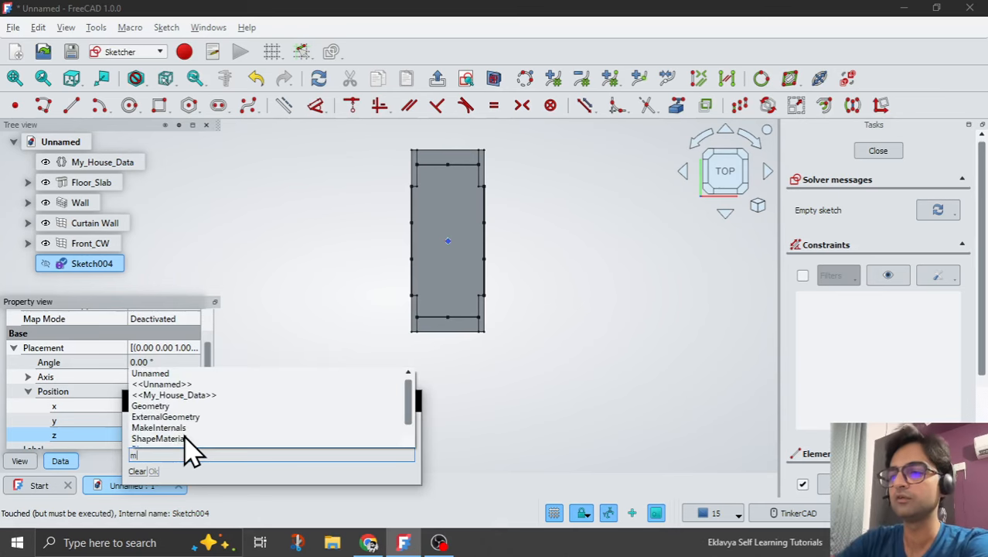
text(y)
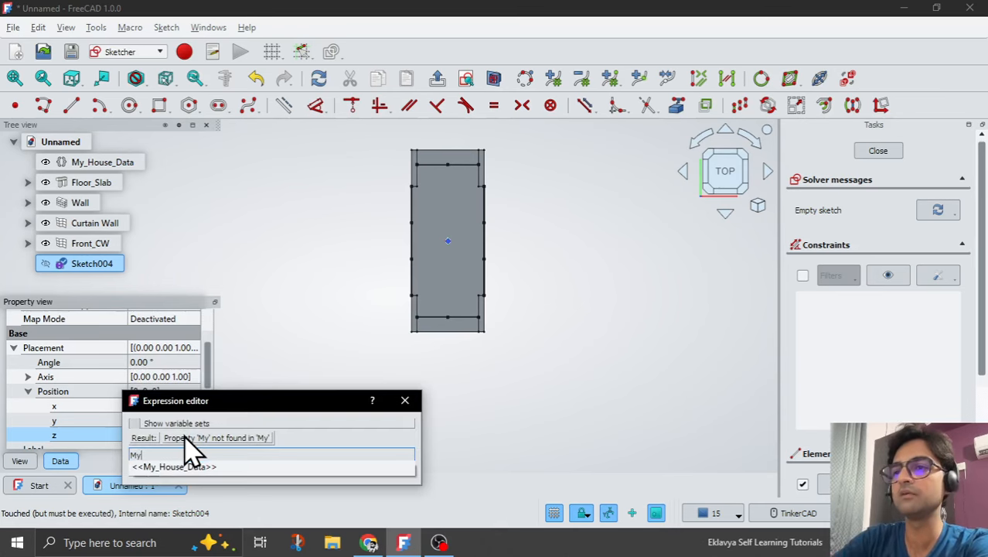
key(Down)
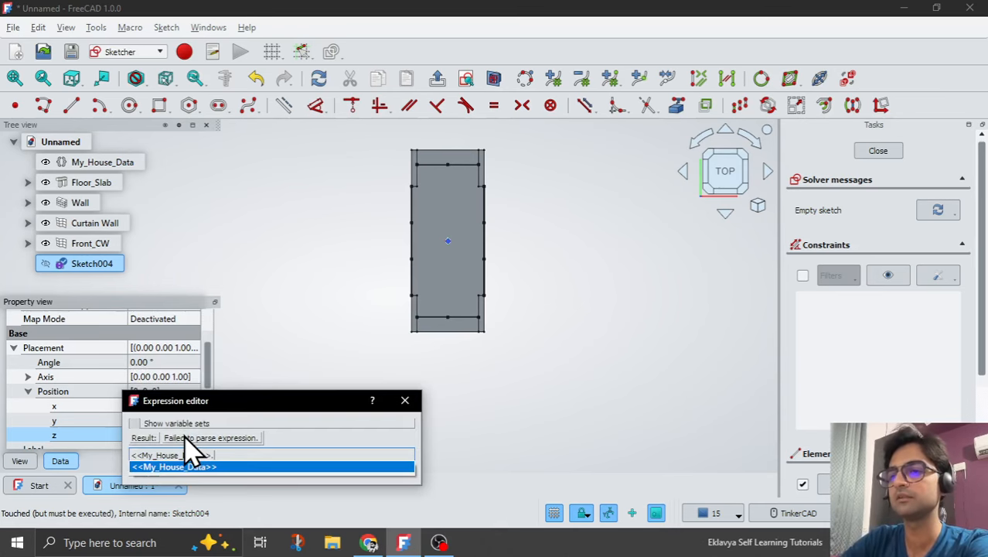
text(.Roo)
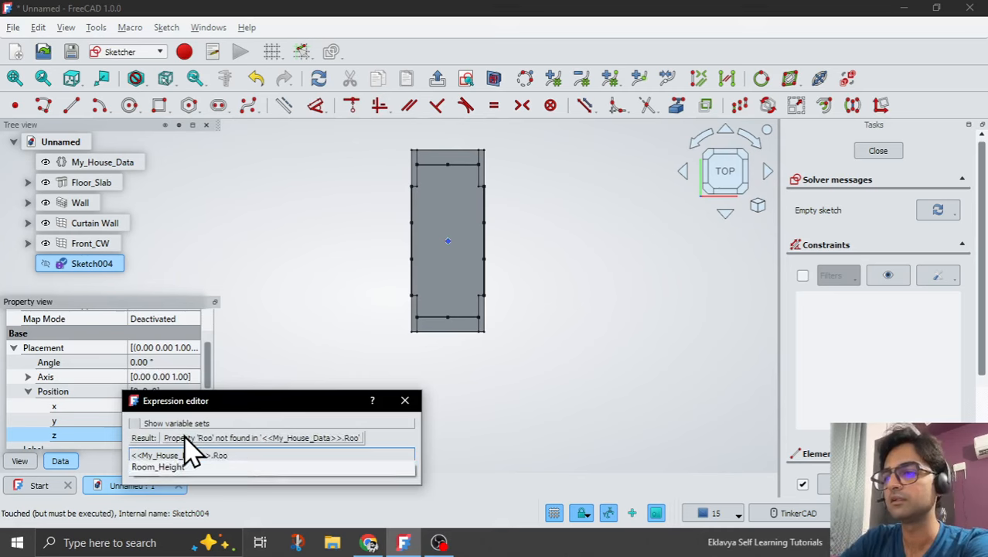
key(Down)
key(Return)
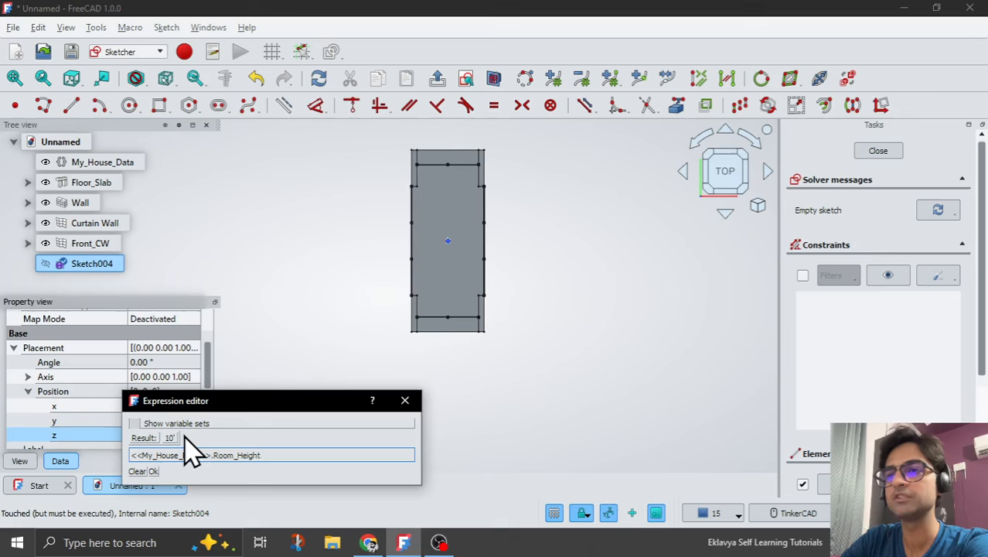
key(Return)
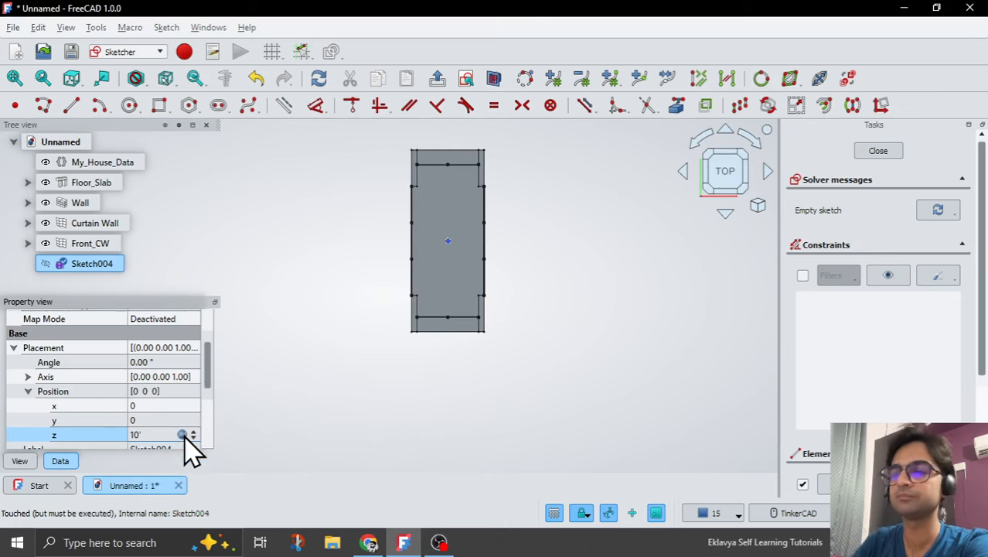
click(28, 391)
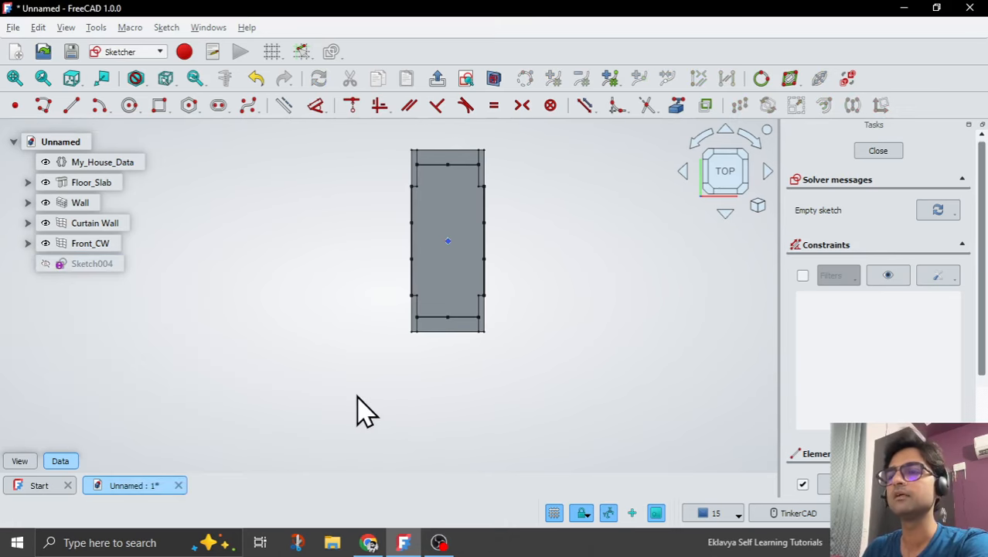
Draw a corner rectangle around the house footprint so it overhangs all four sides, and finish the sketch.
mouse_move(357, 391)
right_down()
mouse_move(375, 400)
mouse_move(386, 327)
mouse_move(380, 354)
right_up()
click(726, 161)
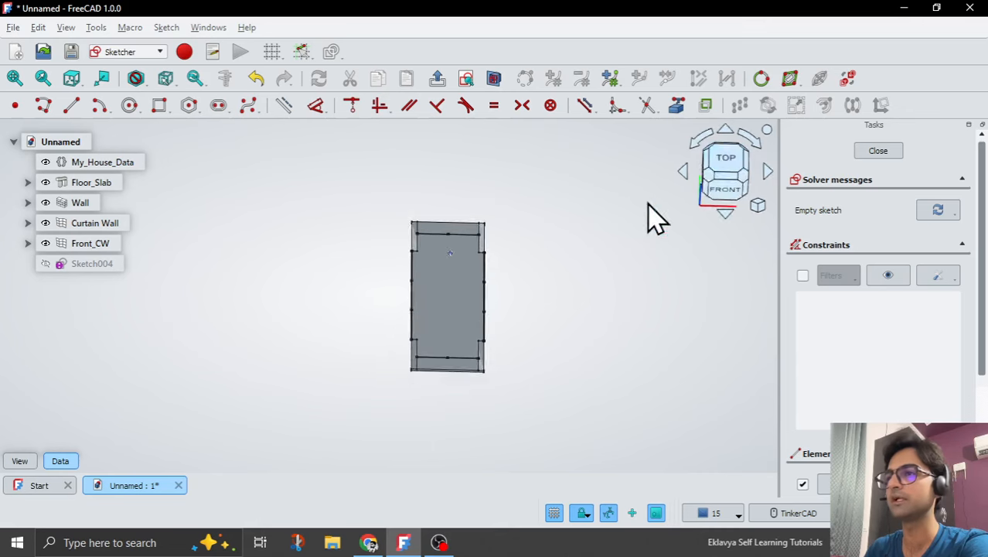
scroll(545, 220, up, 2)
scroll(317, 236, down, 1)
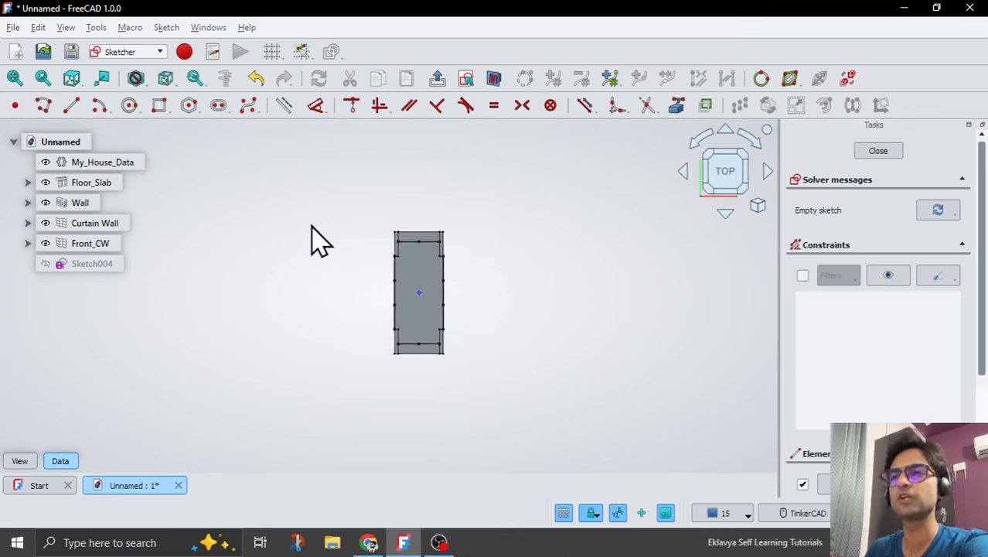
click(159, 105)
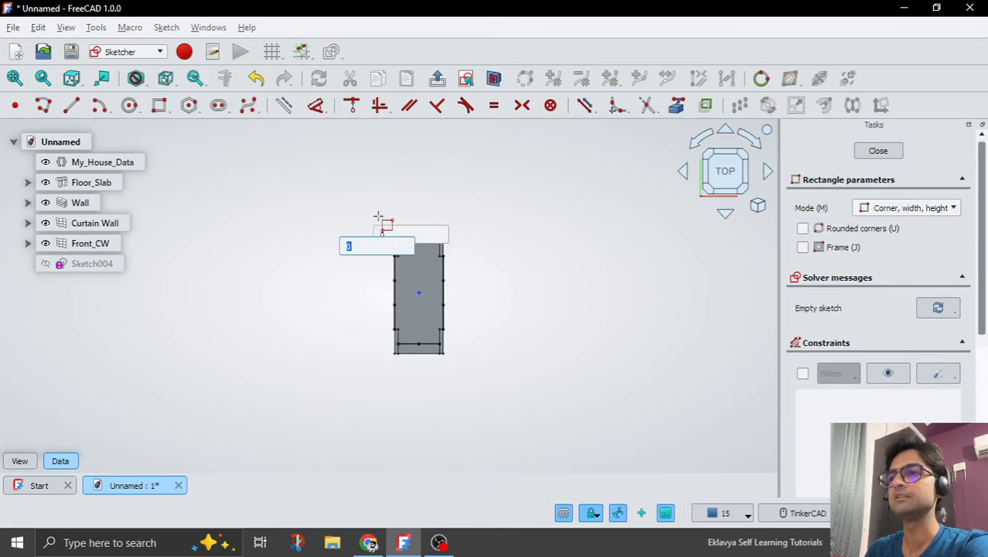
click(377, 212)
click(467, 370)
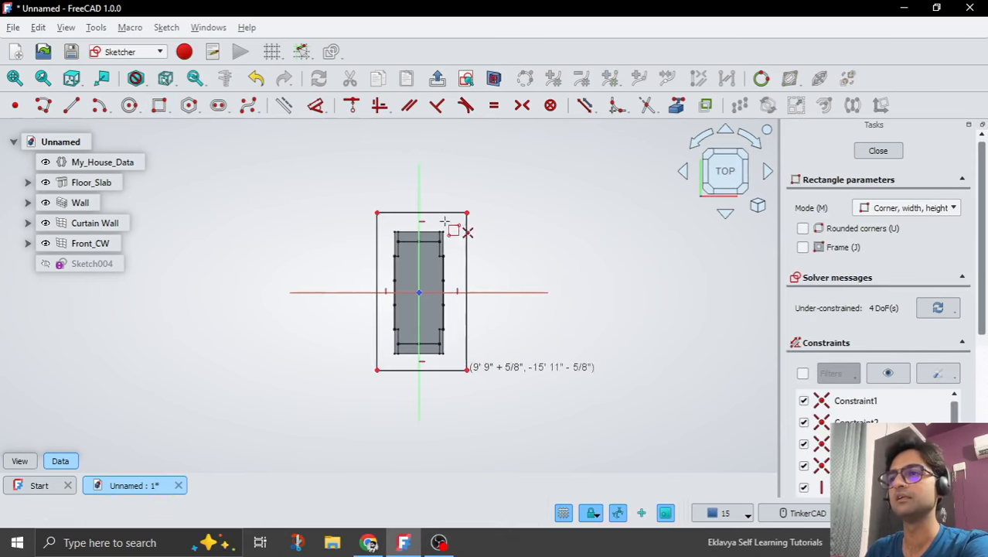
click(436, 78)
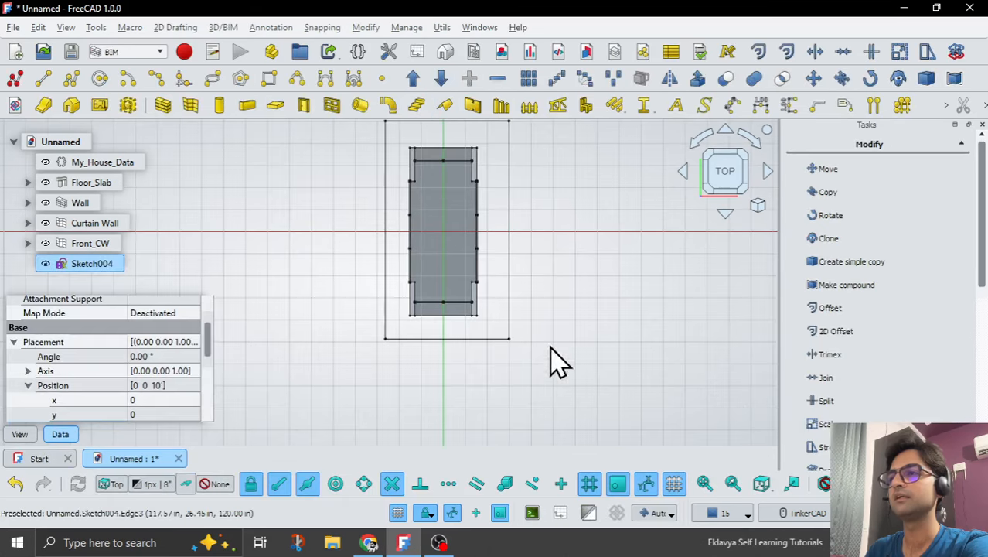
Examine the rectangle's height relative to the wall tops in the front view and in perspective.
mouse_move(549, 359)
middle_down()
mouse_move(510, 336)
mouse_move(501, 297)
middle_up()
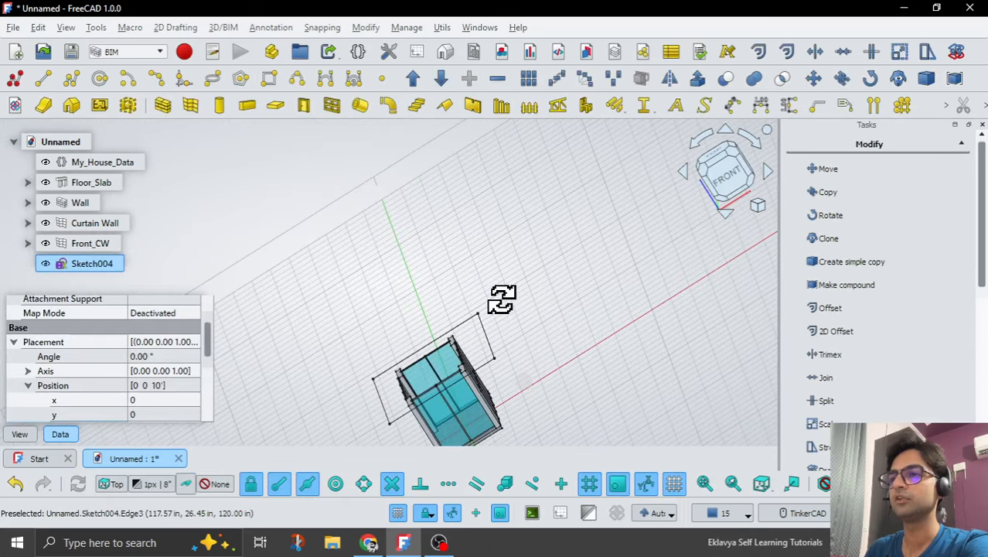
click(739, 194)
scroll(565, 244, down, 1)
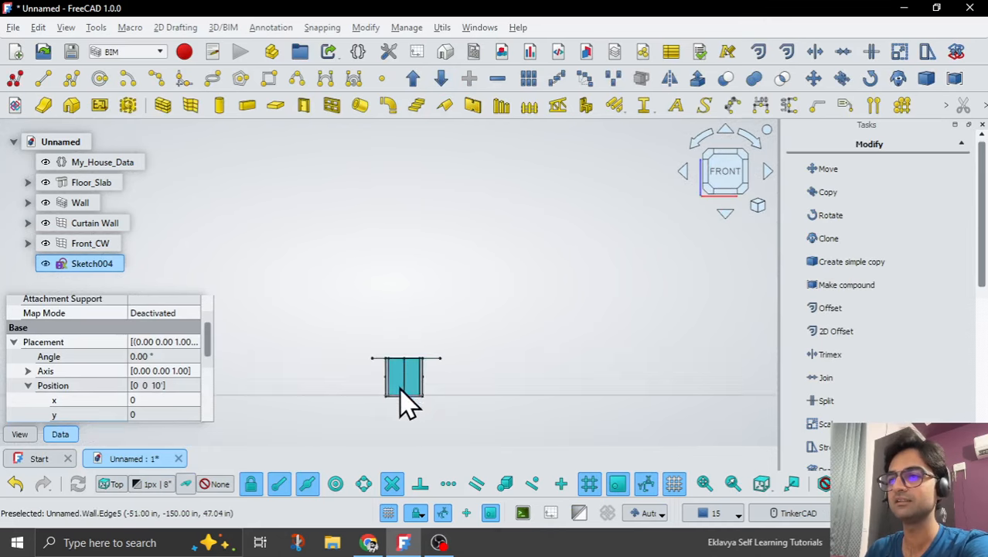
scroll(404, 398, up, 5)
scroll(352, 314, down, 5)
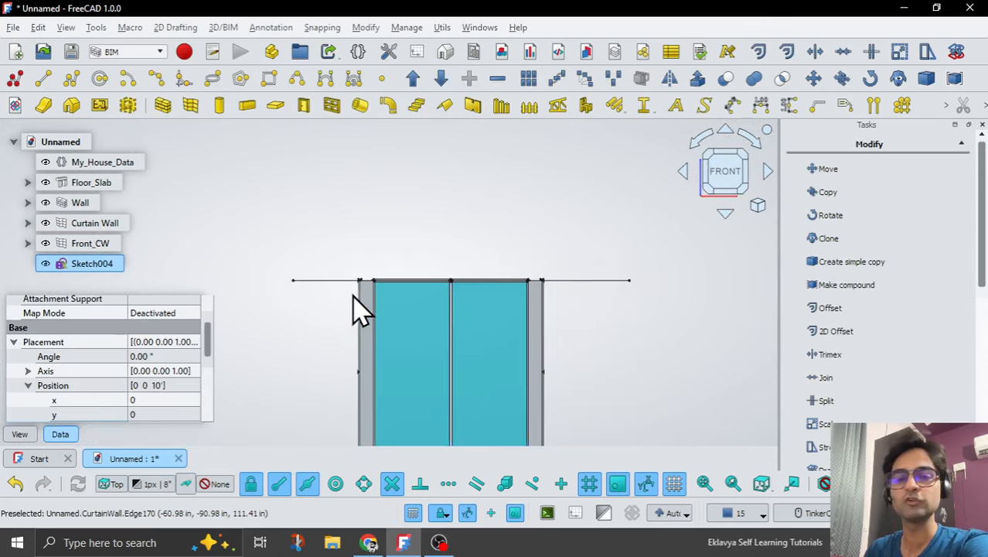
mouse_move(507, 258)
middle_down()
mouse_move(468, 254)
mouse_move(471, 265)
middle_up()
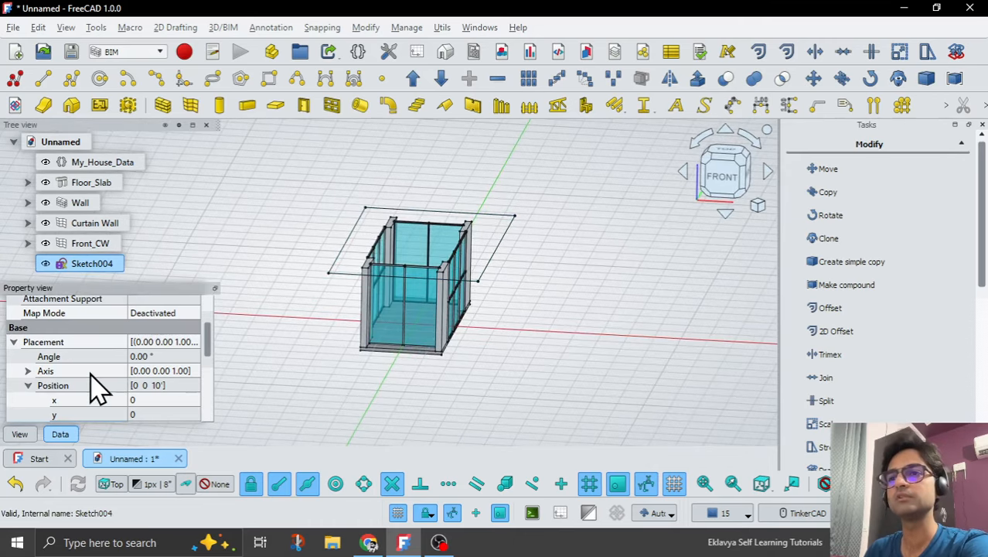
Rename the new sketch's label to Roof_Slab_Sketch.
click(28, 385)
click(14, 342)
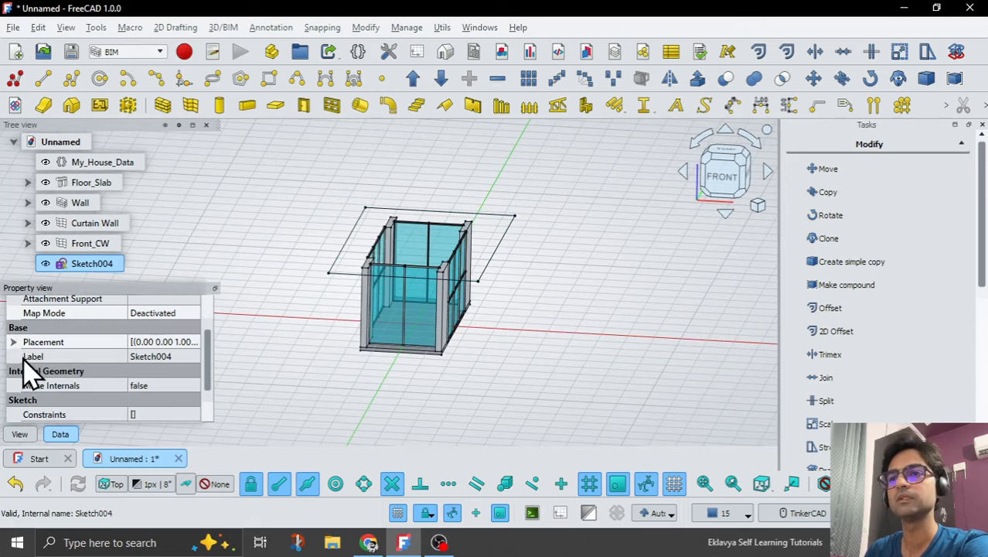
scroll(128, 384, down, 1)
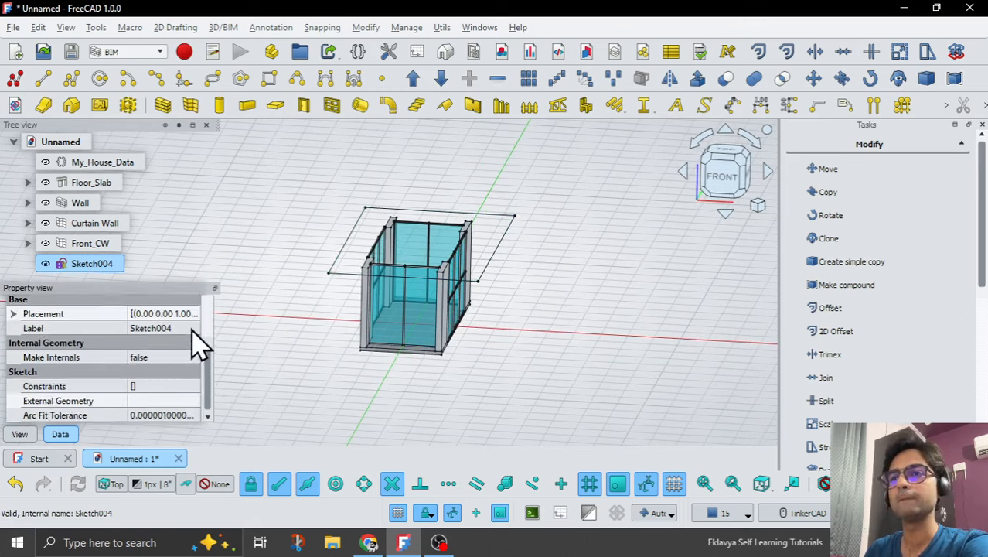
click(184, 328)
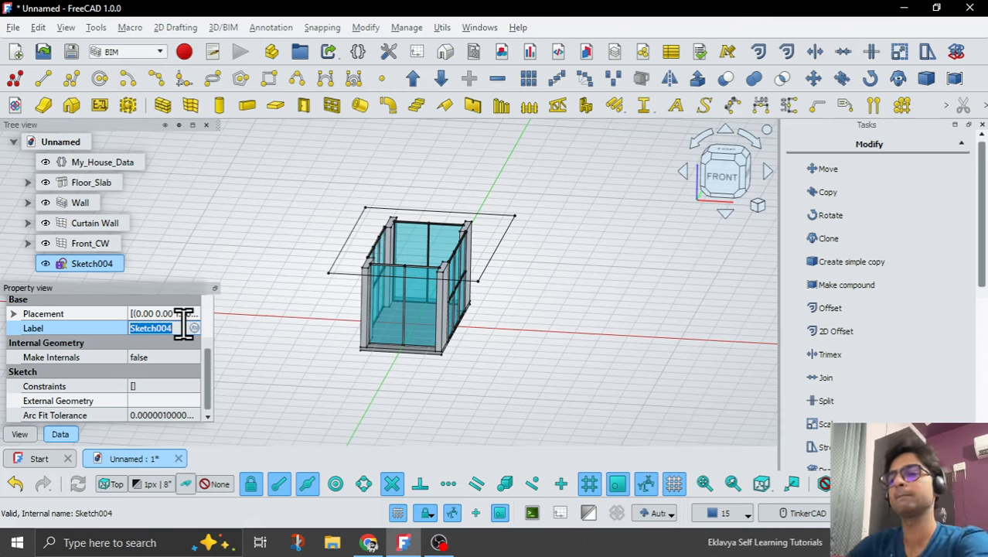
text(Roof_)
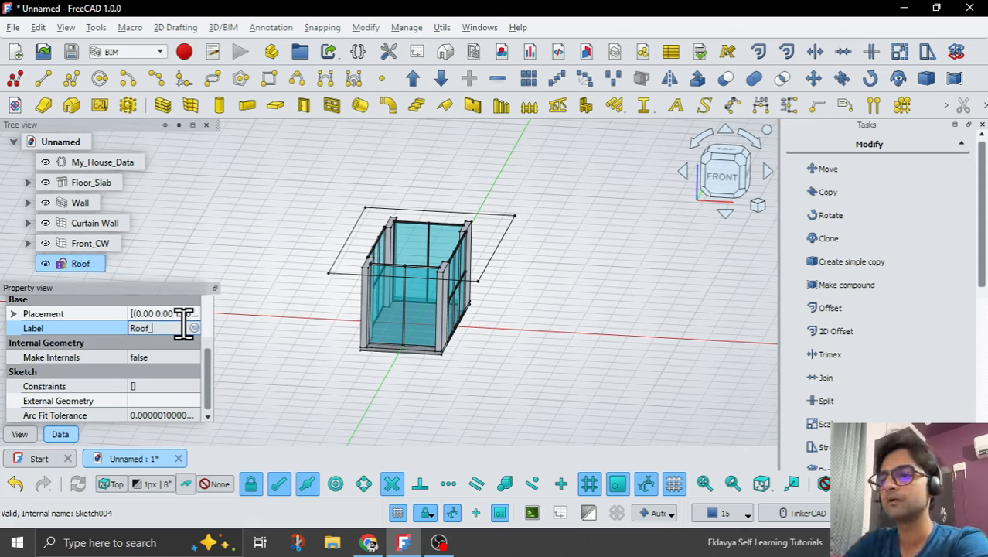
text(Slab_Sketch)
key(Return)
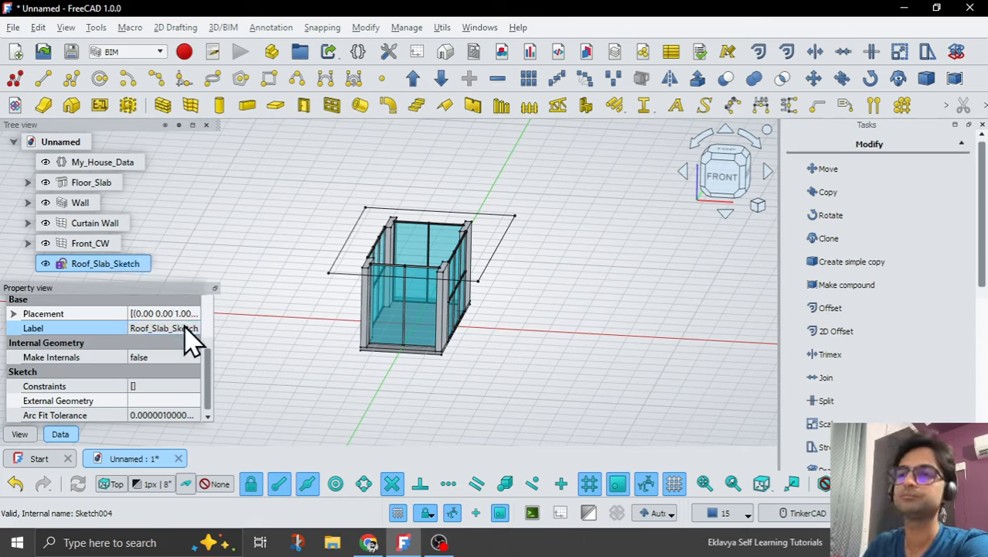
Reopen Roof_Slab_Sketch and centre the rectangle on the origin with symmetry constraints about the vertical and horizontal axes.
double_click(133, 264)
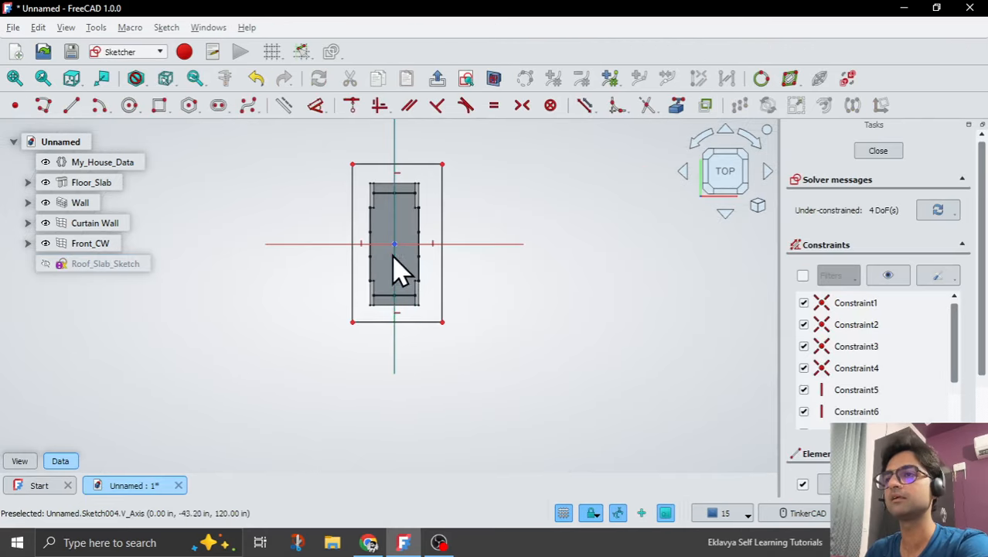
scroll(386, 203, up, 2)
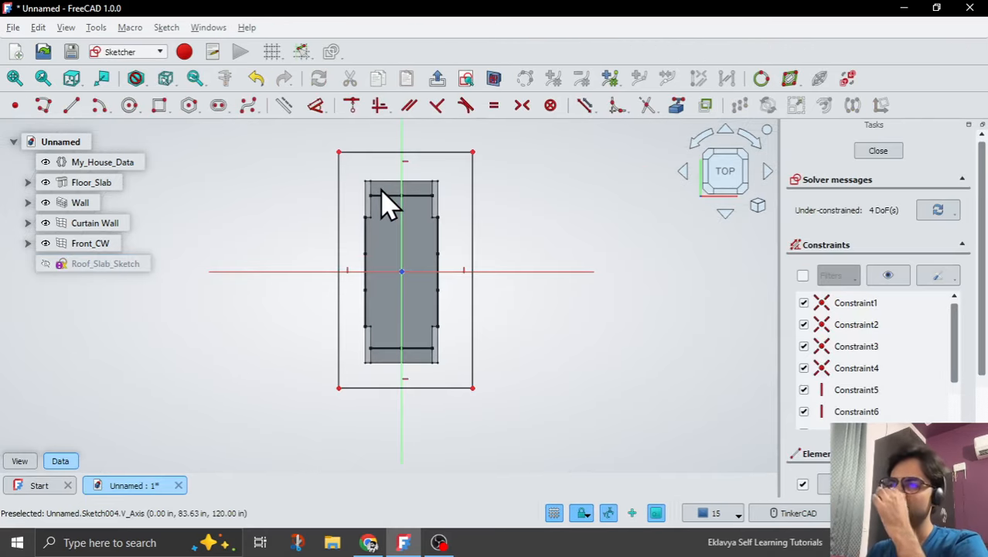
click(338, 388)
click(401, 413)
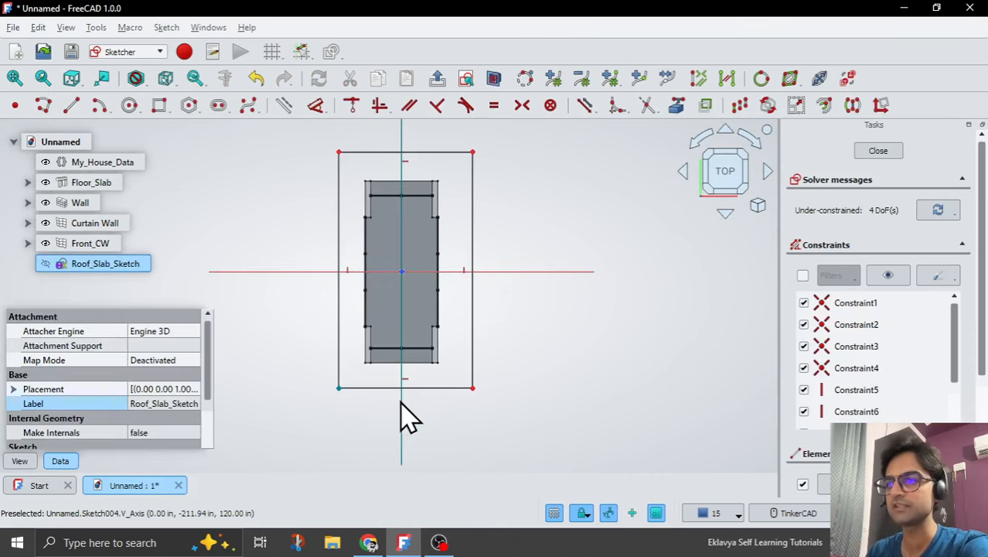
click(522, 106)
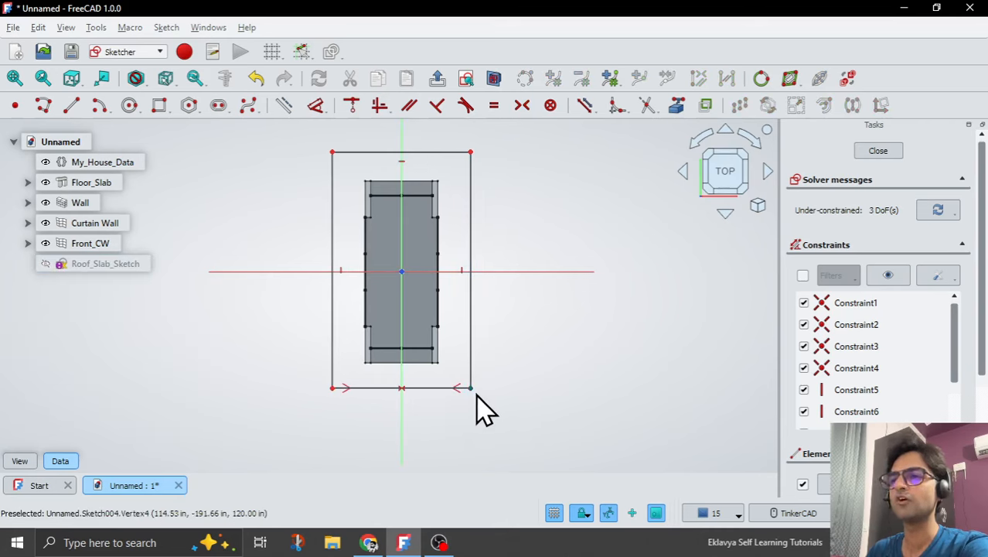
click(472, 389)
click(498, 273)
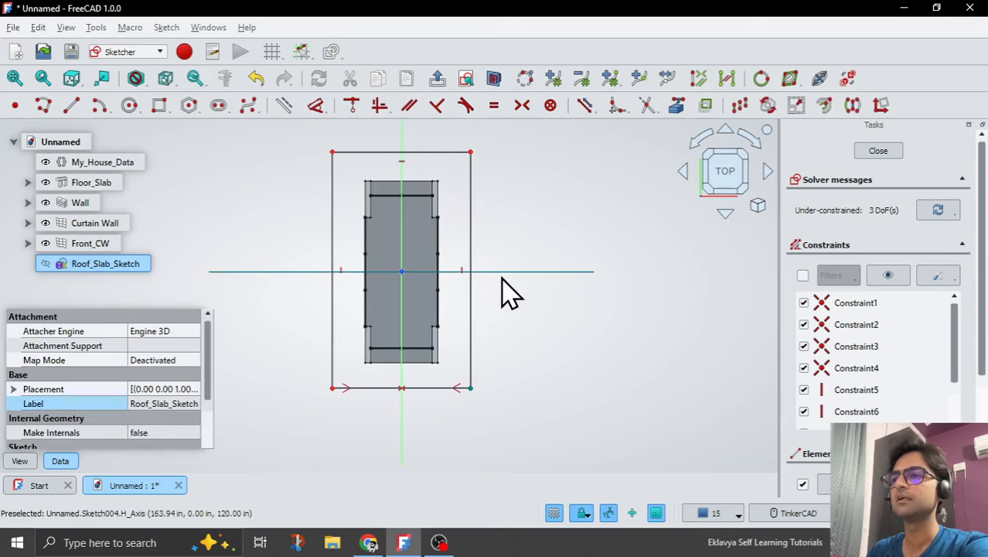
click(472, 153)
click(521, 106)
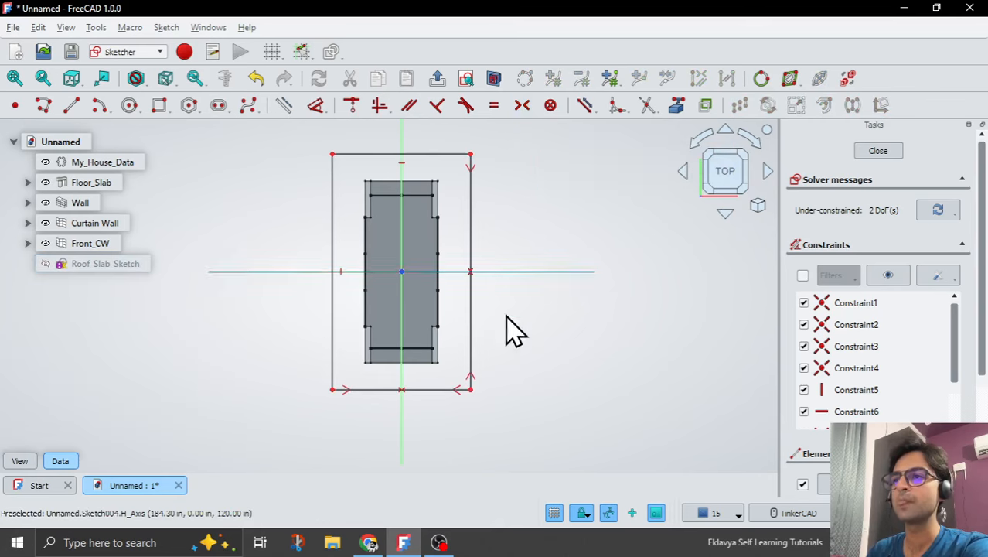
Stretch the centred rectangle by its lower corner until the lower edge lies about 218 in from the horizontal axis.
drag(473, 390, 476, 420)
scroll(371, 400, up, 1)
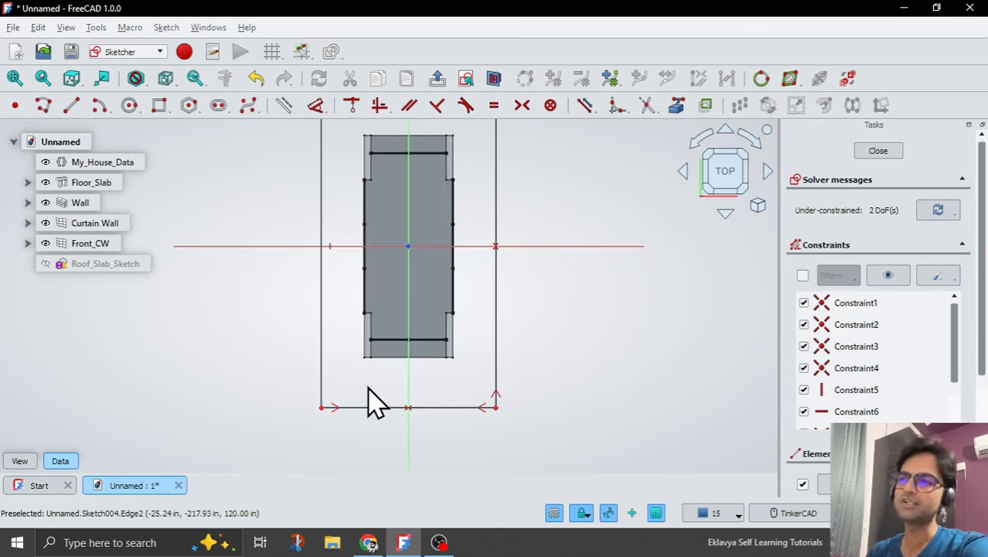
scroll(373, 393, up, 1)
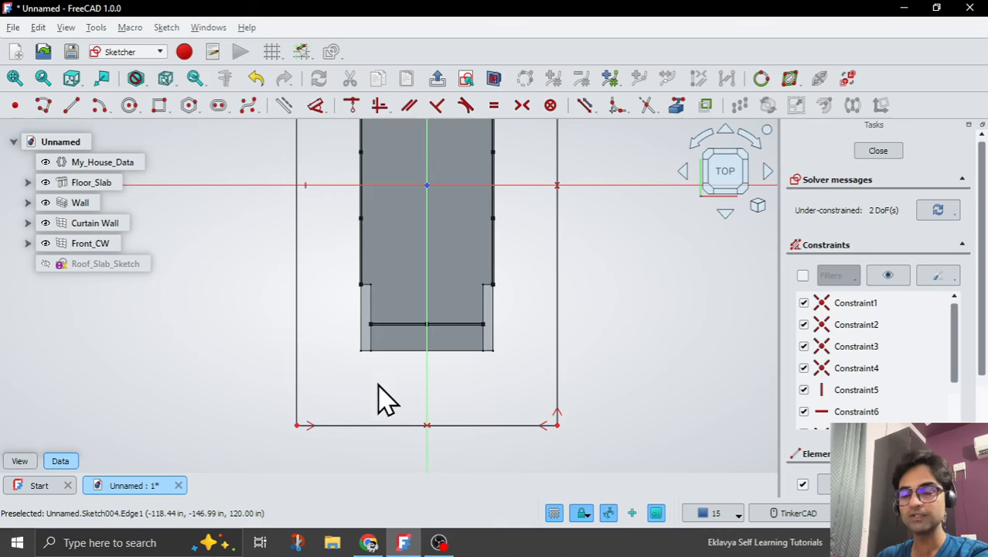
scroll(383, 398, down, 2)
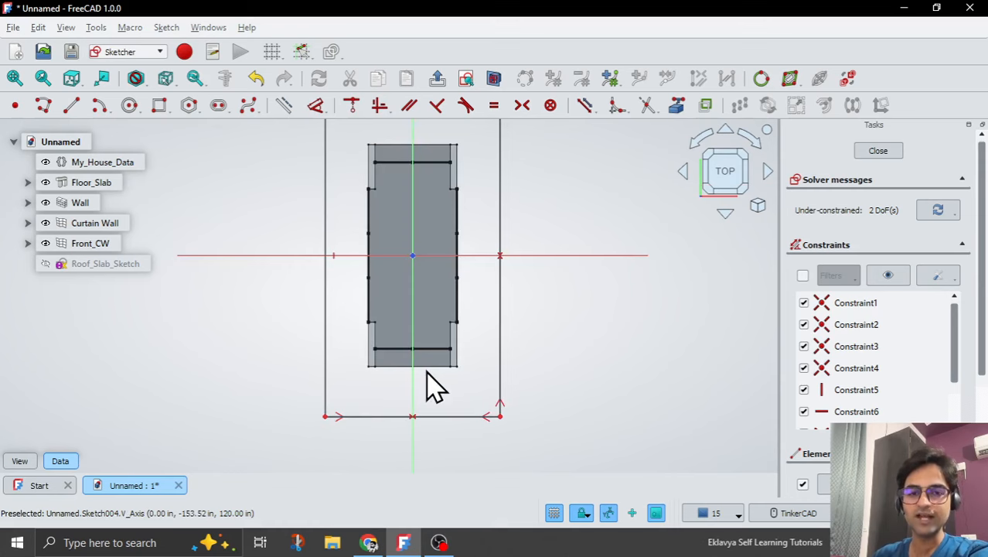
scroll(435, 389, down, 1)
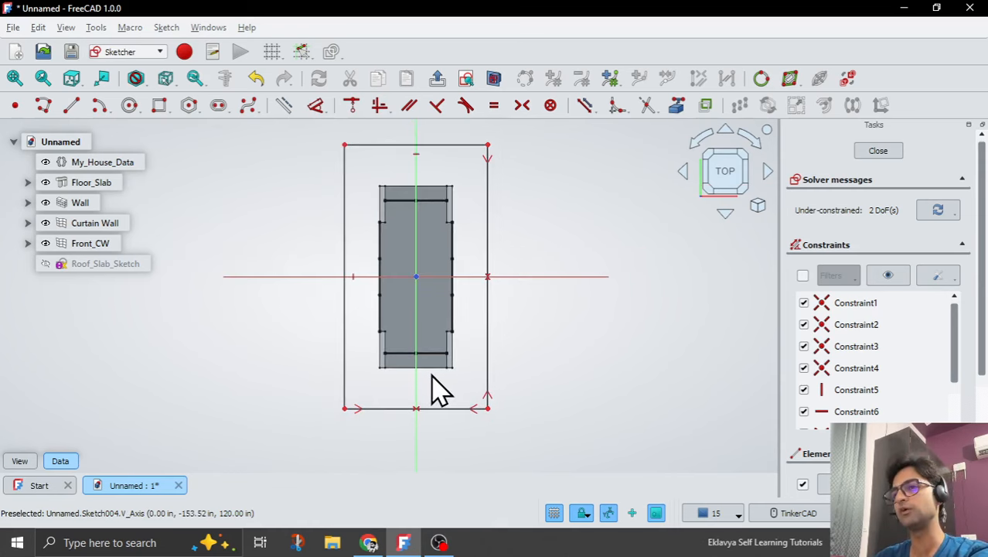
Dimension the lower edge of the roof rectangle, placing the dimension below it.
click(442, 405)
scroll(417, 414, down, 1)
scroll(379, 467, up, 1)
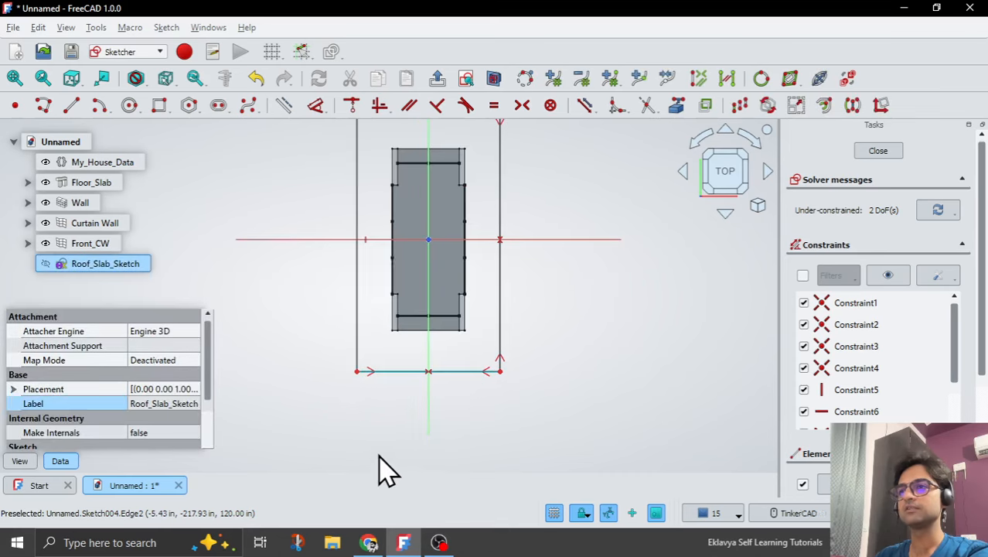
click(317, 107)
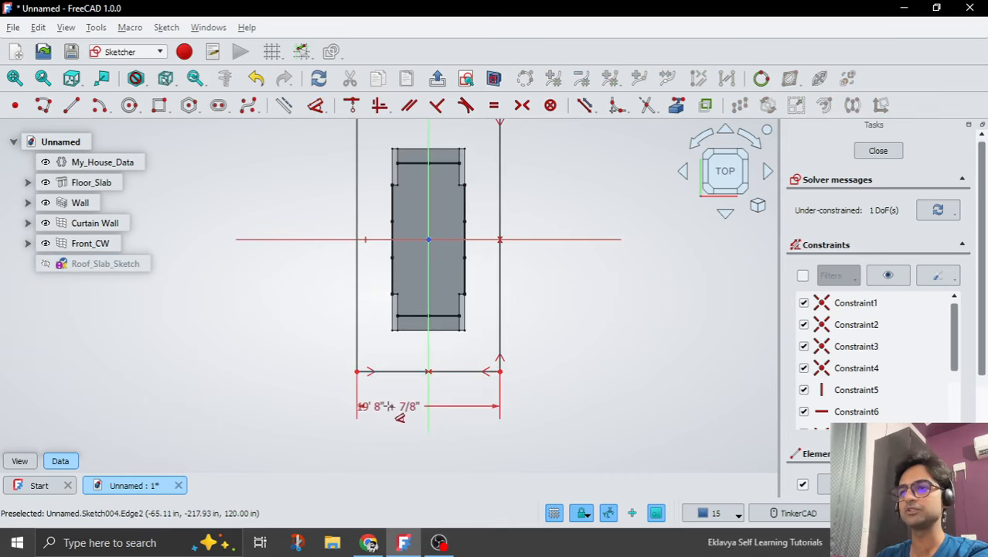
click(393, 408)
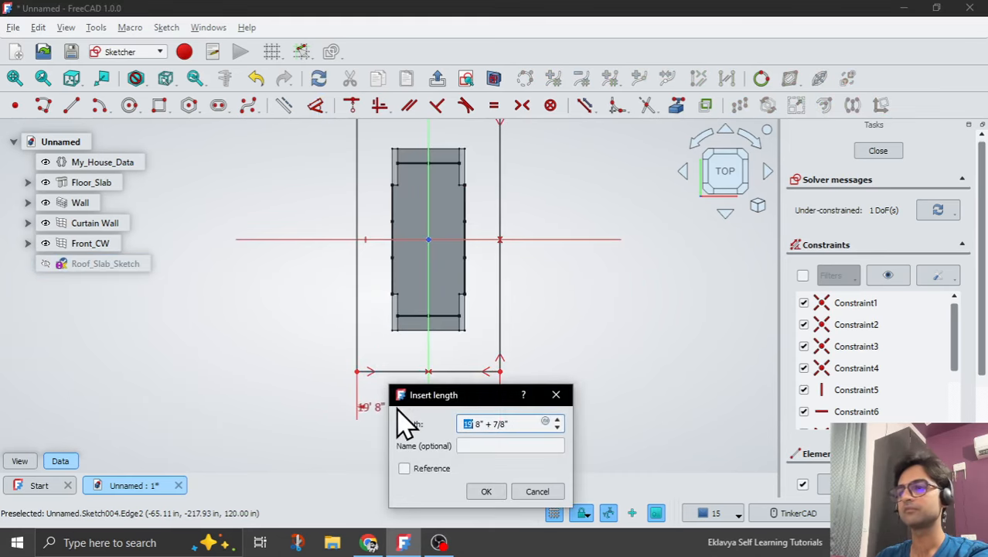
Set the lower edge's length with the expression <<My_House_Data>>.House_Width+4'.
click(546, 422)
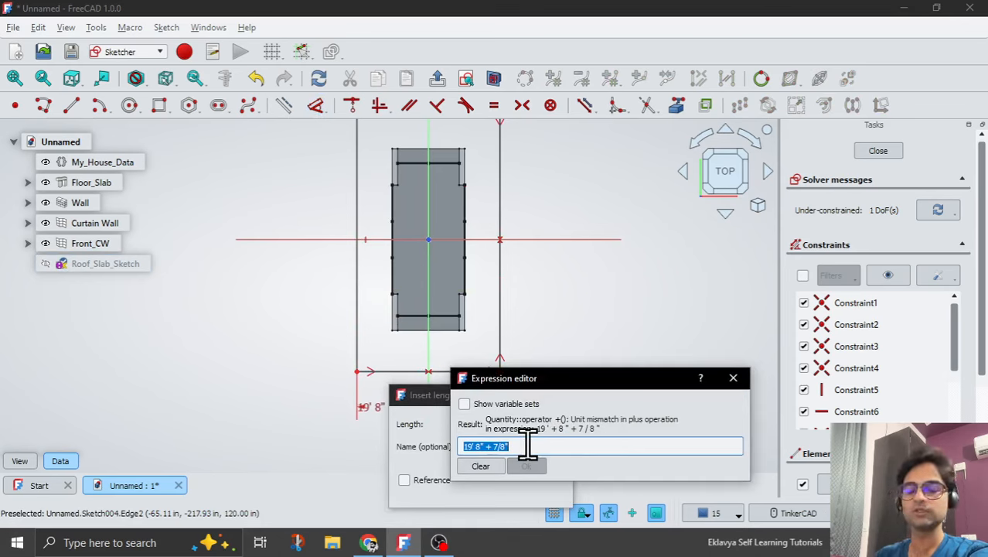
text(My)
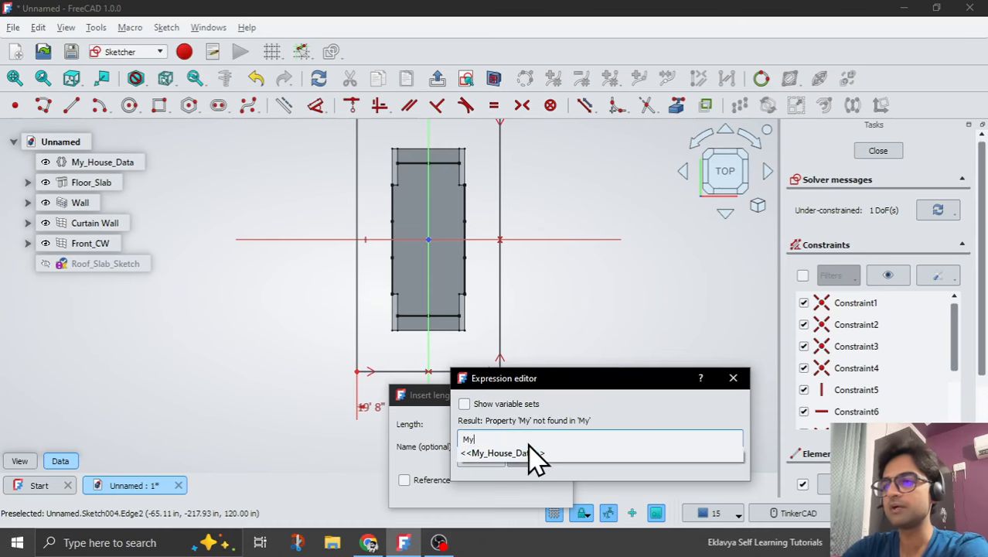
click(529, 453)
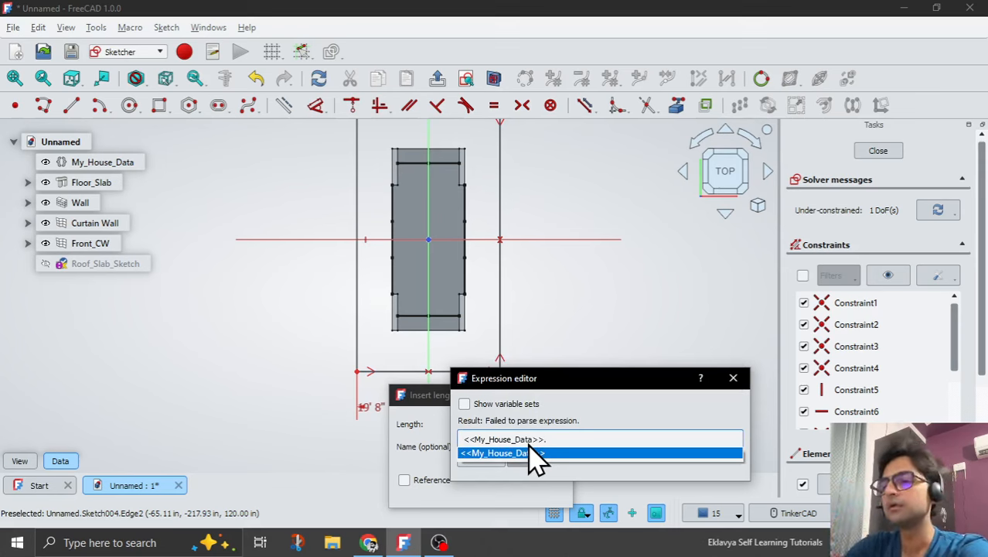
text(Ho)
key(Down)
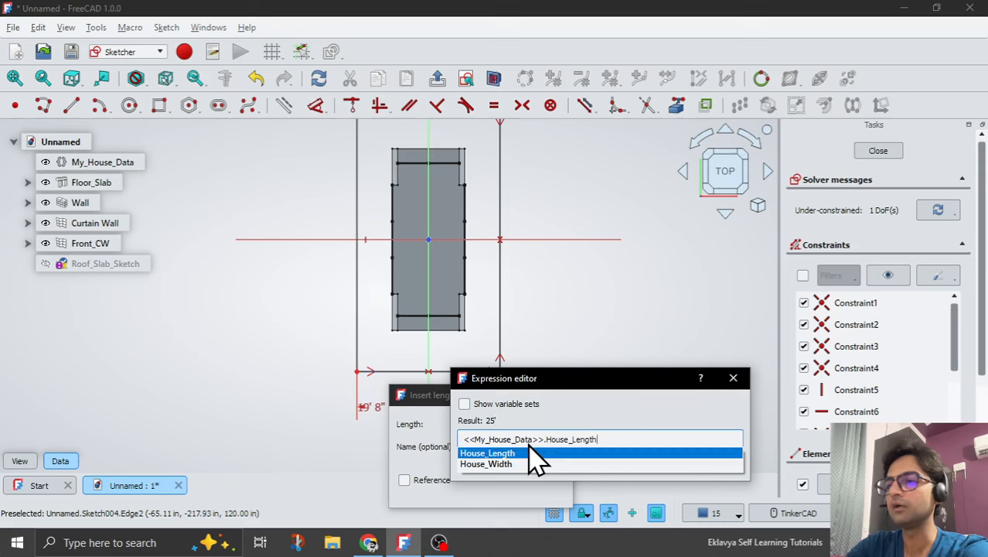
key(Down)
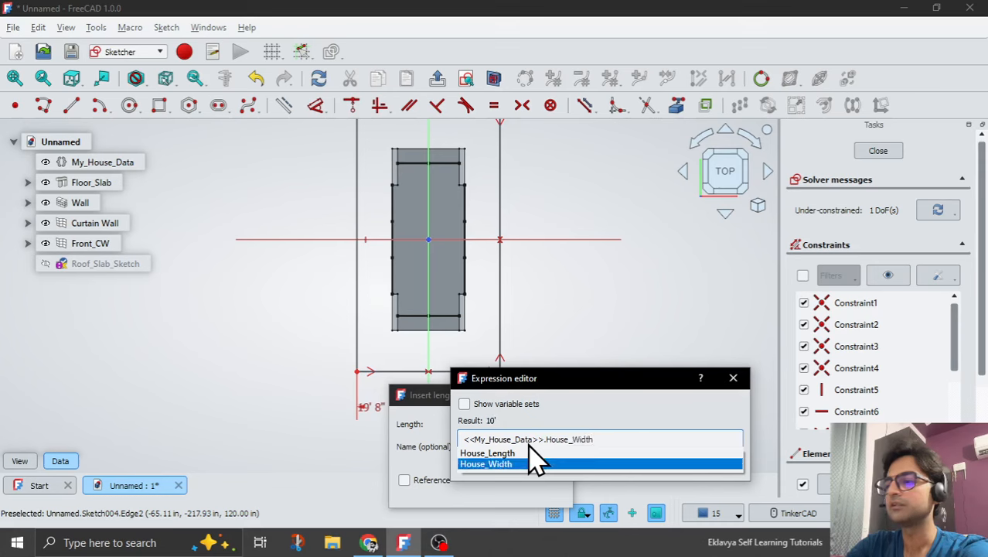
click(534, 463)
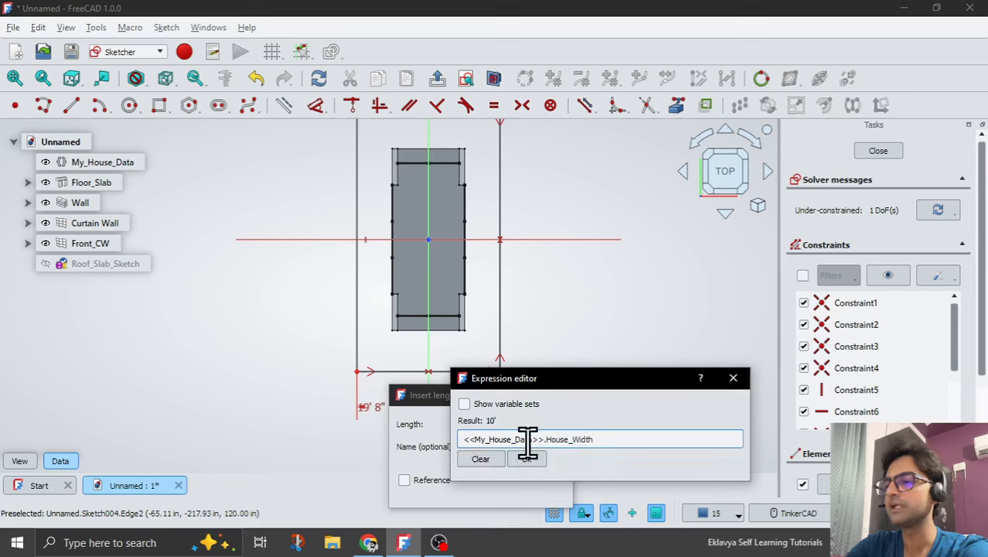
text(+)
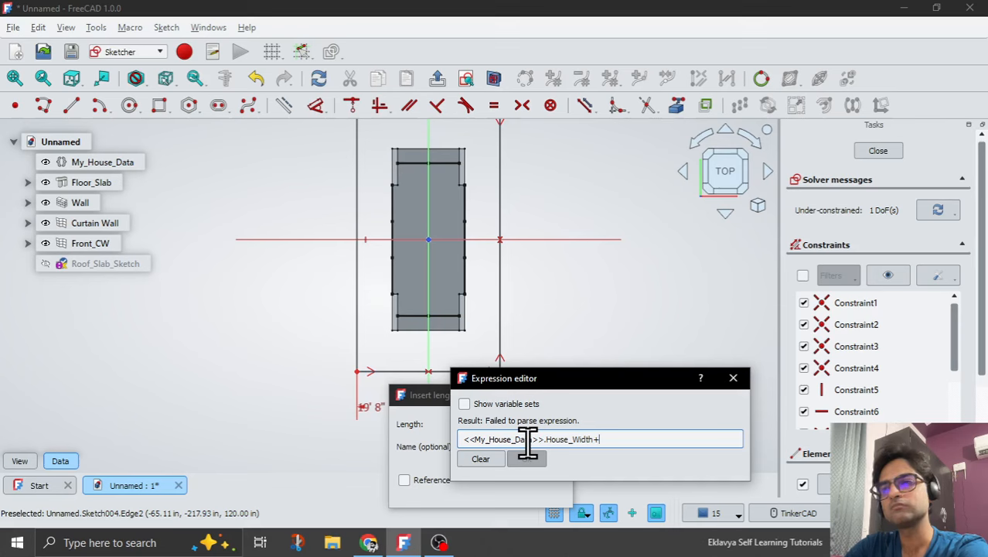
text(4')
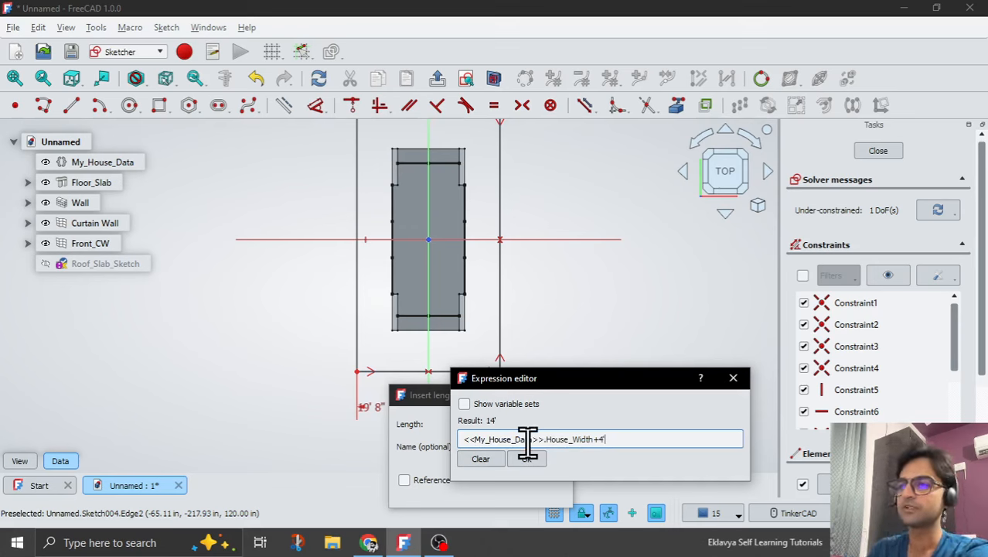
click(532, 461)
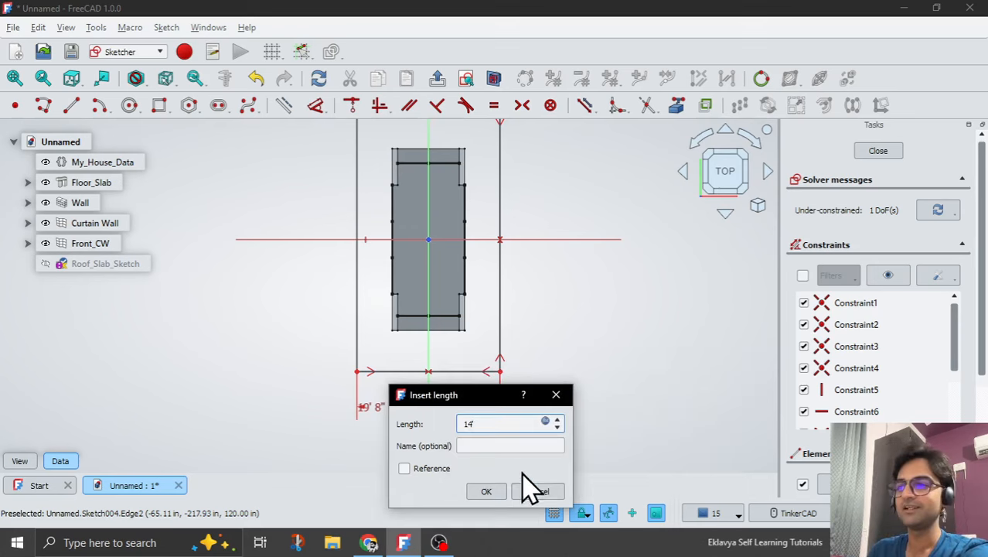
click(497, 489)
Dimension the right vertical edge of the roof rectangle, placing the dimension outside it.
scroll(424, 406, down, 1)
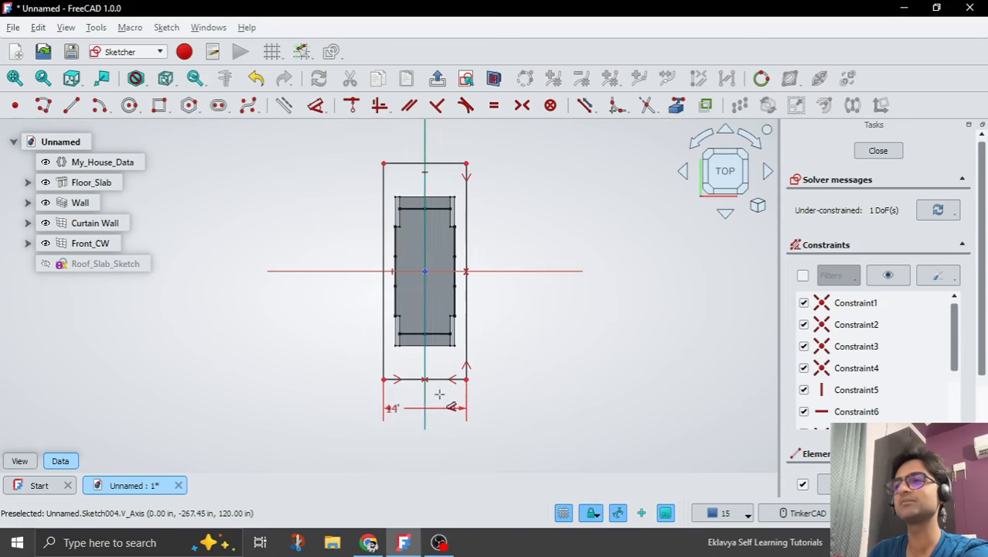
scroll(480, 284, up, 1)
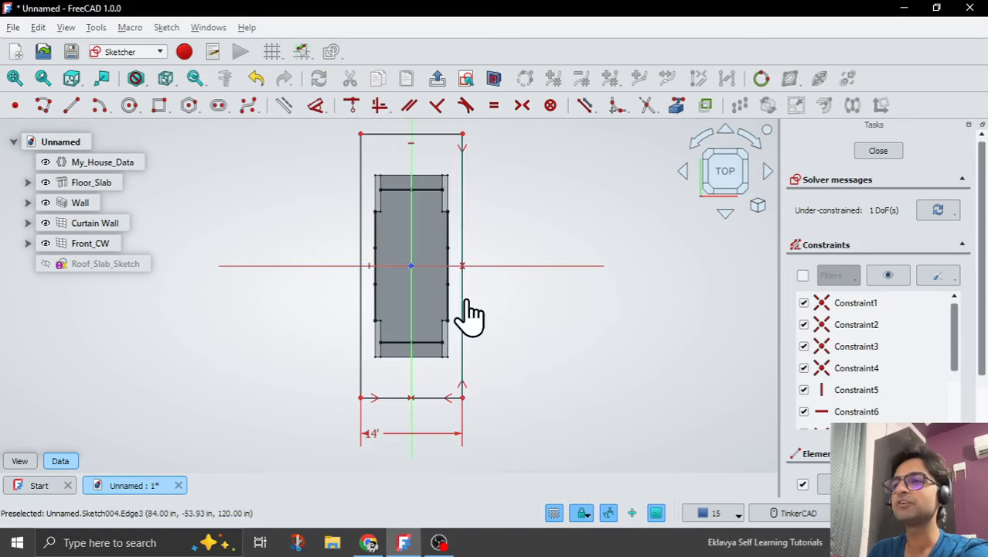
click(462, 307)
click(520, 309)
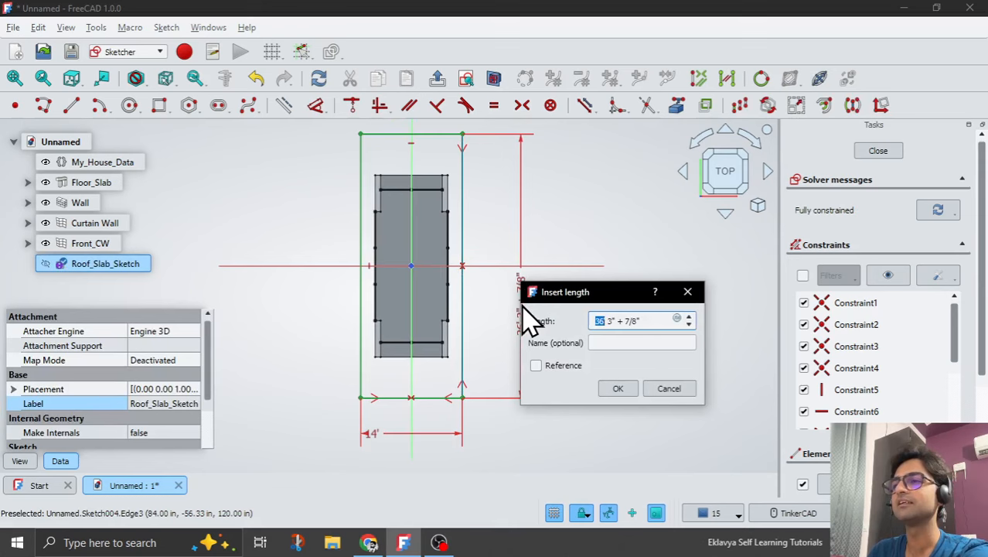
Set the vertical edge's length with the expression <<My_House_Data>>.House_Length+4'.
click(685, 320)
text(<<My)
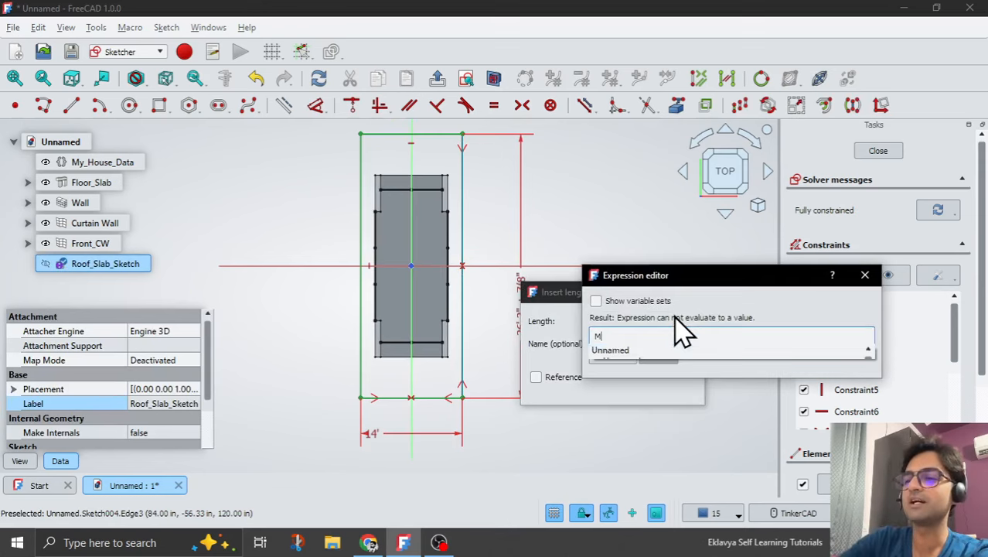
key(Down)
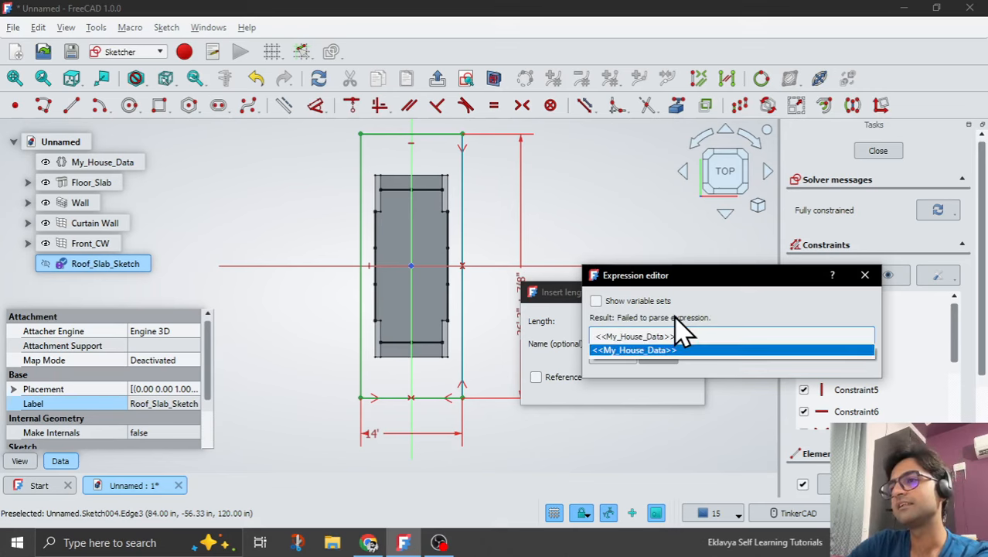
text(.Ro)
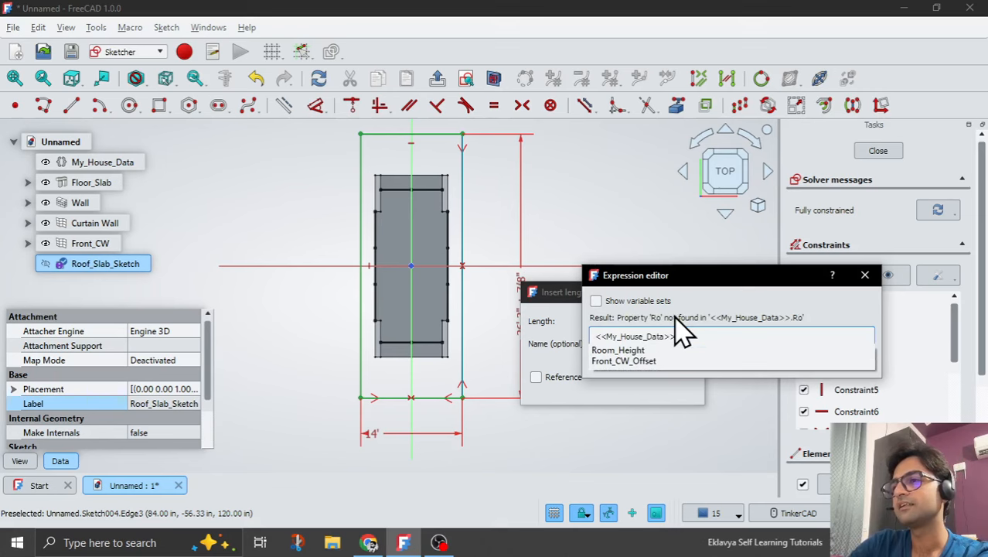
key(BackSpace)
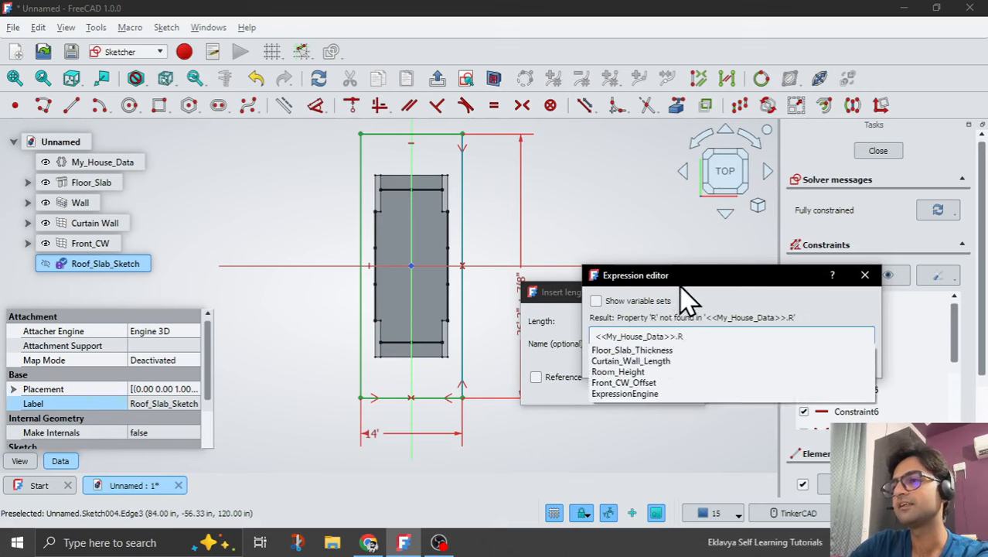
key(BackSpace)
text(Ho)
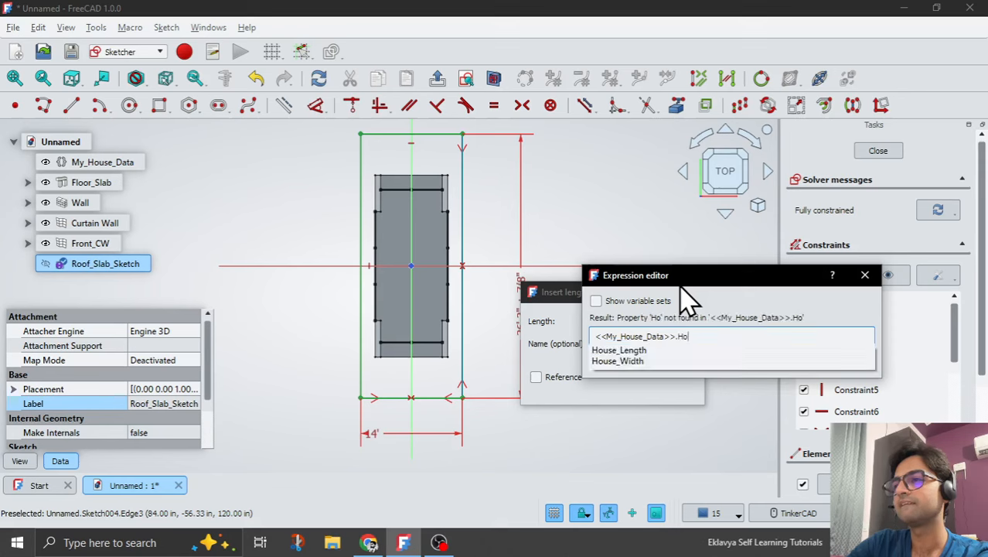
key(Down)
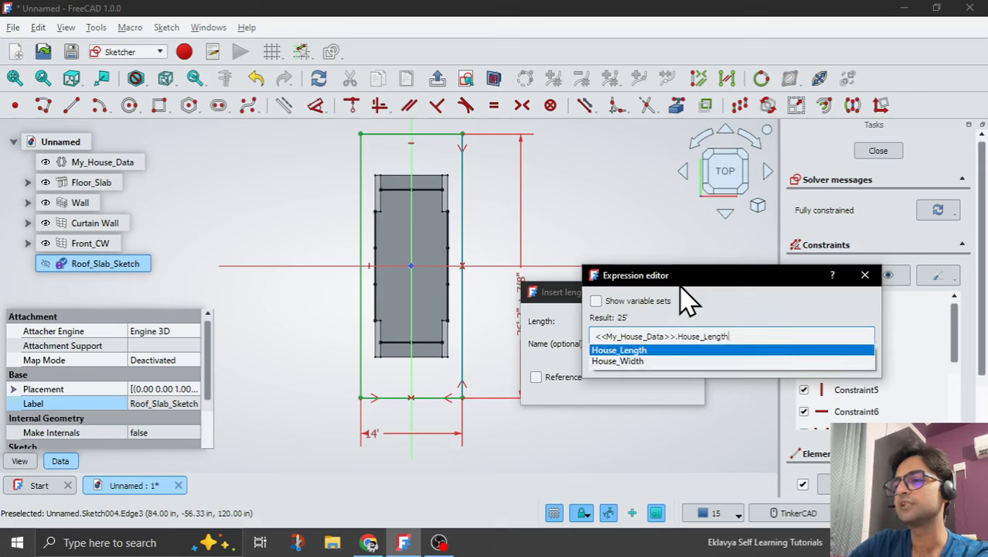
key(Return)
text(+4')
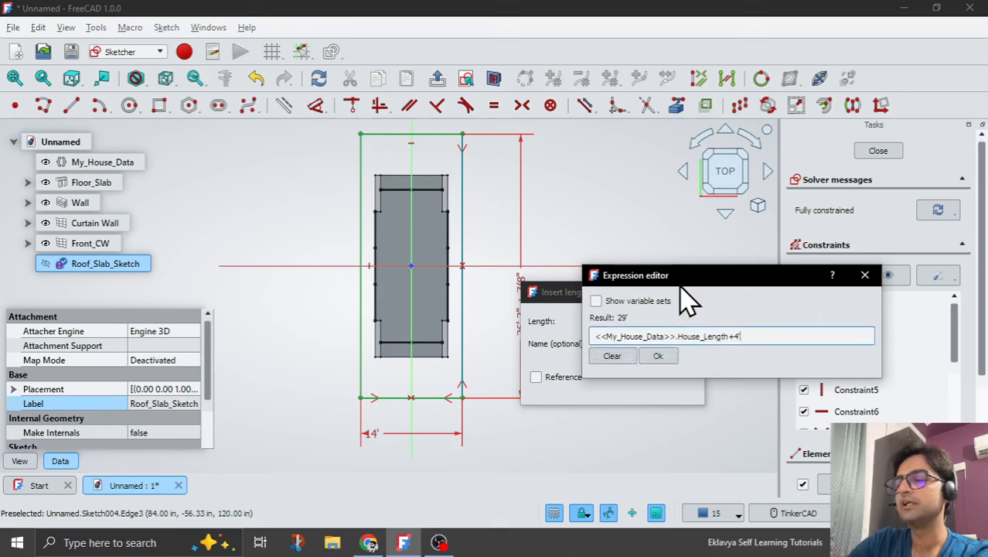
key(Return)
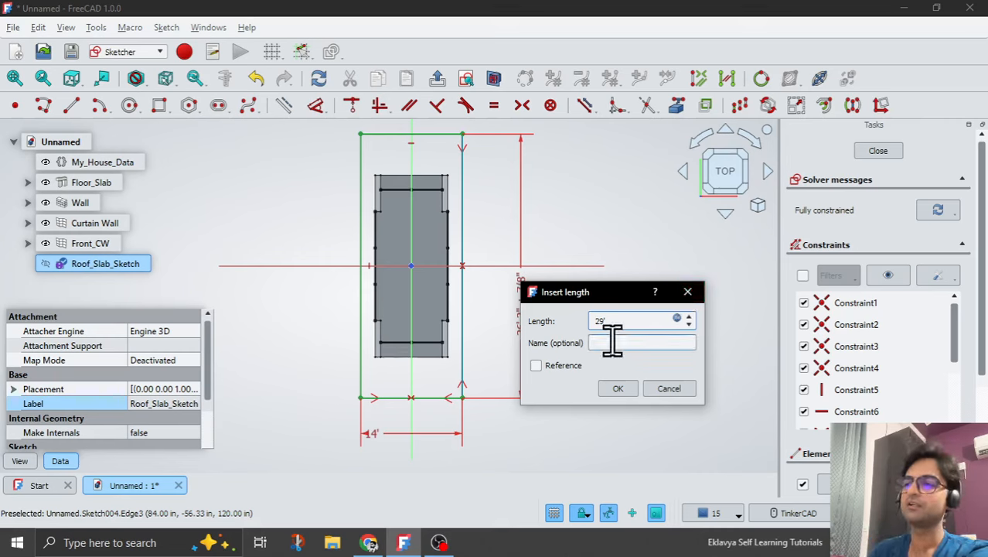
click(622, 390)
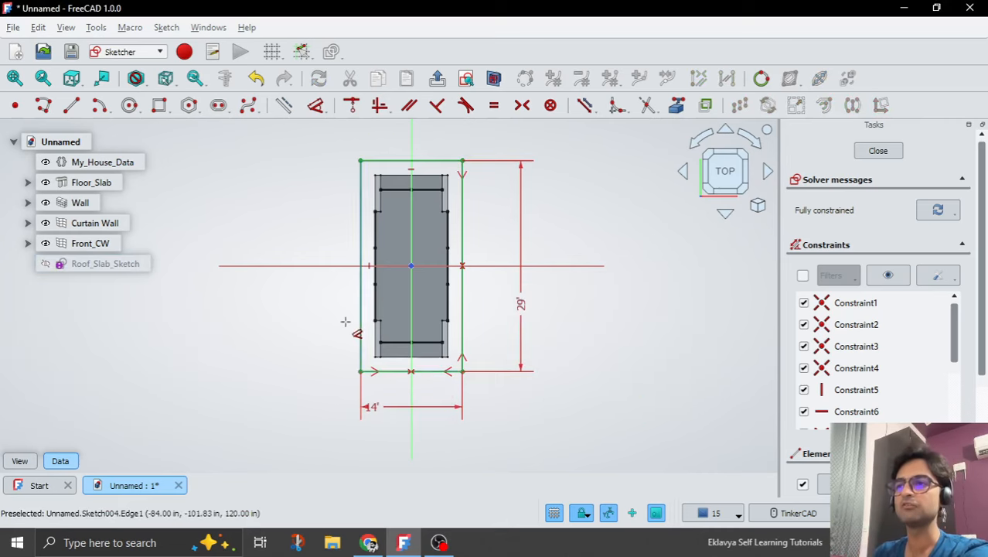
Finish the roof sketch and create a slab from Roof_Slab_Sketch.
scroll(345, 321, up, 2)
scroll(347, 341, down, 2)
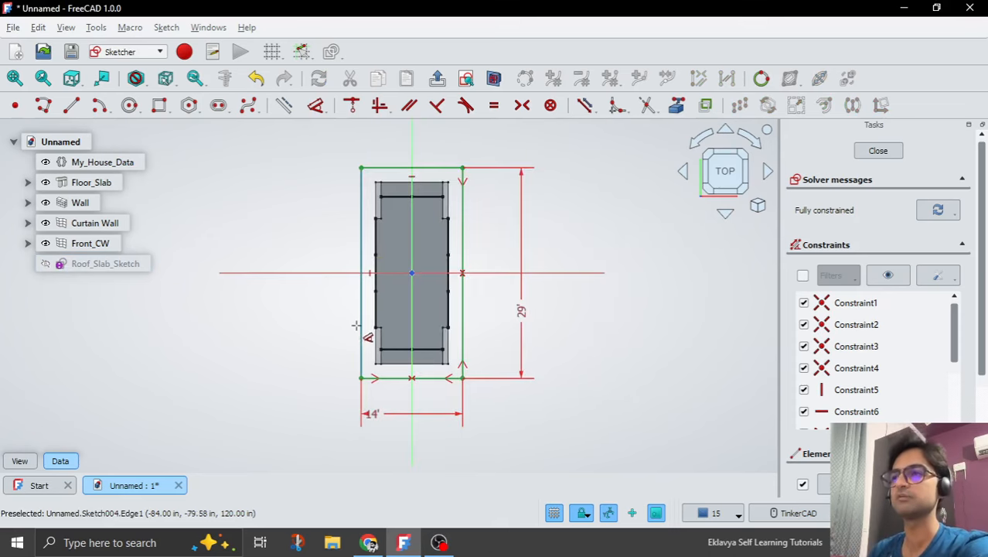
scroll(354, 321, up, 2)
scroll(306, 366, down, 1)
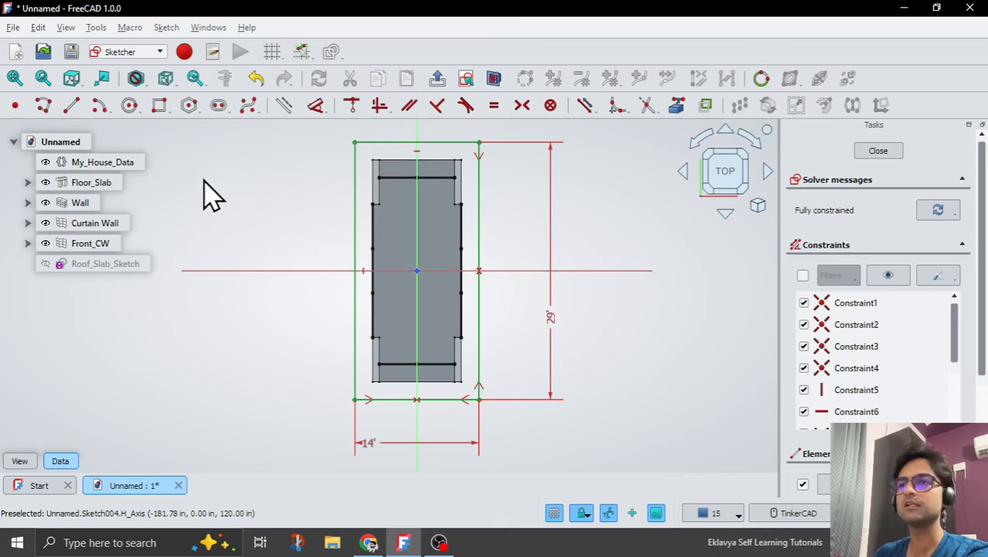
click(430, 78)
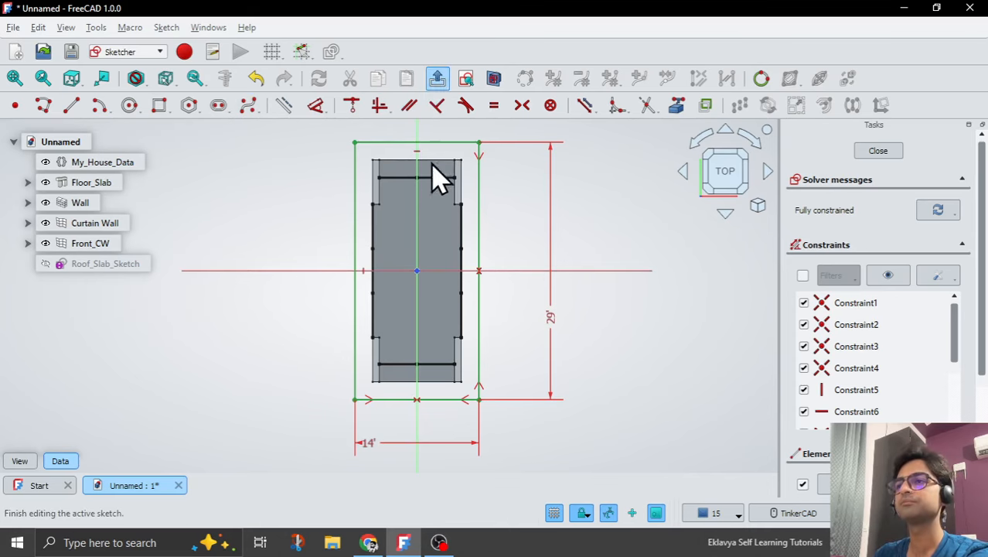
right_drag(554, 318, 324, 291)
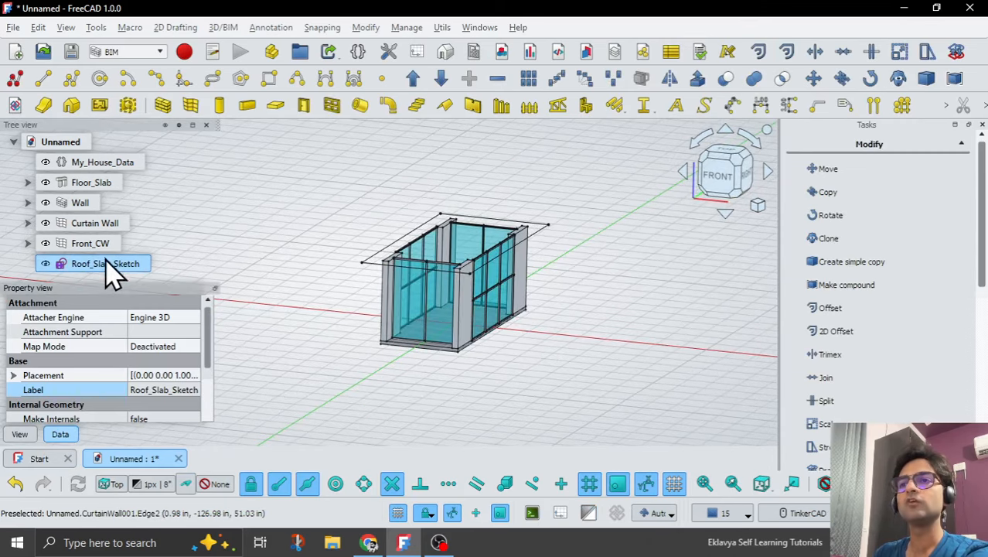
click(277, 107)
scroll(379, 283, up, 3)
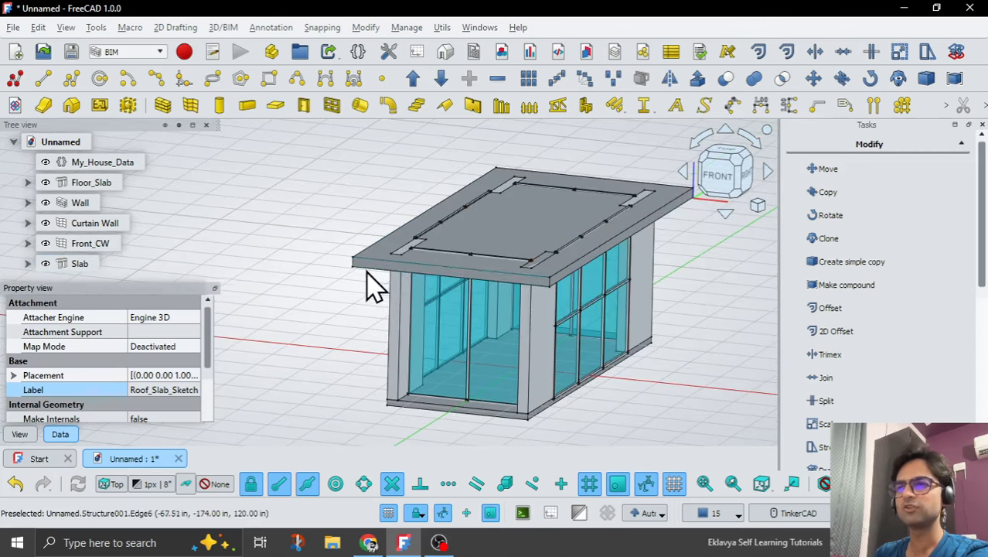
Rename the new slab's label to Roof_Slab.
click(82, 266)
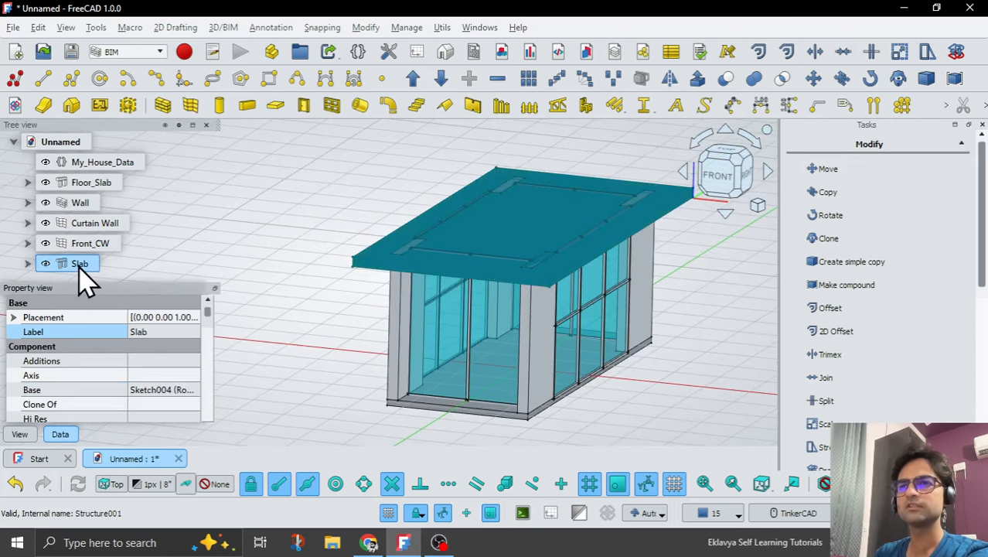
click(174, 331)
text(Roof_)
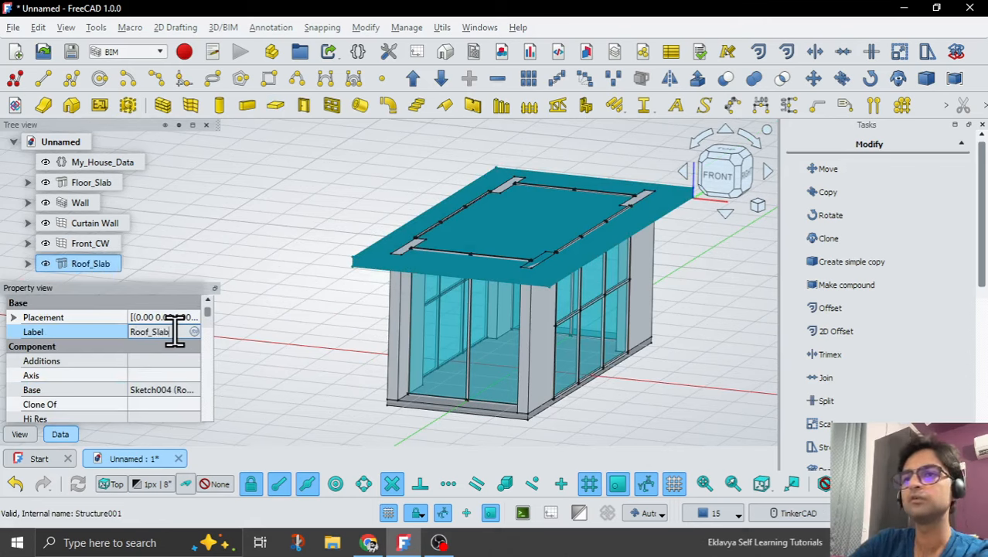
key(Return)
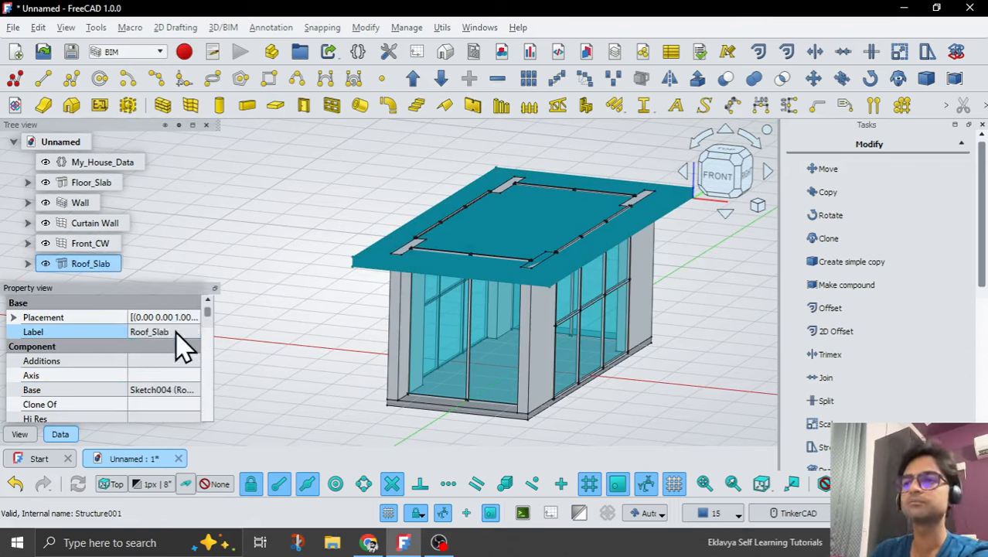
Set the z component of Roof_Slab's normal to 1 so the slab extrudes upward.
mouse_move(207, 312)
mouse_down()
mouse_move(212, 416)
mouse_move(200, 421)
mouse_up()
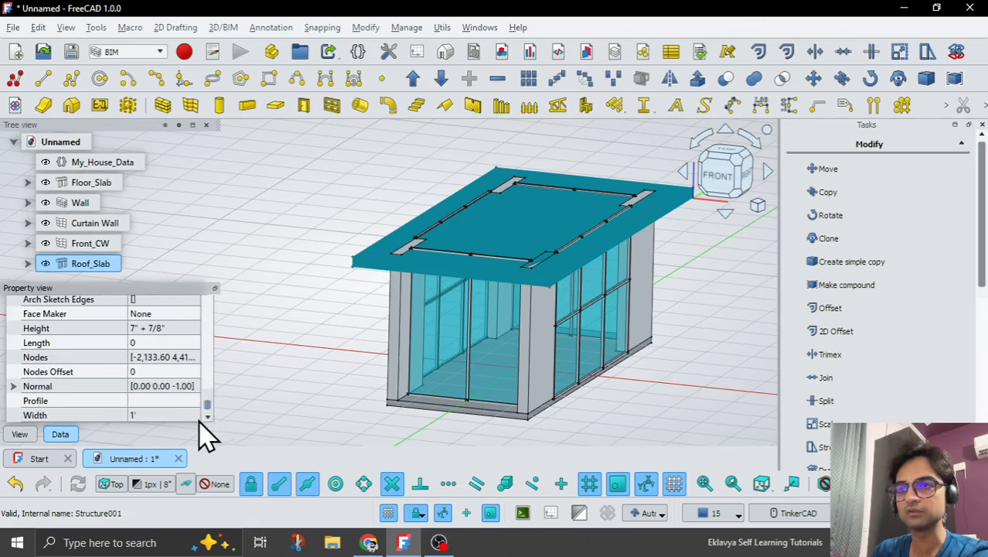
click(14, 386)
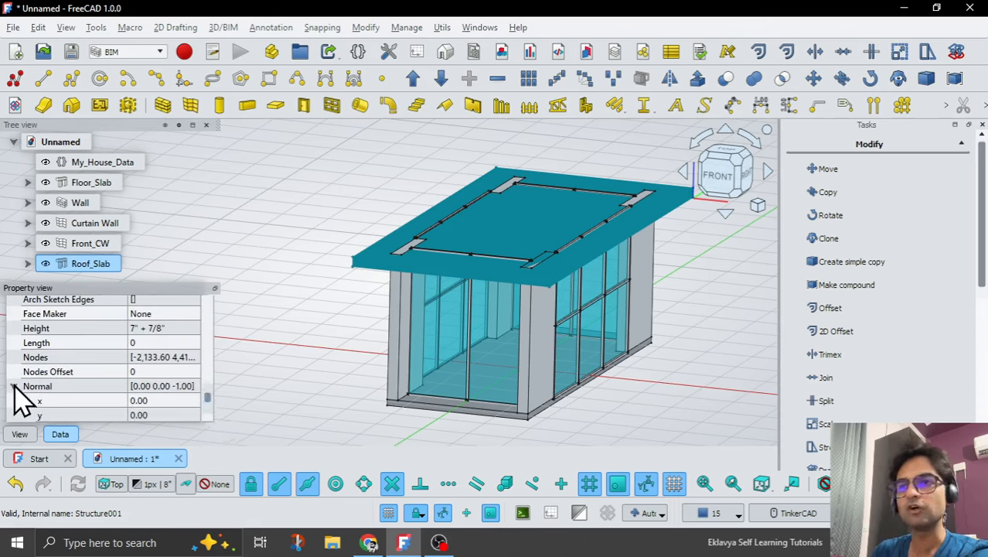
scroll(44, 408, down, 1)
click(172, 390)
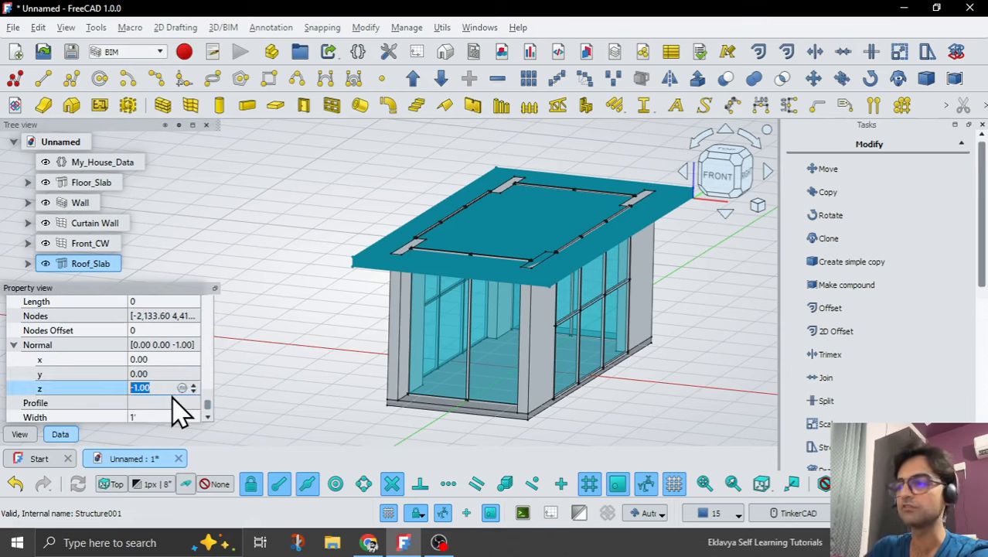
key(Return)
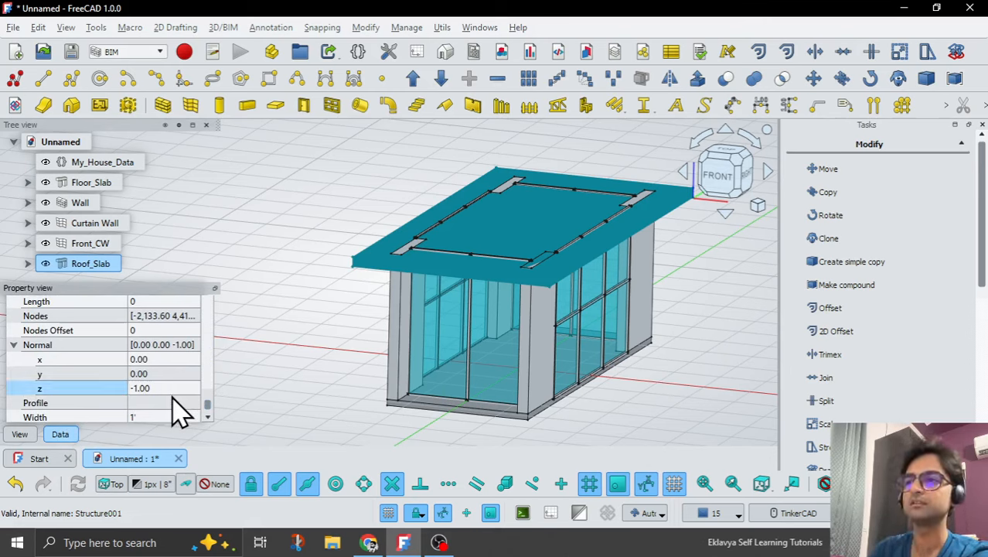
click(172, 388)
text(1)
key(Return)
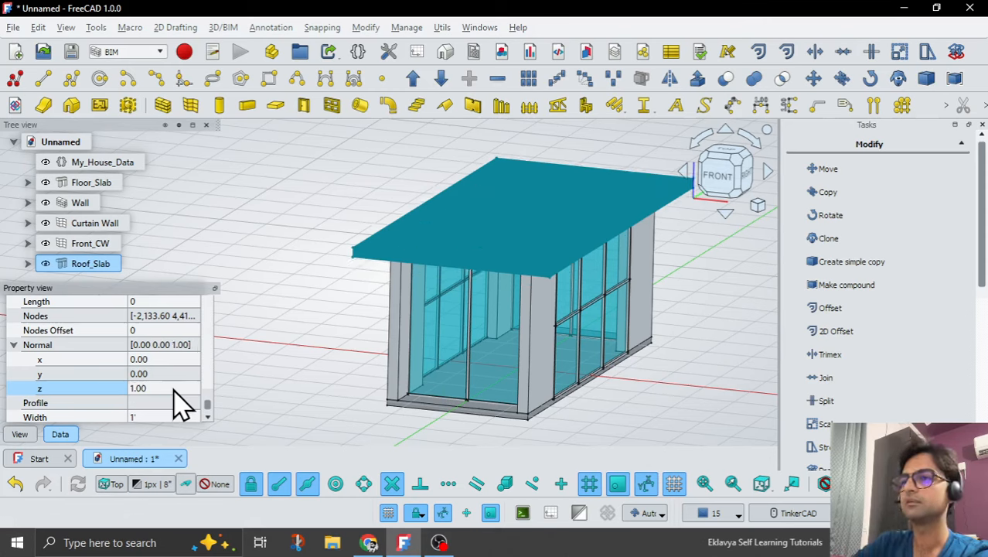
click(14, 345)
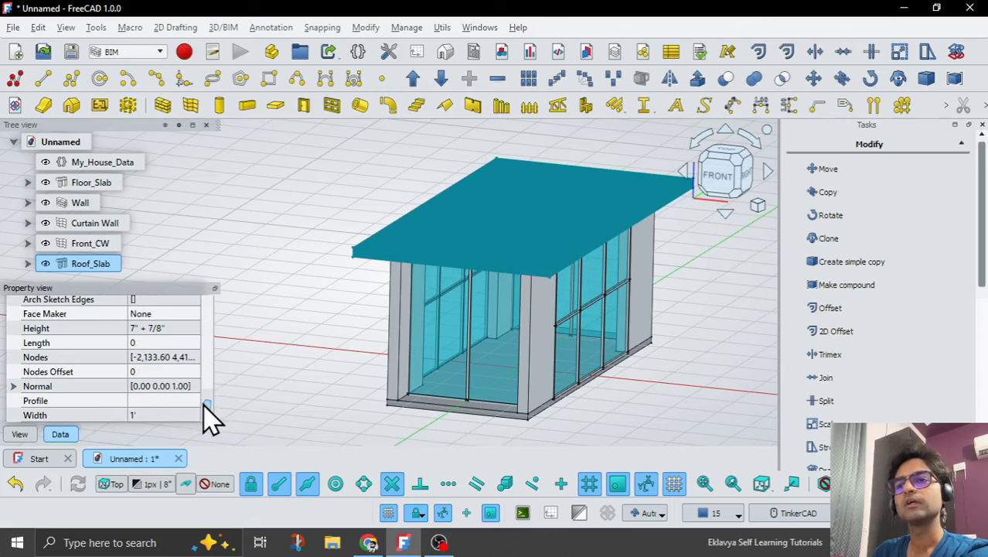
Set Roof_Slab's height with the expression <<My_House_Data>>.Floor_Slab_Thickness.
click(167, 329)
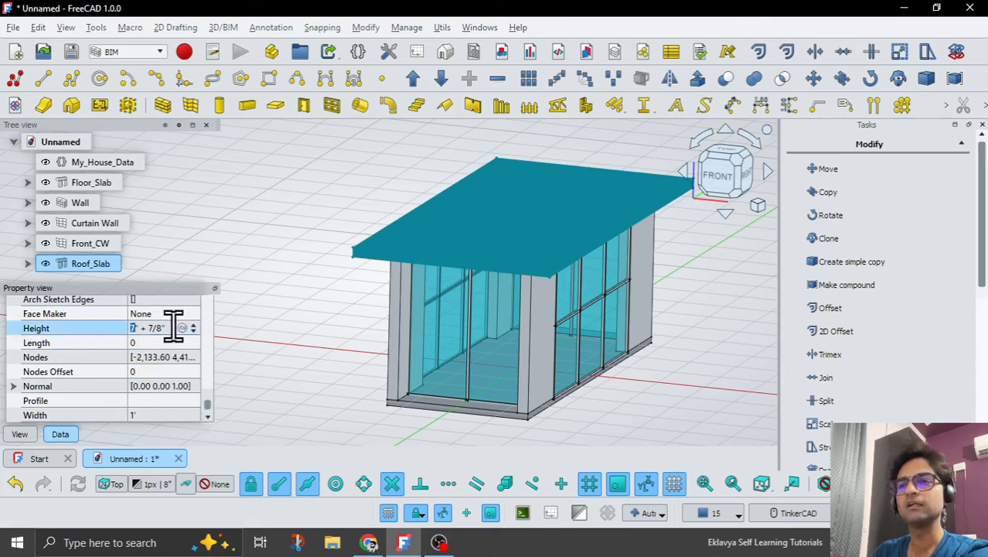
drag(137, 324, 108, 324)
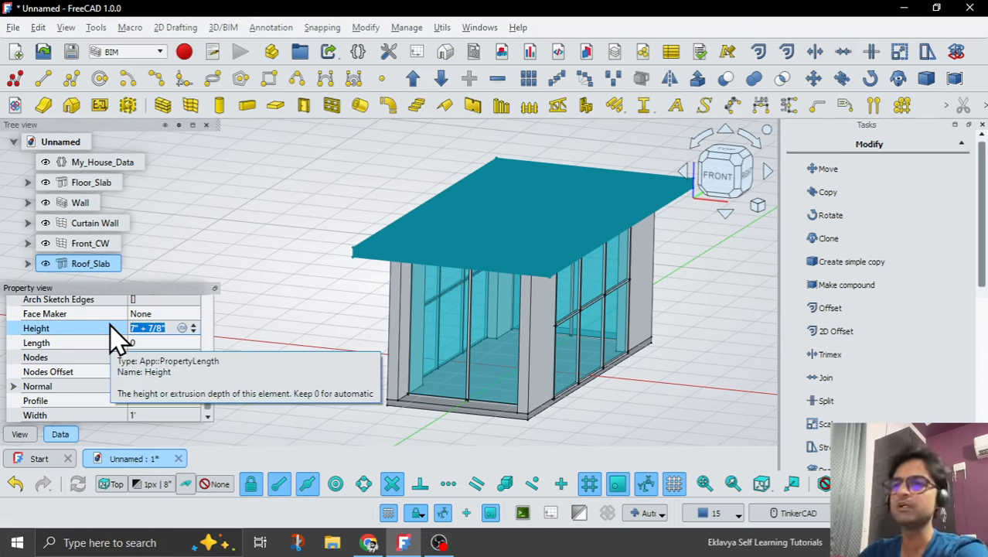
click(182, 328)
text(My)
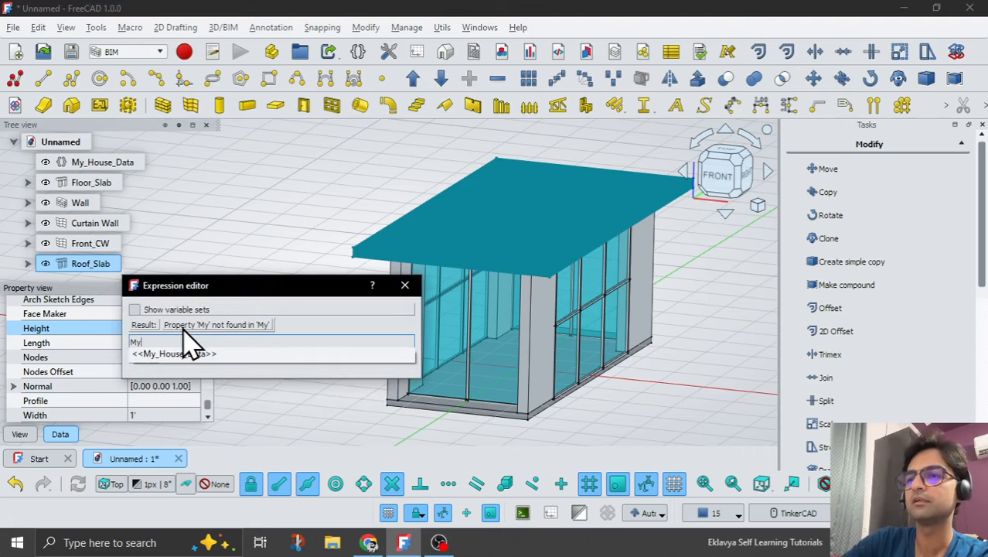
key(Down)
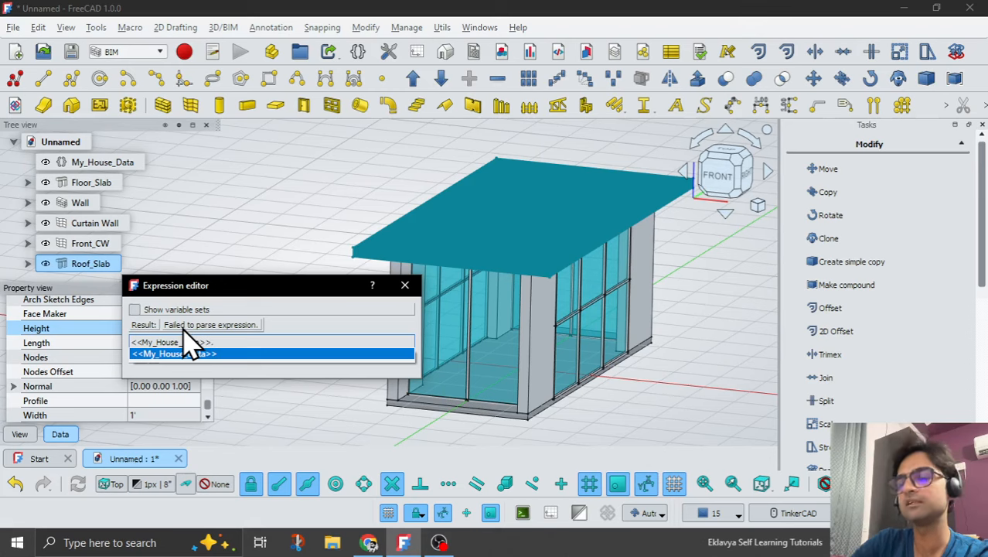
text(Fl)
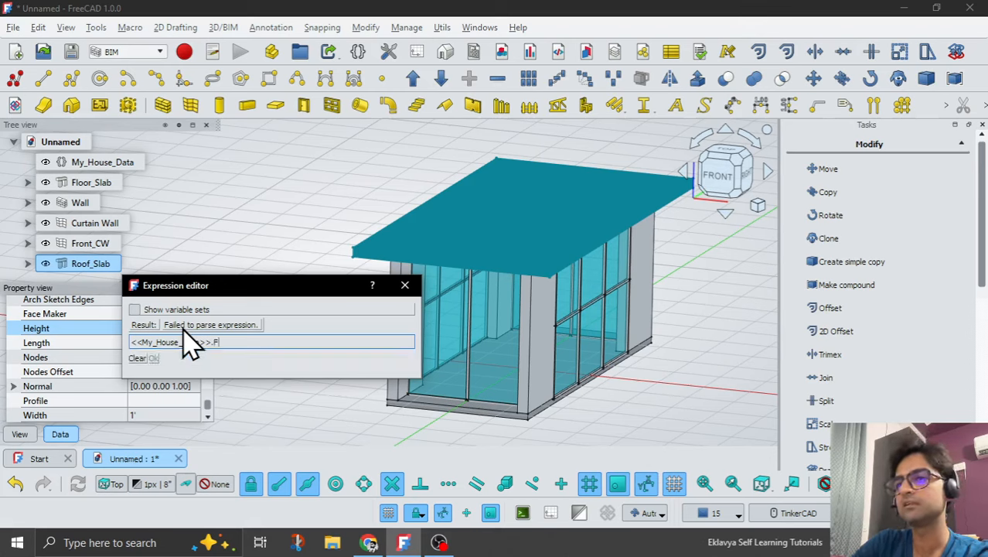
key(Down)
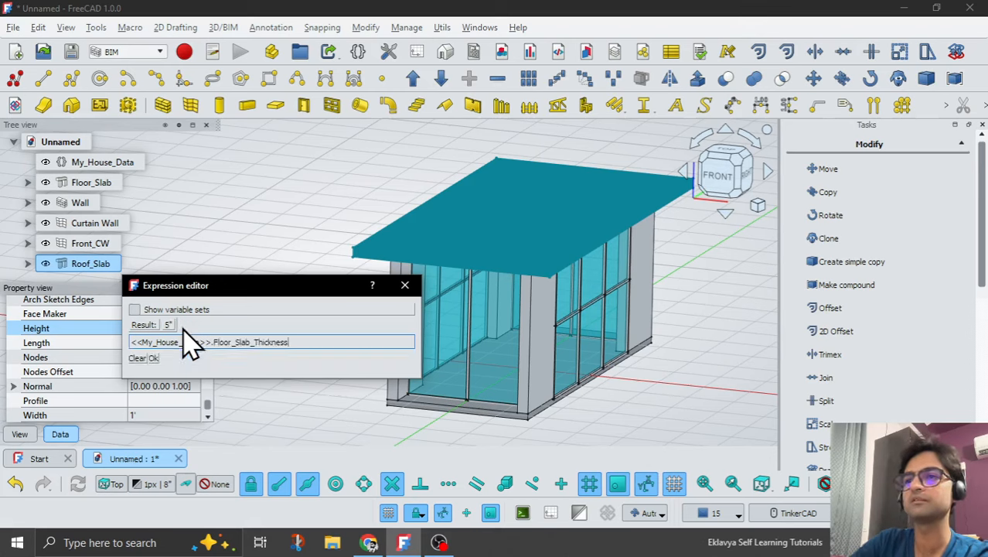
key(Return)
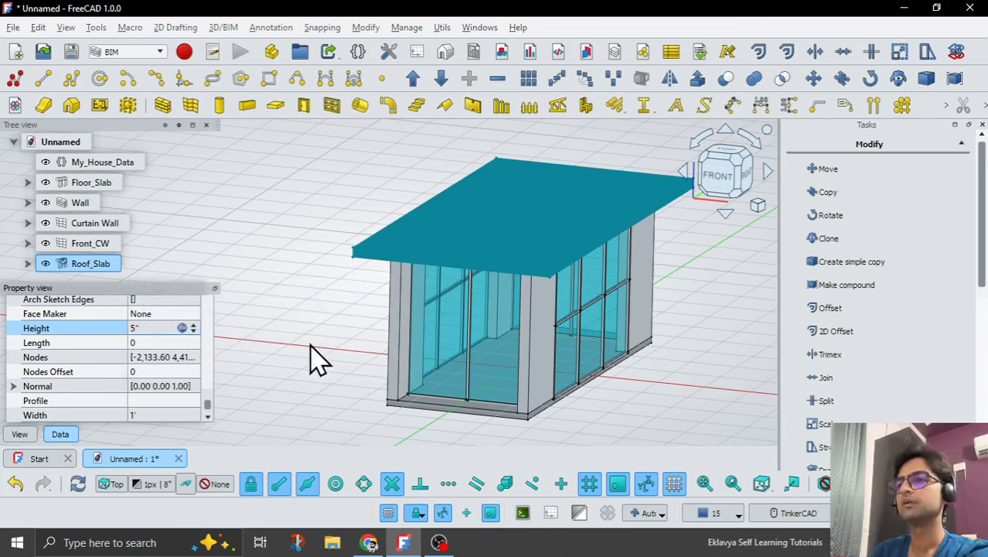
click(304, 351)
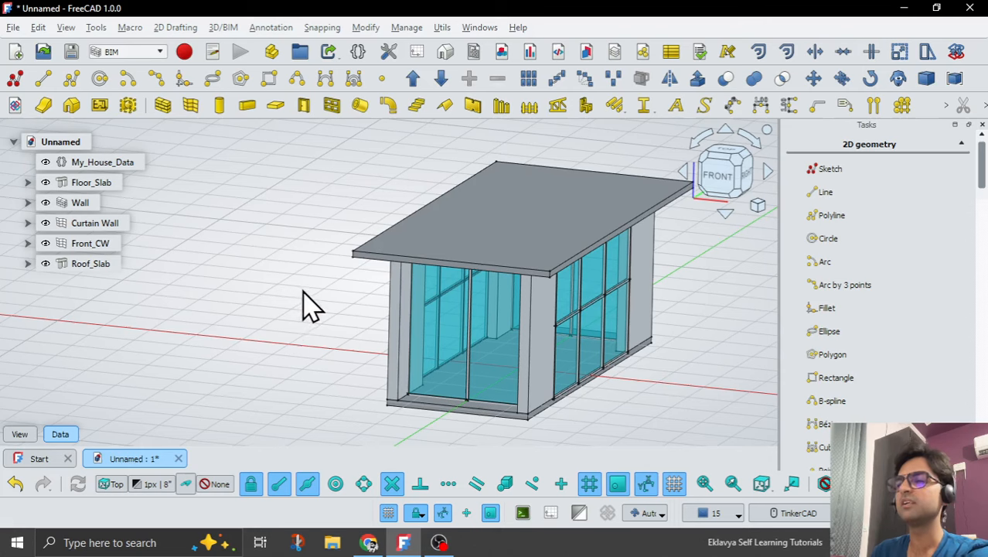
Inspect the house with its roof slab and turn off the Draft grid.
mouse_move(298, 313)
middle_down()
mouse_move(303, 280)
mouse_move(293, 318)
middle_up()
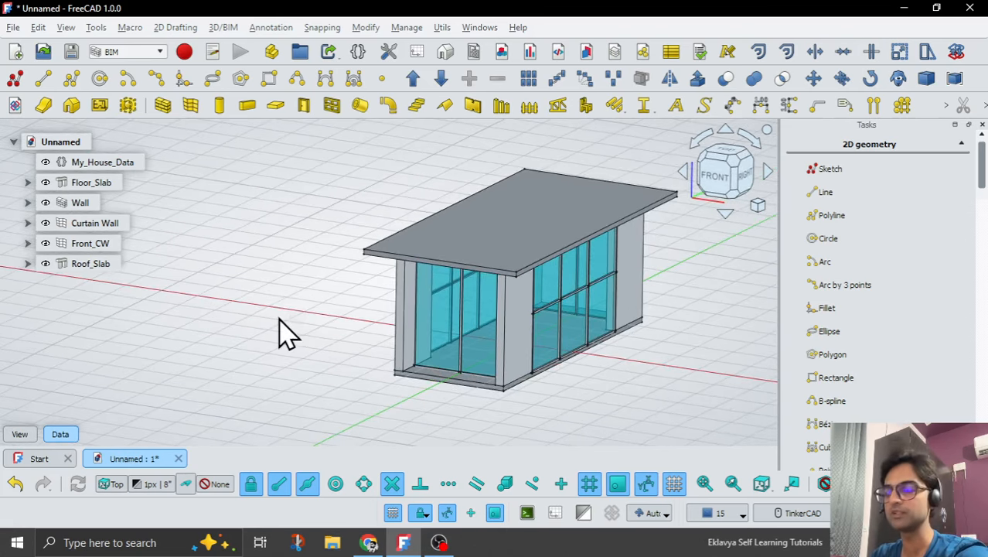
scroll(555, 419, up, 3)
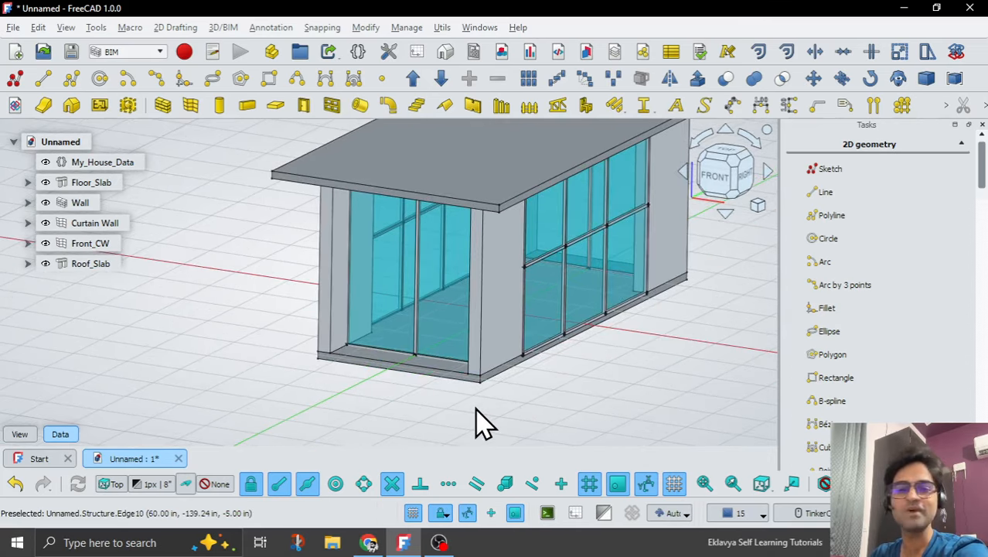
scroll(477, 421, down, 3)
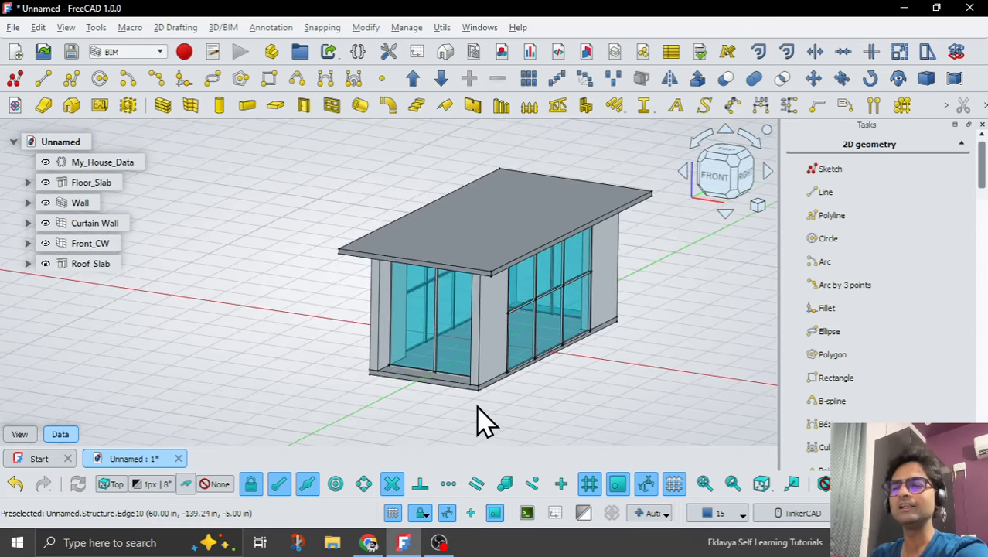
click(673, 483)
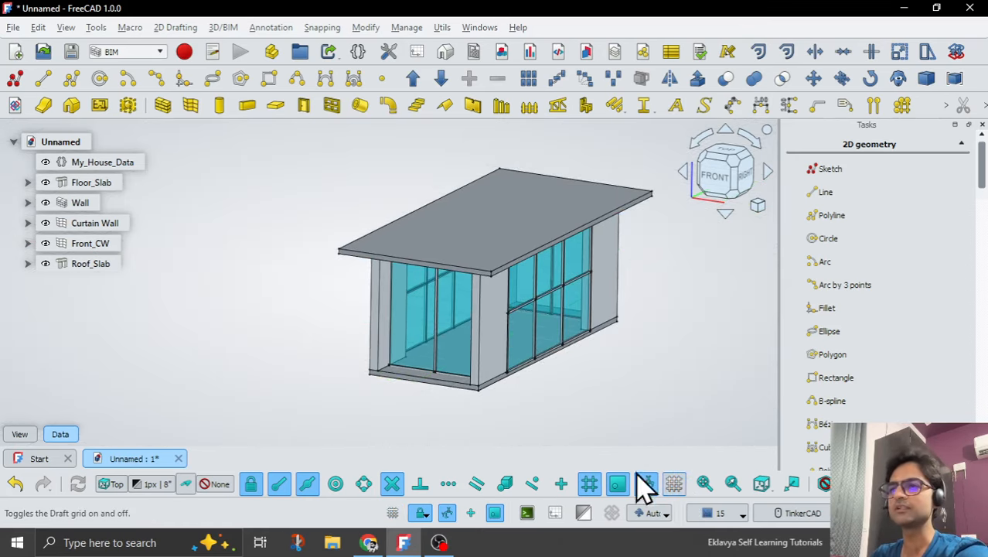
click(91, 184)
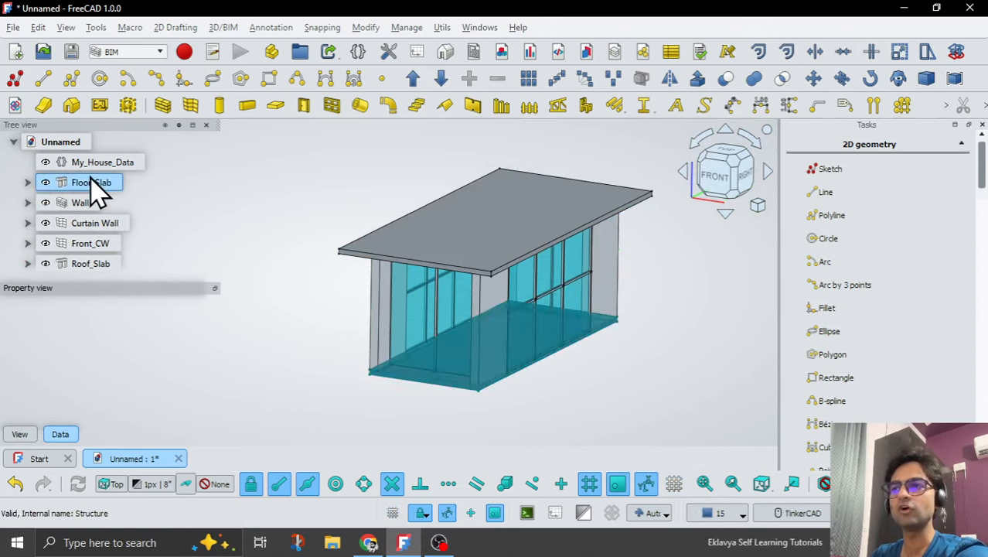
ctrl+click(99, 265)
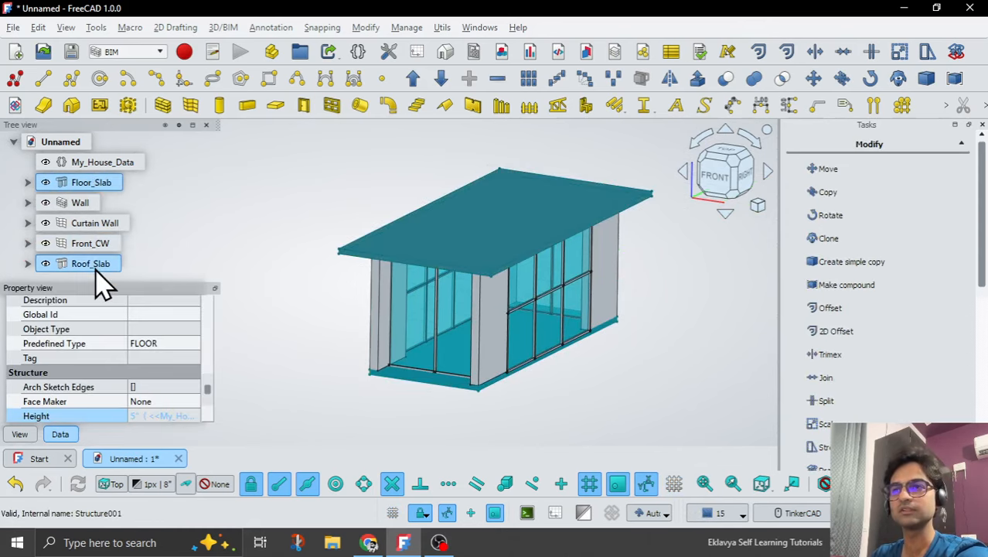
click(298, 313)
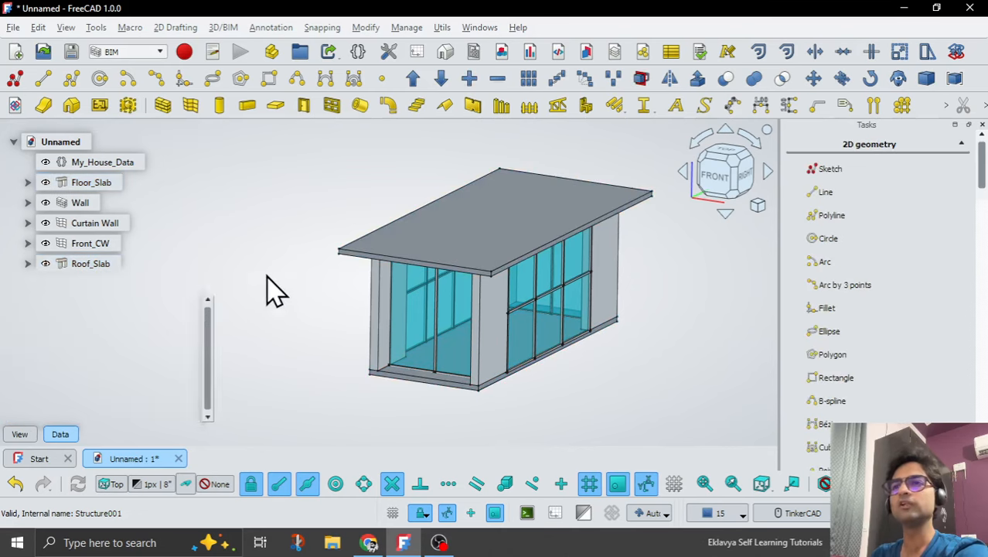
Create a group in the document and label it Slabs.
right_click(74, 145)
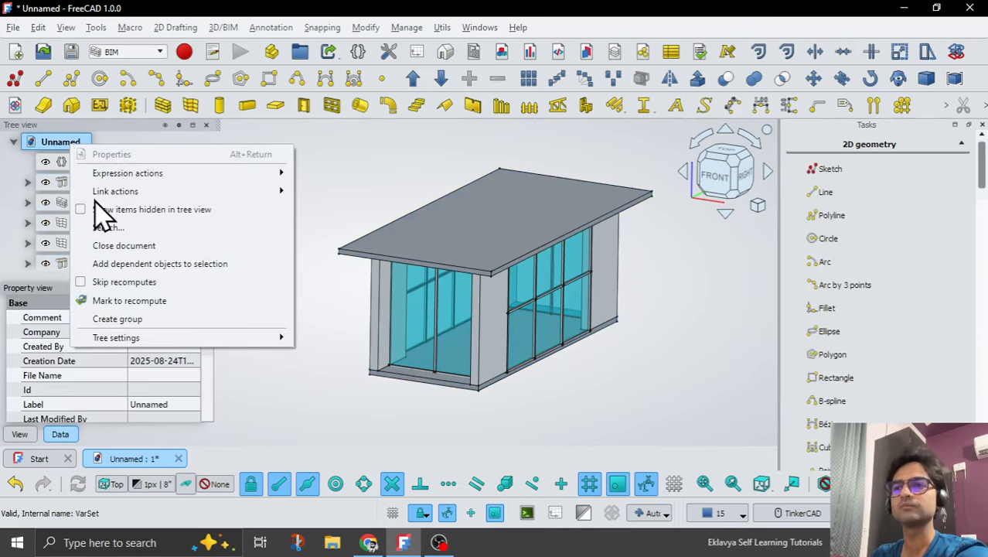
click(136, 320)
scroll(96, 236, down, 1)
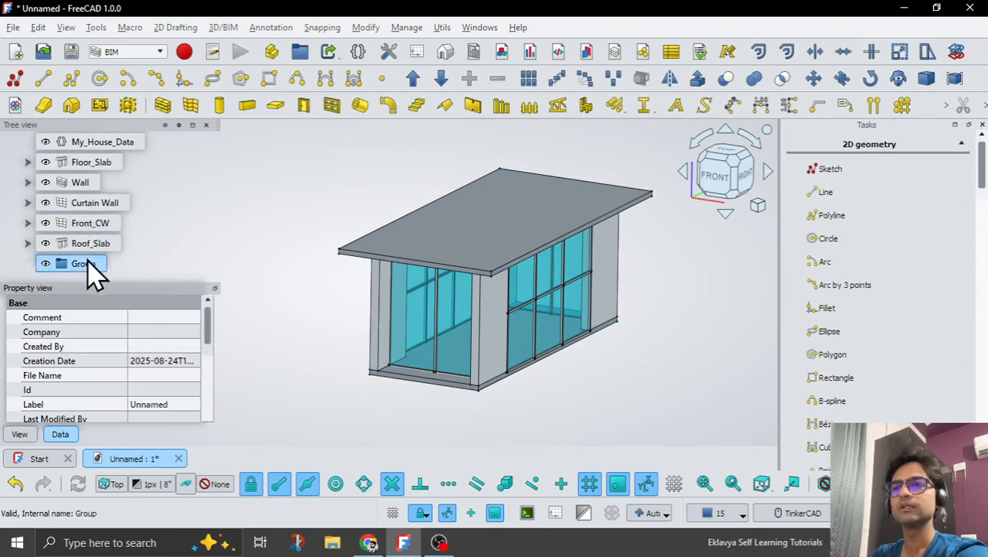
click(92, 266)
double_click(166, 317)
text(Slabs)
key(Return)
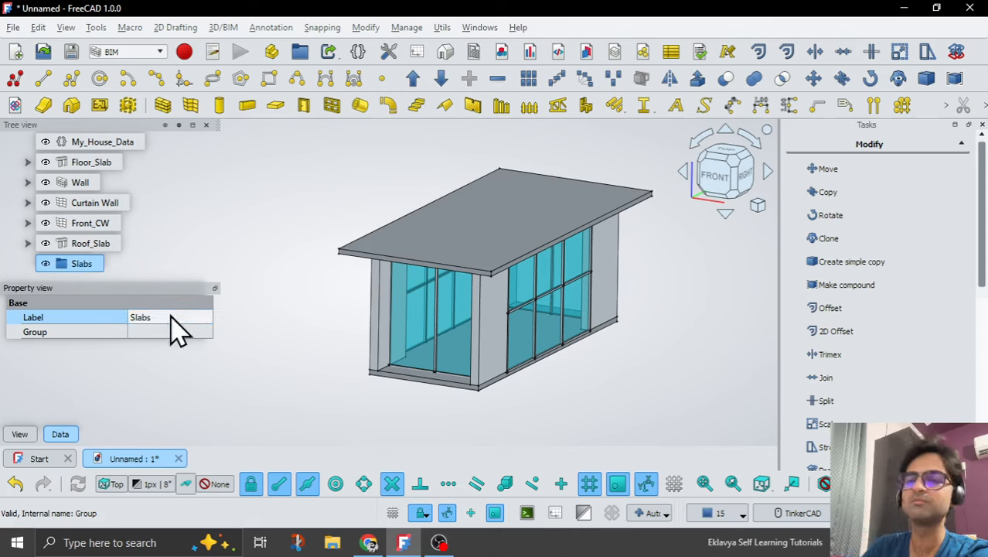
Move Floor_Slab and Roof_Slab into the Slabs group.
click(91, 164)
ctrl+click(99, 244)
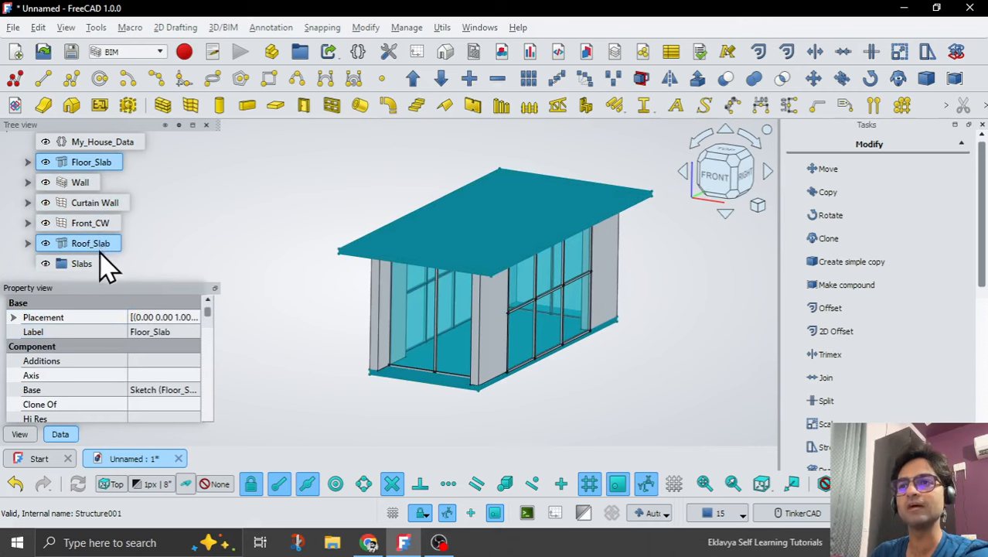
drag(108, 266, 81, 263)
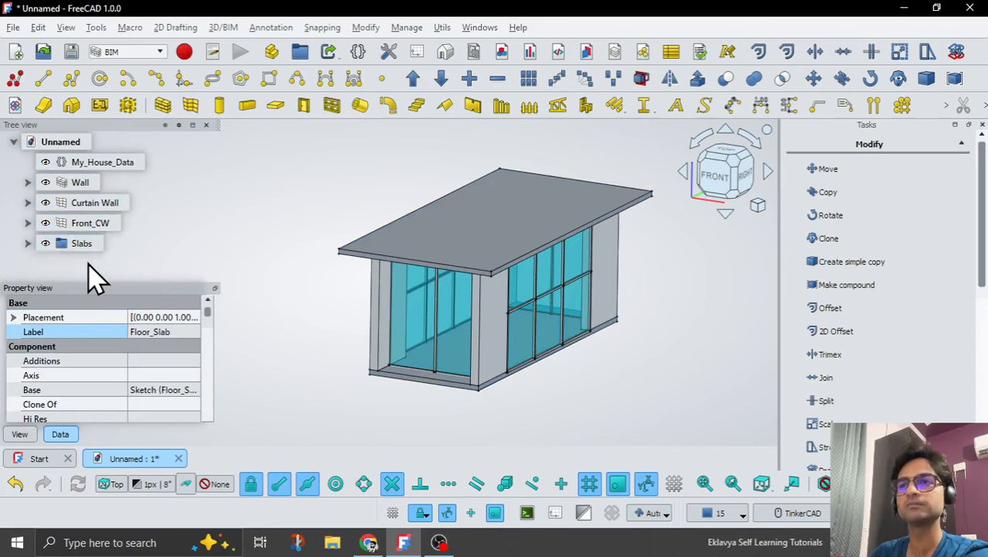
Create a second group labelled Walls and move the Wall object into it.
right_click(70, 141)
click(122, 311)
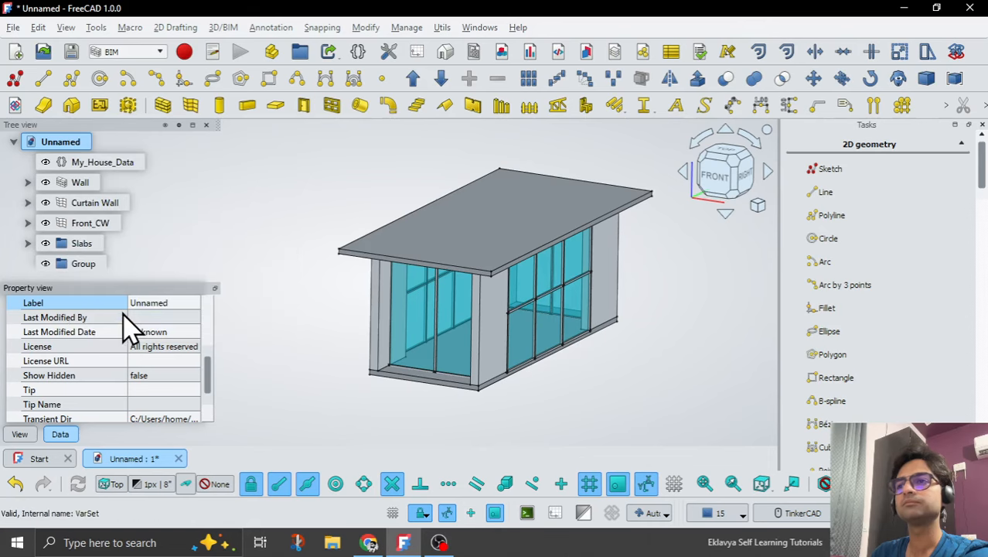
click(91, 265)
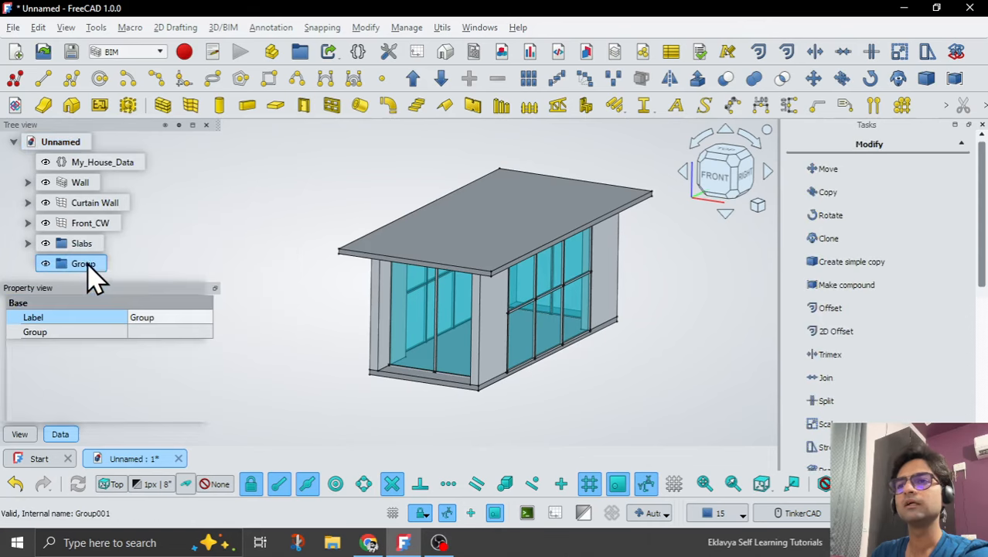
click(162, 317)
text(Walls)
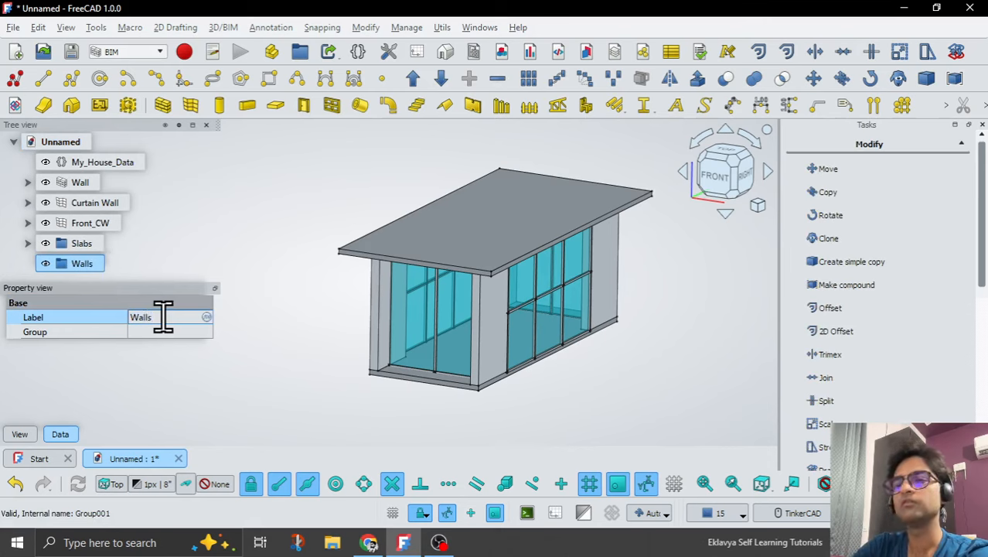
key(Return)
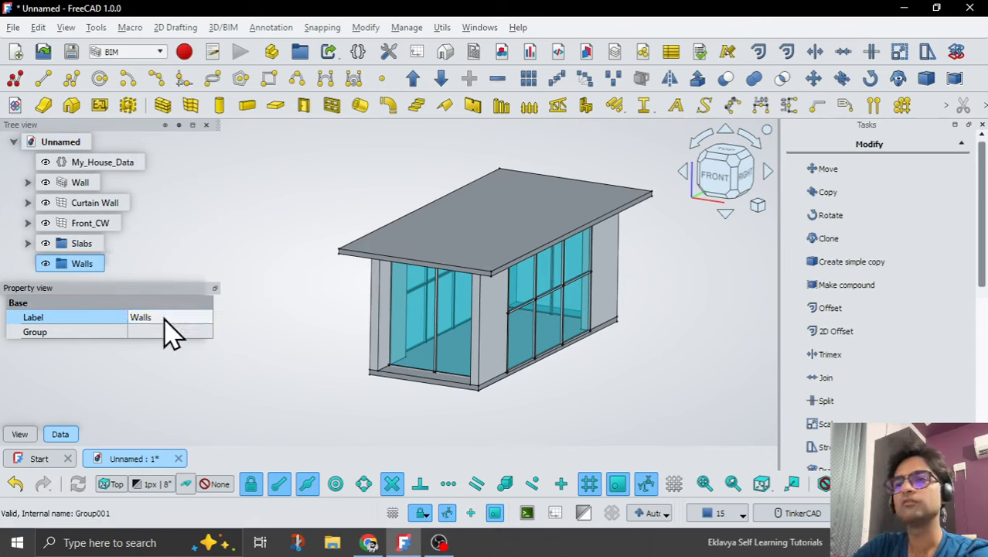
click(80, 186)
drag(79, 187, 94, 263)
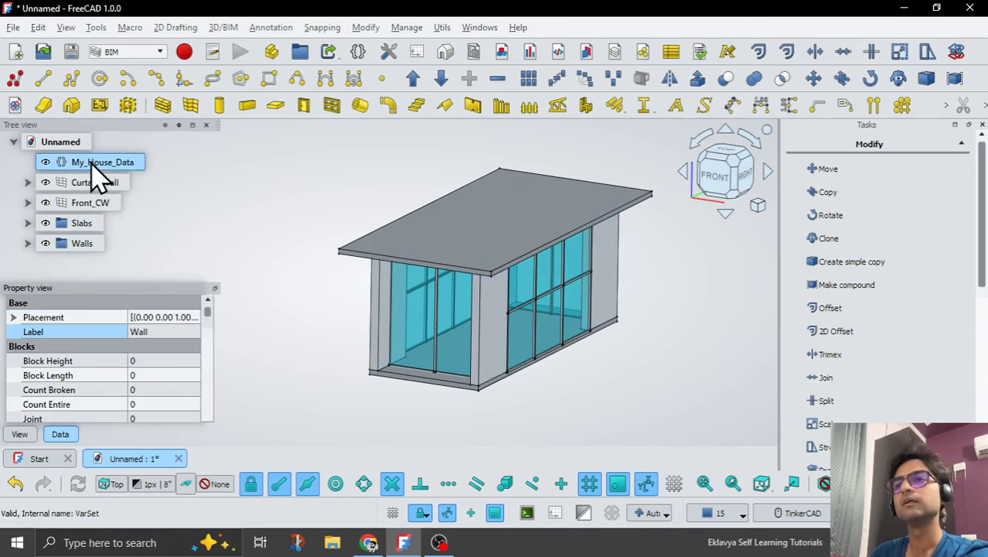
Create a third group in the document and label it Curtain_Walls.
right_click(90, 163)
click(55, 144)
right_click(54, 143)
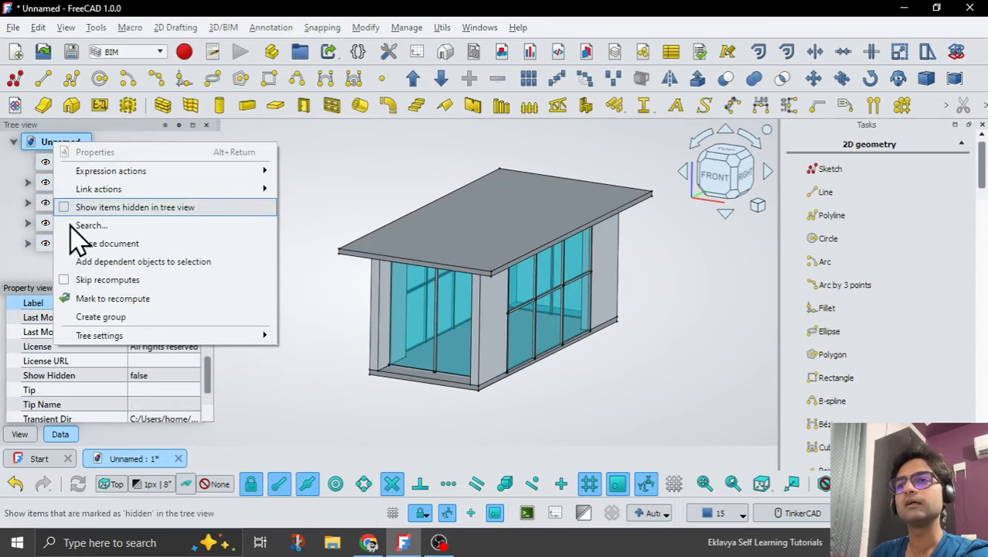
click(97, 316)
click(84, 265)
click(162, 317)
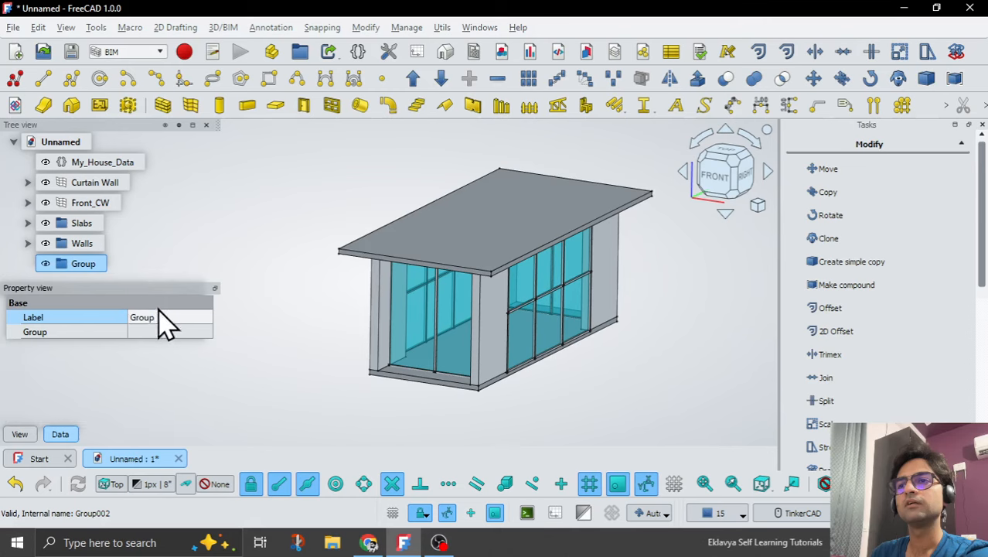
text(Curtain_)
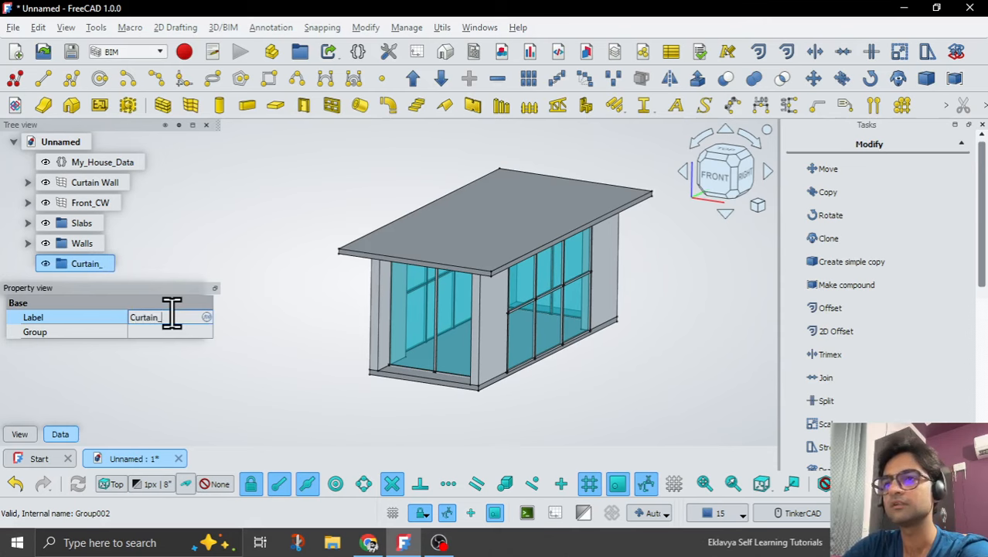
text(Wa)
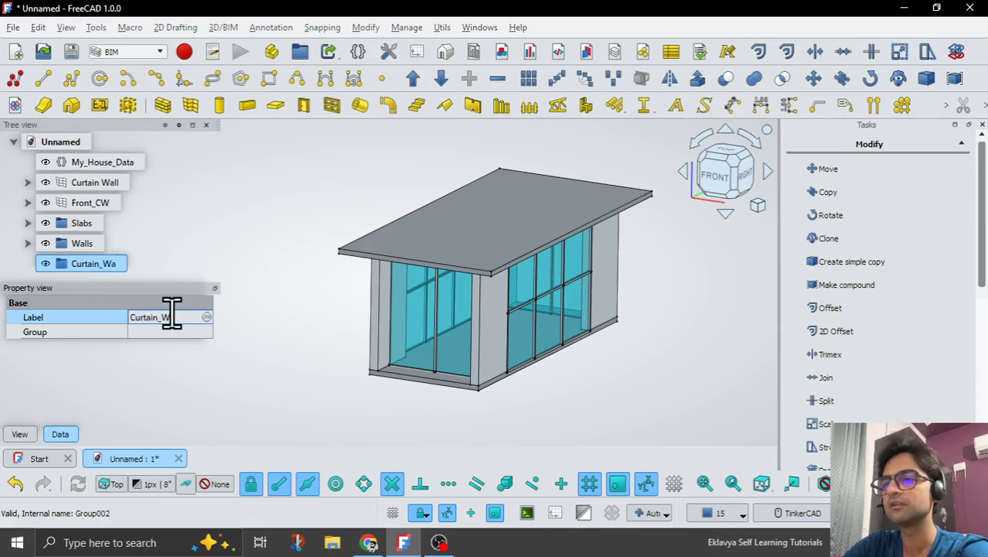
key(Return)
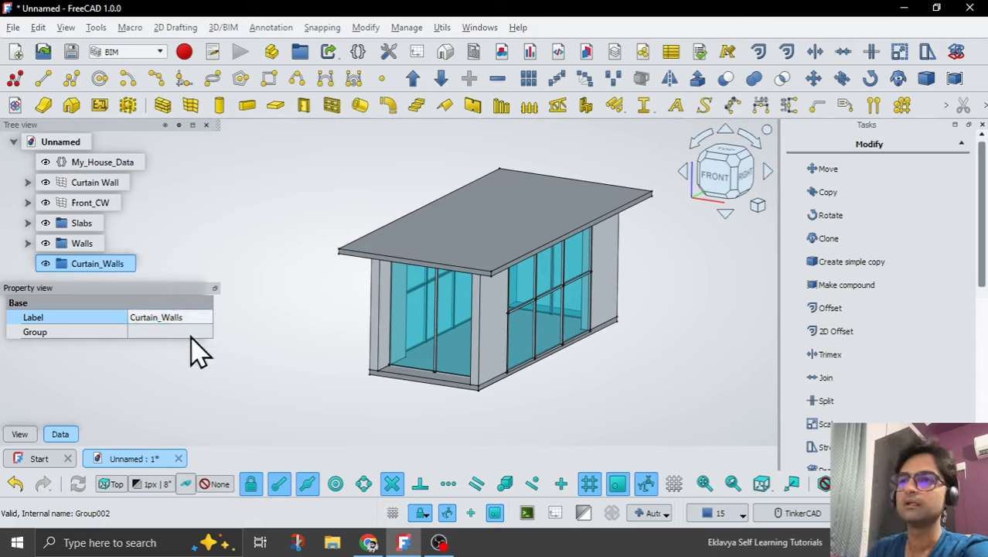
Move the Curtain Wall and Front_CW objects into the Curtain_Walls group.
click(93, 185)
ctrl+click(92, 203)
drag(93, 202, 99, 272)
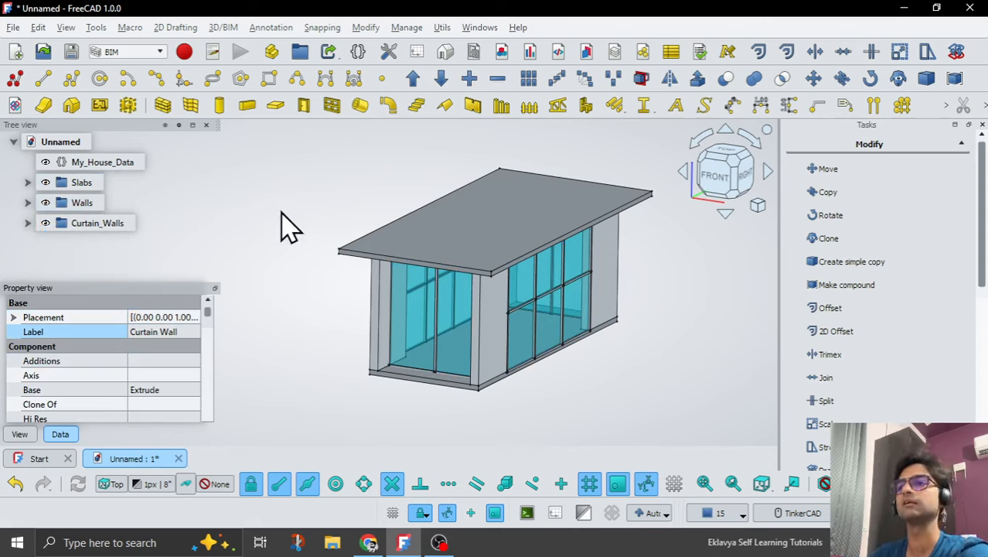
click(328, 210)
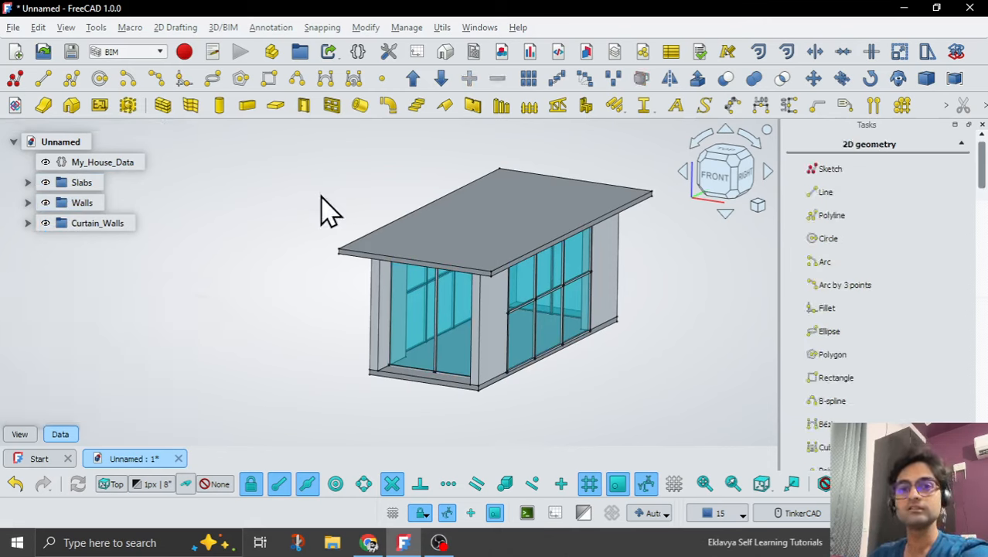
Save the document as Model_House in the Container House folder.
key(ctrl+shift+s)
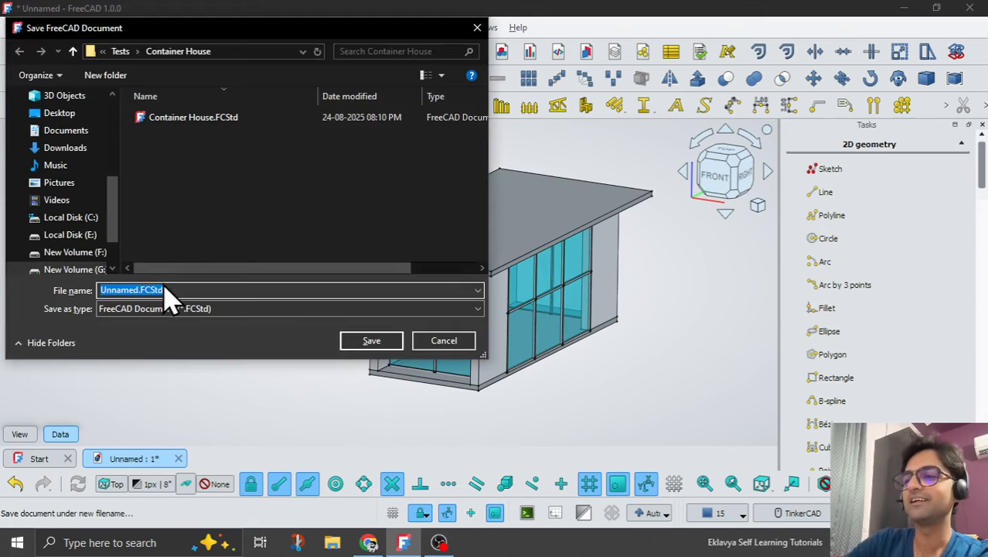
text(Model_House)
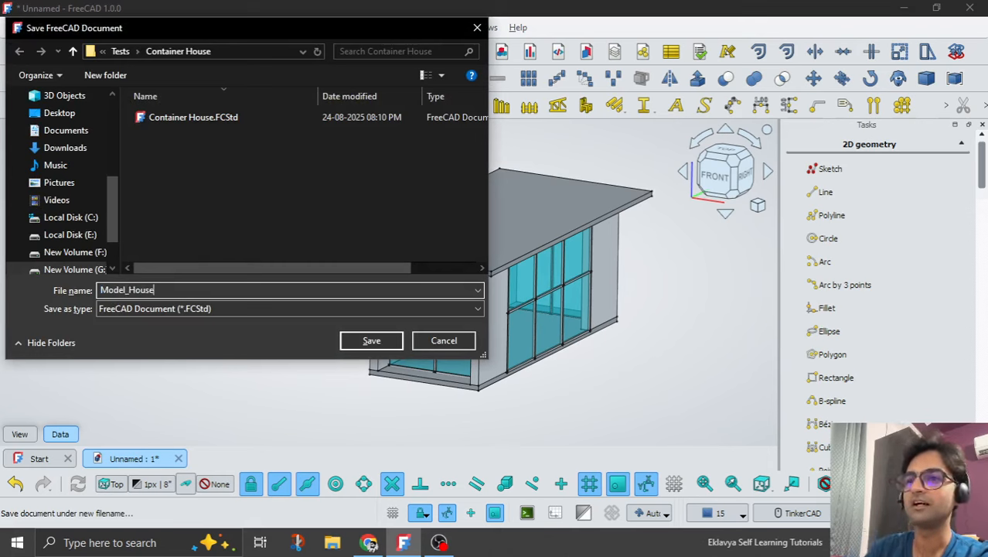
click(358, 348)
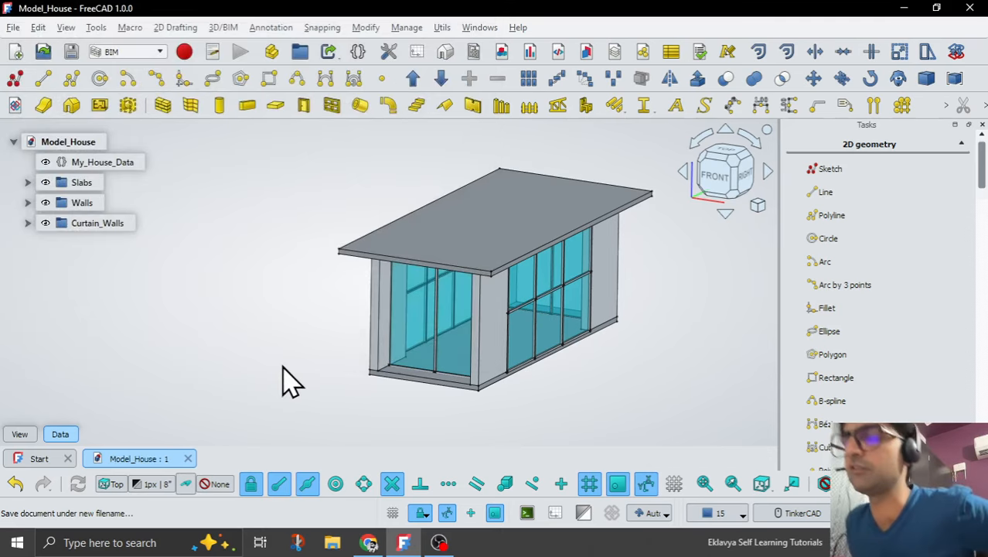
click(439, 543)
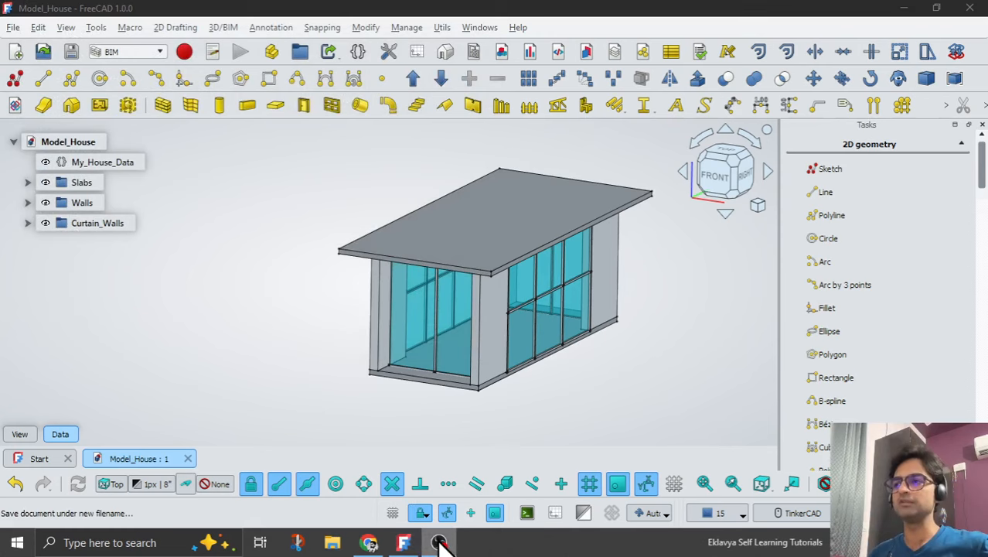
click(404, 543)
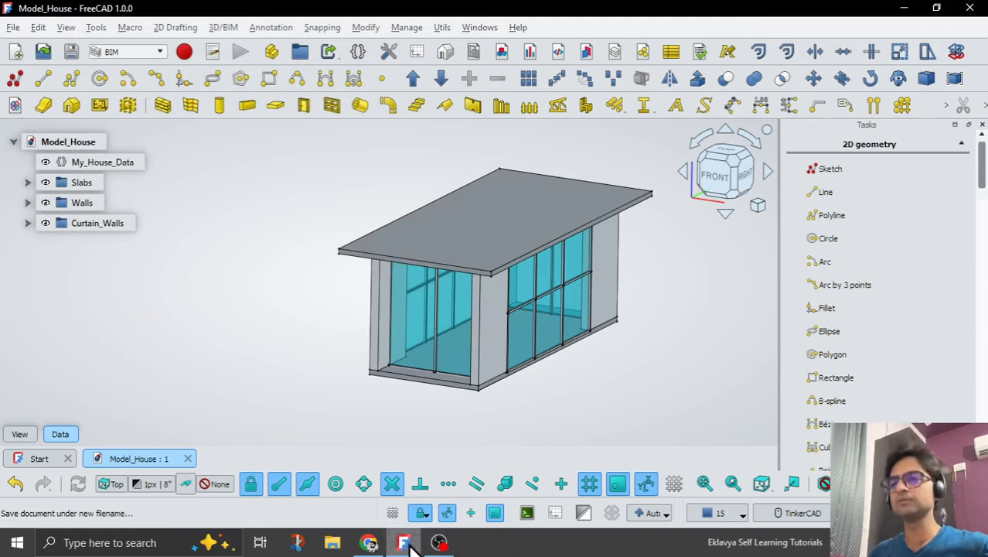
Set the shape appearance of Floor_Slab and Roof_Slab together to black (#000000).
click(82, 187)
click(27, 434)
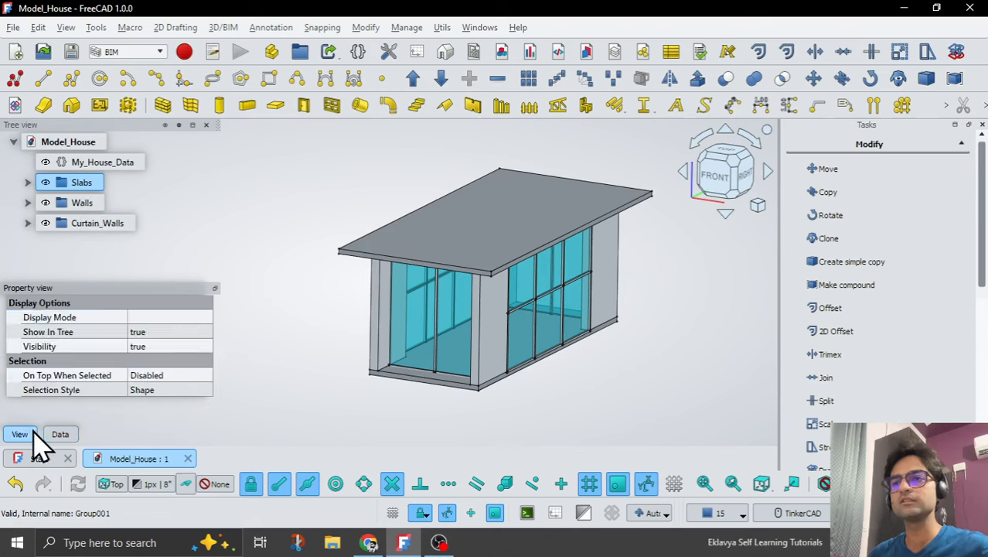
click(66, 434)
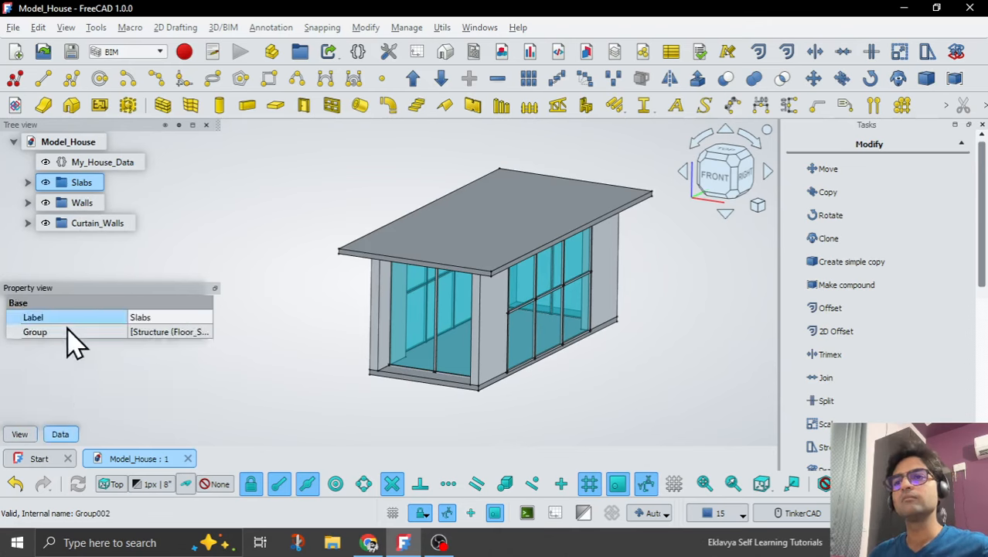
click(27, 183)
click(96, 202)
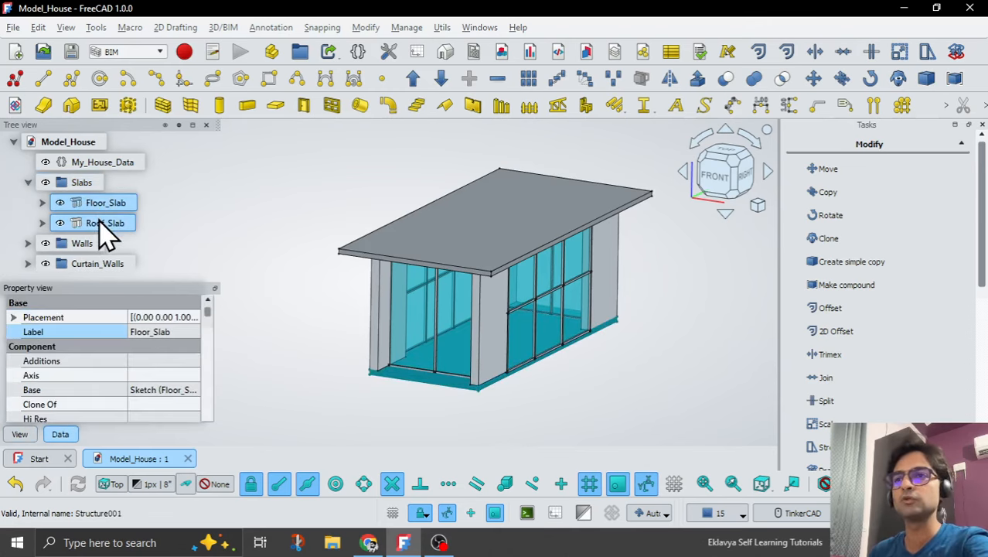
ctrl+click(104, 223)
click(22, 434)
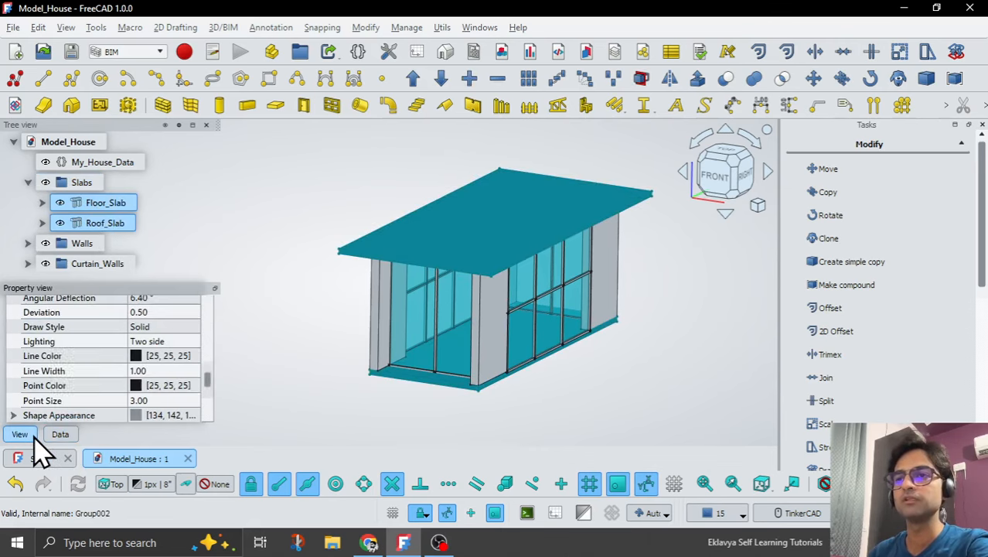
click(175, 415)
click(171, 415)
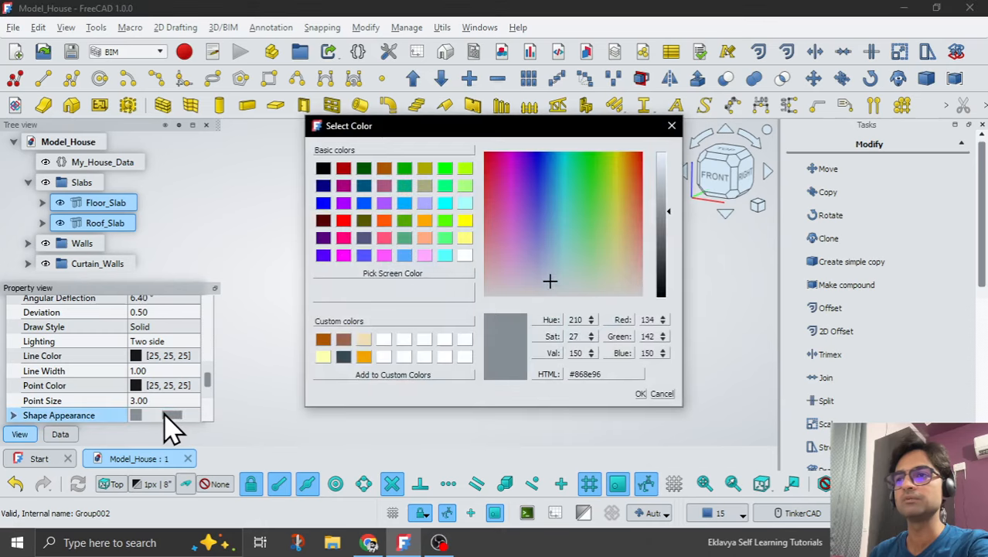
click(323, 168)
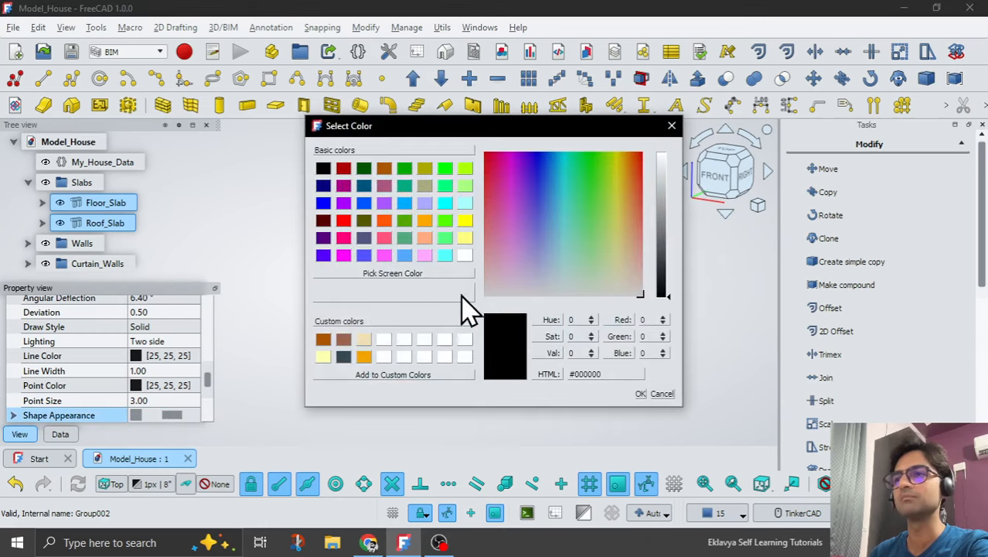
click(641, 393)
click(618, 417)
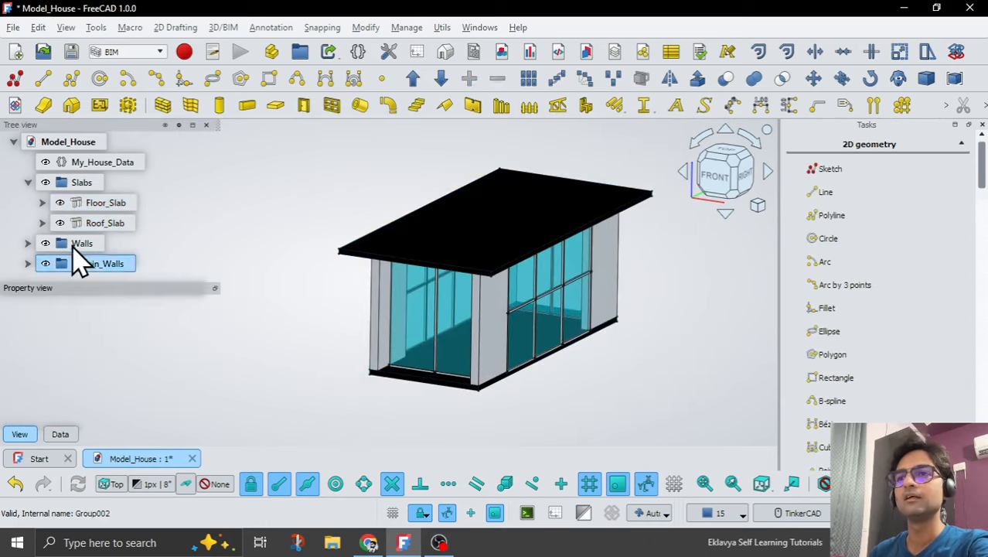
Set the shape appearance of the Wall object in the Walls group to the pale yellow custom colour #ffffae.
click(28, 243)
click(94, 243)
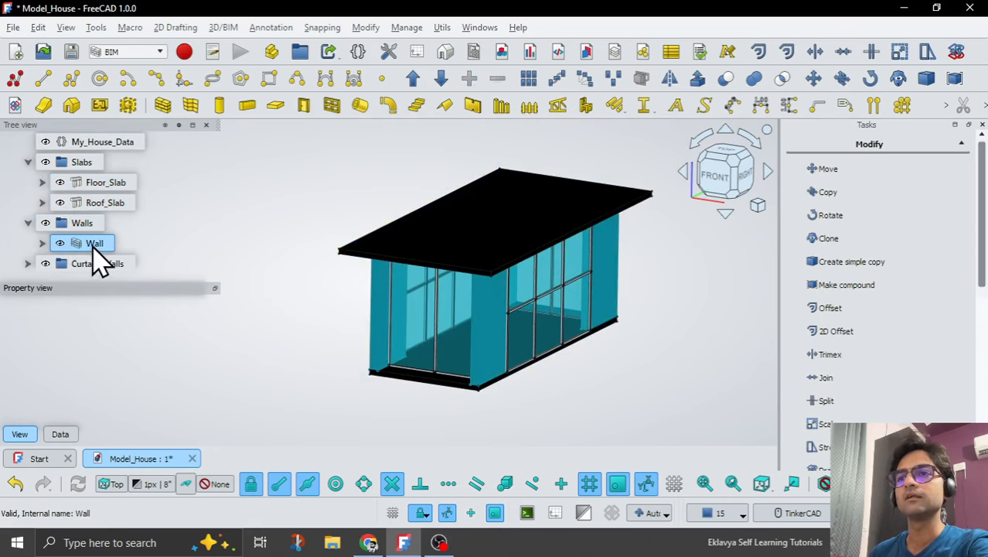
click(158, 415)
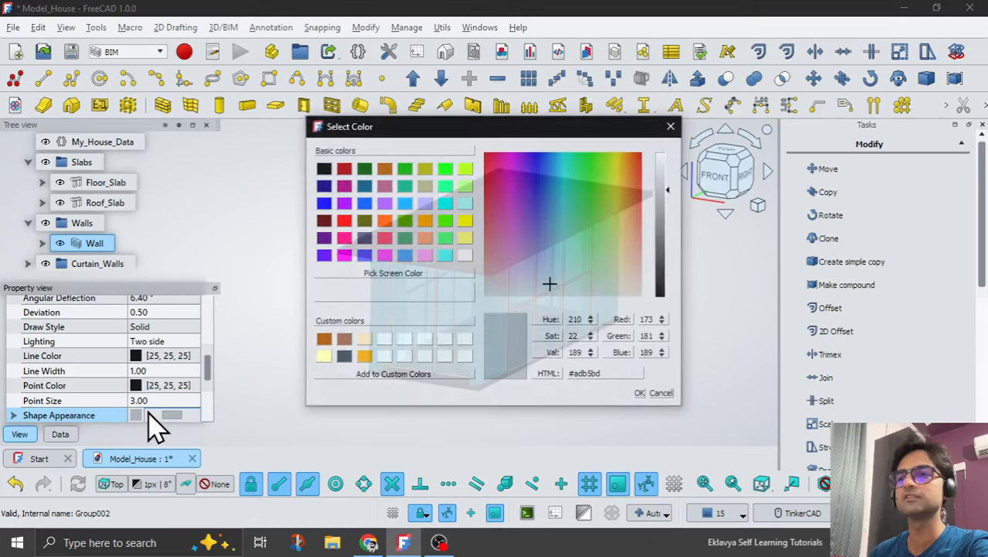
click(322, 356)
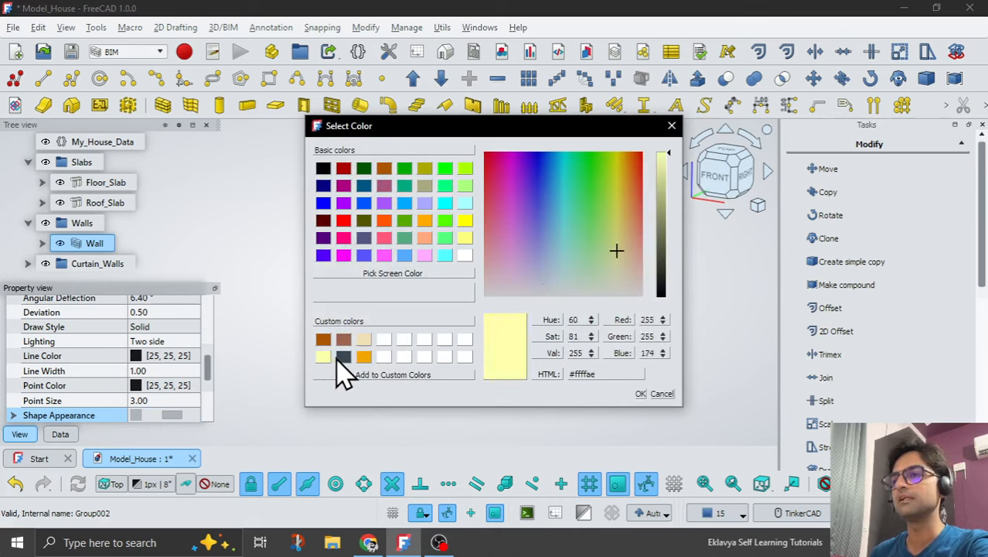
click(641, 395)
click(581, 415)
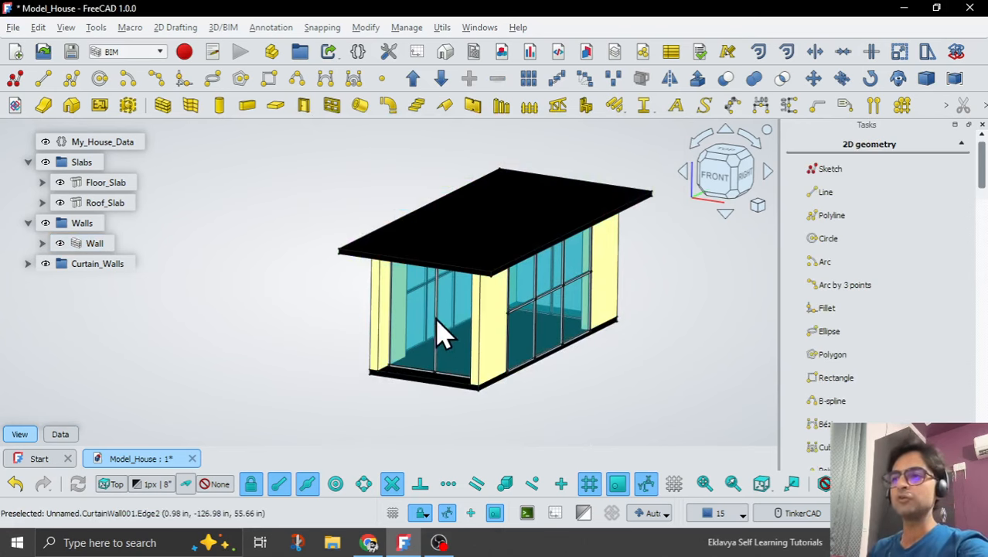
Switch the 3D view to perspective projection and view the house up close from its front-right corner.
right_drag(437, 326, 657, 305)
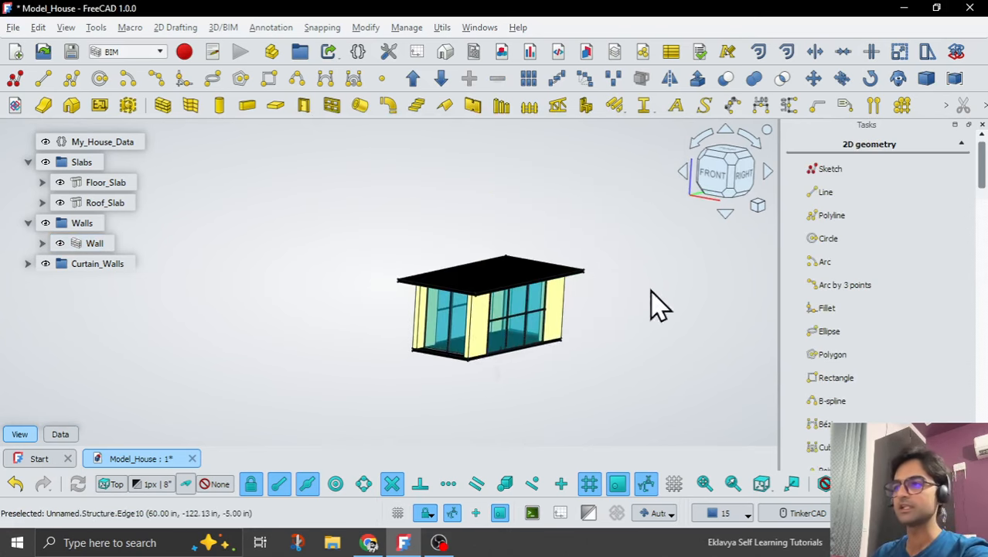
click(758, 205)
click(794, 234)
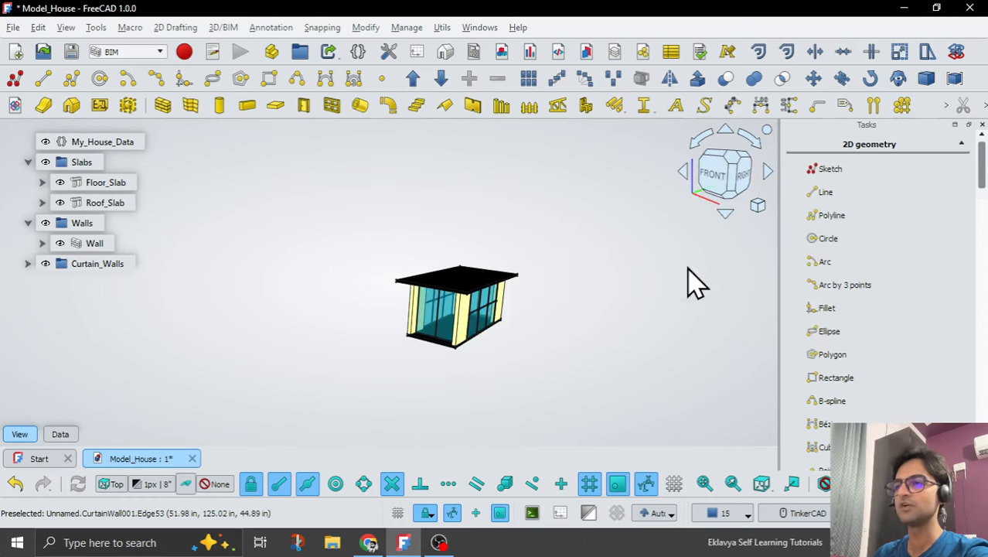
click(733, 185)
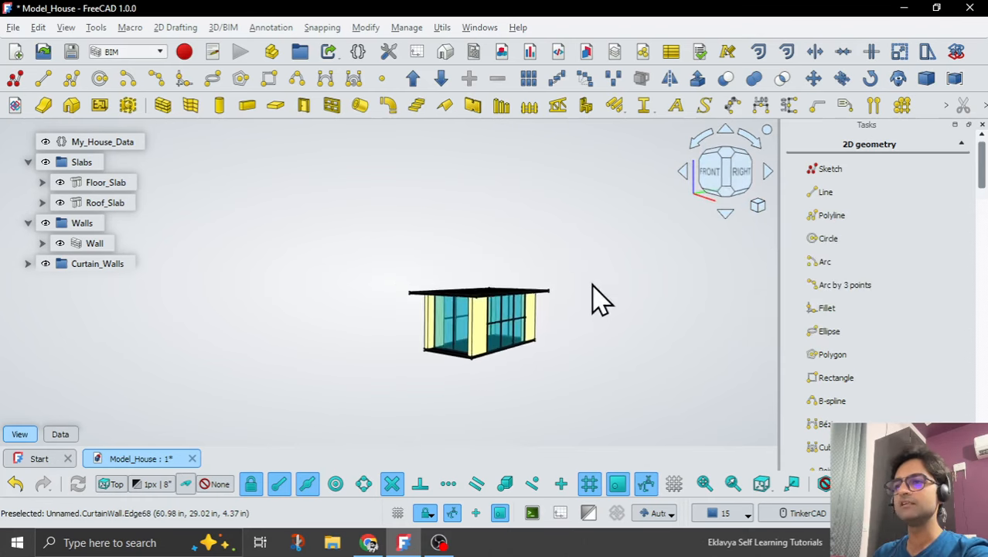
scroll(502, 384, up, 3)
scroll(441, 346, up, 2)
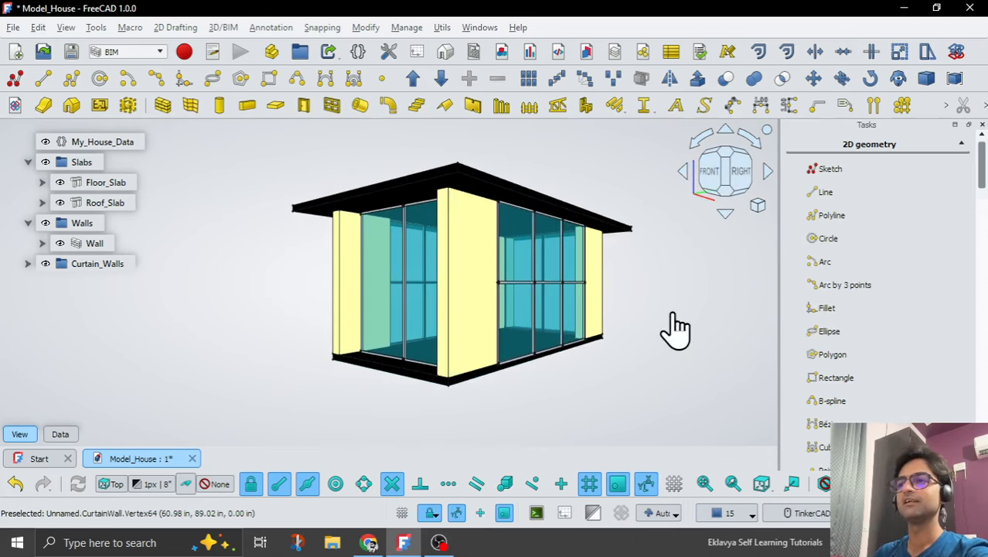
Collapse the Slabs and Walls groups and set Curtain_Wall_Length in My_House_Data to 10'.
click(27, 162)
click(28, 203)
click(67, 165)
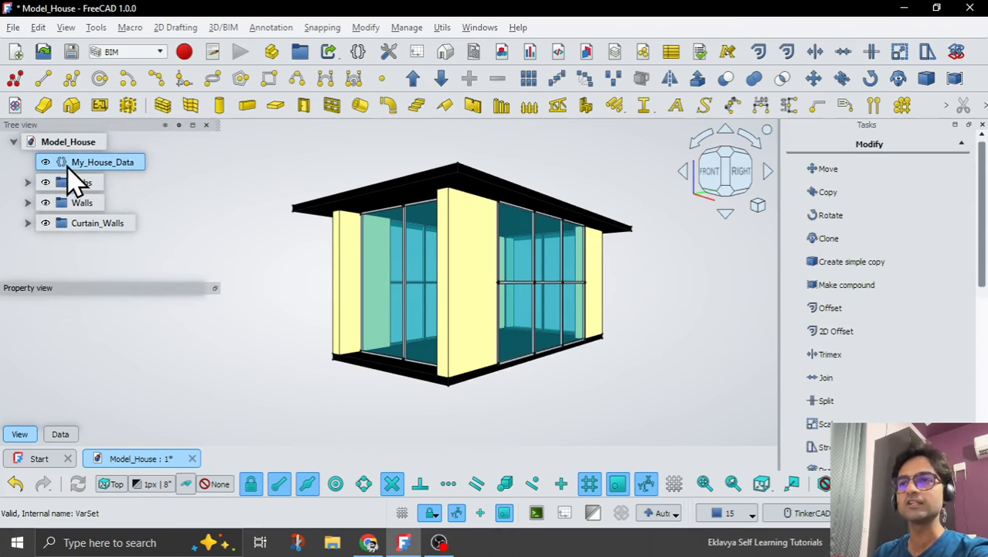
click(58, 434)
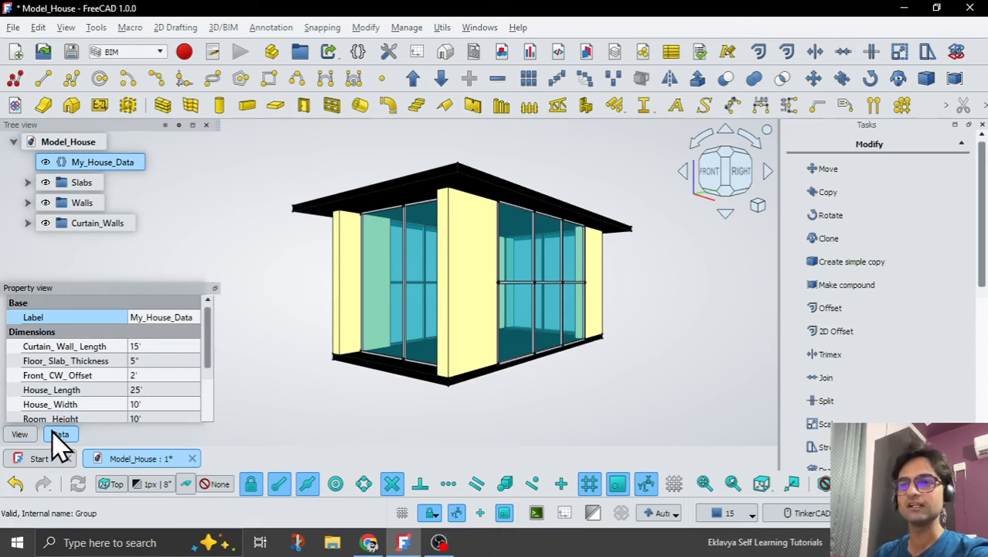
click(161, 346)
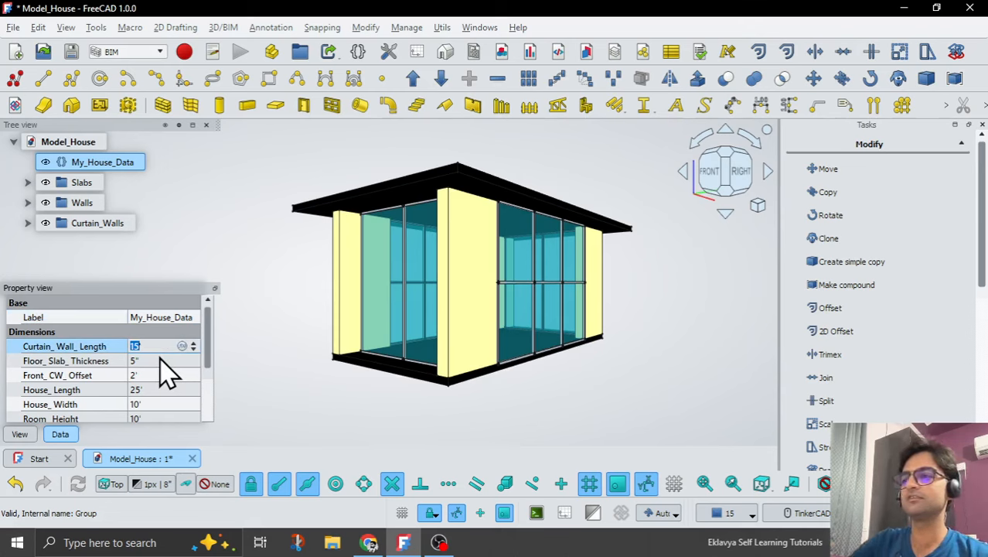
text(10')
key(Return)
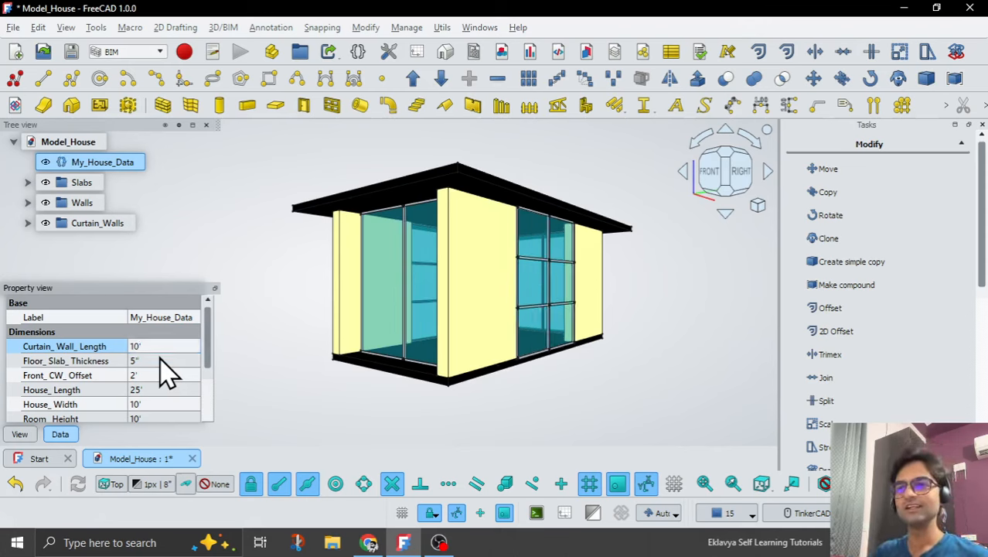
Test the parametric slabs with a Floor_Slab_Thickness of 10" and set it back to 5".
click(161, 360)
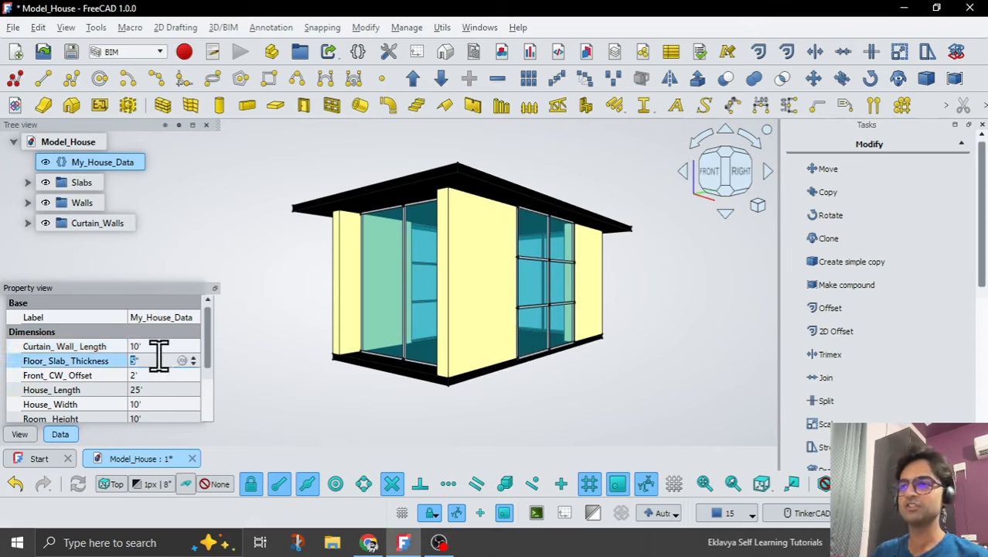
text(10)
key(Return)
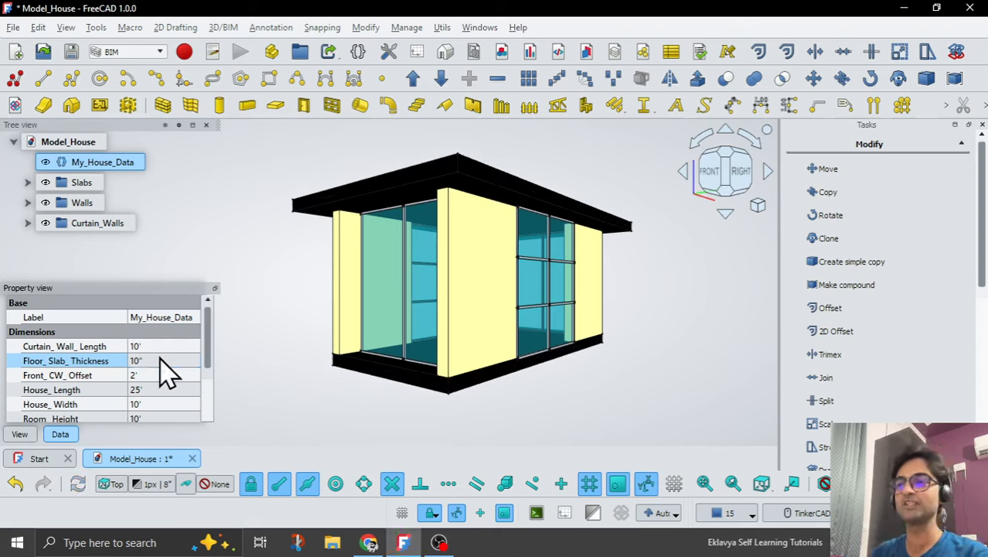
click(160, 360)
text(5)
key(Return)
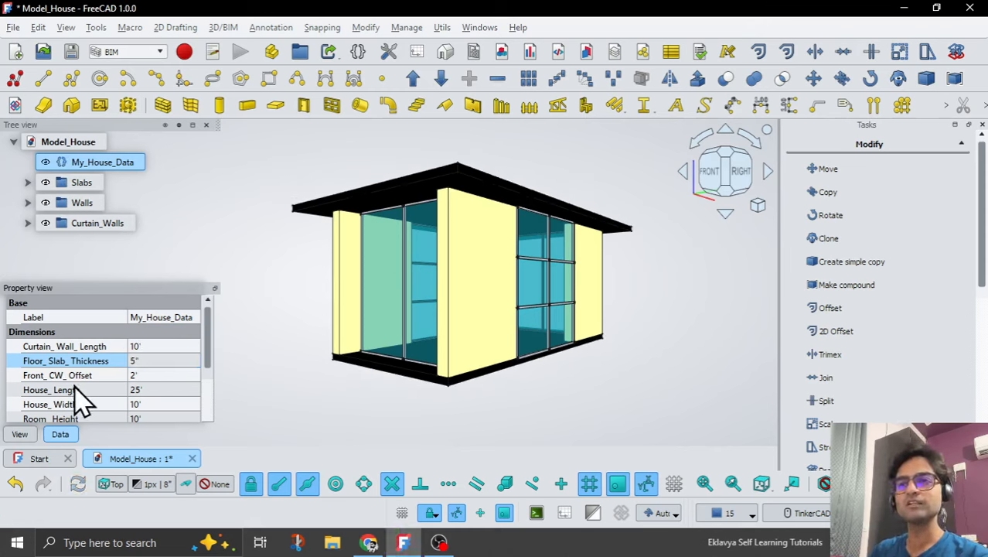
Test Front_CW_Offset in My_House_Data with 1' and then set it to 2.5'.
click(160, 375)
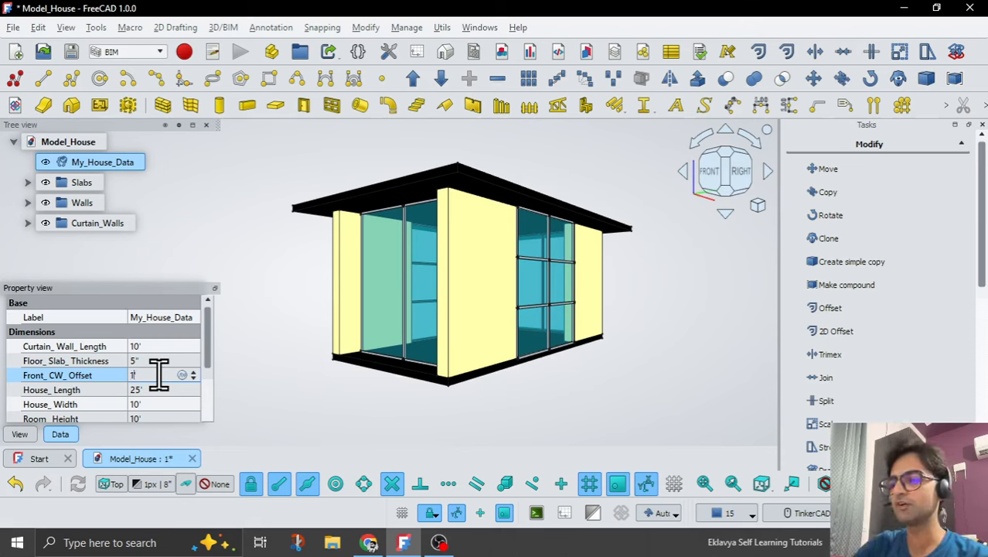
key(Return)
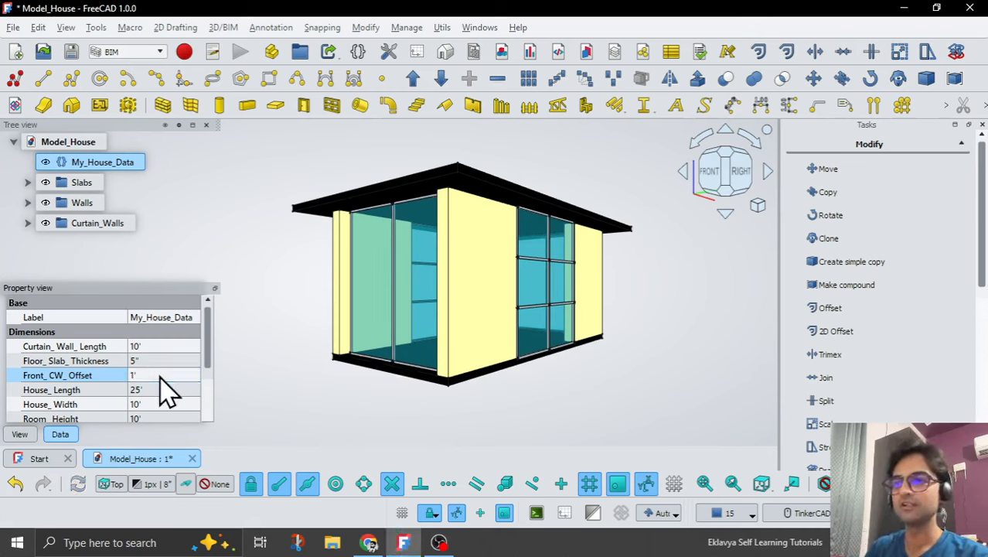
click(159, 375)
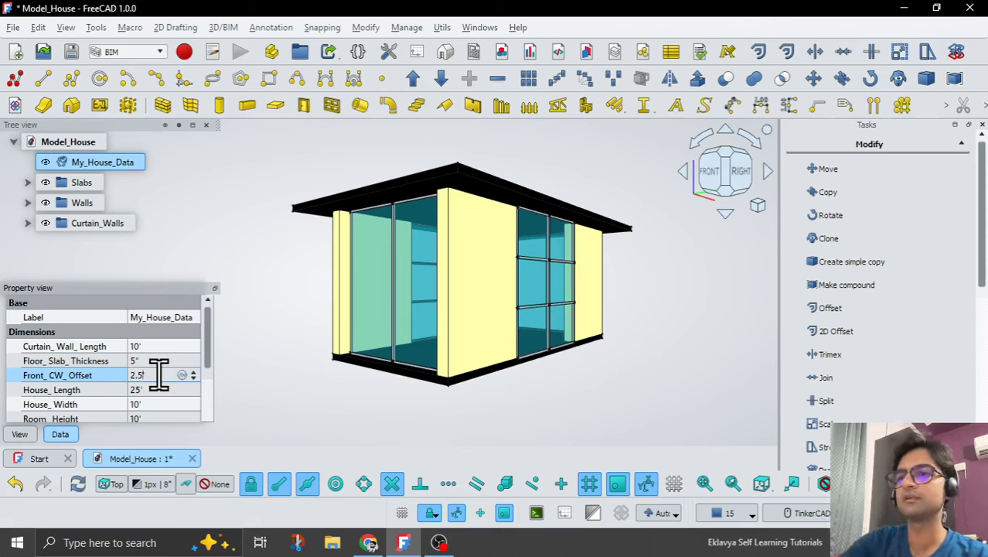
key(Return)
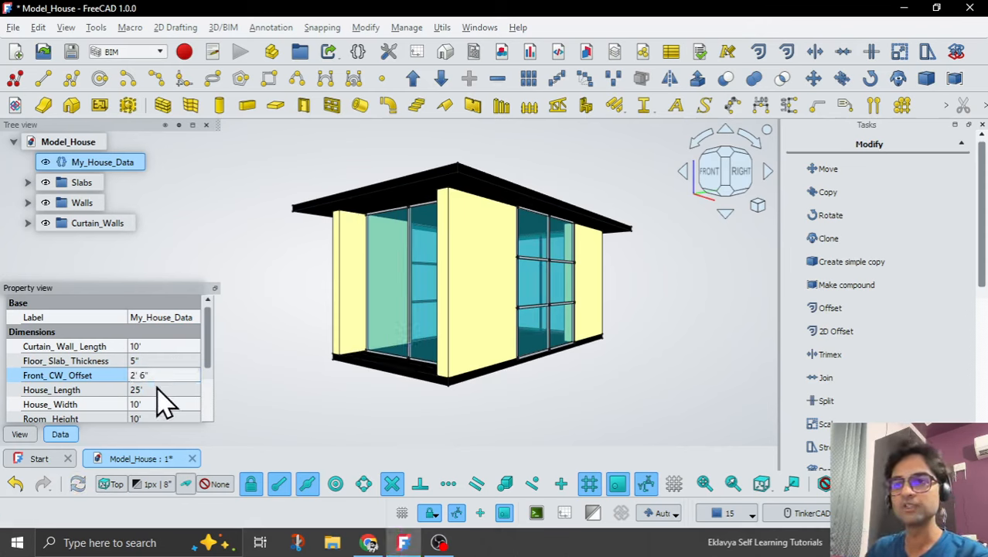
Set House_Length to 20' and House_Width to 15' in My_House_Data.
click(156, 390)
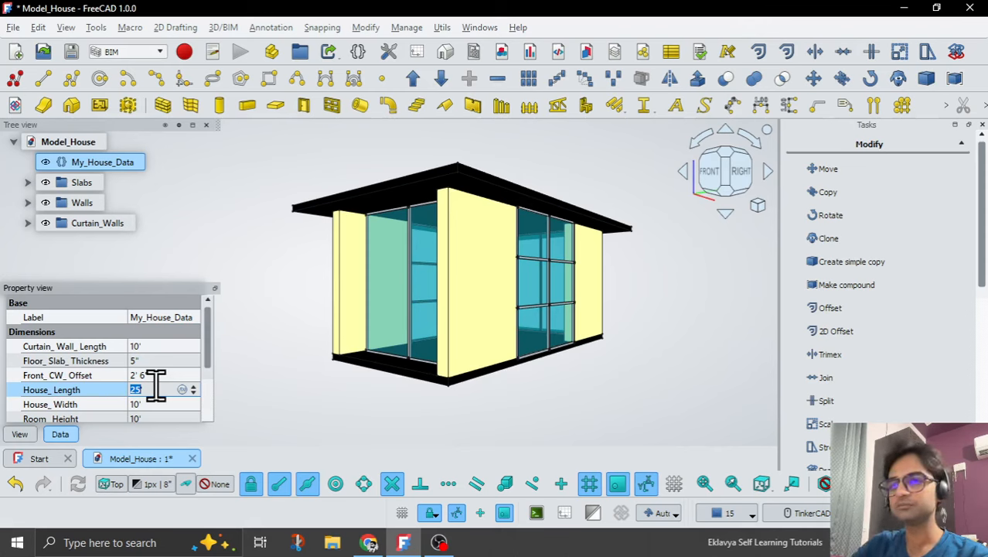
key(Return)
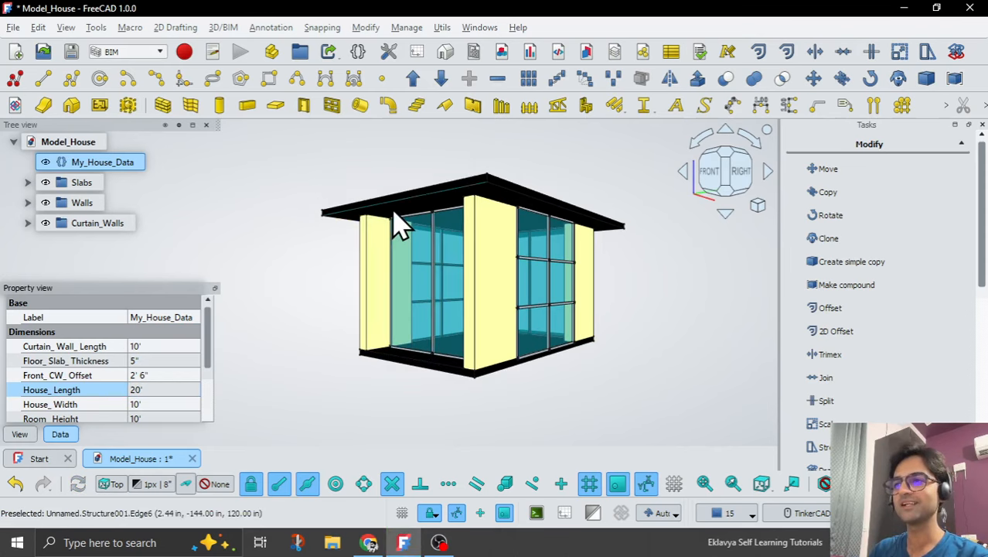
scroll(392, 222, up, 1)
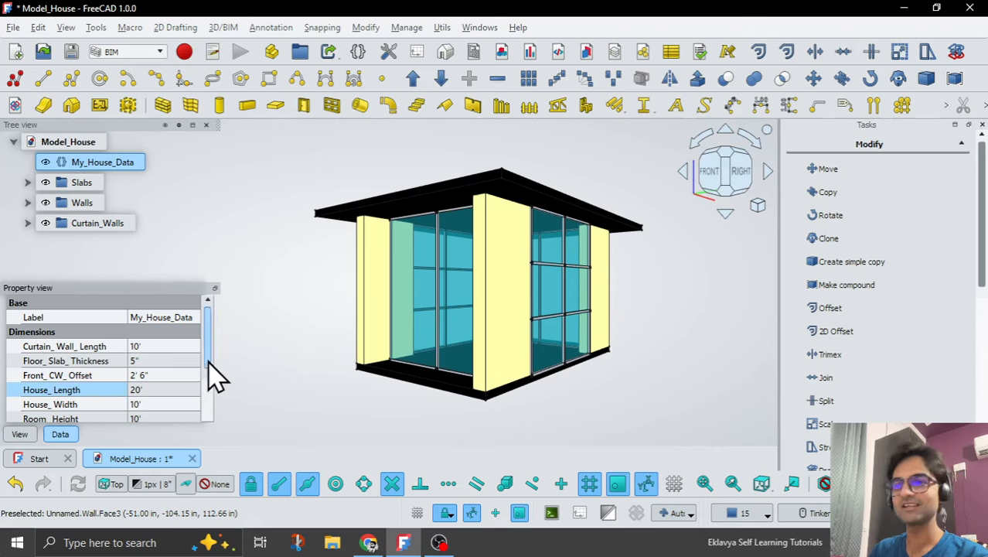
scroll(214, 379, down, 2)
scroll(215, 396, down, 1)
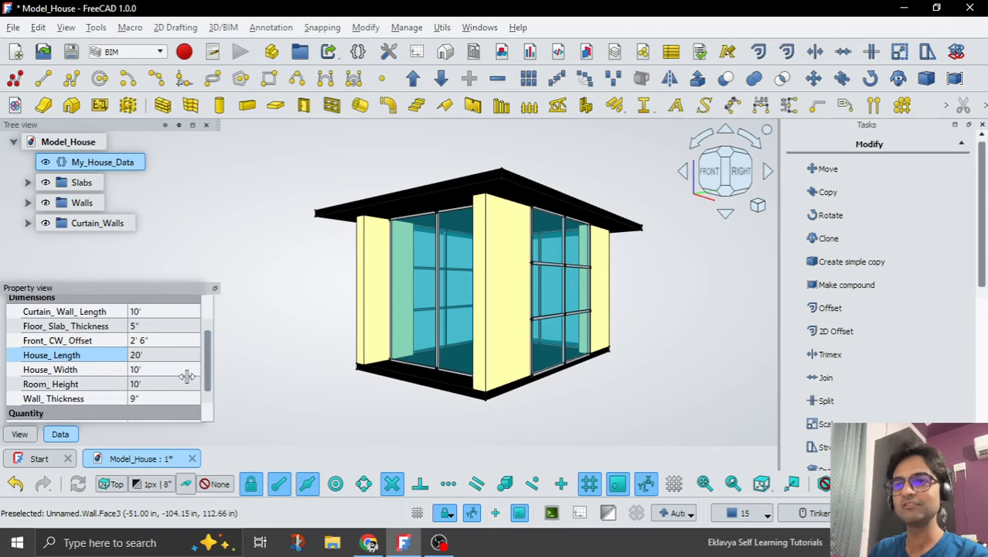
click(158, 370)
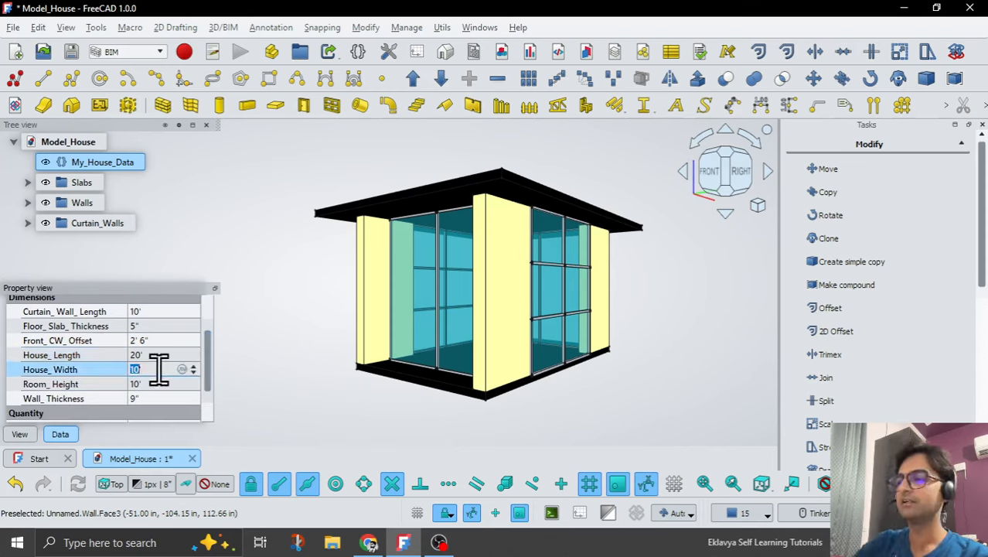
text(15)
key(Return)
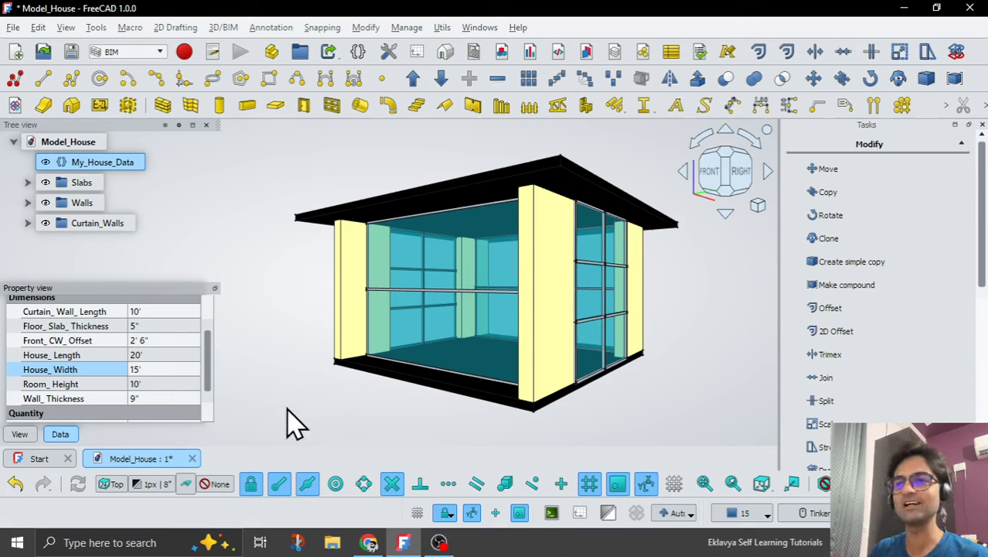
Test the house with a Room_Height of 20' and then set it to 11'.
click(162, 384)
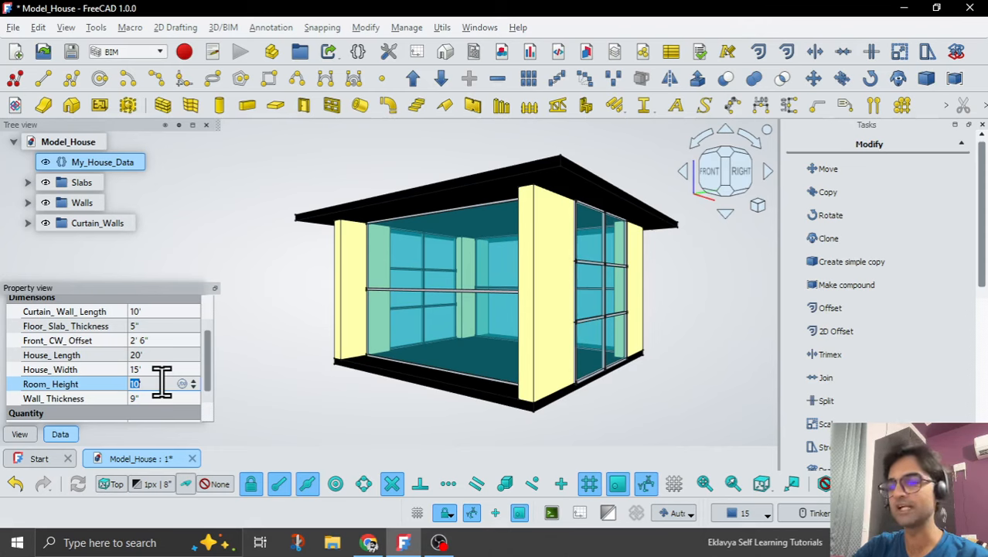
text(20)
key(Return)
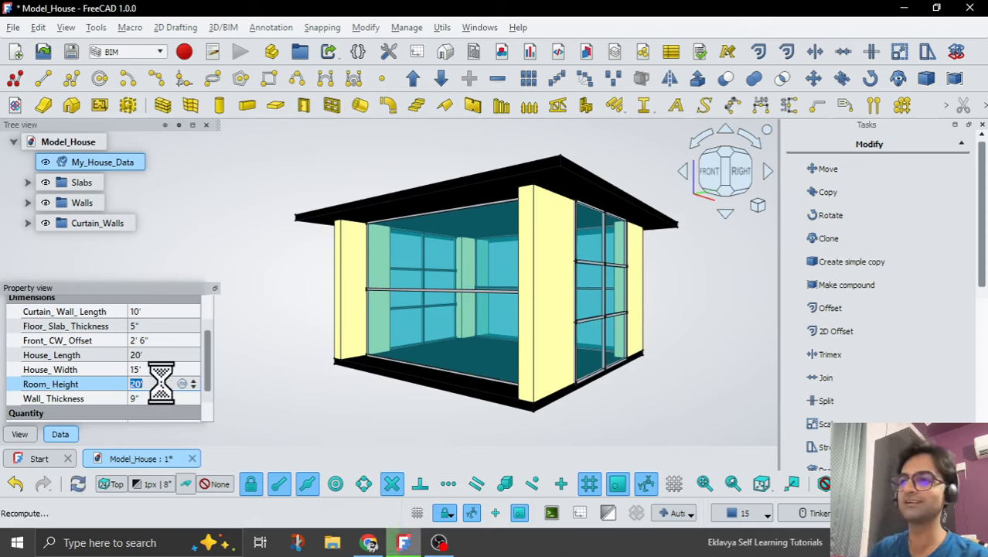
scroll(374, 457, down, 2)
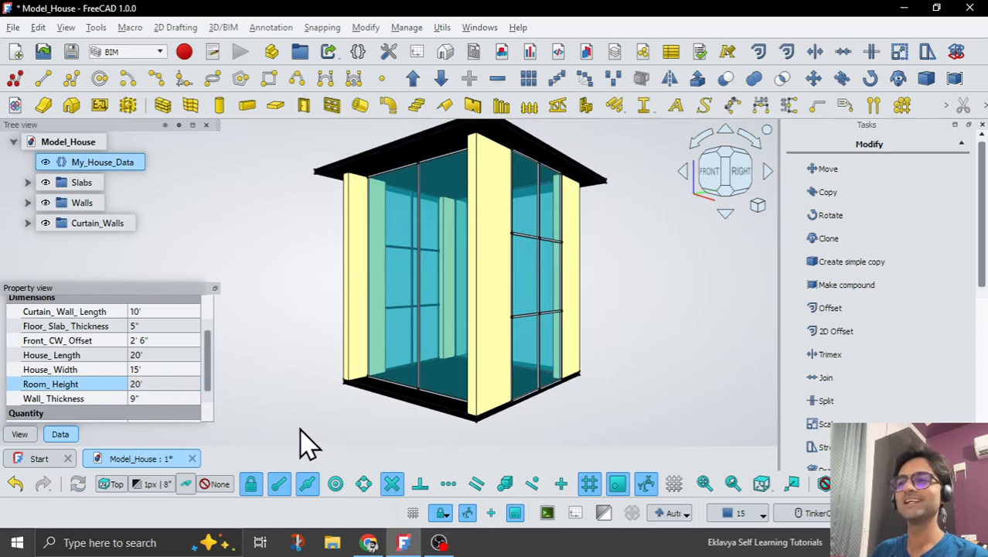
click(150, 383)
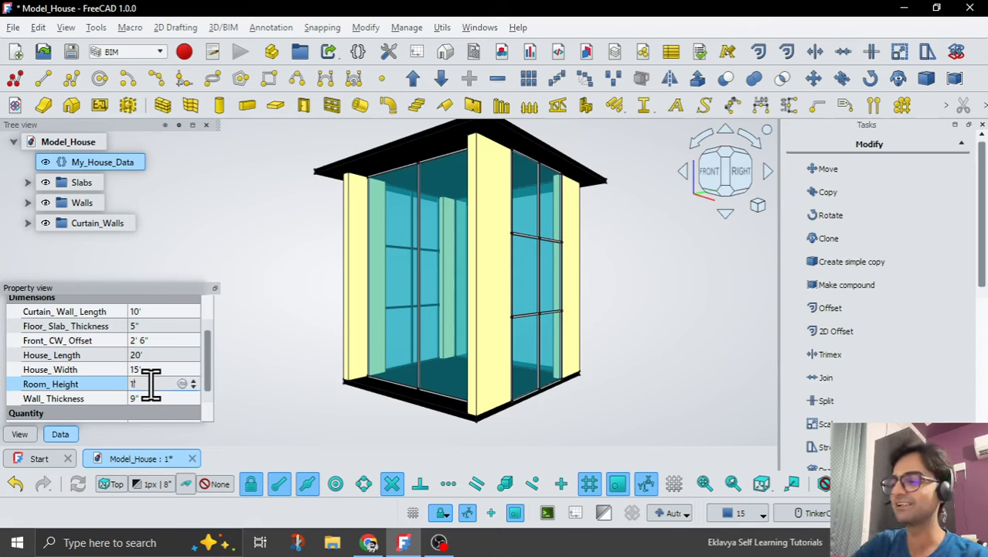
text(11)
key(Return)
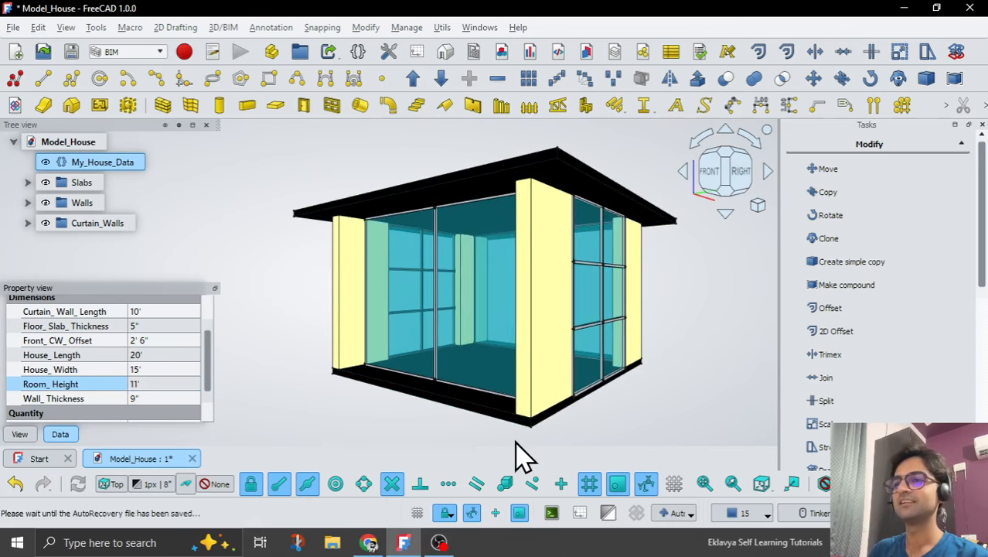
Test the parametric walls with a Wall_Thickness of 4" and set it back to 9".
click(155, 399)
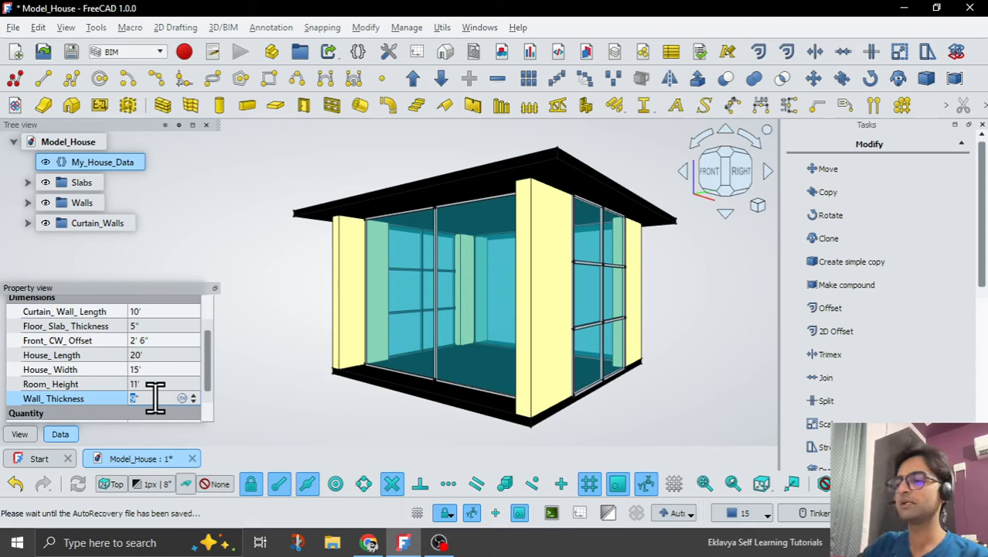
text(6)
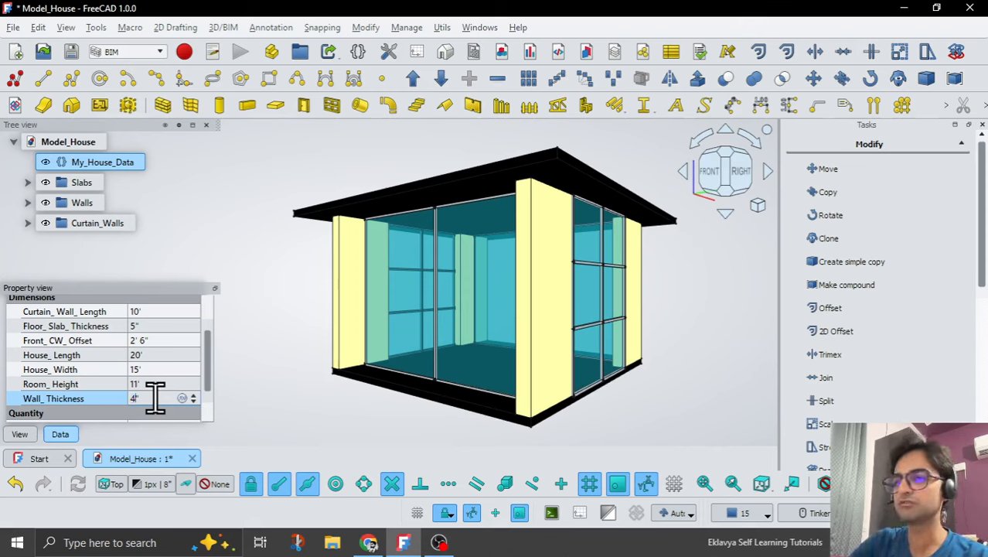
key(Return)
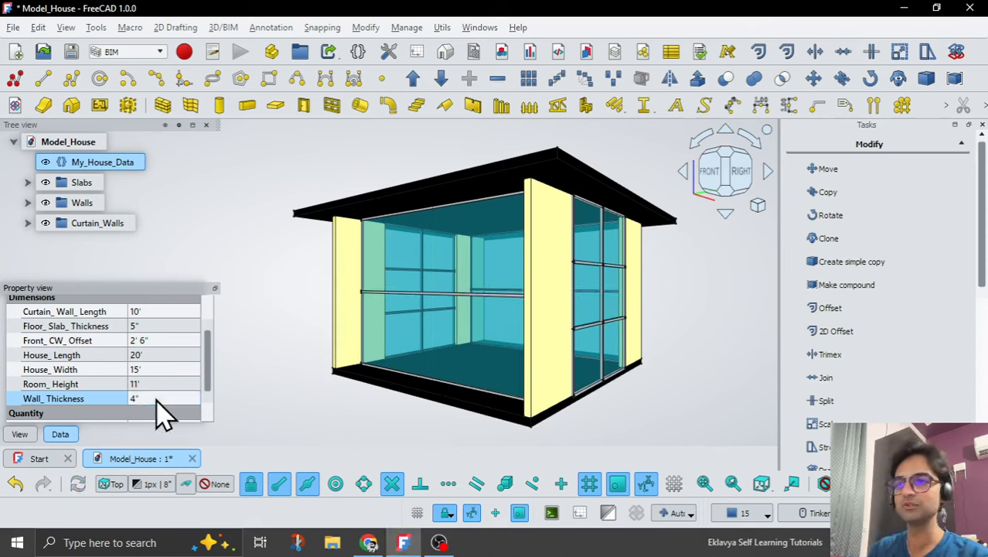
click(156, 400)
text(9)
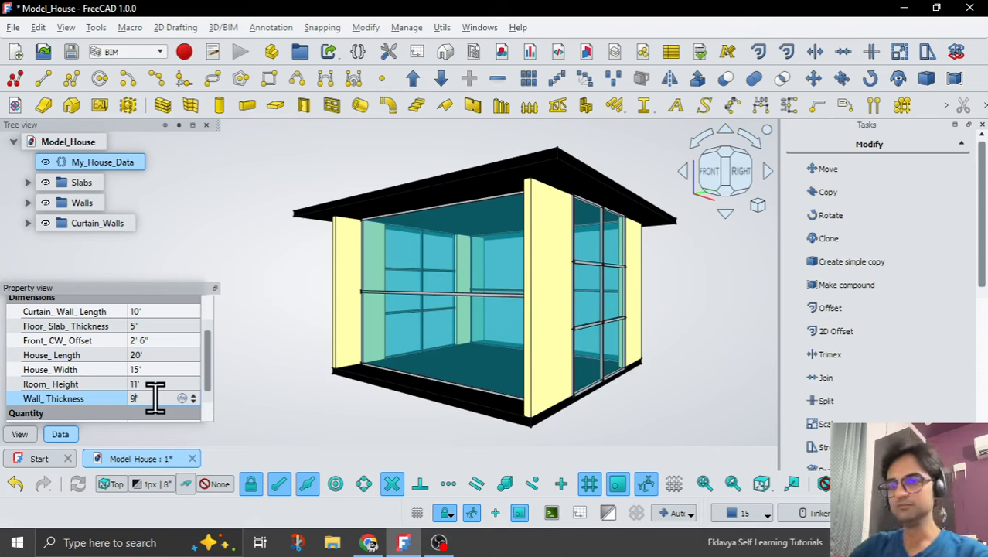
key(Return)
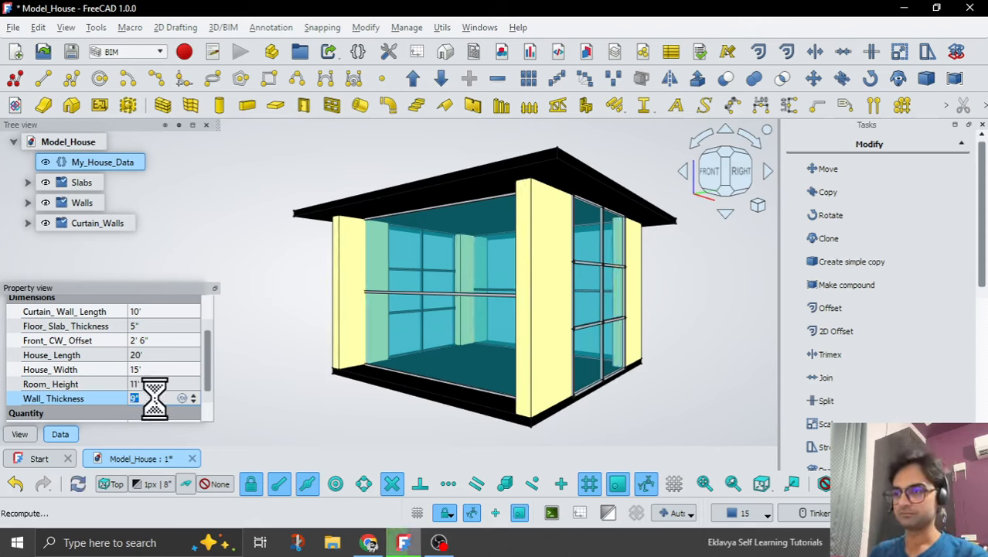
Try 1 for the H_Panels_CW quantity of the curtain walls and then set it to 3.
scroll(110, 379, down, 1)
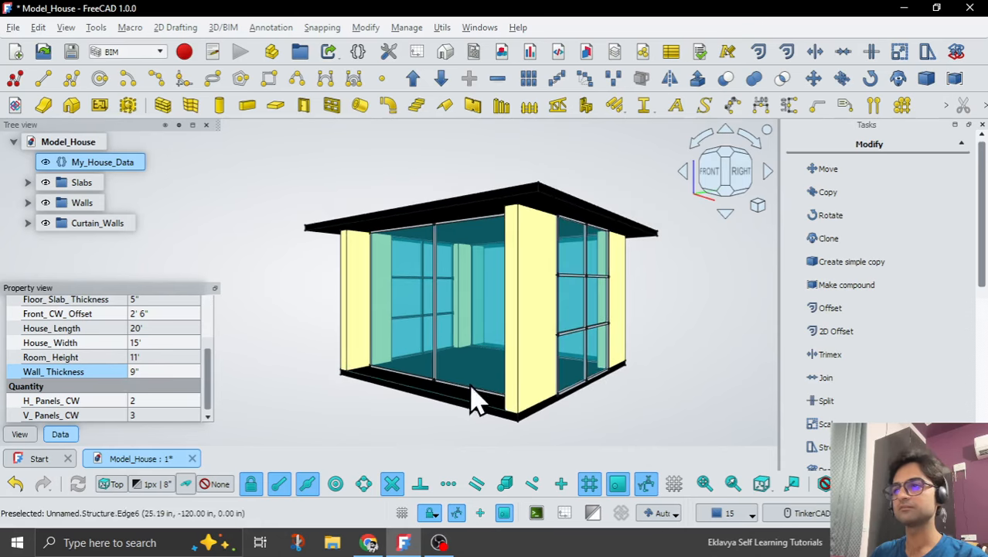
middle_drag(693, 329, 678, 327)
mouse_move(678, 327)
right_down()
mouse_move(682, 318)
mouse_move(682, 326)
right_up()
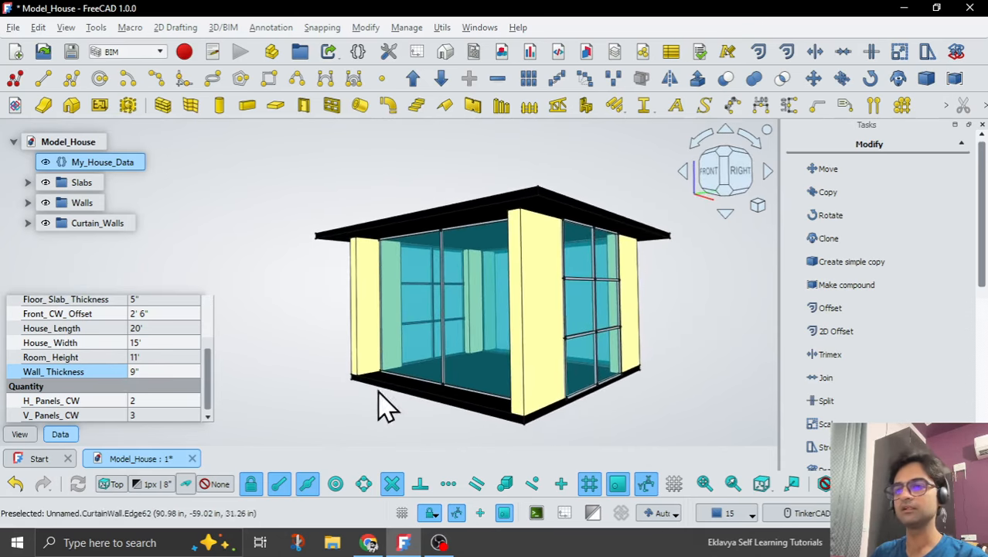
click(151, 400)
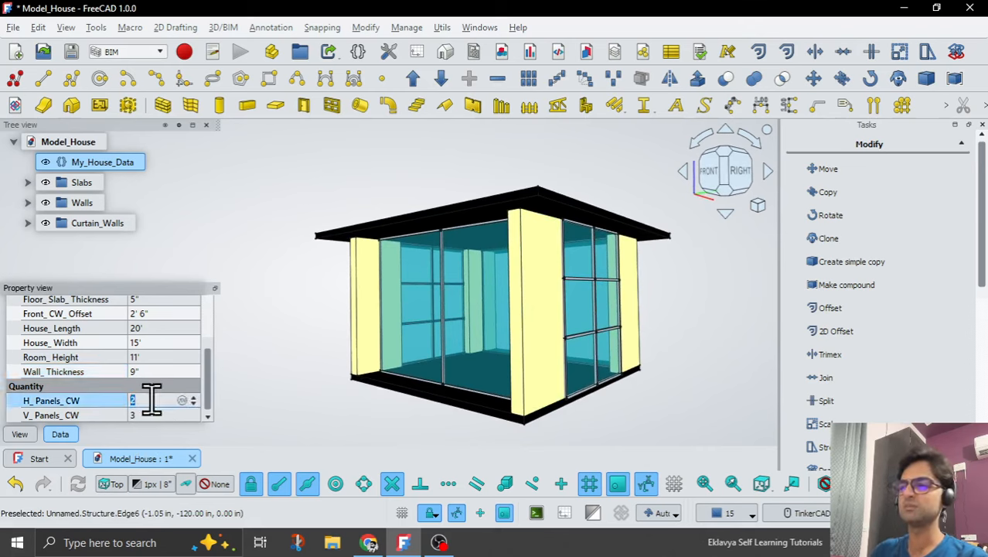
text(1)
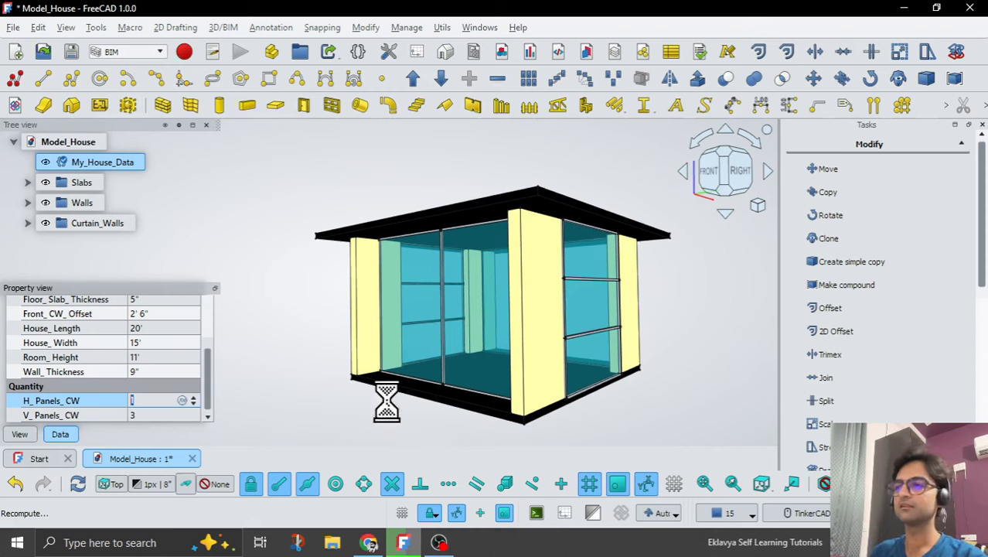
click(154, 400)
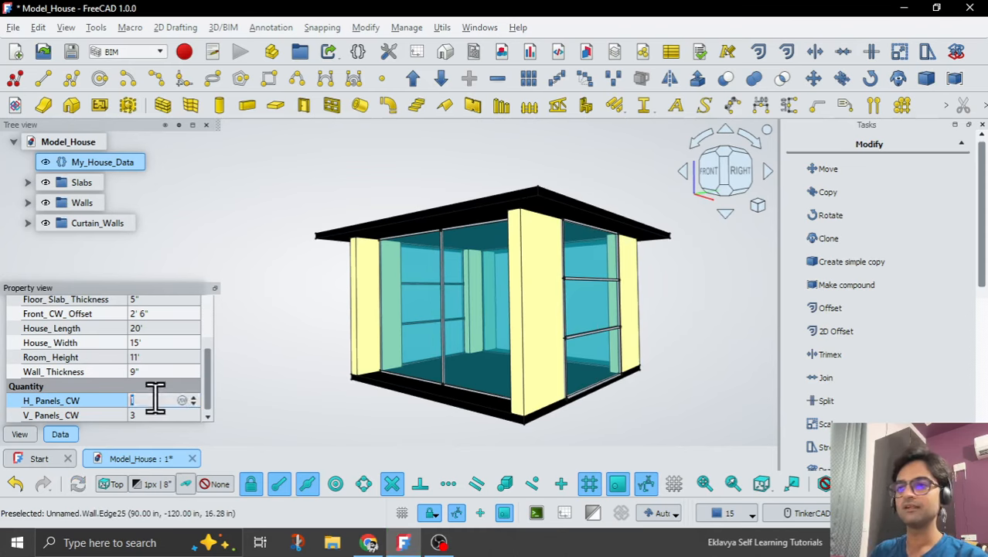
text(3)
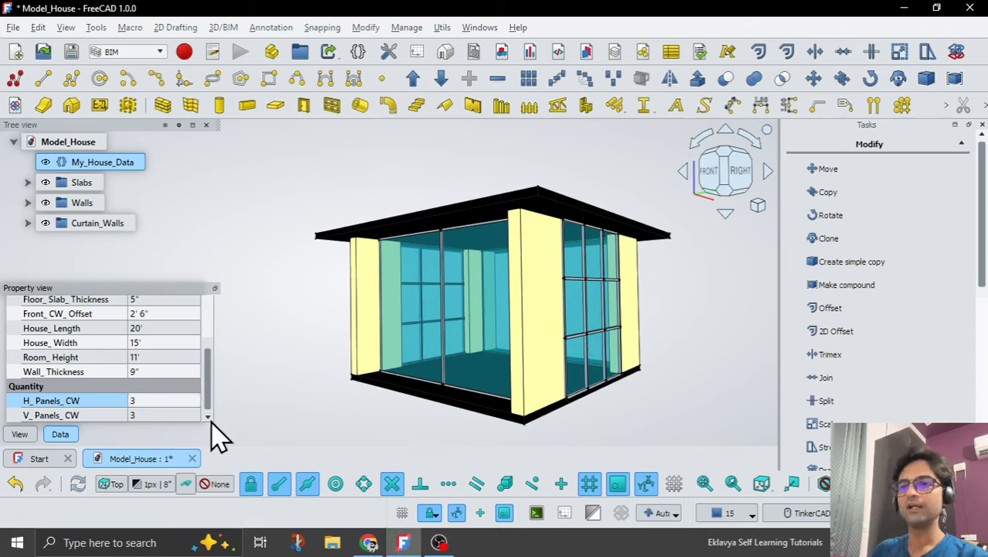
Try 2 for the V_Panels_CW quantity, then set it to 4 and deselect My_House_Data.
click(153, 415)
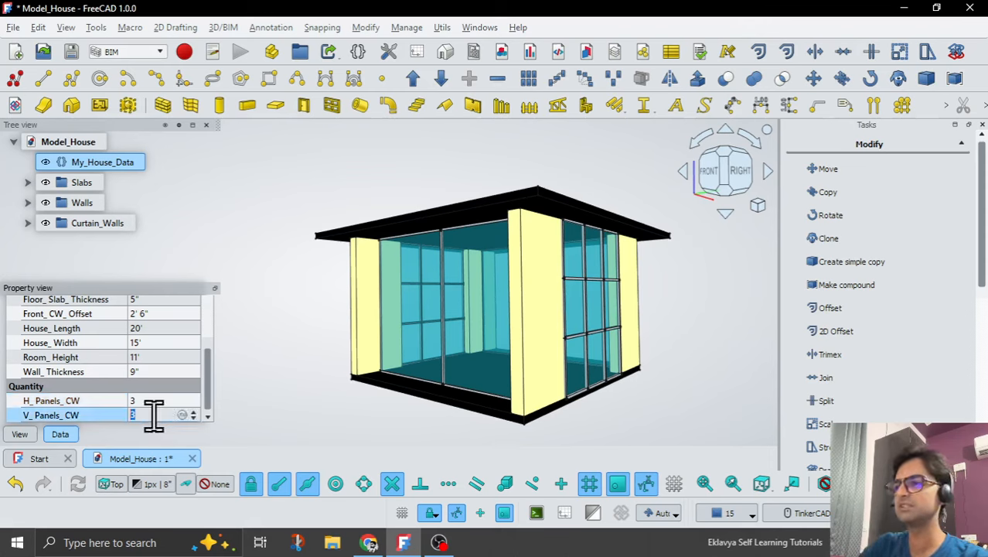
text(2)
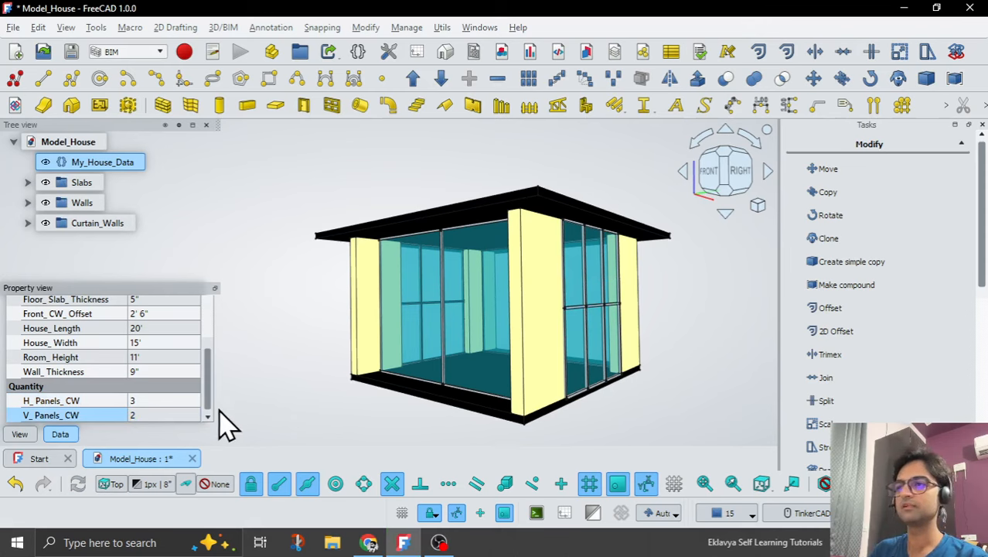
click(142, 414)
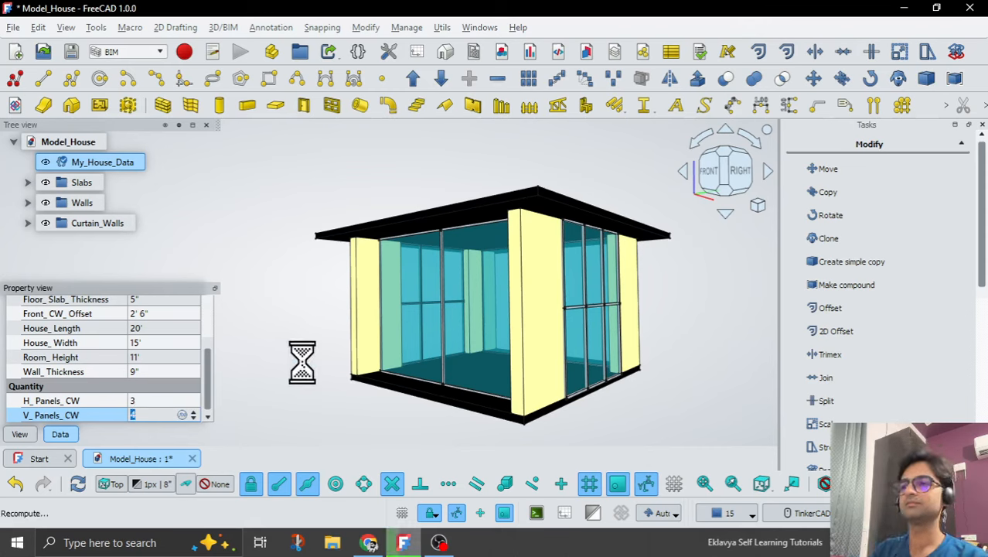
click(317, 405)
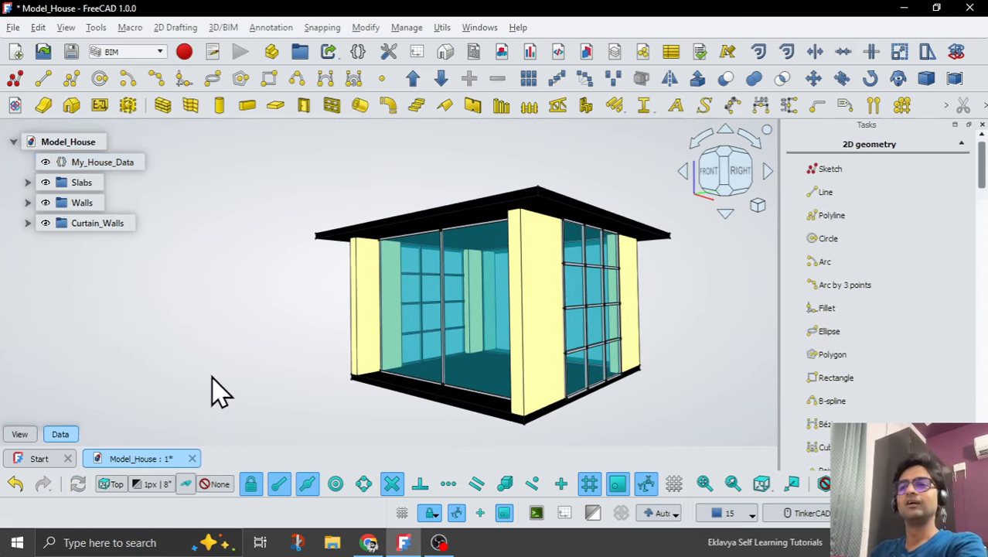
Examine the resized house and its curtain wall panels up close and from the front-right corner.
scroll(315, 307, down, 3)
scroll(566, 300, up, 4)
right_drag(566, 299, 612, 299)
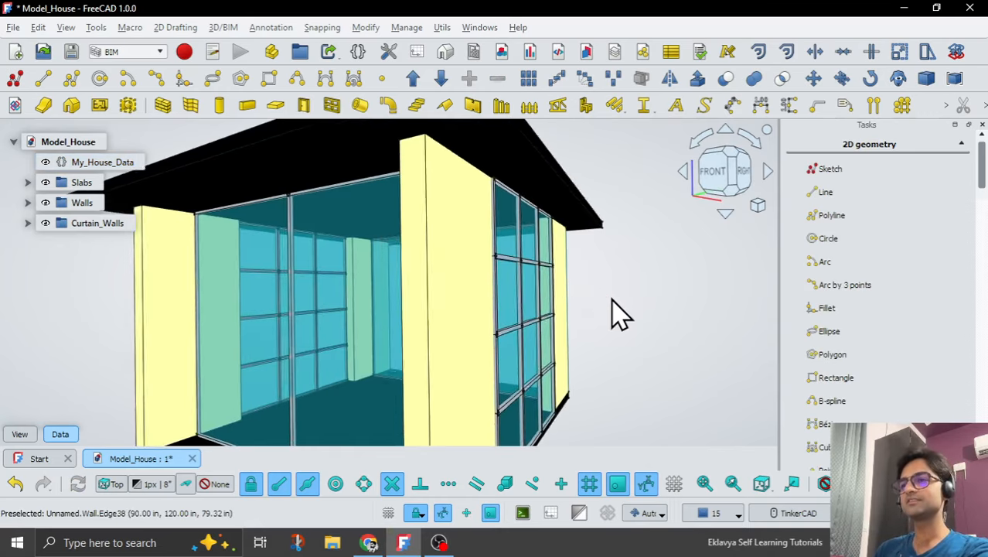
scroll(496, 331, down, 5)
right_drag(496, 331, 458, 375)
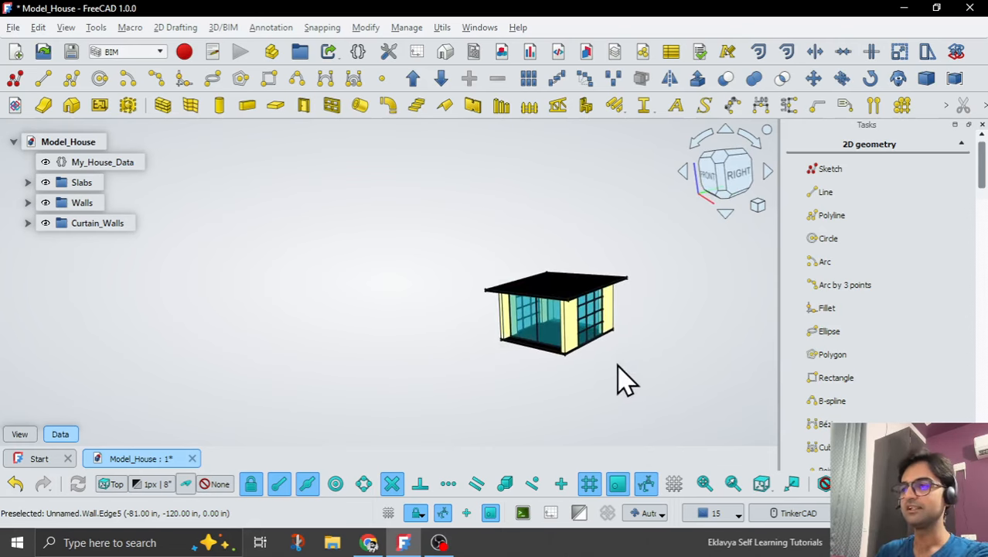
scroll(620, 375, up, 3)
right_drag(448, 272, 533, 301)
right_drag(569, 357, 529, 349)
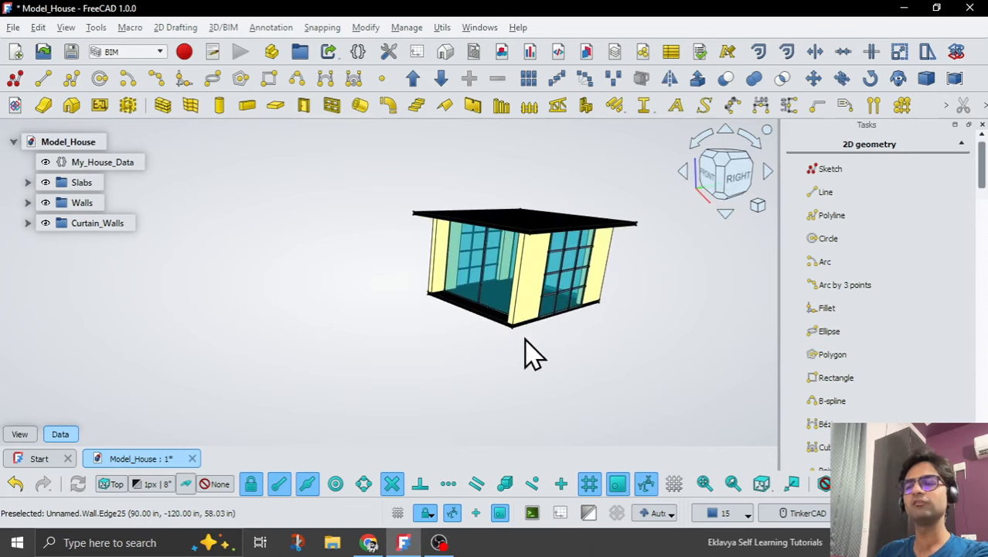
scroll(545, 259, up, 2)
right_drag(545, 259, 629, 258)
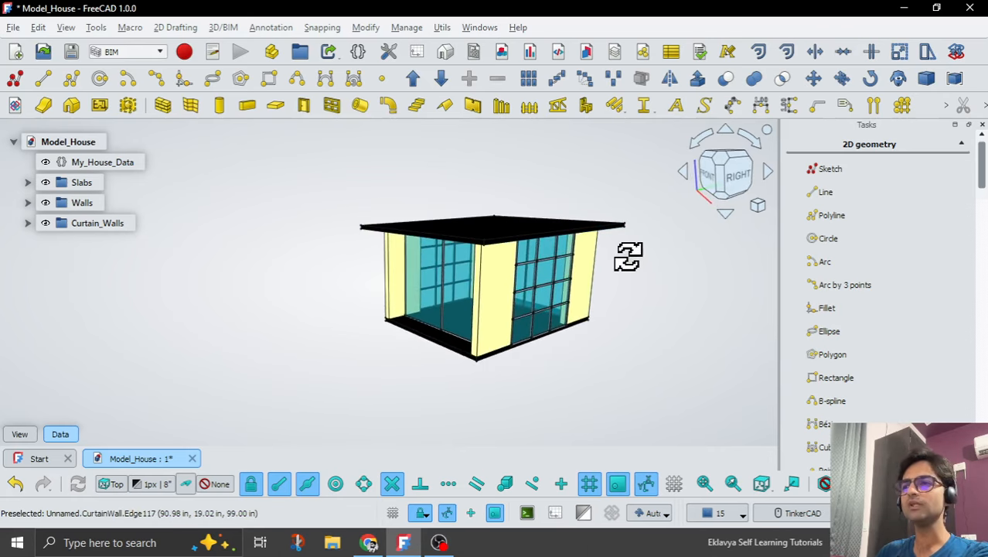
scroll(562, 303, up, 2)
scroll(562, 304, down, 2)
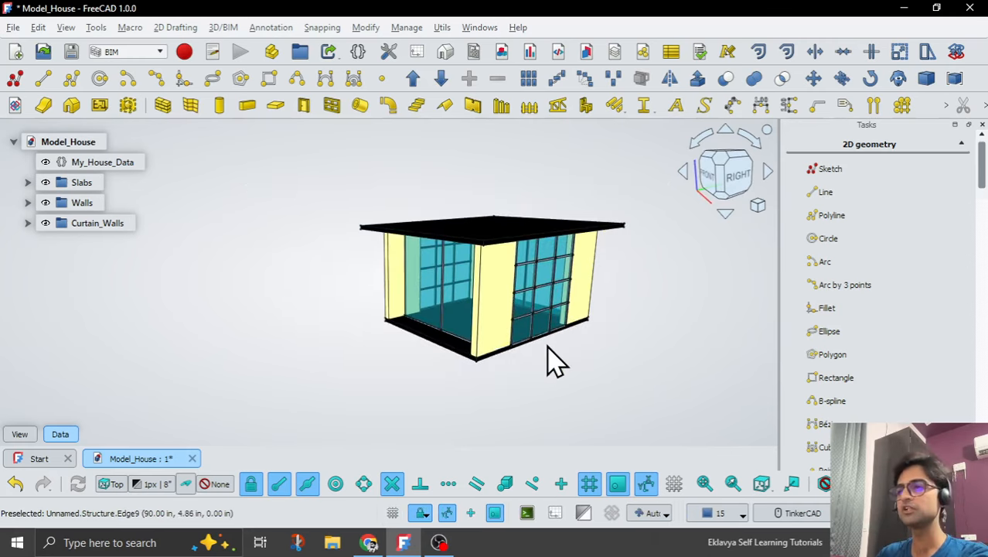
scroll(546, 355, up, 2)
scroll(546, 356, down, 2)
right_drag(549, 357, 576, 362)
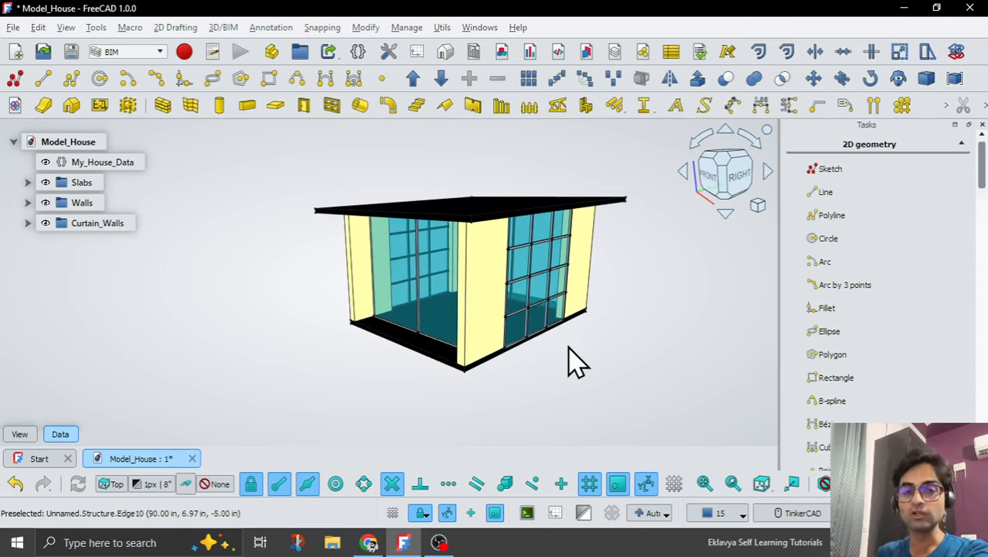
click(442, 548)
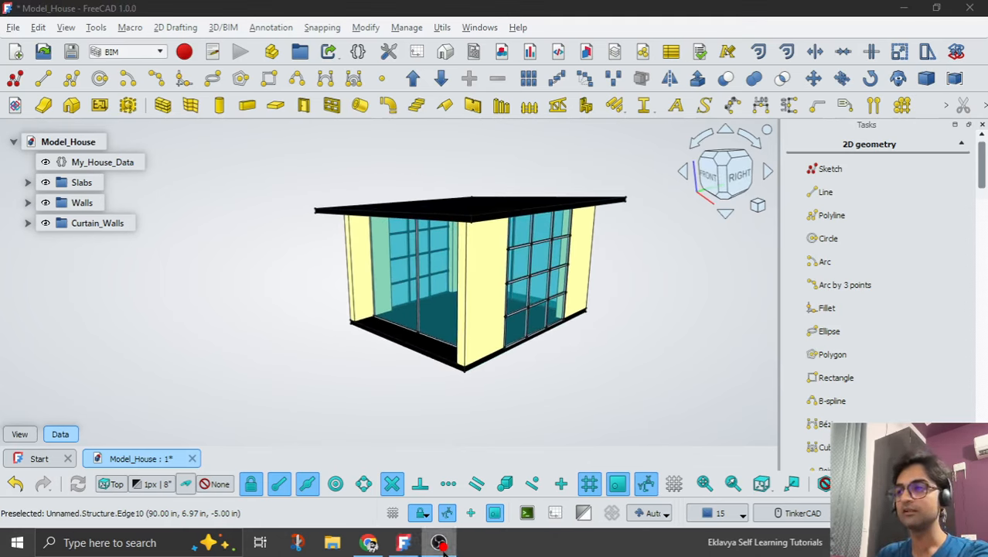